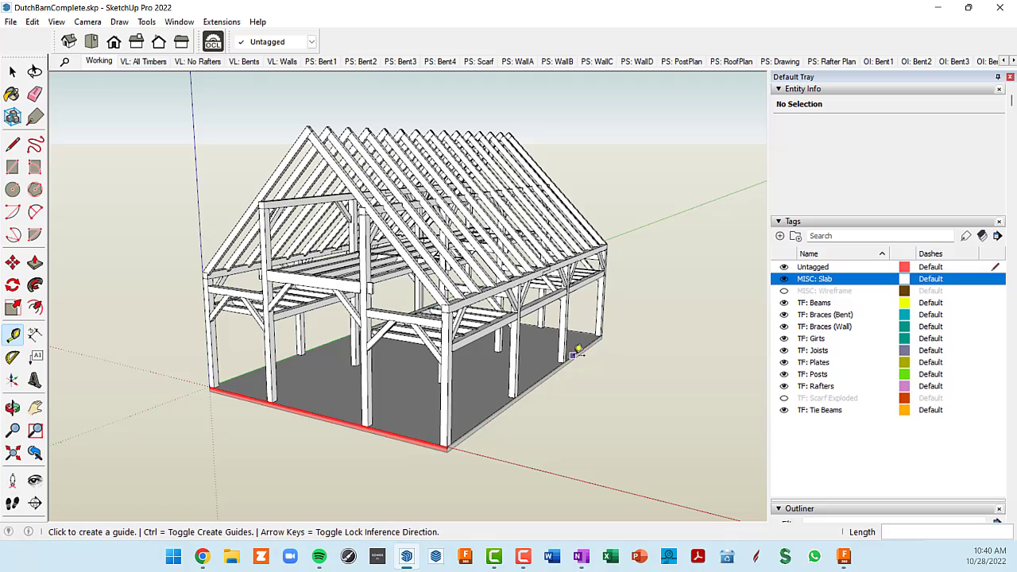
# Measure the barn's overall width across the front gable end between the outer faces of the corner posts with the Tape Measure
pyautogui.scroll(2, 506, 349)
pyautogui.moveTo(485, 334); pyautogui.dragTo(514, 346, button='middle')
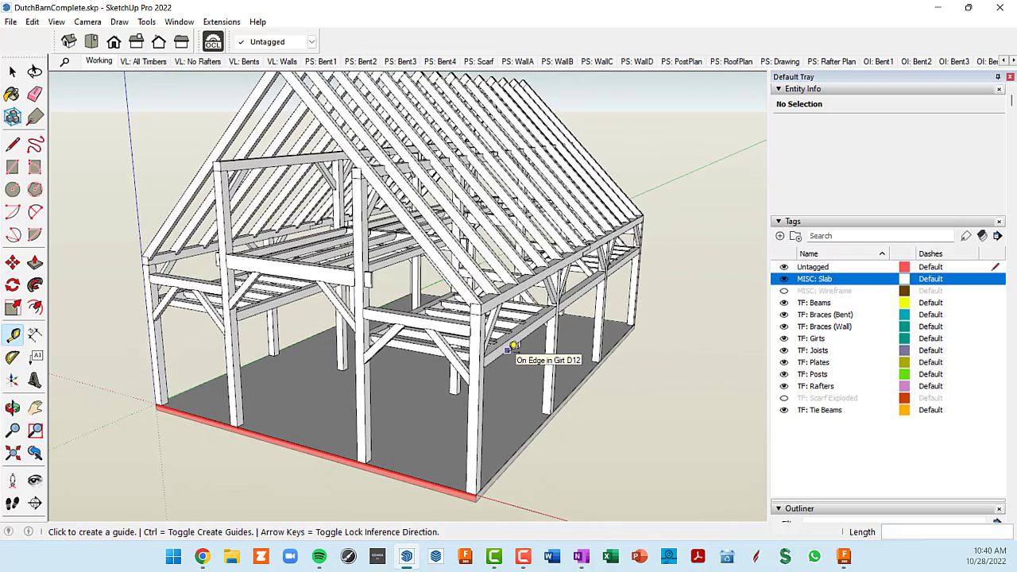
pyautogui.scroll(-2, 514, 346)
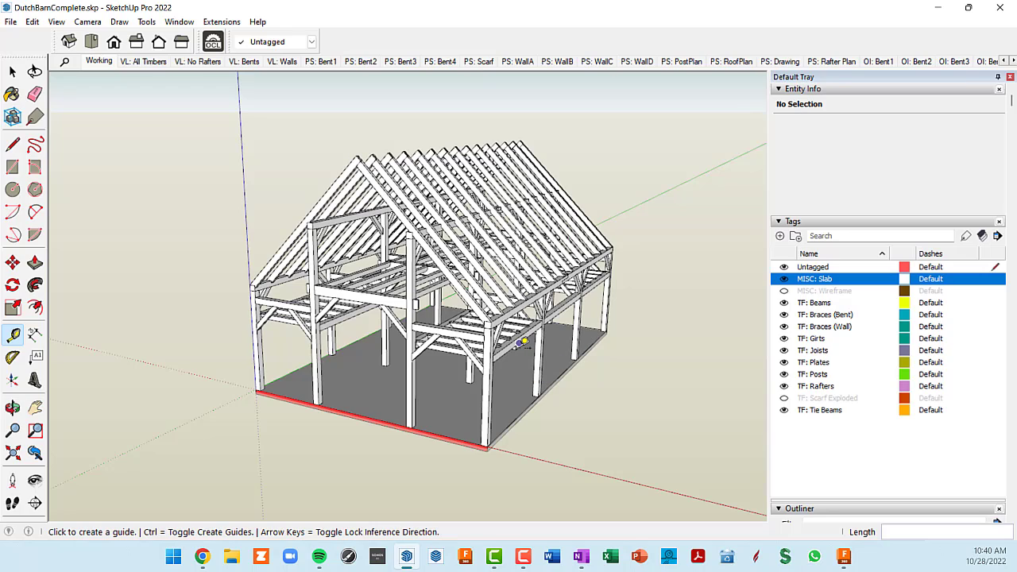
pyautogui.moveTo(561, 375); pyautogui.dragTo(540, 362, button='middle')
pyautogui.press('t')
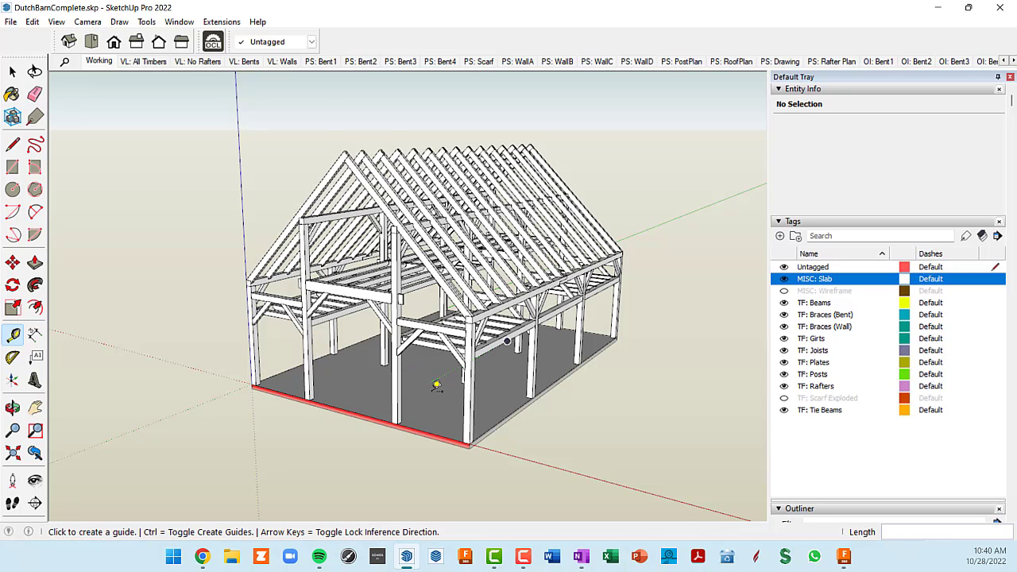
pyautogui.scroll(2, 436, 385)
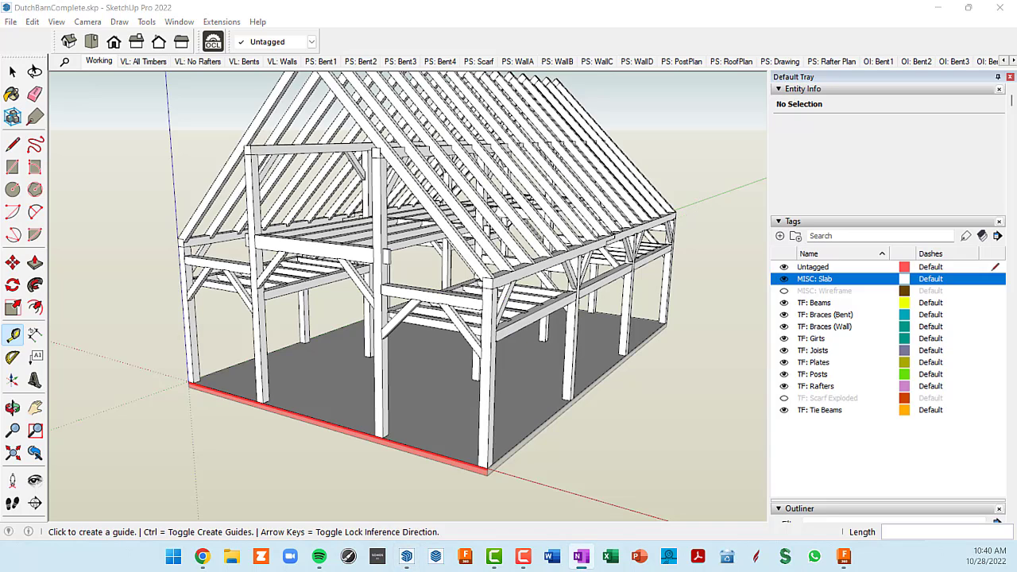
pyautogui.scroll(-2, 385, 359)
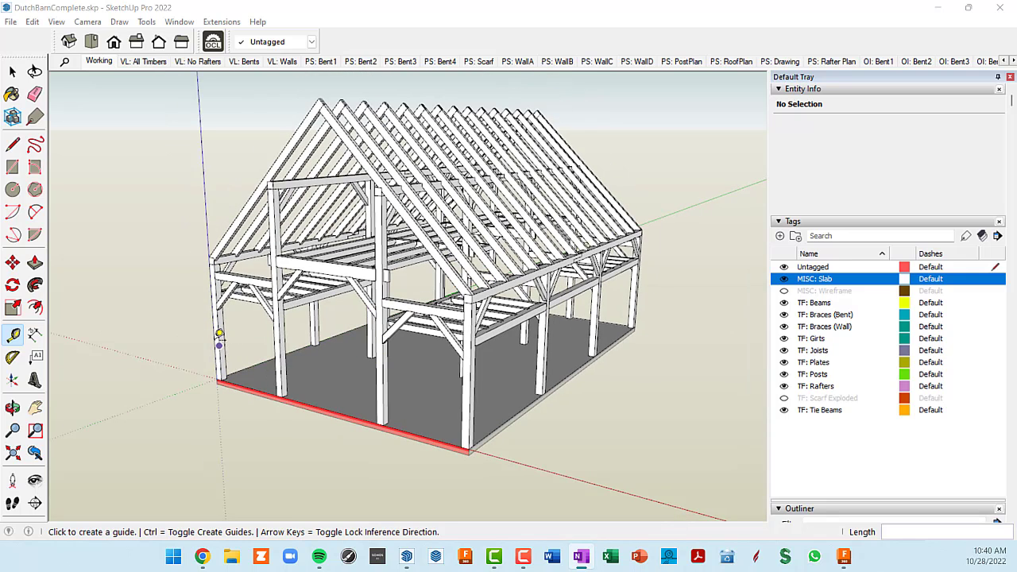
pyautogui.click(215, 338)
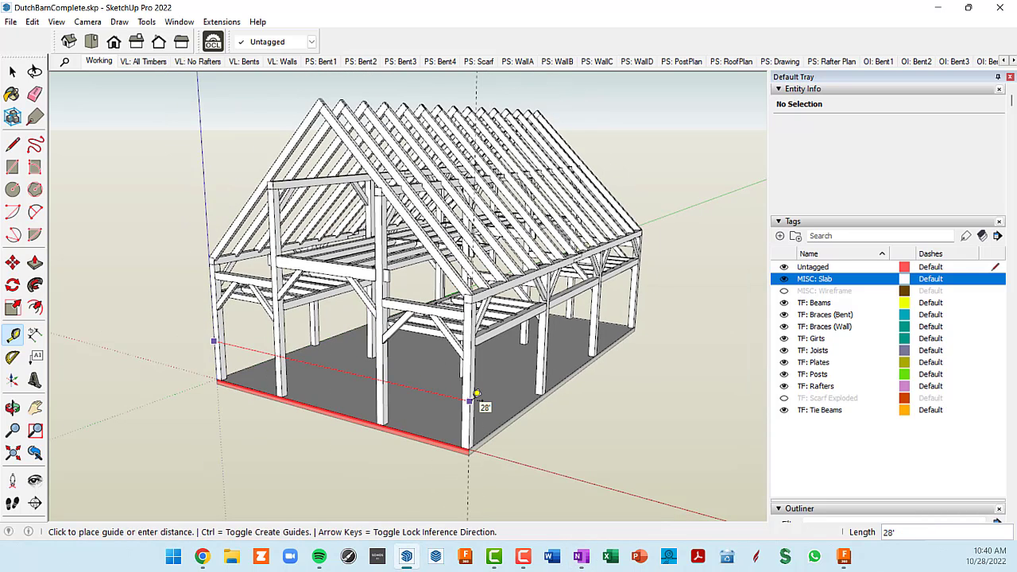
pyautogui.click(468, 399)
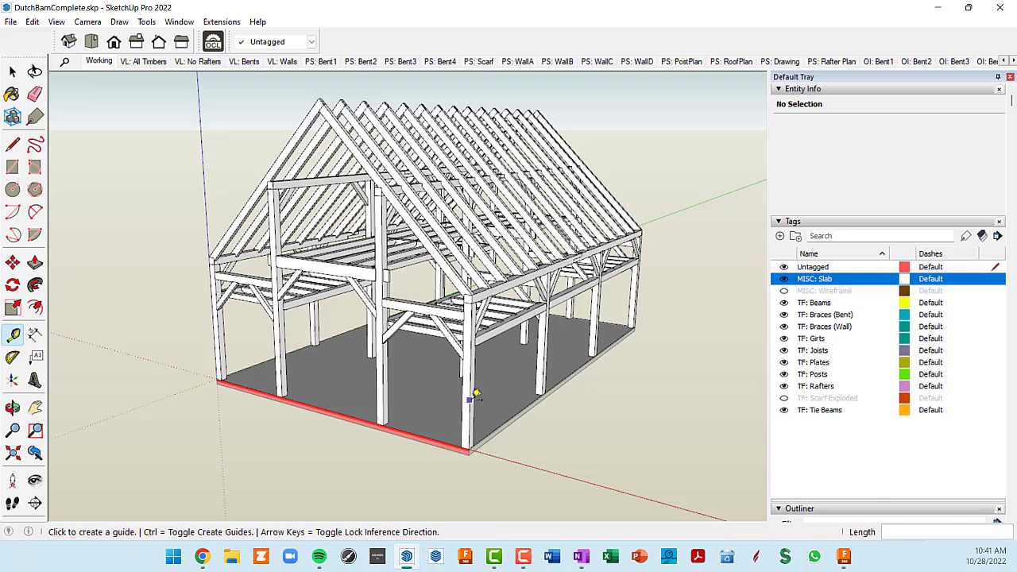
# Measure the barn's length along the side wall from the front corner post to the rear corner post
pyautogui.click(468, 400)
pyautogui.scroll(2, 632, 294)
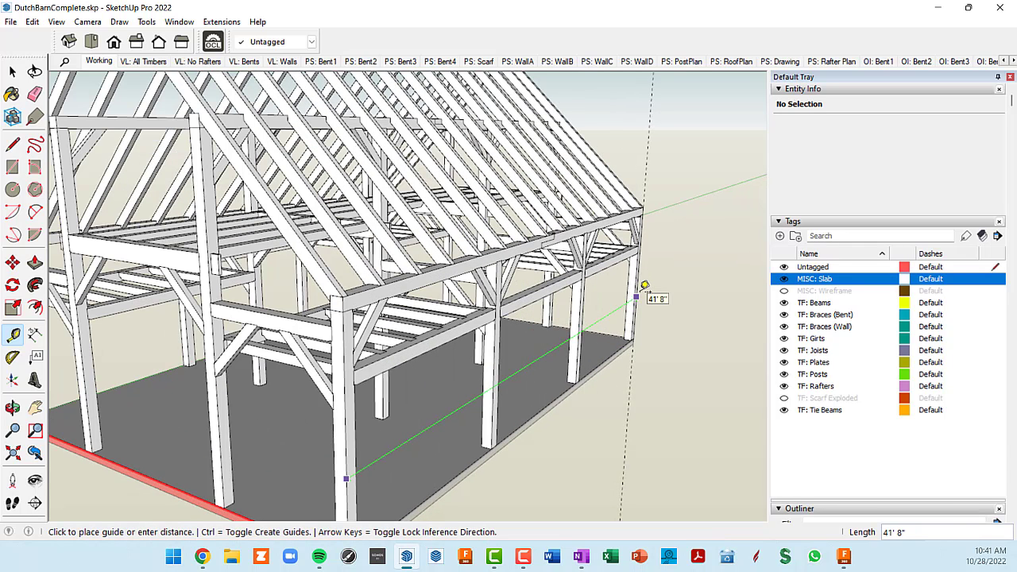
pyautogui.scroll(-3, 644, 284)
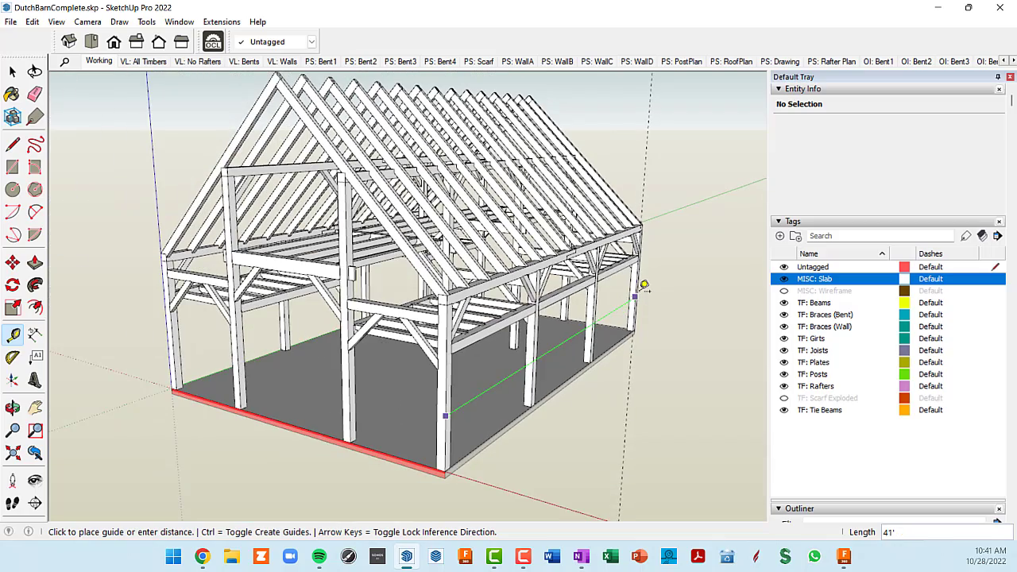
pyautogui.moveTo(642, 284); pyautogui.dragTo(386, 357, button='middle')
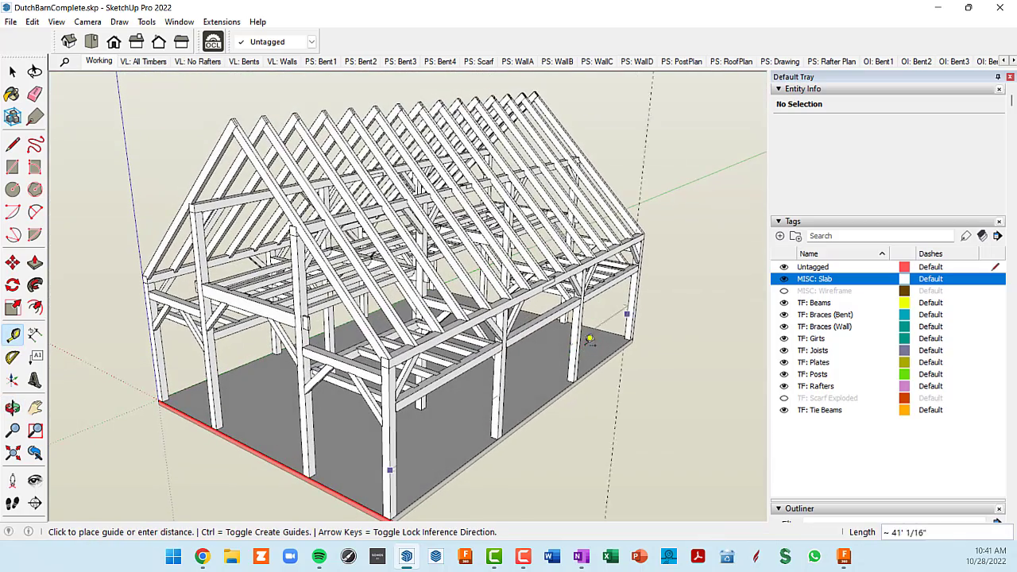
pyautogui.scroll(3, 383, 340)
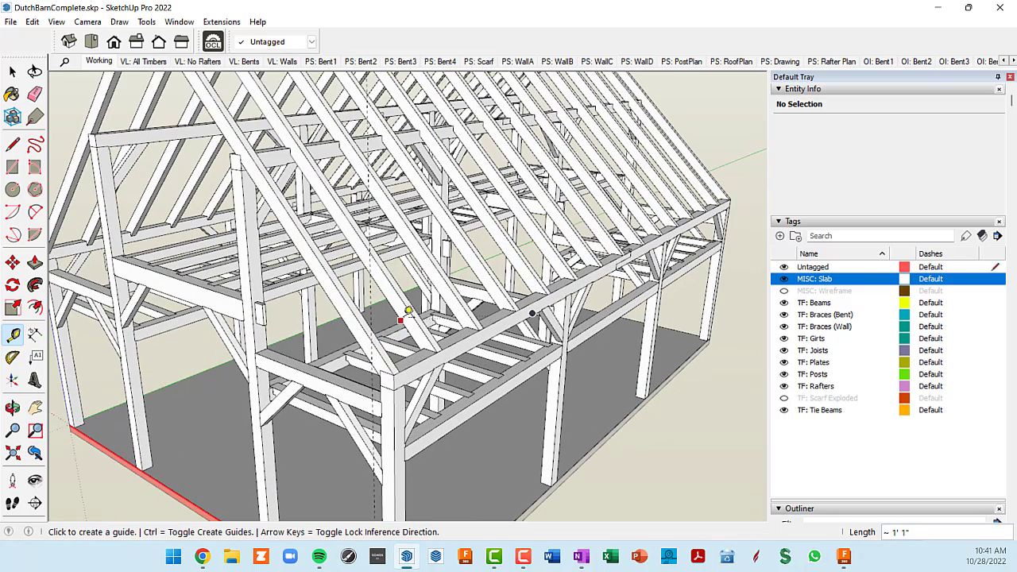
# Measure the spacing between the first two rafters at the front of the roof
pyautogui.click(369, 325)
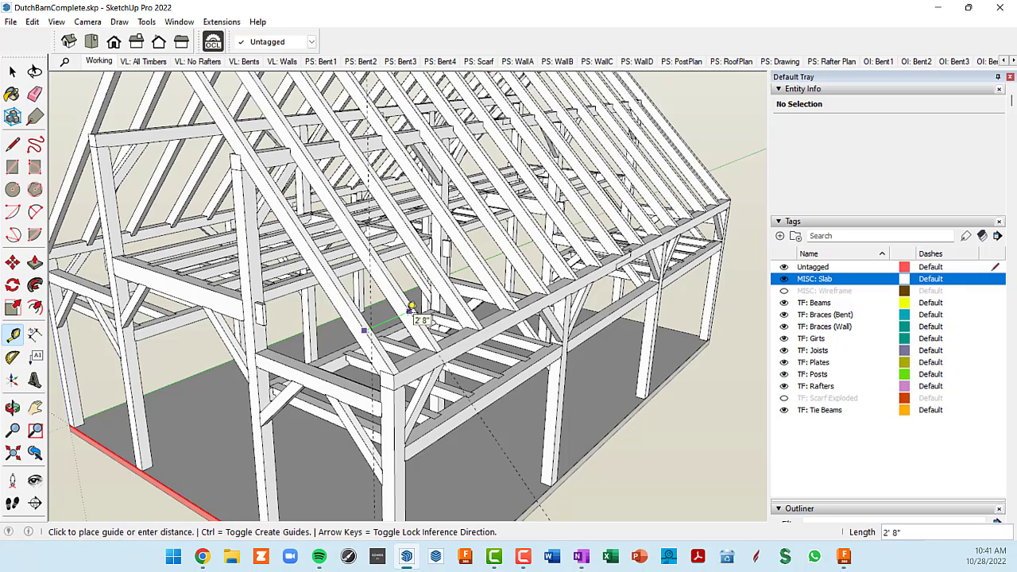
pyautogui.scroll(-4, 411, 310)
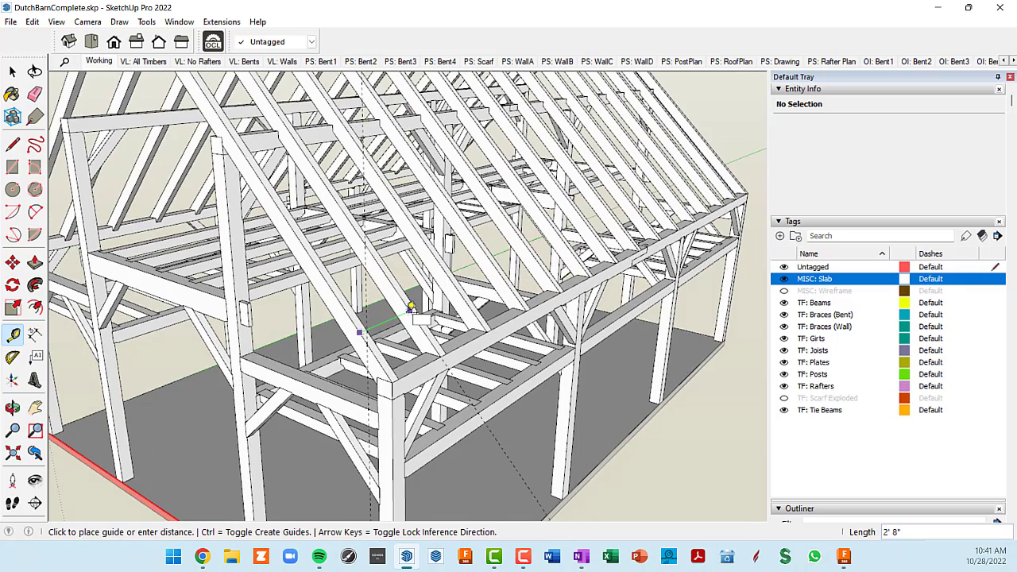
pyautogui.press('Escape')
# Measure the width of the last rafter where it meets the plate at the far end of the barn
pyautogui.scroll(-3, 448, 288)
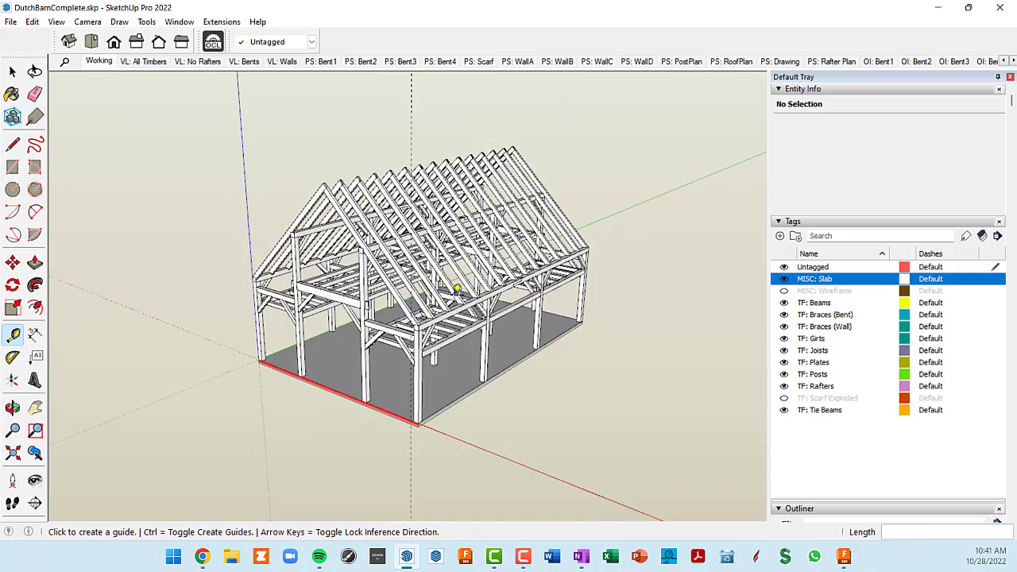
pyautogui.moveTo(448, 288); pyautogui.dragTo(453, 333, button='middle')
pyautogui.scroll(6, 577, 259)
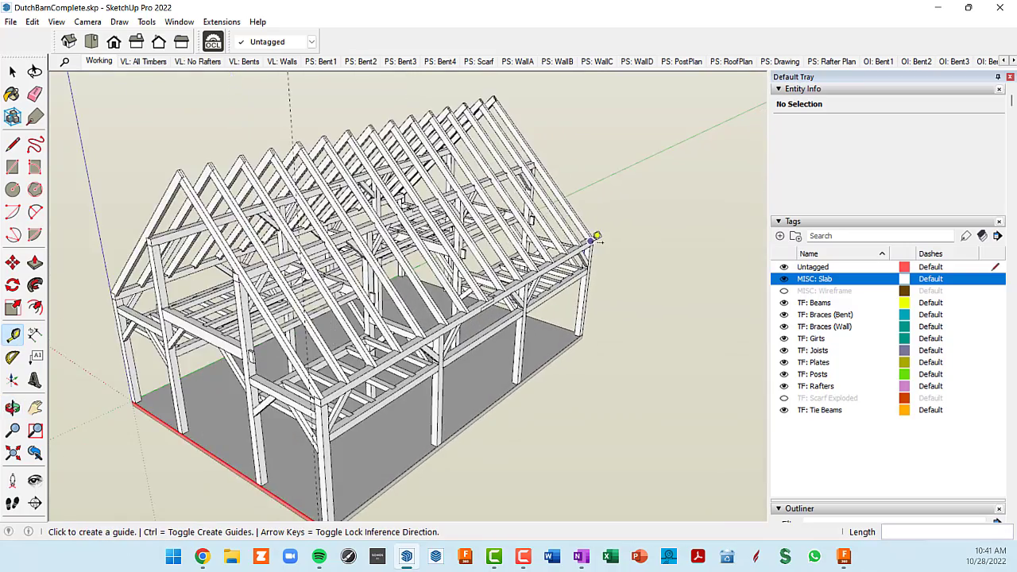
pyautogui.click(589, 219)
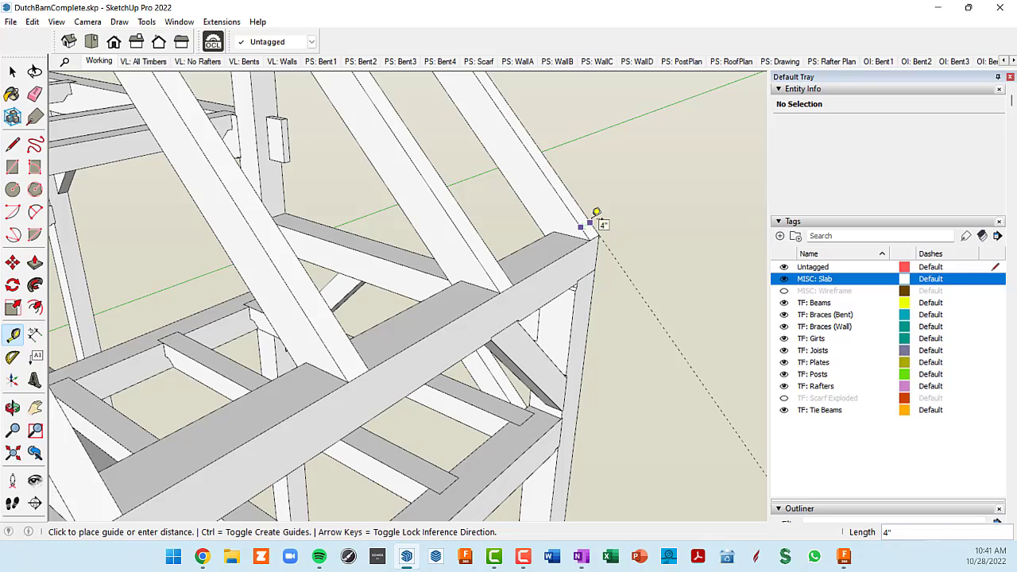
pyautogui.press('Escape')
pyautogui.scroll(-10, 598, 233)
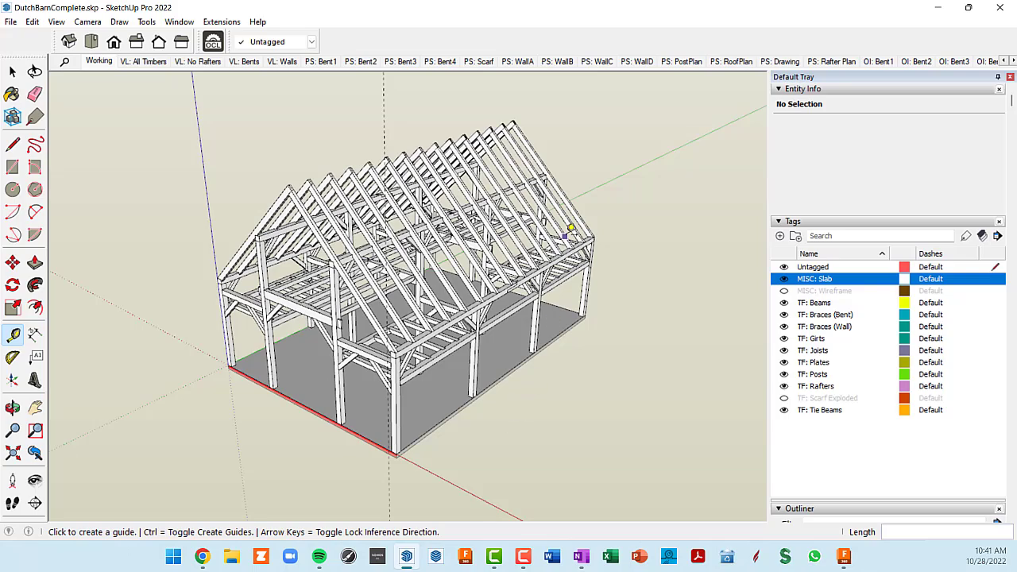
# Measure the width of the front corner post just below the plate
pyautogui.scroll(5, 592, 231)
pyautogui.scroll(1, 605, 218)
pyautogui.scroll(1, 605, 218)
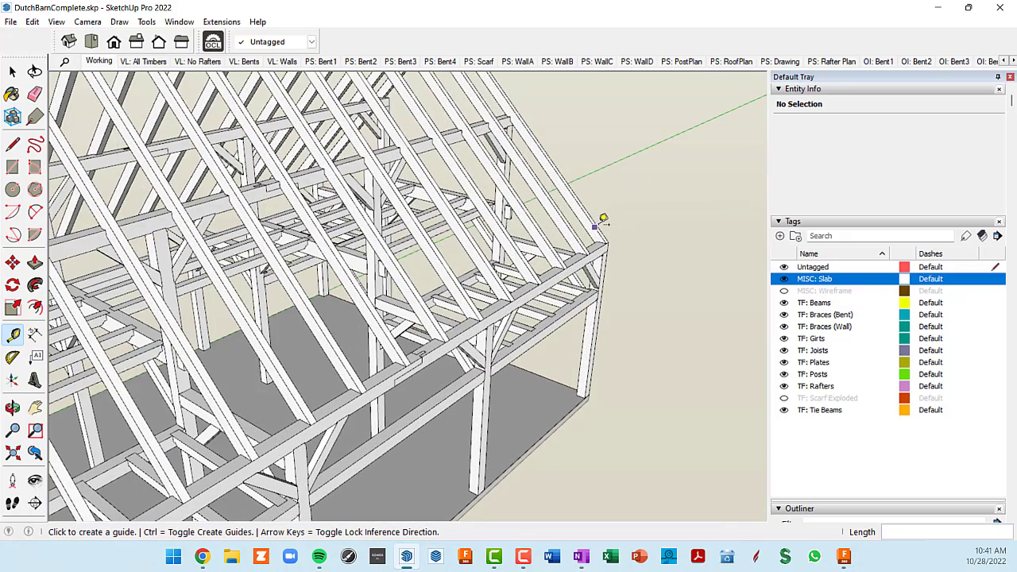
pyautogui.scroll(-4, 602, 219)
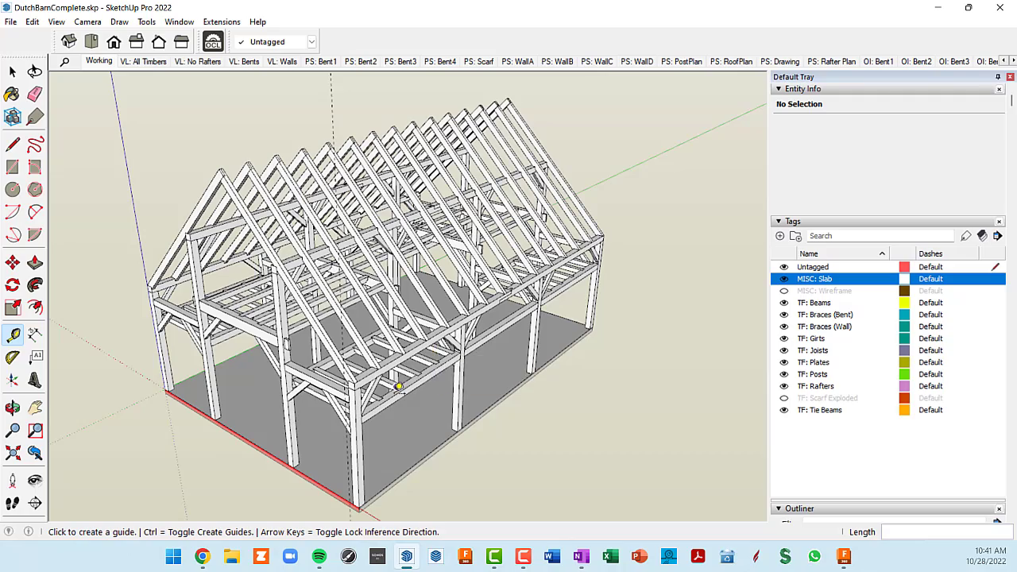
pyautogui.moveTo(400, 389); pyautogui.dragTo(442, 307, button='middle')
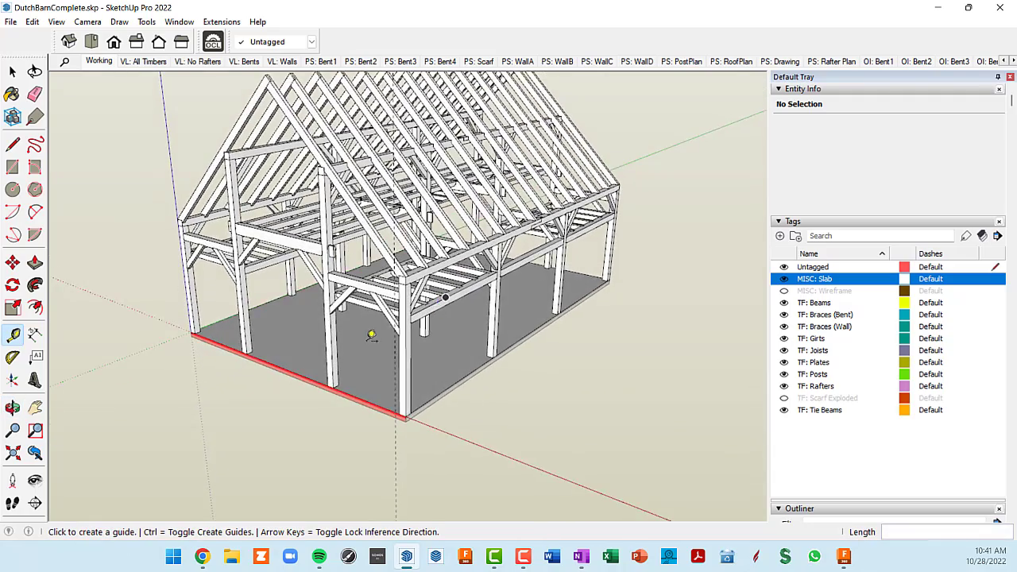
pyautogui.scroll(3, 368, 339)
pyautogui.scroll(2, 429, 311)
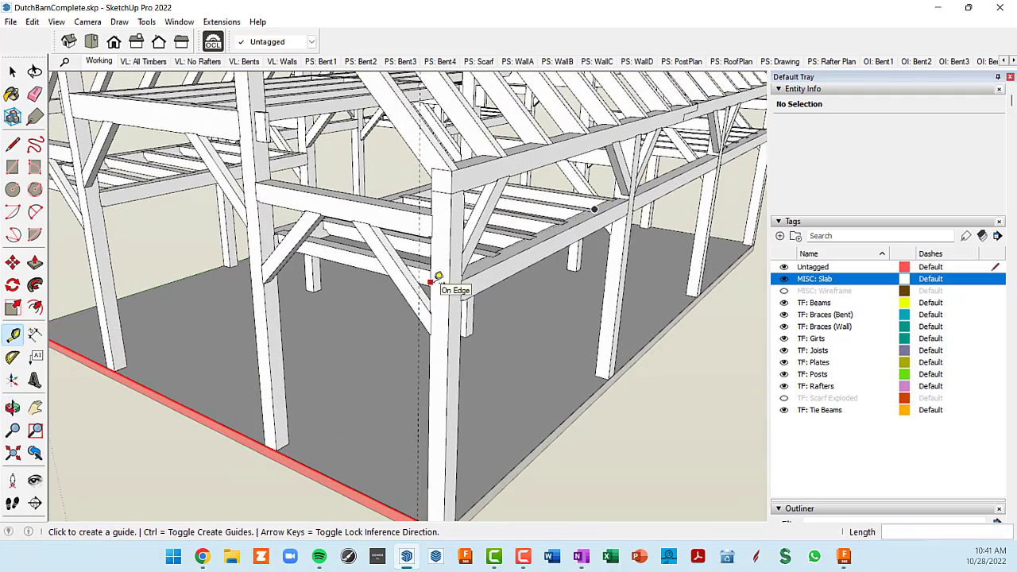
pyautogui.click(431, 283)
pyautogui.click(453, 283)
pyautogui.scroll(-6, 449, 283)
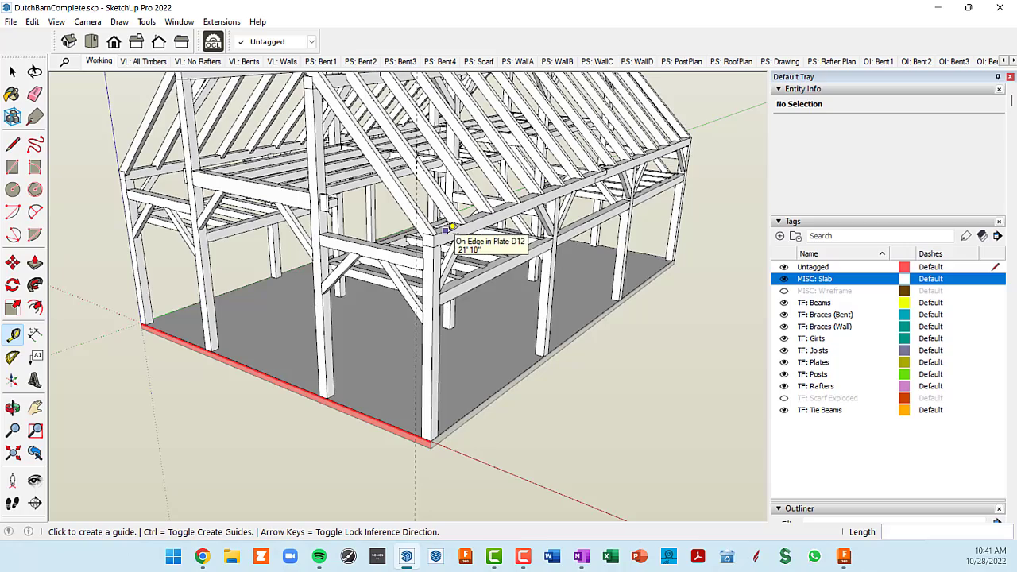
# Measure the depth of the central front beam 1BC from its upper edge to its lower edge
pyautogui.moveTo(306, 225); pyautogui.dragTo(375, 228, button='middle')
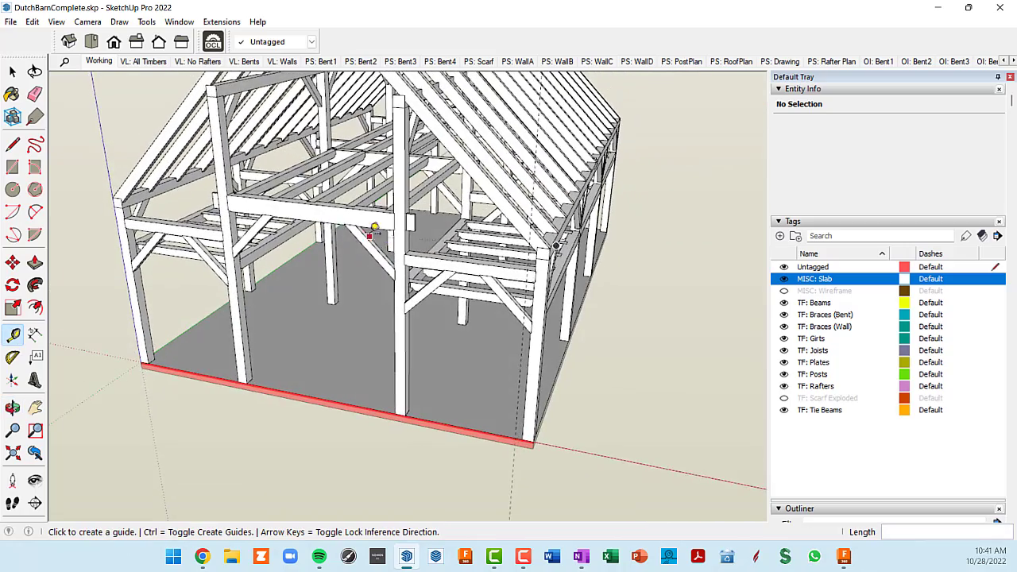
pyautogui.scroll(5, 322, 202)
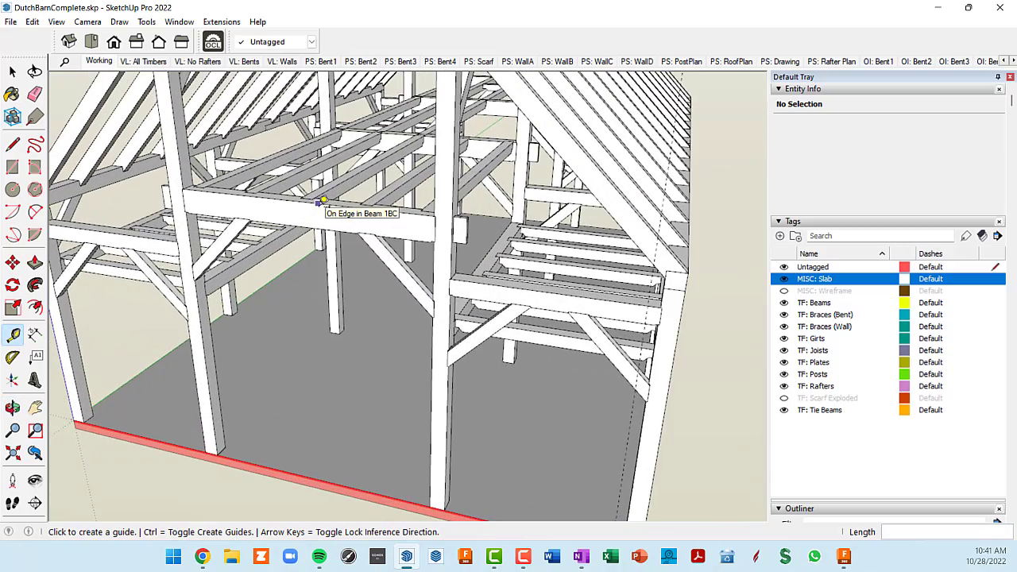
pyautogui.click(321, 202)
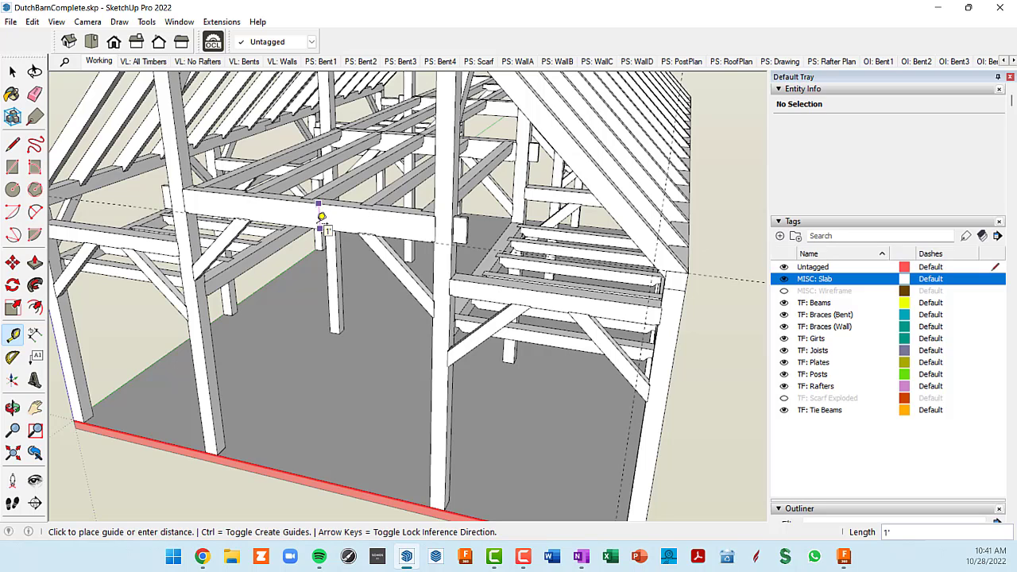
pyautogui.click(321, 216)
pyautogui.scroll(-5, 327, 220)
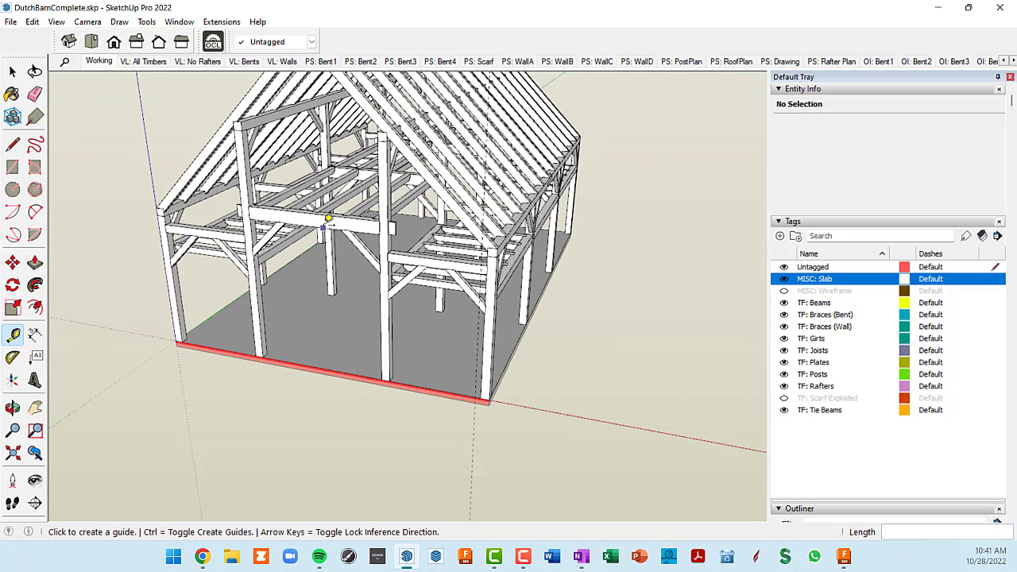
# Measure the cross-section of the diagonal brace between the front side-aisle tie beam and the outer corner post
pyautogui.scroll(4, 433, 287)
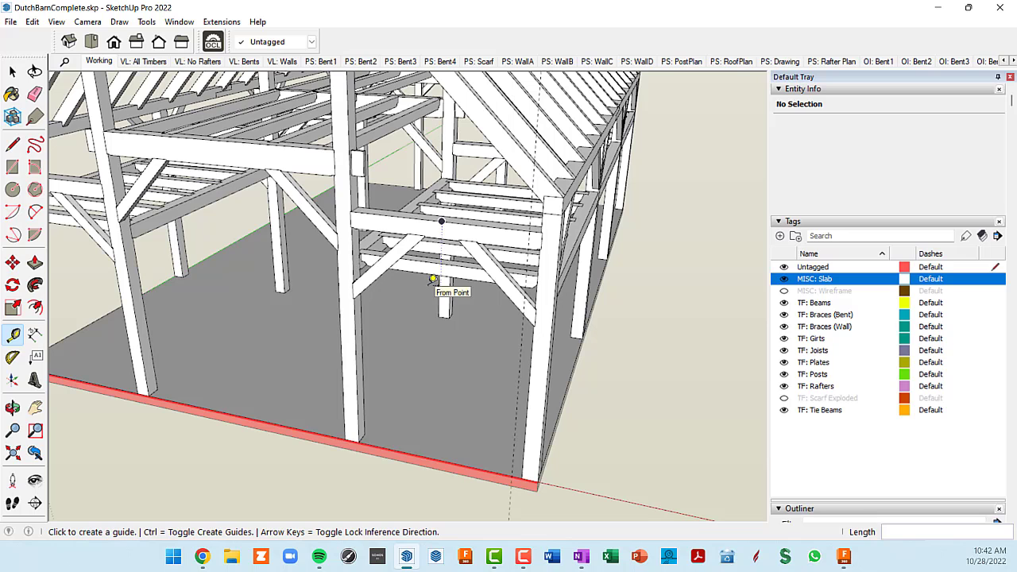
pyautogui.click(496, 266)
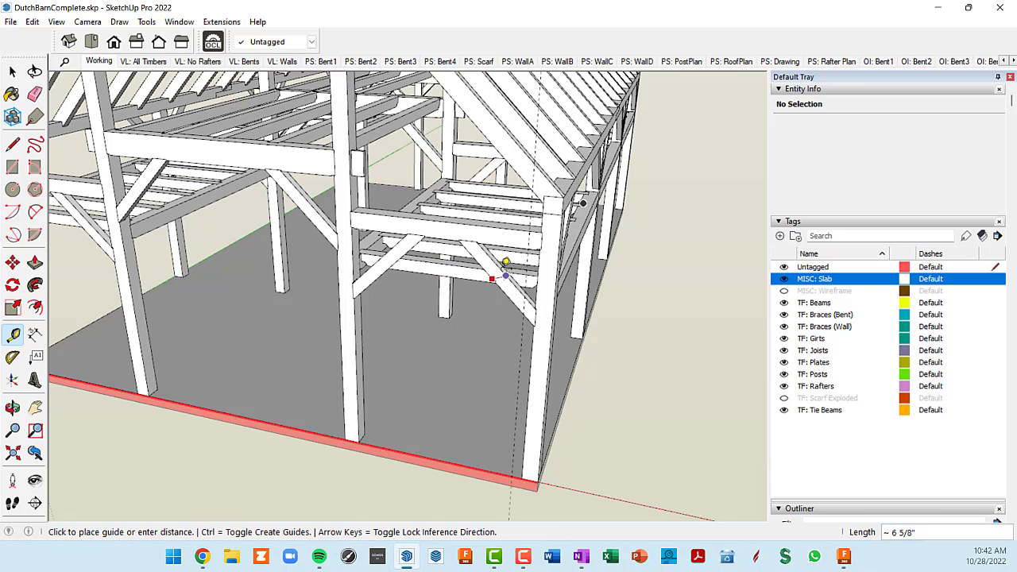
pyautogui.scroll(2, 505, 263)
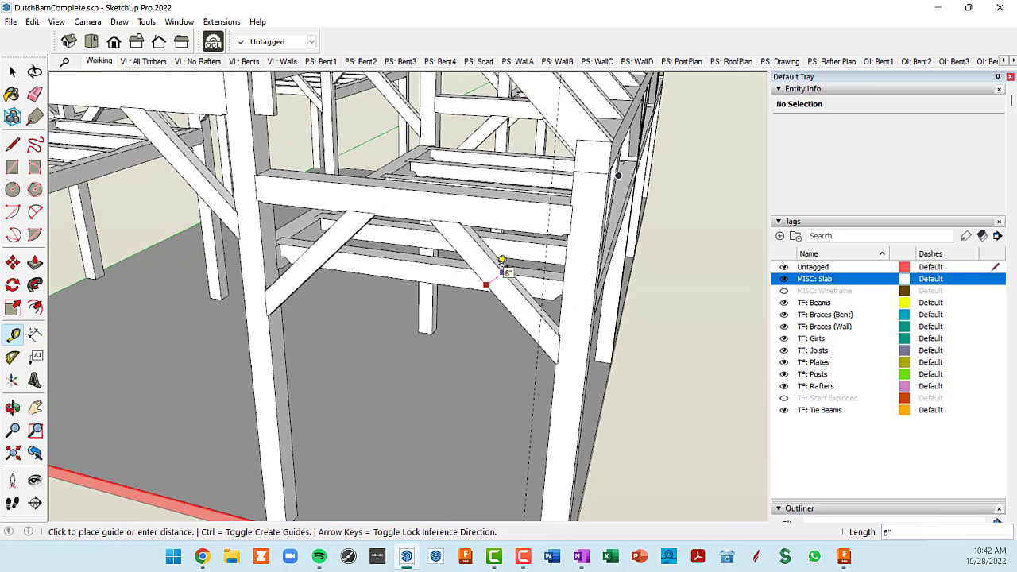
pyautogui.moveTo(501, 262); pyautogui.dragTo(479, 286, button='middle')
pyautogui.scroll(2, 483, 284)
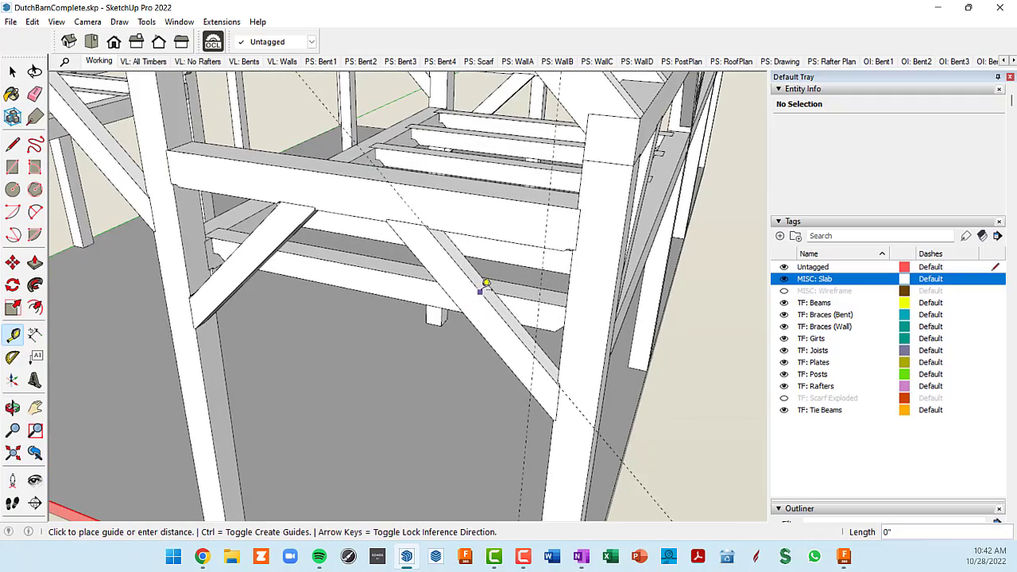
pyautogui.click(490, 280)
pyautogui.scroll(-6, 418, 189)
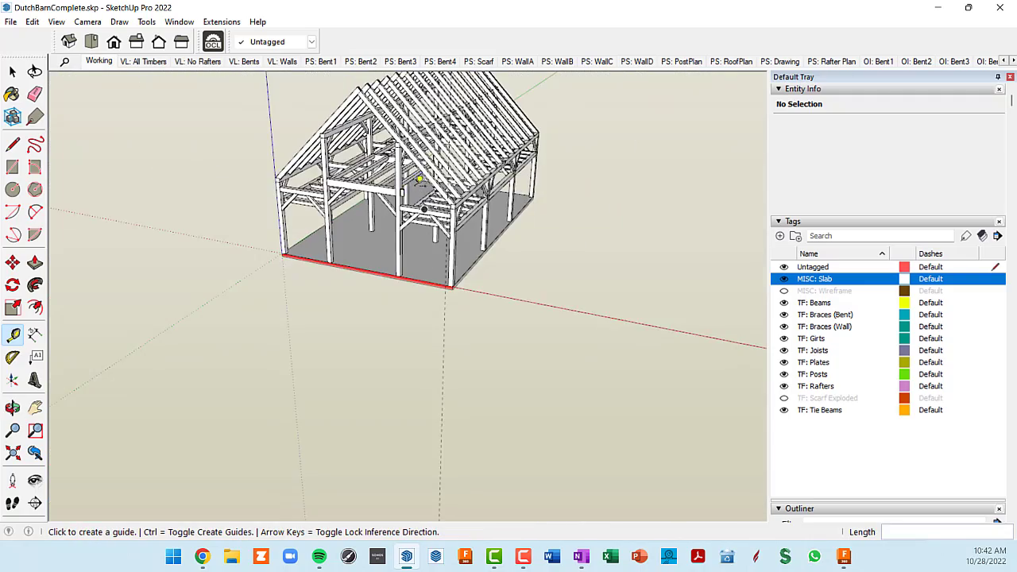
# Measure the cross-section of the front end rafter above the side aisle
pyautogui.scroll(5, 419, 179)
pyautogui.click(428, 158)
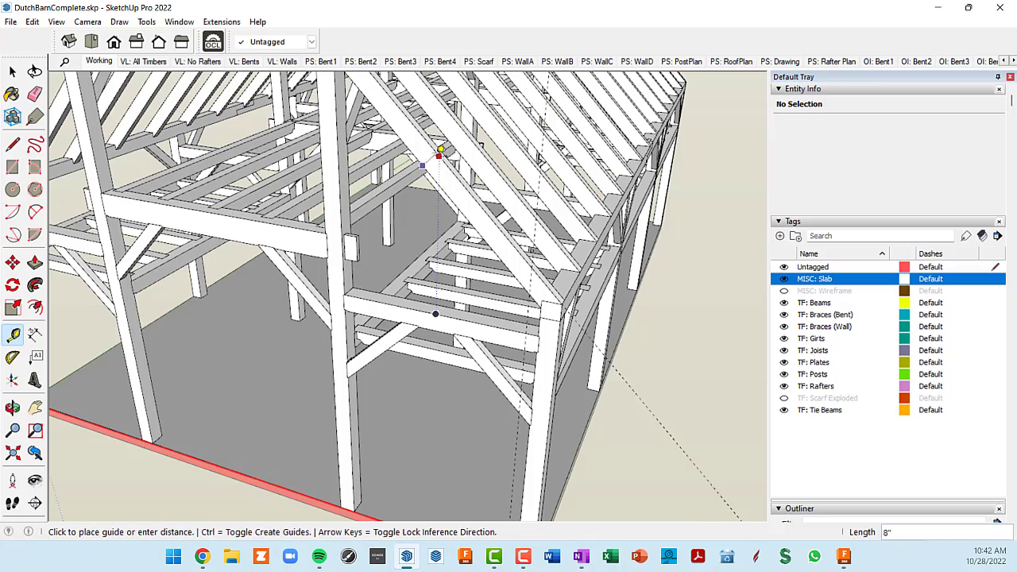
pyautogui.click(439, 156)
pyautogui.moveTo(439, 156); pyautogui.dragTo(404, 198, button='middle')
pyautogui.scroll(3, 404, 198)
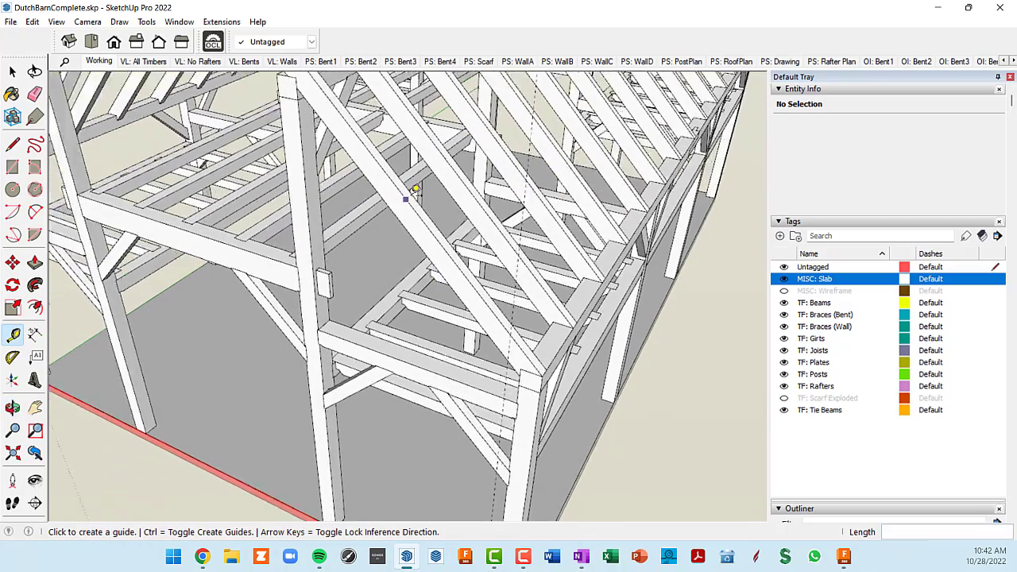
pyautogui.click(407, 191)
pyautogui.click(416, 185)
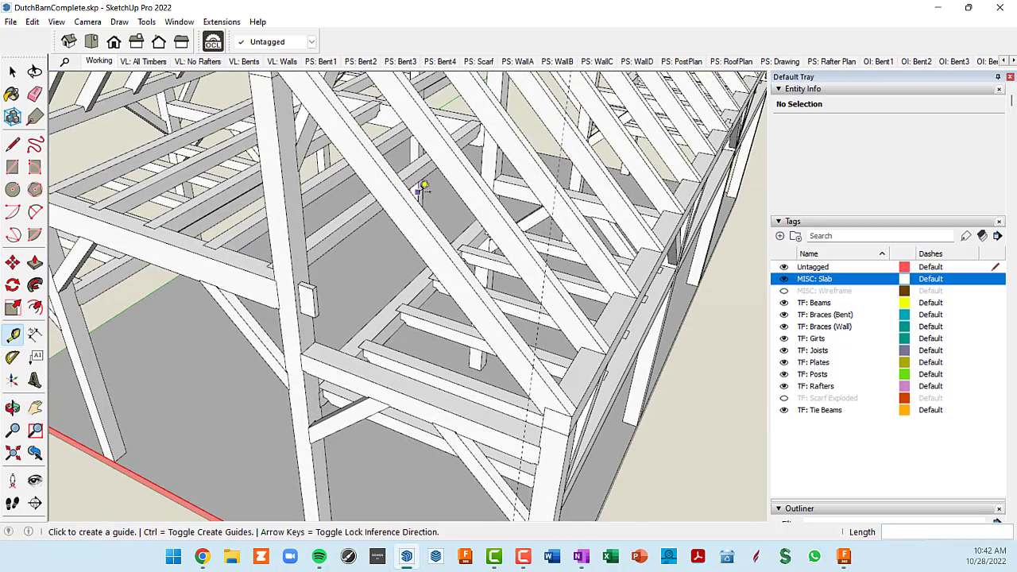
# Examine the joists spanning the central aisle and the overall front of the barn frame
pyautogui.scroll(-5, 421, 188)
pyautogui.moveTo(379, 223); pyautogui.dragTo(474, 175, button='middle')
pyautogui.scroll(5, 476, 173)
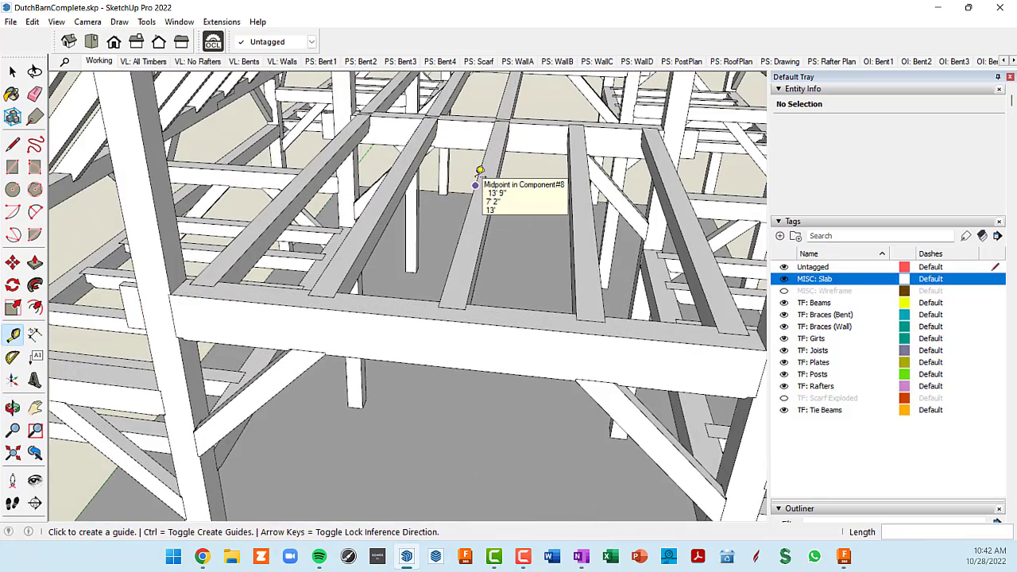
pyautogui.scroll(-6, 479, 170)
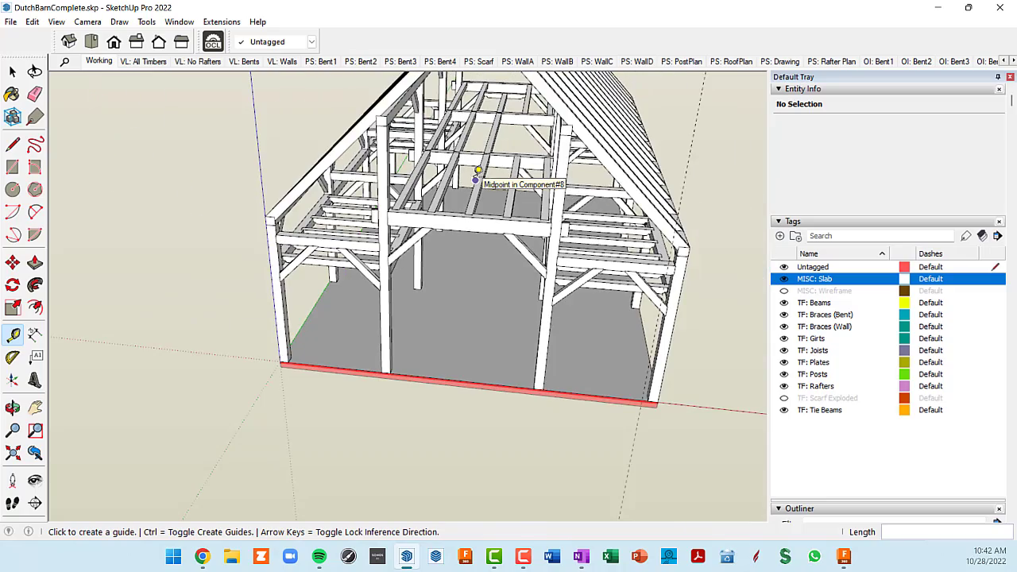
pyautogui.moveTo(479, 171); pyautogui.dragTo(451, 219, button='middle')
pyautogui.moveTo(525, 141); pyautogui.dragTo(339, 262, button='middle')
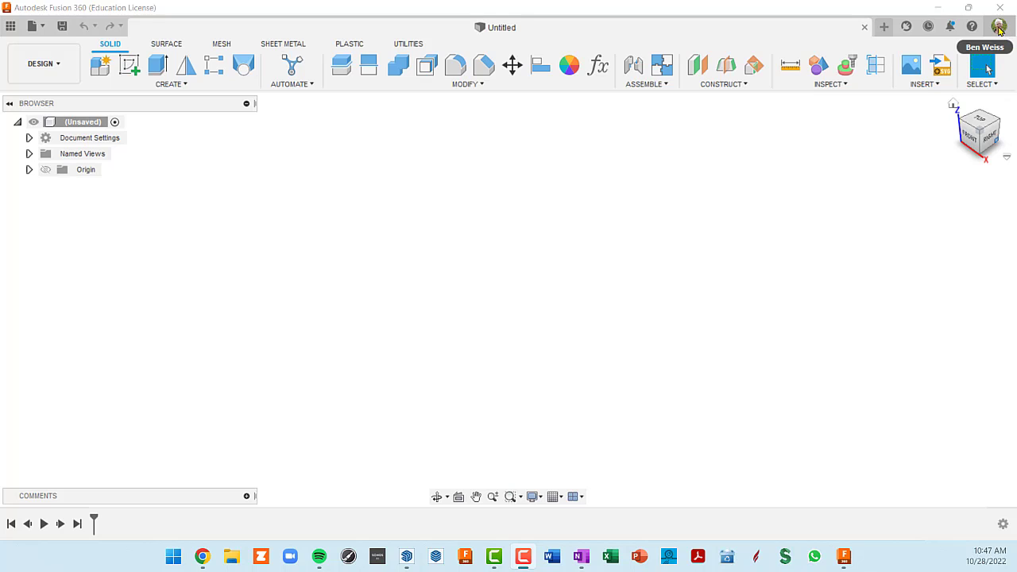
# Switch to Fusion 360 and open the unit and value display preferences
pyautogui.click(997, 27)
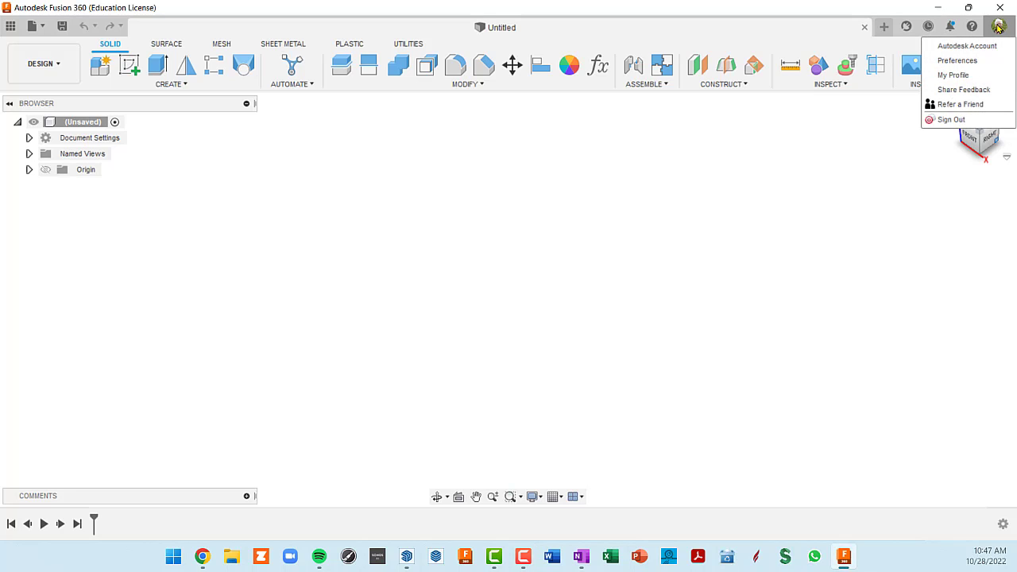
pyautogui.click(959, 60)
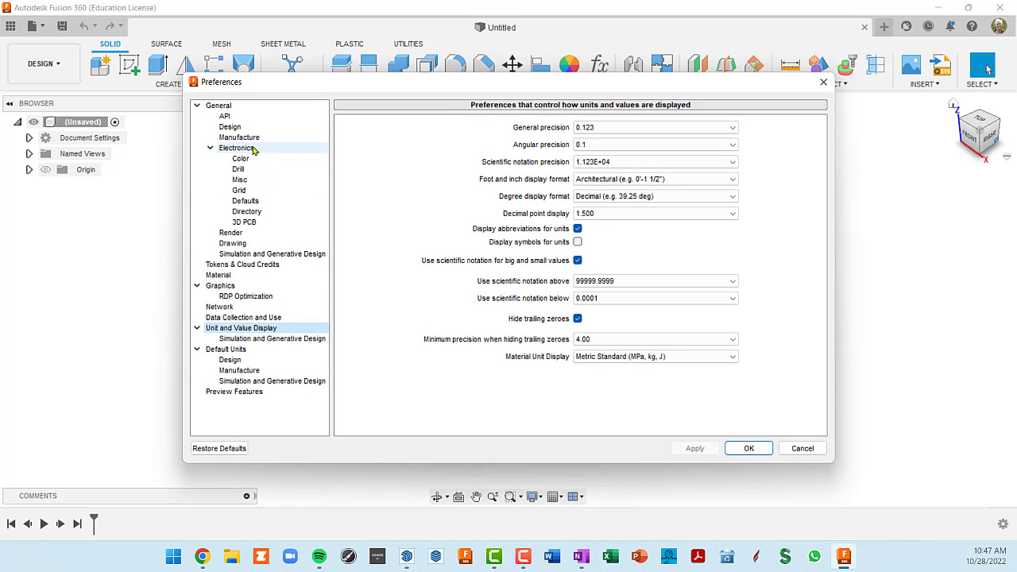
pyautogui.click(225, 116)
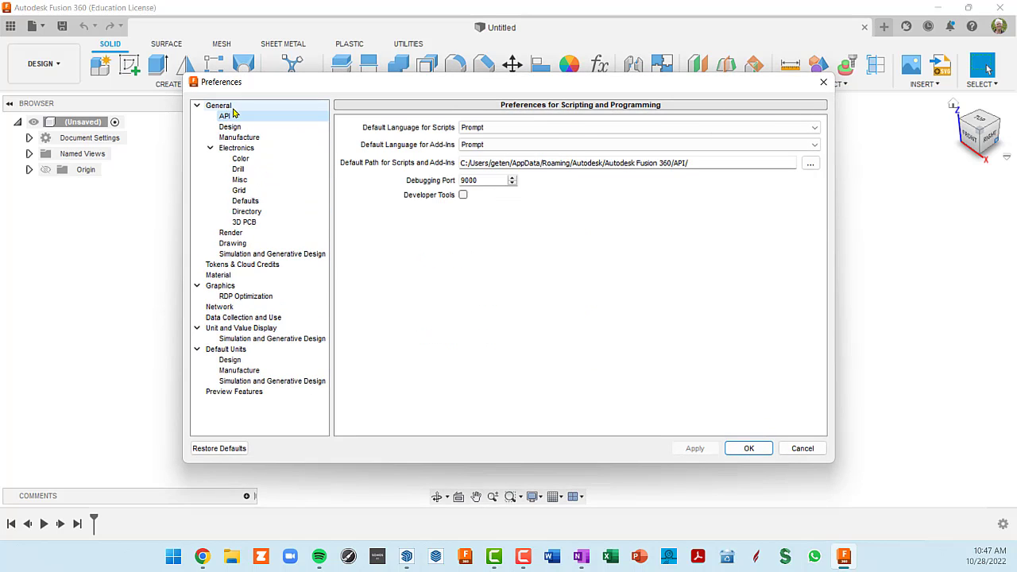
pyautogui.click(229, 106)
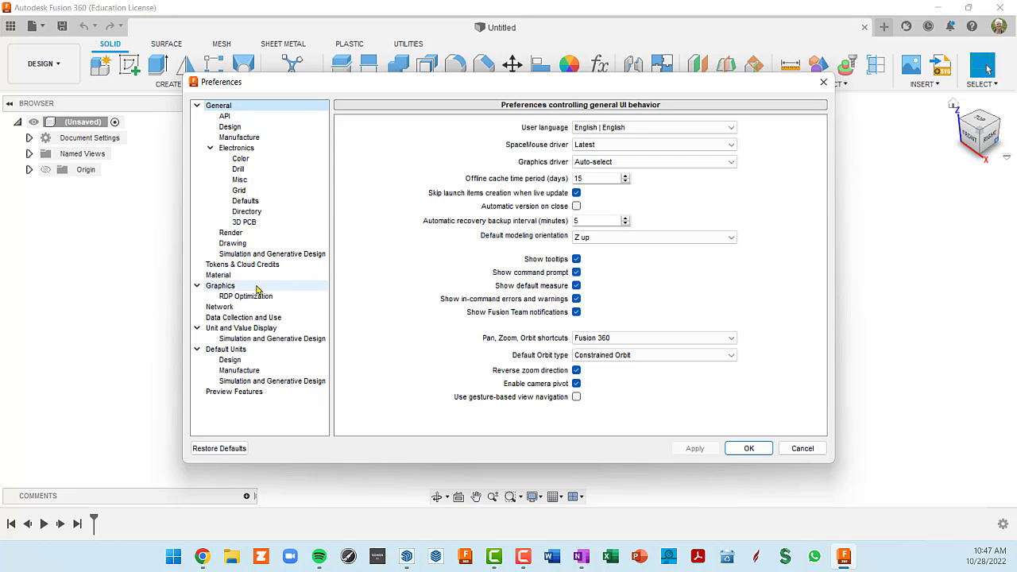
pyautogui.click(243, 332)
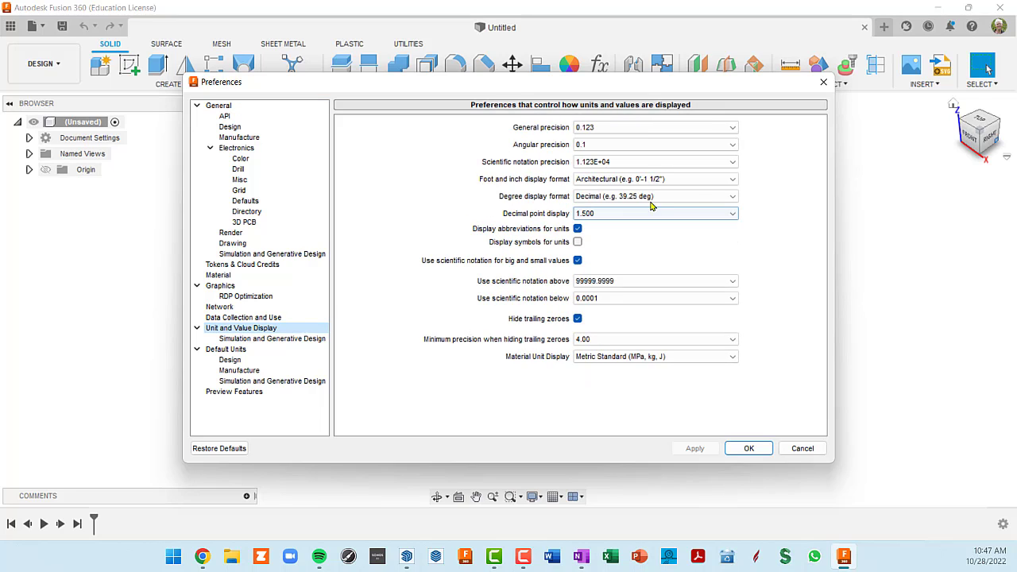
# Set the foot and inch display format to Architectural (e.g. 0'-1 1/2") and apply the preferences
pyautogui.click(734, 183)
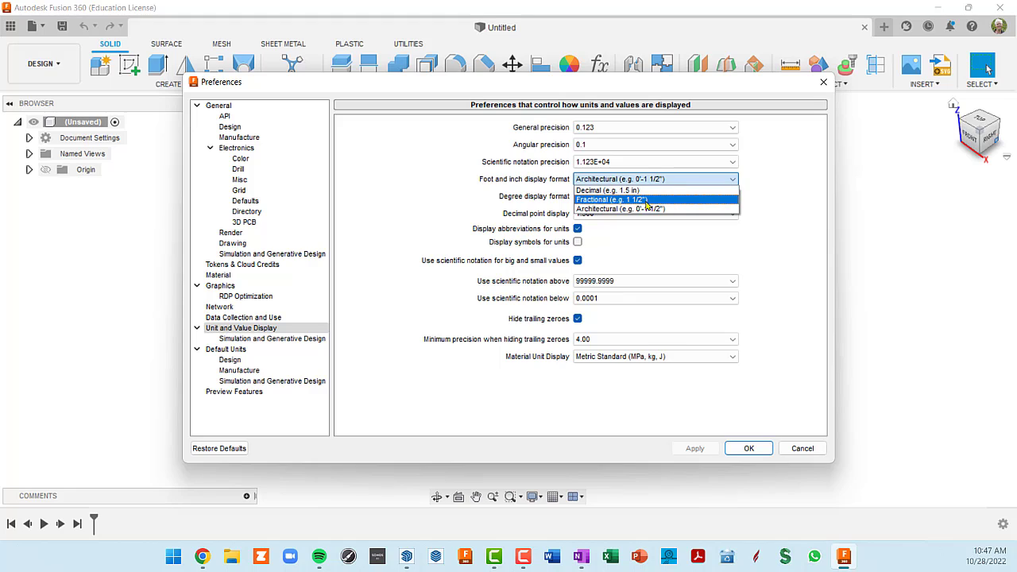
pyautogui.click(614, 192)
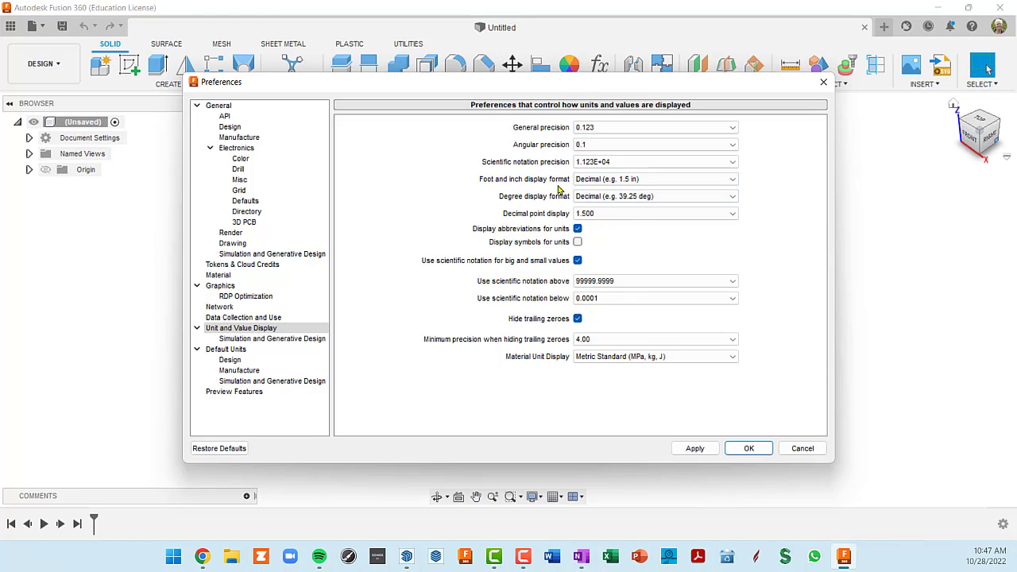
pyautogui.click(732, 179)
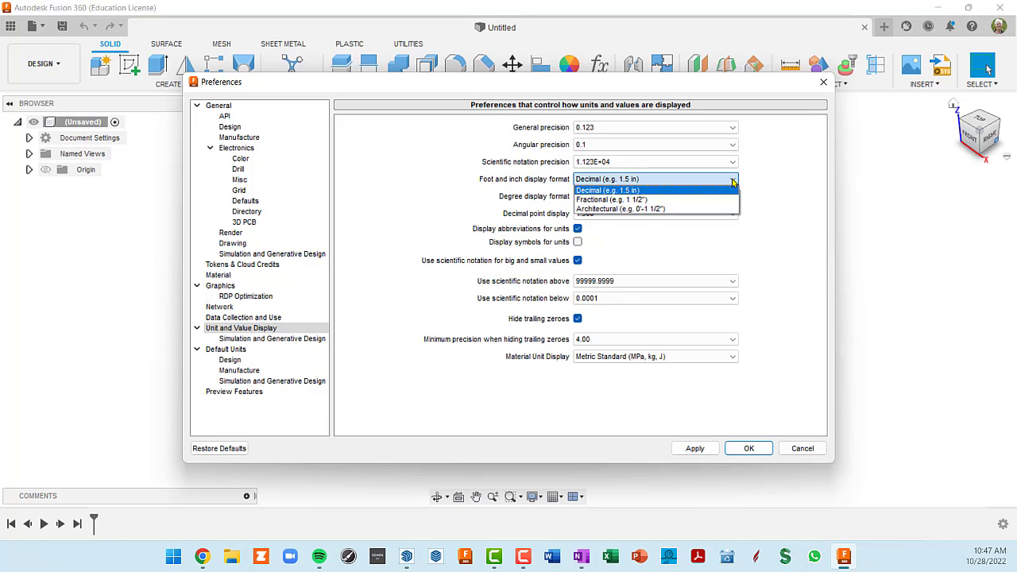
pyautogui.click(629, 210)
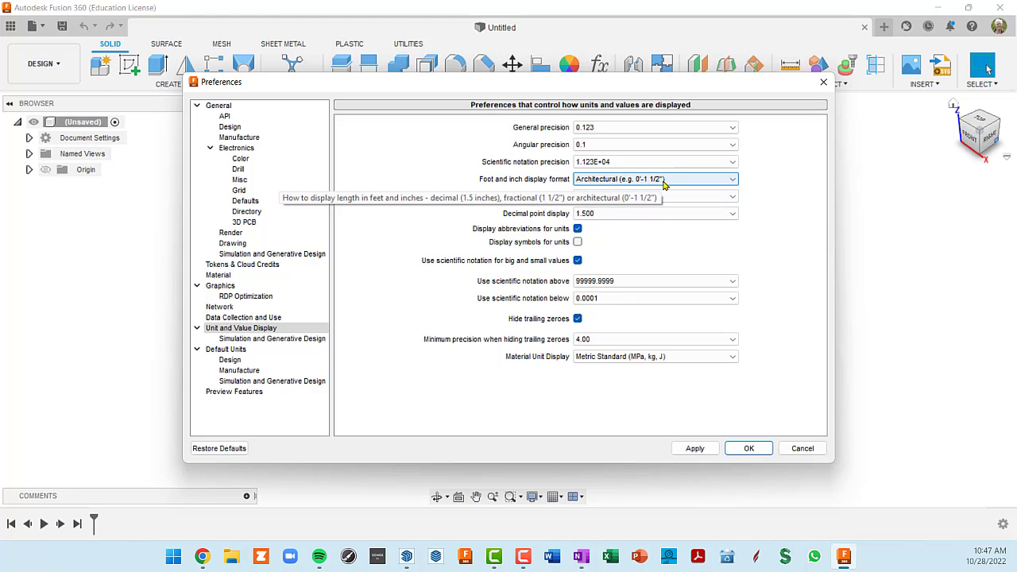
pyautogui.click(695, 449)
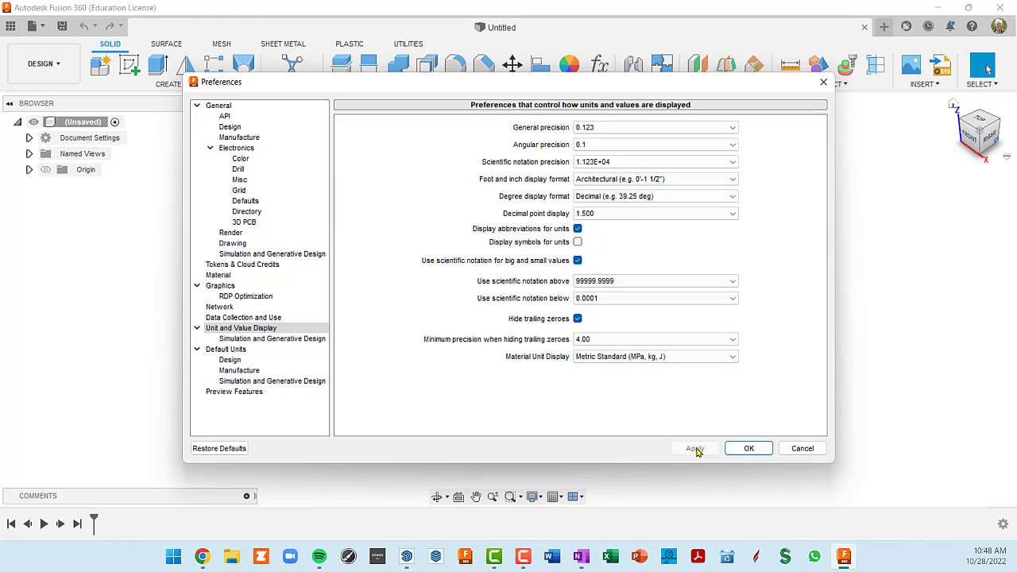
pyautogui.click(749, 449)
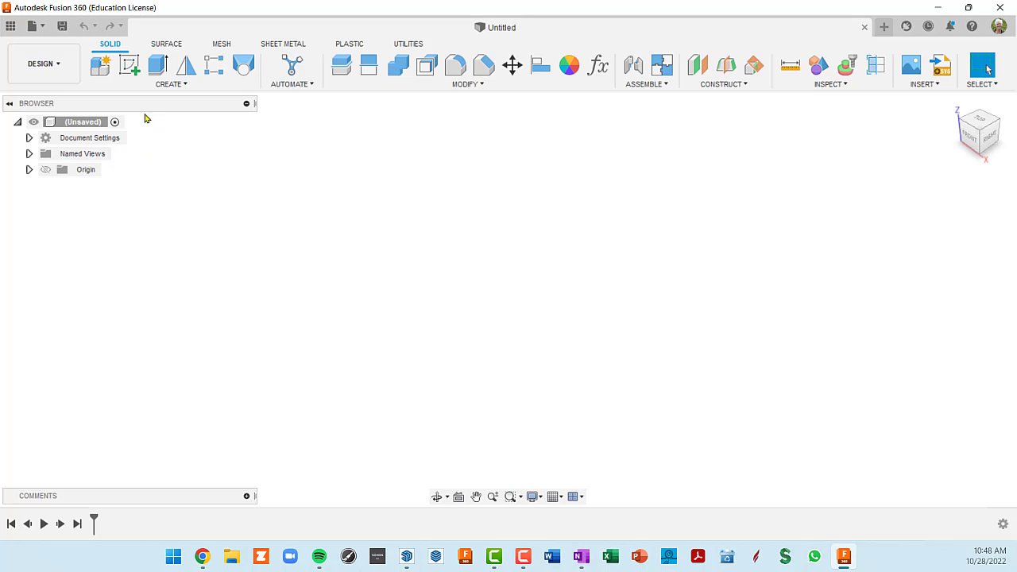
# Save the untitled design as DutchBarn4 in the Fusion for Timber Framing folder of the Yestermorrow project
pyautogui.click(80, 122)
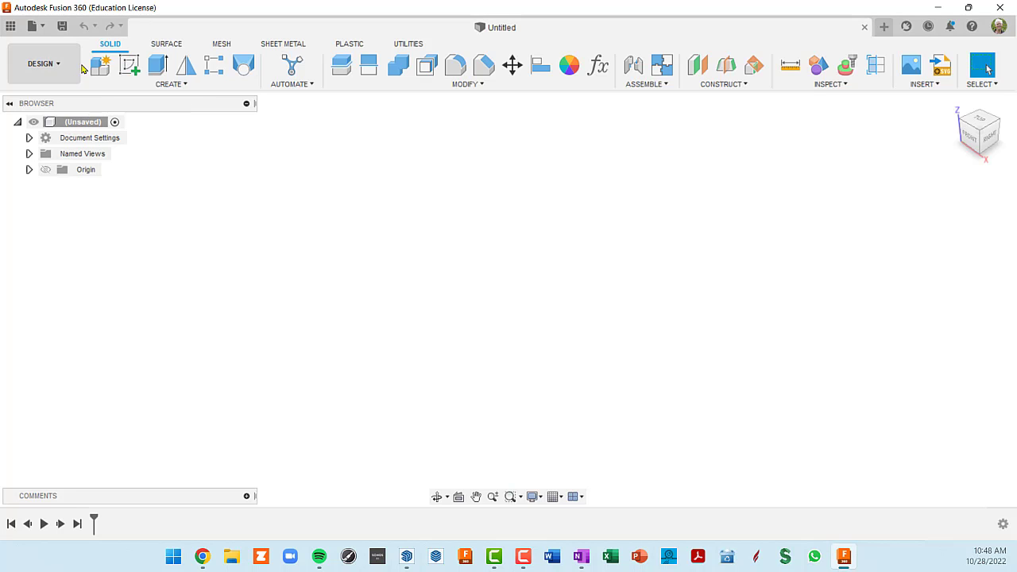
pyautogui.click(63, 27)
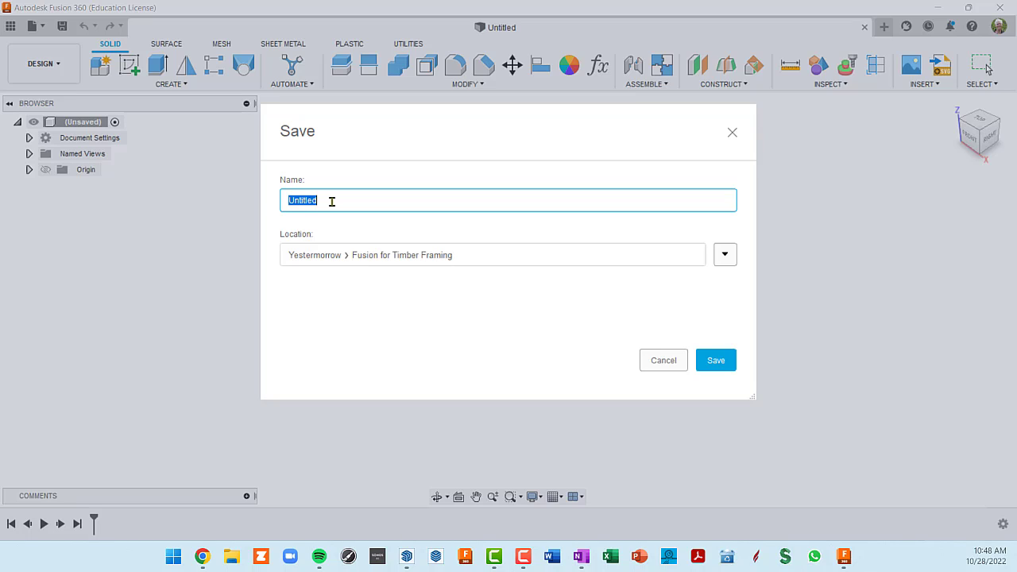
pyautogui.write('DutchBarn4')
pyautogui.click(719, 361)
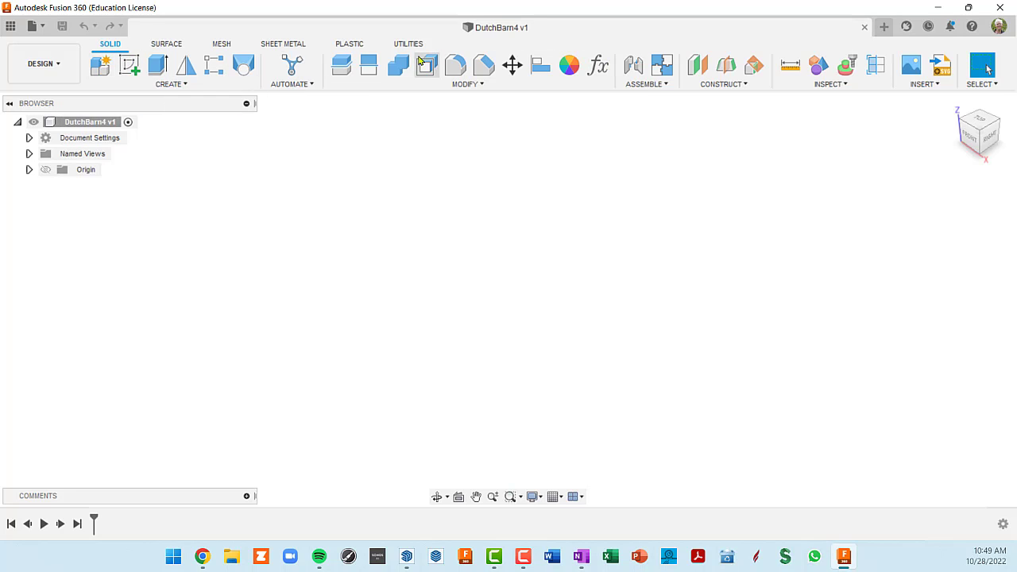
pyautogui.click(666, 85)
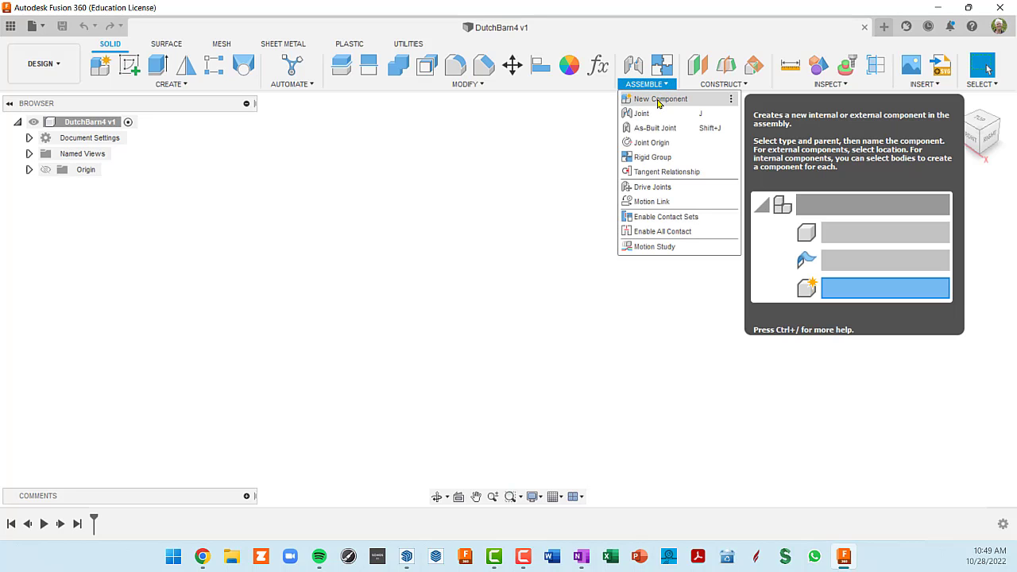
pyautogui.click(256, 181)
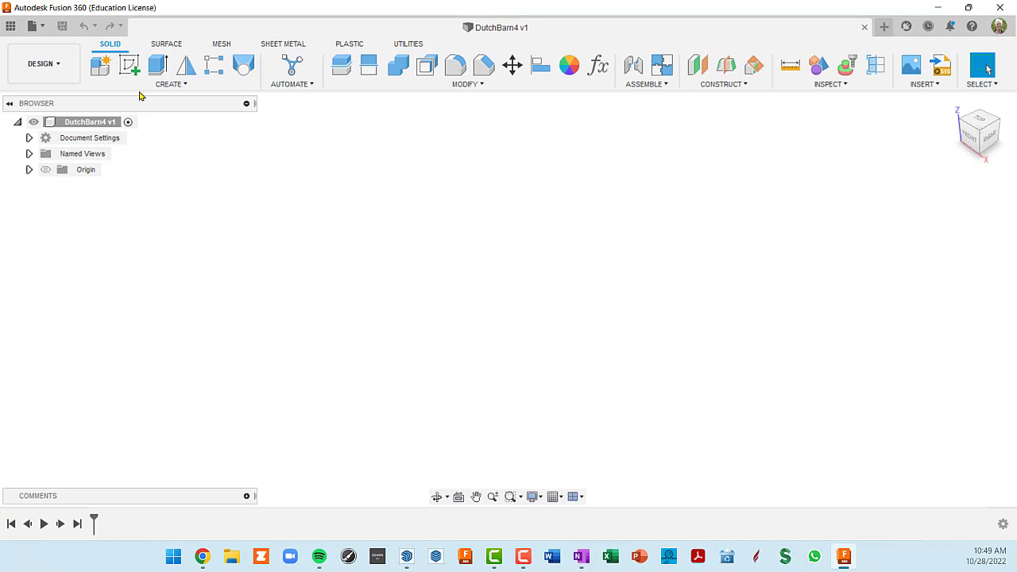
pyautogui.click(182, 85)
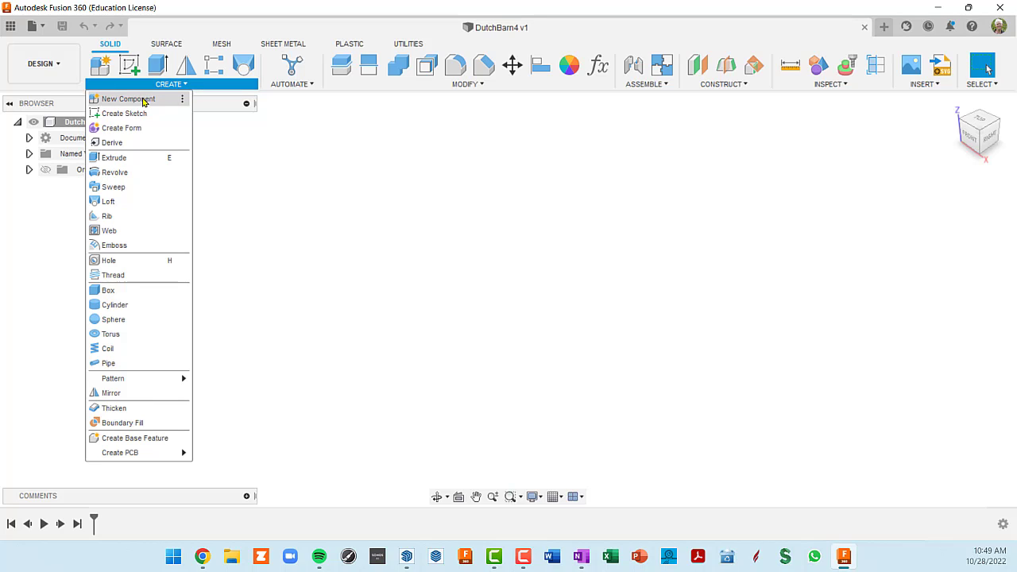
pyautogui.click(182, 100)
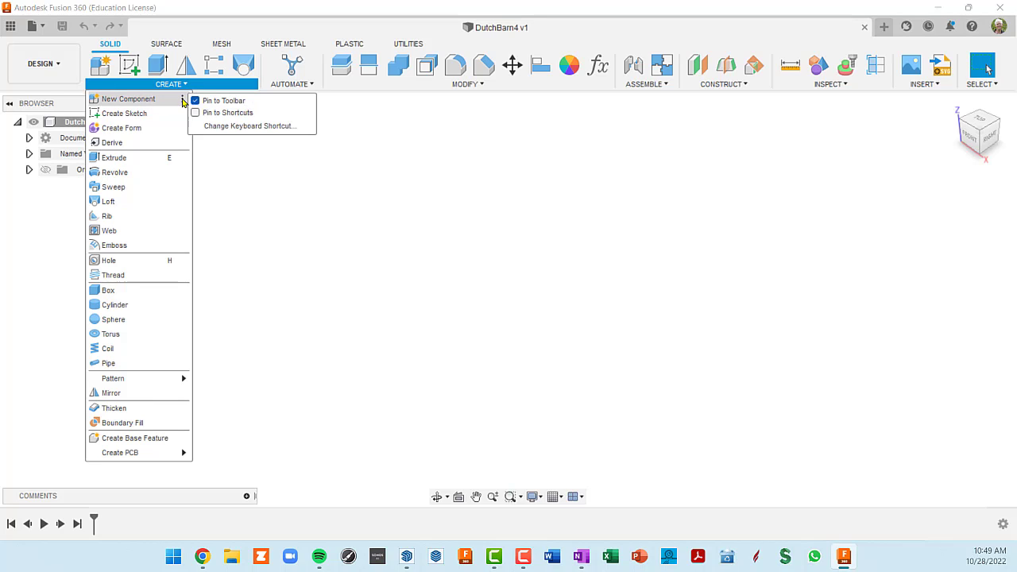
pyautogui.click(182, 100)
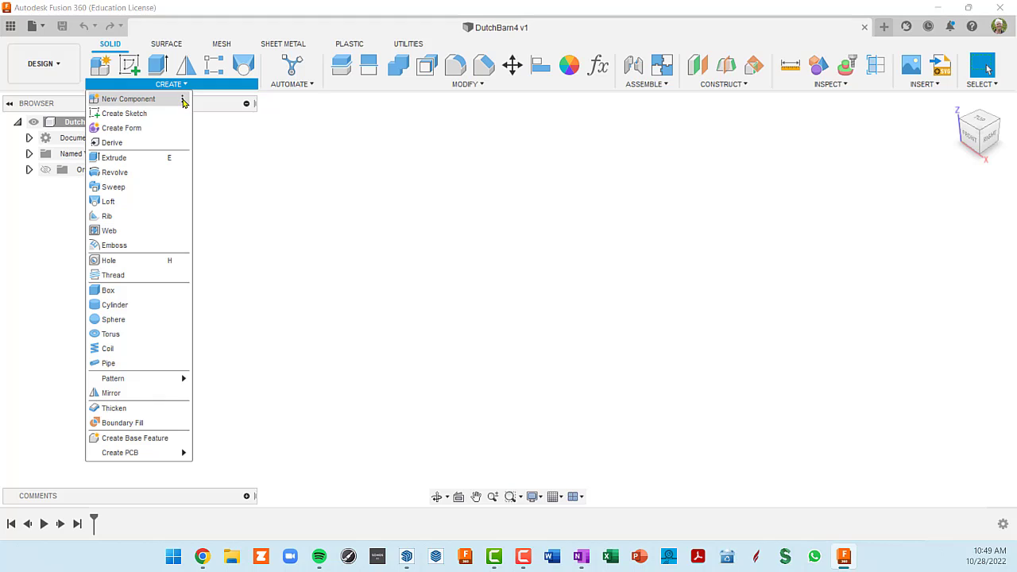
pyautogui.click(183, 101)
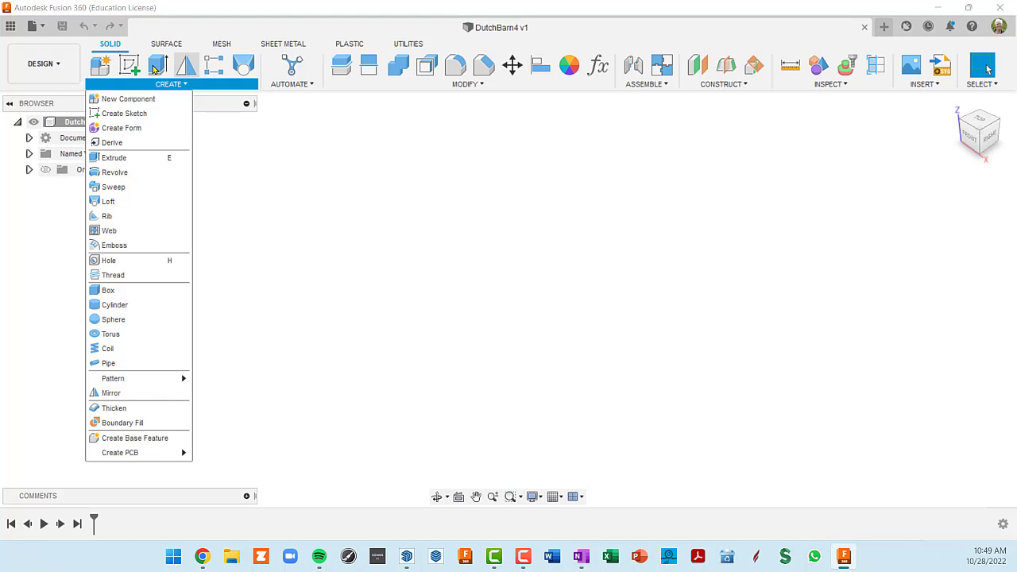
pyautogui.click(167, 30)
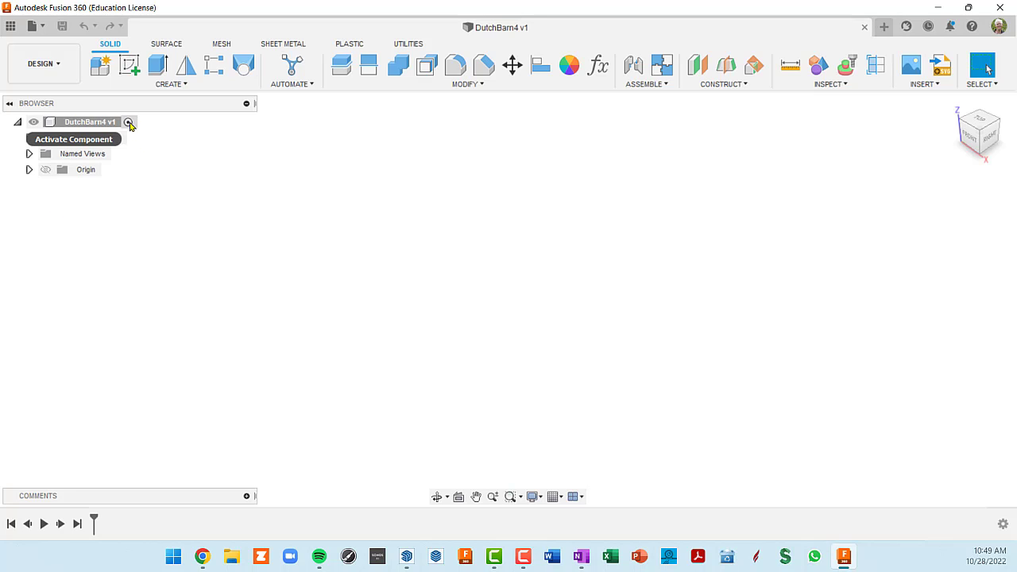
# Create an internal standard component named MASTER under DutchBarn4 with activation enabled
pyautogui.click(101, 70)
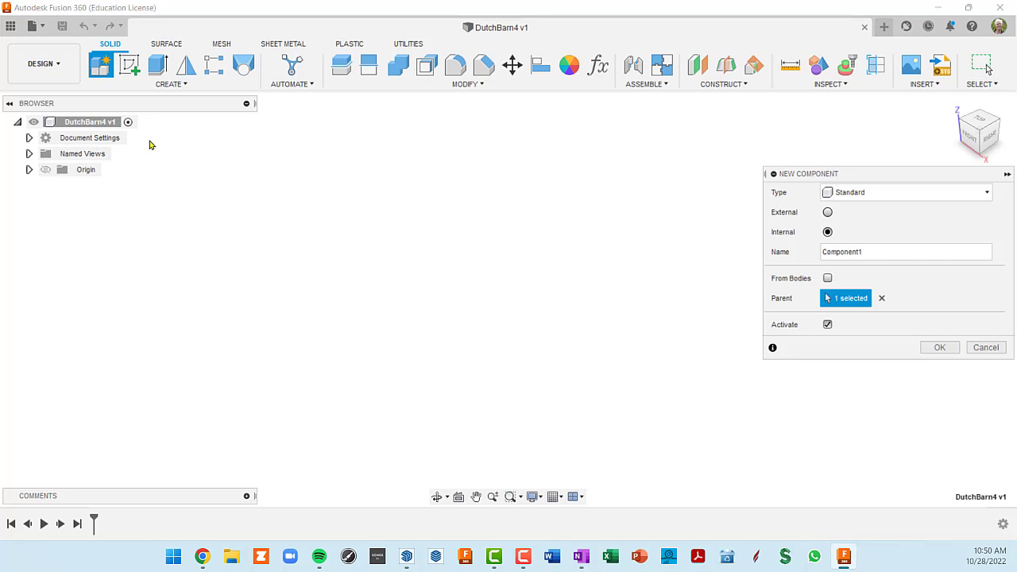
pyautogui.click(876, 253)
pyautogui.doubleClick(876, 252)
pyautogui.write('MASTER')
pyautogui.press('Return')
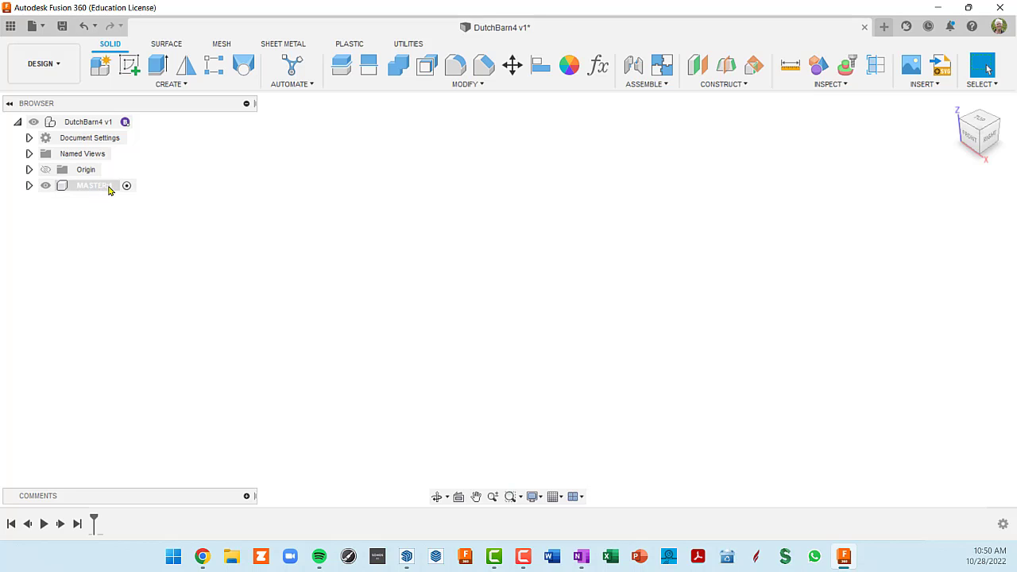
# Activate the MASTER component and expand its contents in the browser tree
pyautogui.click(110, 188)
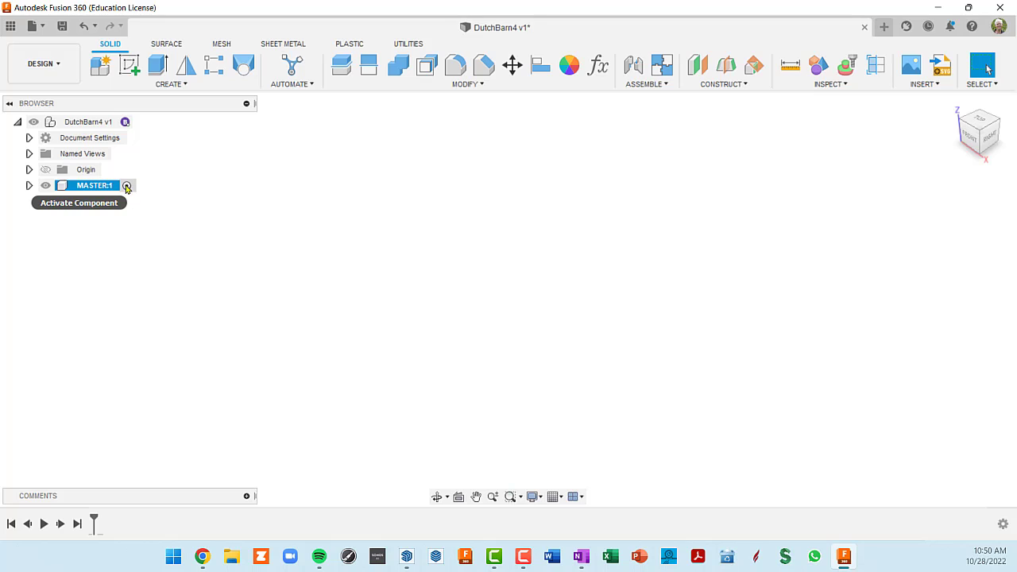
pyautogui.click(126, 186)
pyautogui.click(29, 186)
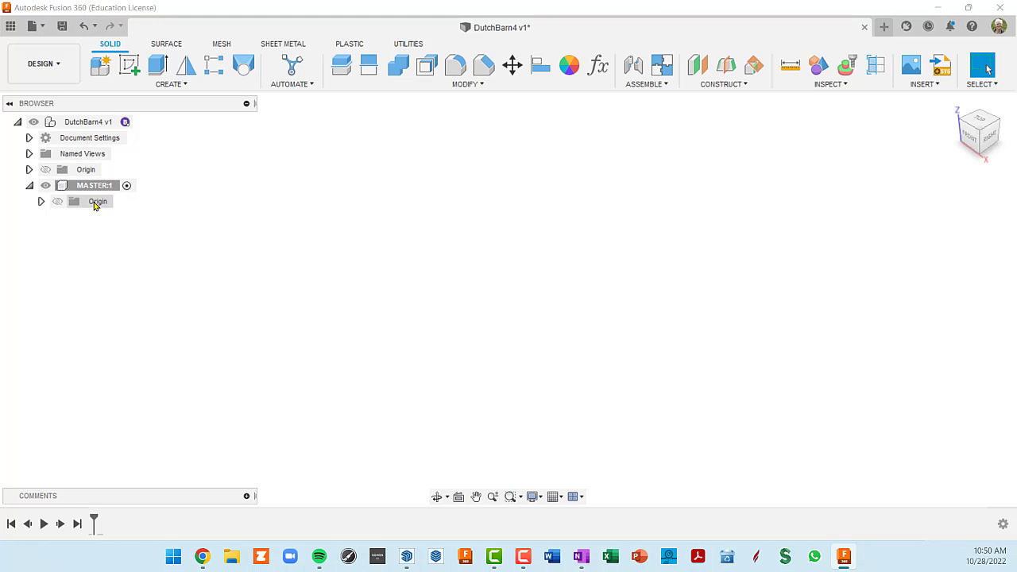
# Create a sketch on the horizontal XY origin plane inside the MASTER component
pyautogui.click(129, 66)
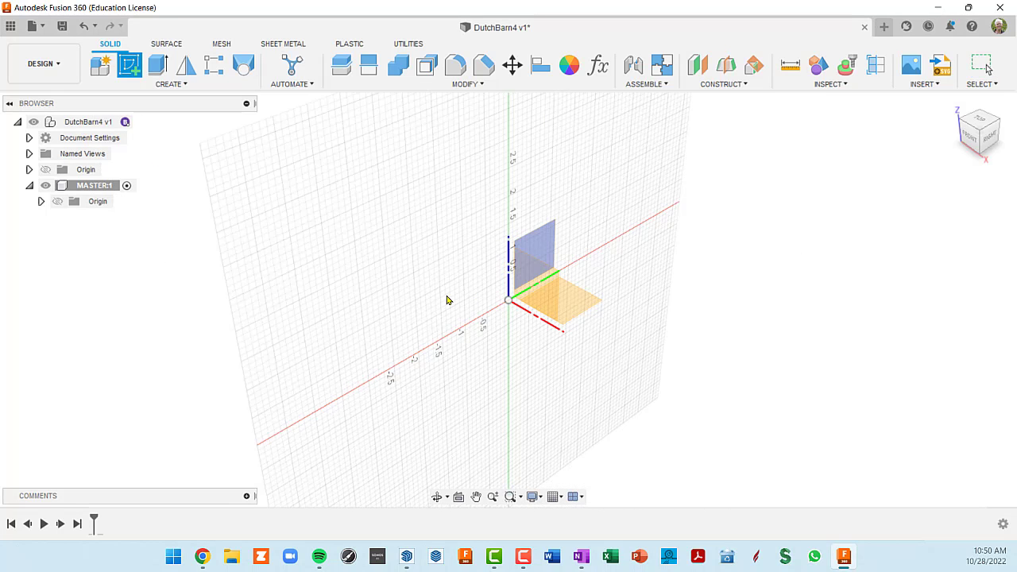
pyautogui.click(586, 306)
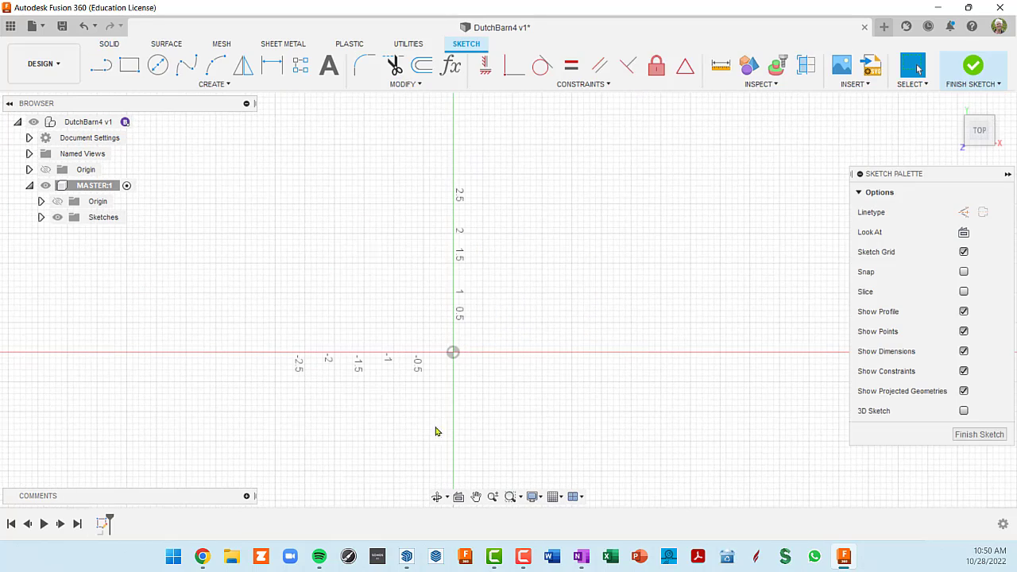
pyautogui.moveTo(552, 380); pyautogui.dragTo(561, 313, button='middle')
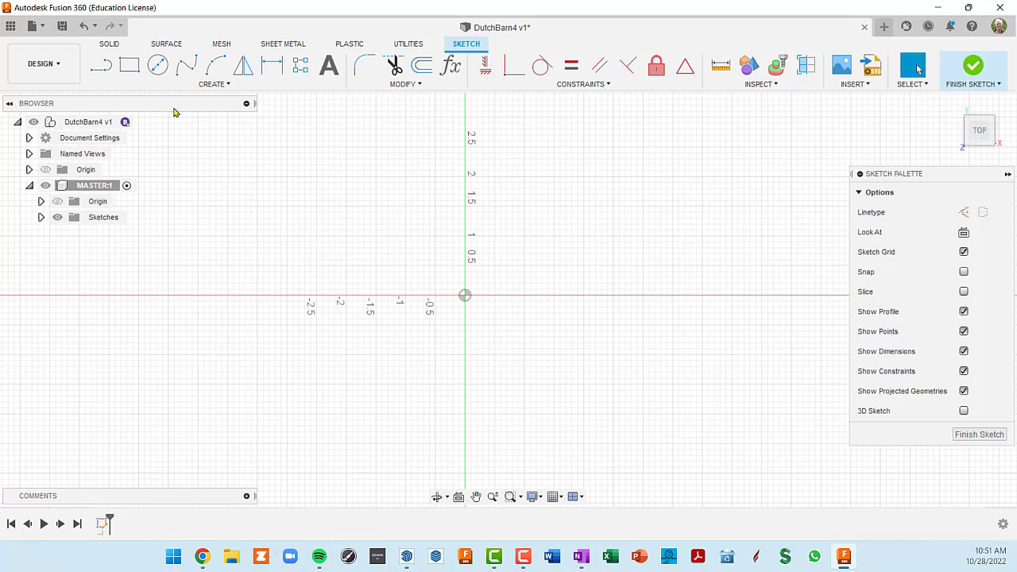
# Start a center rectangle in the MASTER sketch with its center point on the sketch origin
pyautogui.click(226, 86)
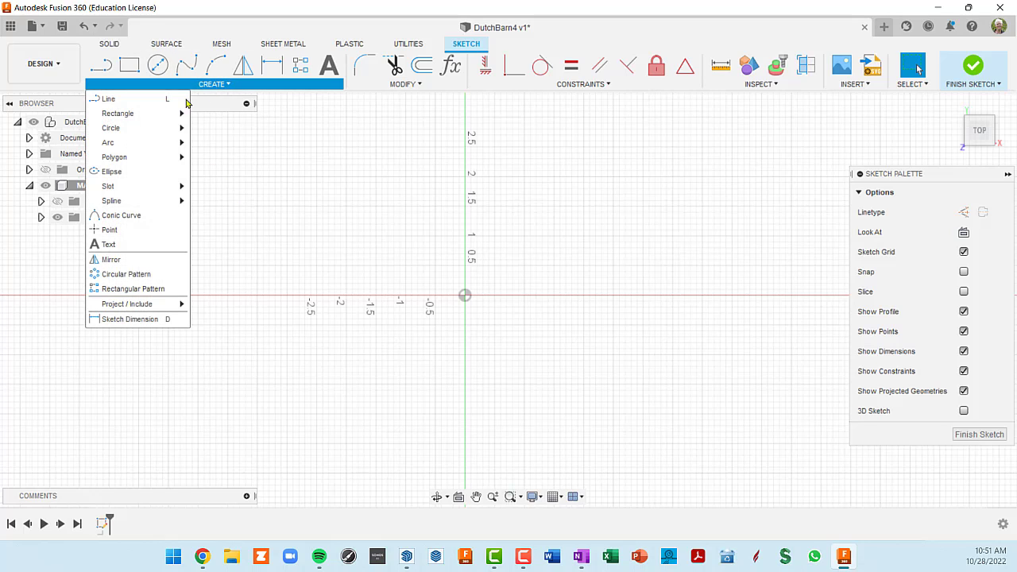
pyautogui.moveTo(170, 119)
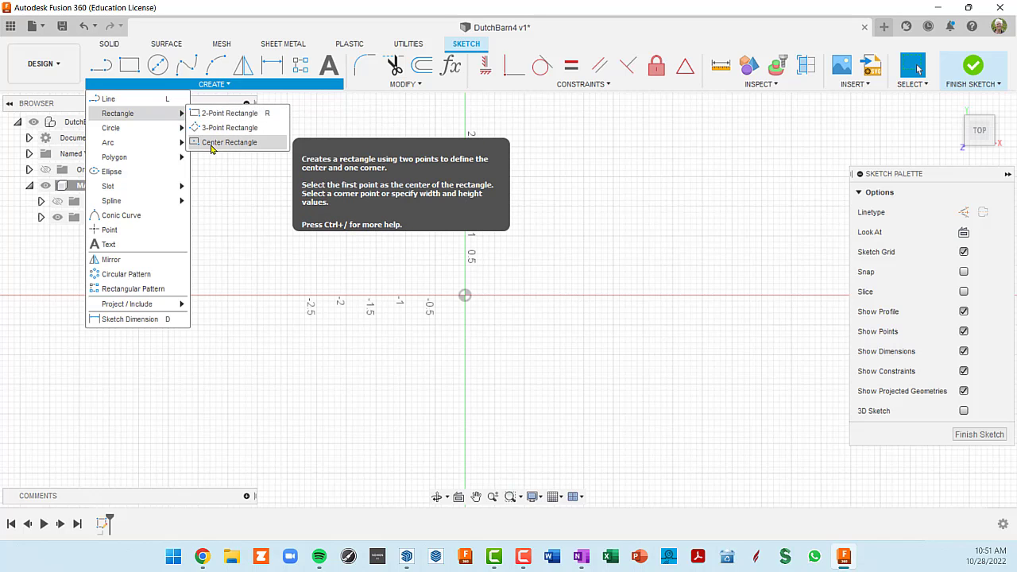
pyautogui.click(212, 149)
pyautogui.scroll(-4, 413, 322)
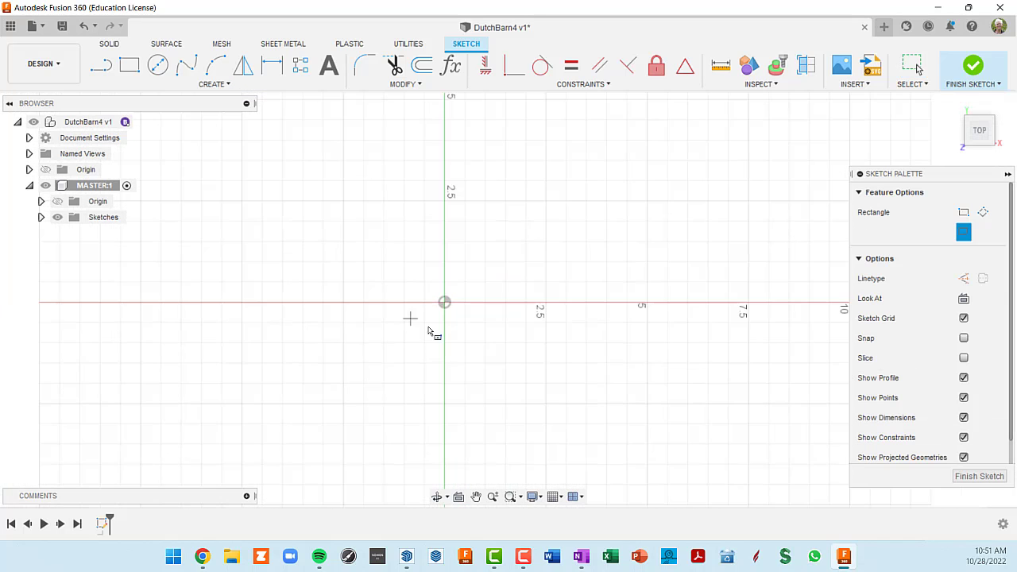
pyautogui.scroll(-2, 460, 348)
pyautogui.scroll(-2, 483, 362)
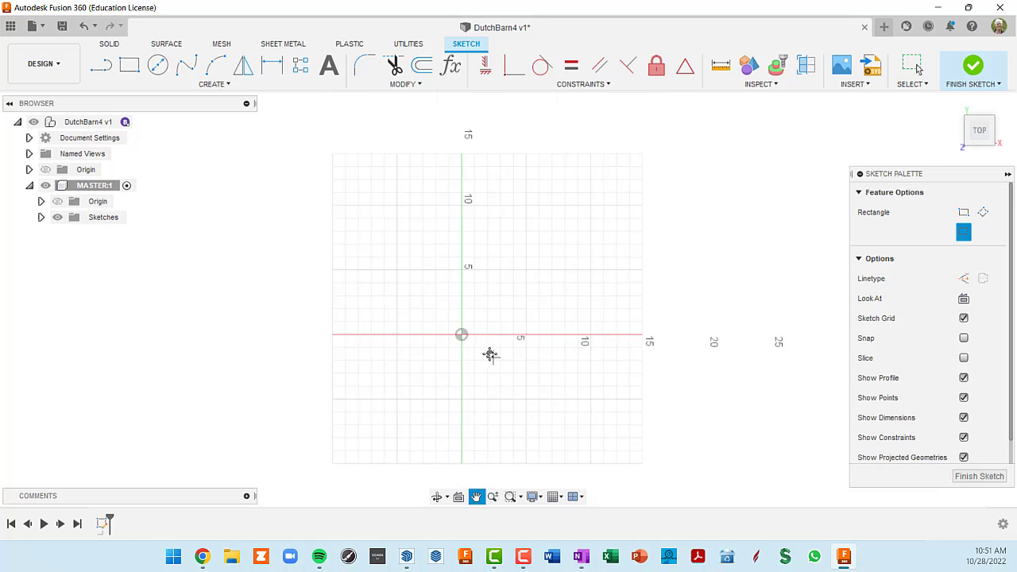
pyautogui.moveTo(487, 354); pyautogui.dragTo(452, 302, button='middle')
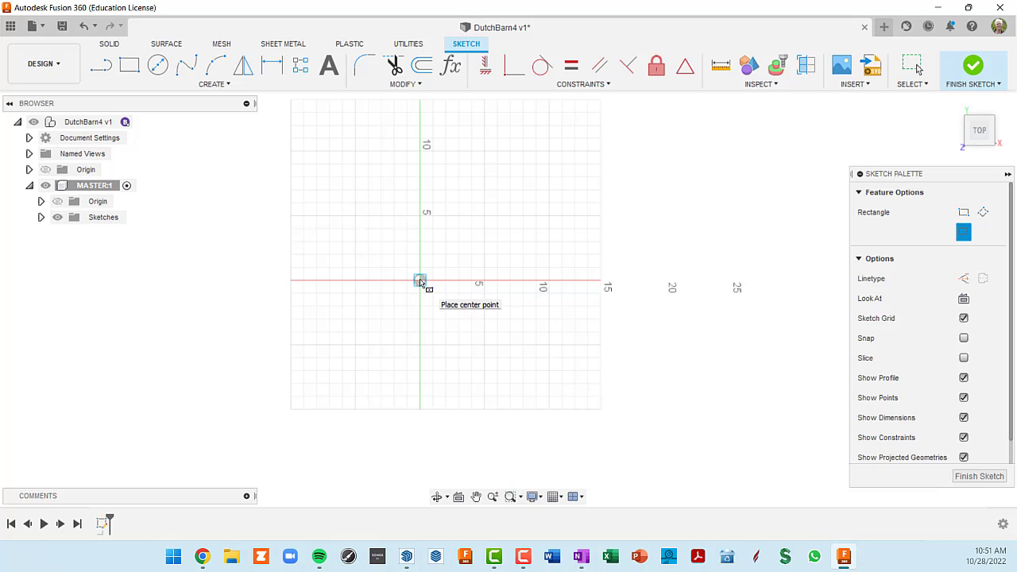
pyautogui.click(420, 281)
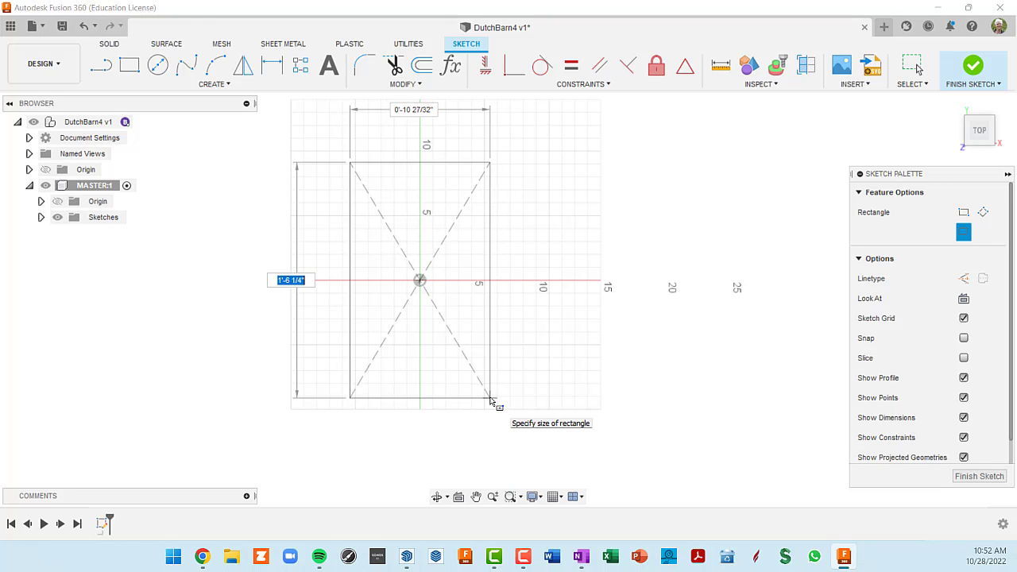
# Set the center rectangle's vertical length to 41'8"
pyautogui.write("41'8")
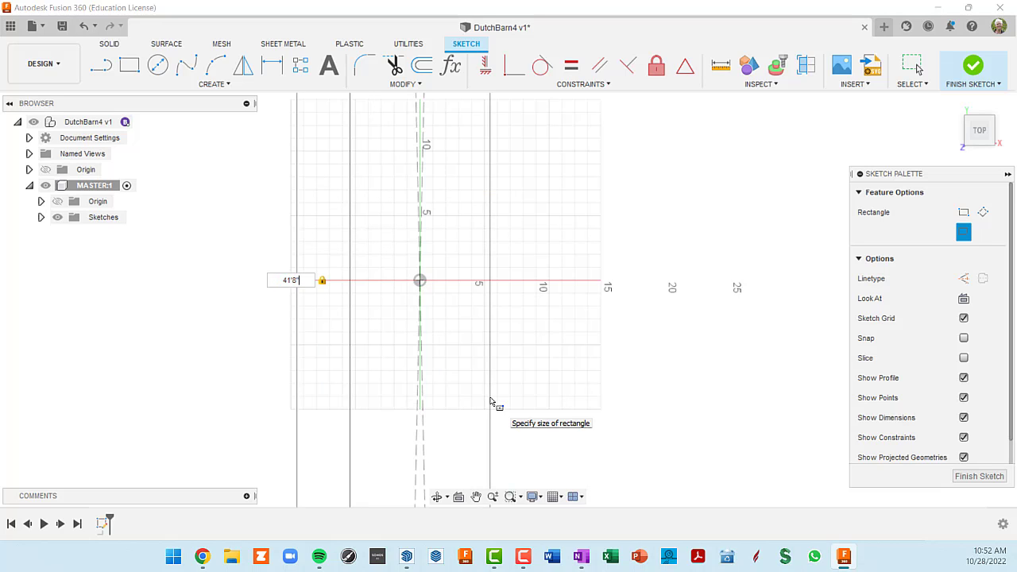
pyautogui.press('Tab')
pyautogui.scroll(-6, 599, 278)
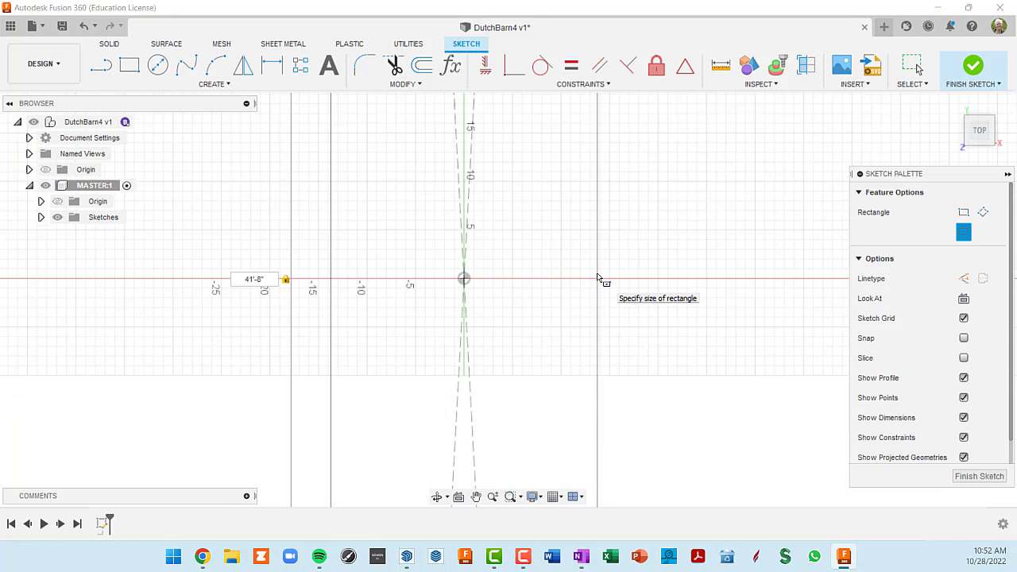
pyautogui.scroll(-5, 601, 279)
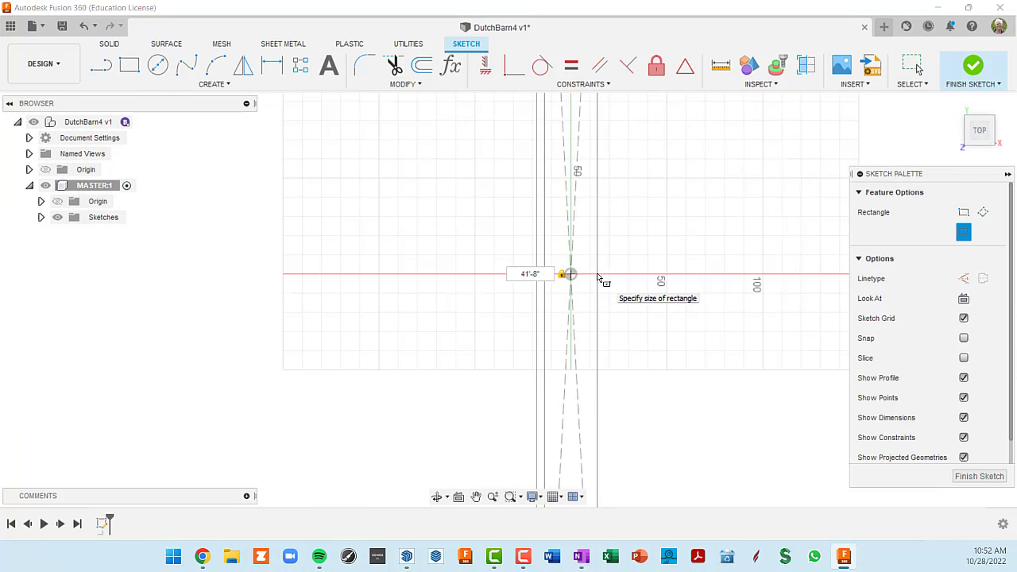
pyautogui.moveTo(638, 289); pyautogui.dragTo(431, 404, button='middle')
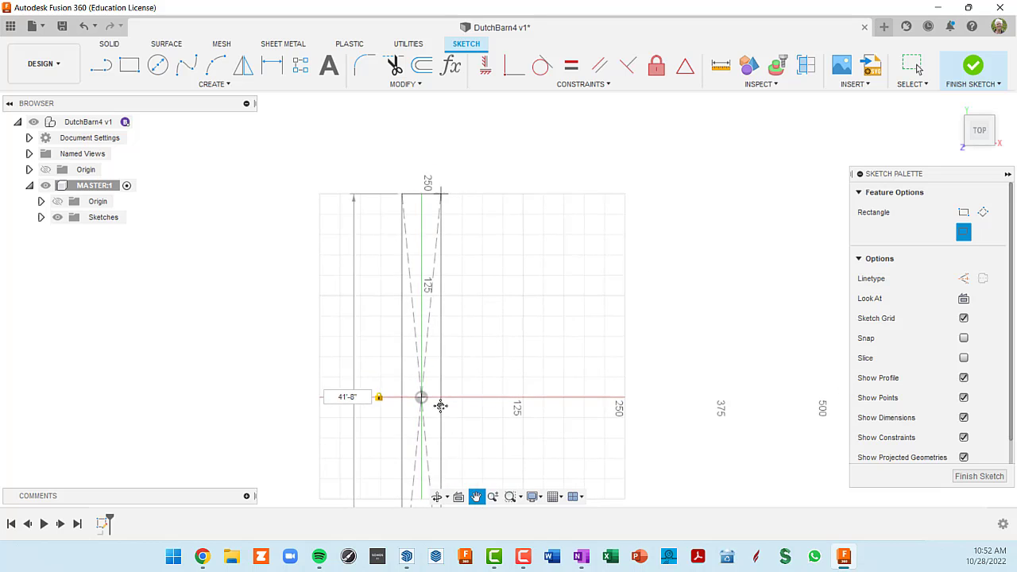
# Set the rectangle's horizontal width to 28' and complete the rectangle
pyautogui.press('Tab')
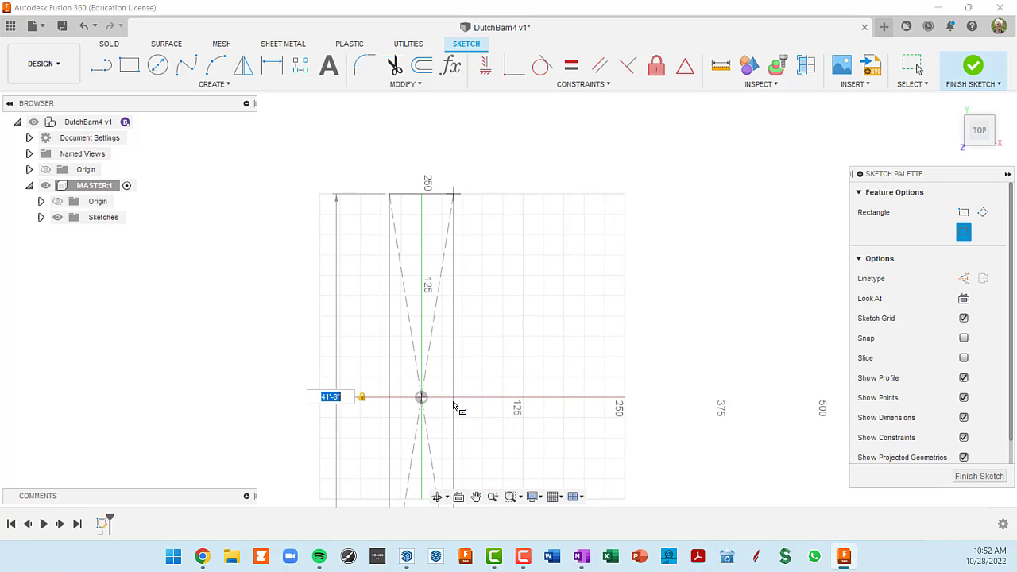
pyautogui.scroll(-2, 453, 405)
pyautogui.moveTo(454, 406); pyautogui.dragTo(465, 176, button='middle')
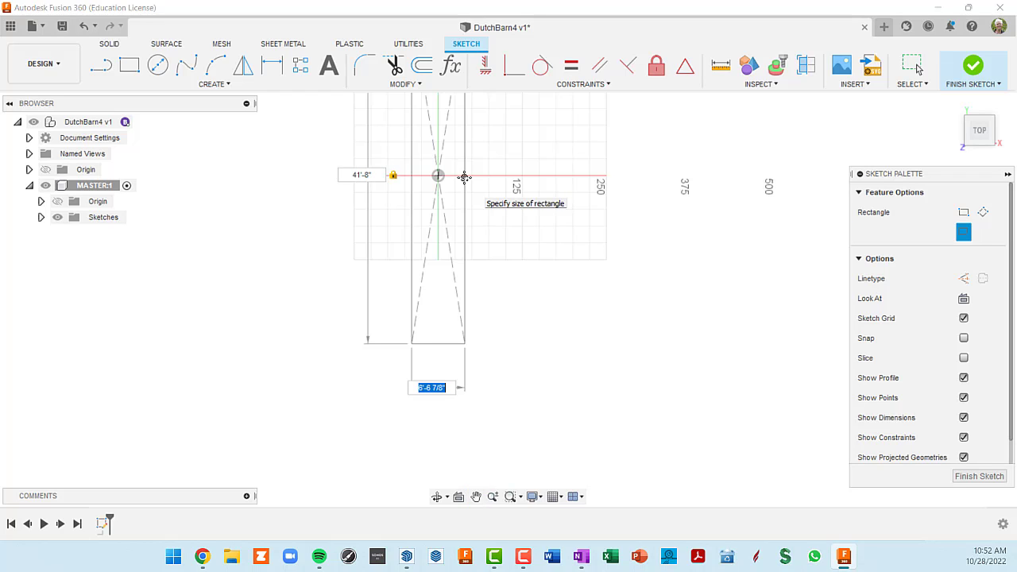
pyautogui.press('Tab')
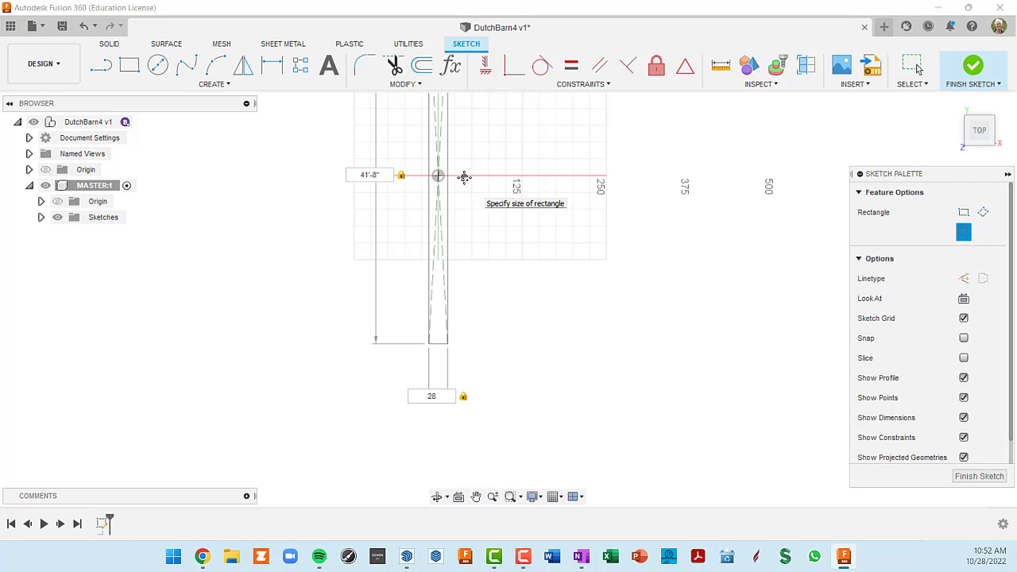
pyautogui.press('Return')
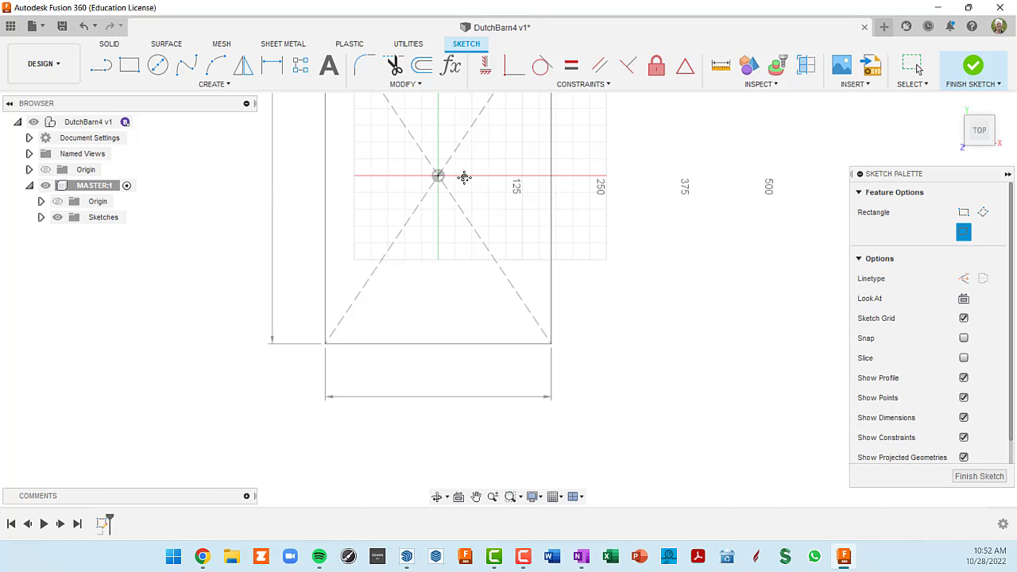
pyautogui.scroll(-3, 631, 305)
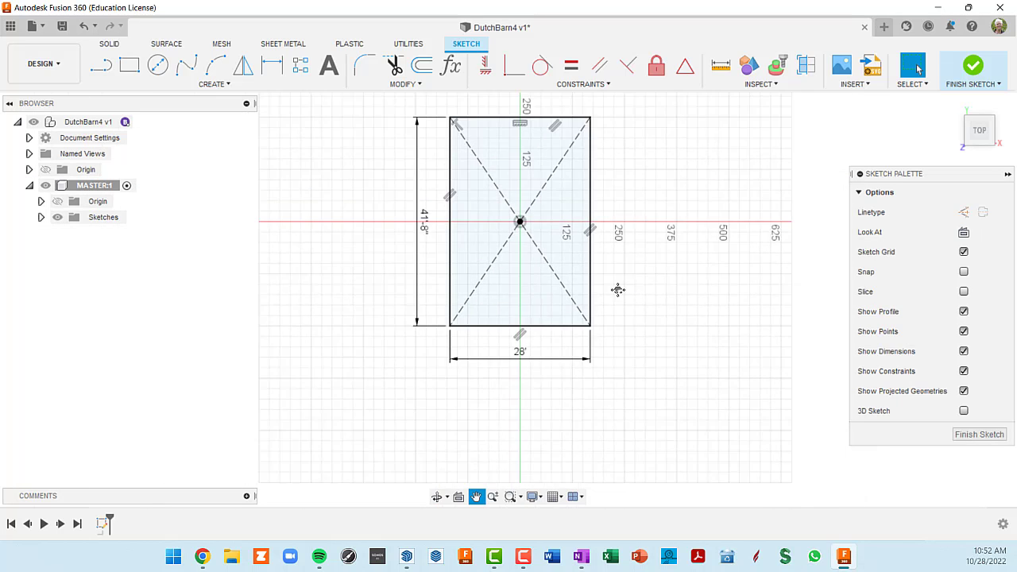
pyautogui.moveTo(617, 291)
pyautogui.mouseDown(button='middle')
pyautogui.moveTo(545, 345)
pyautogui.moveTo(525, 310)
pyautogui.mouseUp(button='middle')
pyautogui.press('Escape')
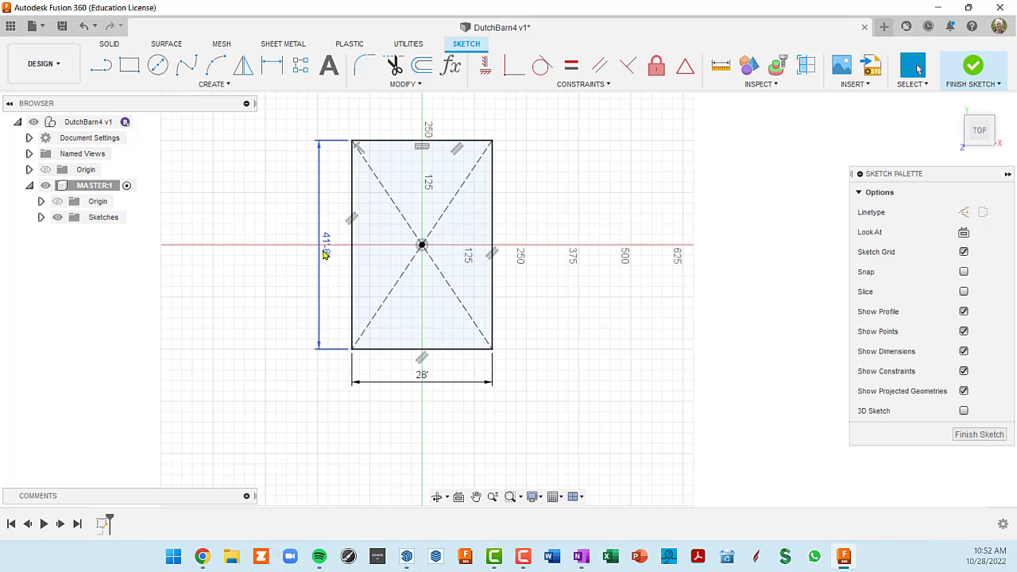
# Reposition the 41'-8" and 28' dimensions closer to the rectangle's left and bottom edges
pyautogui.scroll(3, 326, 252)
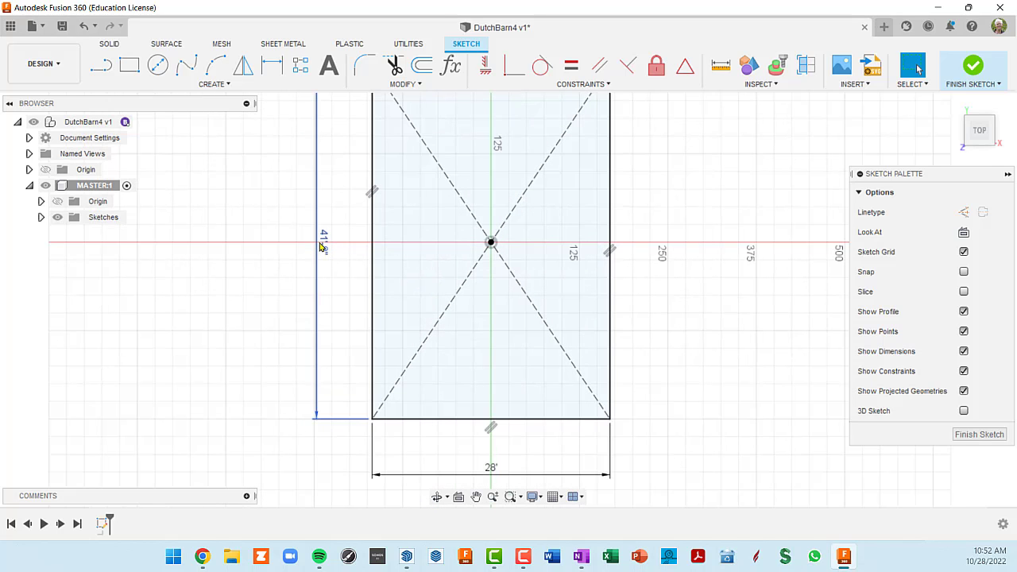
pyautogui.moveTo(321, 246)
pyautogui.mouseDown()
pyautogui.moveTo(307, 236)
pyautogui.moveTo(328, 252)
pyautogui.mouseUp()
pyautogui.moveTo(576, 417); pyautogui.dragTo(545, 348, button='middle')
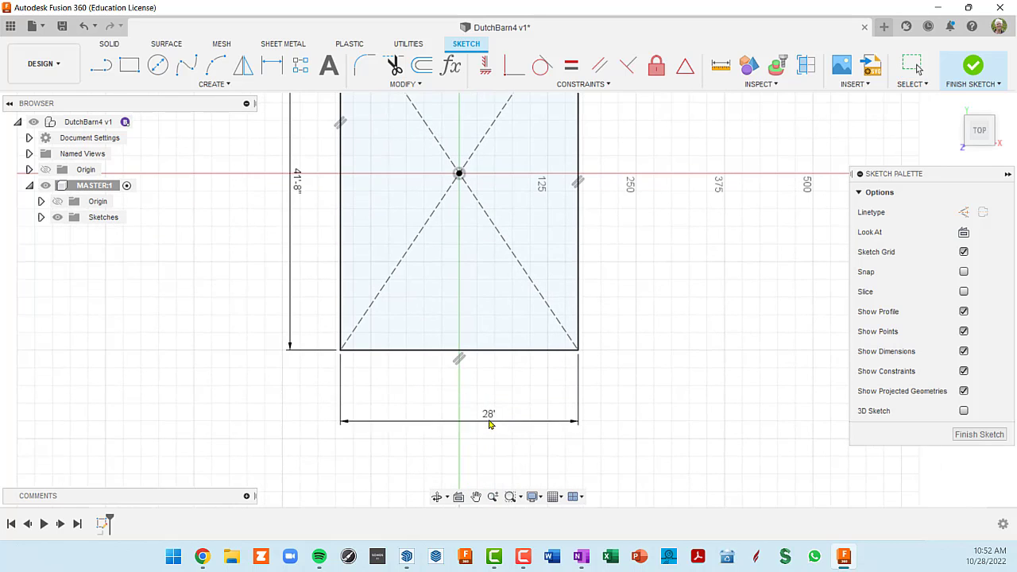
pyautogui.moveTo(490, 425); pyautogui.dragTo(475, 410)
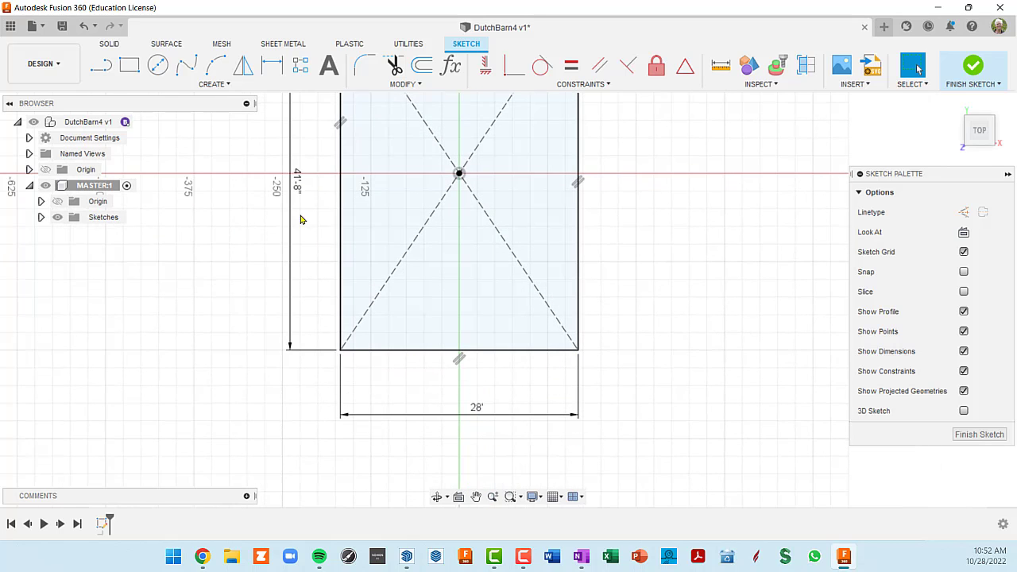
pyautogui.moveTo(297, 191); pyautogui.dragTo(315, 167)
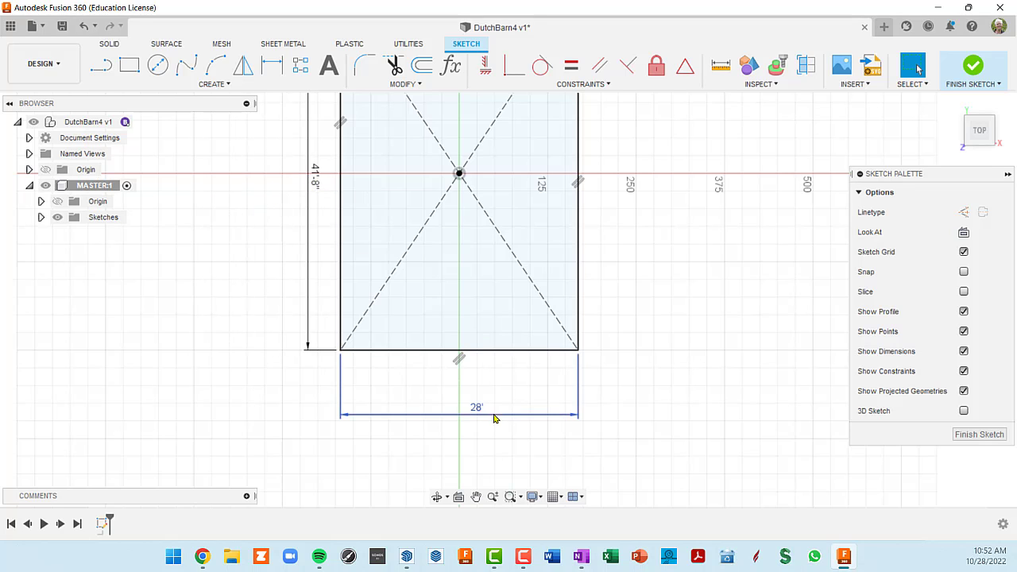
pyautogui.moveTo(493, 418); pyautogui.dragTo(471, 394)
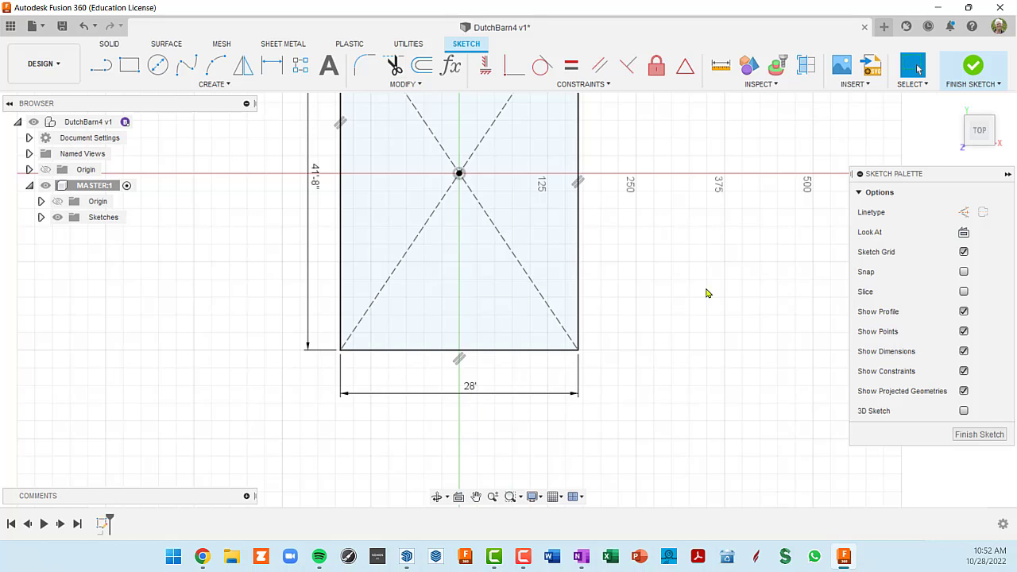
# Examine the rectangle's placement about the origin and its lower-right corner
pyautogui.moveTo(689, 277); pyautogui.dragTo(663, 334, button='middle')
pyautogui.scroll(-2, 668, 341)
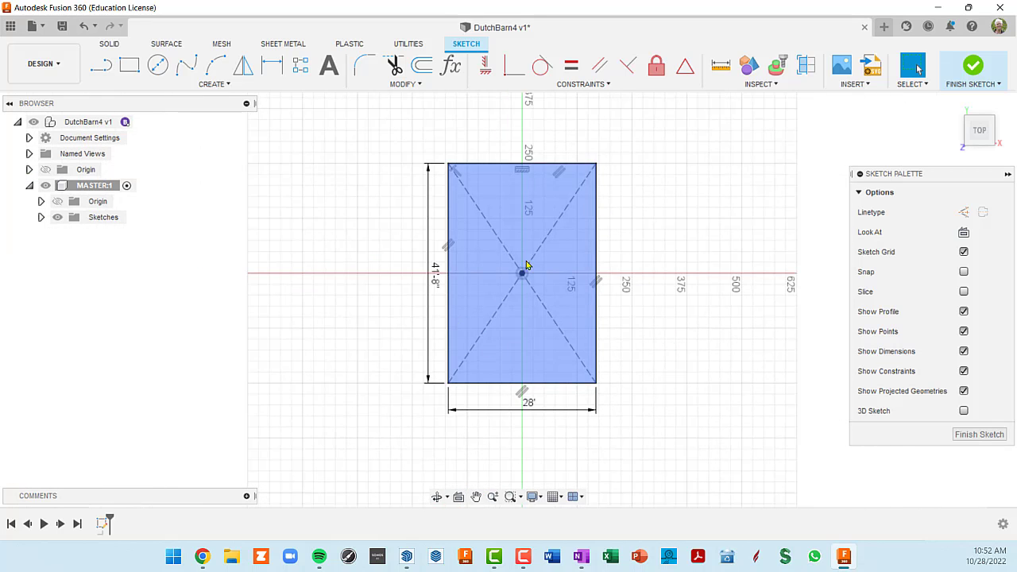
pyautogui.scroll(2, 528, 284)
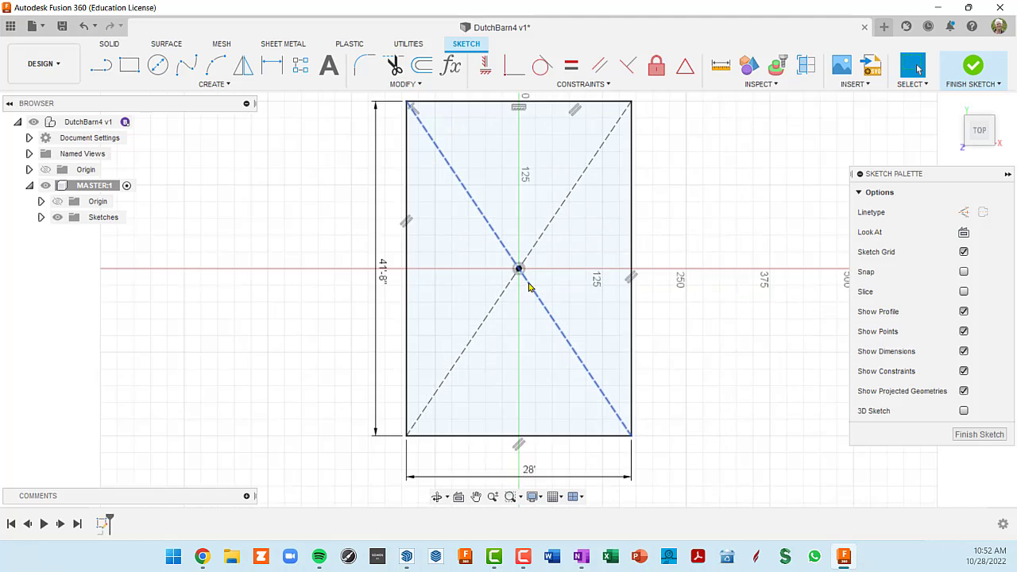
pyautogui.scroll(1, 529, 286)
pyautogui.scroll(-2, 522, 274)
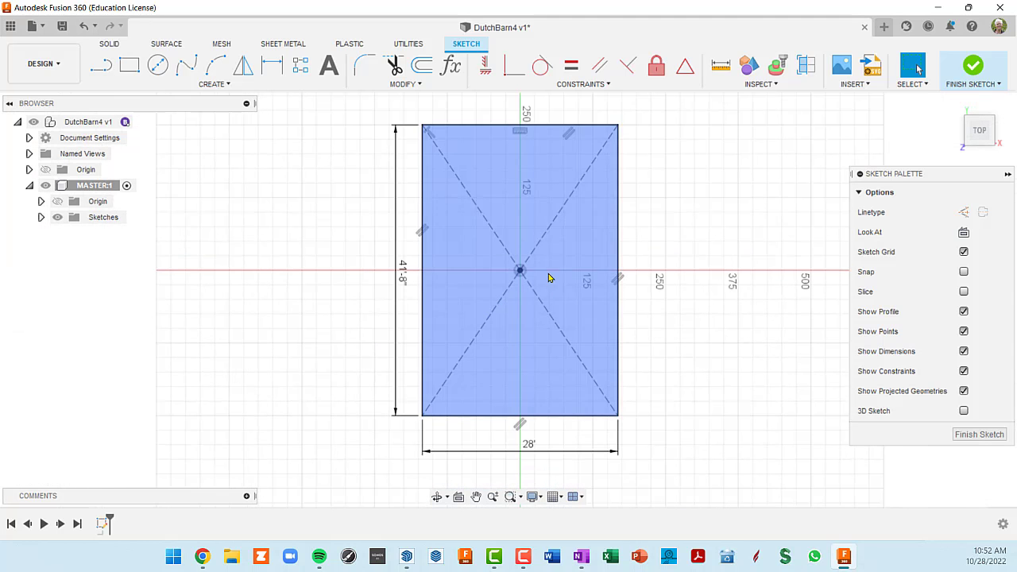
pyautogui.moveTo(590, 312)
pyautogui.mouseDown(button='middle')
pyautogui.moveTo(495, 291)
pyautogui.moveTo(494, 300)
pyautogui.mouseUp(button='middle')
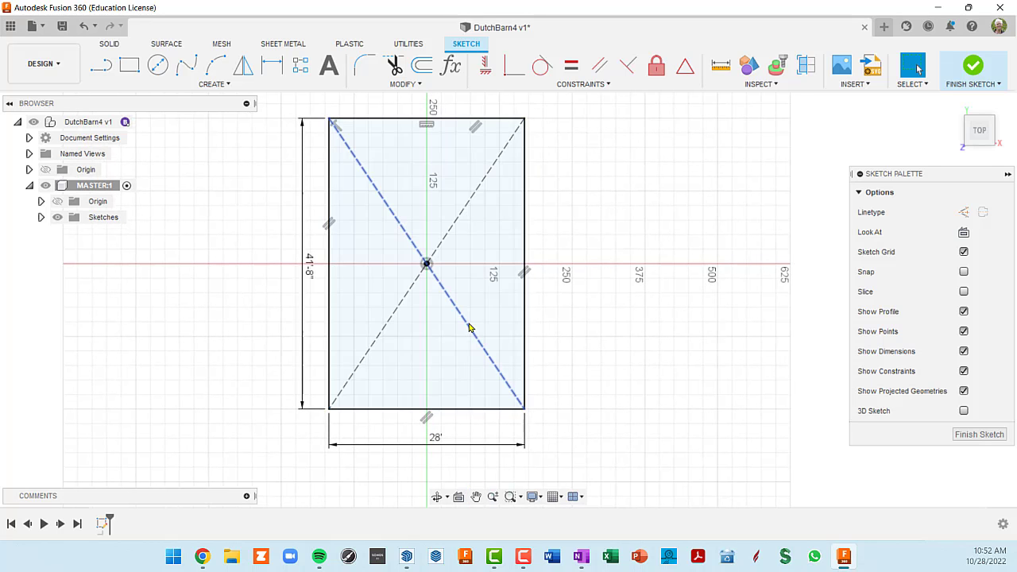
pyautogui.moveTo(561, 350)
pyautogui.mouseDown(button='middle')
pyautogui.moveTo(542, 313)
pyautogui.moveTo(544, 334)
pyautogui.mouseUp(button='middle')
pyautogui.click(505, 387)
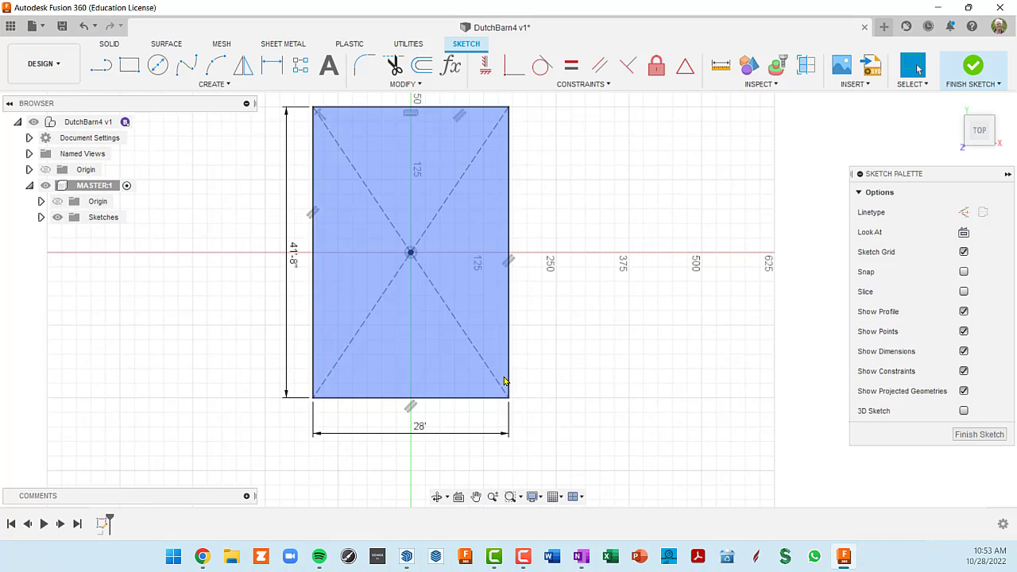
pyautogui.scroll(2, 505, 387)
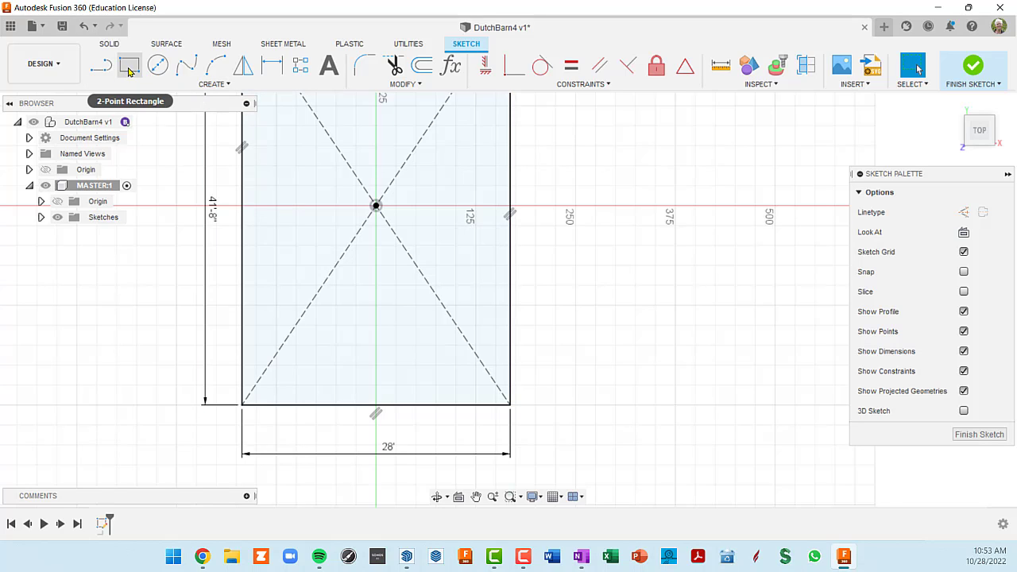
pyautogui.click(216, 84)
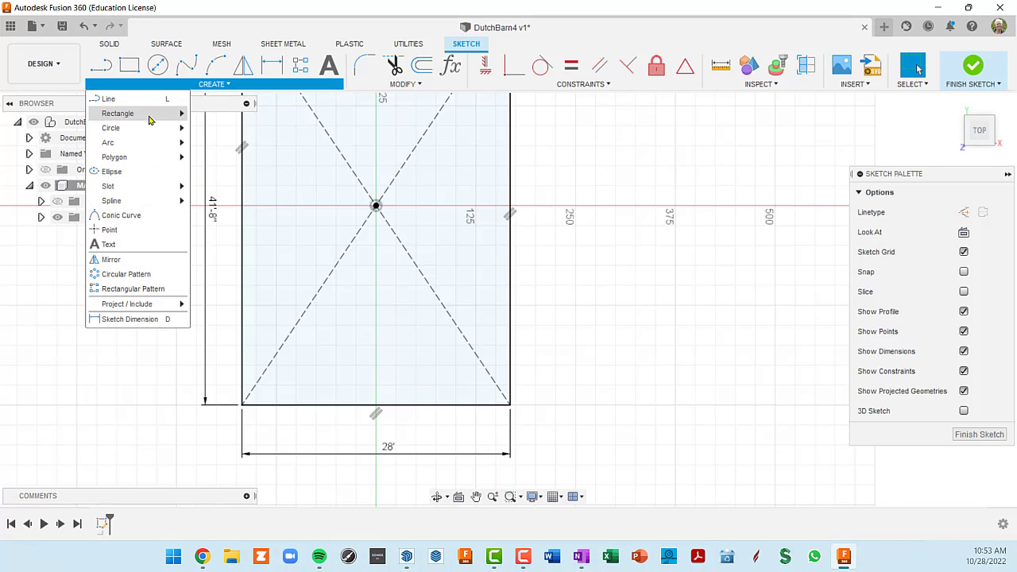
pyautogui.moveTo(151, 116)
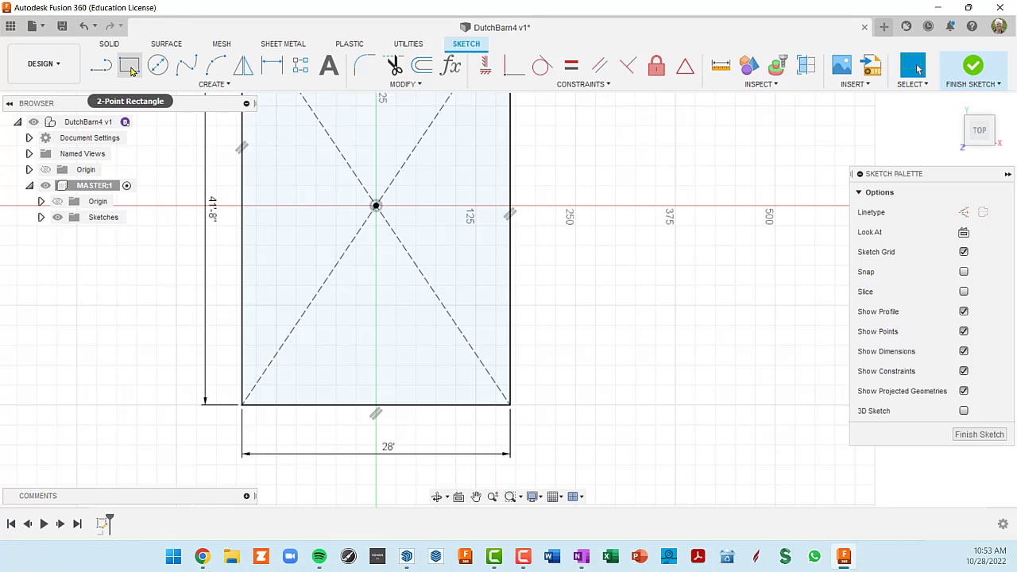
pyautogui.click(215, 85)
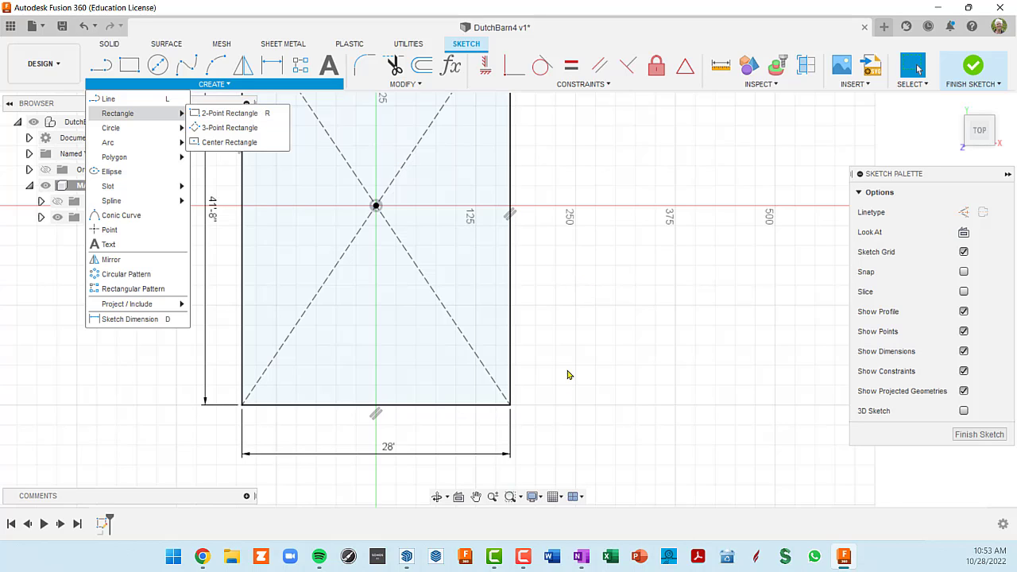
pyautogui.click(595, 336)
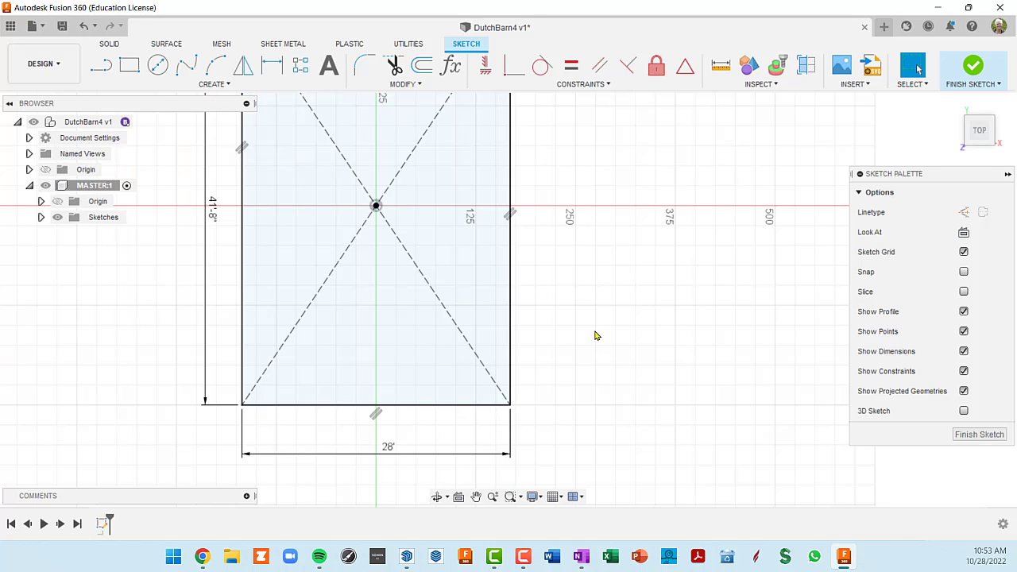
# Draw an 8" by 8" rectangle inside the footprint, starting from its lower-right corner
pyautogui.press('r')
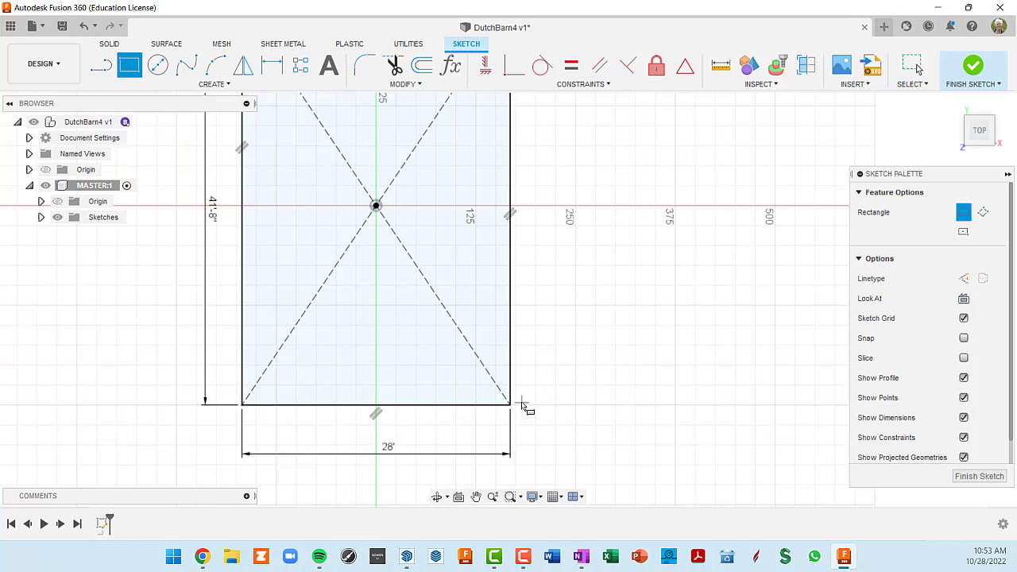
pyautogui.scroll(5, 520, 406)
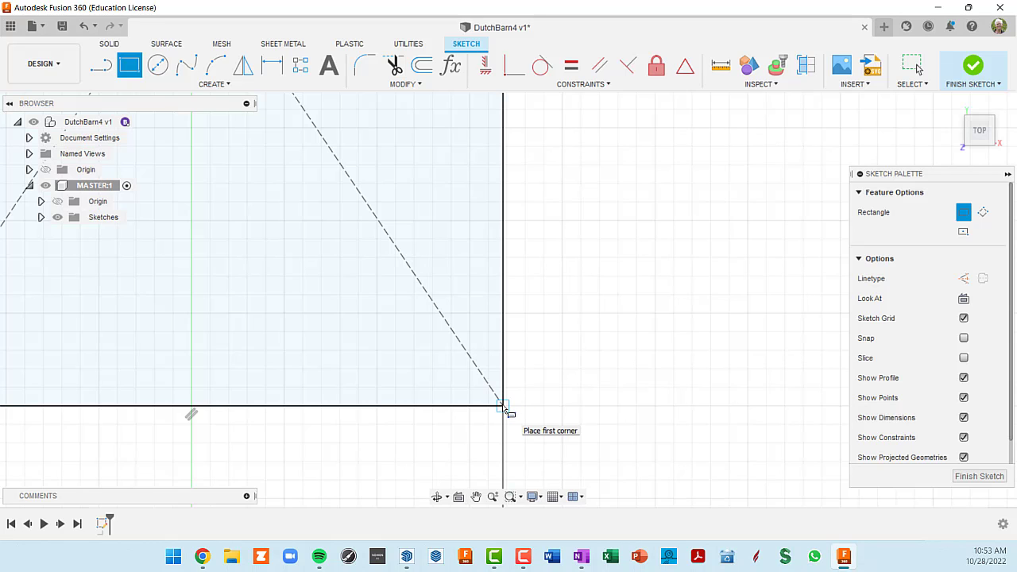
pyautogui.scroll(-5, 504, 402)
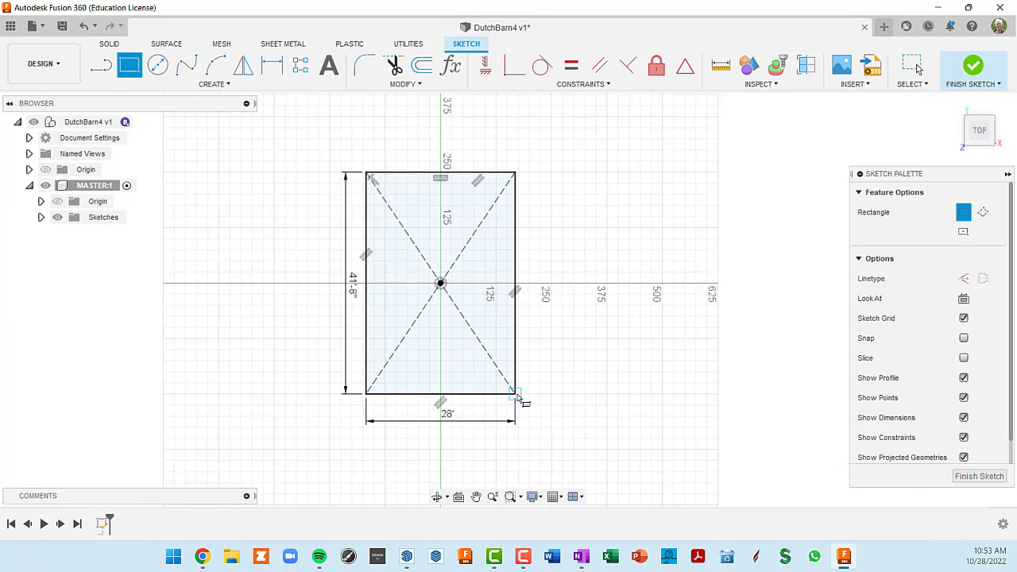
pyautogui.scroll(3, 547, 422)
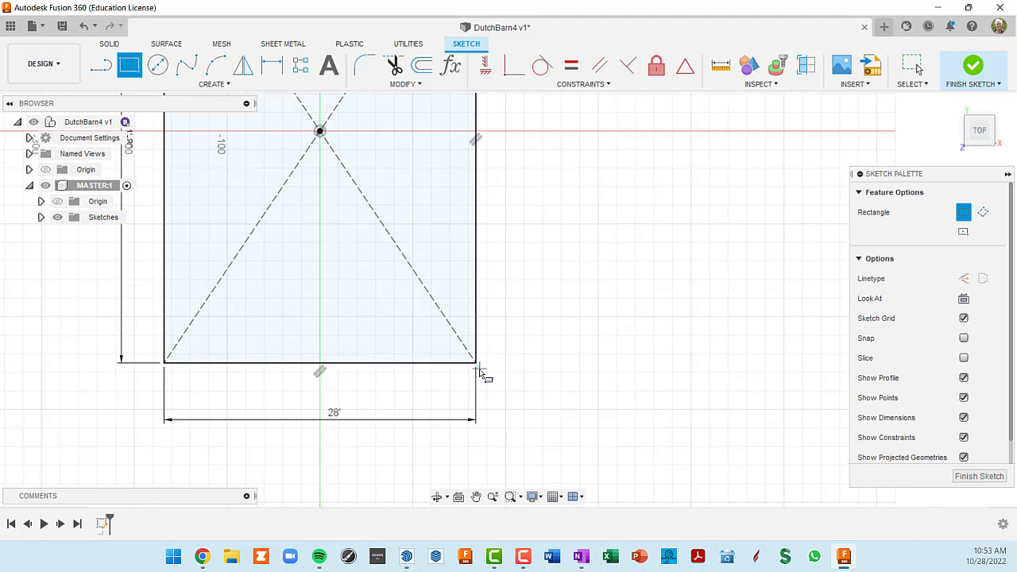
pyautogui.scroll(3, 481, 370)
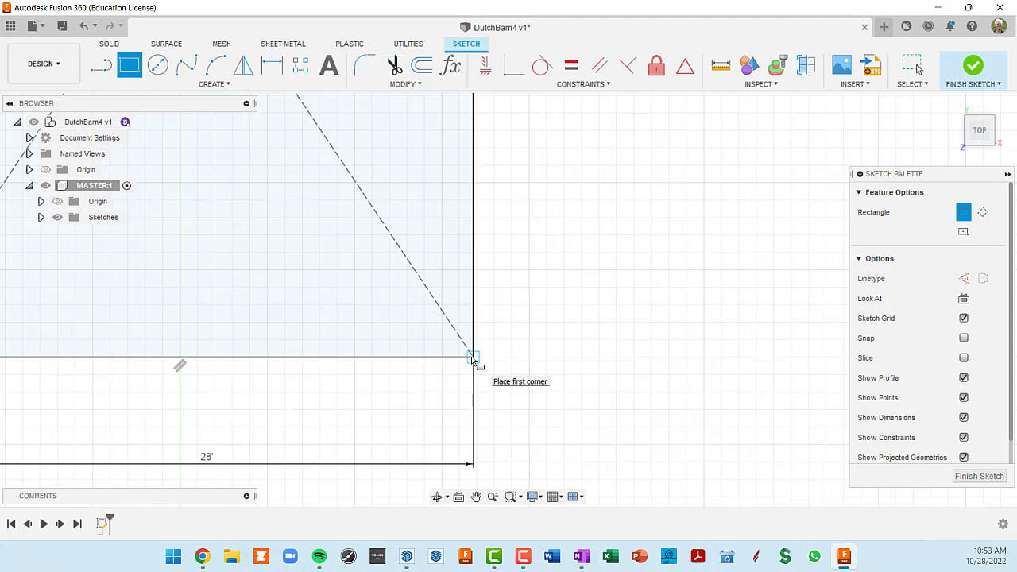
pyautogui.click(471, 358)
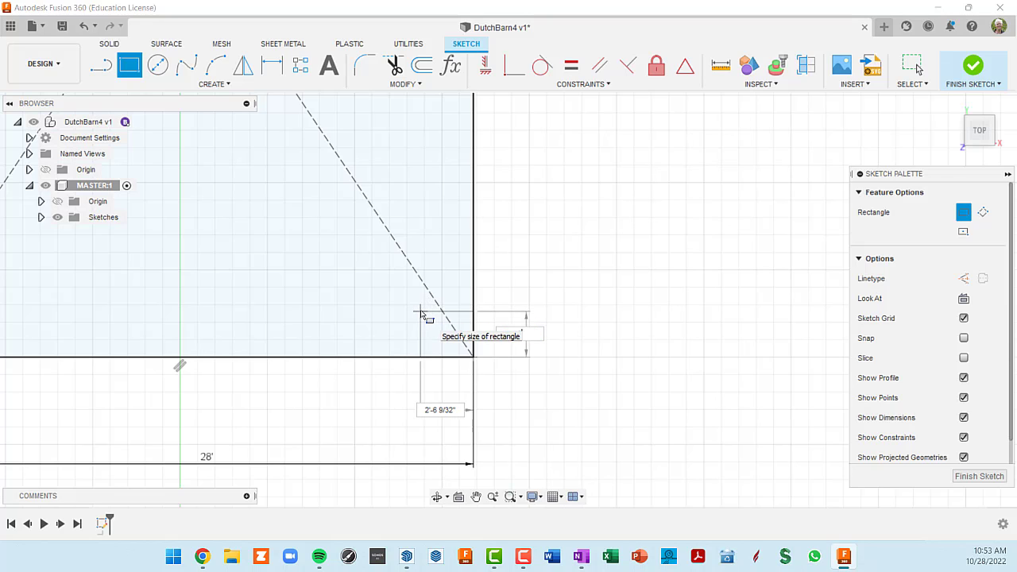
pyautogui.write('8')
pyautogui.press('Tab')
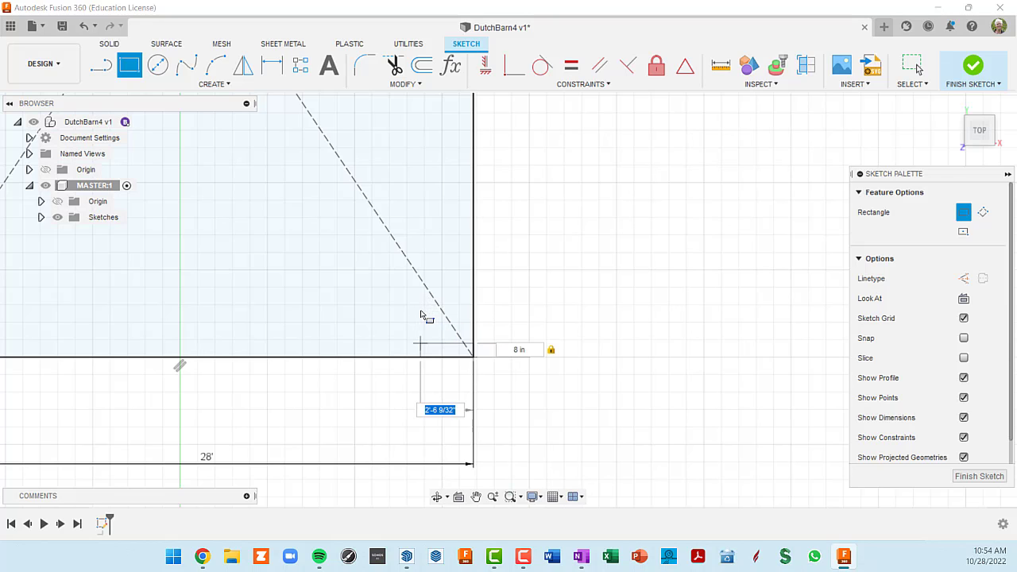
pyautogui.write('8')
pyautogui.press('Return')
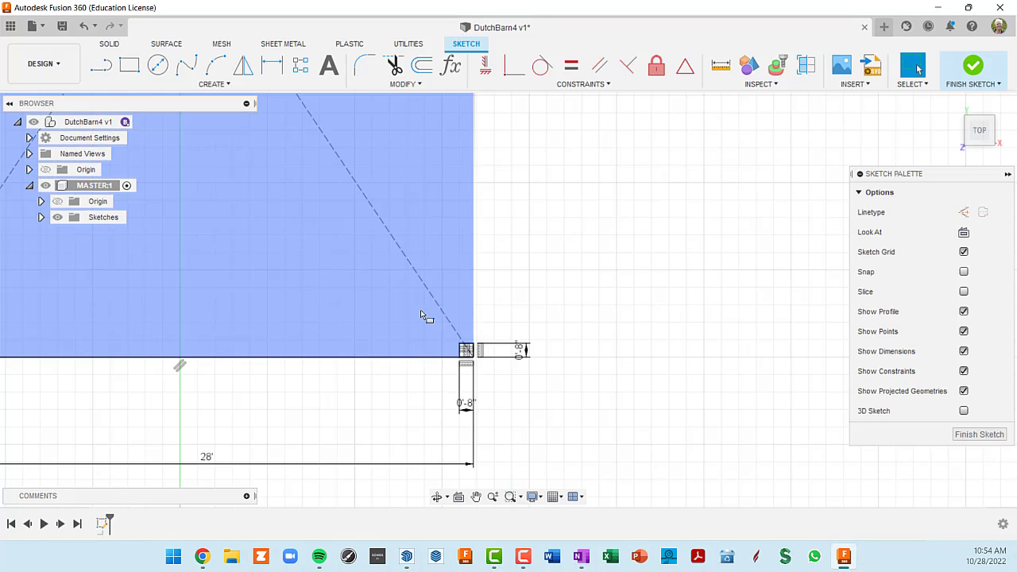
# Reposition the corner square's two 8" dimensions closer to its right and bottom edges
pyautogui.scroll(10, 480, 310)
pyautogui.scroll(-1, 636, 409)
pyautogui.moveTo(612, 403)
pyautogui.mouseDown(button='middle')
pyautogui.moveTo(630, 331)
pyautogui.moveTo(624, 263)
pyautogui.mouseUp(button='middle')
pyautogui.moveTo(700, 220); pyautogui.dragTo(550, 220)
pyautogui.moveTo(500, 442); pyautogui.dragTo(499, 283)
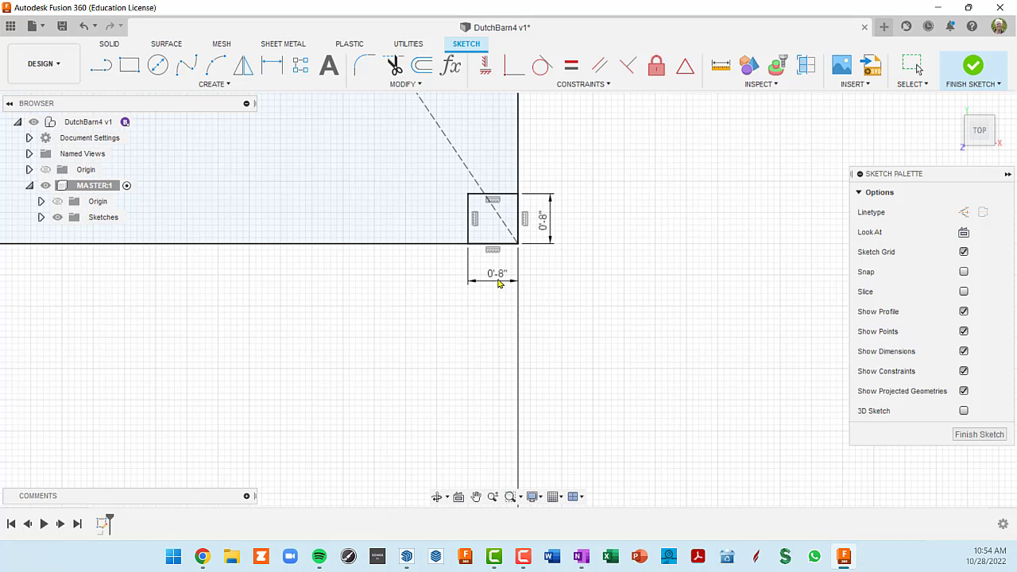
# Draw a second 8" by 8" rectangle inside the footprint, on its bottom edge between the vertical axis and the corner square
pyautogui.scroll(-5, 533, 295)
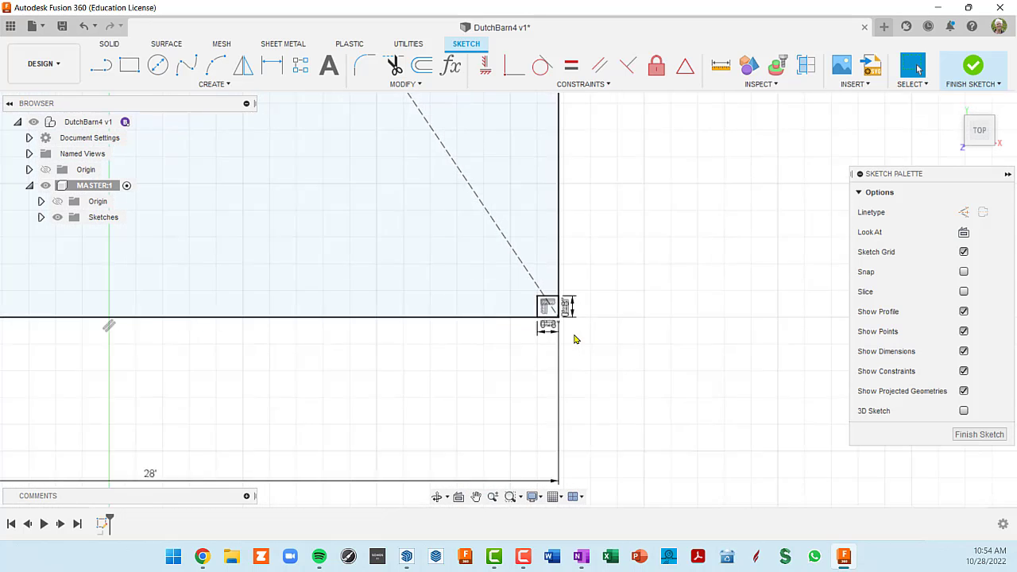
pyautogui.scroll(-3, 576, 340)
pyautogui.moveTo(584, 333); pyautogui.dragTo(579, 278, button='middle')
pyautogui.scroll(3, 510, 331)
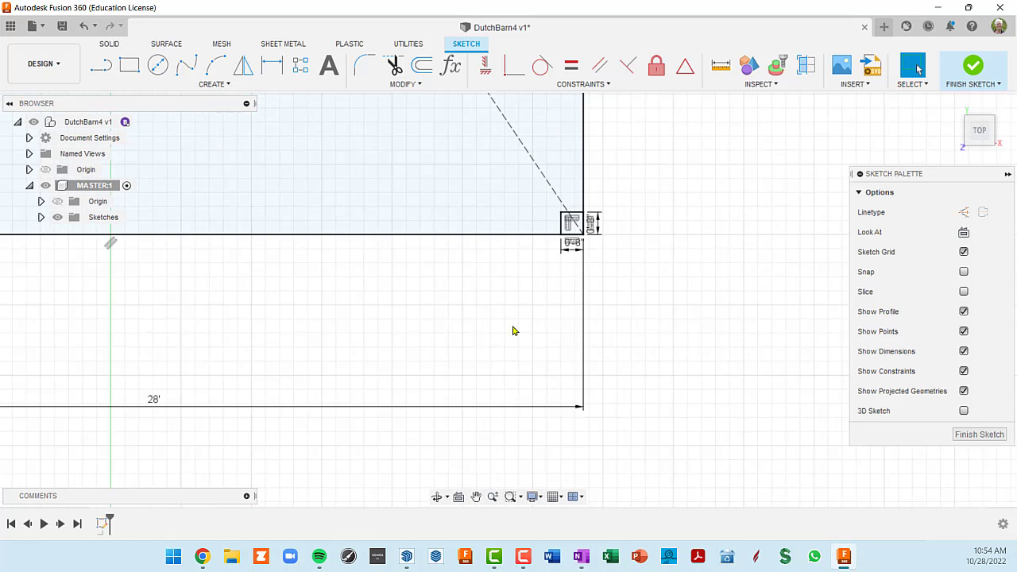
pyautogui.scroll(-1, 513, 330)
pyautogui.moveTo(511, 320); pyautogui.dragTo(565, 402, button='middle')
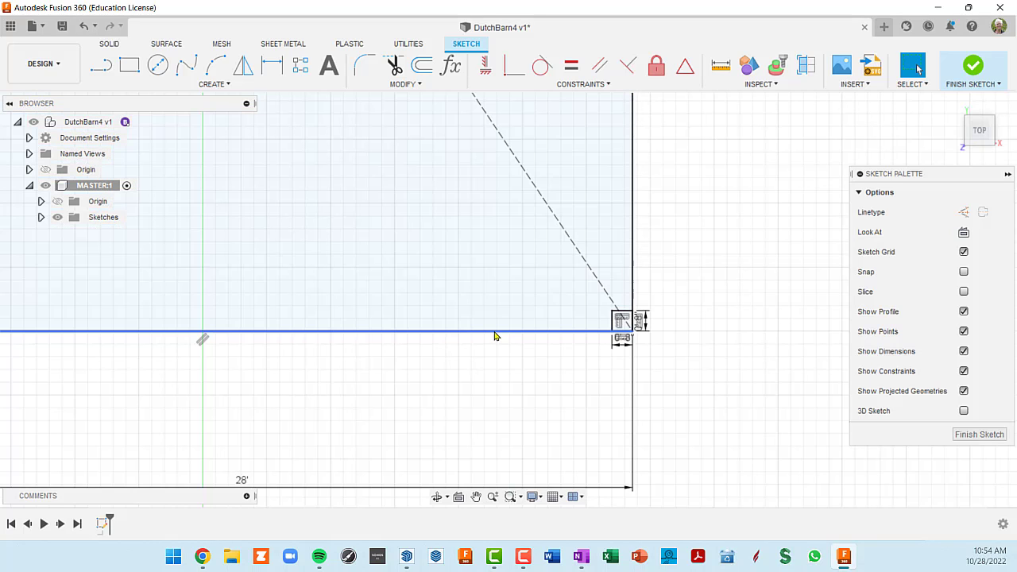
pyautogui.press('r')
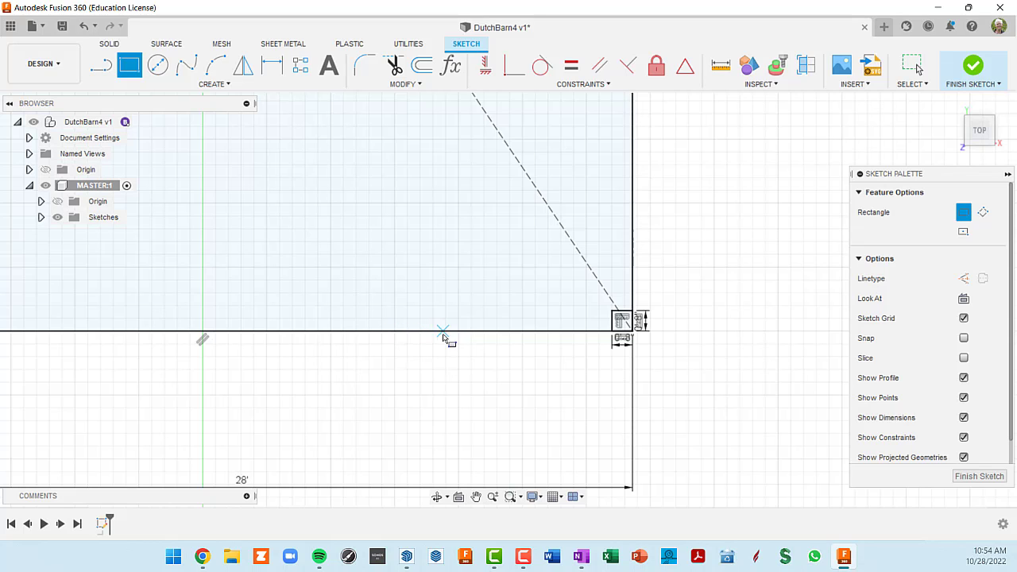
pyautogui.click(385, 331)
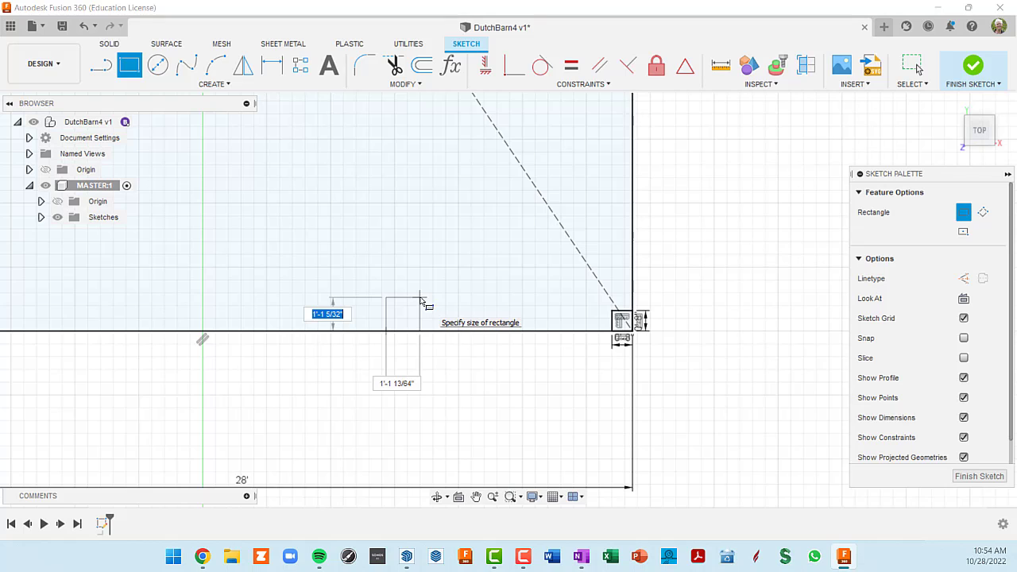
pyautogui.write('8')
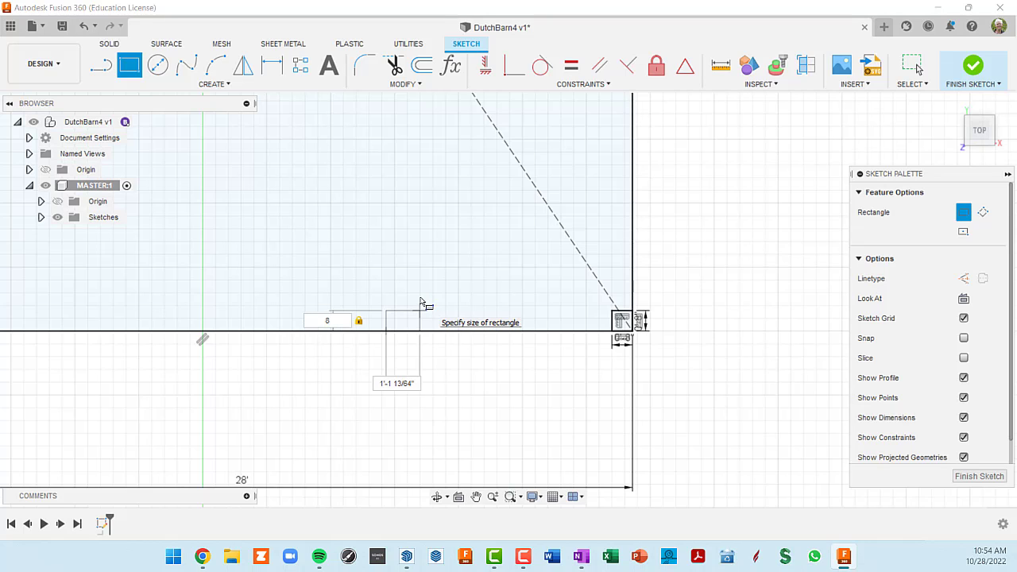
pyautogui.press('Tab')
pyautogui.write('8')
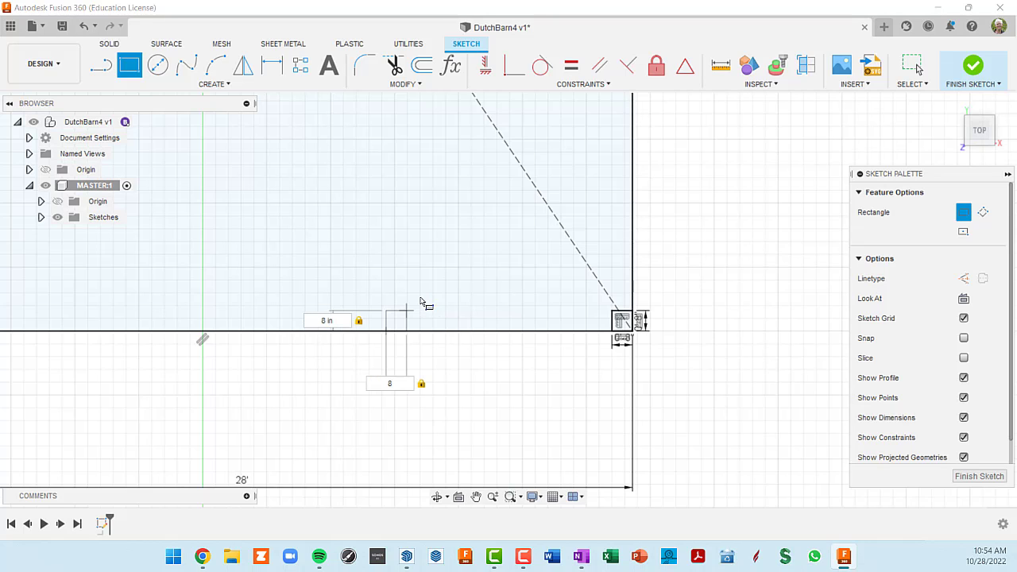
pyautogui.press('Return')
# Reposition the second square's width and height dimensions closer to its bottom and left edges
pyautogui.scroll(1, 596, 494)
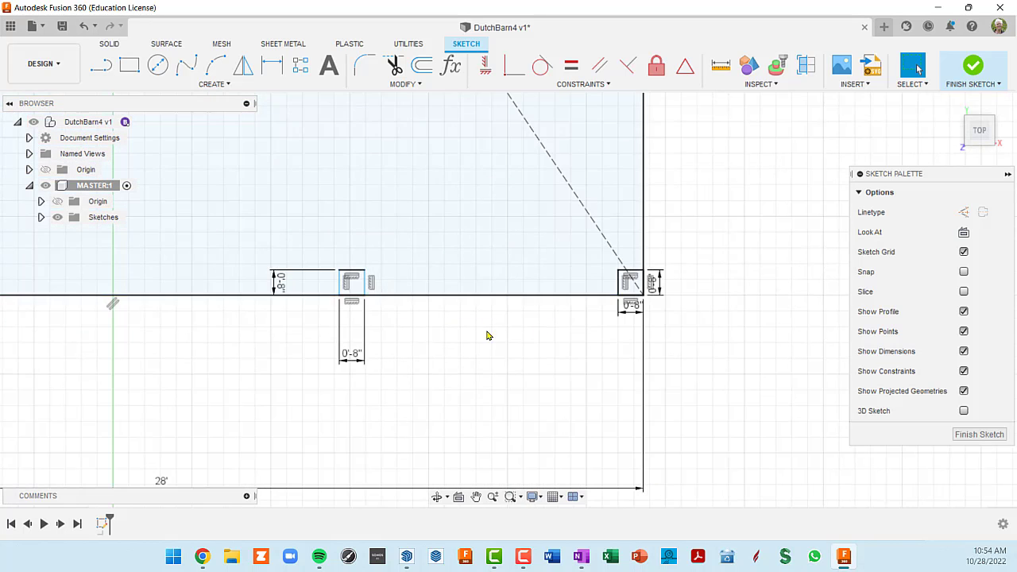
pyautogui.scroll(2, 458, 343)
pyautogui.moveTo(338, 285); pyautogui.dragTo(429, 292, button='middle')
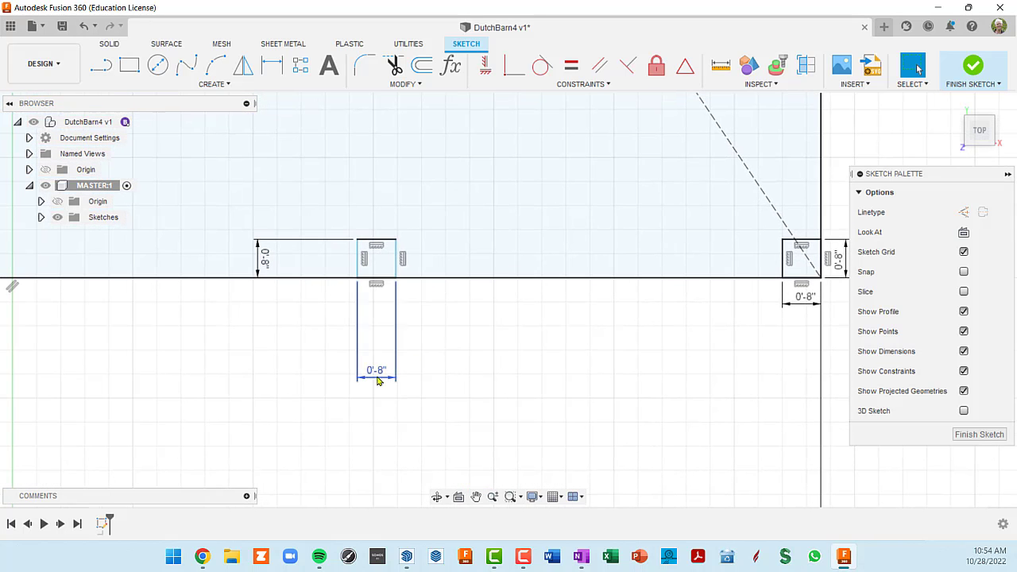
pyautogui.moveTo(375, 381); pyautogui.dragTo(376, 306)
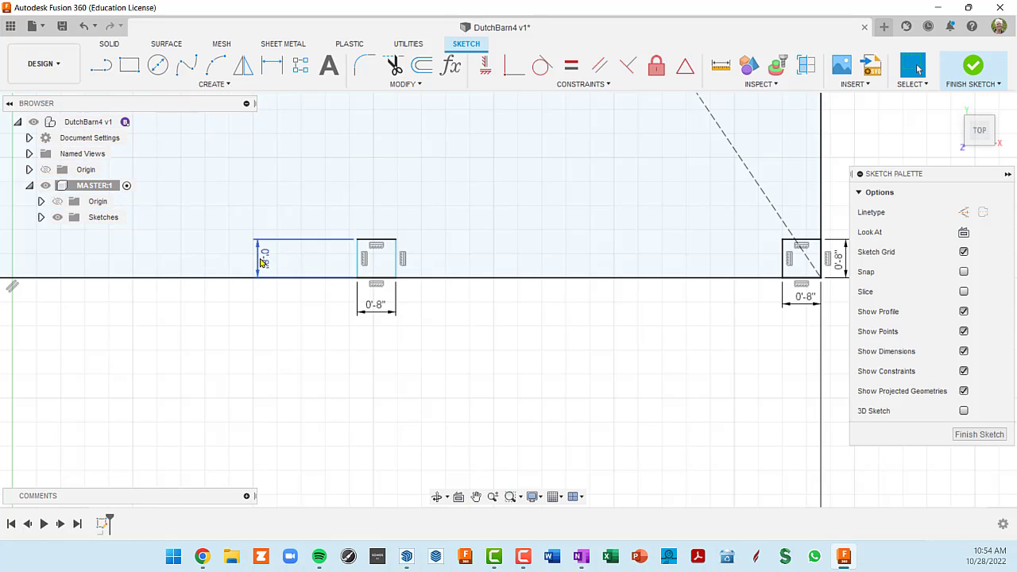
pyautogui.moveTo(264, 258); pyautogui.dragTo(325, 263)
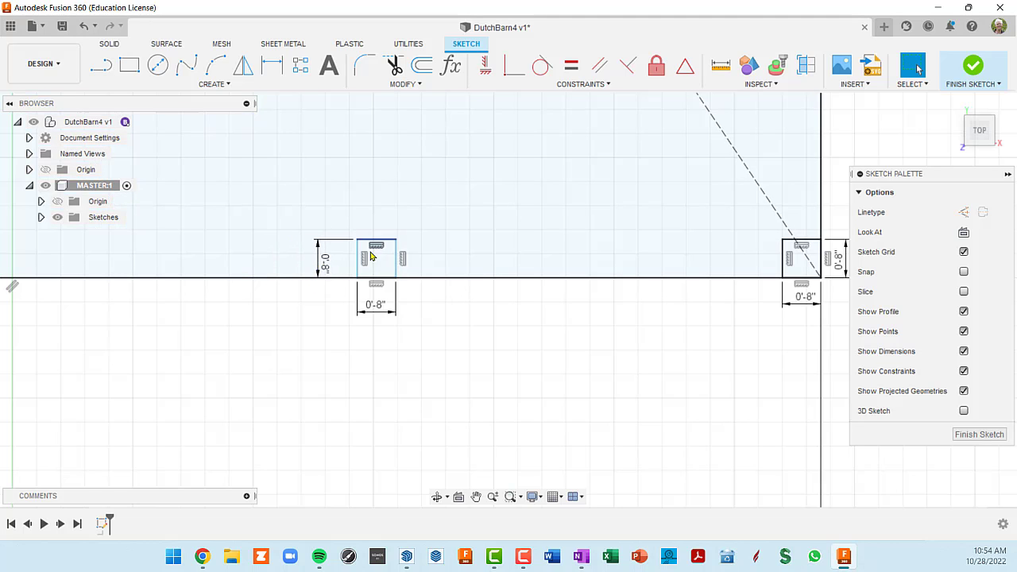
# Slide the second square back and forth along the footprint's bottom edge and select the corner square's outline for comparison
pyautogui.scroll(2, 401, 261)
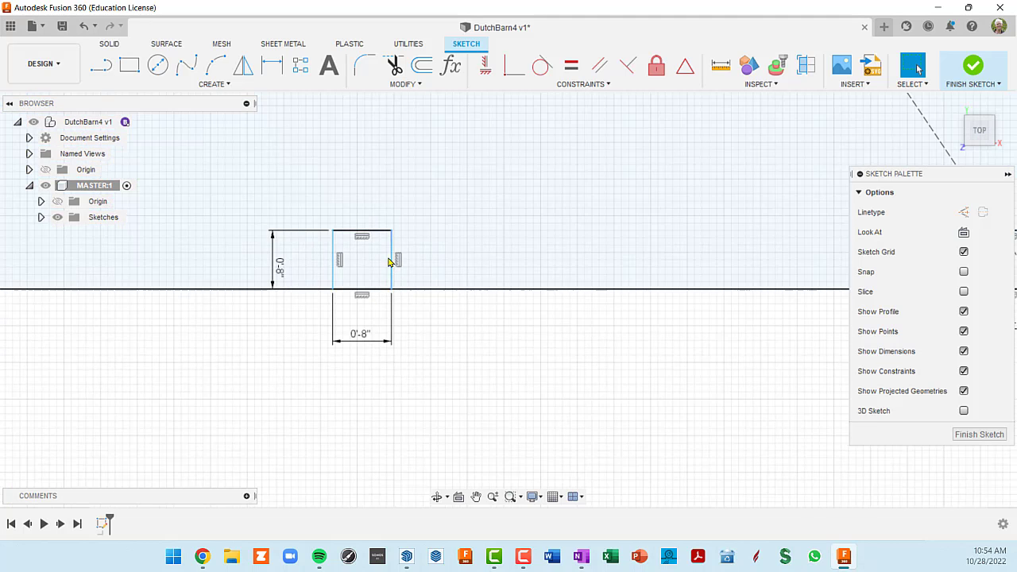
pyautogui.scroll(-2, 398, 263)
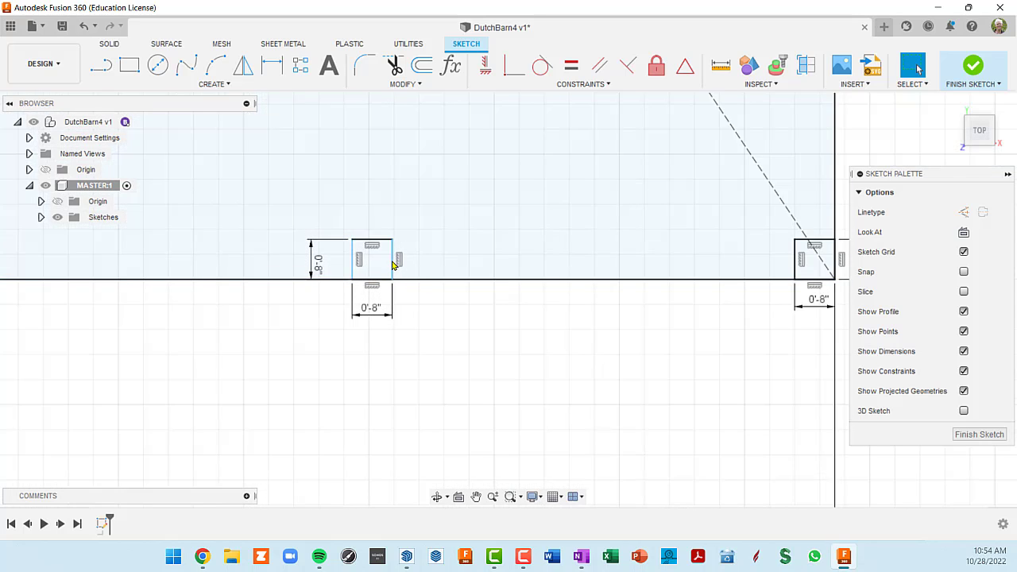
pyautogui.moveTo(391, 264); pyautogui.dragTo(448, 265)
pyautogui.moveTo(282, 247); pyautogui.dragTo(350, 240)
pyautogui.moveTo(394, 321); pyautogui.dragTo(380, 359, button='middle')
pyautogui.scroll(-1, 392, 365)
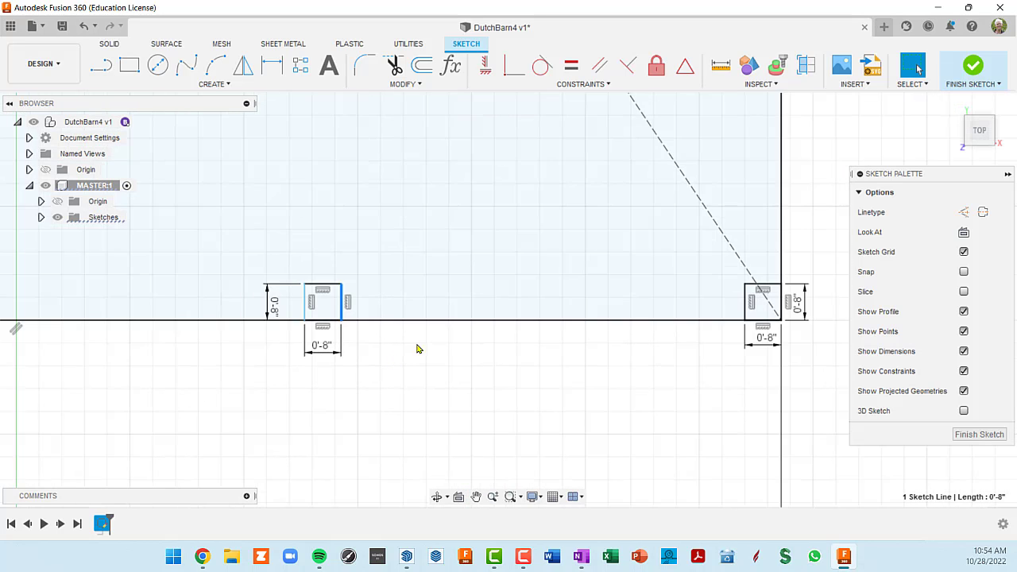
pyautogui.doubleClick(746, 309)
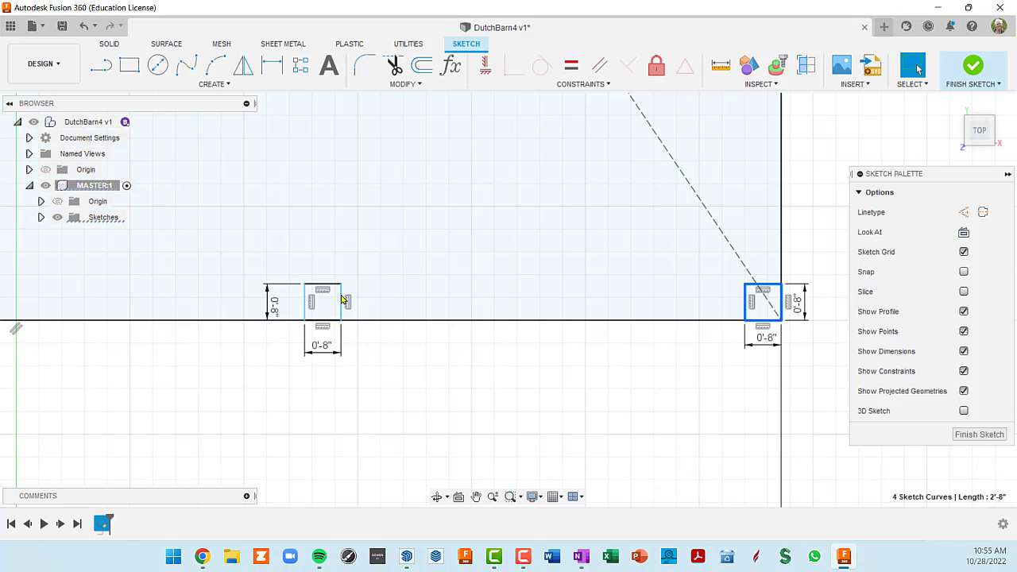
pyautogui.moveTo(342, 300)
pyautogui.mouseDown()
pyautogui.moveTo(512, 300)
pyautogui.moveTo(246, 293)
pyautogui.moveTo(356, 283)
pyautogui.moveTo(317, 280)
pyautogui.mouseUp()
pyautogui.scroll(3, 317, 282)
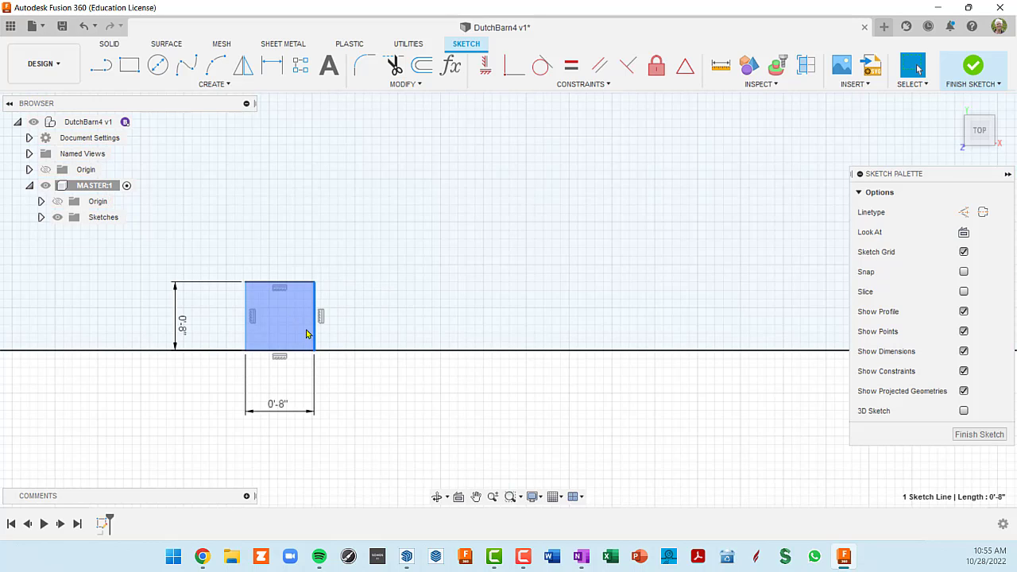
pyautogui.moveTo(315, 336); pyautogui.dragTo(445, 315)
pyautogui.scroll(-3, 396, 333)
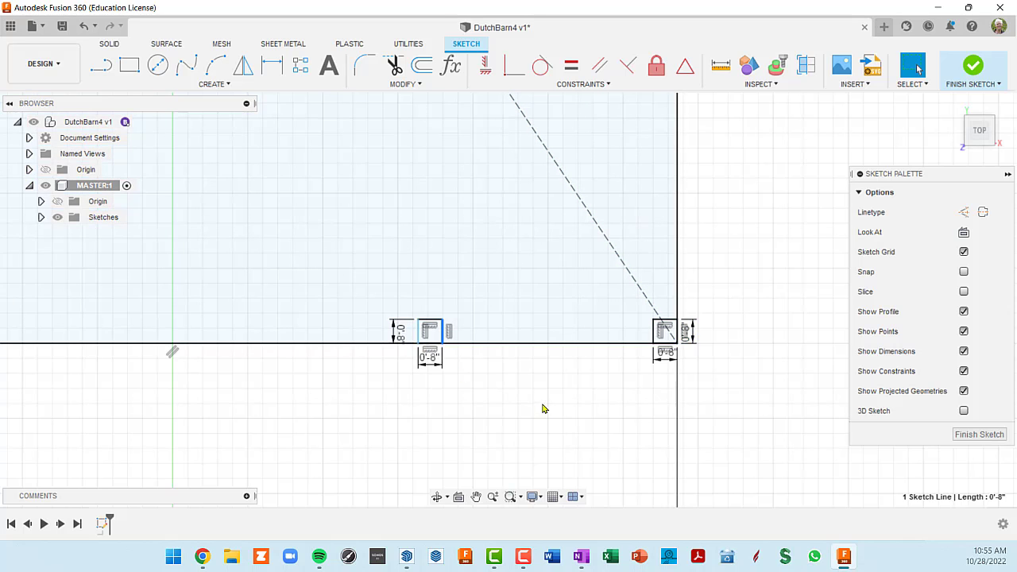
# Dimension the second square's right edge to the corner square's outer right edge and set the distance to 8'
pyautogui.moveTo(545, 408); pyautogui.dragTo(519, 325, button='middle')
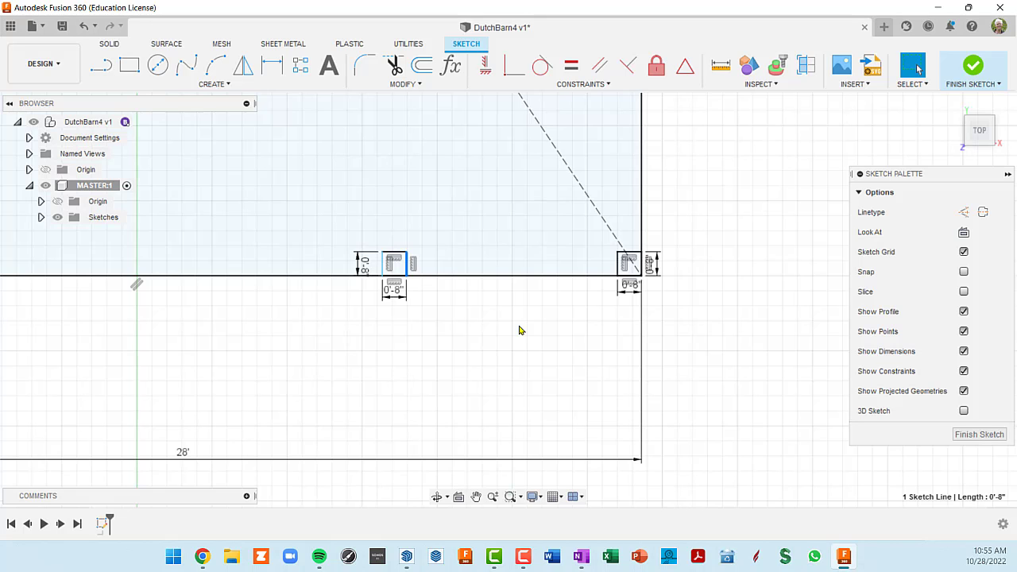
pyautogui.press('d')
pyautogui.scroll(2, 657, 294)
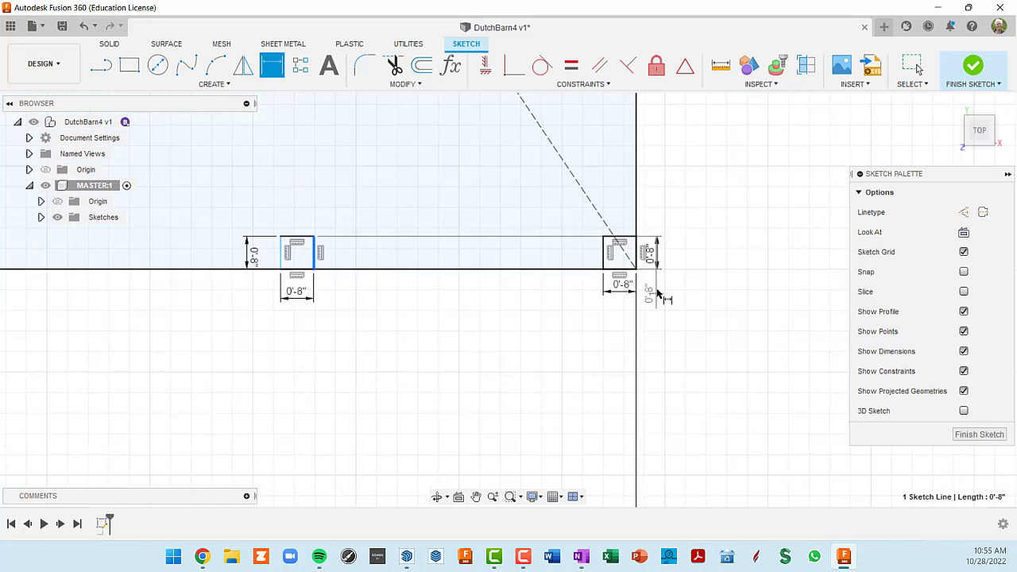
pyautogui.scroll(2, 657, 294)
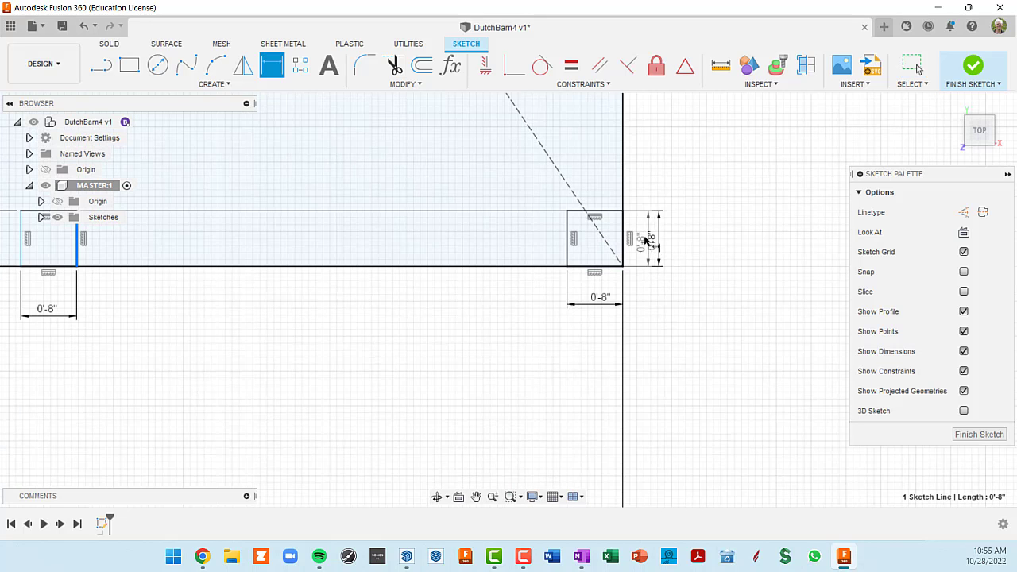
pyautogui.click(625, 232)
pyautogui.scroll(-3, 520, 253)
pyautogui.moveTo(574, 251); pyautogui.dragTo(584, 230, button='middle')
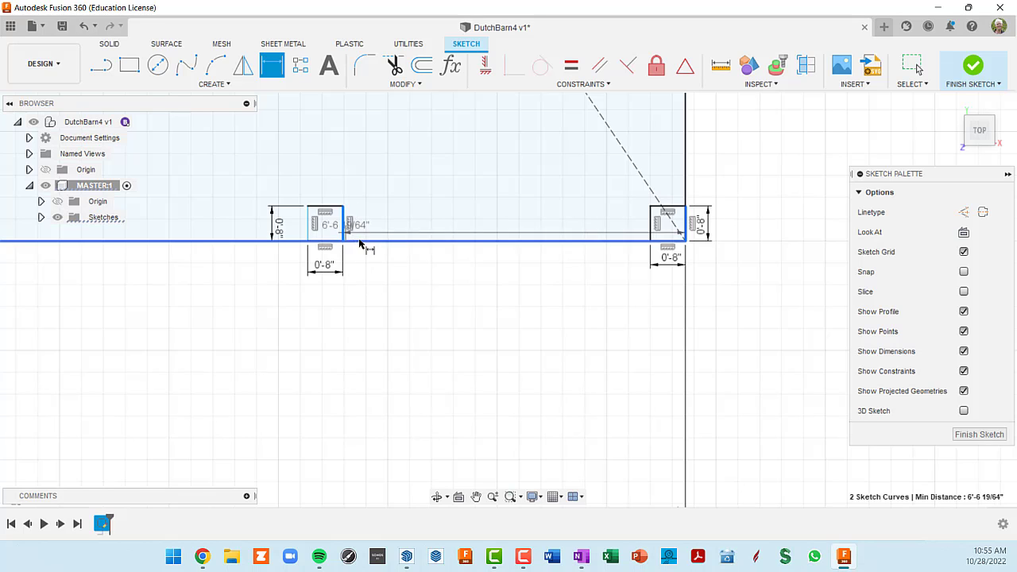
pyautogui.click(522, 334)
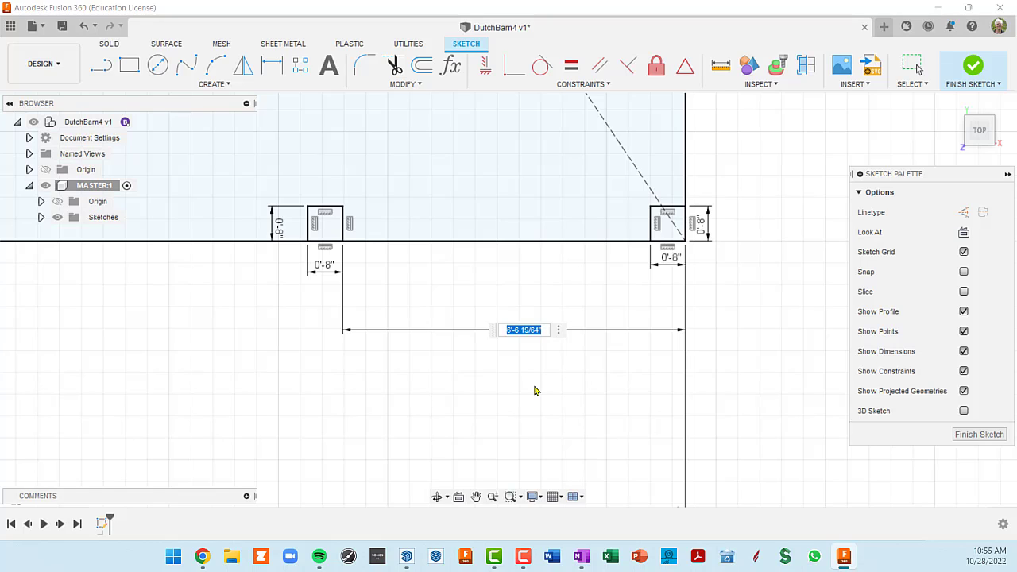
pyautogui.write('8')
pyautogui.press('Return')
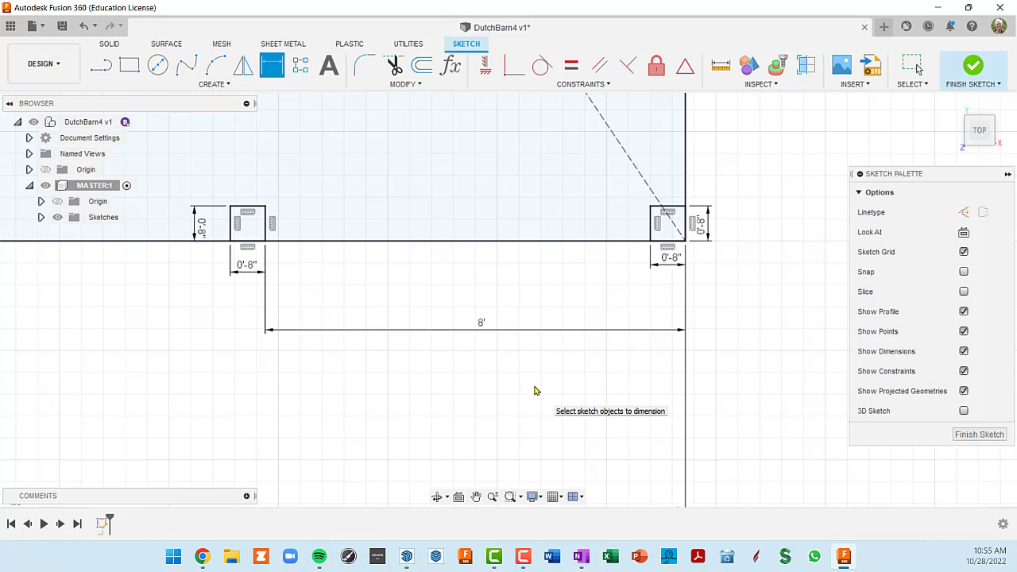
pyautogui.moveTo(331, 264); pyautogui.dragTo(442, 284, button='middle')
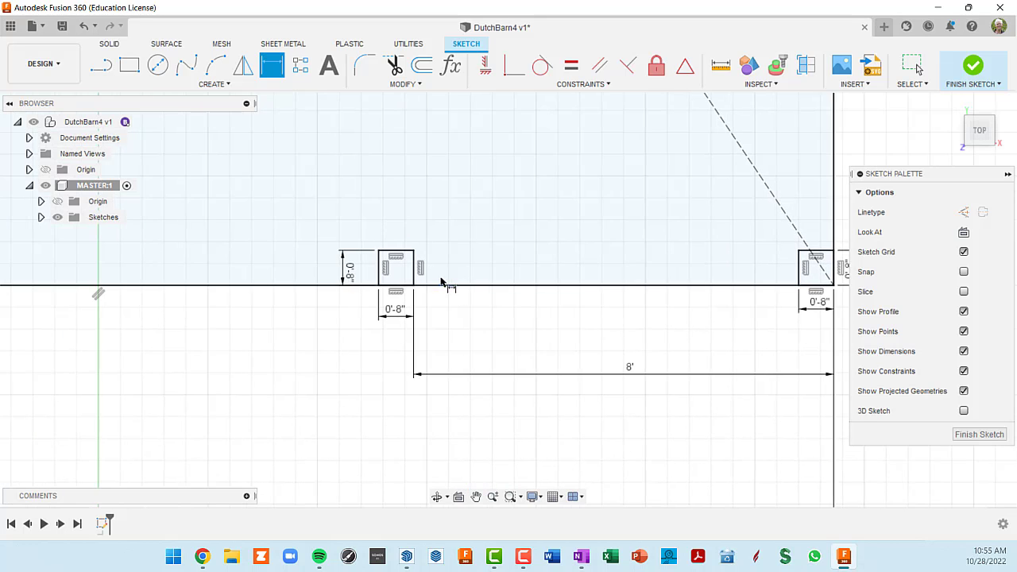
pyautogui.scroll(2, 438, 274)
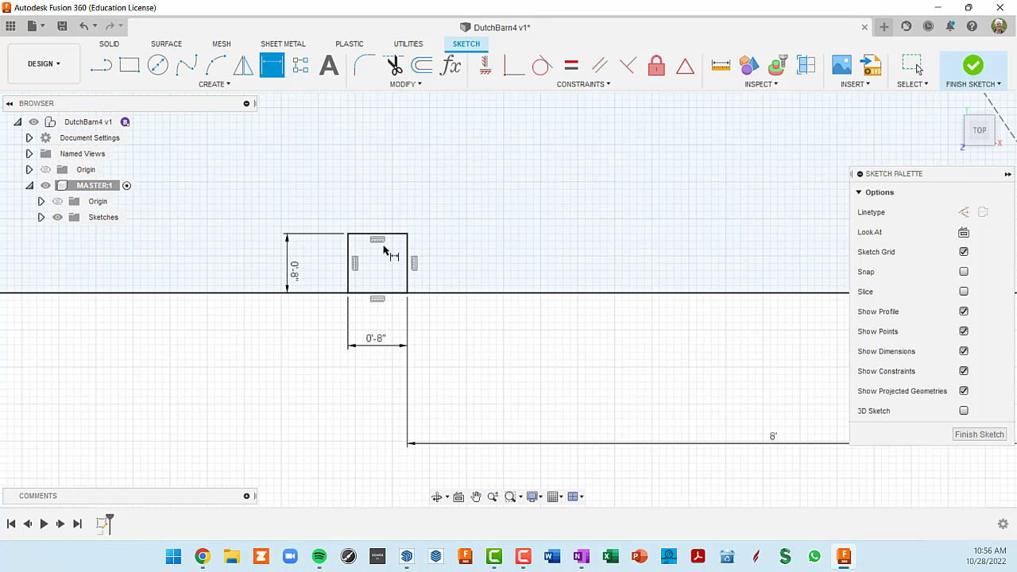
pyautogui.scroll(-3, 401, 271)
pyautogui.scroll(4, 401, 271)
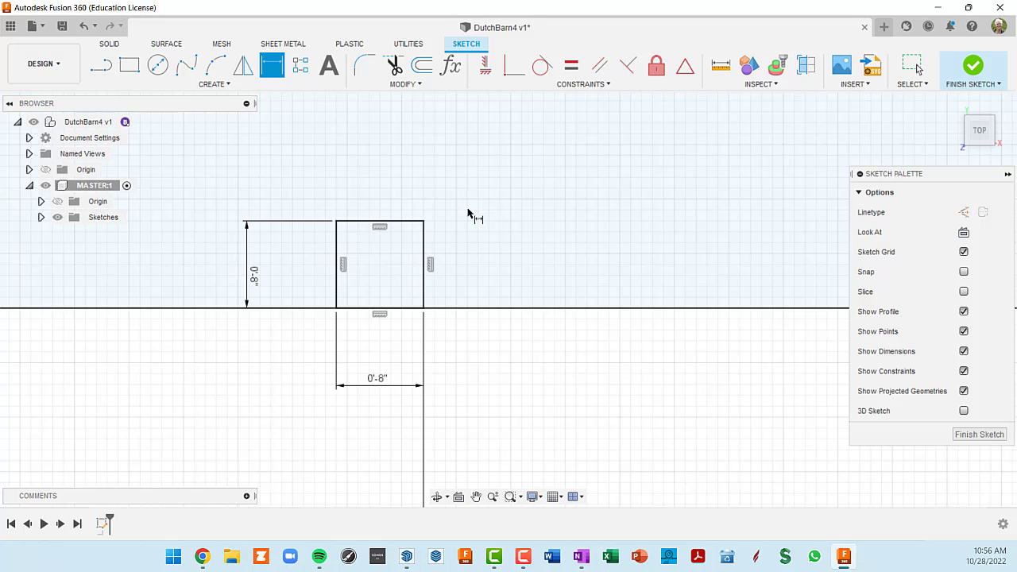
# Select the second 8" square's complete outline and check its placement on the footprint's bottom edge
pyautogui.press('Escape')
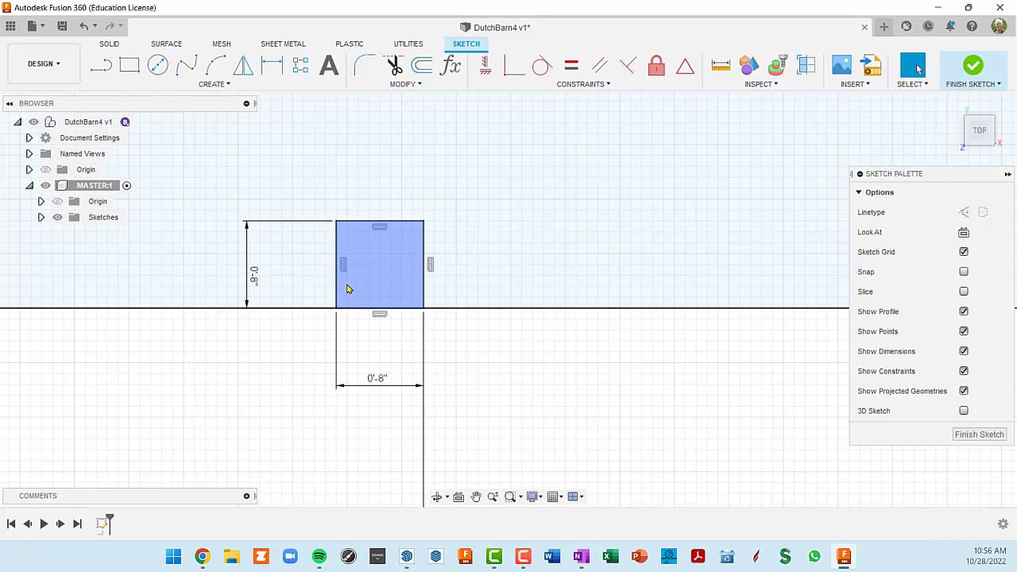
pyautogui.click(422, 268)
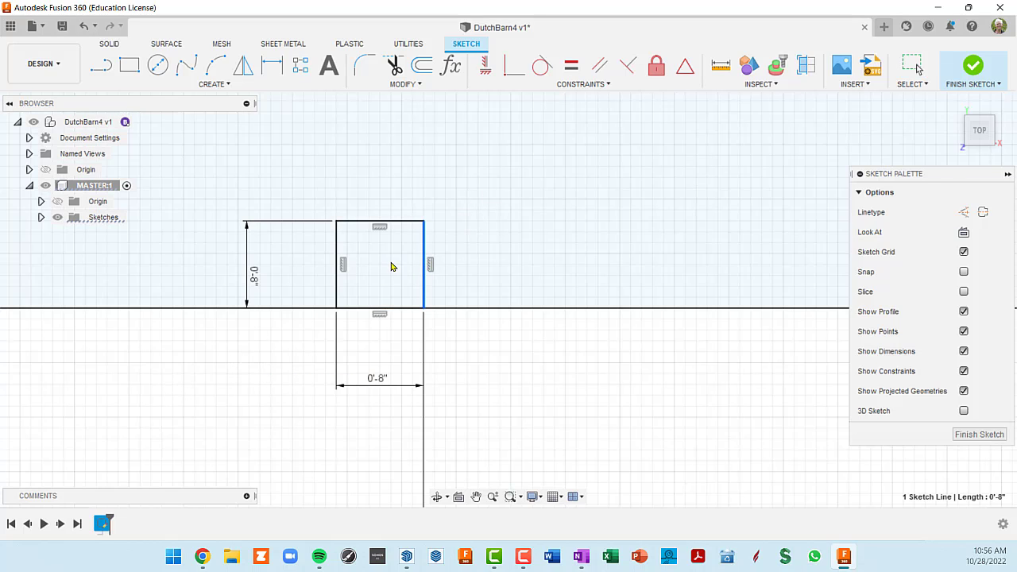
pyautogui.doubleClick(405, 222)
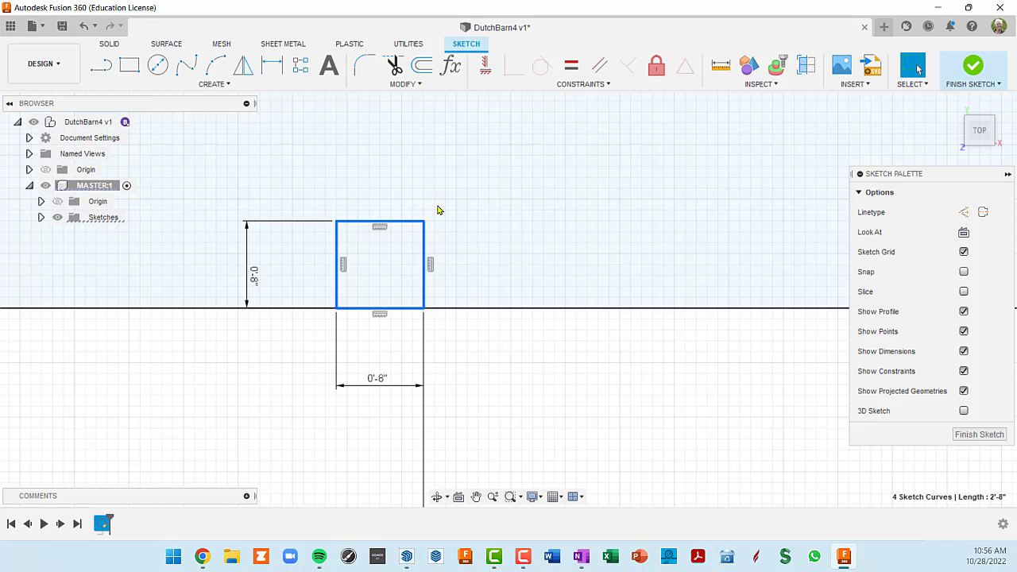
pyautogui.scroll(-5, 424, 239)
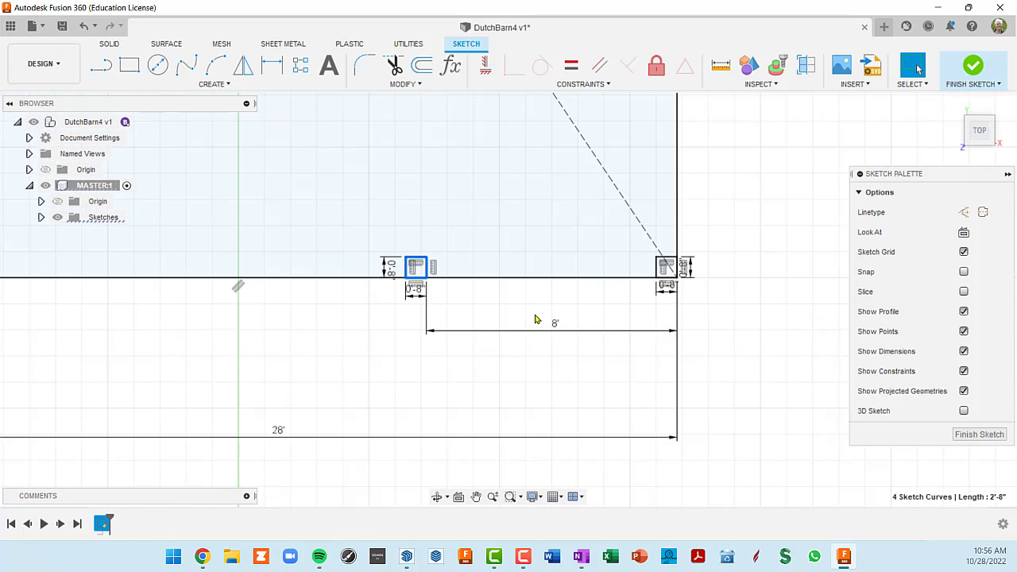
pyautogui.scroll(4, 433, 268)
pyautogui.scroll(-6, 486, 325)
pyautogui.moveTo(521, 315)
pyautogui.mouseDown(button='middle')
pyautogui.moveTo(501, 336)
pyautogui.moveTo(514, 318)
pyautogui.mouseUp(button='middle')
pyautogui.scroll(-3, 516, 321)
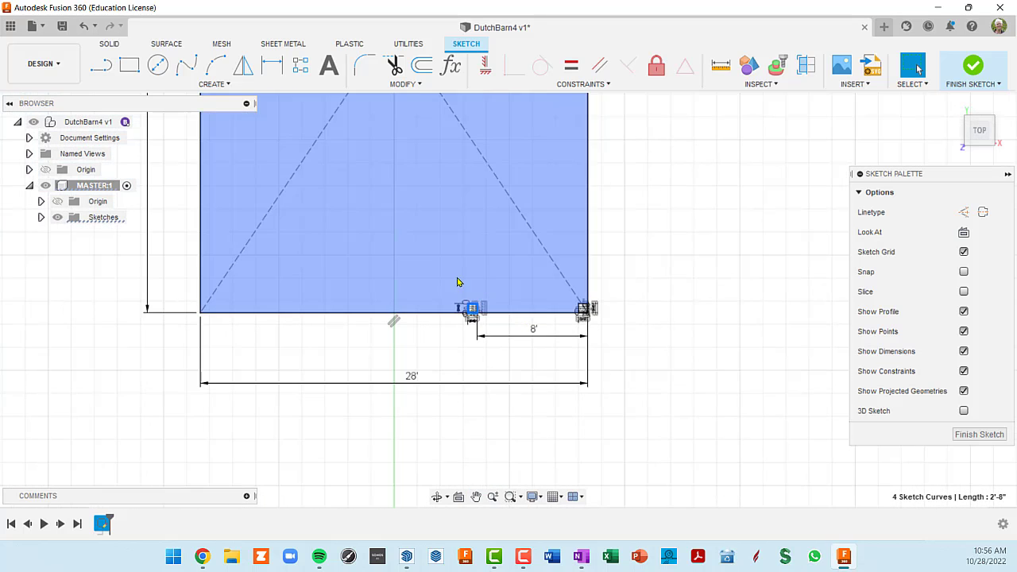
# Examine both post squares and their 8' spacing against the vertical axis and the footprint's opposite bottom corner
pyautogui.scroll(3, 487, 312)
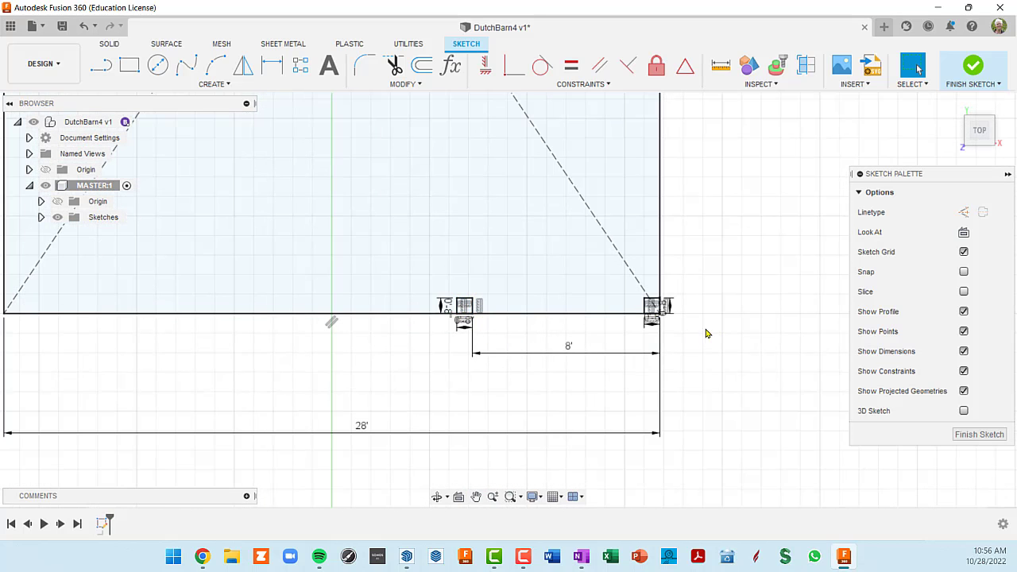
pyautogui.moveTo(477, 324)
pyautogui.mouseDown(button='middle')
pyautogui.moveTo(517, 271)
pyautogui.moveTo(530, 277)
pyautogui.mouseUp(button='middle')
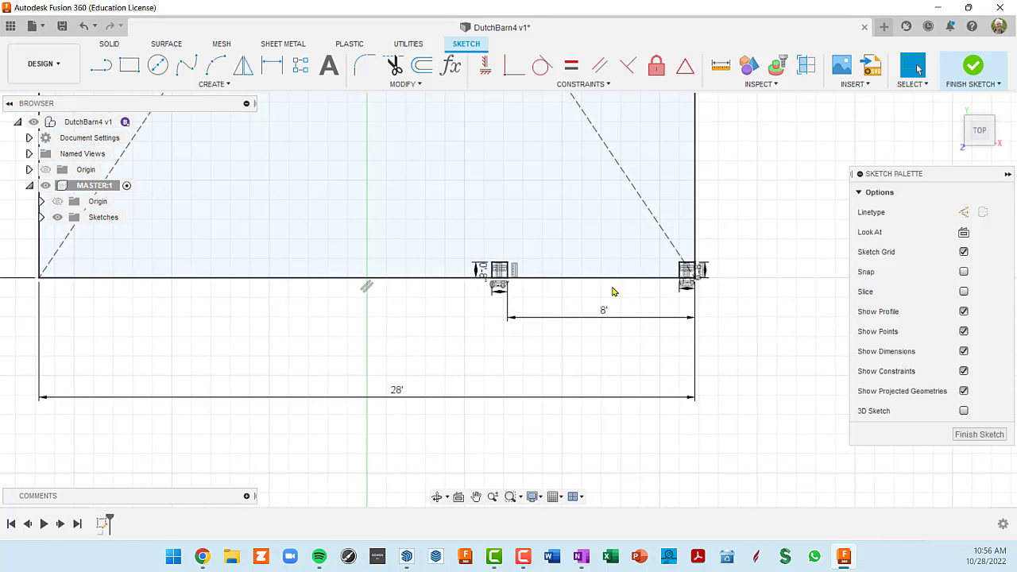
pyautogui.scroll(-3, 610, 294)
pyautogui.moveTo(606, 304); pyautogui.dragTo(572, 334, button='middle')
pyautogui.scroll(3, 492, 319)
pyautogui.scroll(3, 515, 320)
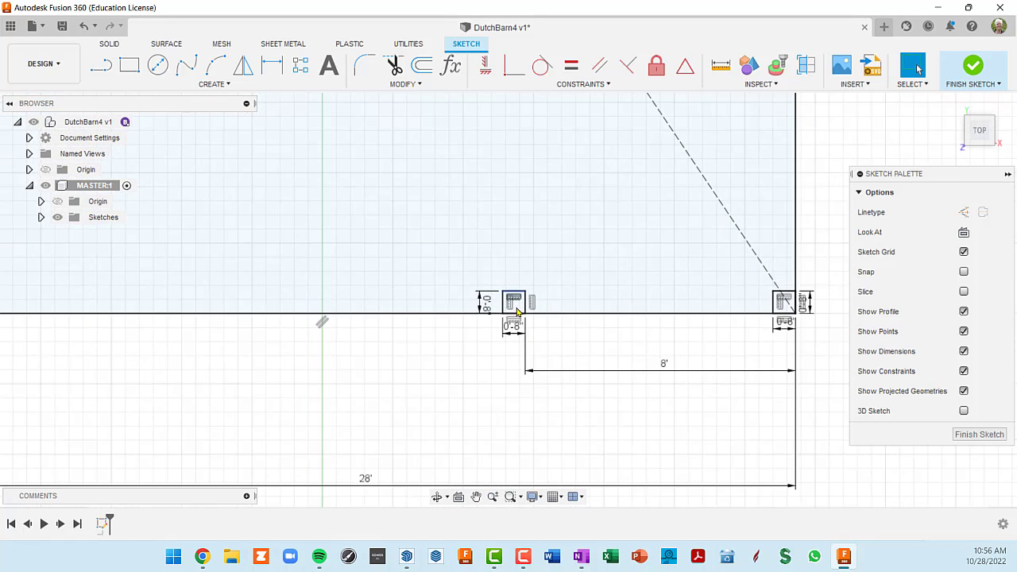
pyautogui.moveTo(674, 297)
pyautogui.mouseDown(button='middle')
pyautogui.moveTo(669, 330)
pyautogui.moveTo(622, 341)
pyautogui.mouseUp(button='middle')
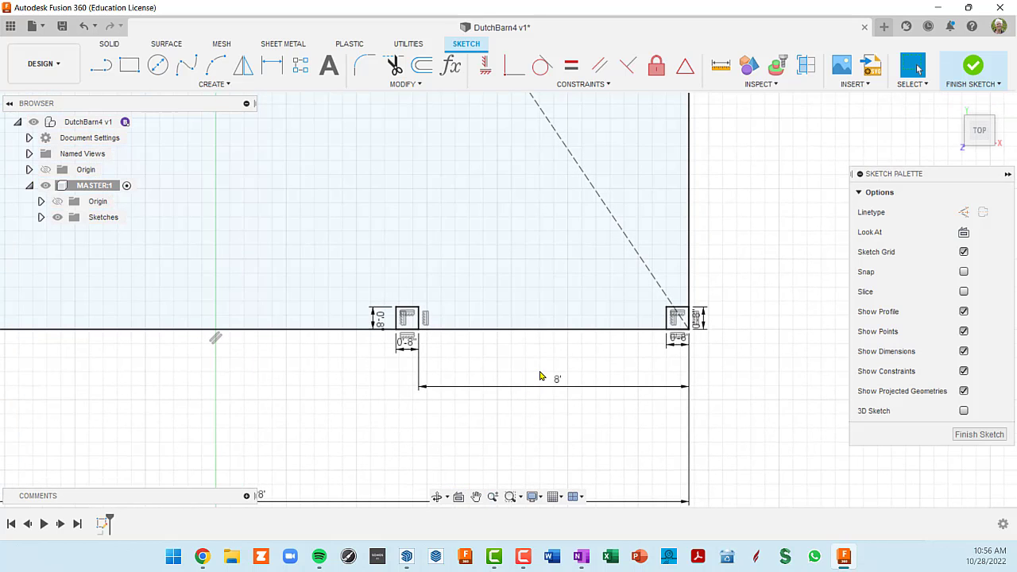
pyautogui.scroll(-3, 540, 375)
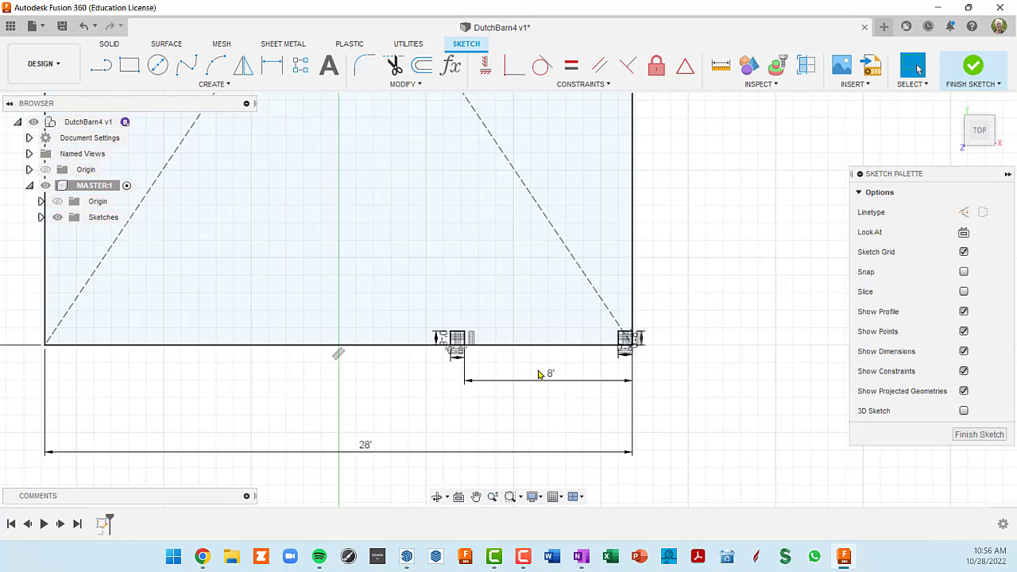
pyautogui.moveTo(540, 370); pyautogui.dragTo(646, 322, button='middle')
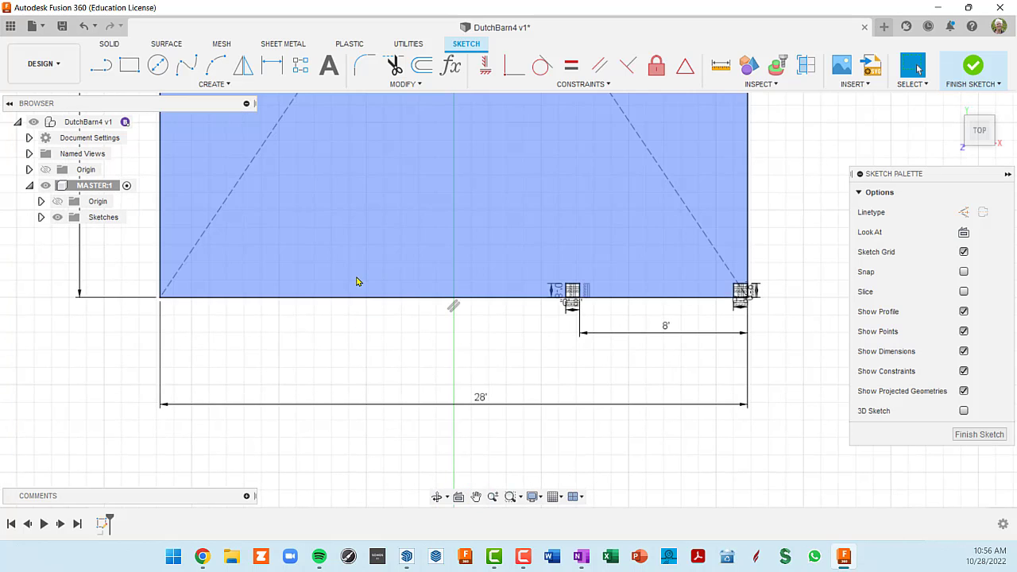
pyautogui.scroll(-1, 262, 297)
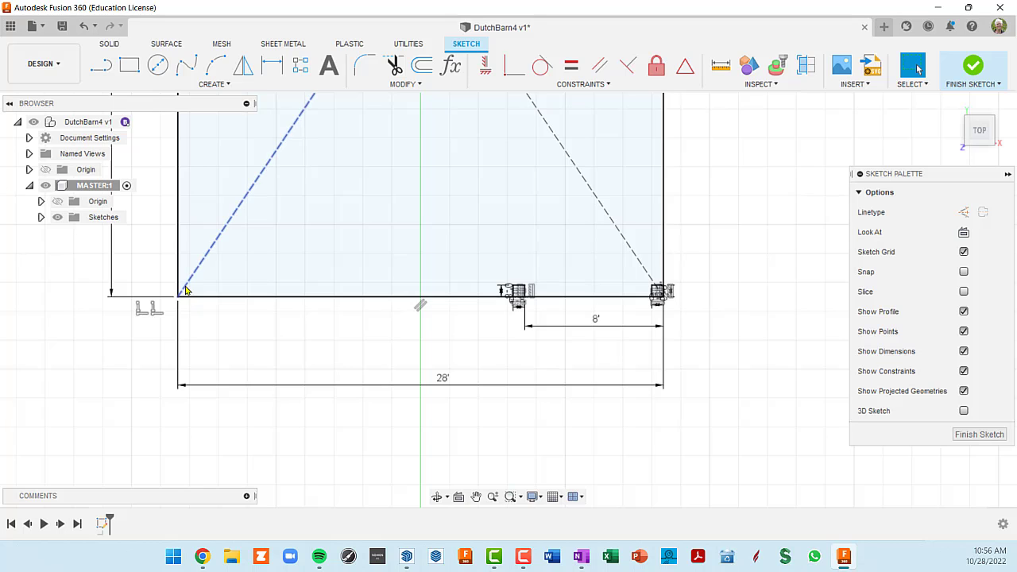
pyautogui.moveTo(524, 352)
pyautogui.mouseDown(button='middle')
pyautogui.moveTo(495, 341)
pyautogui.moveTo(448, 366)
pyautogui.mouseUp(button='middle')
pyautogui.scroll(3, 558, 363)
pyautogui.scroll(3, 559, 363)
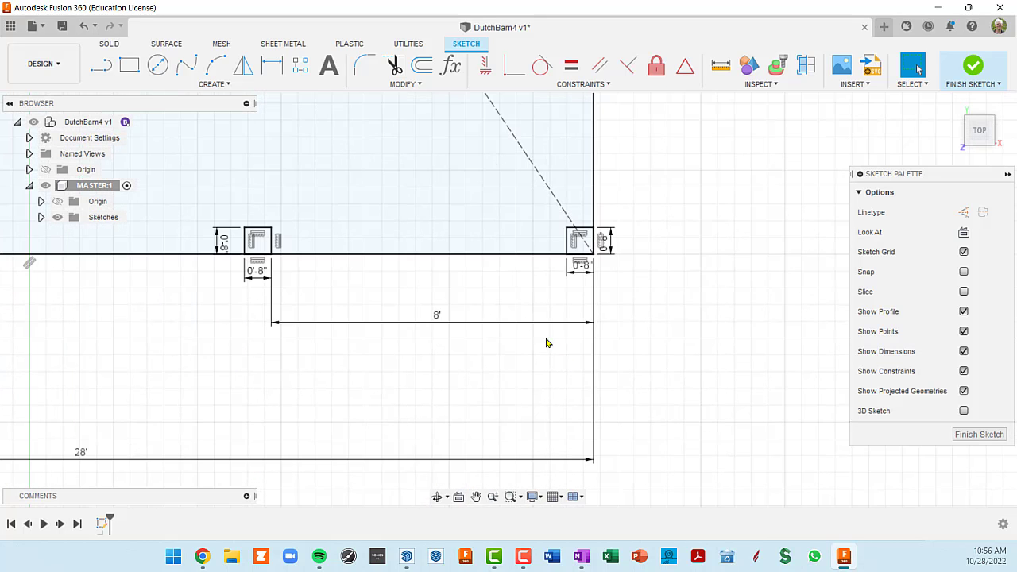
pyautogui.scroll(-6, 541, 326)
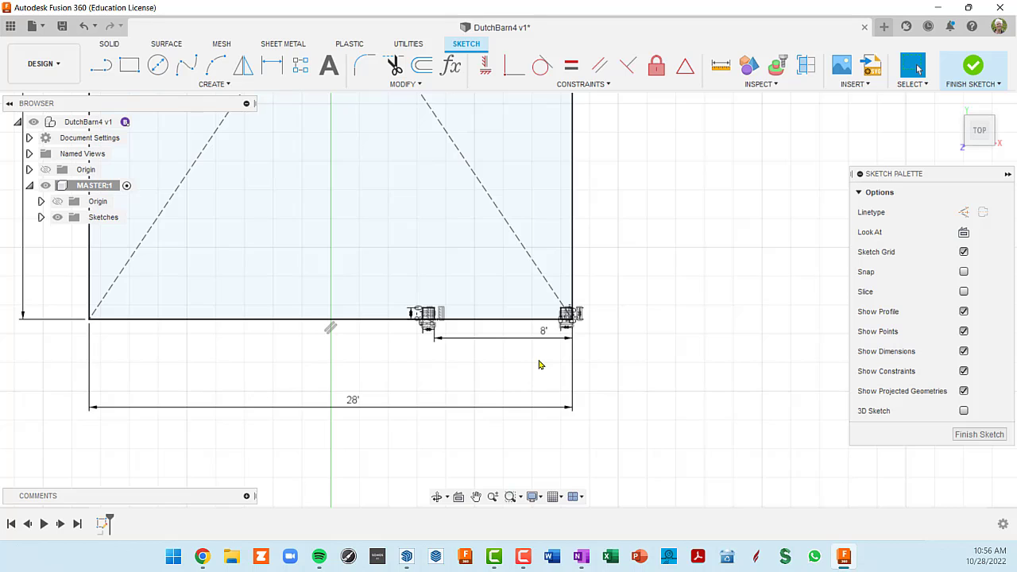
pyautogui.scroll(3, 539, 364)
pyautogui.scroll(2, 539, 364)
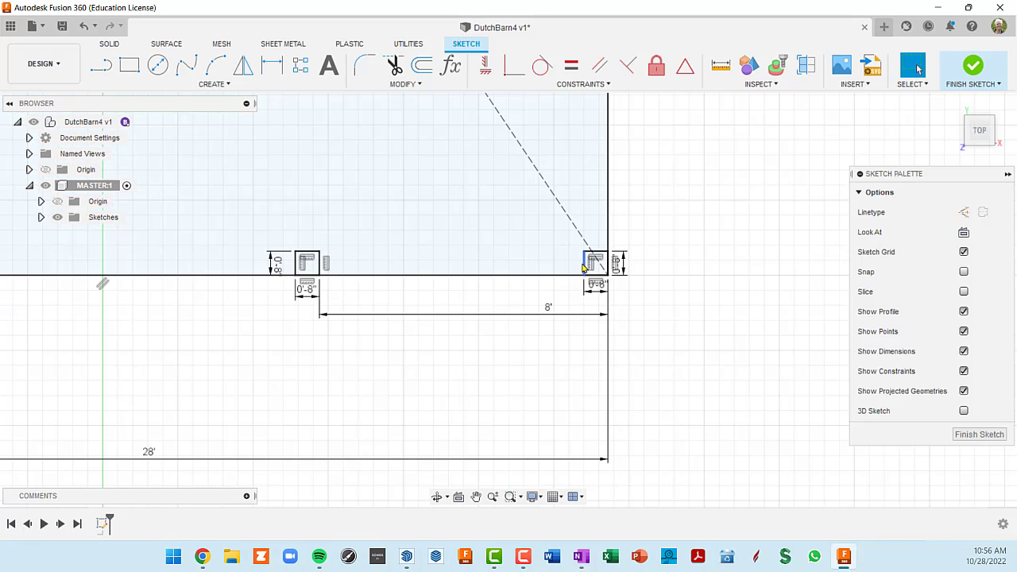
# Start a sketch Mirror and choose the full outlines of the corner square and the second square as the objects
pyautogui.click(245, 68)
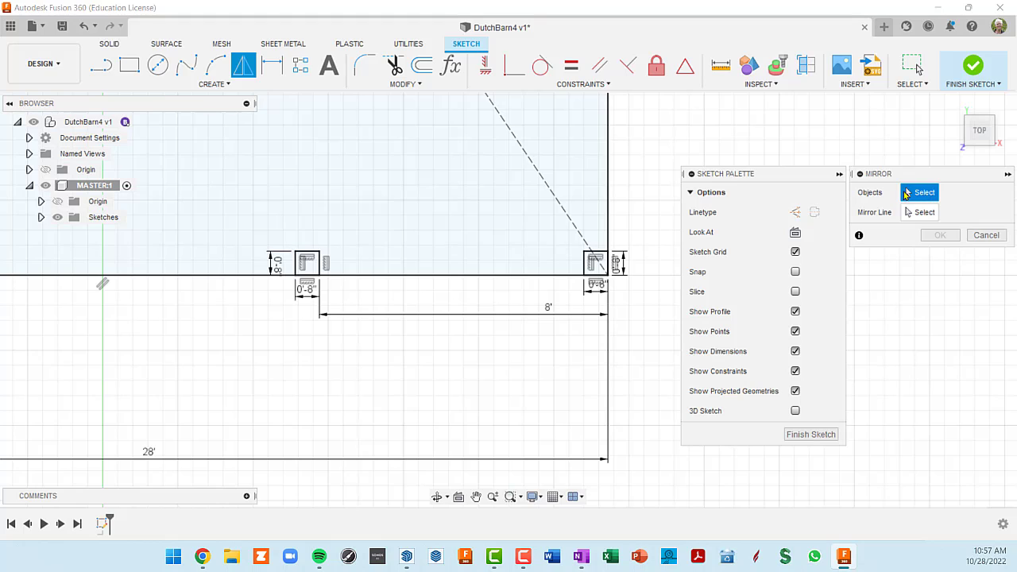
pyautogui.click(926, 214)
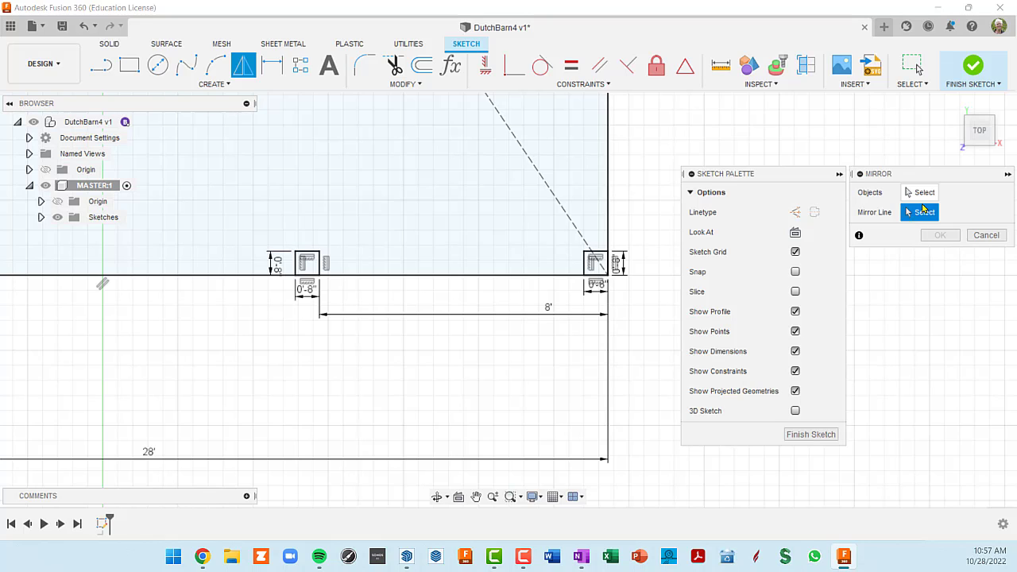
pyautogui.click(928, 194)
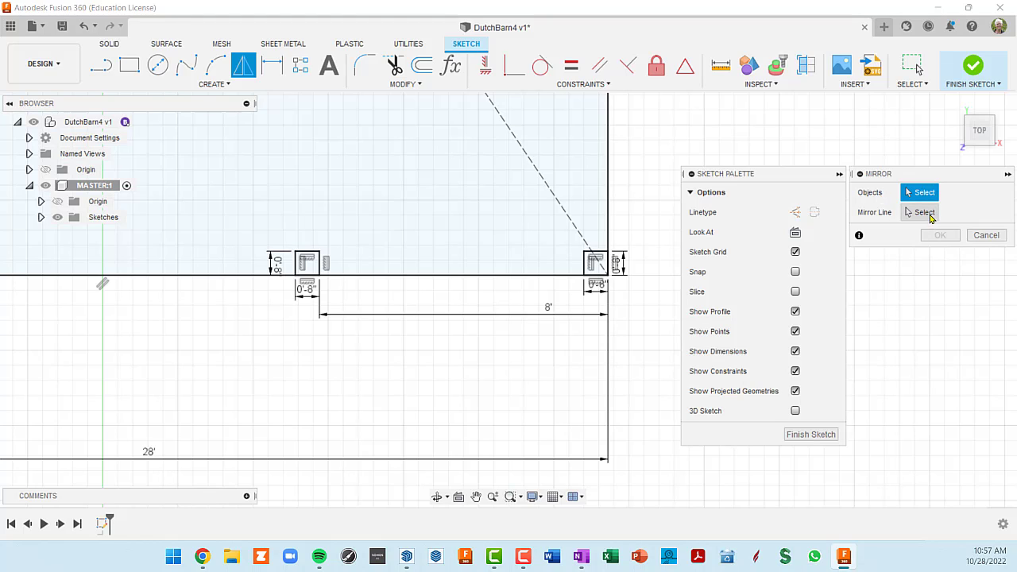
pyautogui.click(924, 213)
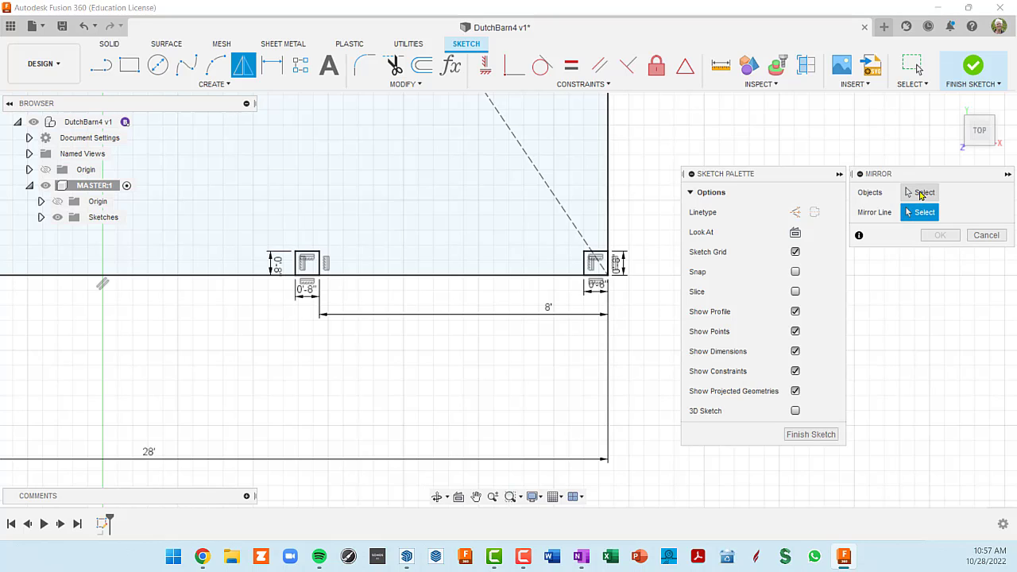
pyautogui.click(919, 194)
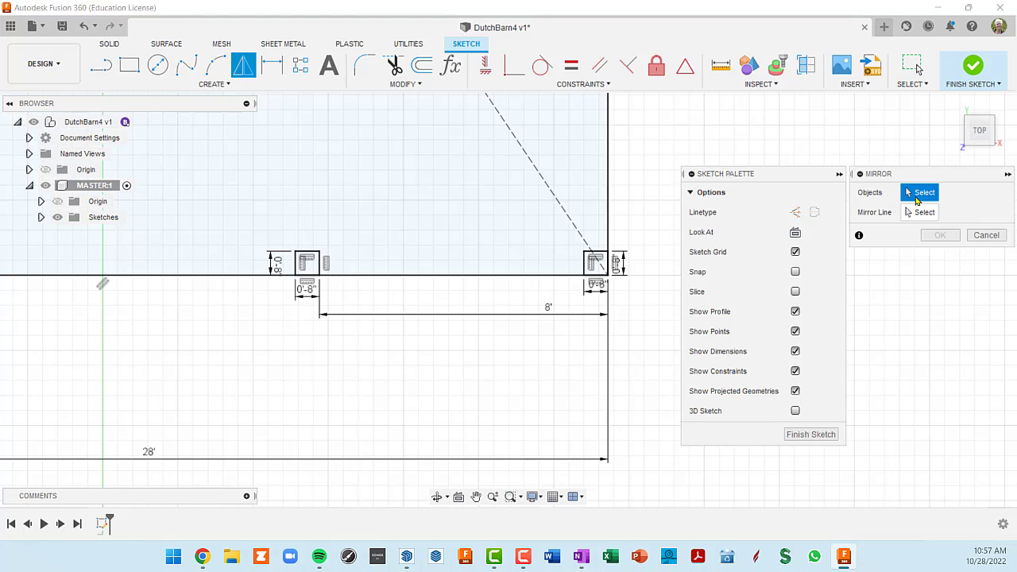
pyautogui.click(586, 265)
pyautogui.scroll(2, 332, 274)
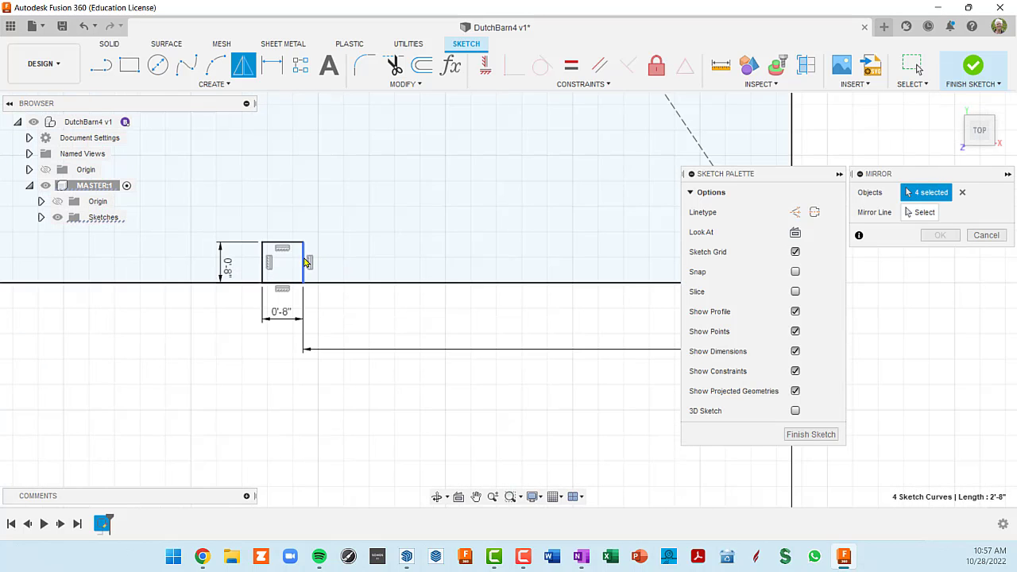
pyautogui.click(305, 263)
pyautogui.scroll(-3, 395, 309)
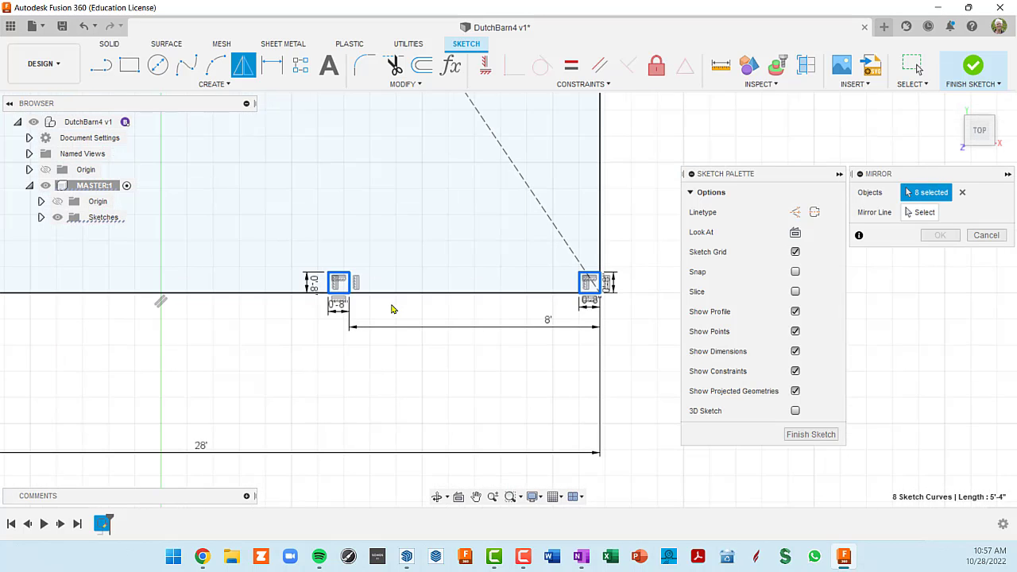
# Examine the two squares chosen for mirroring in relation to the footprint's vertical centre axis
pyautogui.moveTo(541, 310); pyautogui.dragTo(514, 263, button='middle')
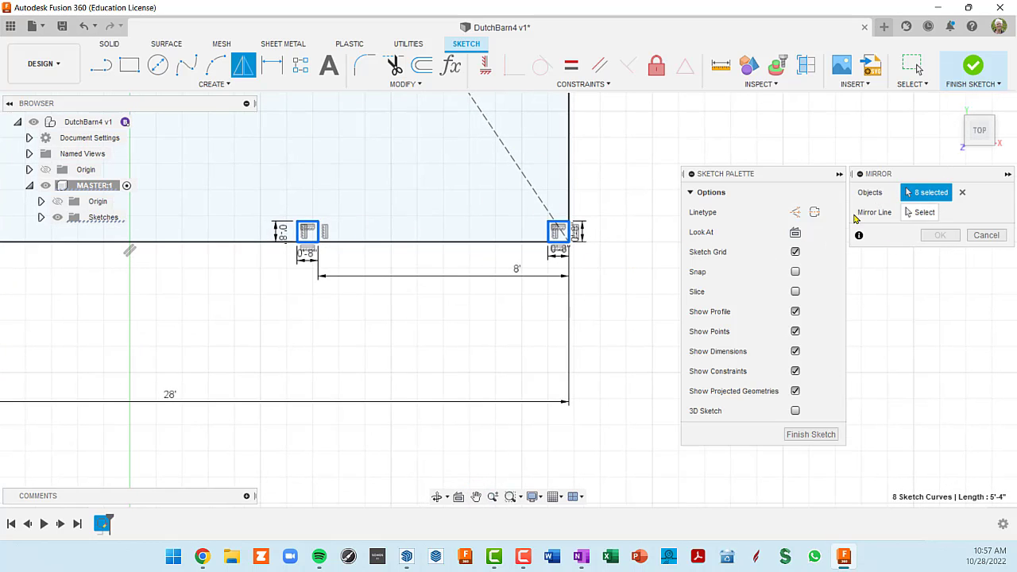
pyautogui.scroll(-2, 578, 259)
pyautogui.moveTo(577, 259)
pyautogui.mouseDown(button='middle')
pyautogui.moveTo(563, 275)
pyautogui.moveTo(580, 298)
pyautogui.mouseUp(button='middle')
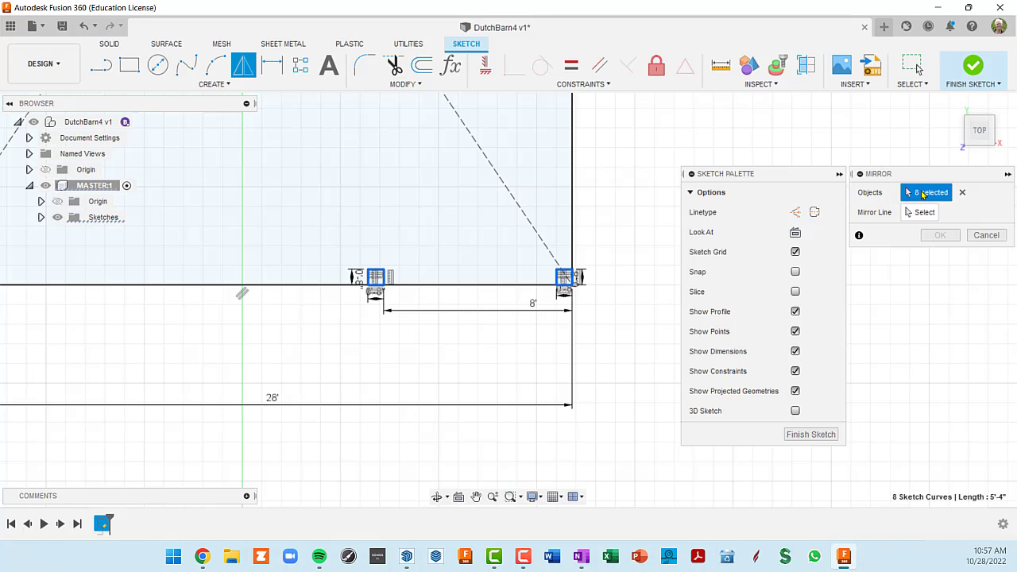
pyautogui.scroll(-2, 457, 310)
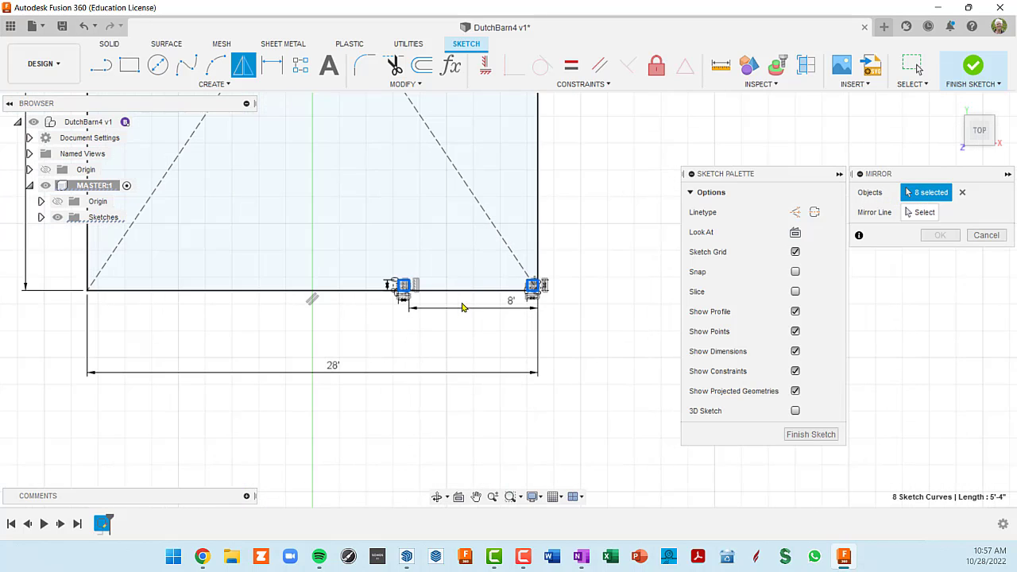
pyautogui.moveTo(466, 304); pyautogui.dragTo(468, 259, button='middle')
pyautogui.scroll(2, 425, 257)
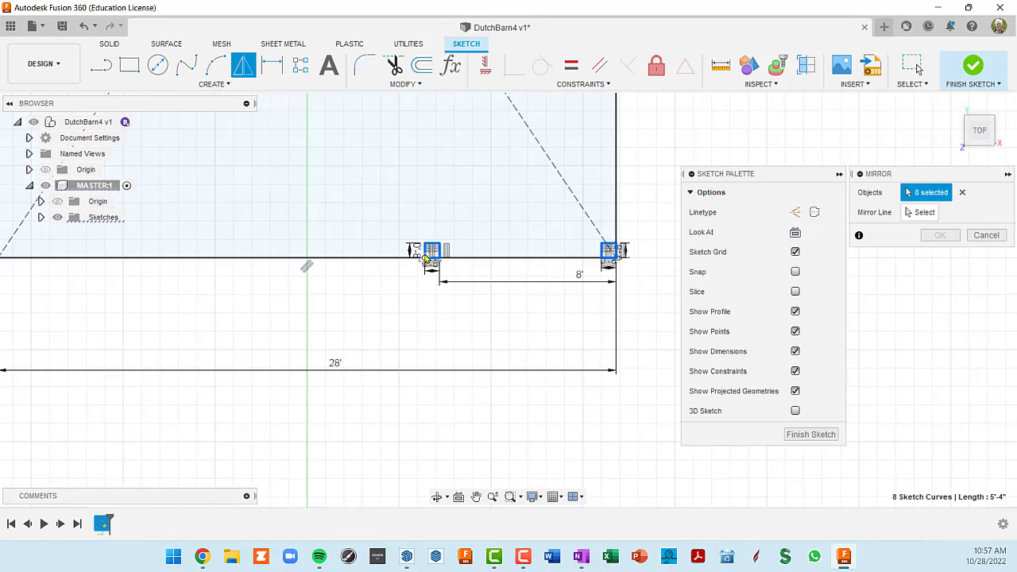
pyautogui.moveTo(582, 265)
pyautogui.mouseDown(button='middle')
pyautogui.moveTo(559, 281)
pyautogui.moveTo(450, 306)
pyautogui.mouseUp(button='middle')
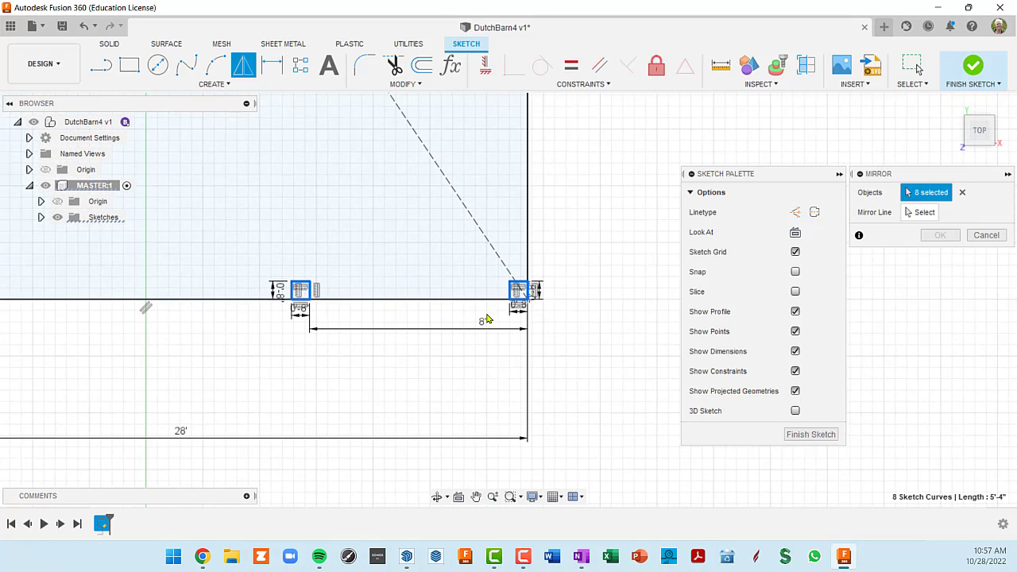
pyautogui.moveTo(340, 294); pyautogui.dragTo(376, 294, button='middle')
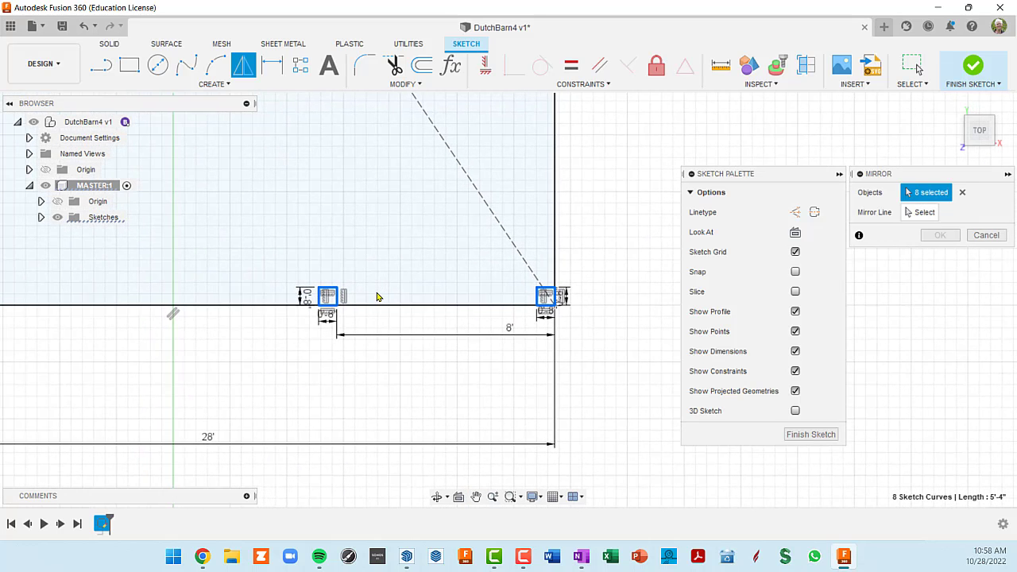
pyautogui.scroll(-3, 380, 287)
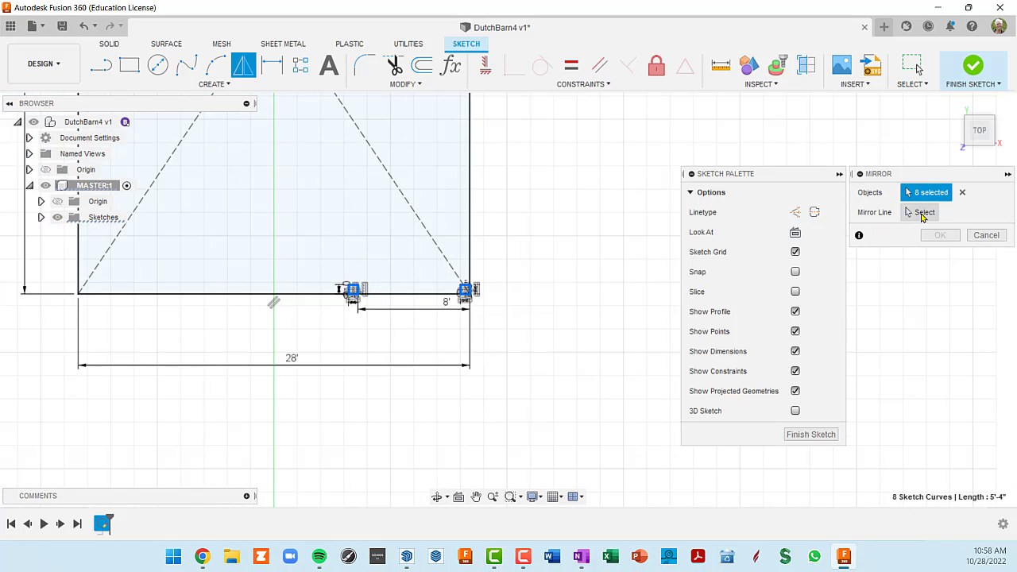
# Activate mirror line selection and show the MASTER component's origin axes and planes in an angled 3D view
pyautogui.click(922, 213)
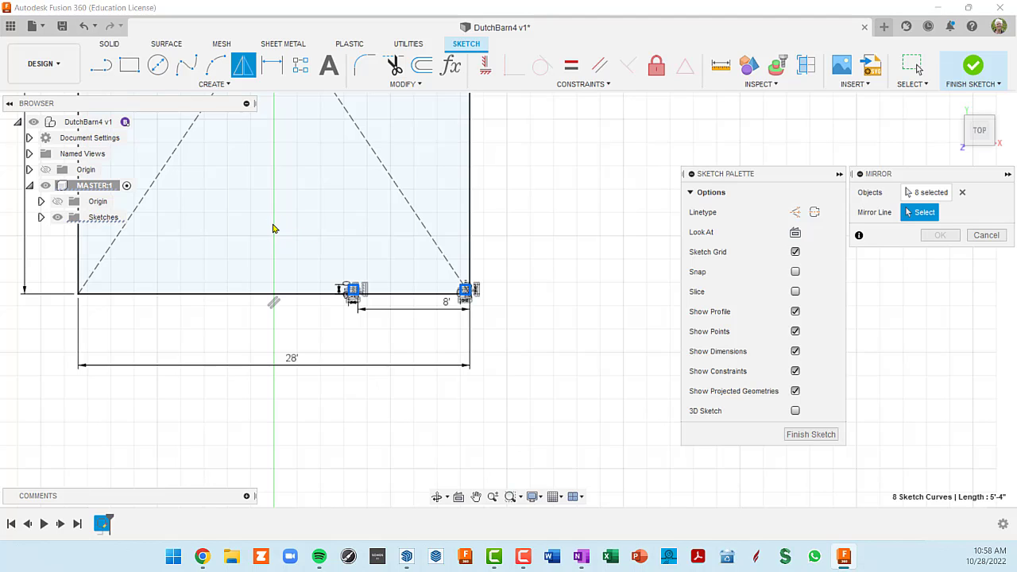
pyautogui.moveTo(285, 231); pyautogui.dragTo(318, 368, button='middle')
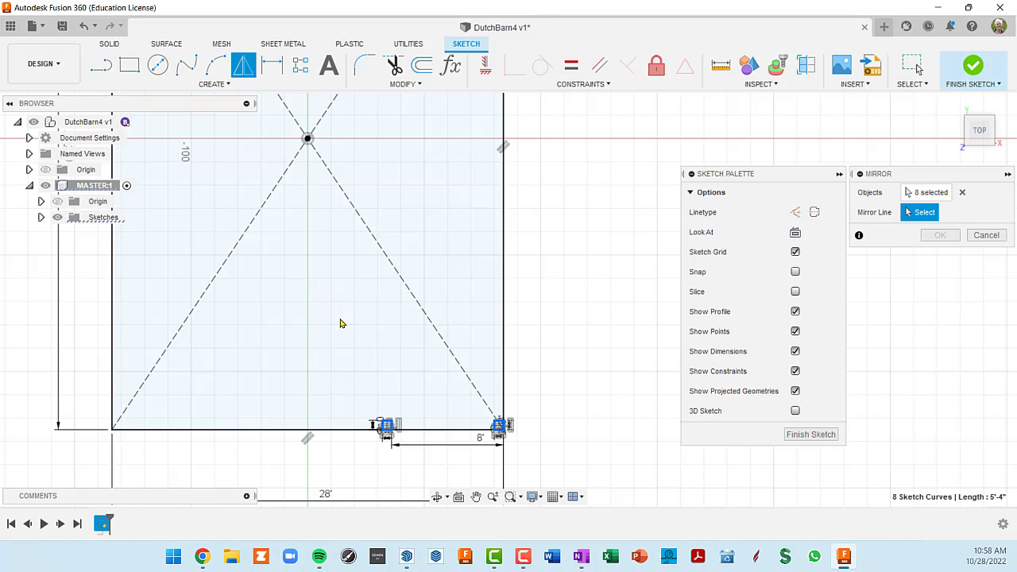
pyautogui.moveTo(357, 344); pyautogui.dragTo(321, 280, button='middle')
pyautogui.keyDown('shift'); pyautogui.moveTo(319, 243); pyautogui.dragTo(307, 230, button='middle'); pyautogui.keyUp('shift')
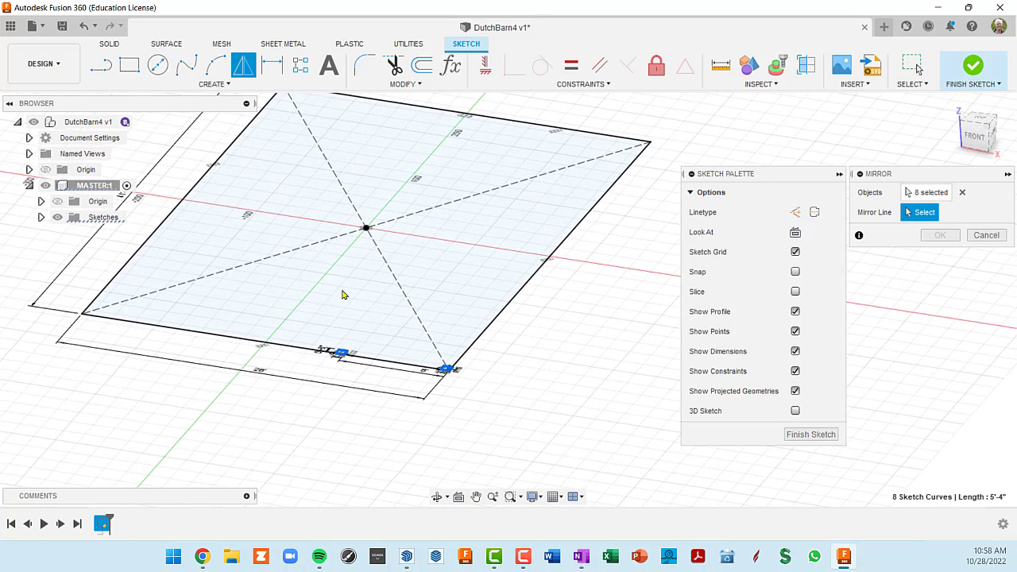
pyautogui.moveTo(343, 295)
pyautogui.keyDown('shift'); pyautogui.mouseDown(button='middle')
pyautogui.moveTo(357, 297)
pyautogui.moveTo(342, 291)
pyautogui.mouseUp(button='middle'); pyautogui.keyUp('shift')
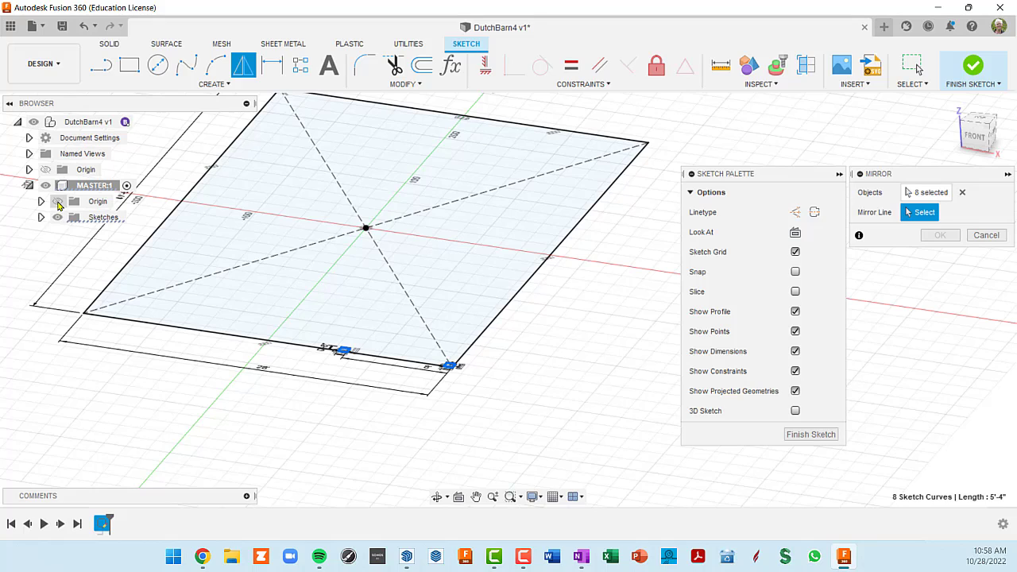
pyautogui.click(58, 202)
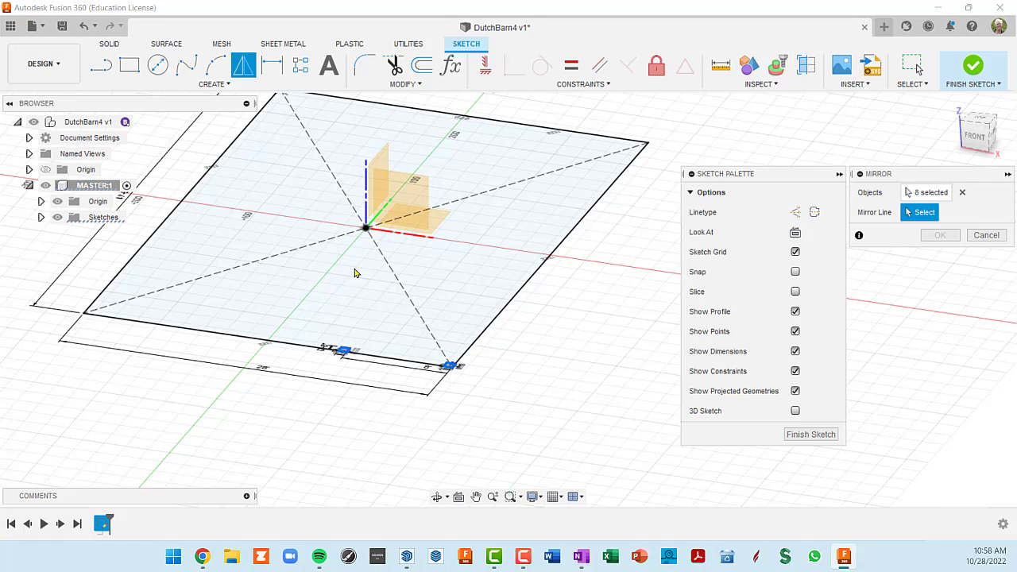
pyautogui.moveTo(357, 272)
pyautogui.keyDown('shift'); pyautogui.mouseDown(button='middle')
pyautogui.moveTo(307, 270)
pyautogui.moveTo(390, 248)
pyautogui.mouseUp(button='middle'); pyautogui.keyUp('shift')
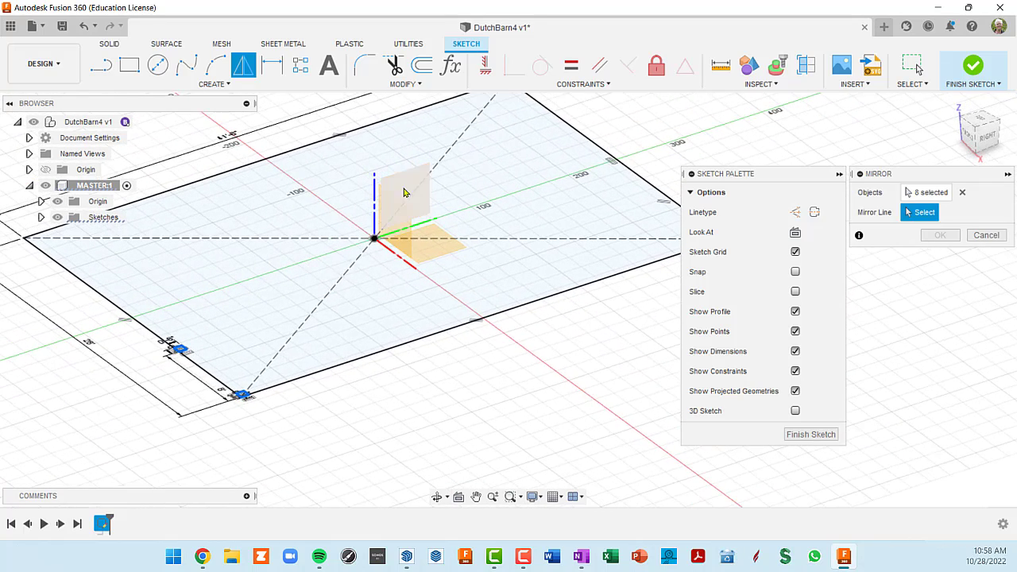
# Mirror the two selected post squares across the vertical YZ origin plane, onto the other half of the footprint's 28' edge
pyautogui.scroll(3, 403, 186)
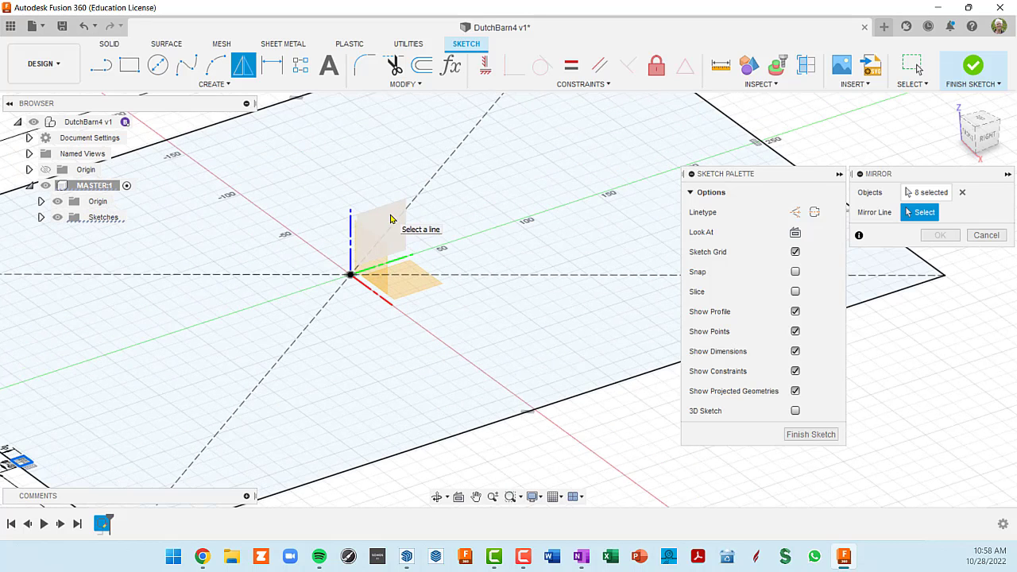
pyautogui.click(390, 218)
pyautogui.scroll(-3, 351, 325)
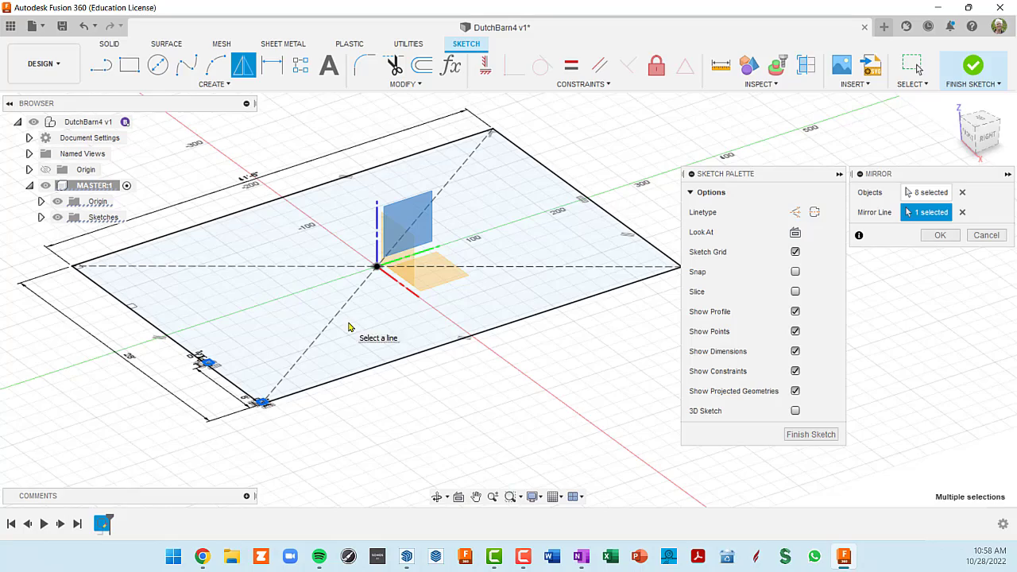
pyautogui.moveTo(311, 340)
pyautogui.keyDown('shift'); pyautogui.mouseDown(button='middle')
pyautogui.moveTo(399, 341)
pyautogui.moveTo(415, 352)
pyautogui.moveTo(415, 297)
pyautogui.mouseUp(button='middle'); pyautogui.keyUp('shift')
pyautogui.scroll(3, 393, 405)
pyautogui.scroll(3, 434, 342)
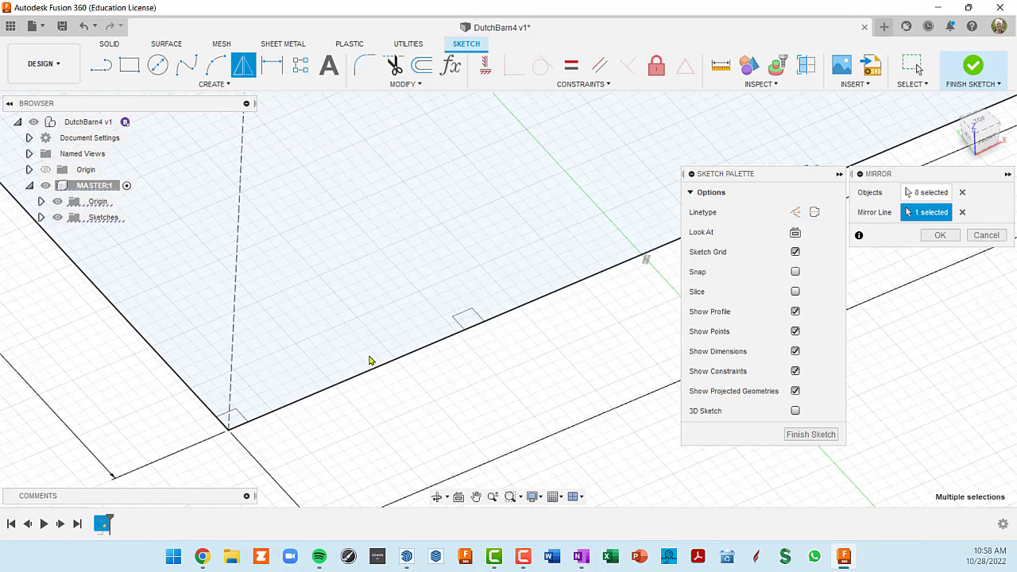
pyautogui.moveTo(613, 352)
pyautogui.keyDown('shift'); pyautogui.mouseDown(button='middle')
pyautogui.moveTo(500, 339)
pyautogui.moveTo(517, 265)
pyautogui.moveTo(352, 233)
pyautogui.mouseUp(button='middle'); pyautogui.keyUp('shift')
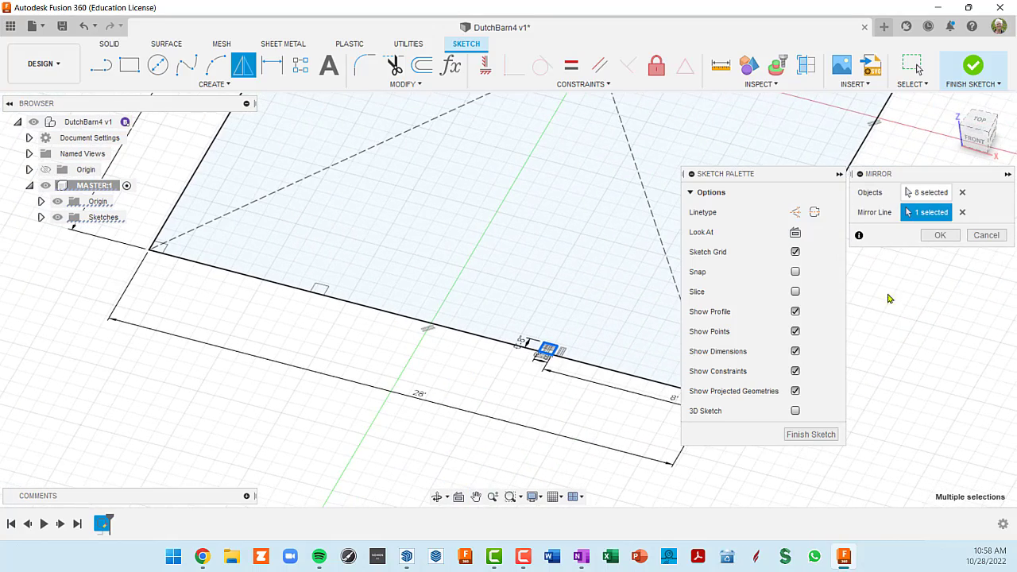
pyautogui.click(937, 236)
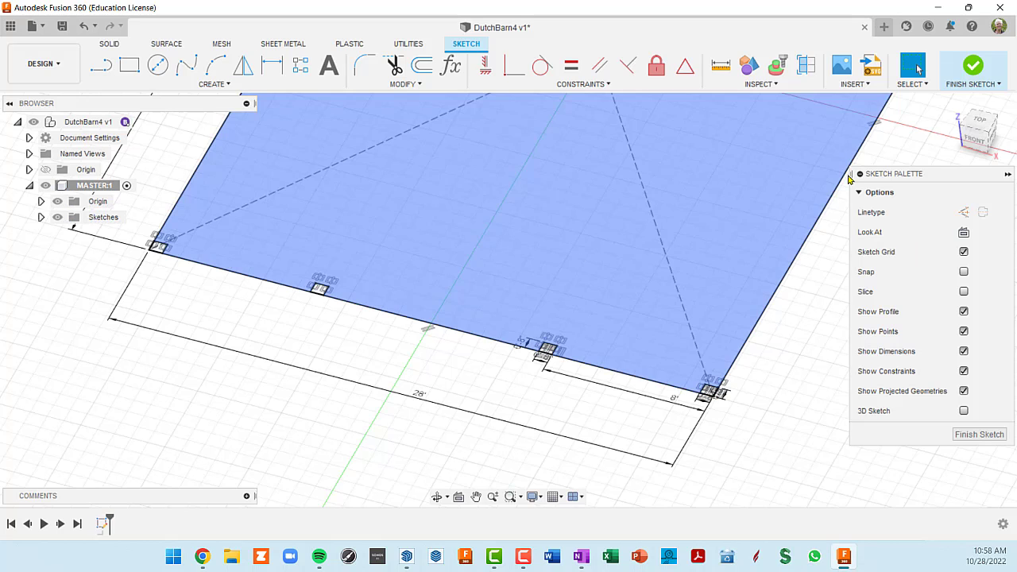
pyautogui.moveTo(567, 294); pyautogui.dragTo(567, 314, button='middle')
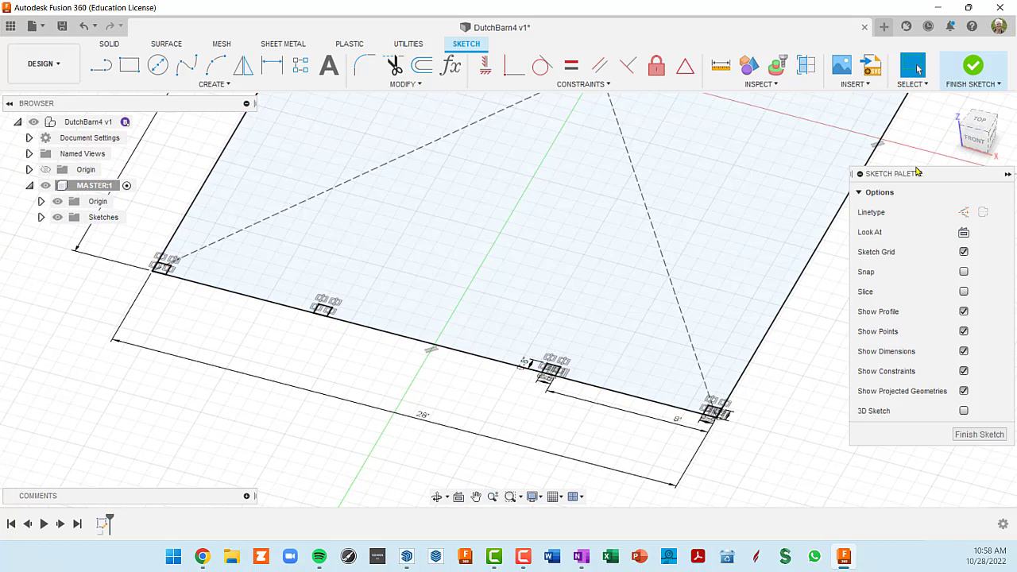
# Examine the original and mirrored post squares along the 28' edge in top and angled views
pyautogui.click(982, 124)
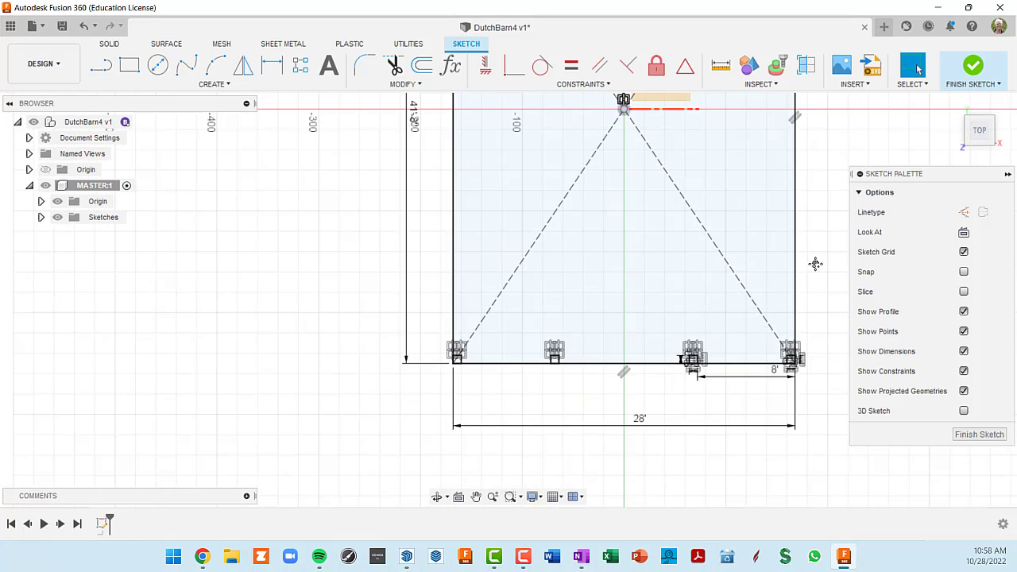
pyautogui.moveTo(815, 263)
pyautogui.mouseDown(button='middle')
pyautogui.moveTo(659, 327)
pyautogui.moveTo(598, 327)
pyautogui.mouseUp(button='middle')
pyautogui.scroll(-3, 658, 327)
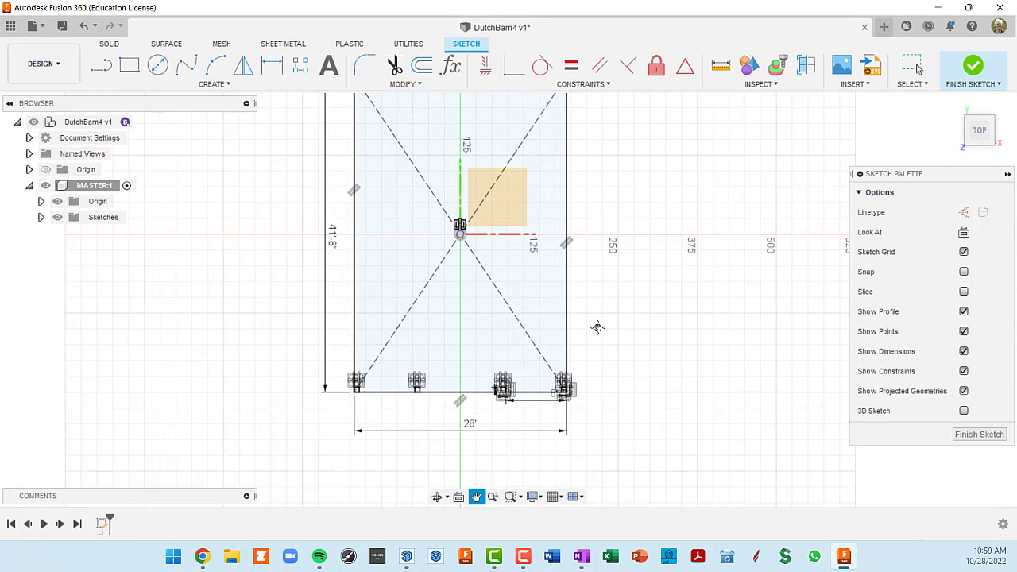
pyautogui.scroll(4, 561, 420)
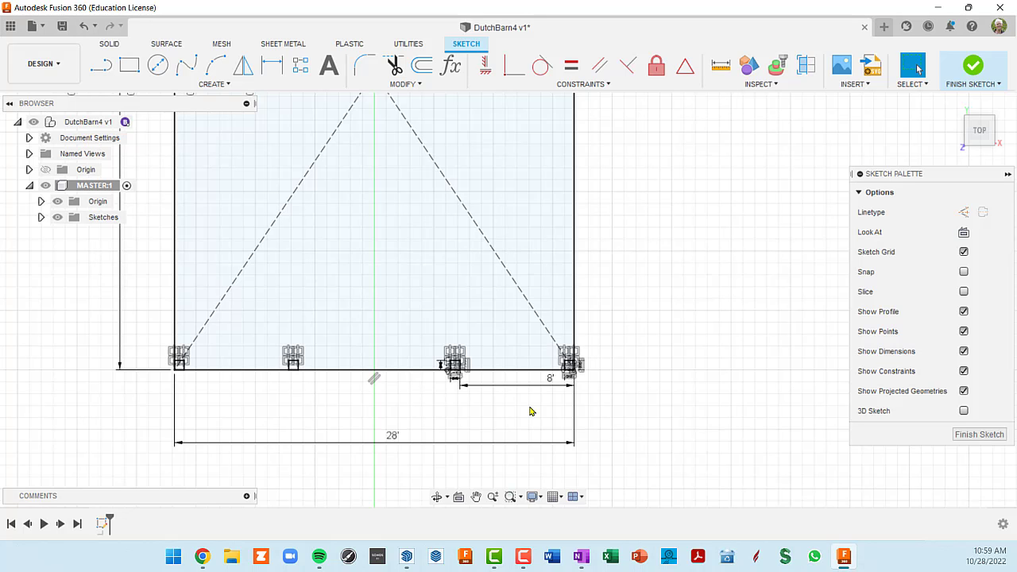
pyautogui.scroll(-3, 655, 204)
pyautogui.moveTo(640, 220); pyautogui.dragTo(607, 318, button='middle')
pyautogui.moveTo(623, 367)
pyautogui.keyDown('shift'); pyautogui.mouseDown(button='middle')
pyautogui.moveTo(579, 277)
pyautogui.moveTo(583, 288)
pyautogui.mouseUp(button='middle'); pyautogui.keyUp('shift')
pyautogui.moveTo(581, 327)
pyautogui.keyDown('shift'); pyautogui.mouseDown(button='middle')
pyautogui.moveTo(586, 336)
pyautogui.moveTo(579, 320)
pyautogui.moveTo(586, 329)
pyautogui.moveTo(568, 350)
pyautogui.mouseUp(button='middle'); pyautogui.keyUp('shift')
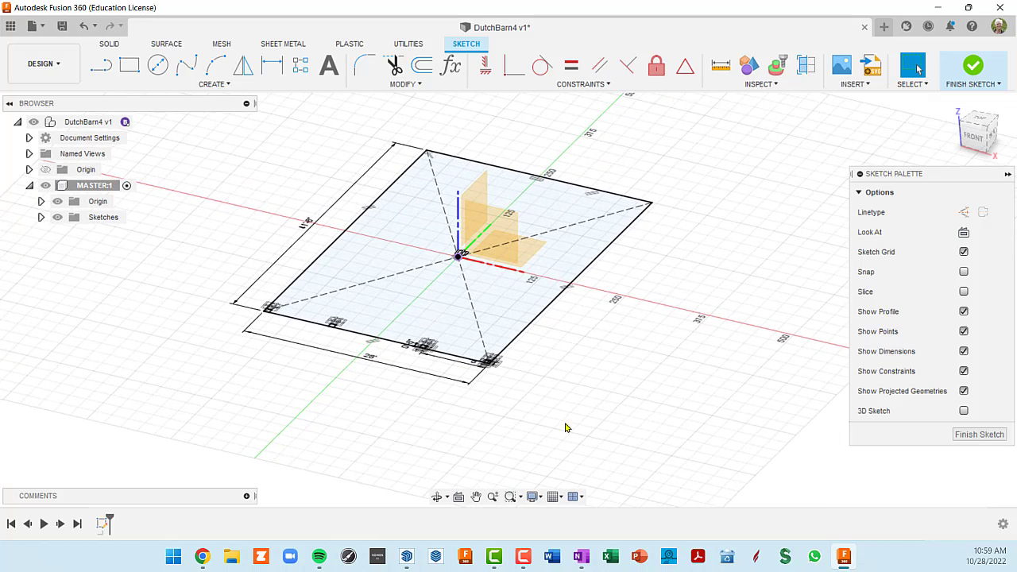
# Set the camera to Perspective with Ortho Faces and check the footprint in top and angled views
pyautogui.click(540, 499)
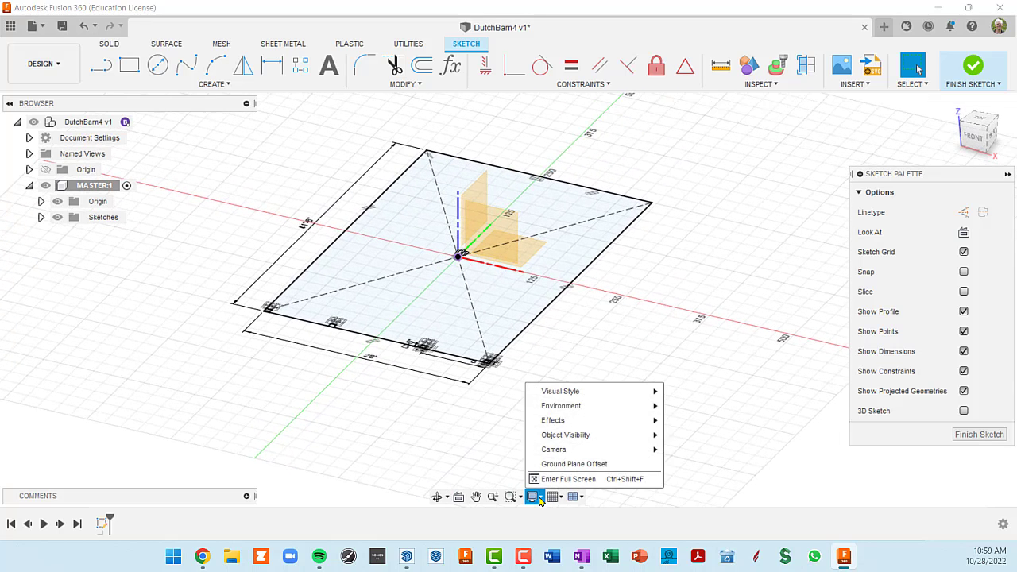
pyautogui.moveTo(579, 453)
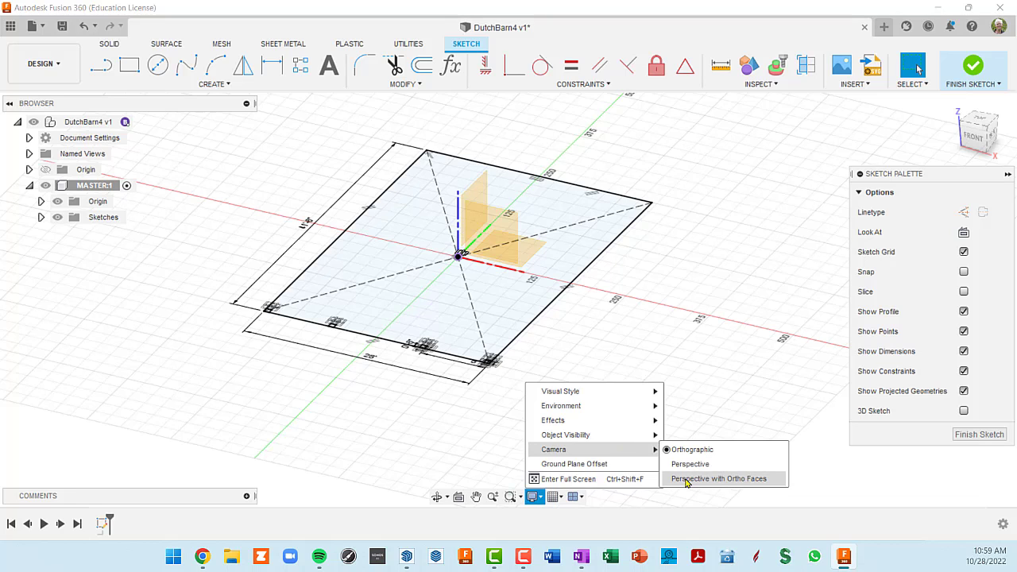
pyautogui.click(686, 479)
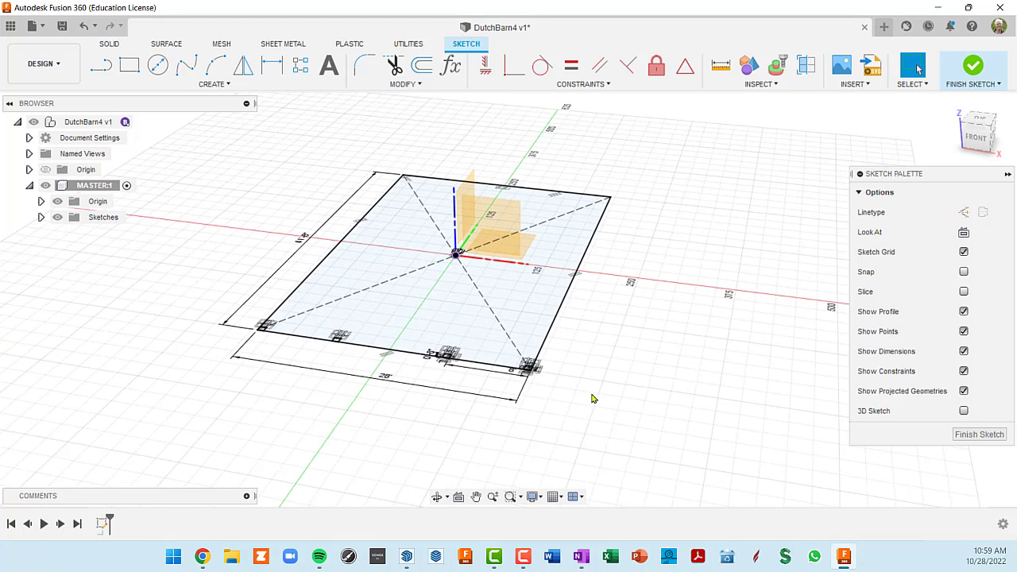
pyautogui.click(985, 119)
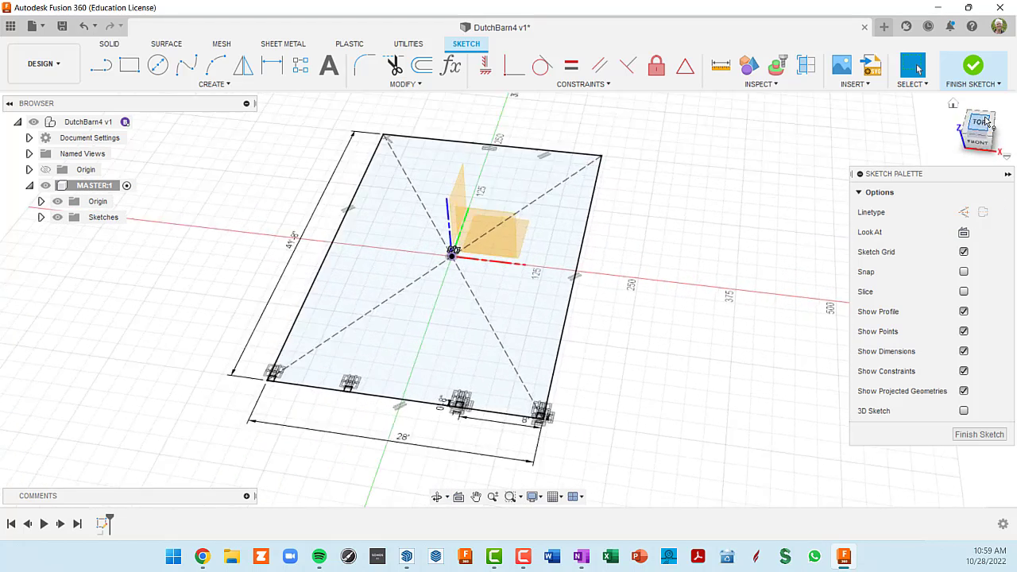
pyautogui.scroll(-3, 739, 300)
pyautogui.moveTo(731, 297); pyautogui.dragTo(647, 311, button='middle')
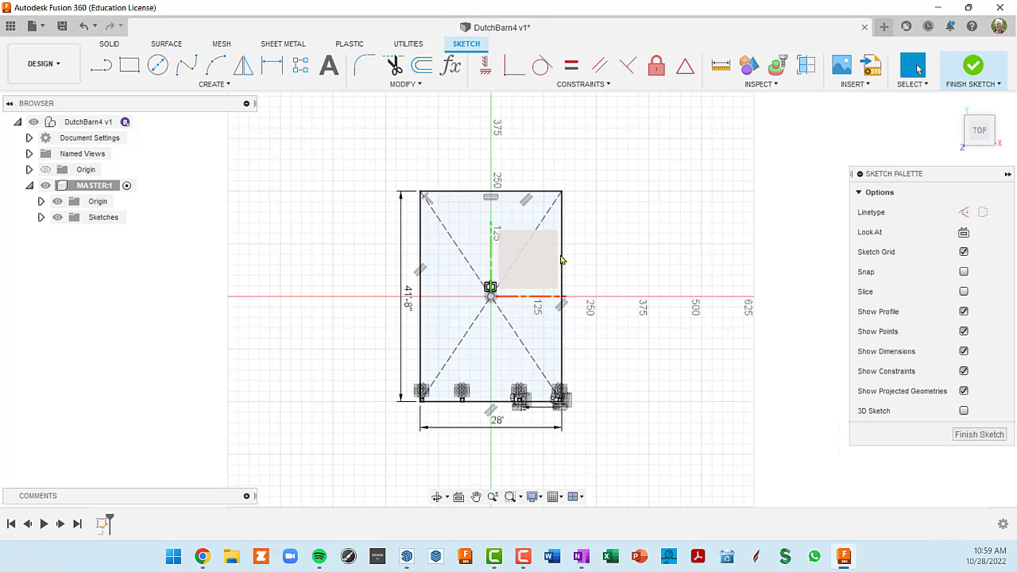
pyautogui.keyDown('shift'); pyautogui.moveTo(617, 358); pyautogui.dragTo(581, 273, button='middle'); pyautogui.keyUp('shift')
pyautogui.scroll(3, 569, 340)
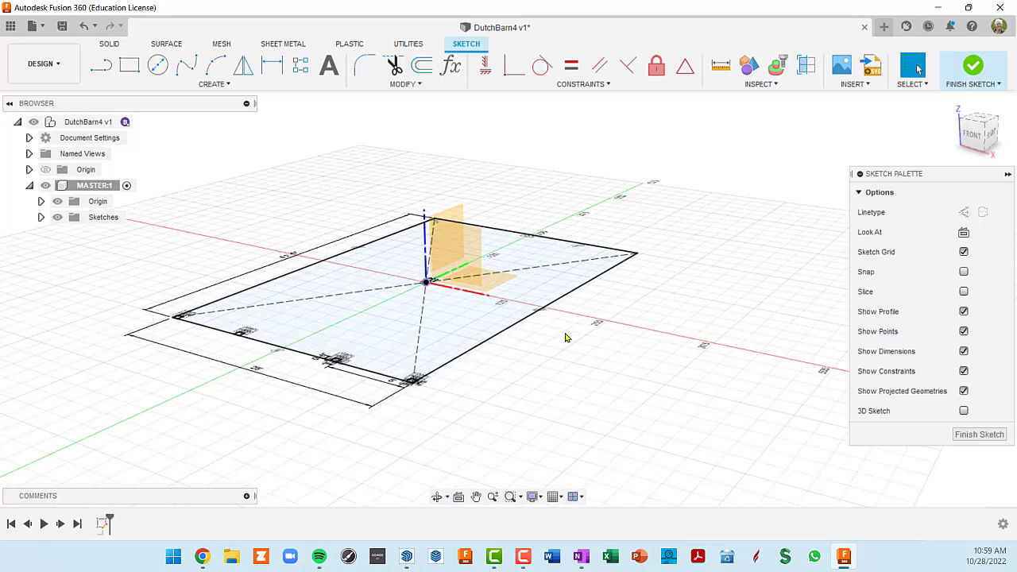
pyautogui.moveTo(565, 338)
pyautogui.keyDown('shift'); pyautogui.mouseDown(button='middle')
pyautogui.moveTo(574, 345)
pyautogui.moveTo(612, 313)
pyautogui.moveTo(621, 322)
pyautogui.mouseUp(button='middle'); pyautogui.keyUp('shift')
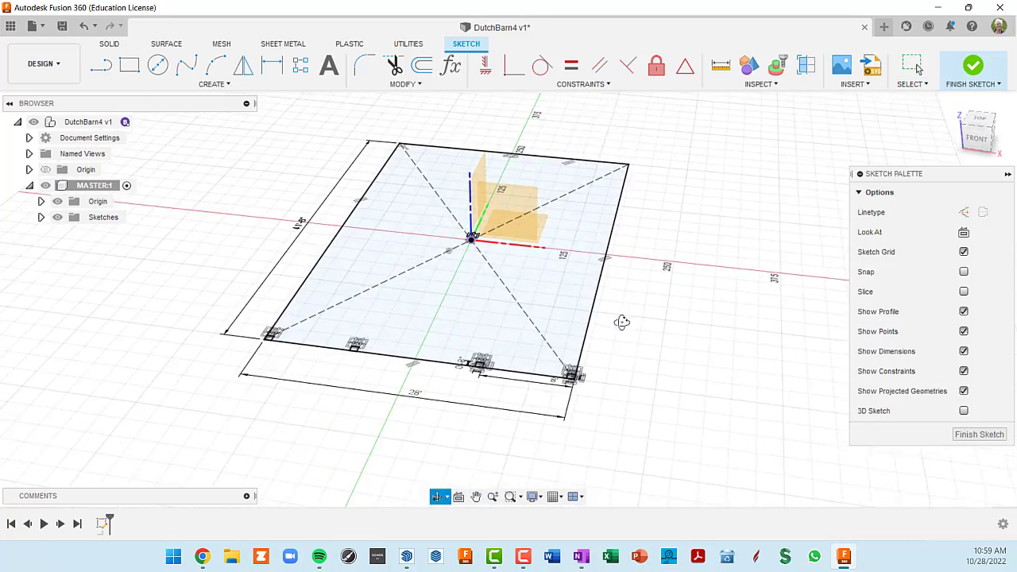
# Examine the row of post squares on the 28' edge in relation to the footprint's 41'-8" length
pyautogui.scroll(2, 563, 407)
pyautogui.scroll(-2, 556, 394)
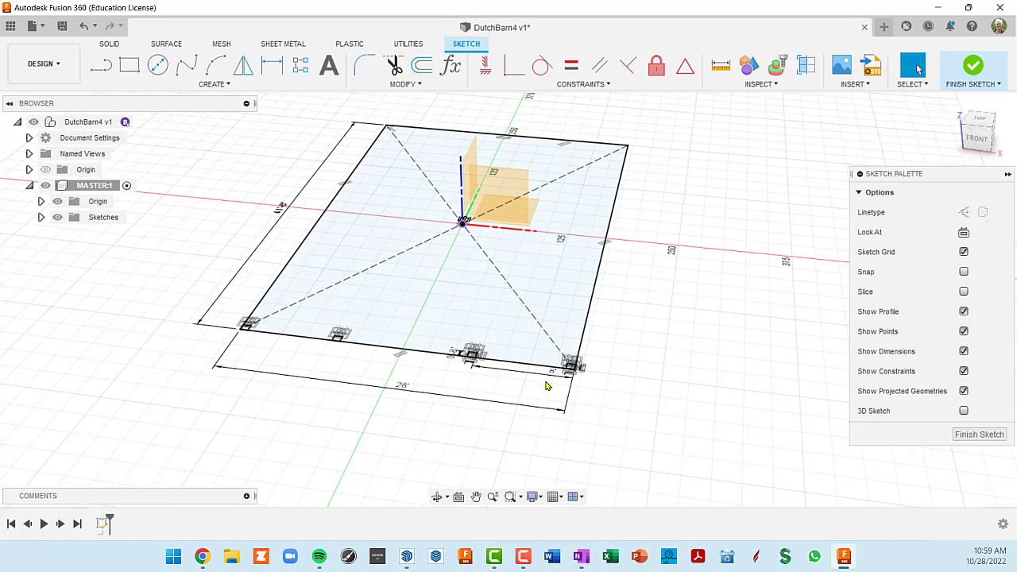
pyautogui.scroll(2, 308, 367)
pyautogui.scroll(2, 172, 286)
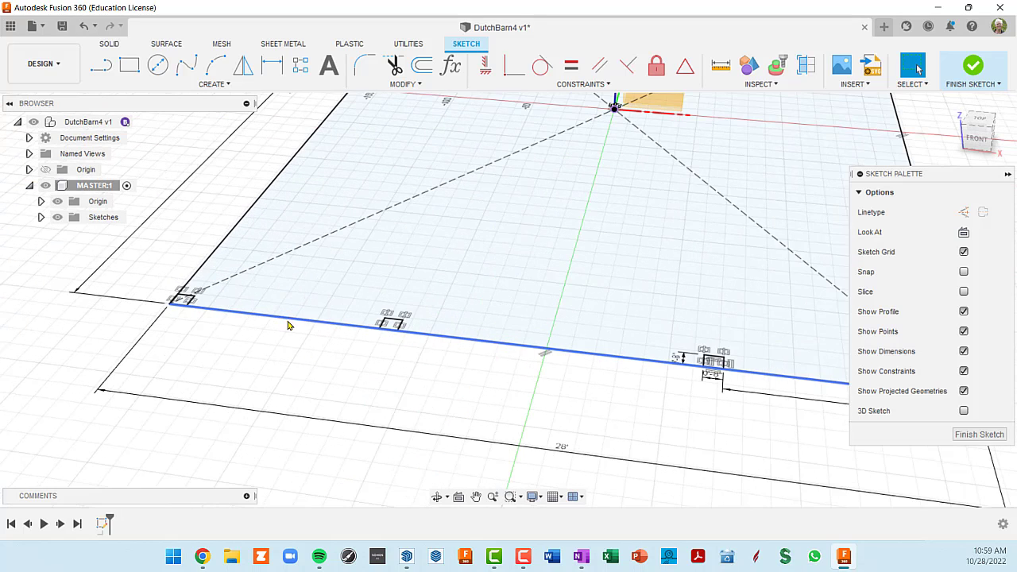
pyautogui.scroll(-3, 313, 348)
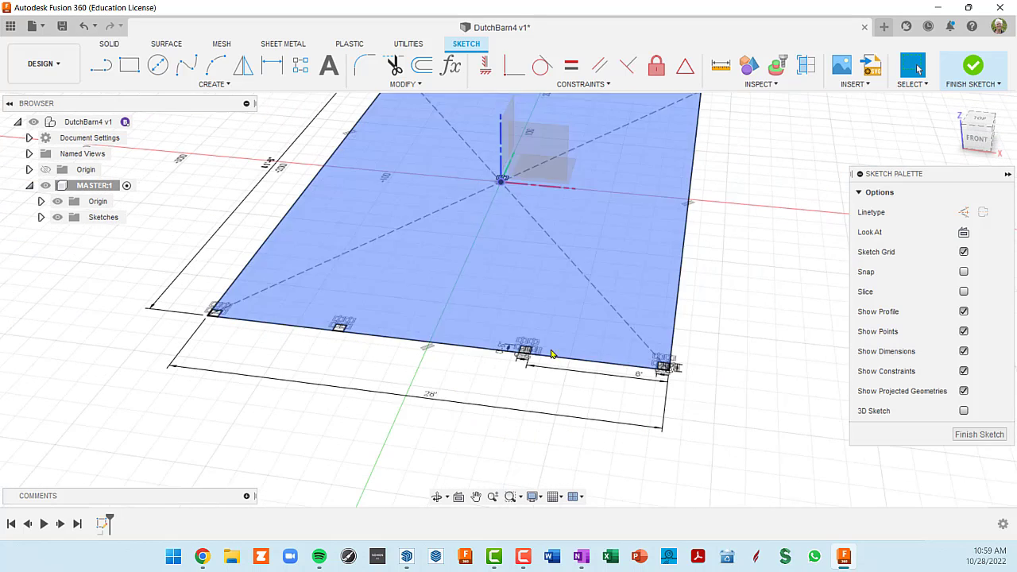
pyautogui.moveTo(644, 381); pyautogui.dragTo(601, 399, button='middle')
pyautogui.scroll(-2, 601, 399)
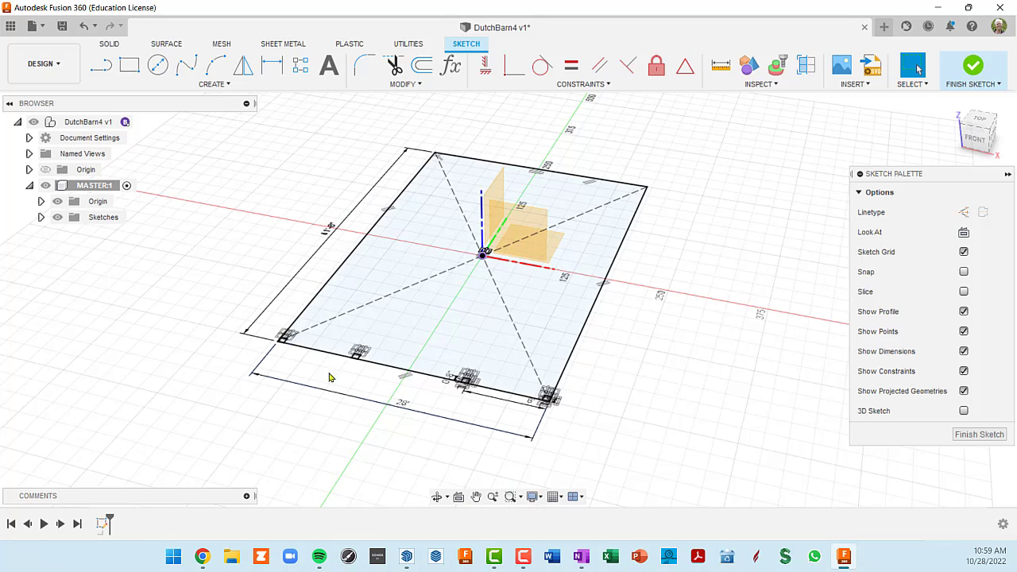
pyautogui.scroll(1, 570, 395)
pyautogui.scroll(-2, 570, 395)
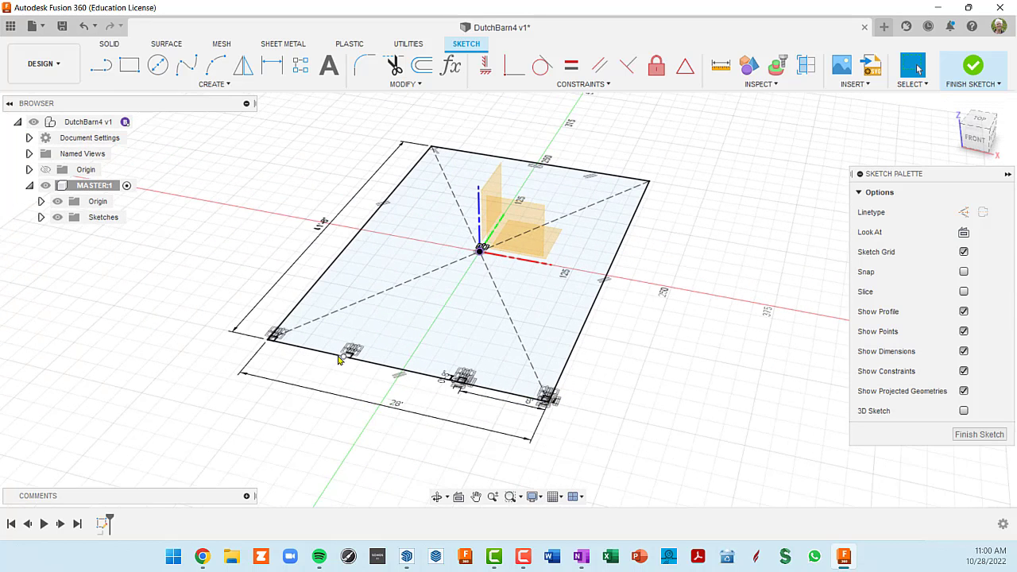
pyautogui.scroll(2, 343, 354)
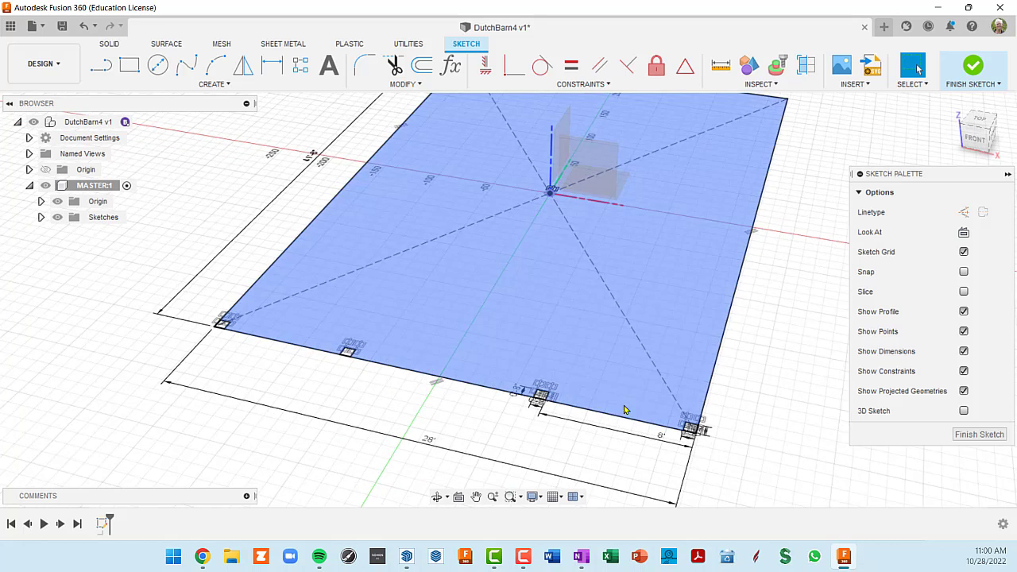
pyautogui.scroll(-2, 626, 408)
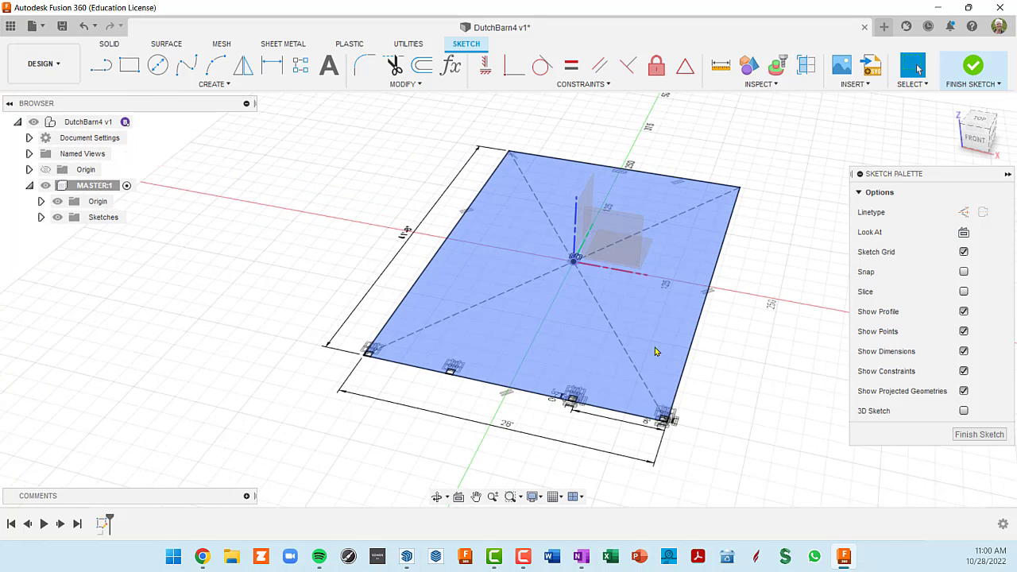
pyautogui.moveTo(774, 340); pyautogui.dragTo(689, 324, button='middle')
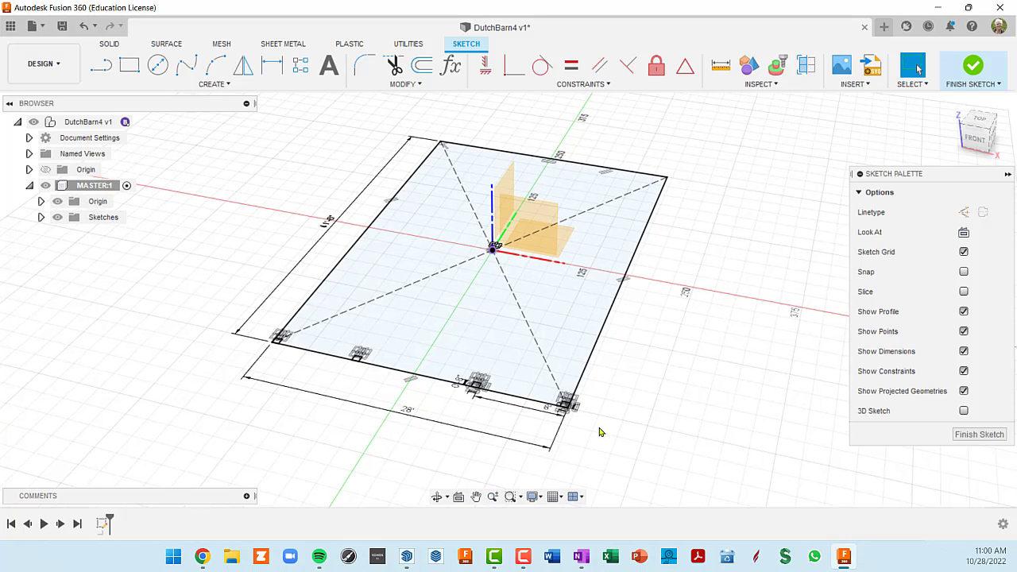
pyautogui.scroll(3, 600, 431)
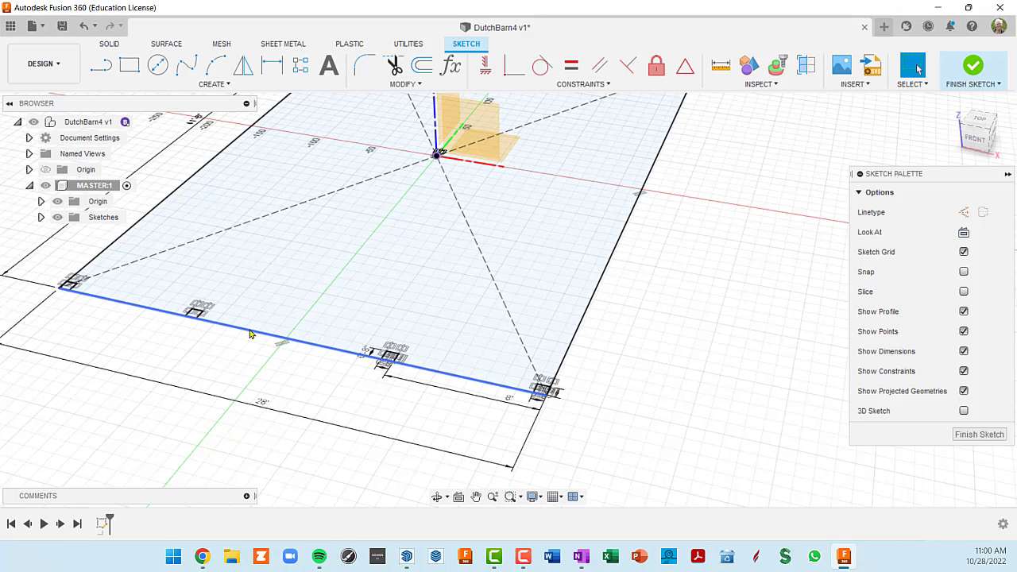
pyautogui.scroll(-4, 456, 352)
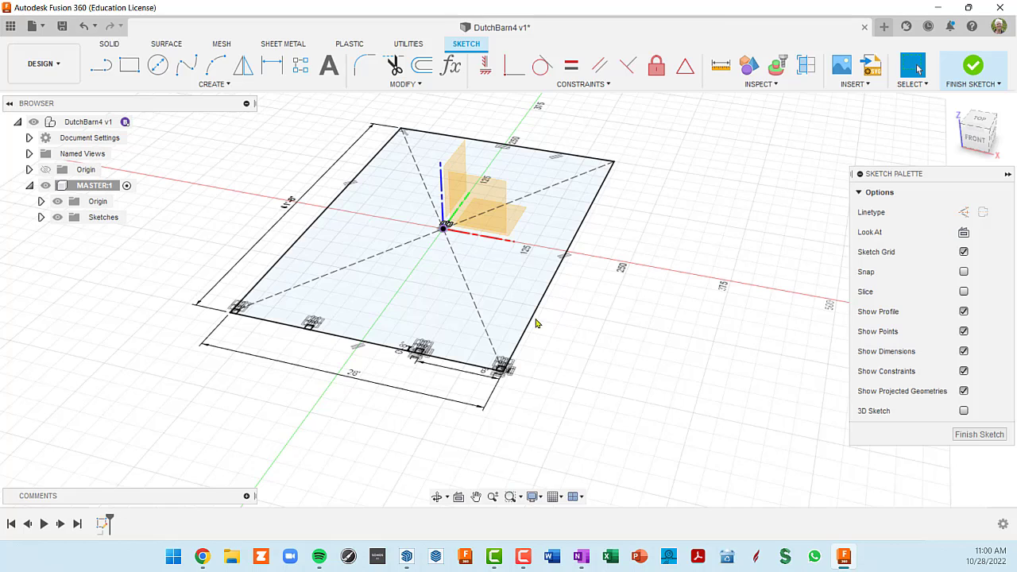
pyautogui.click(301, 66)
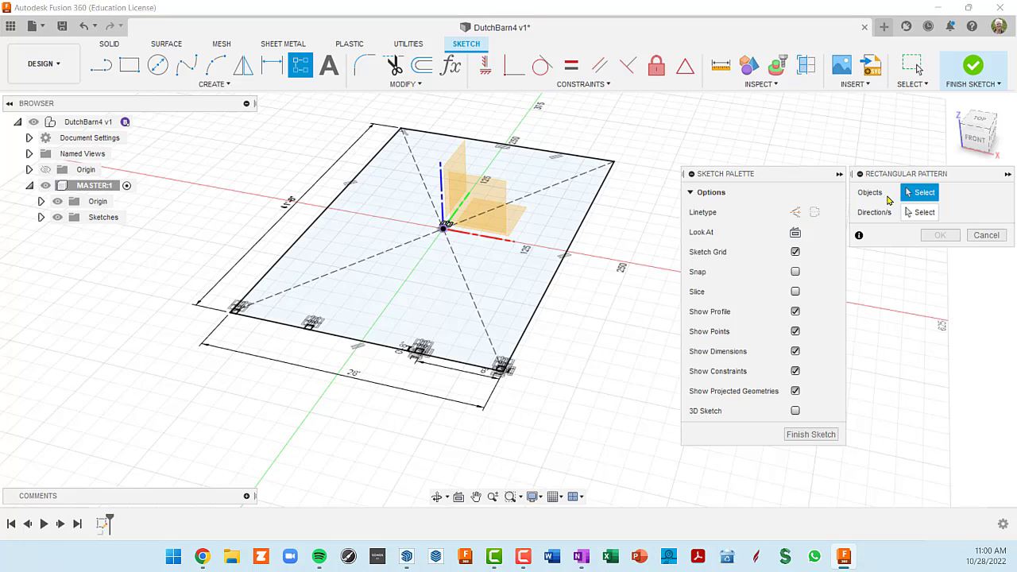
pyautogui.scroll(5, 481, 354)
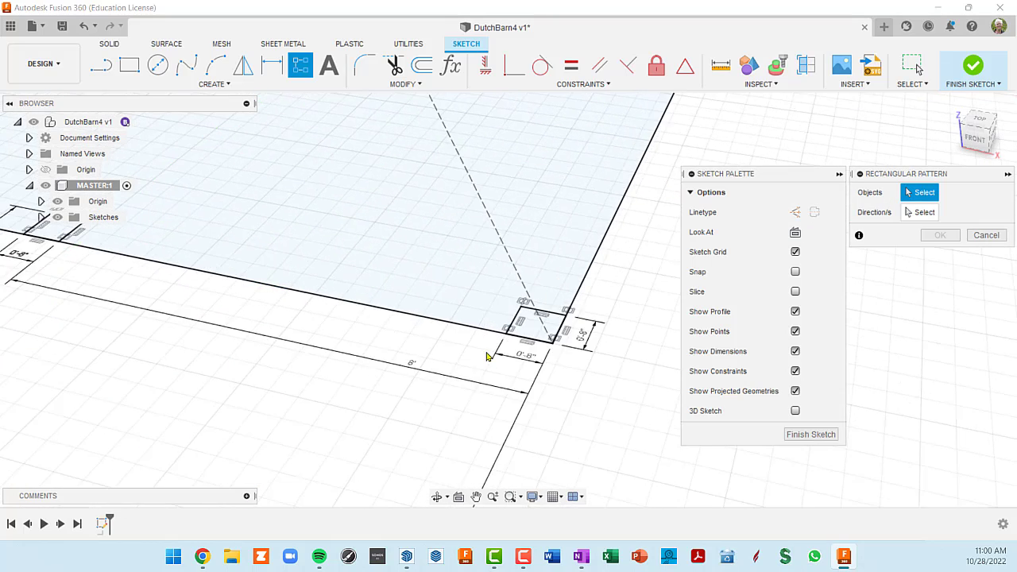
pyautogui.scroll(4, 487, 355)
pyautogui.scroll(-4, 570, 278)
pyautogui.scroll(3, 564, 272)
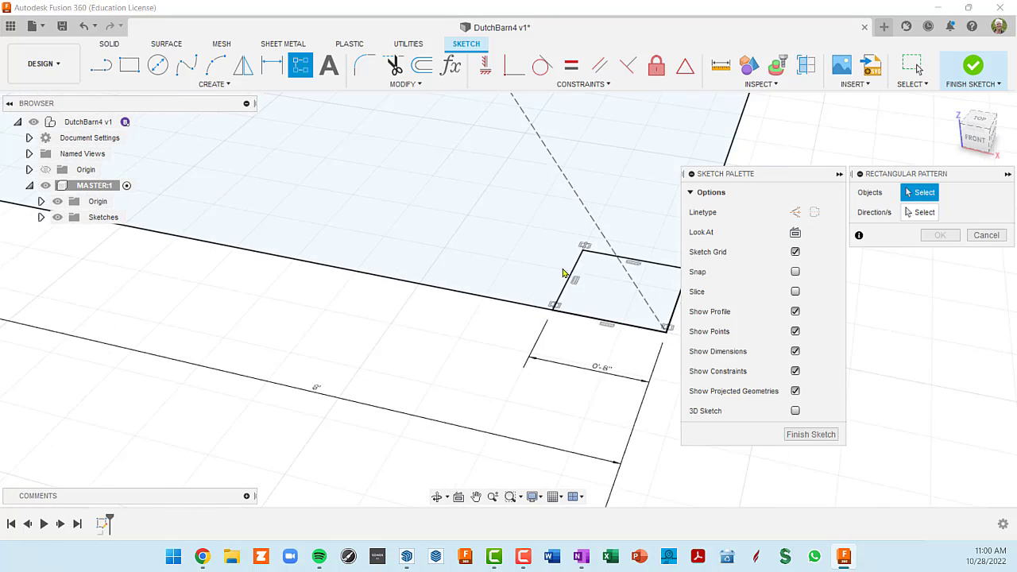
pyautogui.scroll(-3, 574, 276)
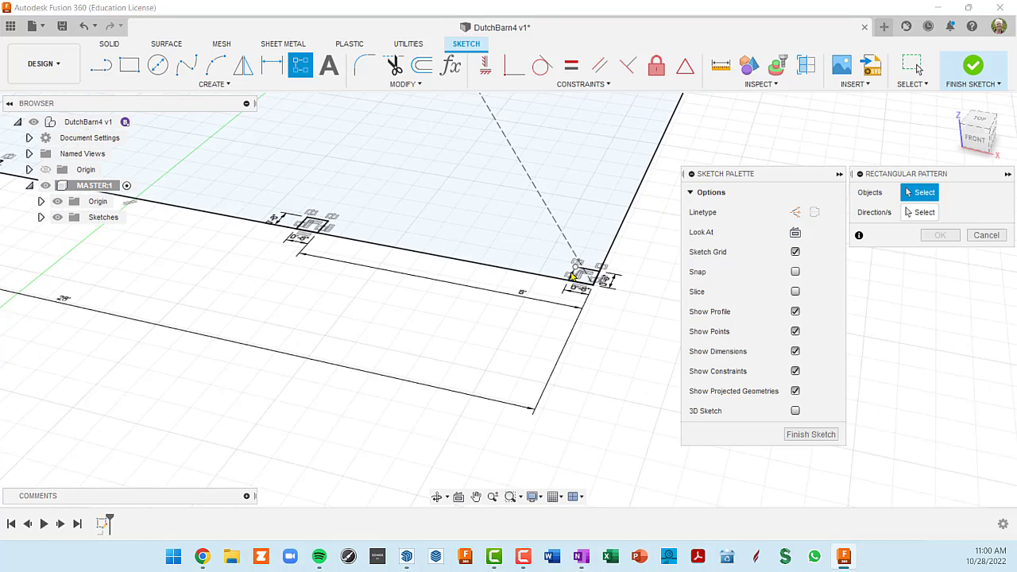
pyautogui.moveTo(394, 292)
pyautogui.mouseDown(button='middle')
pyautogui.moveTo(420, 342)
pyautogui.moveTo(461, 364)
pyautogui.moveTo(476, 354)
pyautogui.mouseUp(button='middle')
pyautogui.scroll(4, 594, 281)
pyautogui.moveTo(574, 274); pyautogui.dragTo(327, 293, button='middle')
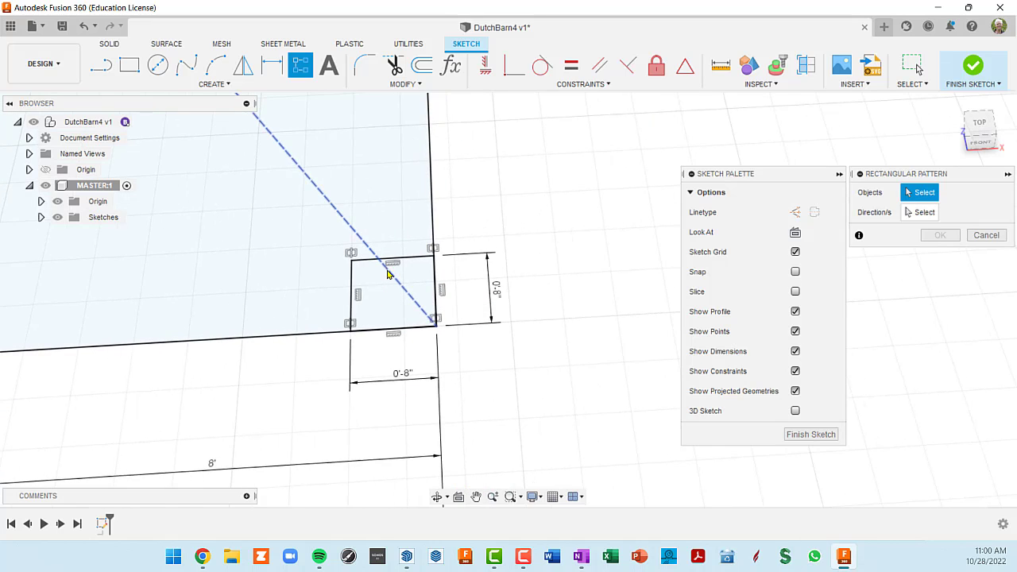
pyautogui.scroll(-5, 437, 302)
pyautogui.moveTo(325, 297); pyautogui.dragTo(539, 245, button='middle')
pyautogui.scroll(6, 429, 258)
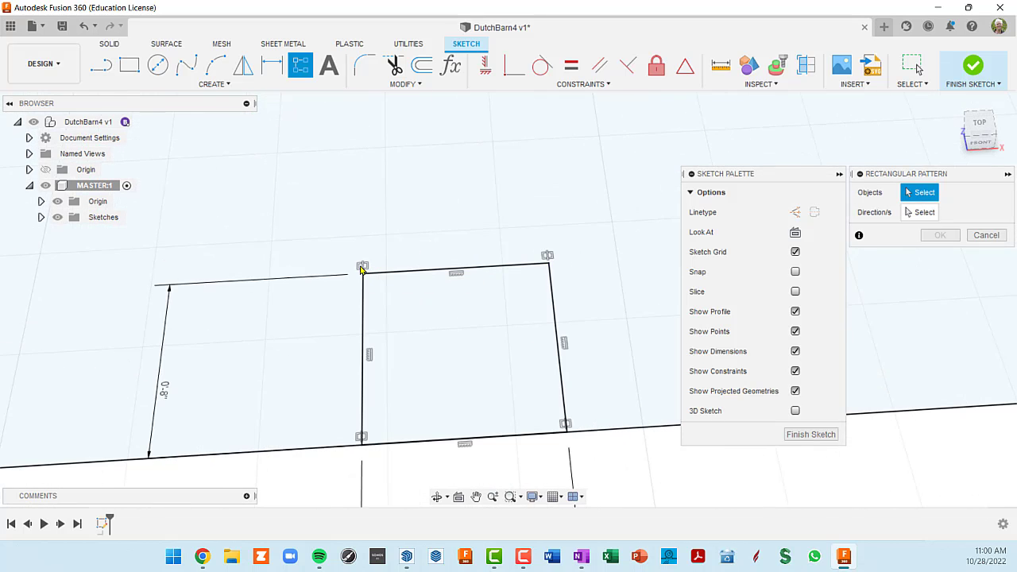
pyautogui.scroll(-6, 366, 271)
pyautogui.moveTo(368, 270)
pyautogui.mouseDown(button='middle')
pyautogui.moveTo(429, 255)
pyautogui.moveTo(832, 265)
pyautogui.mouseUp(button='middle')
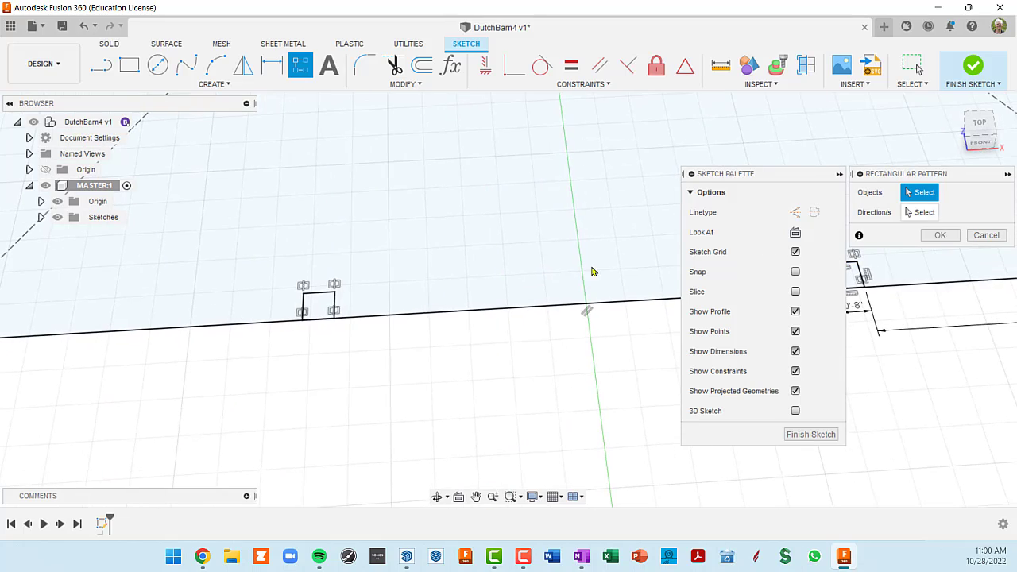
pyautogui.moveTo(566, 250)
pyautogui.mouseDown(button='middle')
pyautogui.moveTo(397, 239)
pyautogui.moveTo(4, 261)
pyautogui.mouseUp(button='middle')
pyautogui.moveTo(426, 322)
pyautogui.mouseDown(button='middle')
pyautogui.moveTo(393, 305)
pyautogui.moveTo(338, 299)
pyautogui.moveTo(345, 305)
pyautogui.mouseUp(button='middle')
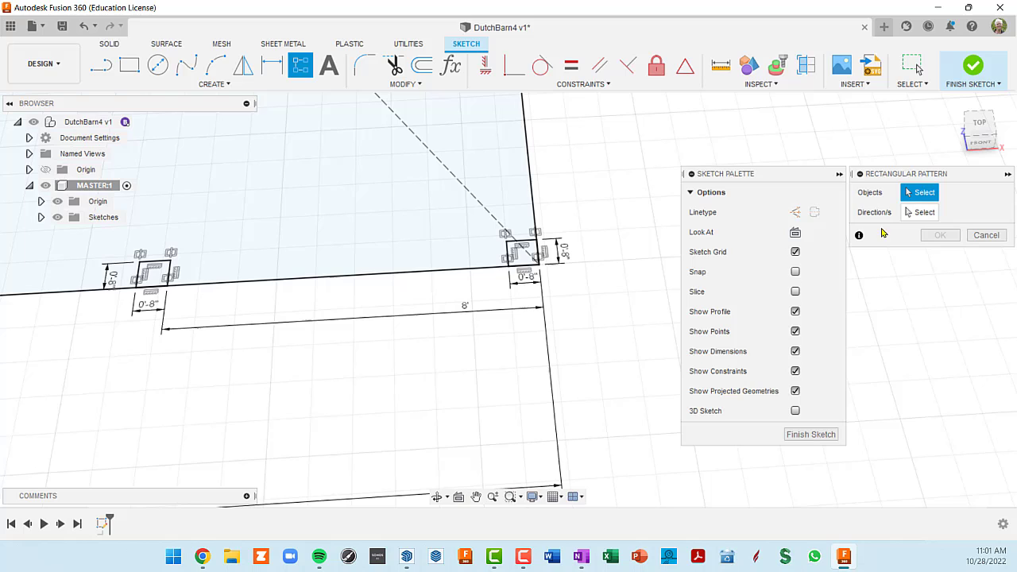
# Hide the constraints and the dimensions in the MASTER footprint sketch
pyautogui.click(795, 371)
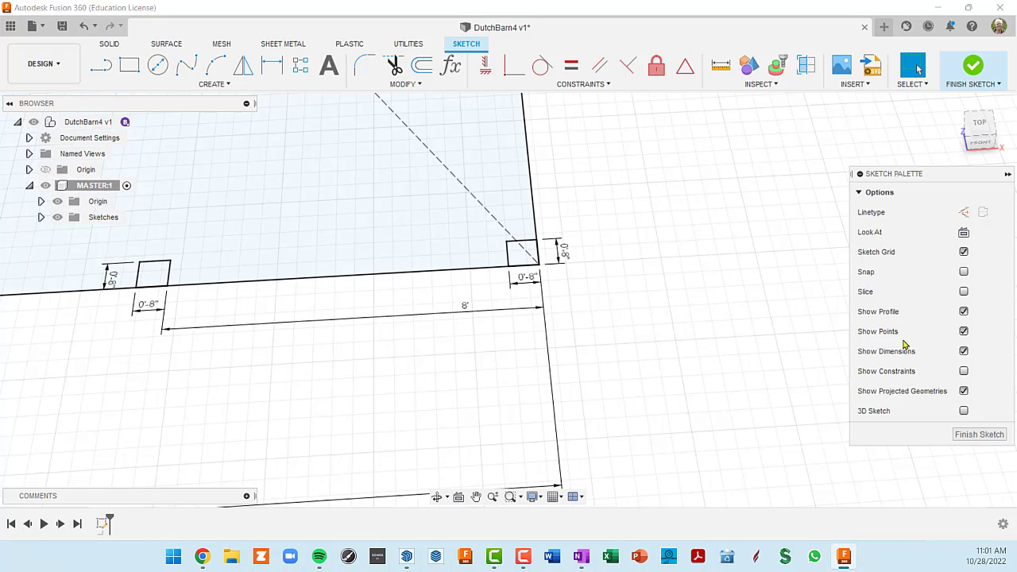
pyautogui.click(962, 351)
pyautogui.scroll(-3, 704, 340)
pyautogui.moveTo(703, 340)
pyautogui.keyDown('shift'); pyautogui.mouseDown(button='middle')
pyautogui.moveTo(639, 353)
pyautogui.moveTo(611, 319)
pyautogui.moveTo(598, 352)
pyautogui.moveTo(604, 362)
pyautogui.moveTo(626, 350)
pyautogui.mouseUp(button='middle'); pyautogui.keyUp('shift')
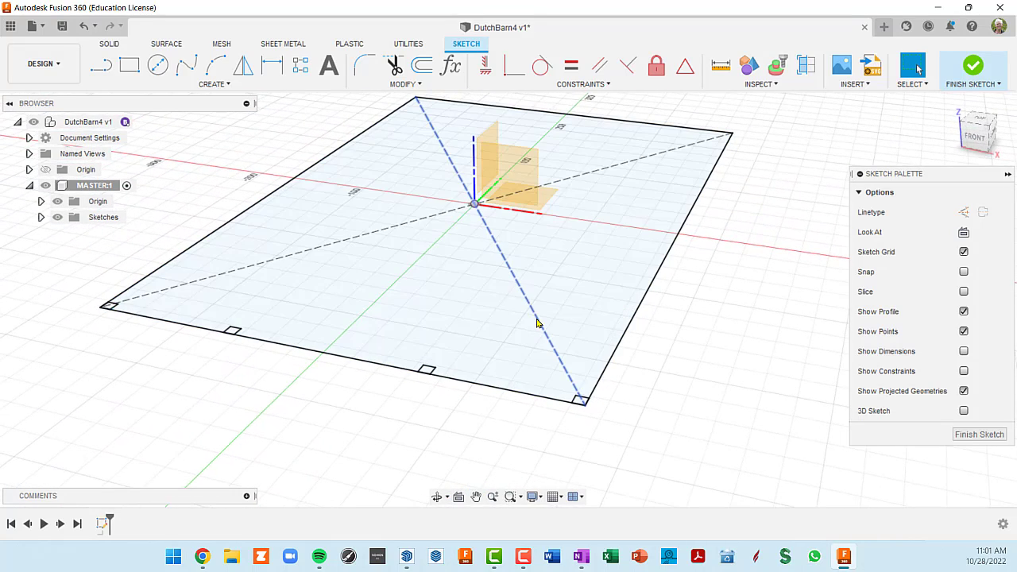
# Delete both dashed diagonal construction lines crossing the footprint rectangle
pyautogui.click(537, 323)
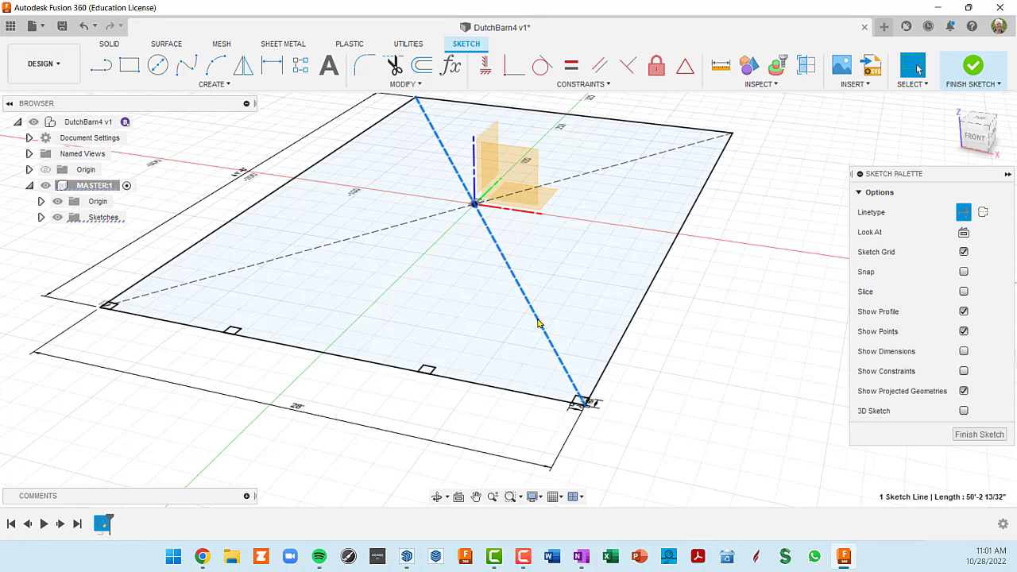
pyautogui.press('Delete')
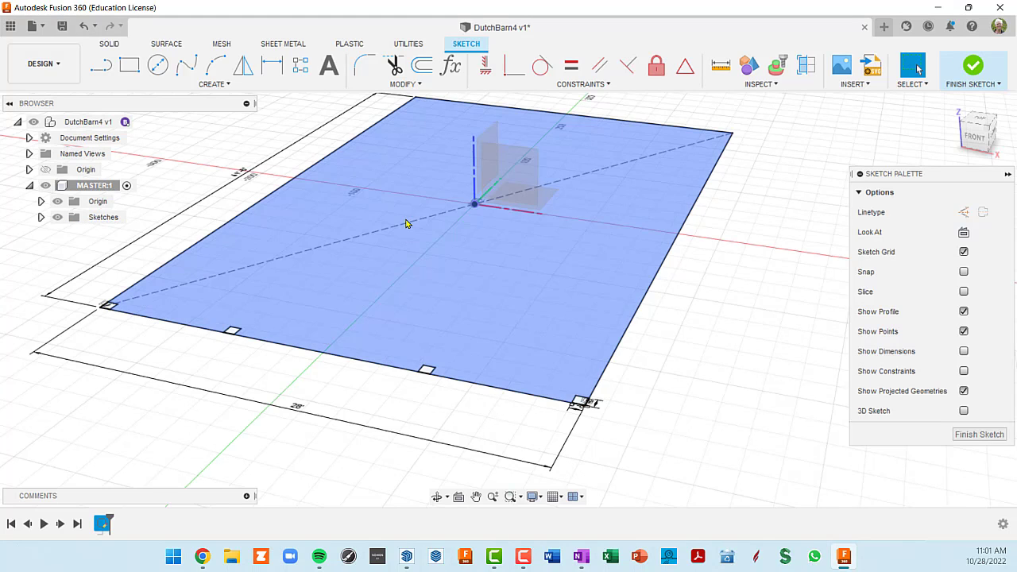
pyautogui.click(407, 224)
pyautogui.press('Delete')
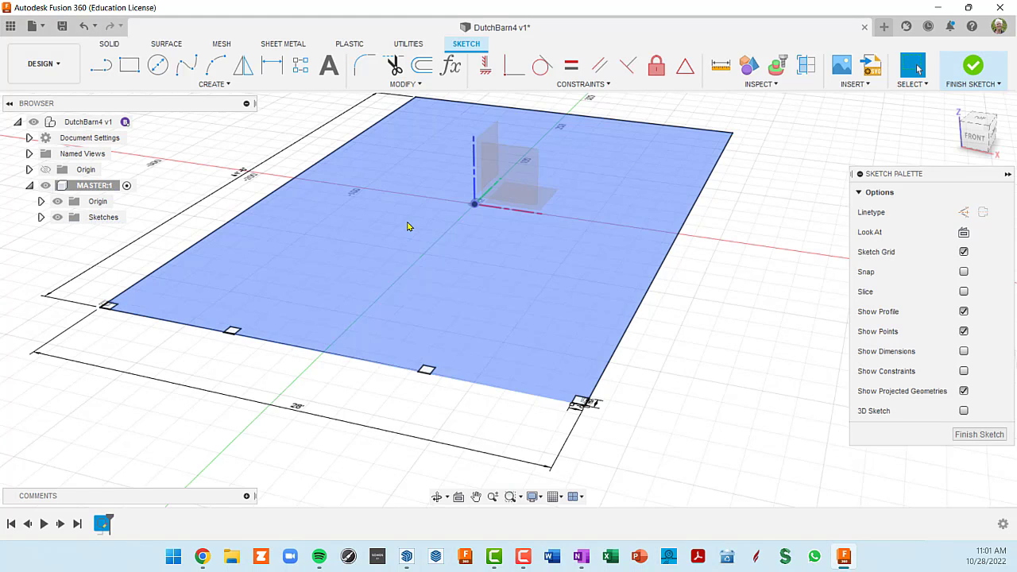
# Hide the dimensions that still show around the footprint and its corner post square by switching sketch dimensions on and off again
pyautogui.moveTo(614, 422)
pyautogui.keyDown('shift'); pyautogui.mouseDown(button='middle')
pyautogui.moveTo(627, 441)
pyautogui.moveTo(634, 430)
pyautogui.mouseUp(button='middle'); pyautogui.keyUp('shift')
pyautogui.moveTo(624, 367)
pyautogui.mouseDown(button='middle')
pyautogui.moveTo(553, 214)
pyautogui.moveTo(559, 251)
pyautogui.moveTo(543, 249)
pyautogui.moveTo(572, 266)
pyautogui.mouseUp(button='middle')
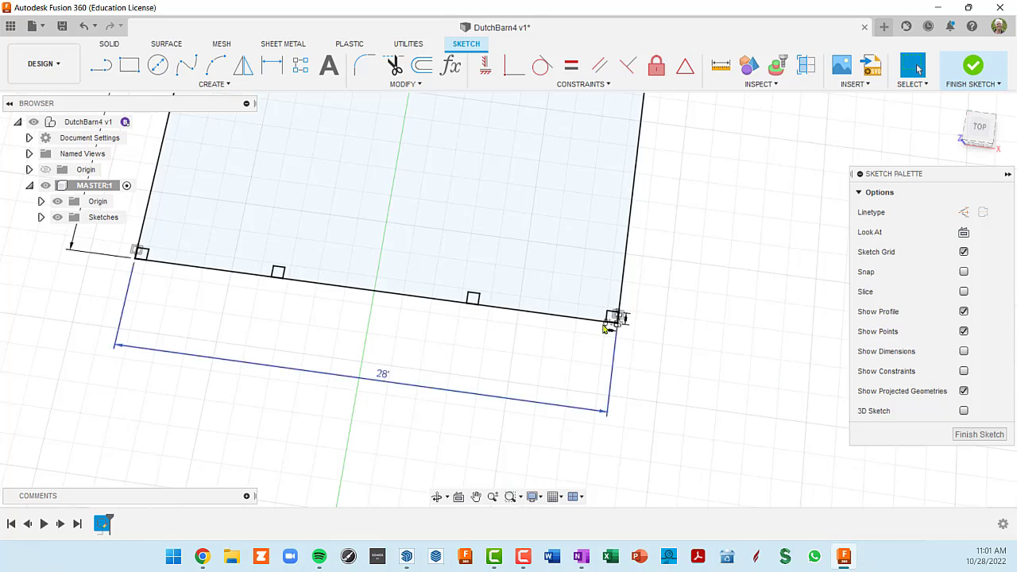
pyautogui.scroll(3, 567, 294)
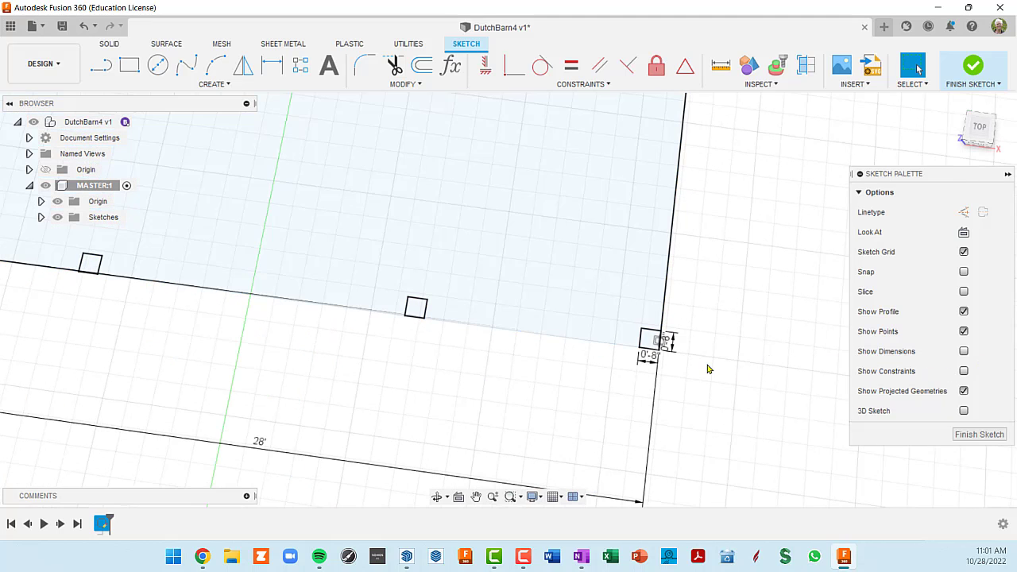
pyautogui.scroll(5, 699, 359)
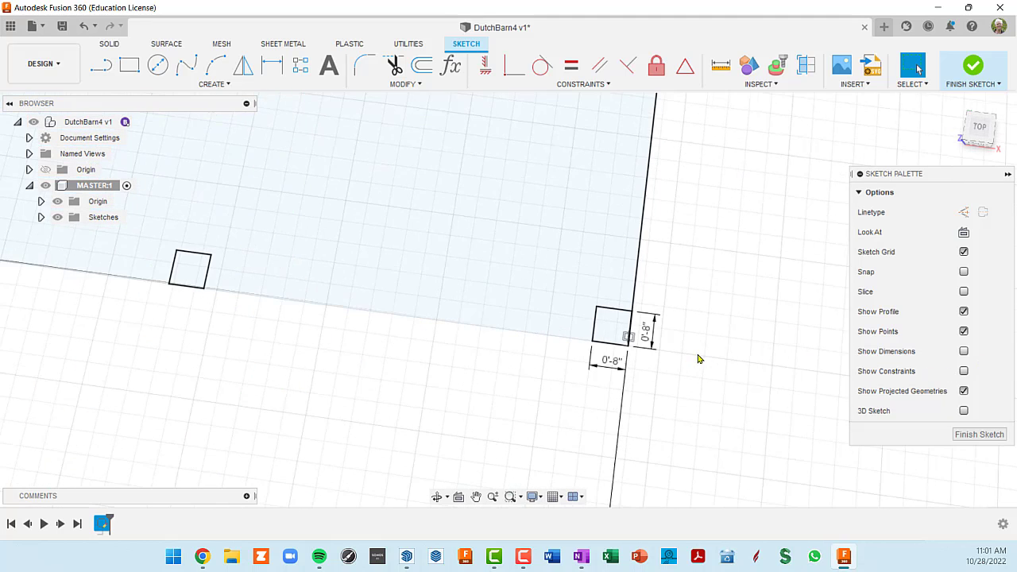
pyautogui.click(964, 351)
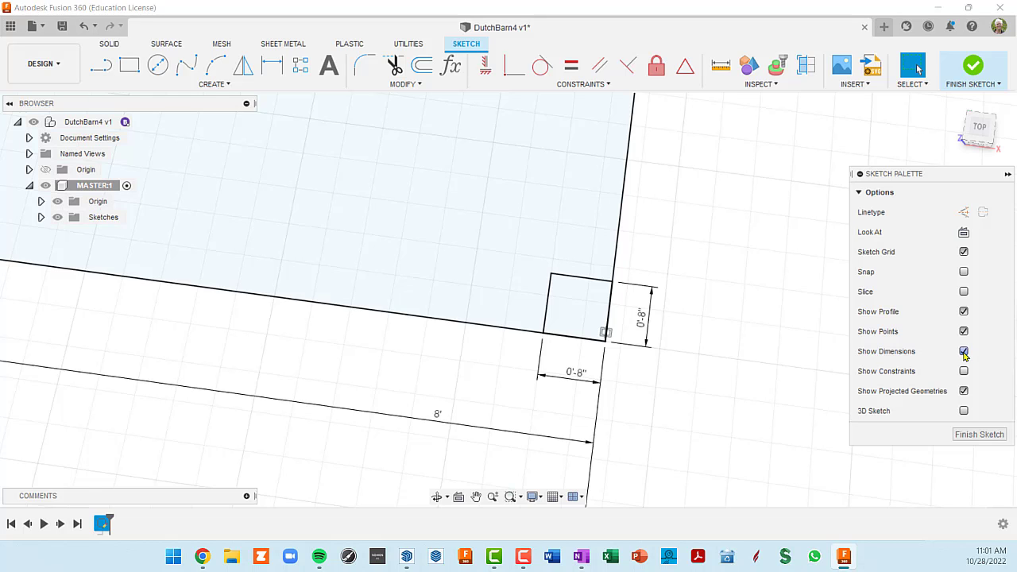
pyautogui.click(963, 351)
pyautogui.scroll(-5, 715, 396)
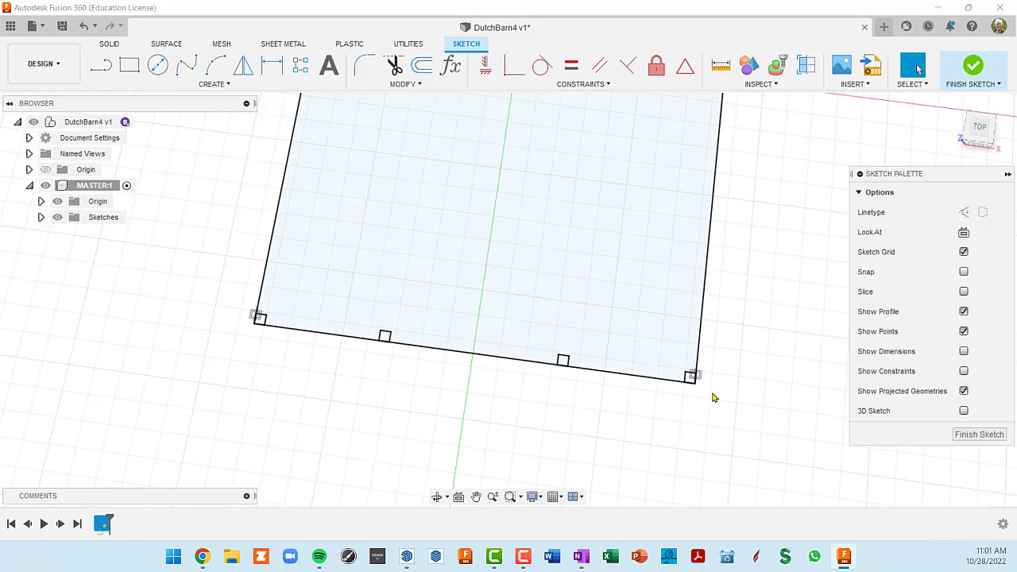
pyautogui.scroll(-5, 713, 397)
pyautogui.moveTo(567, 347)
pyautogui.keyDown('shift'); pyautogui.mouseDown(button='middle')
pyautogui.moveTo(565, 316)
pyautogui.moveTo(552, 302)
pyautogui.moveTo(732, 323)
pyautogui.mouseUp(button='middle'); pyautogui.keyUp('shift')
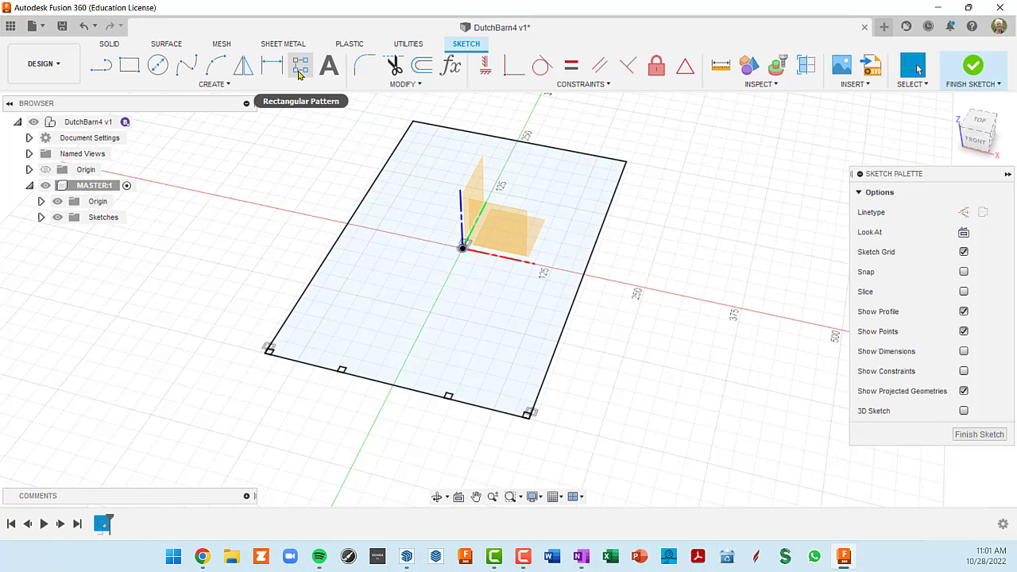
pyautogui.click(226, 84)
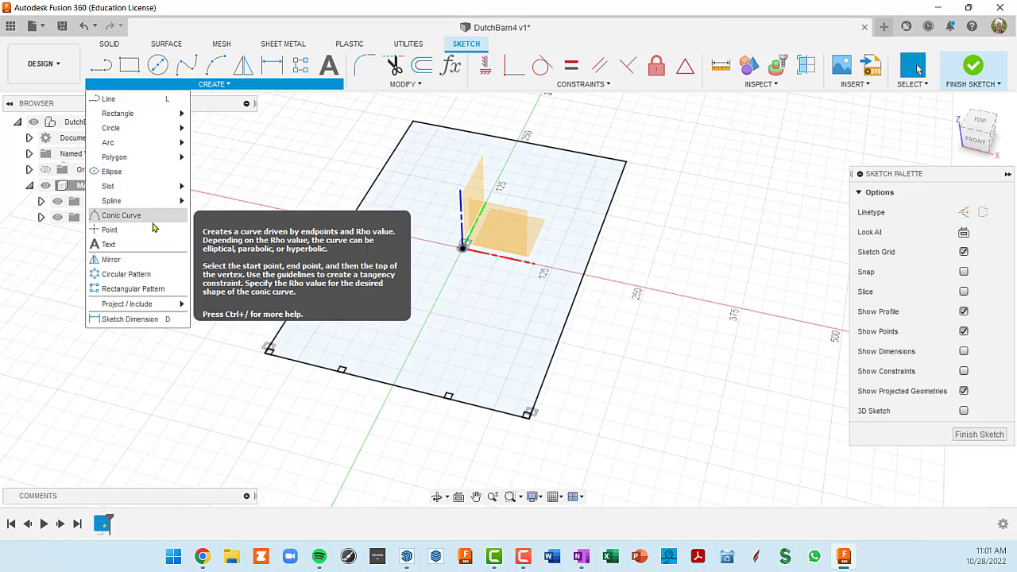
pyautogui.click(180, 290)
pyautogui.click(237, 291)
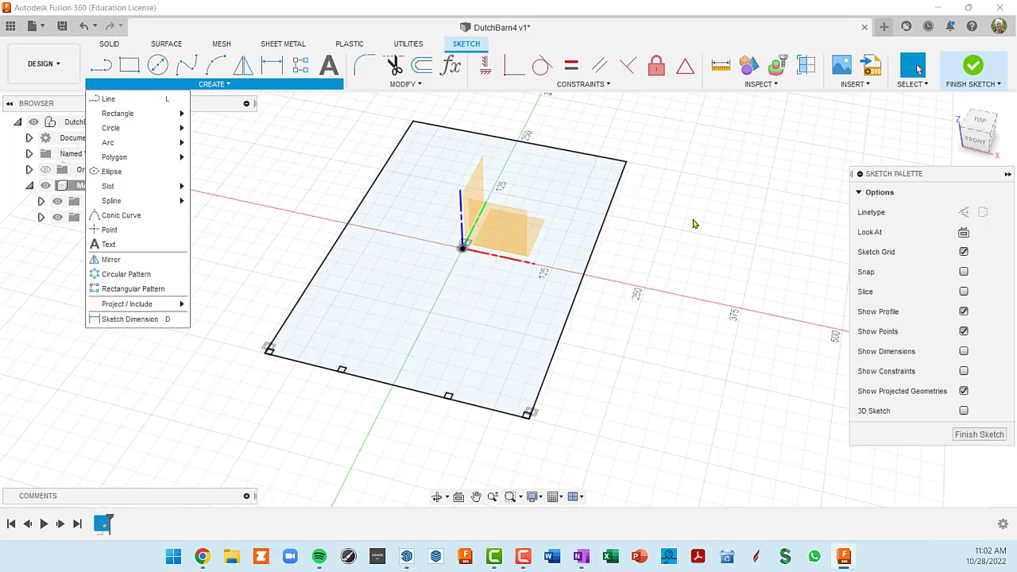
# Start a rectangular sketch pattern with the original corner post square and its neighbouring square on the 28' edge as objects
pyautogui.click(302, 64)
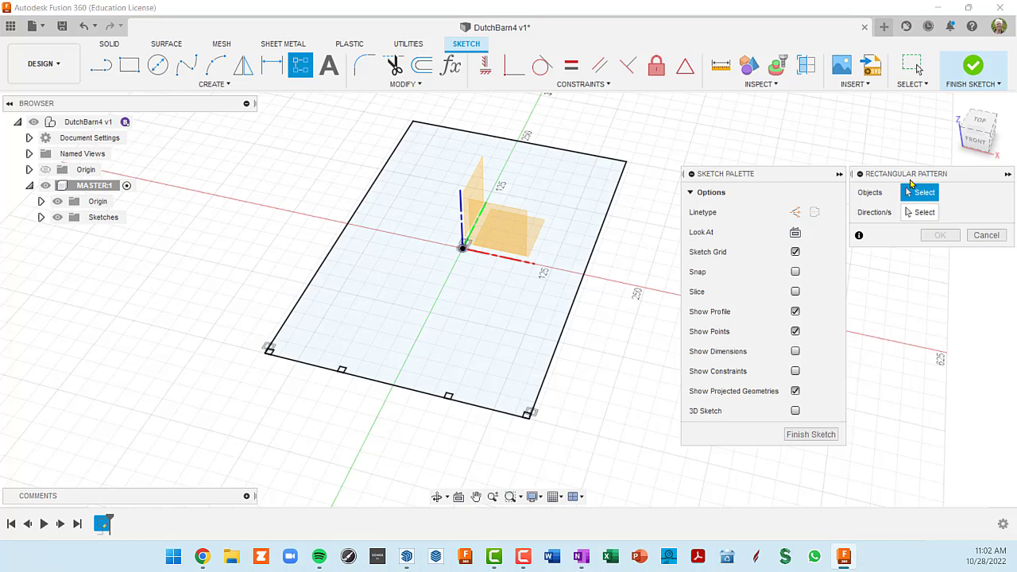
pyautogui.scroll(4, 475, 425)
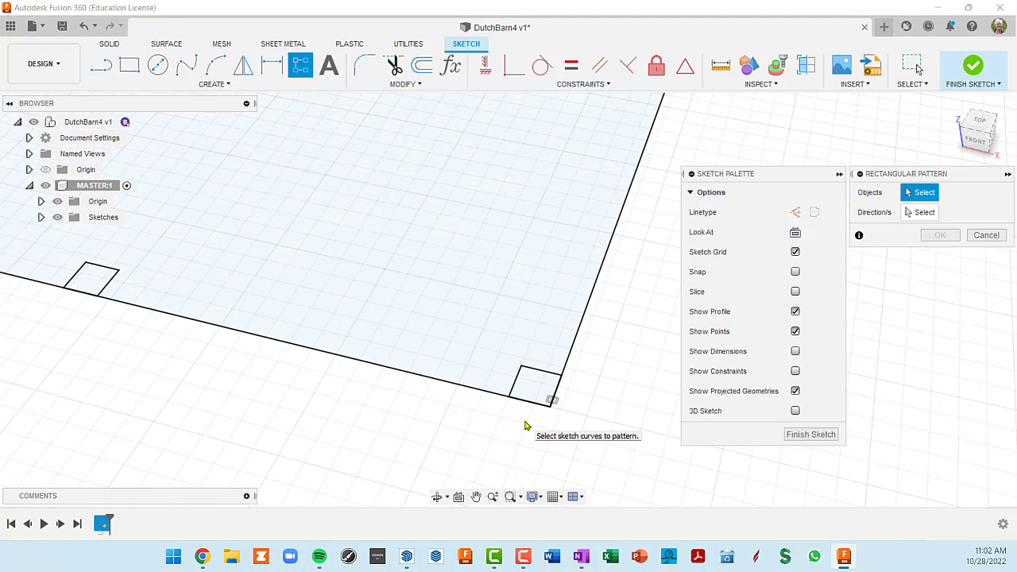
pyautogui.scroll(4, 526, 421)
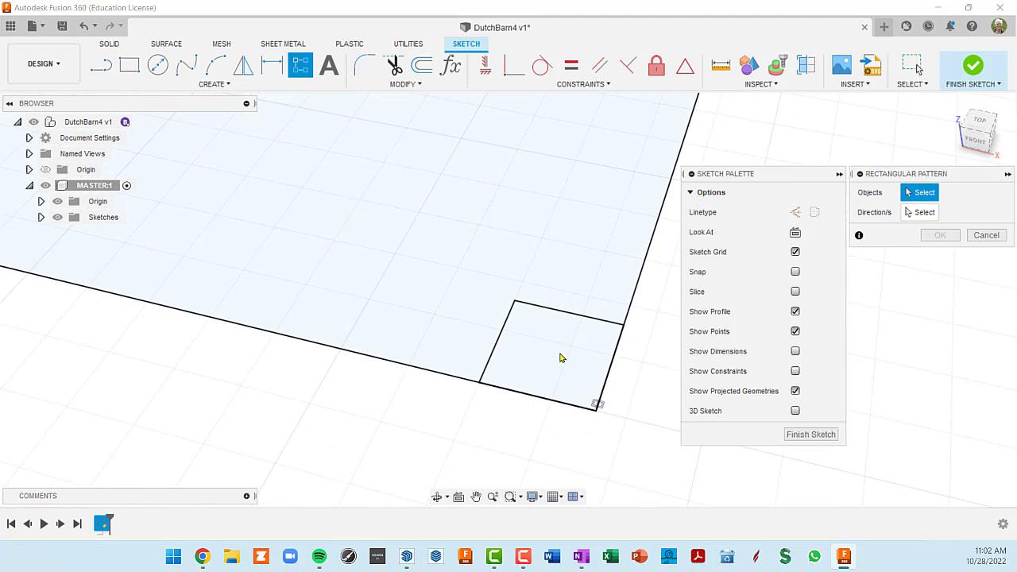
pyautogui.doubleClick(568, 313)
pyautogui.scroll(-6, 541, 330)
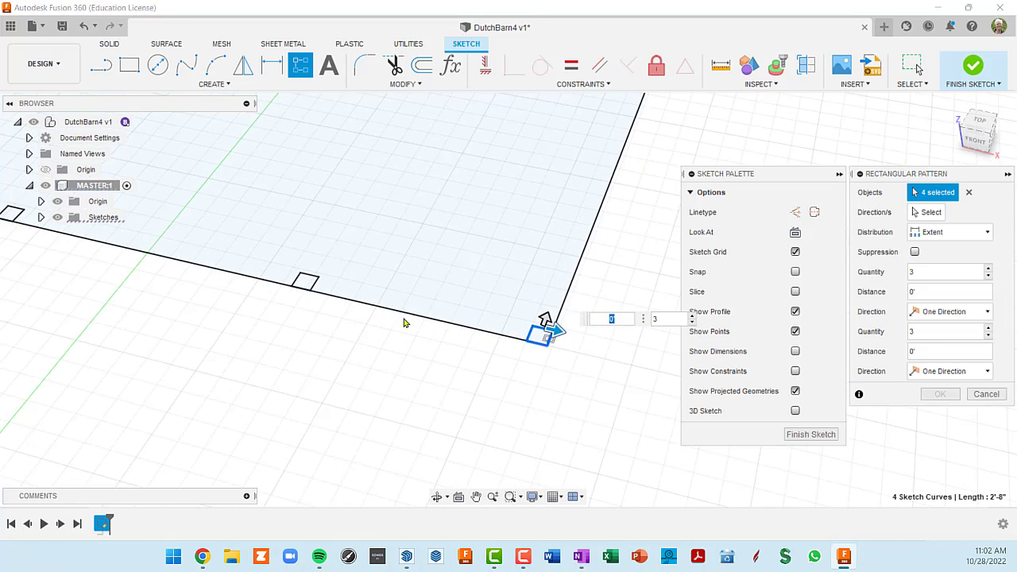
pyautogui.moveTo(409, 289); pyautogui.dragTo(577, 327, button='middle')
pyautogui.scroll(5, 467, 325)
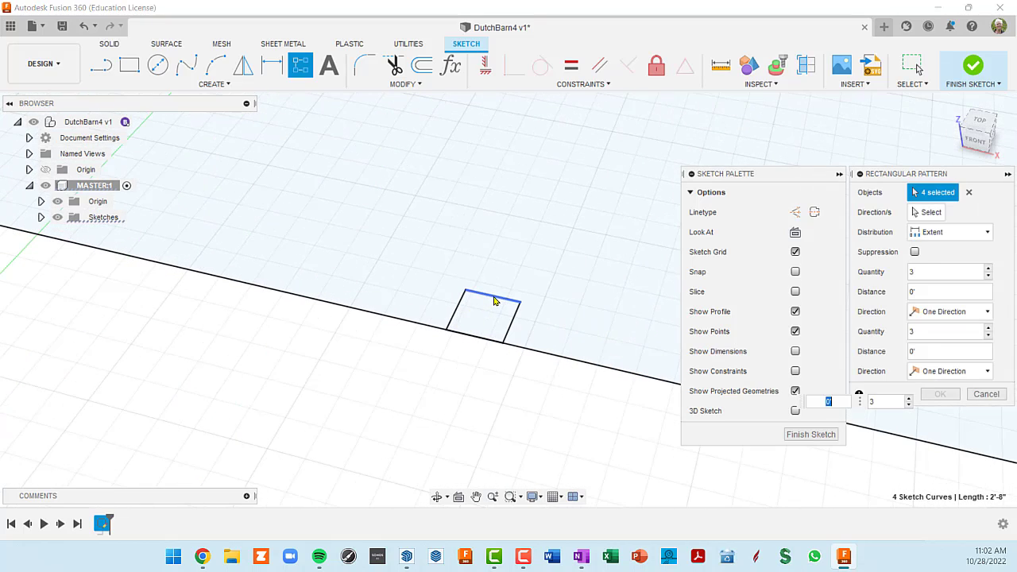
pyautogui.doubleClick(493, 301)
# Add the two mirrored post squares on the other half of the 28' edge to the pattern's objects
pyautogui.scroll(-6, 469, 284)
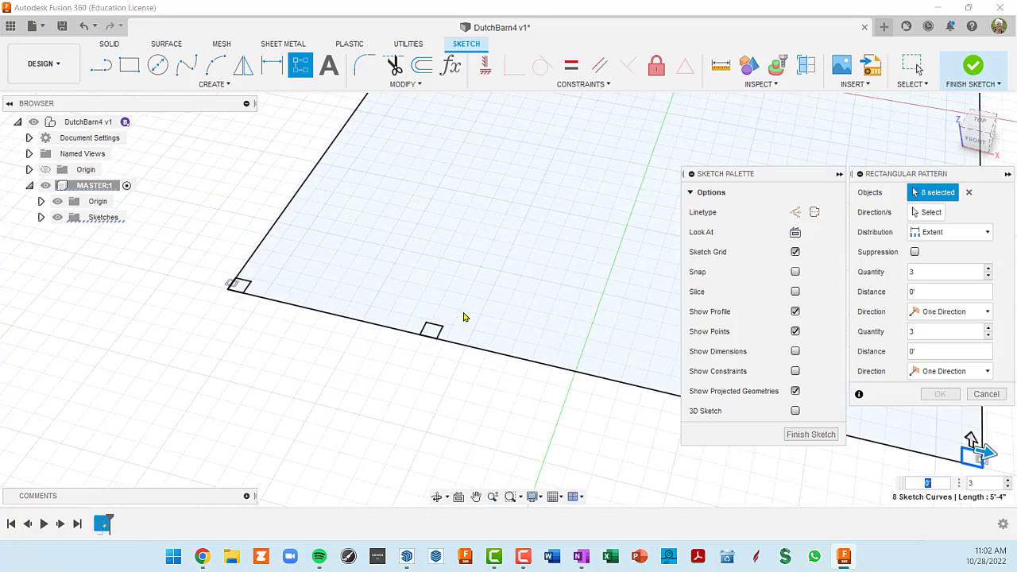
pyautogui.scroll(5, 433, 332)
pyautogui.doubleClick(415, 342)
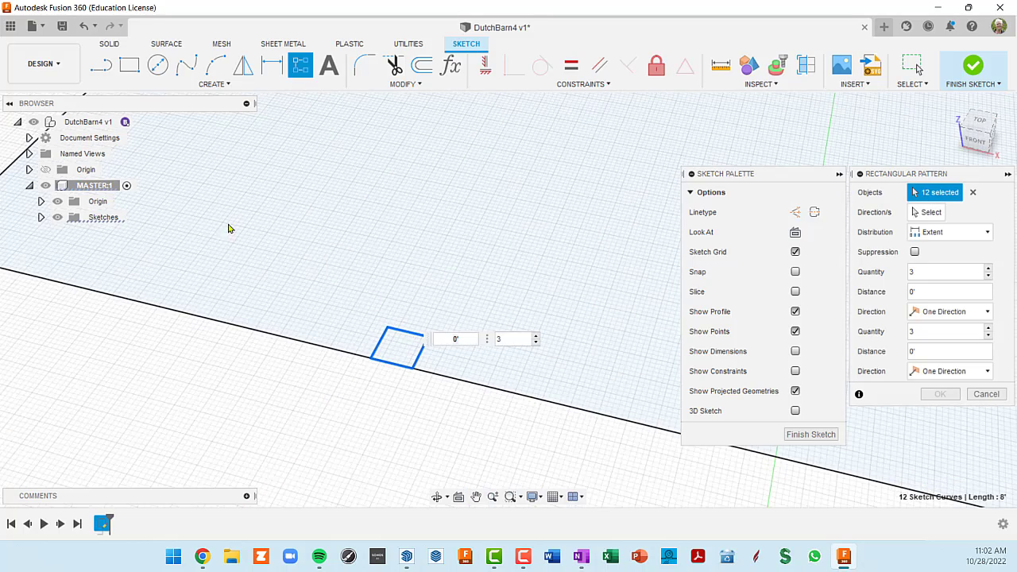
pyautogui.scroll(-4, 238, 232)
pyautogui.scroll(6, 313, 257)
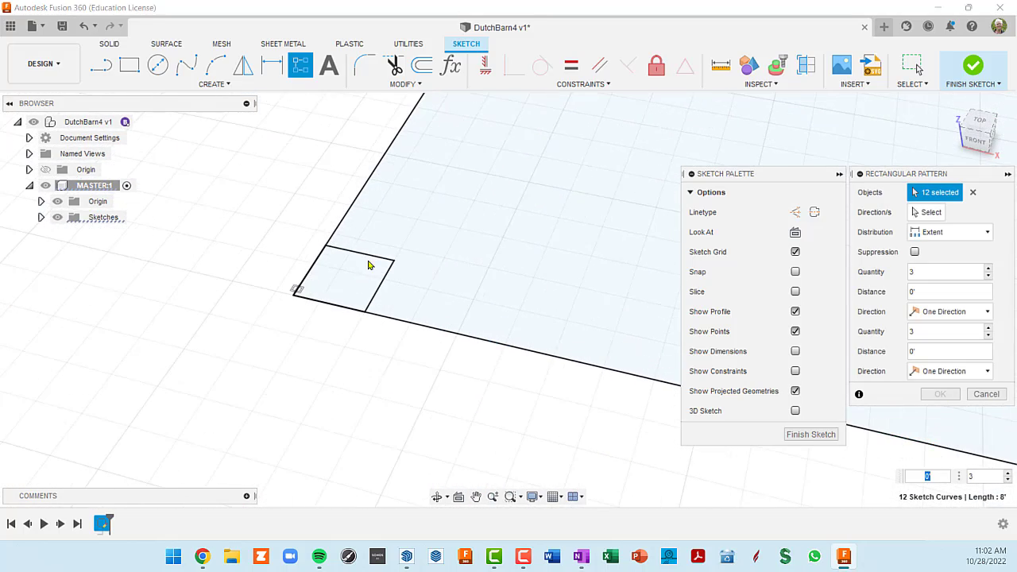
pyautogui.doubleClick(368, 265)
pyautogui.scroll(-5, 341, 284)
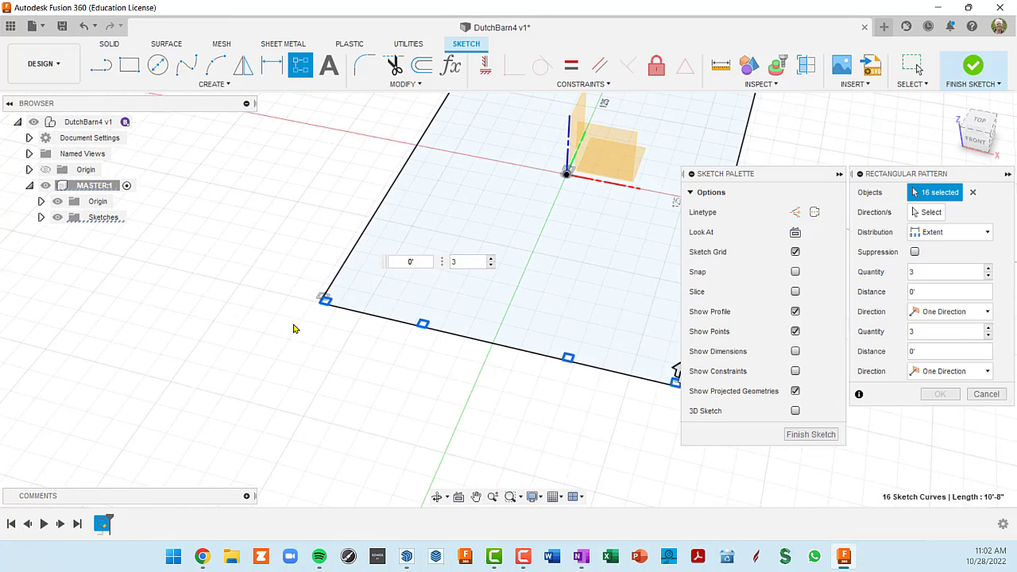
# Set the footprint's 41'-8" edge adjoining the original corner post square as the direction of the rectangular pattern
pyautogui.moveTo(627, 349)
pyautogui.mouseDown(button='middle')
pyautogui.moveTo(543, 309)
pyautogui.moveTo(432, 294)
pyautogui.mouseUp(button='middle')
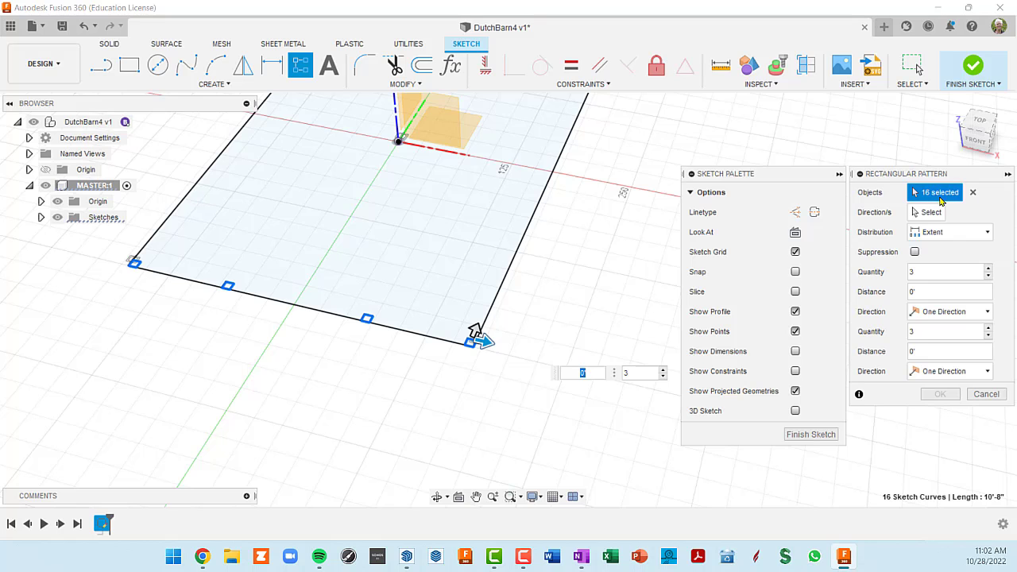
pyautogui.keyDown('shift'); pyautogui.moveTo(657, 310); pyautogui.dragTo(635, 298, button='middle'); pyautogui.keyUp('shift')
pyautogui.scroll(5, 432, 353)
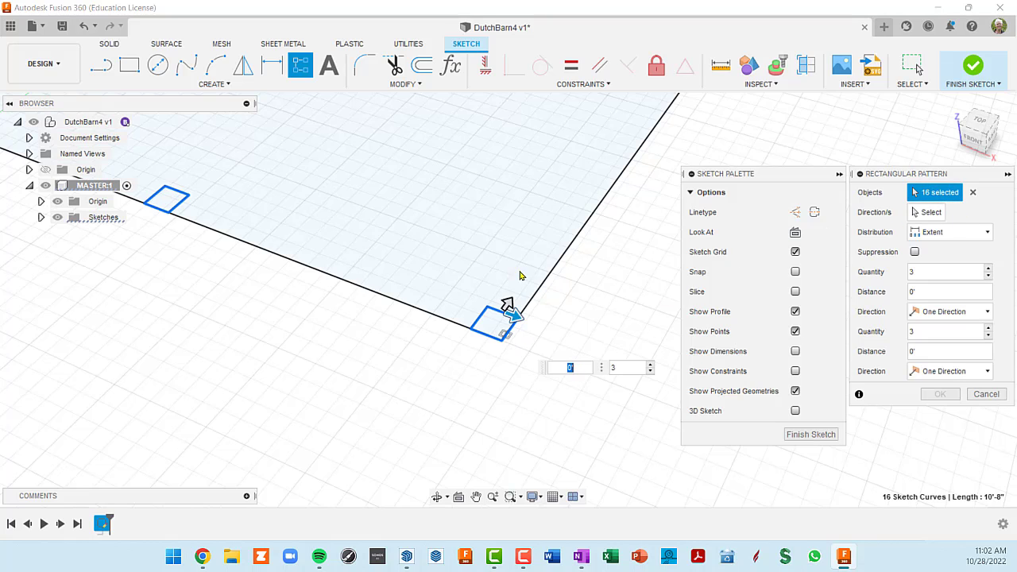
pyautogui.moveTo(659, 293)
pyautogui.mouseDown(button='middle')
pyautogui.moveTo(628, 286)
pyautogui.moveTo(604, 343)
pyautogui.moveTo(511, 302)
pyautogui.mouseUp(button='middle')
pyautogui.scroll(-7, 595, 342)
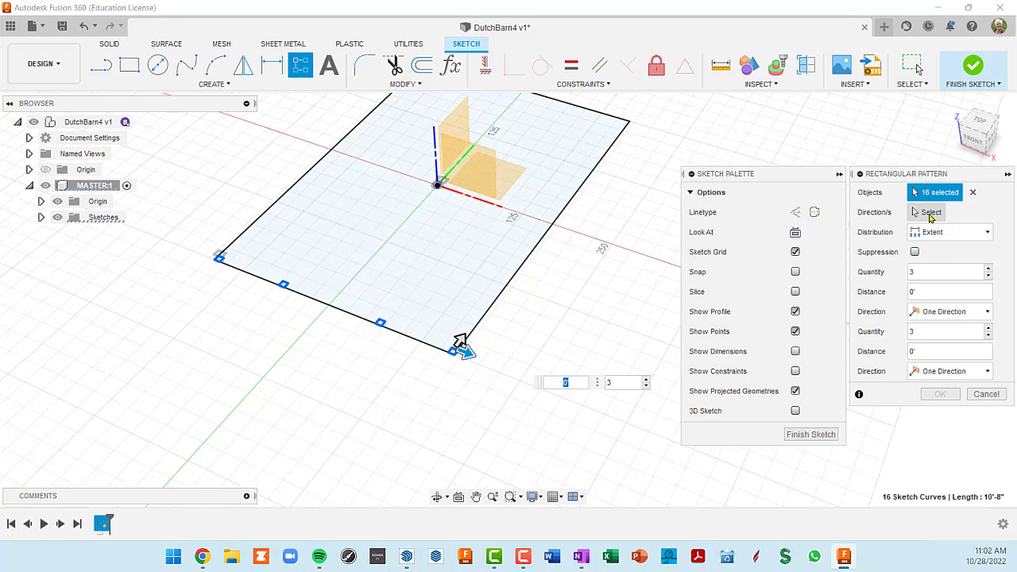
pyautogui.click(930, 213)
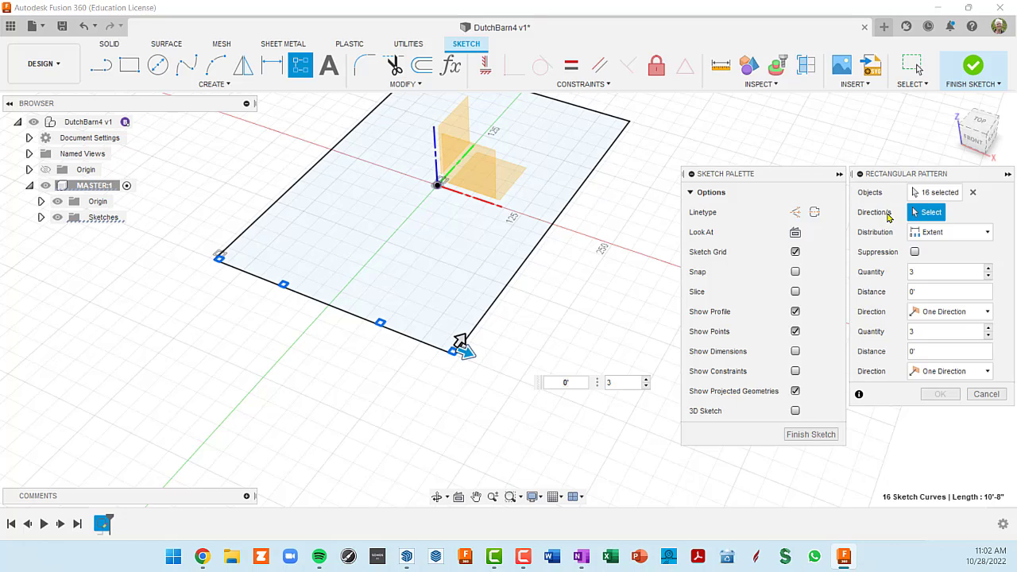
pyautogui.click(522, 271)
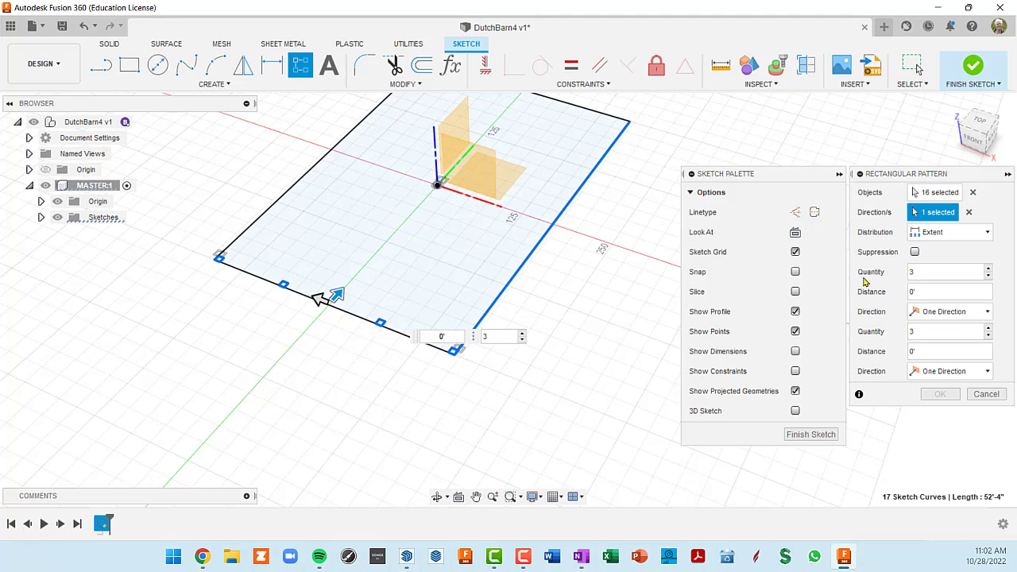
# Keep the rectangular pattern's distribution at Extent and set its quantity along the long edge to 4
pyautogui.click(989, 232)
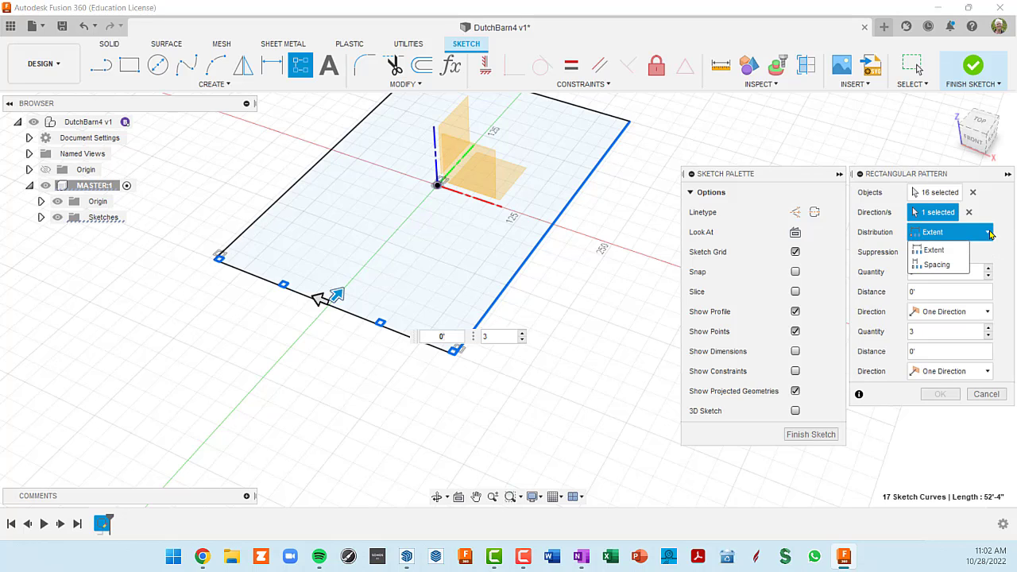
pyautogui.click(950, 235)
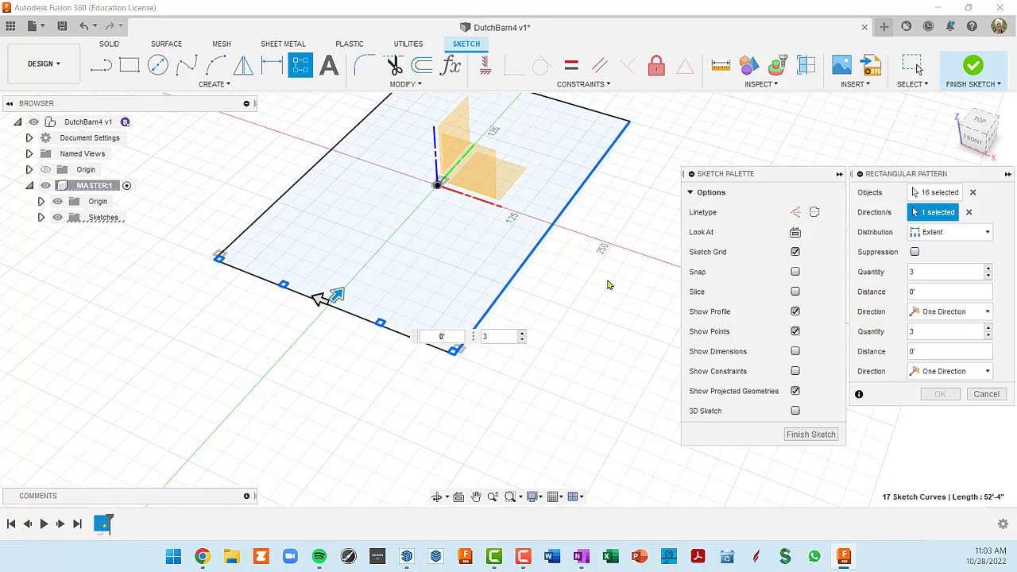
pyautogui.click(989, 268)
# Stretch the pattern freehand along the footprint's long edge to an extent of about 34'-10"
pyautogui.moveTo(338, 296); pyautogui.dragTo(418, 204)
pyautogui.scroll(2, 450, 248)
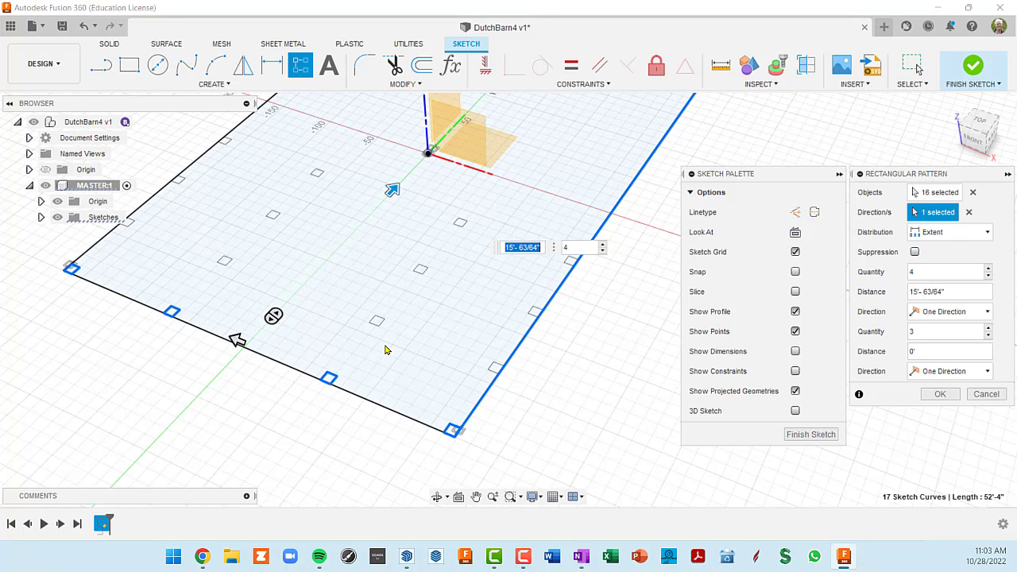
pyautogui.moveTo(465, 271); pyautogui.dragTo(406, 293, button='middle')
pyautogui.scroll(-3, 405, 294)
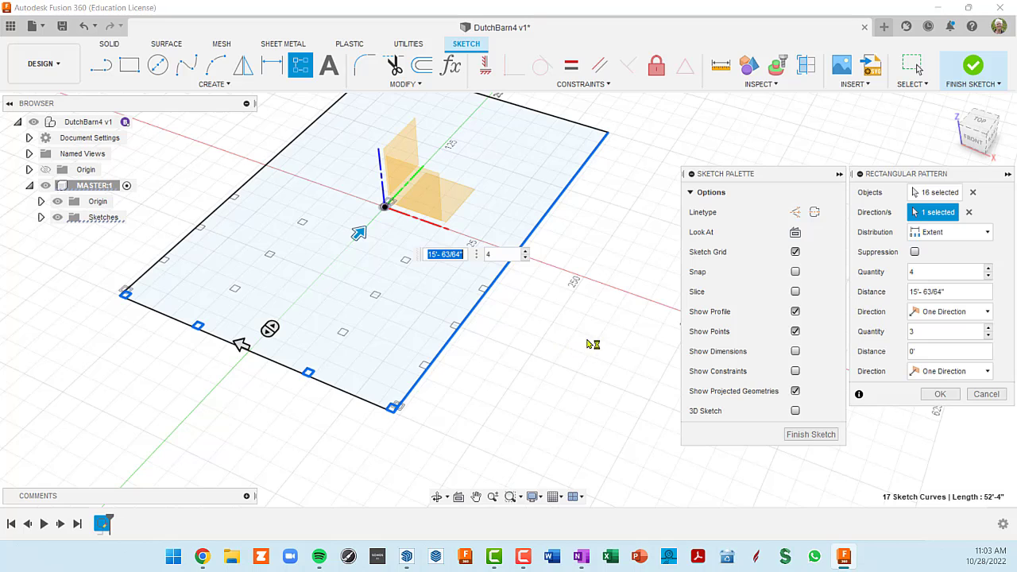
pyautogui.press('Tab')
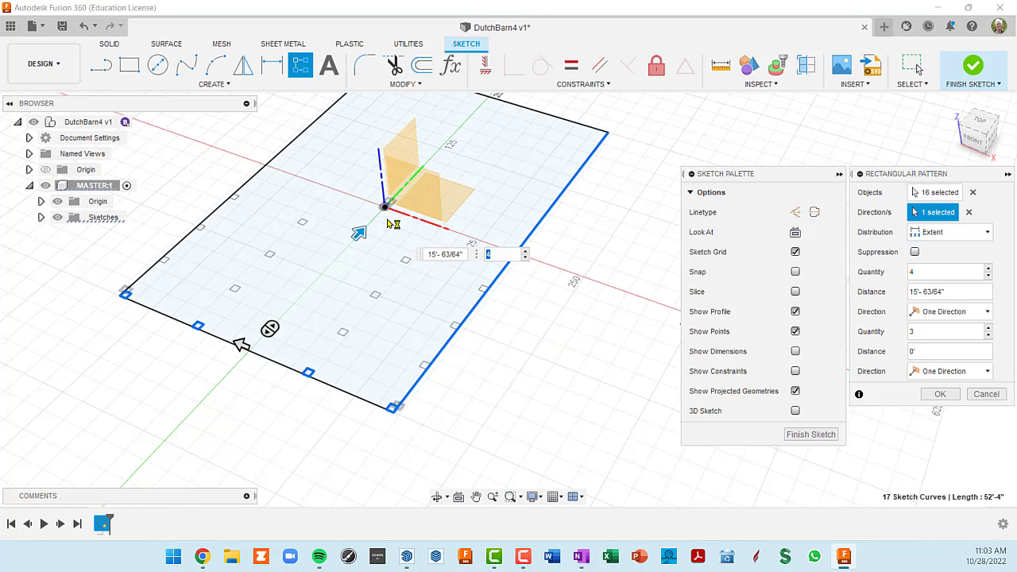
pyautogui.moveTo(364, 234); pyautogui.dragTo(490, 142)
pyautogui.scroll(3, 577, 174)
pyautogui.moveTo(578, 175); pyautogui.dragTo(527, 283, button='middle')
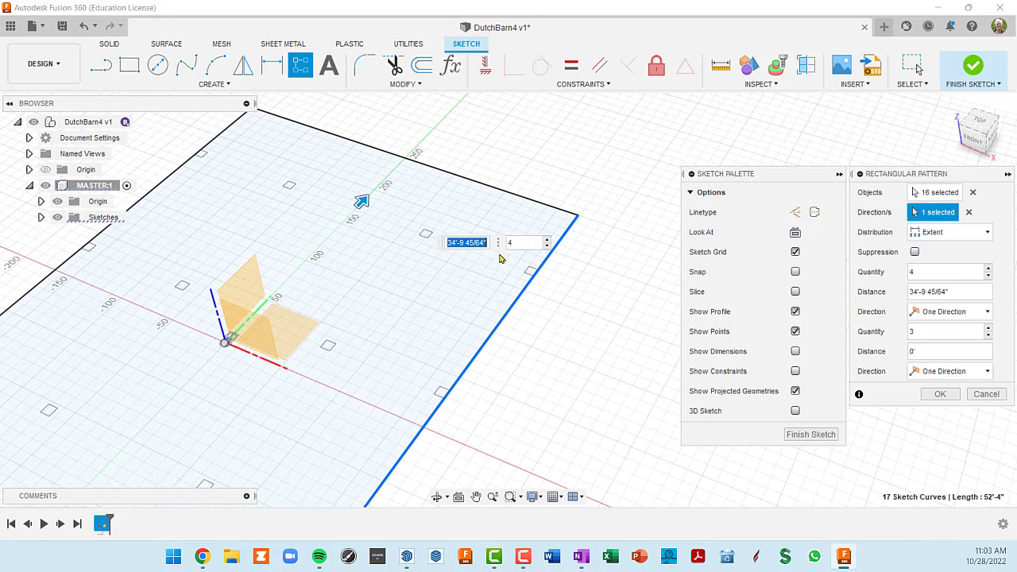
# Set the pattern's distance to 41'-8" and check the last row of squares against the footprint's far corner
pyautogui.click(459, 243)
pyautogui.hotkey('ctrl', 'a')
pyautogui.write('41')
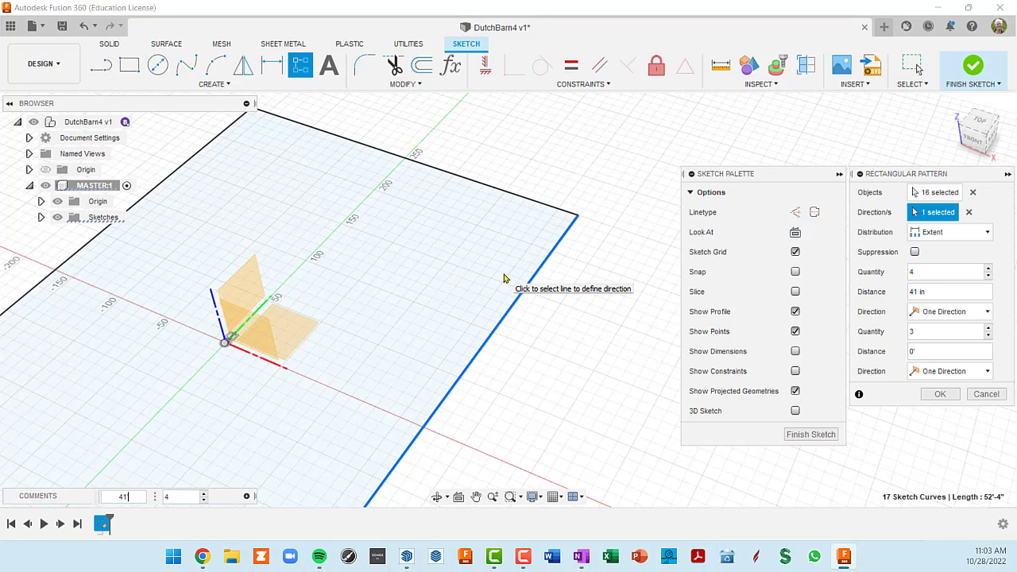
pyautogui.press('Tab')
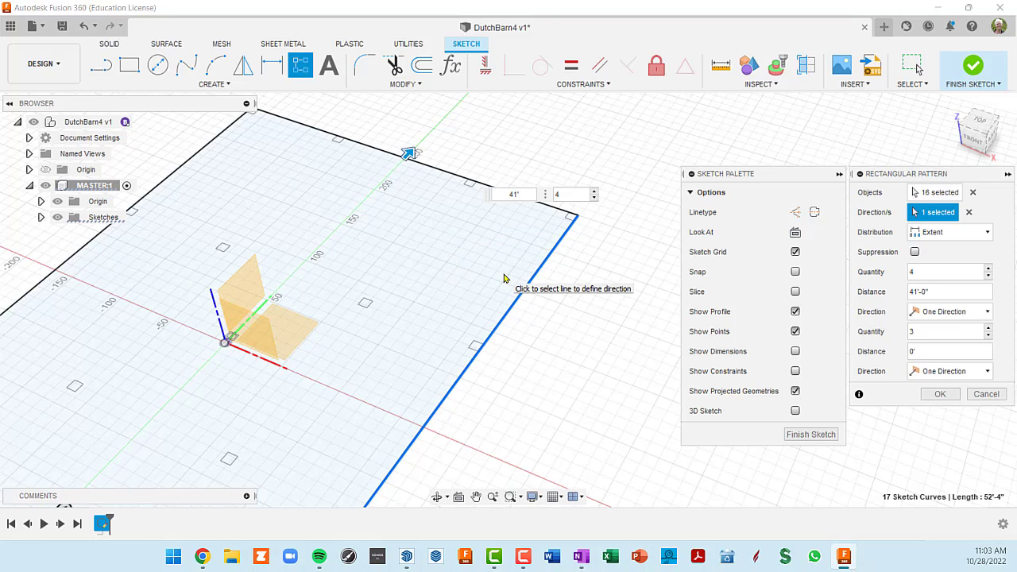
pyautogui.write('8"')
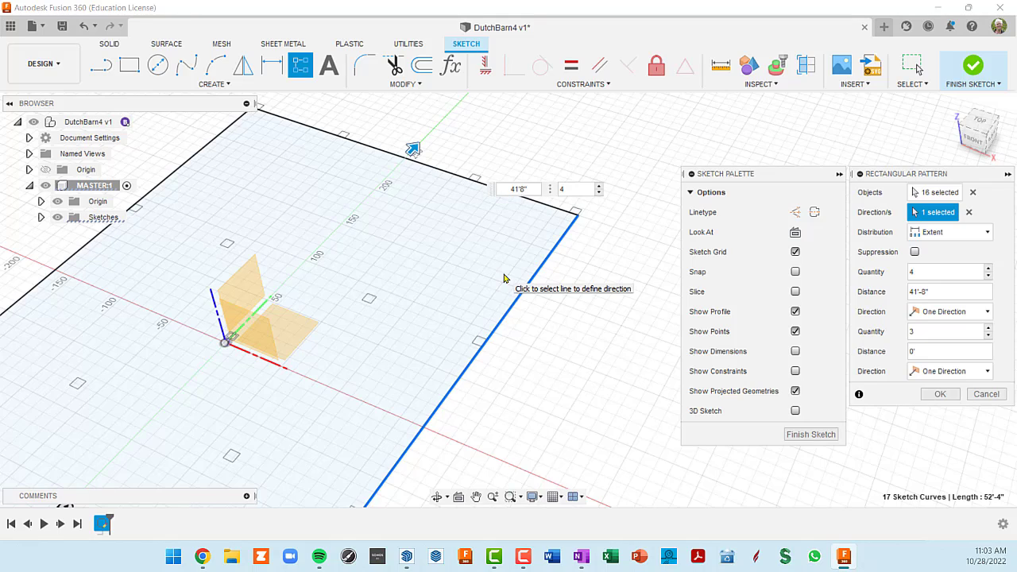
pyautogui.scroll(2, 567, 250)
pyautogui.moveTo(582, 215); pyautogui.dragTo(506, 263, button='middle')
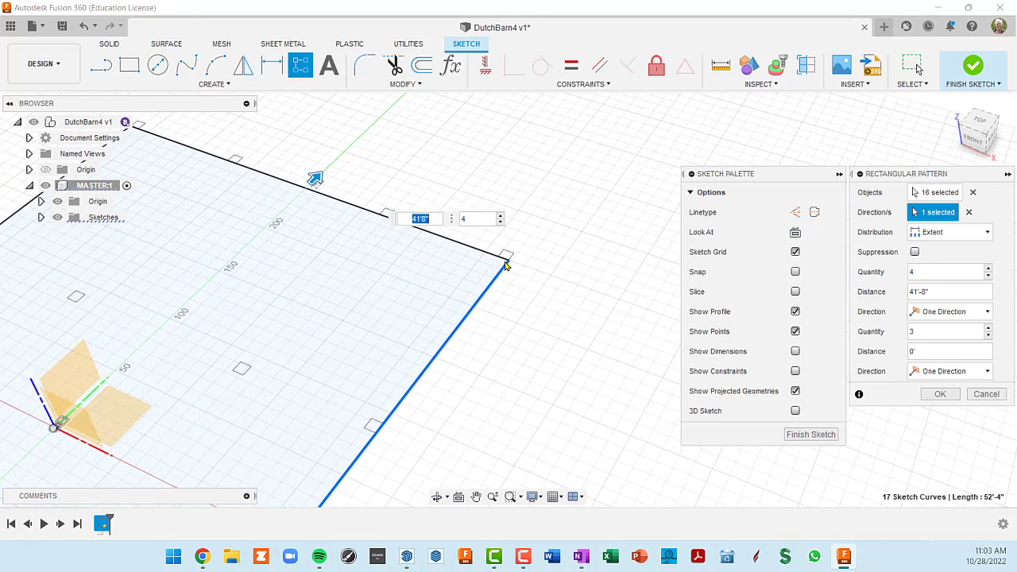
pyautogui.scroll(3, 505, 263)
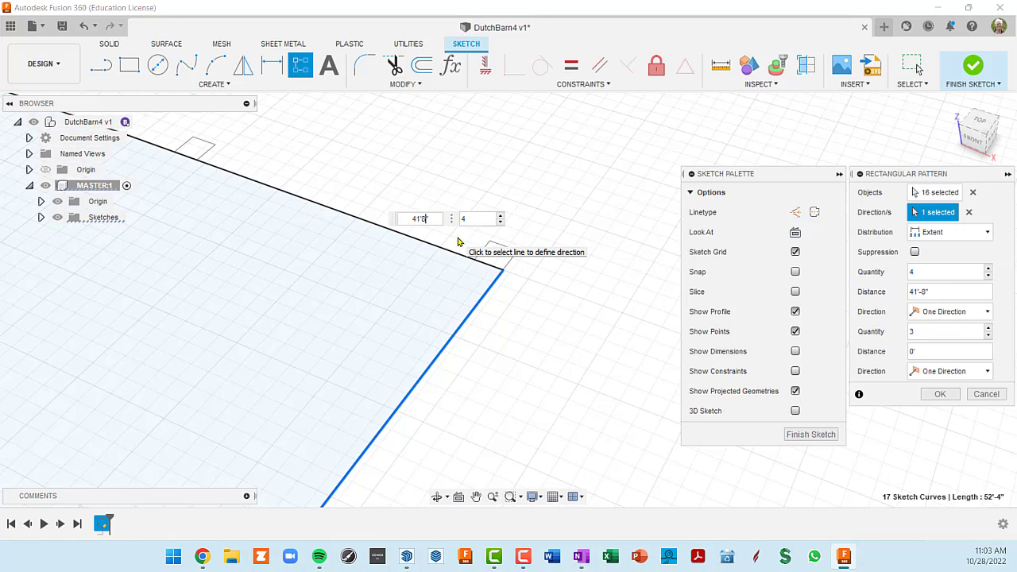
# Set the pattern's distance to 41' and complete the rectangular pattern of post squares
pyautogui.write("'")
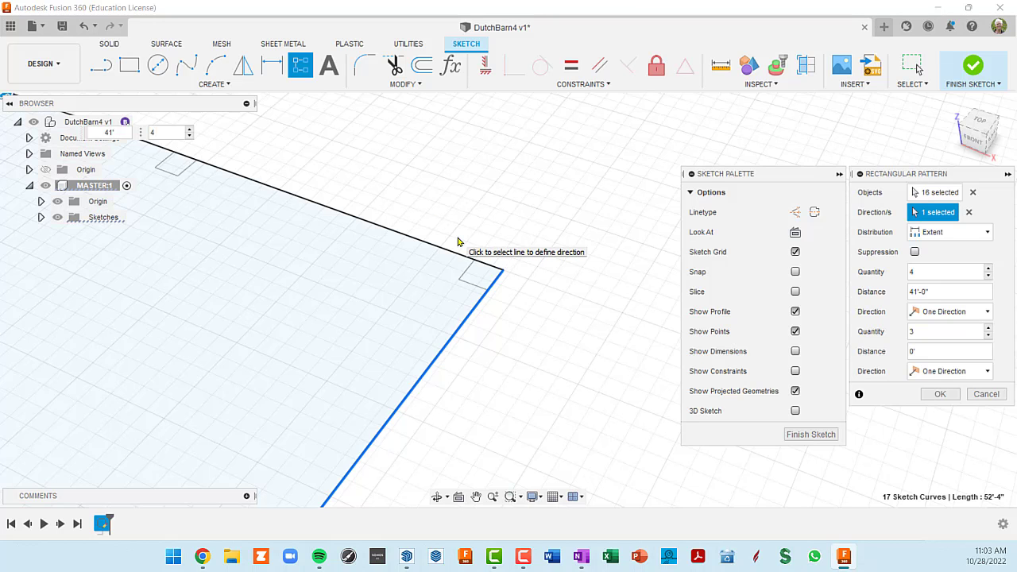
pyautogui.scroll(-6, 576, 190)
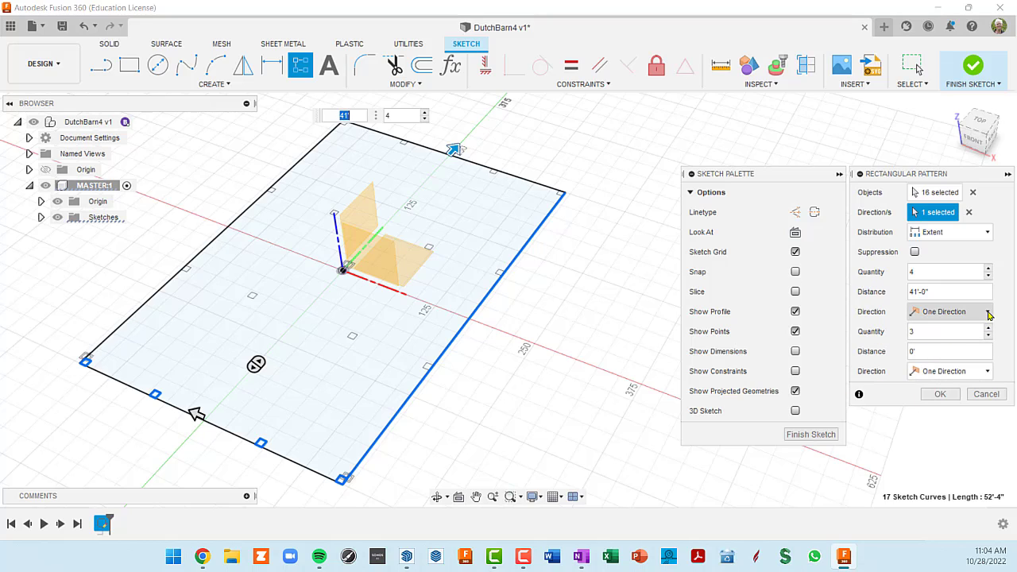
pyautogui.click(939, 394)
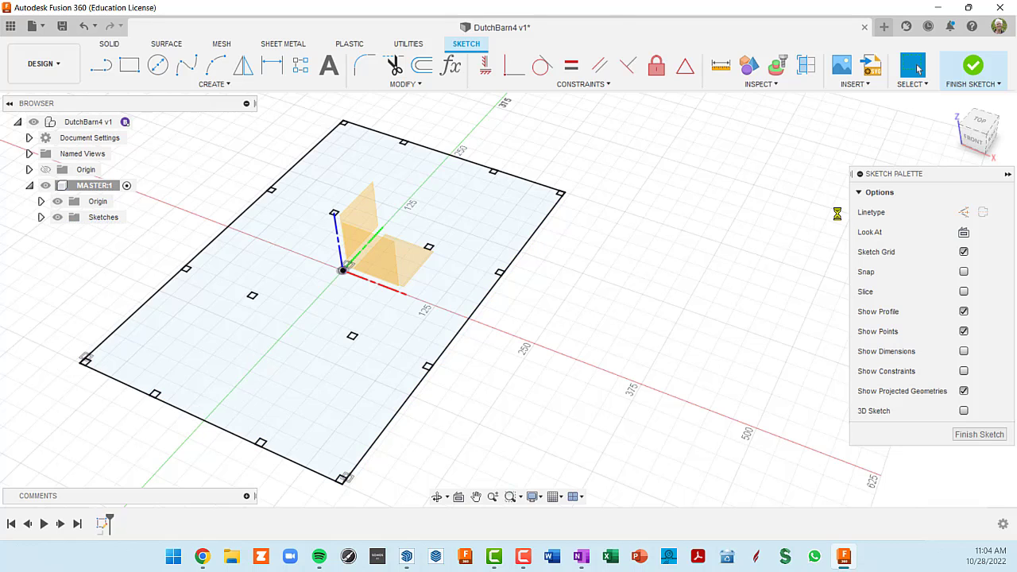
# View the patterned sketch straight from the top and hide the MASTER component's origin
pyautogui.click(982, 122)
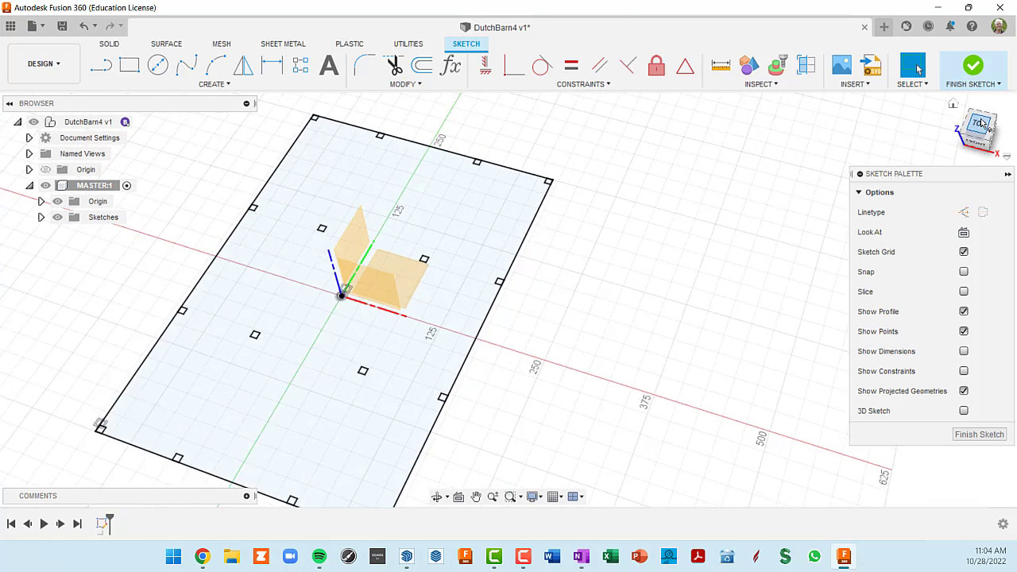
pyautogui.moveTo(604, 299); pyautogui.dragTo(634, 226, button='middle')
pyautogui.click(396, 273)
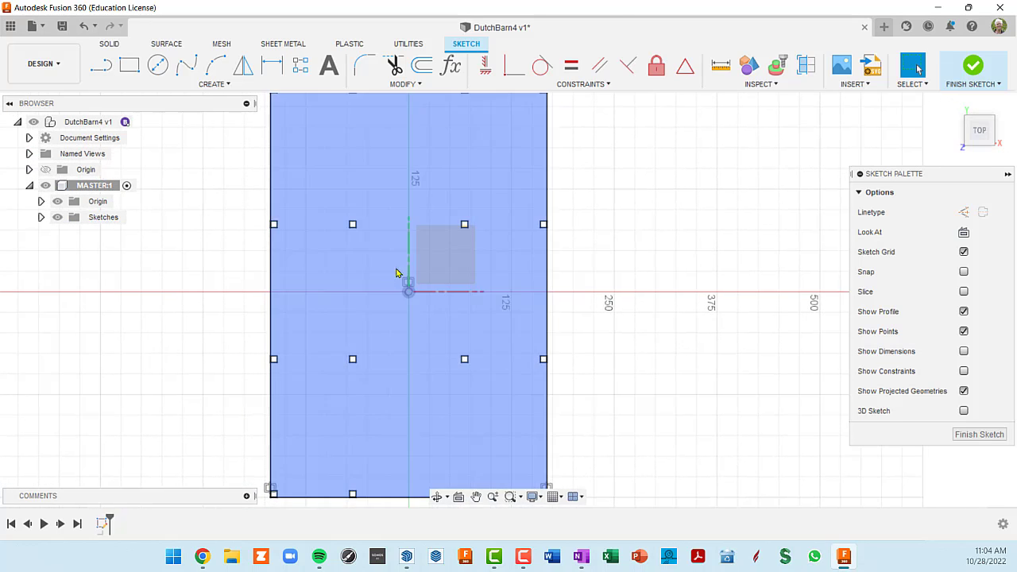
pyautogui.click(58, 203)
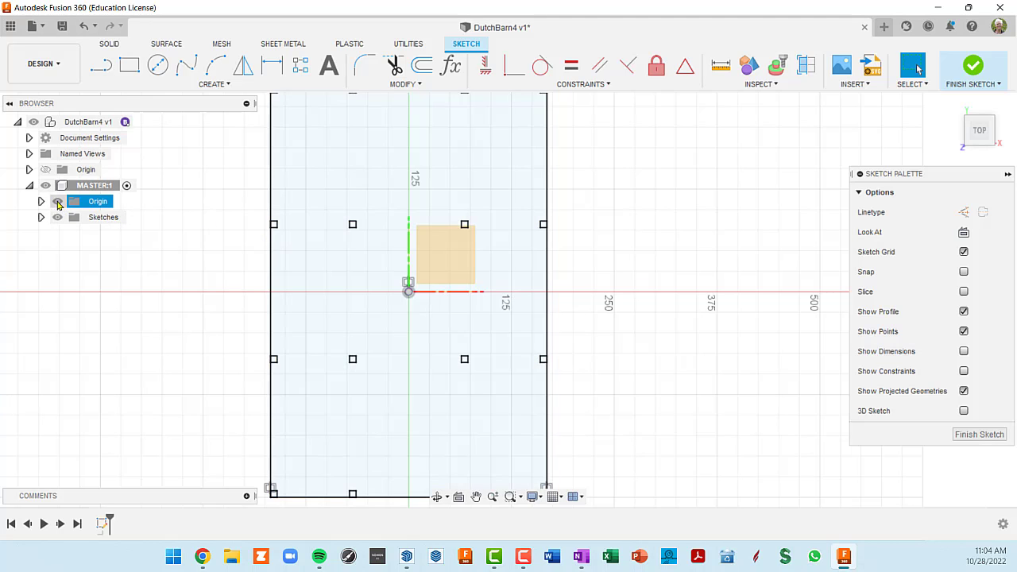
pyautogui.click(58, 203)
pyautogui.scroll(-3, 501, 350)
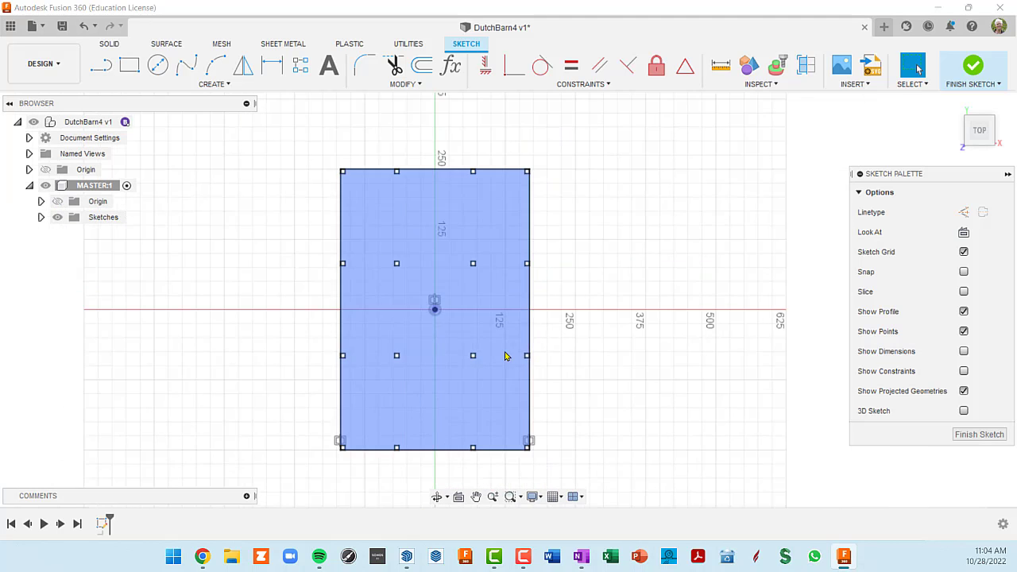
pyautogui.moveTo(581, 350); pyautogui.dragTo(598, 320, button='middle')
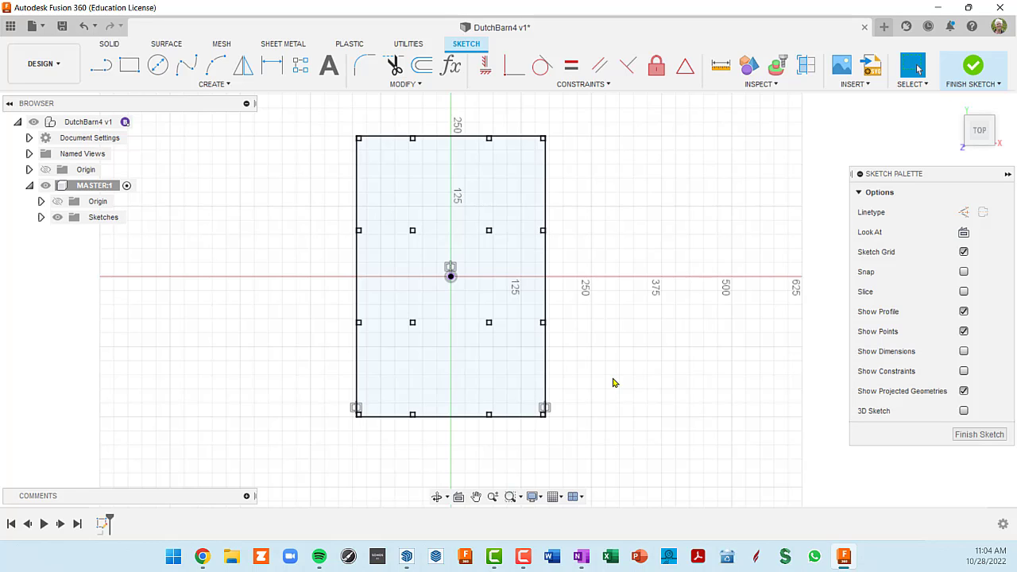
# Measure the distance from the corner-facing side of an inner post square on the 28' edge to the adjacent long footprint edge
pyautogui.press('i')
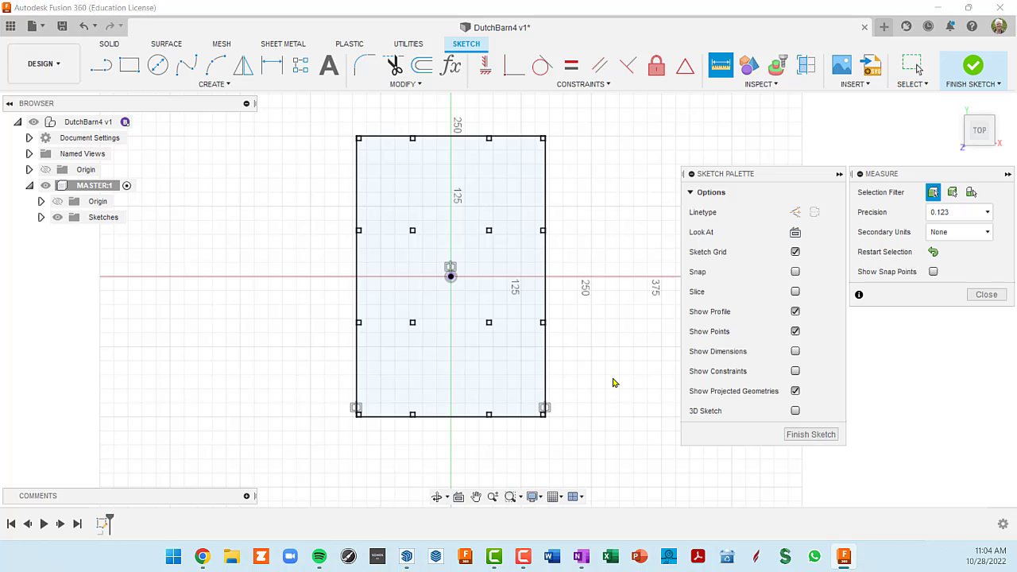
pyautogui.click(478, 376)
pyautogui.scroll(5, 450, 343)
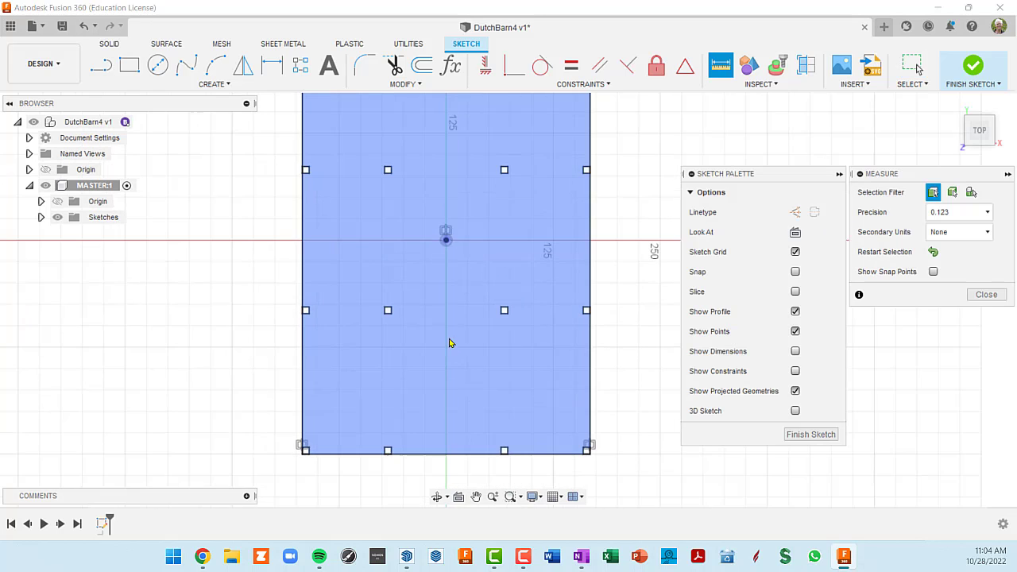
pyautogui.scroll(-3, 399, 322)
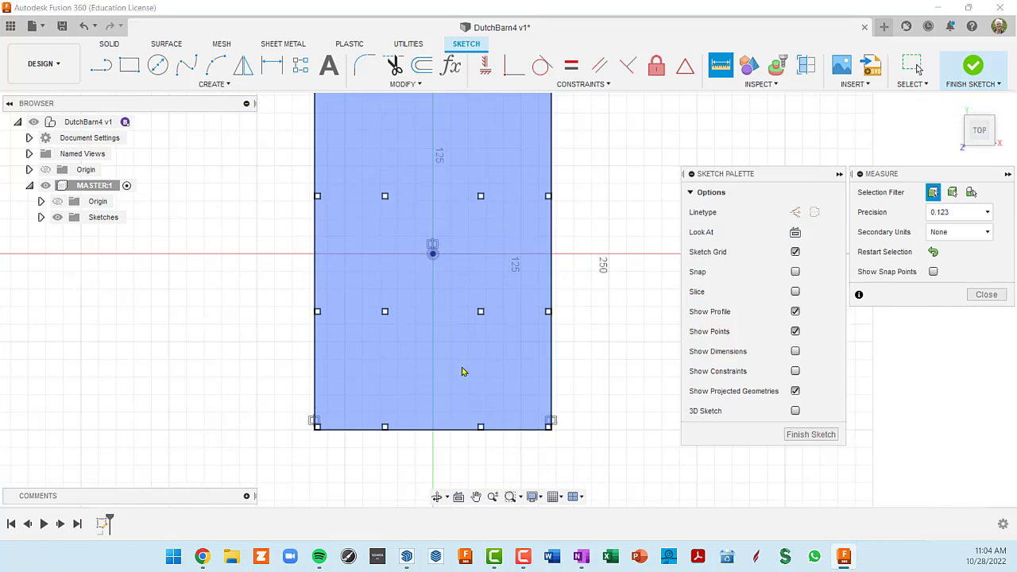
pyautogui.moveTo(509, 376); pyautogui.dragTo(426, 280, button='middle')
pyautogui.scroll(3, 407, 350)
pyautogui.scroll(2, 408, 347)
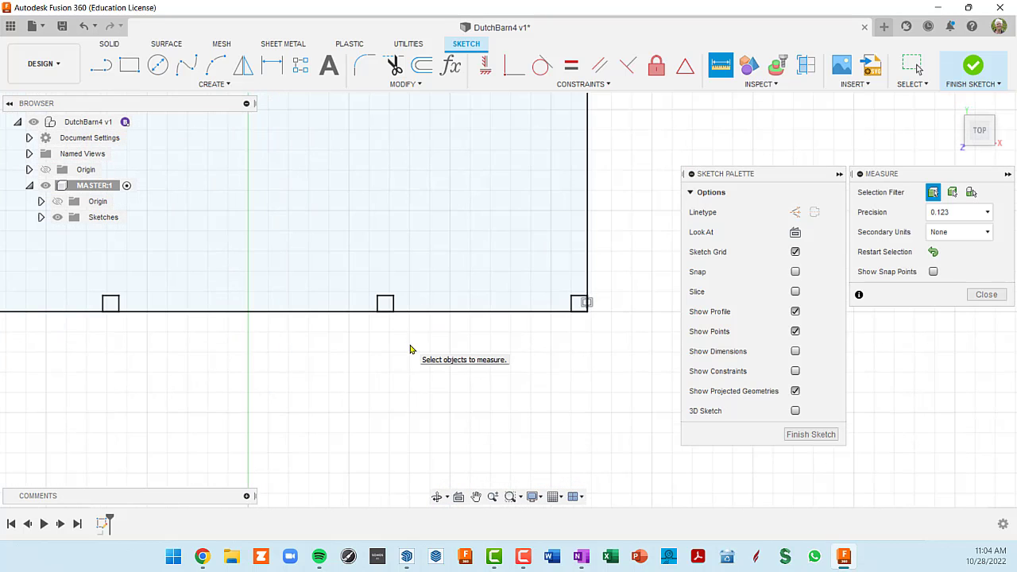
pyautogui.scroll(2, 399, 321)
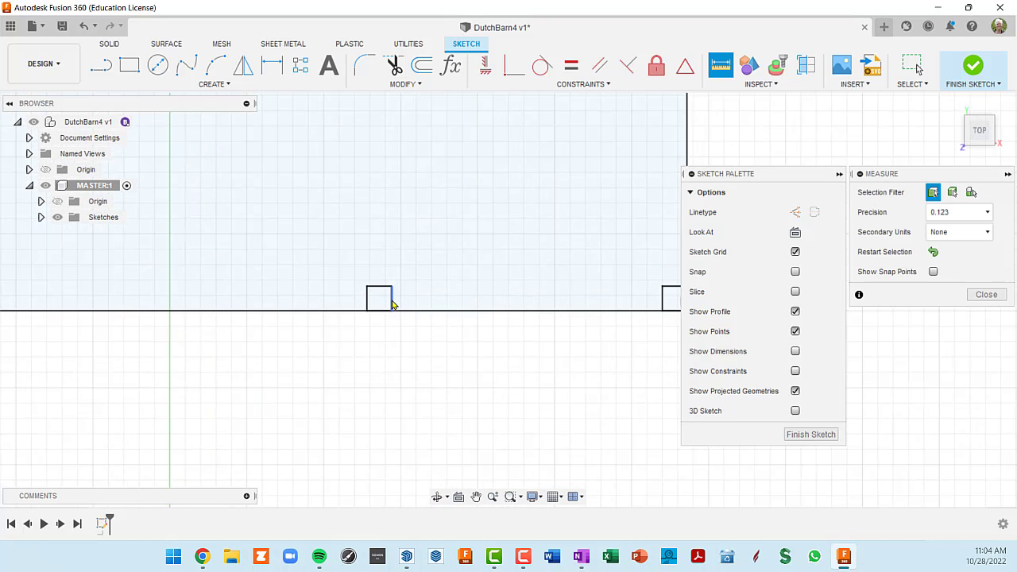
pyautogui.click(392, 302)
pyautogui.scroll(-3, 484, 378)
pyautogui.moveTo(484, 379); pyautogui.dragTo(373, 318, button='middle')
pyautogui.scroll(2, 502, 276)
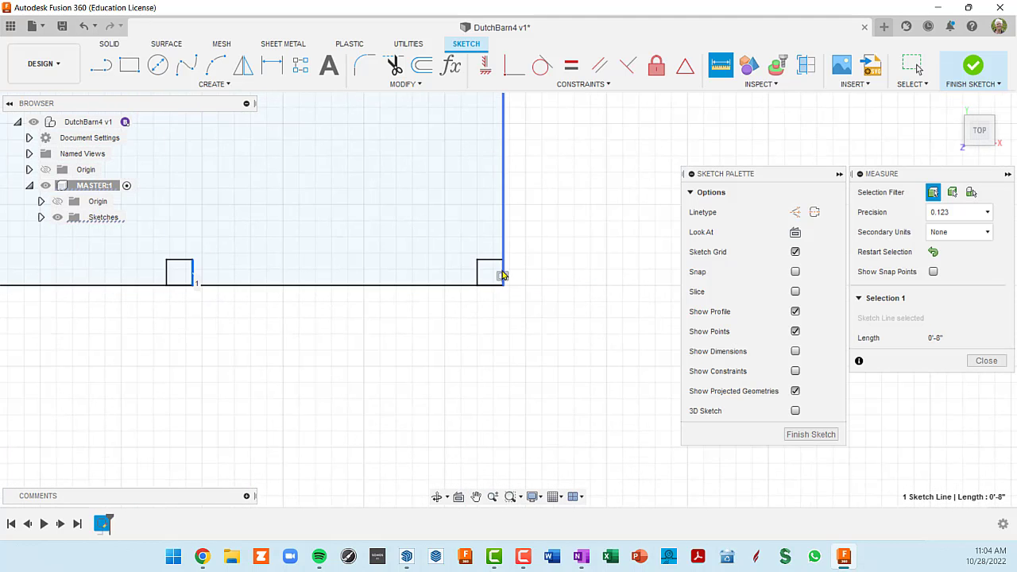
pyautogui.click(502, 273)
pyautogui.scroll(-1, 375, 324)
pyautogui.moveTo(375, 324)
pyautogui.mouseDown(button='middle')
pyautogui.moveTo(576, 313)
pyautogui.moveTo(590, 336)
pyautogui.moveTo(576, 338)
pyautogui.mouseUp(button='middle')
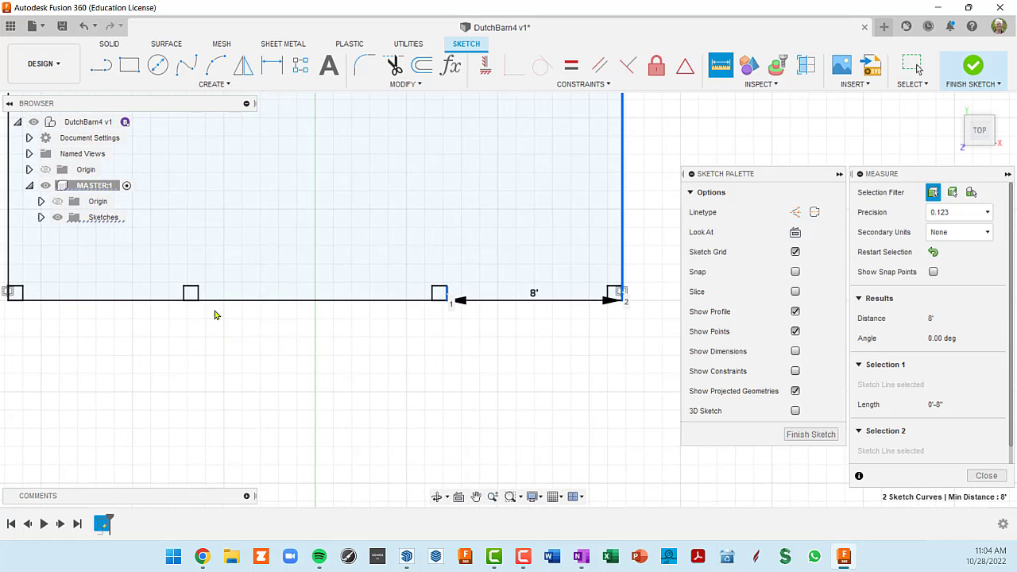
# Restart the measurement and measure between the outer sides of the two inner post squares on the 28' edge
pyautogui.click(934, 253)
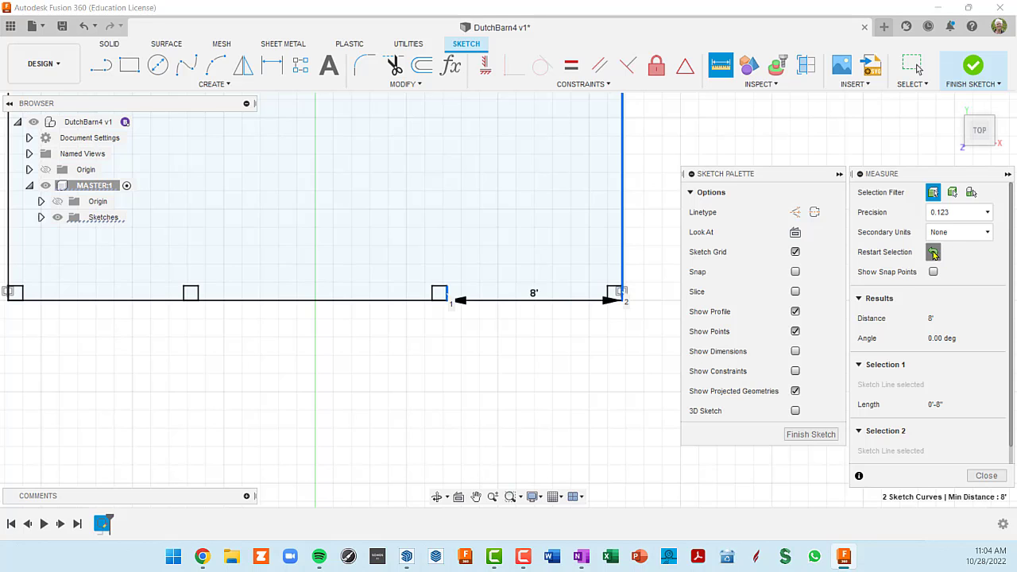
pyautogui.click(186, 291)
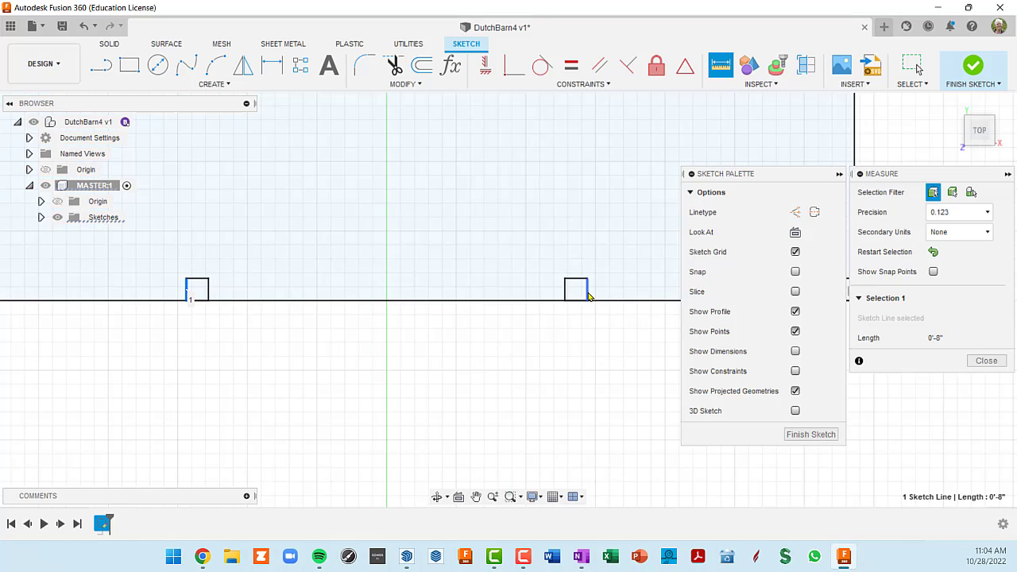
pyautogui.click(587, 292)
pyautogui.scroll(-1, 493, 342)
pyautogui.scroll(-2, 493, 342)
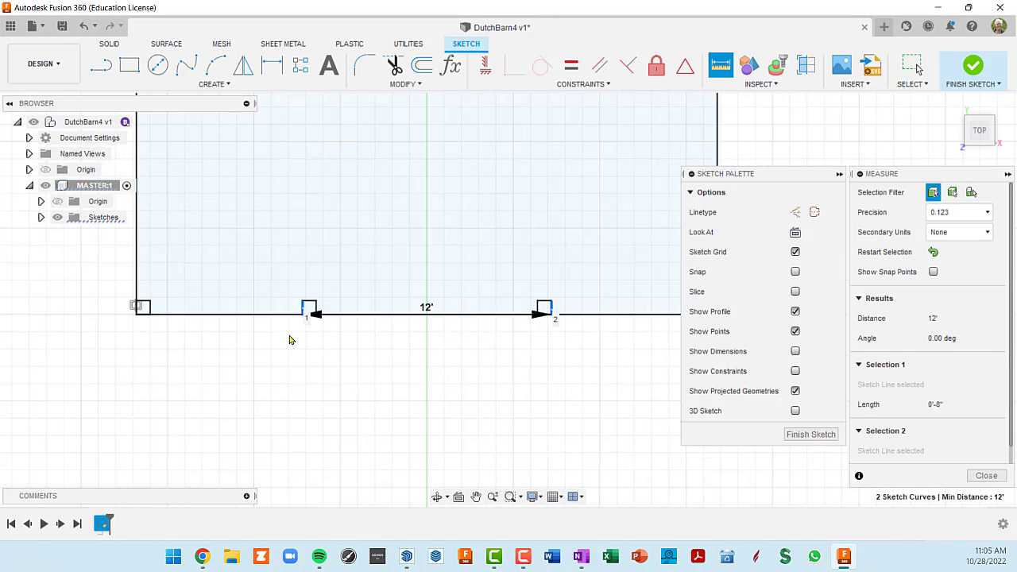
pyautogui.moveTo(547, 323); pyautogui.dragTo(482, 304, button='middle')
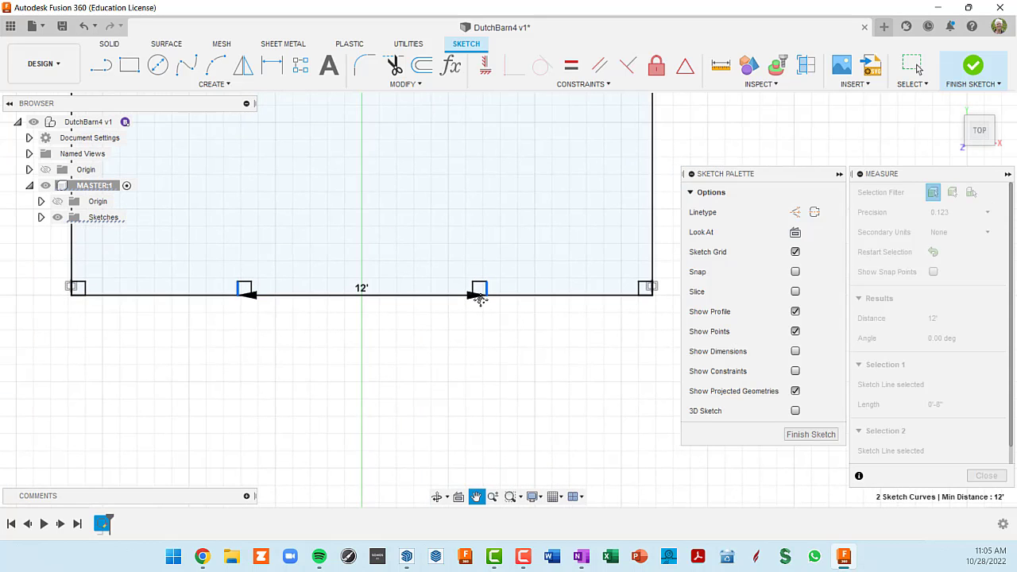
# Restart the measurement and measure the length of the footprint's long edge
pyautogui.click(934, 253)
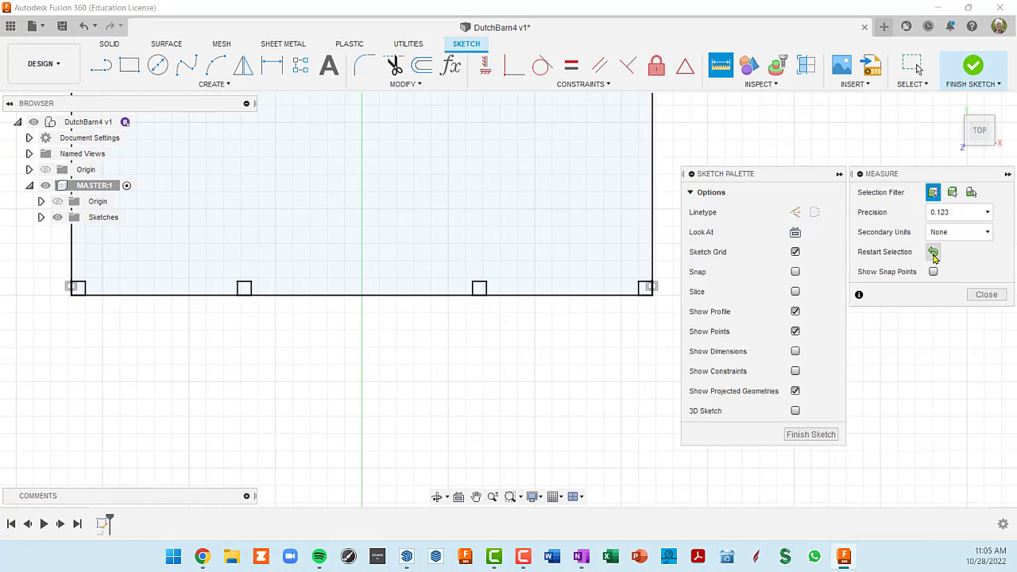
pyautogui.scroll(-3, 517, 345)
pyautogui.moveTo(518, 352); pyautogui.dragTo(477, 478, button='middle')
pyautogui.scroll(-3, 534, 405)
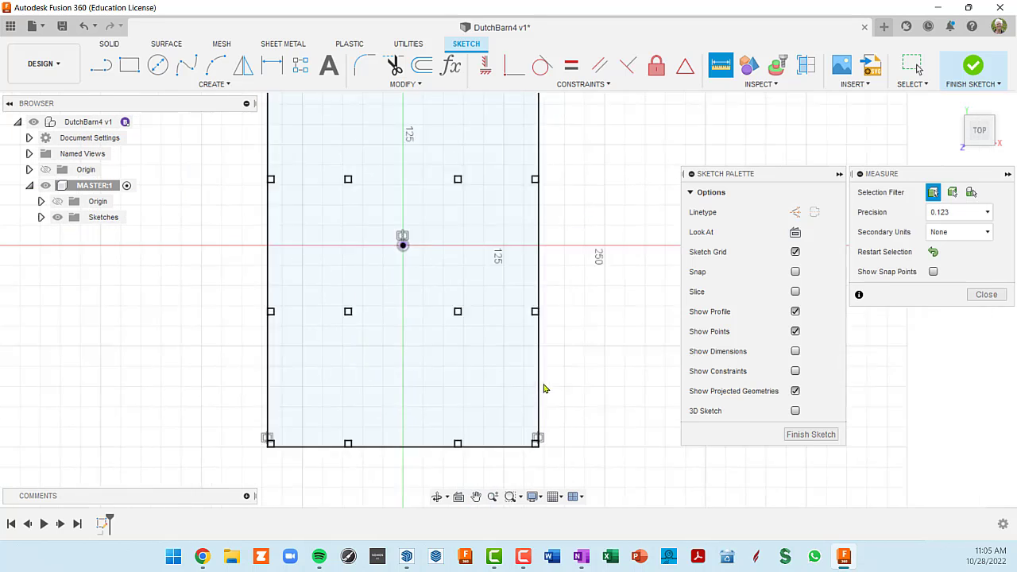
pyautogui.moveTo(595, 329); pyautogui.dragTo(544, 368, button='middle')
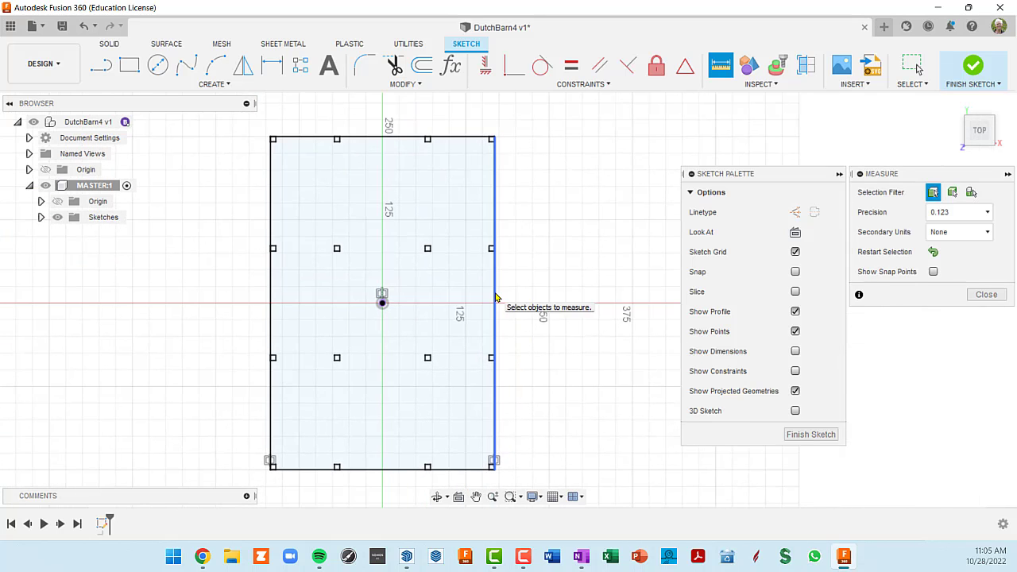
pyautogui.click(496, 298)
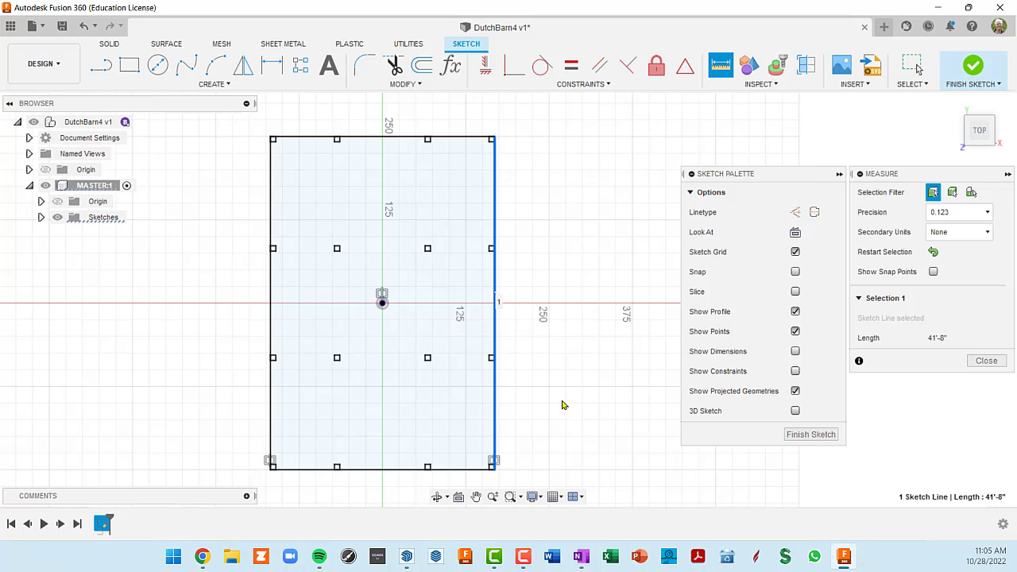
pyautogui.moveTo(574, 384); pyautogui.dragTo(595, 233, button='middle')
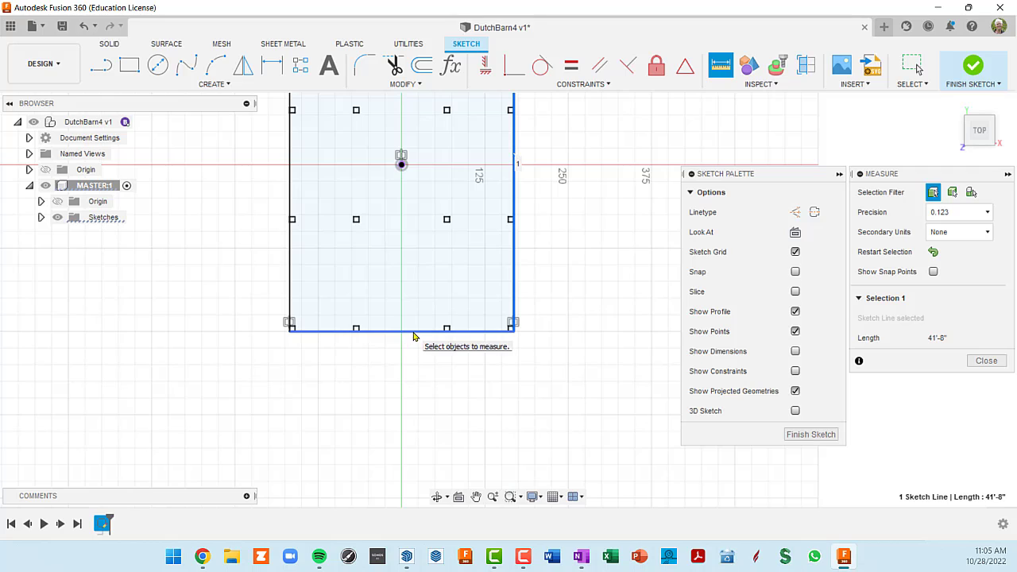
# Measure the footprint's near short edge, close the measurement, and check that same edge's length by selecting it
pyautogui.click(413, 330)
pyautogui.click(591, 435)
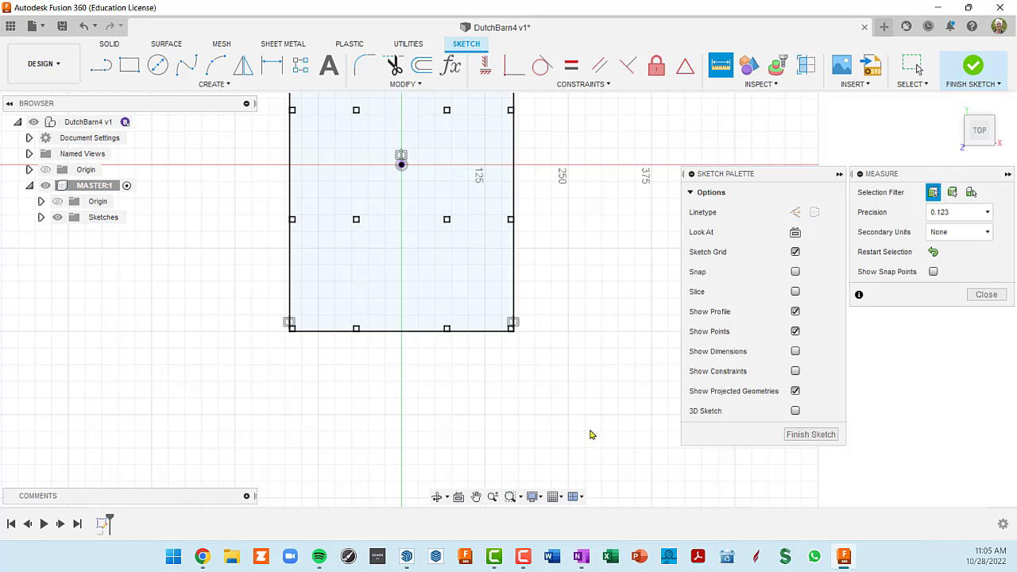
pyautogui.click(985, 295)
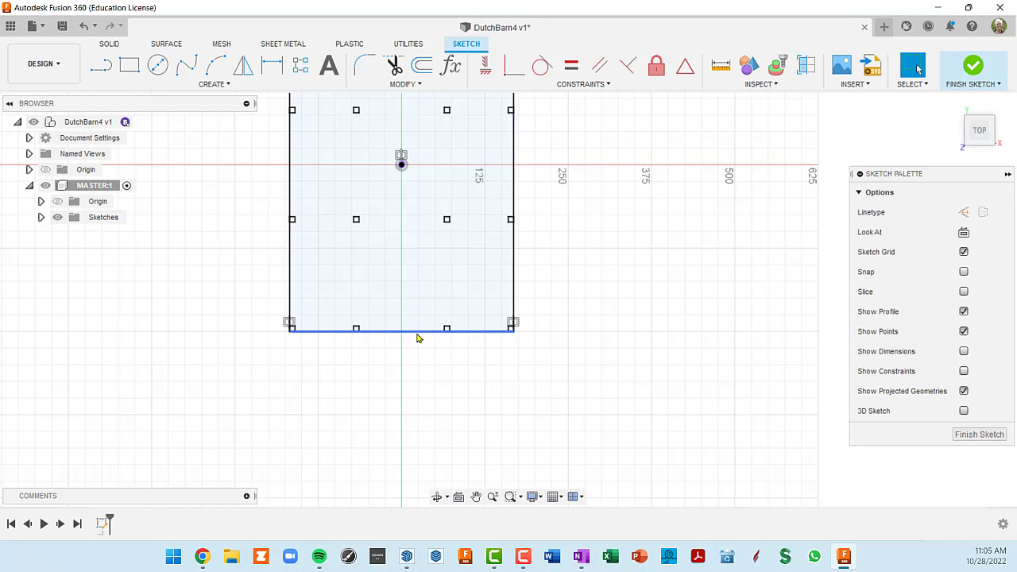
pyautogui.click(418, 334)
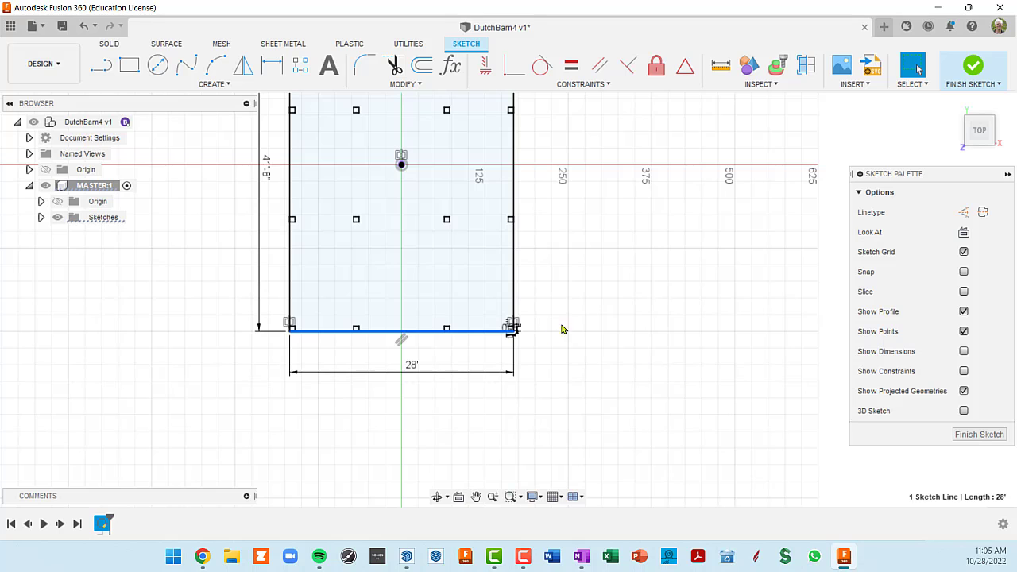
# Finish the footprint sketch and list the sketches inside the MASTER component with nothing selected
pyautogui.moveTo(573, 318)
pyautogui.mouseDown(button='middle')
pyautogui.moveTo(554, 357)
pyautogui.moveTo(544, 346)
pyautogui.mouseUp(button='middle')
pyautogui.scroll(-3, 559, 363)
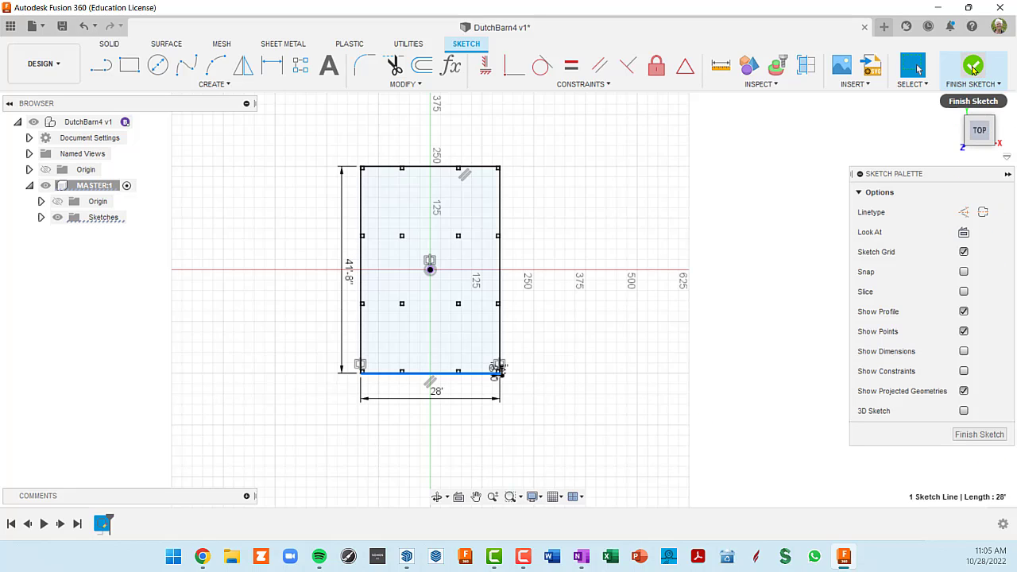
pyautogui.click(970, 438)
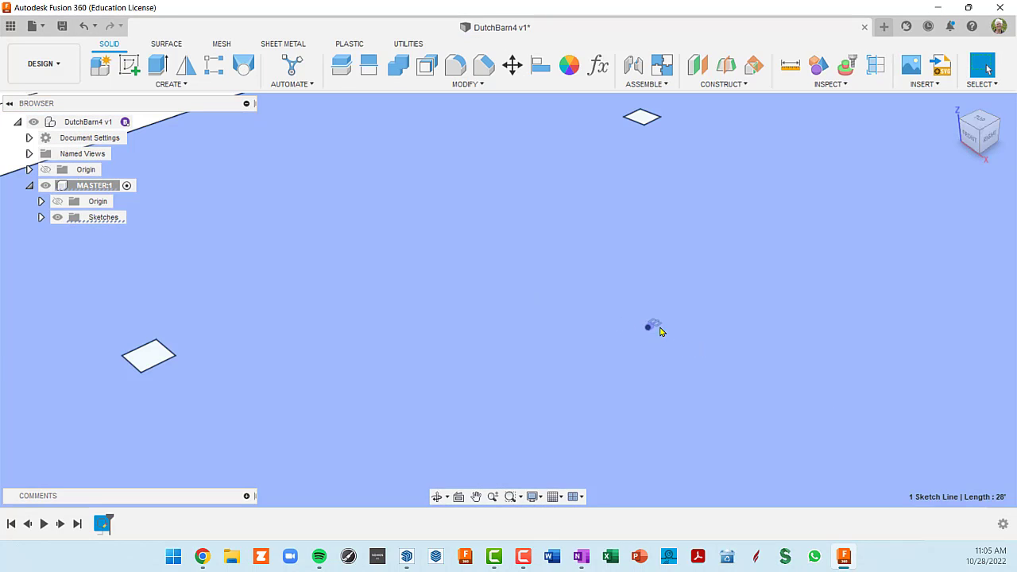
pyautogui.scroll(-10, 660, 330)
pyautogui.moveTo(643, 316); pyautogui.dragTo(553, 241, button='middle')
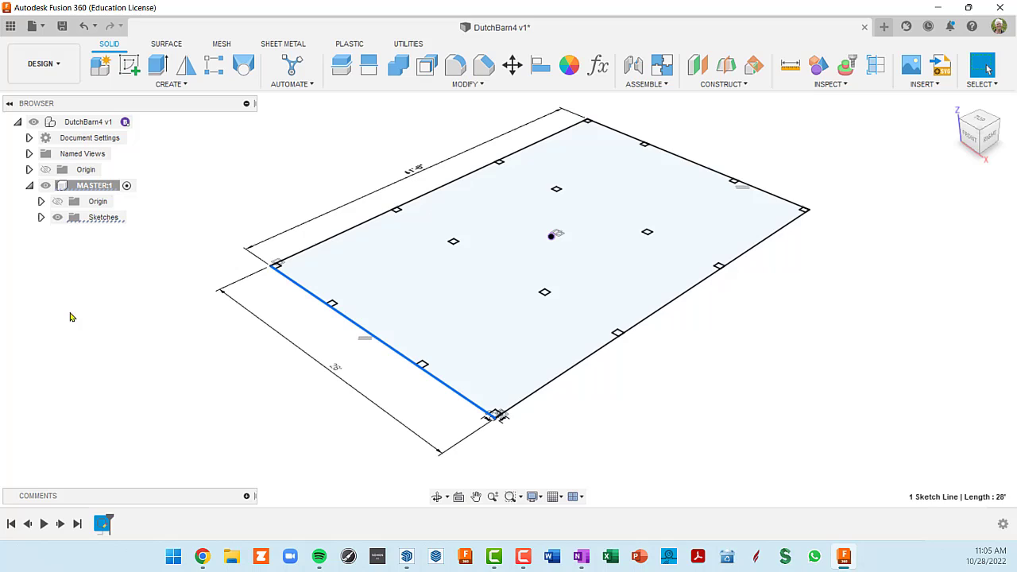
pyautogui.click(42, 218)
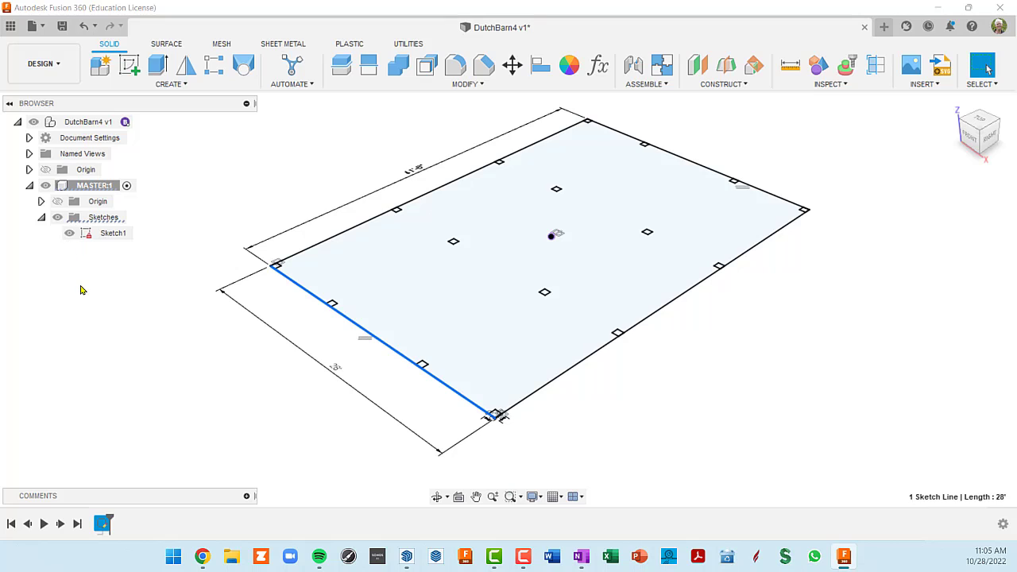
pyautogui.press('Escape')
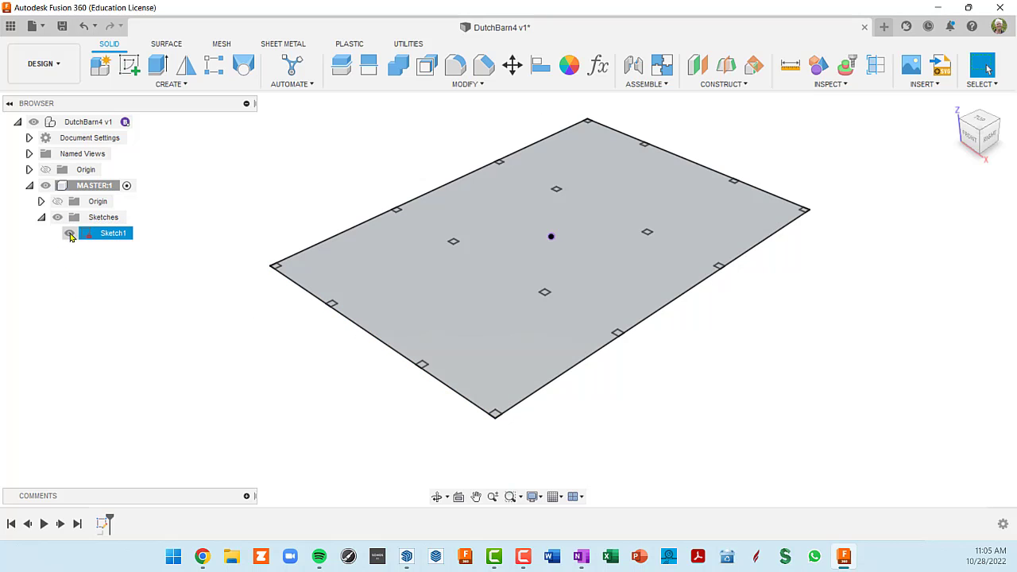
# Hide and redisplay Sketch1 in the MASTER component to try out its visibility
pyautogui.click(70, 235)
pyautogui.click(70, 234)
pyautogui.click(70, 235)
pyautogui.click(70, 234)
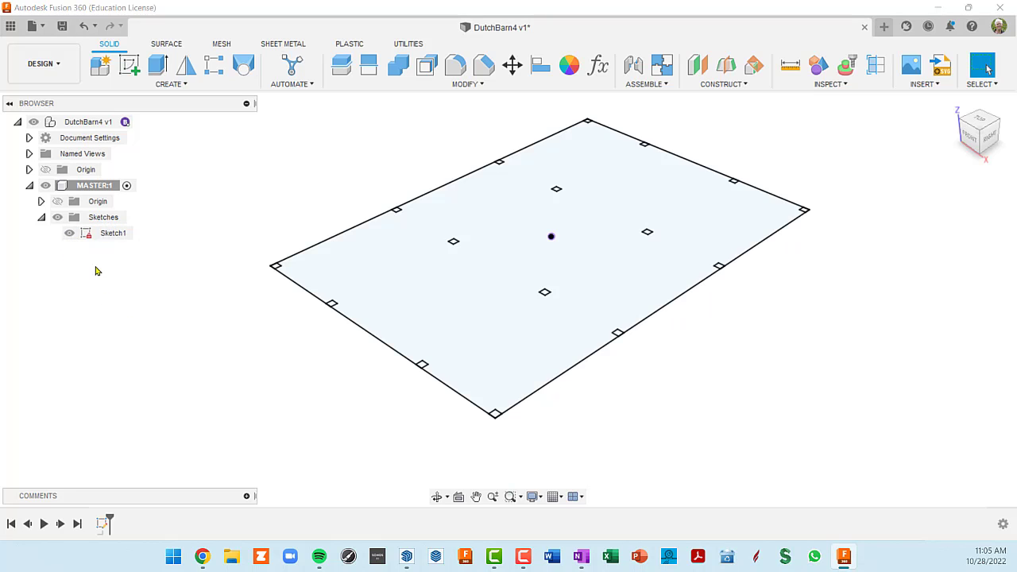
pyautogui.keyDown('shift'); pyautogui.moveTo(627, 401); pyautogui.dragTo(641, 397, button='middle'); pyautogui.keyUp('shift')
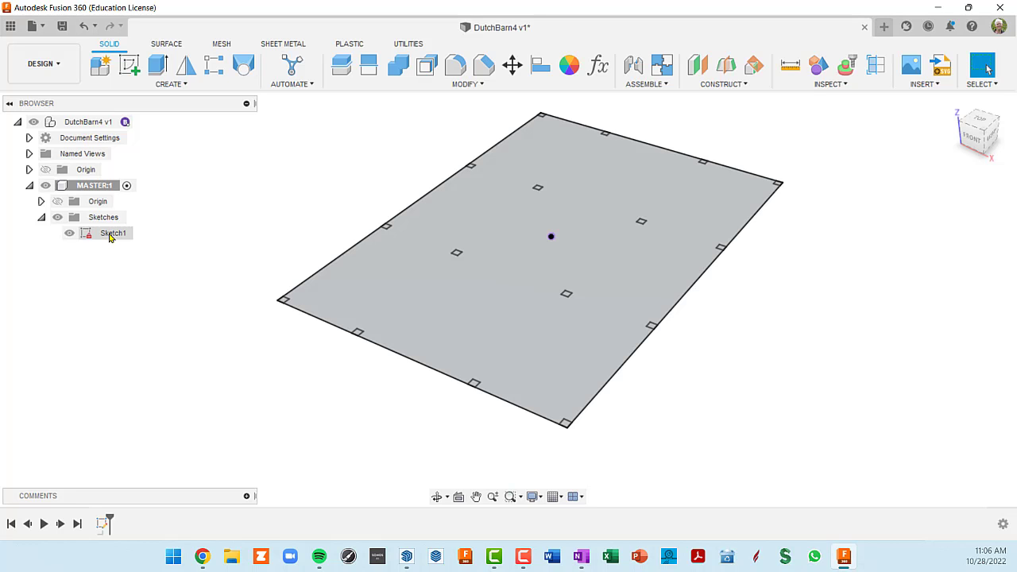
# Reopen Sketch1 for editing and exit it again
pyautogui.doubleClick(111, 233)
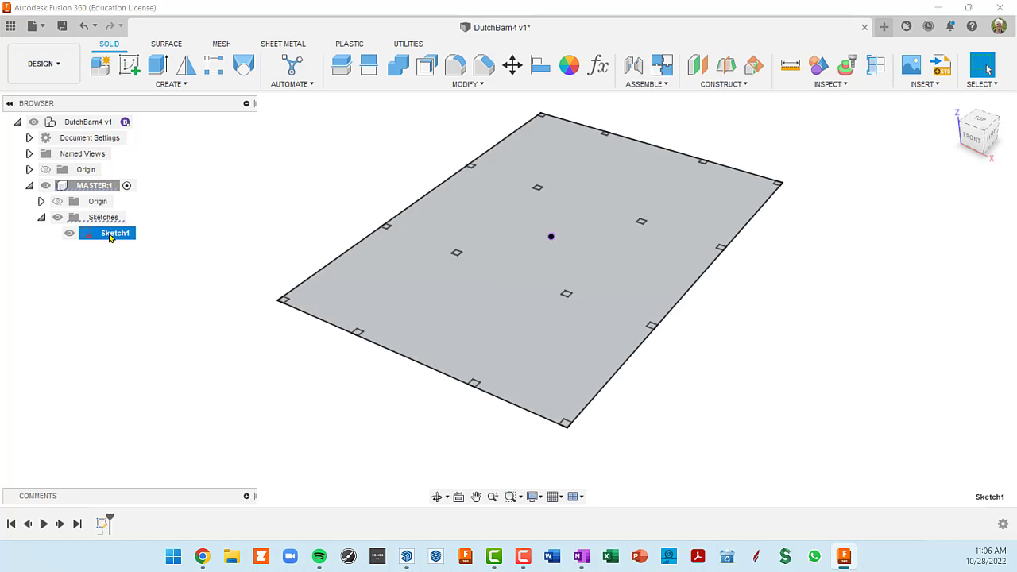
pyautogui.scroll(-3, 604, 234)
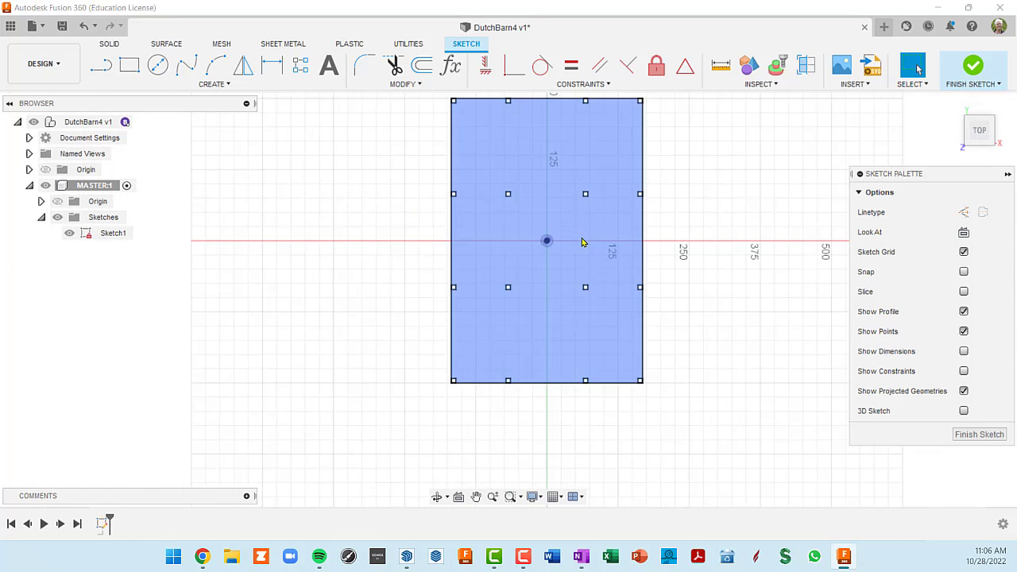
pyautogui.moveTo(543, 255)
pyautogui.mouseDown(button='middle')
pyautogui.moveTo(532, 311)
pyautogui.moveTo(539, 283)
pyautogui.mouseUp(button='middle')
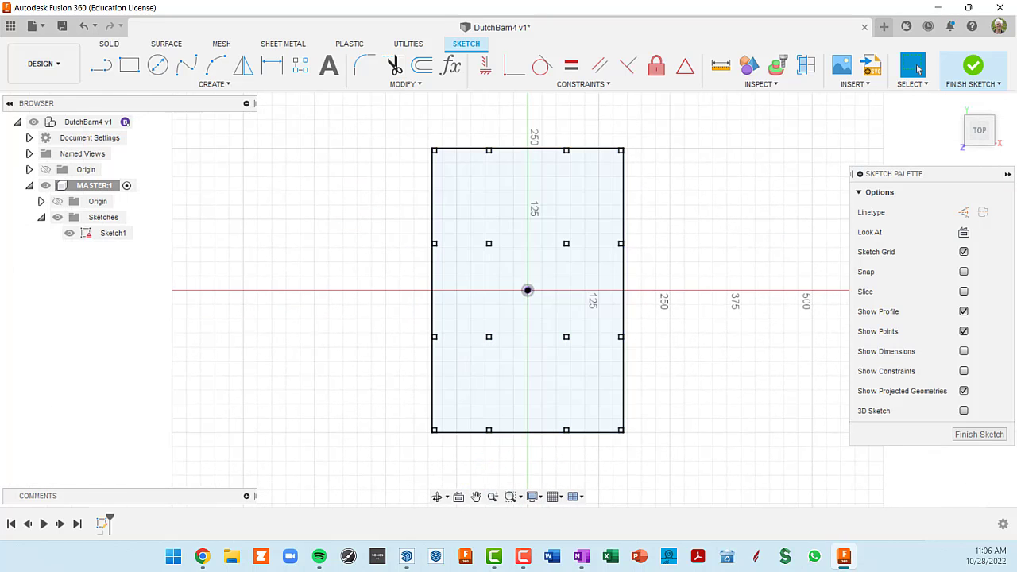
pyautogui.click(974, 67)
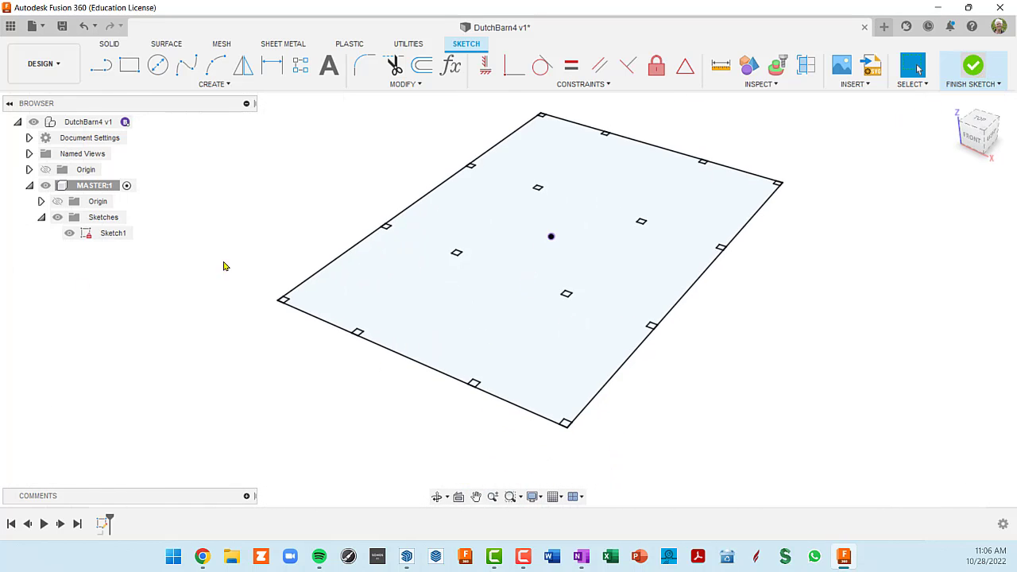
# Rename Sketch1 in the MASTER component as POST PLAN
pyautogui.click(112, 234)
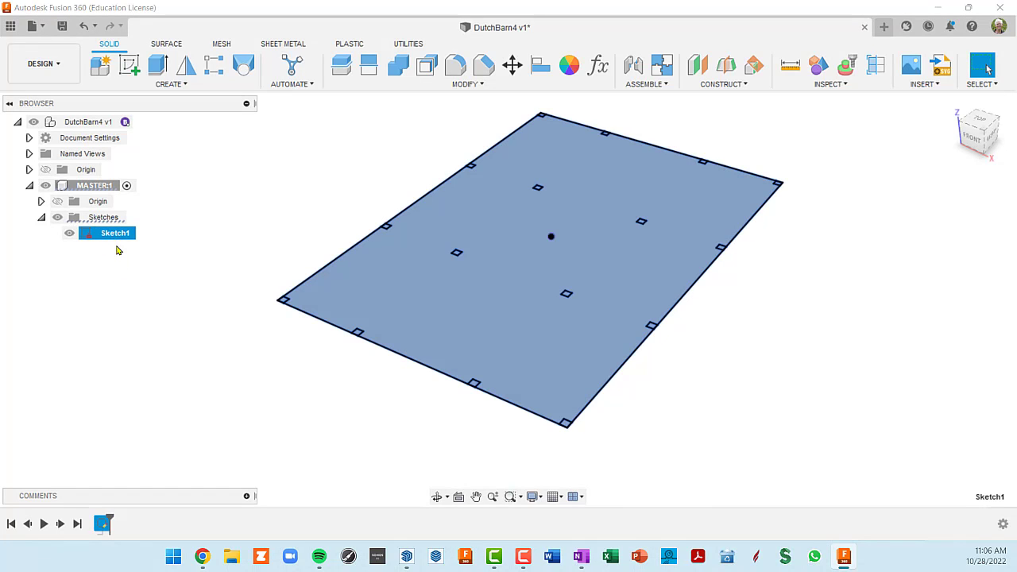
pyautogui.doubleClick(112, 233)
pyautogui.write('POST PLAN')
pyautogui.press('Return')
pyautogui.click(140, 270)
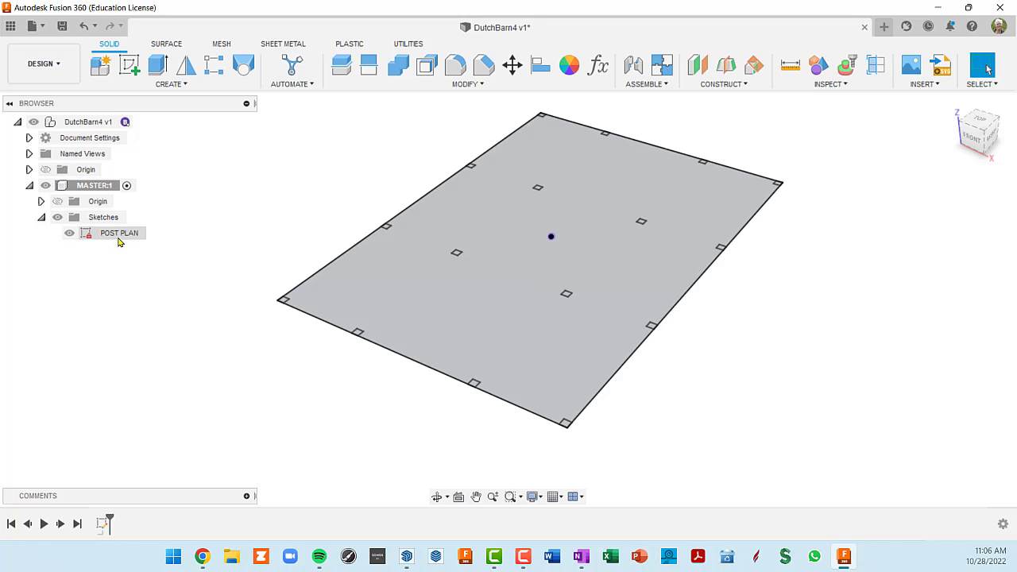
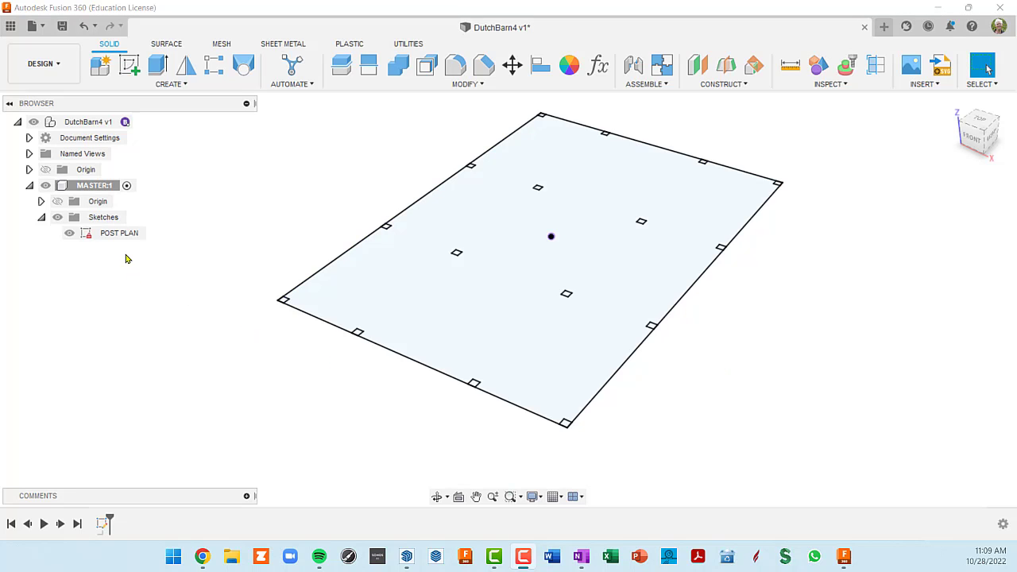
# With the MASTER component active, create a new sketch on the vertical front origin plane
pyautogui.click(129, 186)
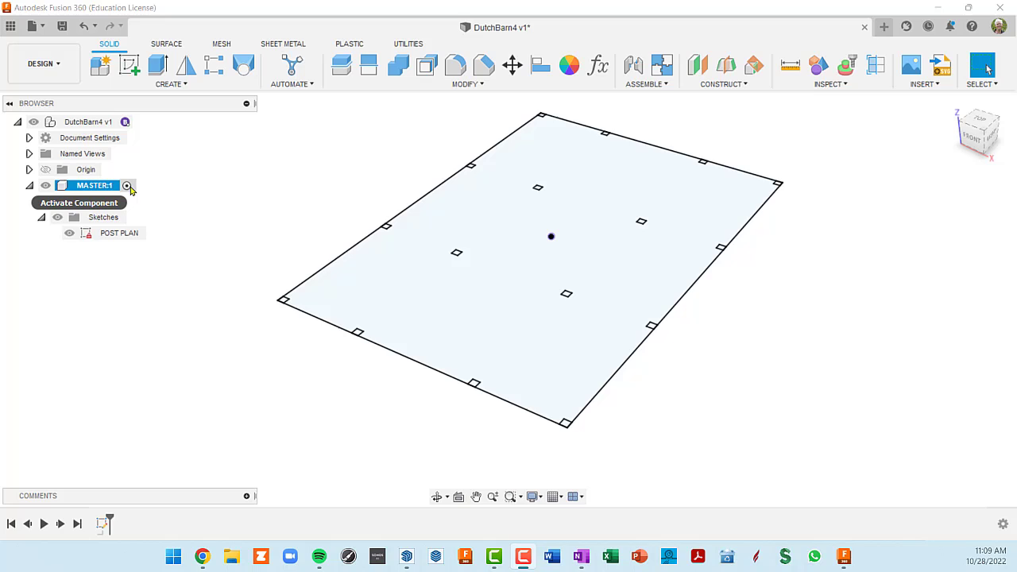
pyautogui.click(127, 186)
pyautogui.click(126, 186)
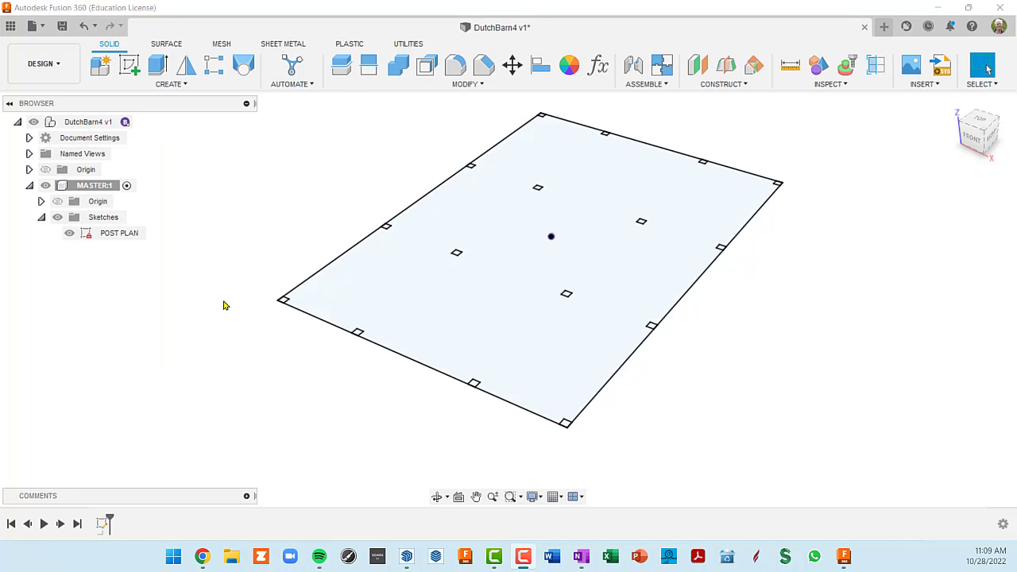
pyautogui.click(131, 66)
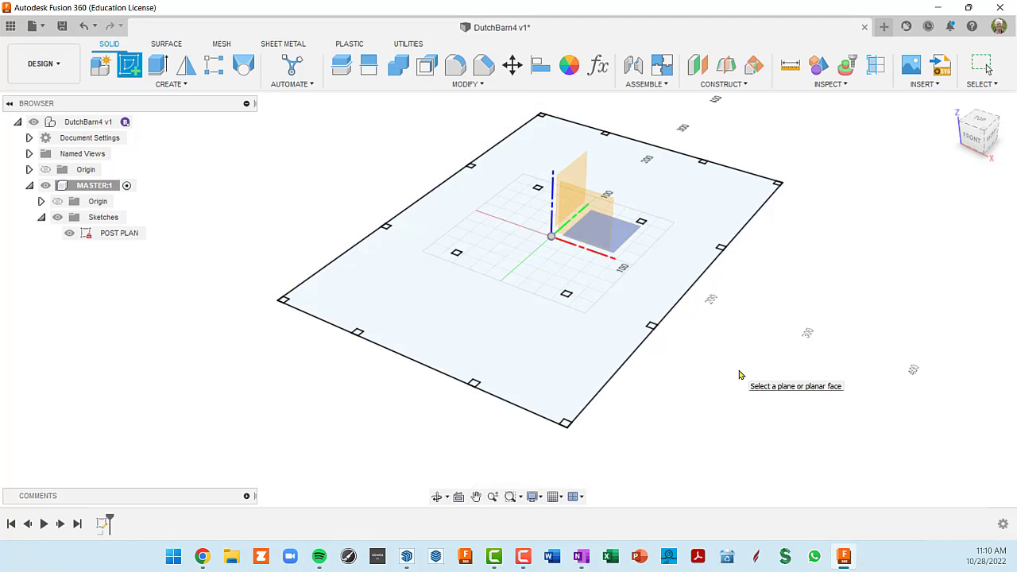
pyautogui.moveTo(628, 287)
pyautogui.keyDown('shift'); pyautogui.mouseDown(button='middle')
pyautogui.moveTo(572, 257)
pyautogui.moveTo(560, 284)
pyautogui.moveTo(635, 283)
pyautogui.moveTo(603, 238)
pyautogui.mouseUp(button='middle'); pyautogui.keyUp('shift')
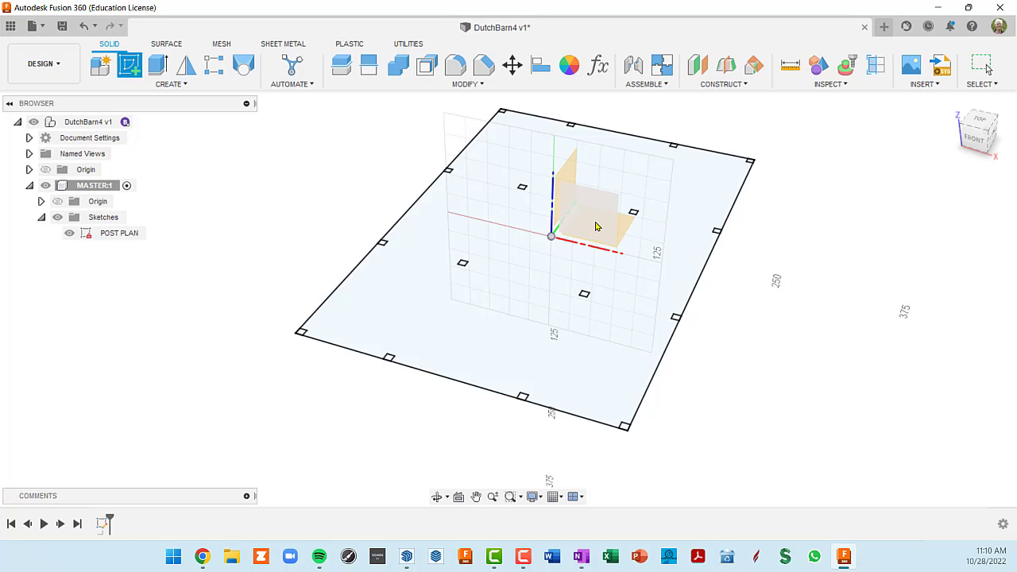
pyautogui.click(596, 221)
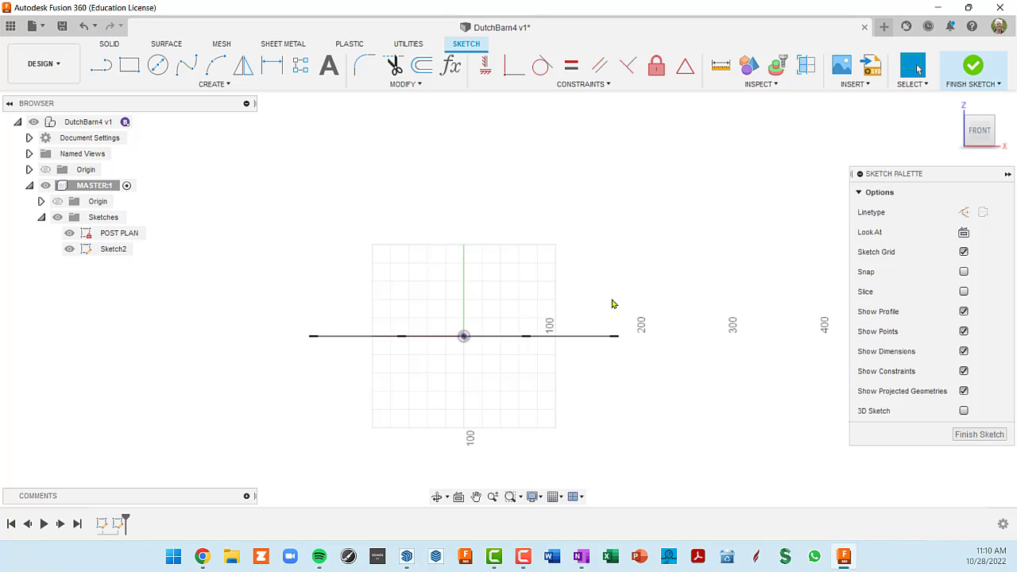
# Examine the vertical sketch plane against the post plan from several angles and return to facing the sketch straight on
pyautogui.moveTo(609, 280)
pyautogui.keyDown('shift'); pyautogui.mouseDown(button='middle')
pyautogui.moveTo(596, 277)
pyautogui.moveTo(579, 306)
pyautogui.moveTo(601, 277)
pyautogui.moveTo(588, 253)
pyautogui.moveTo(597, 263)
pyautogui.moveTo(508, 271)
pyautogui.moveTo(477, 214)
pyautogui.moveTo(352, 196)
pyautogui.mouseUp(button='middle'); pyautogui.keyUp('shift')
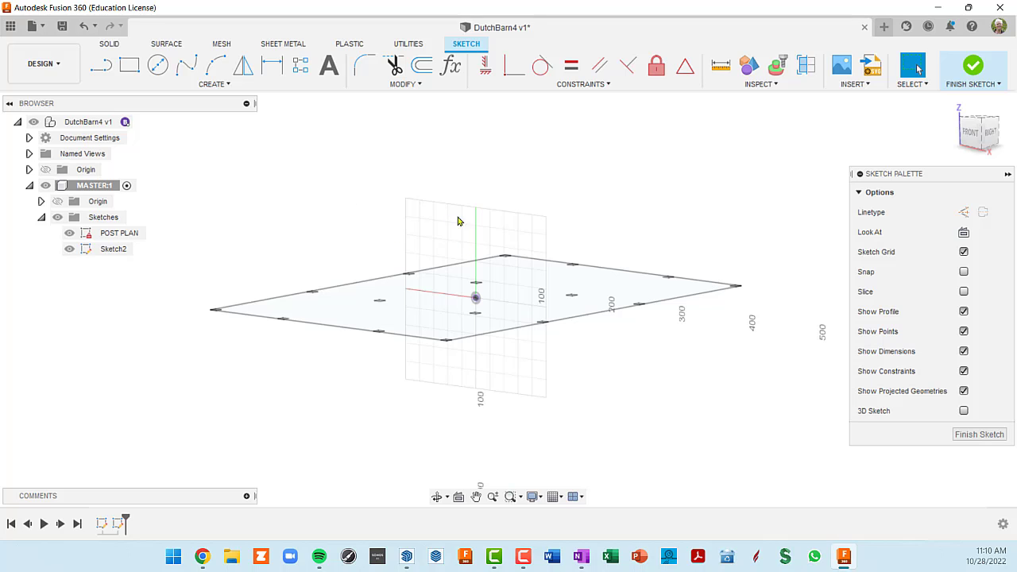
pyautogui.keyDown('shift'); pyautogui.moveTo(470, 265); pyautogui.dragTo(497, 262, button='middle'); pyautogui.keyUp('shift')
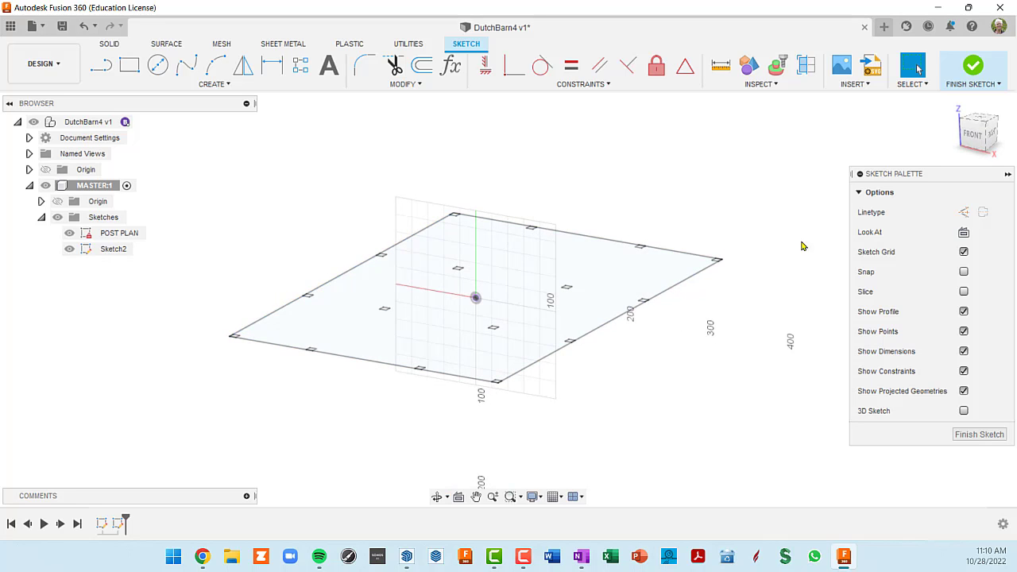
pyautogui.click(963, 232)
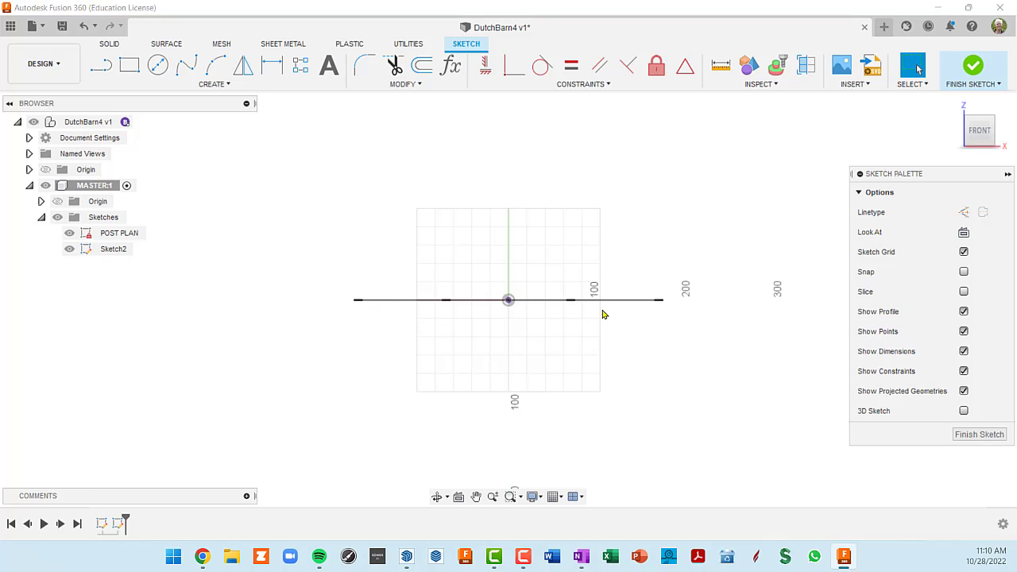
pyautogui.keyDown('shift'); pyautogui.moveTo(602, 311); pyautogui.dragTo(572, 337, button='middle'); pyautogui.keyUp('shift')
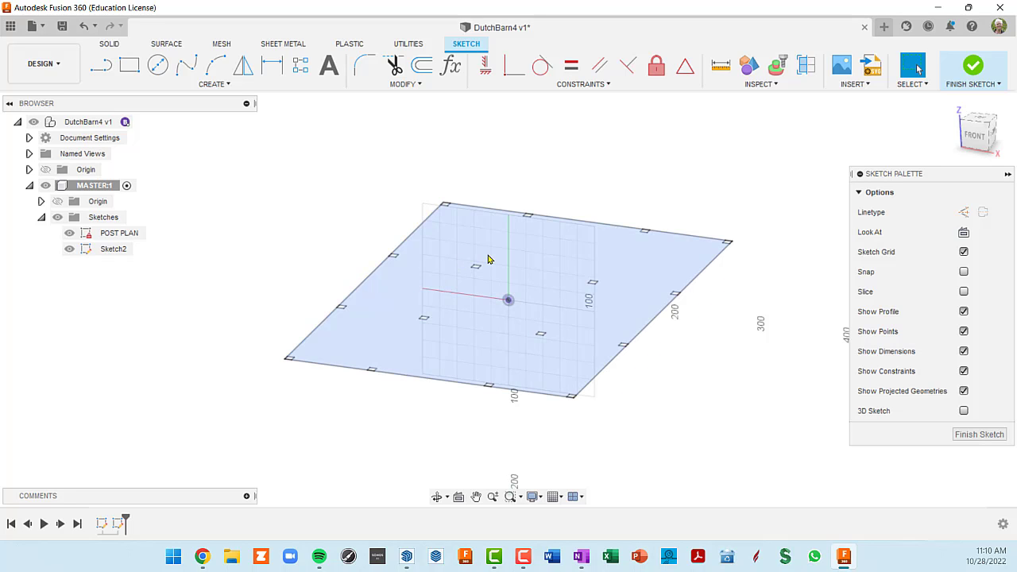
pyautogui.keyDown('shift'); pyautogui.moveTo(680, 332); pyautogui.dragTo(664, 335, button='middle'); pyautogui.keyUp('shift')
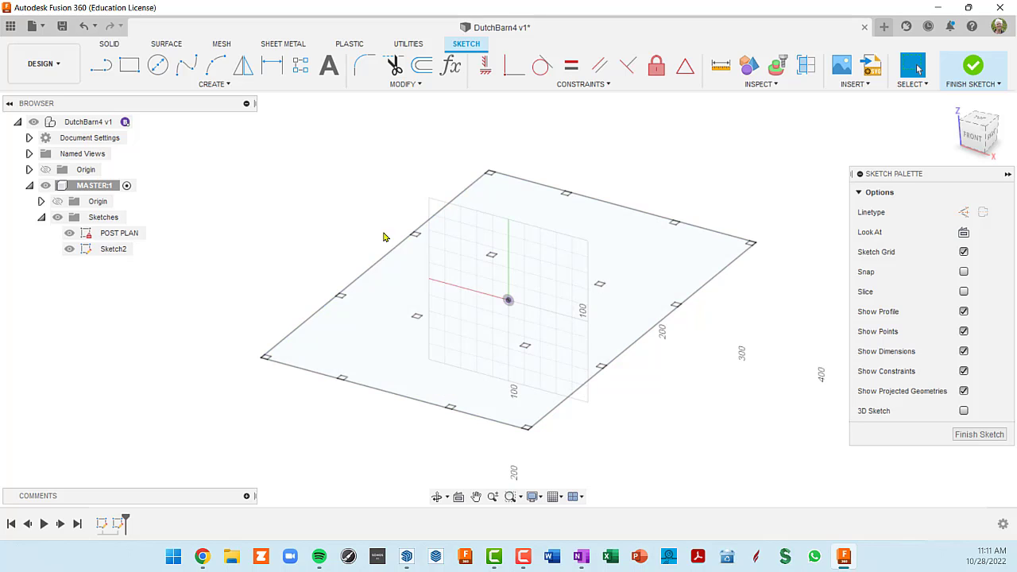
pyautogui.click(963, 233)
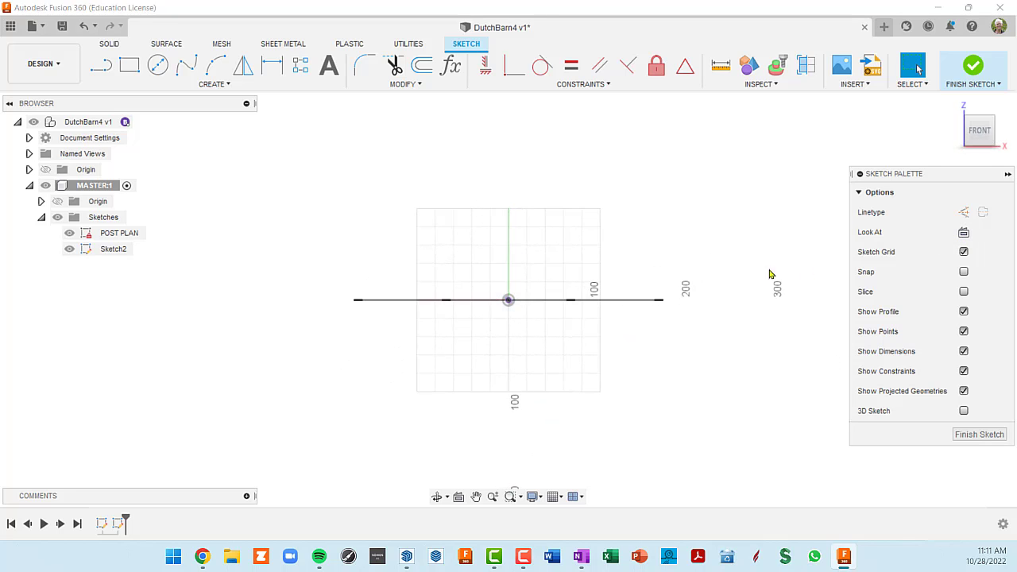
# Draw a rectangle 28' wide and 12' high in the front-plane sketch, rising from the post plan's outer ends
pyautogui.moveTo(645, 304); pyautogui.dragTo(579, 341, button='middle')
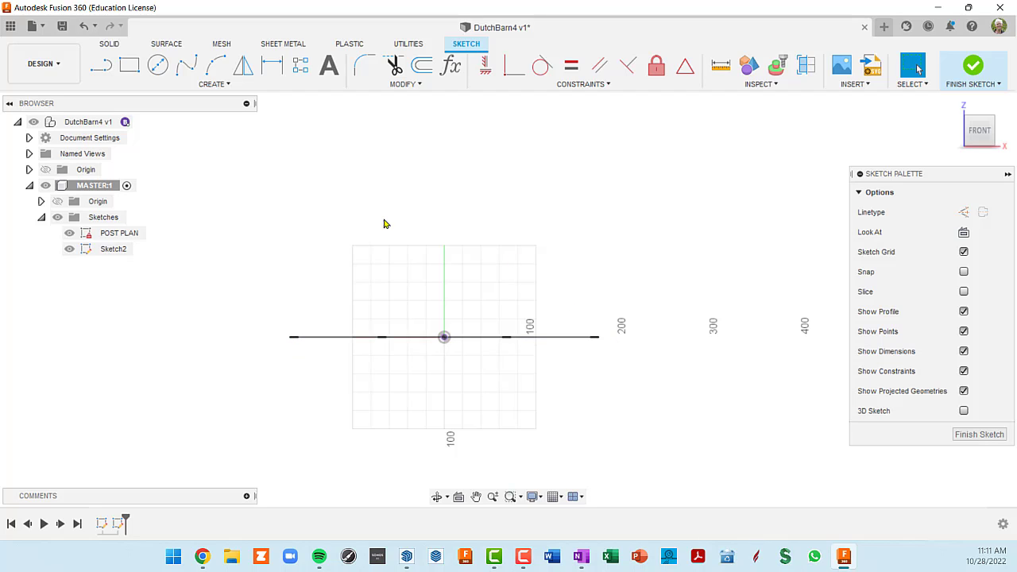
pyautogui.click(132, 71)
pyautogui.scroll(3, 291, 337)
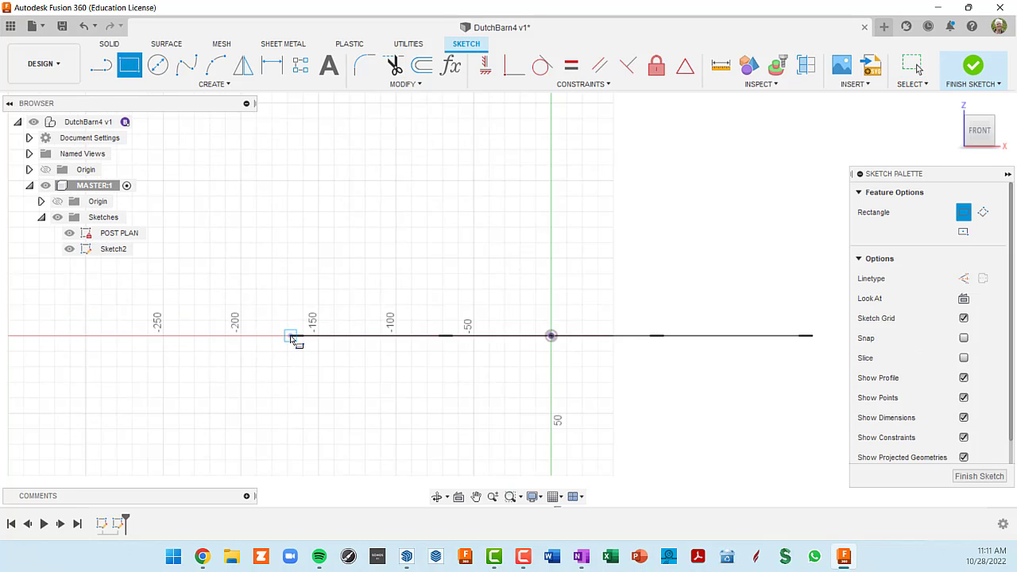
pyautogui.click(290, 337)
pyautogui.scroll(-2, 325, 322)
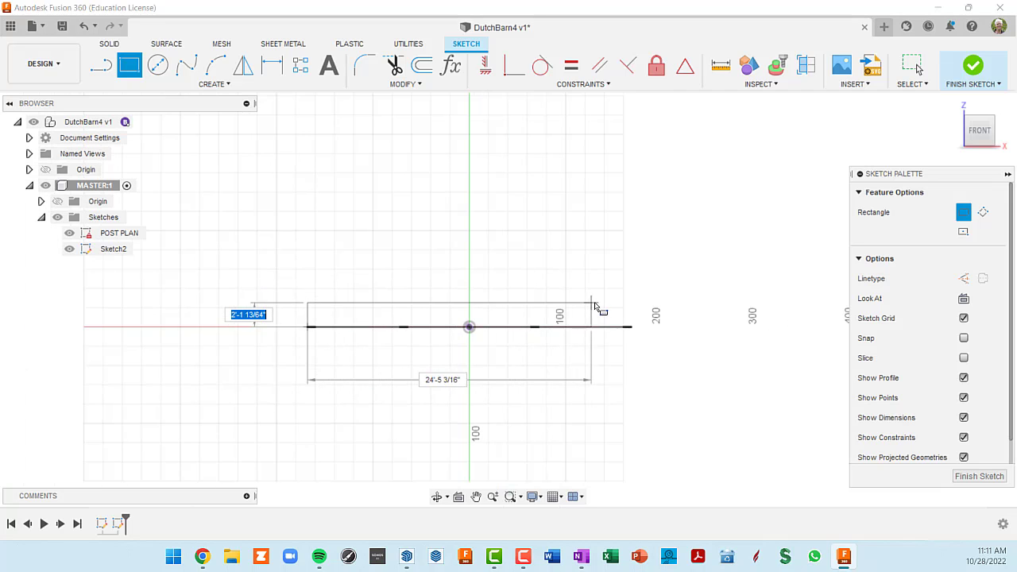
pyautogui.click(633, 330)
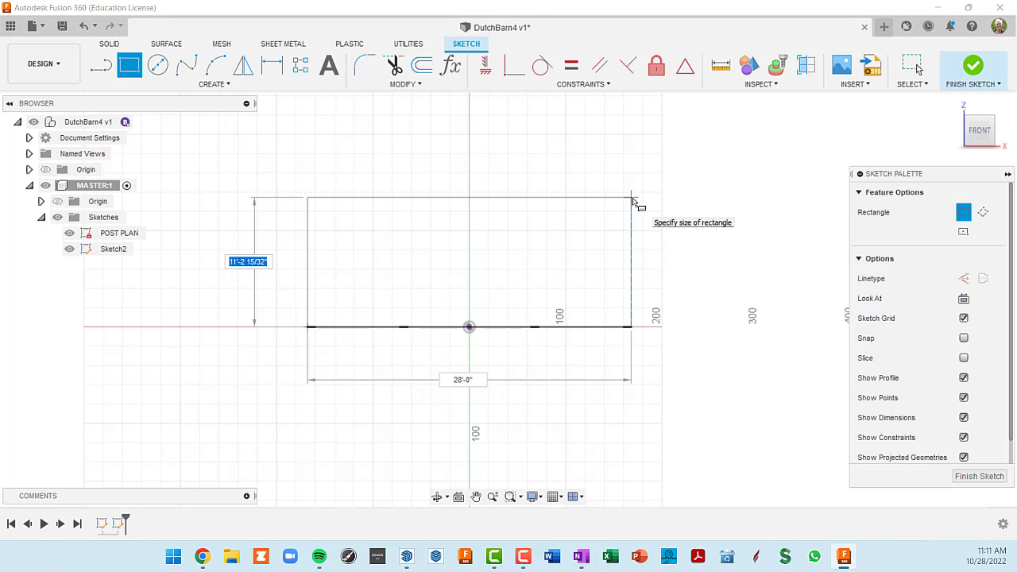
pyautogui.write('12')
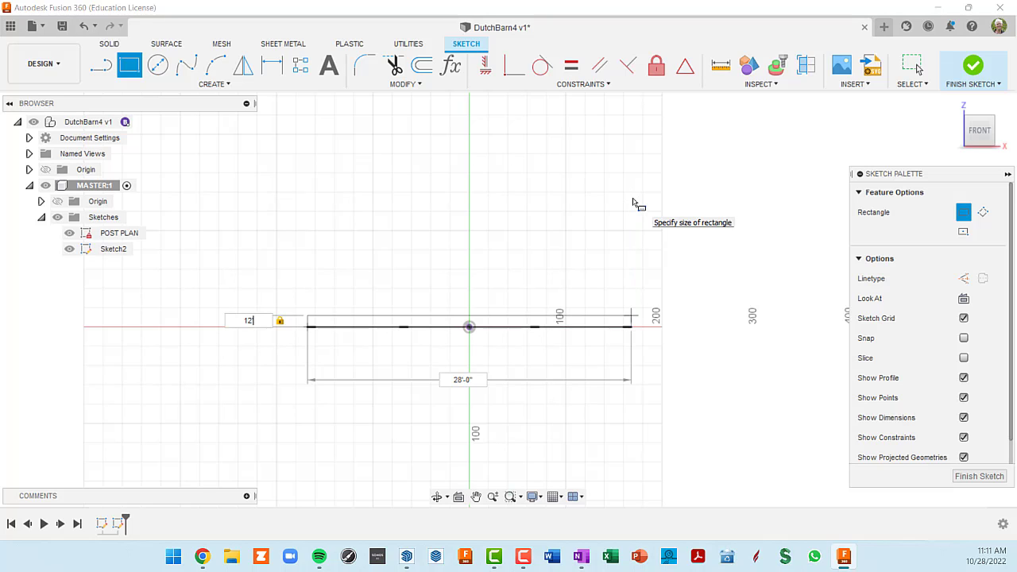
pyautogui.write("'")
pyautogui.press('Return')
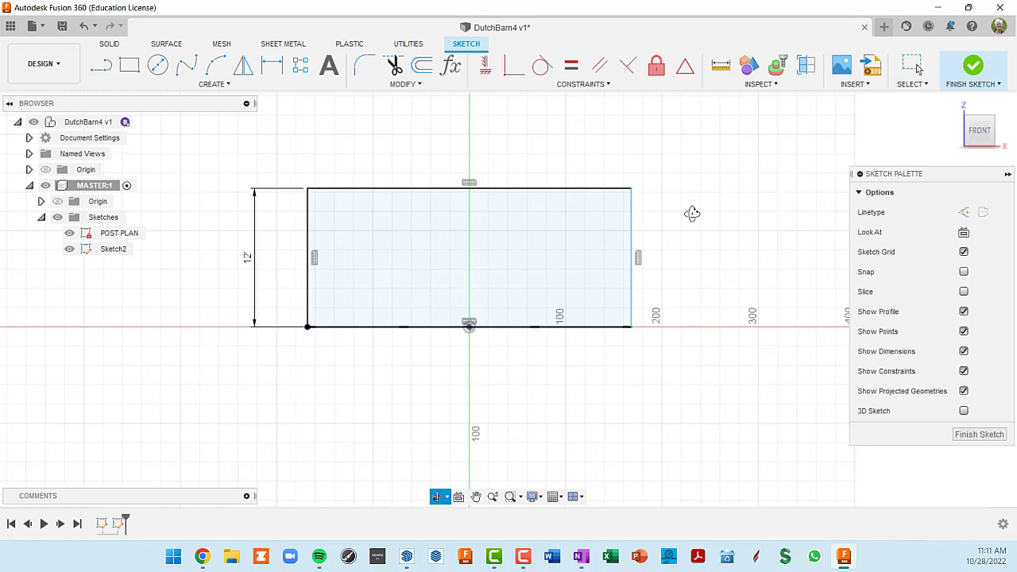
# Inspect the rectangle's profile standing across the middle of the post plan from an angled view
pyautogui.moveTo(692, 213)
pyautogui.keyDown('shift'); pyautogui.mouseDown(button='middle')
pyautogui.moveTo(648, 232)
pyautogui.moveTo(640, 216)
pyautogui.moveTo(635, 223)
pyautogui.moveTo(705, 231)
pyautogui.moveTo(641, 215)
pyautogui.moveTo(638, 228)
pyautogui.moveTo(627, 222)
pyautogui.moveTo(646, 234)
pyautogui.moveTo(672, 225)
pyautogui.moveTo(666, 238)
pyautogui.mouseUp(button='middle'); pyautogui.keyUp('shift')
pyautogui.moveTo(575, 257)
pyautogui.mouseDown(button='middle')
pyautogui.moveTo(613, 256)
pyautogui.moveTo(590, 238)
pyautogui.mouseUp(button='middle')
pyautogui.click(645, 240)
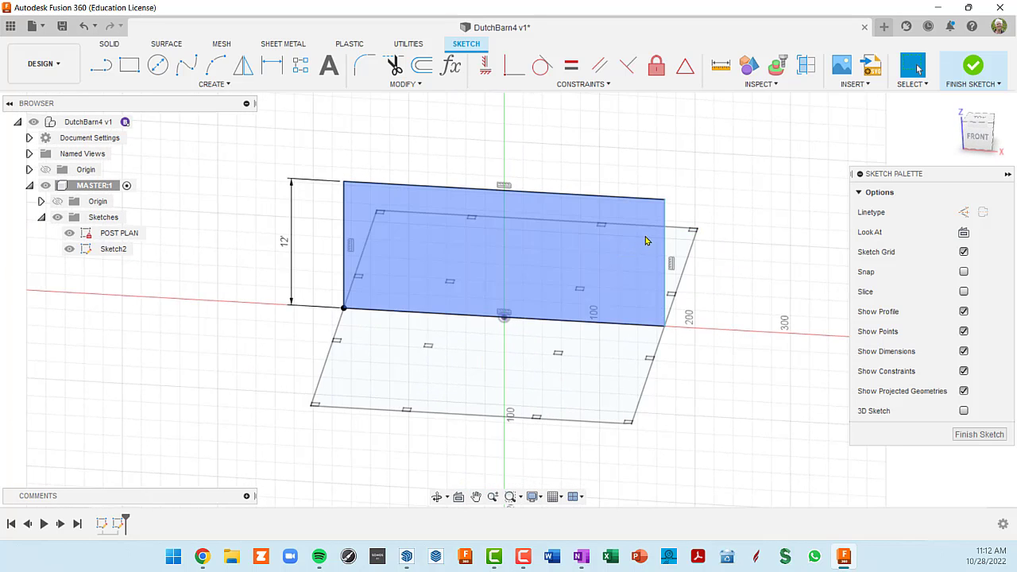
# Stretch the rectangle's right edge outward past the post plan, making the rectangle about 35' wide
pyautogui.click(665, 243)
pyautogui.moveTo(666, 243)
pyautogui.mouseDown()
pyautogui.moveTo(583, 262)
pyautogui.moveTo(782, 266)
pyautogui.moveTo(604, 265)
pyautogui.moveTo(787, 274)
pyautogui.moveTo(745, 274)
pyautogui.mouseUp()
pyautogui.click(628, 279)
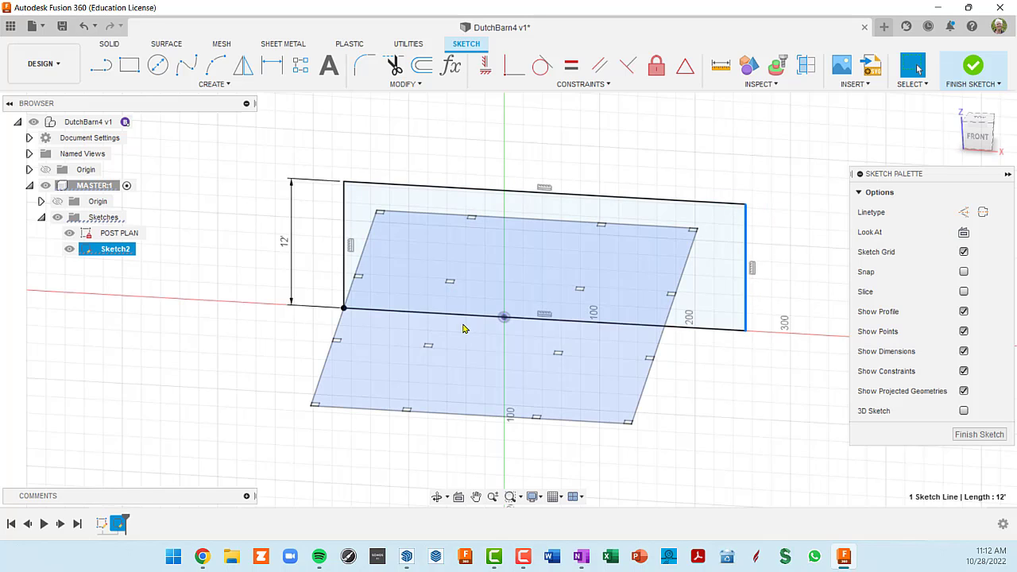
pyautogui.press('d')
pyautogui.click(451, 190)
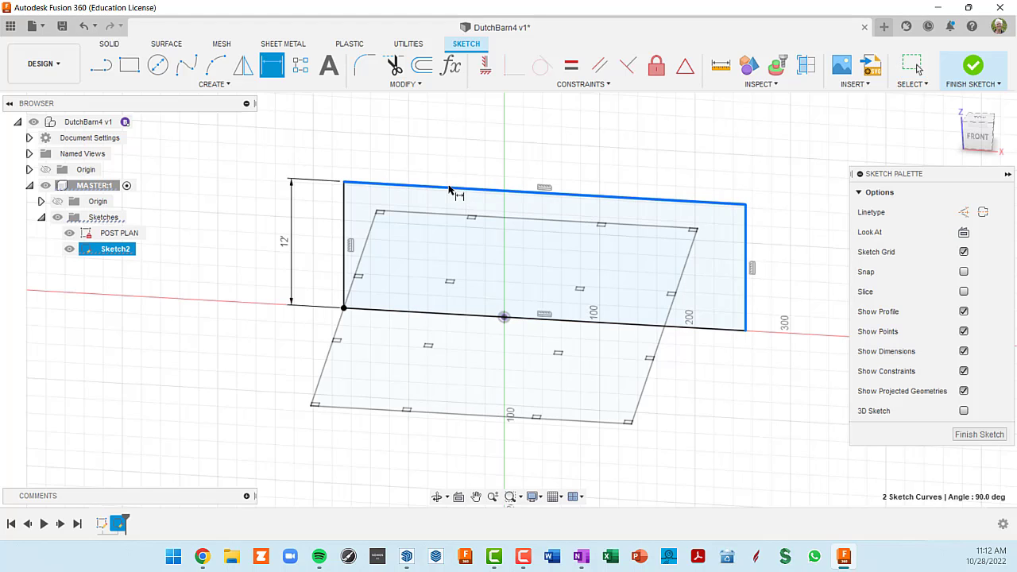
pyautogui.scroll(-3, 683, 179)
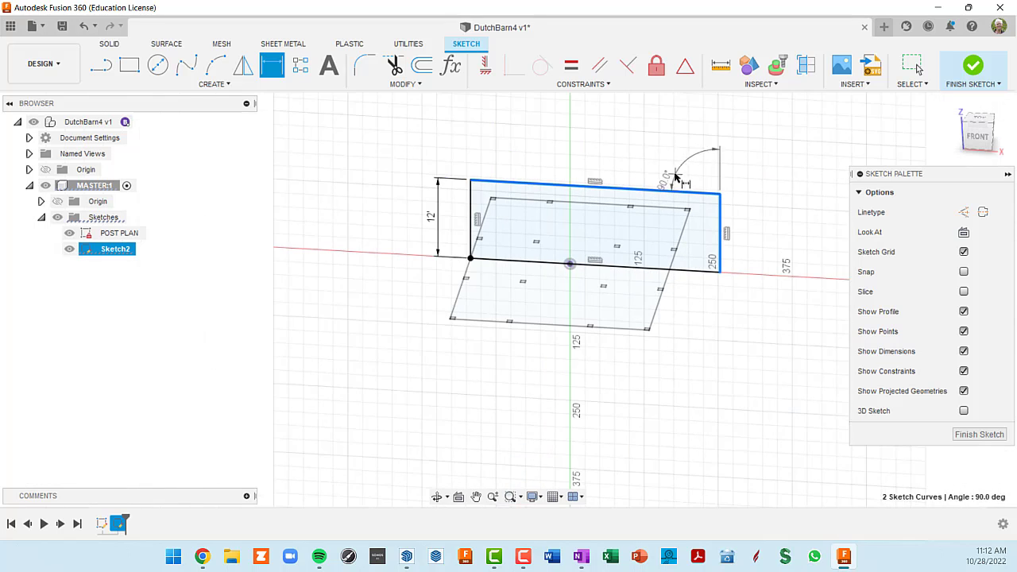
pyautogui.press('Escape')
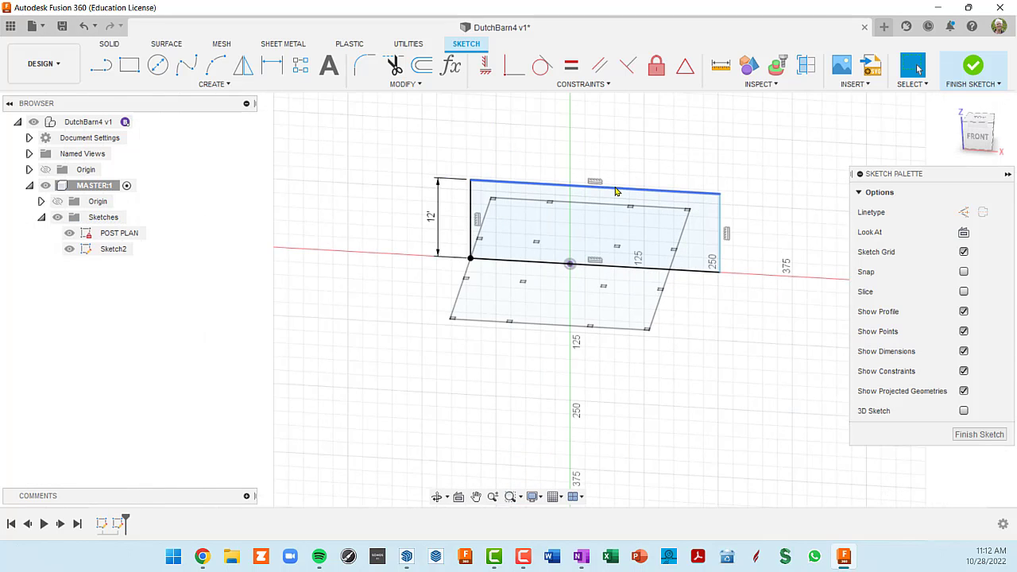
# Dimension the rectangle's top edge to a width of 28'
pyautogui.press('d')
pyautogui.click(617, 189)
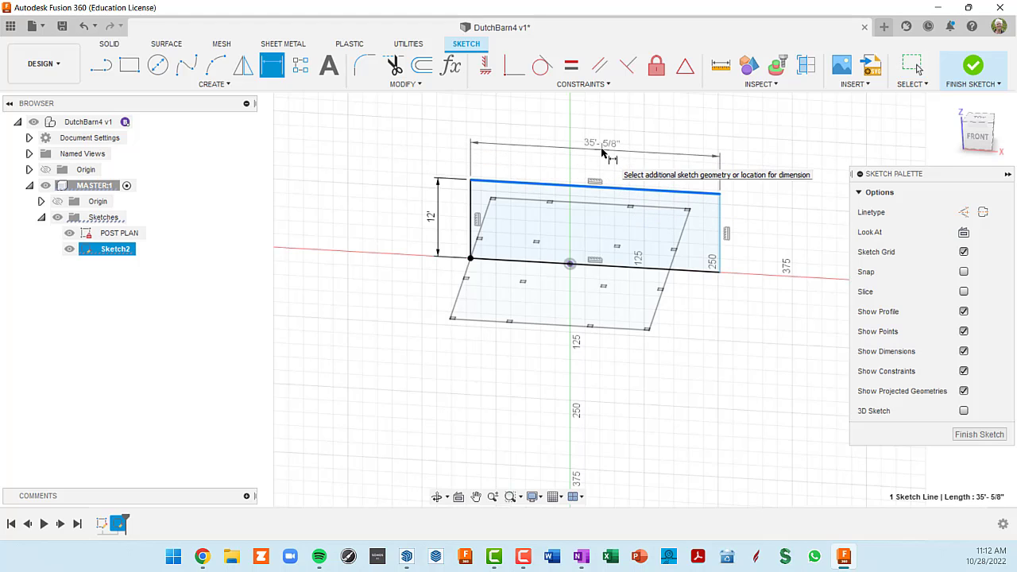
pyautogui.click(603, 151)
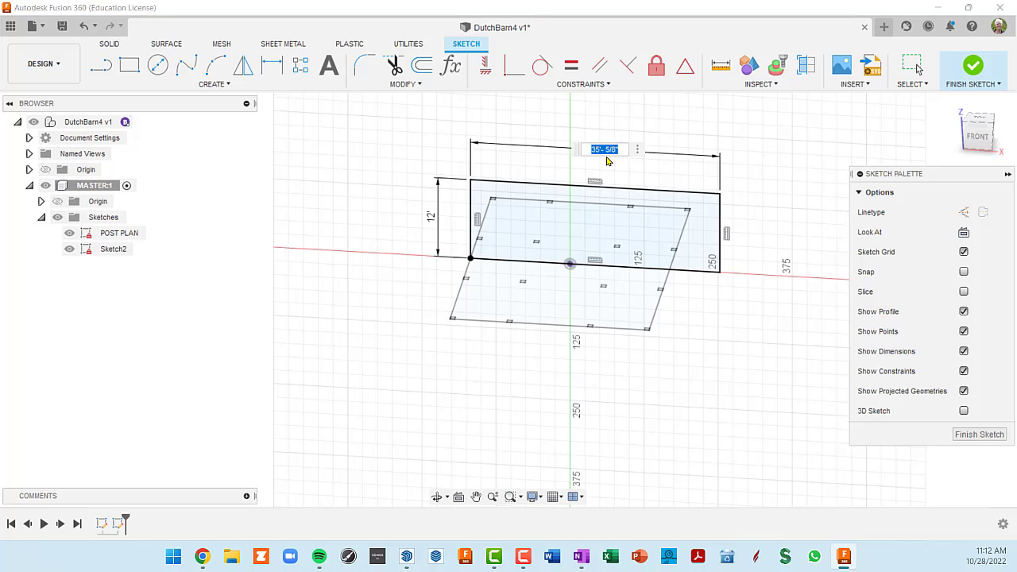
pyautogui.write("28'")
pyautogui.press('Return')
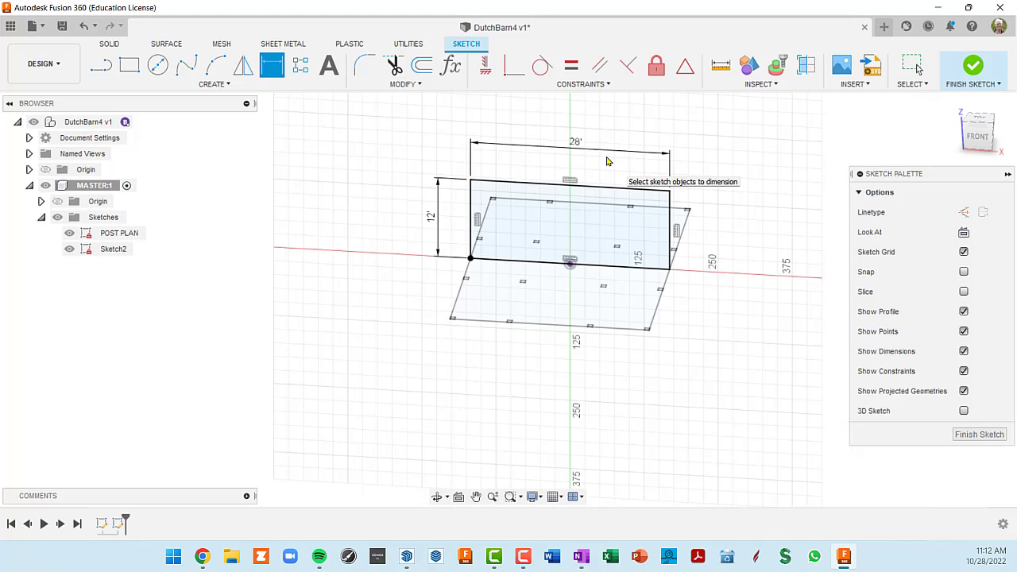
pyautogui.press('Escape')
# Inspect the rectangle against the post plan at an angle, hiding the POST PLAN sketch and showing it again
pyautogui.moveTo(651, 230); pyautogui.dragTo(638, 204, button='middle')
pyautogui.scroll(6, 693, 229)
pyautogui.scroll(-3, 694, 230)
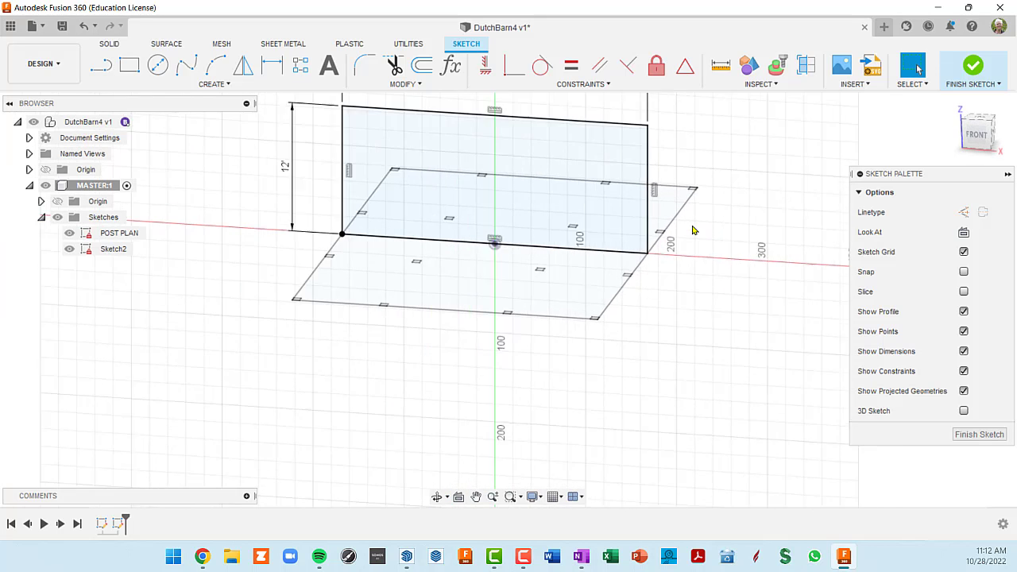
pyautogui.moveTo(693, 230)
pyautogui.keyDown('shift'); pyautogui.mouseDown(button='middle')
pyautogui.moveTo(676, 227)
pyautogui.moveTo(659, 255)
pyautogui.mouseUp(button='middle'); pyautogui.keyUp('shift')
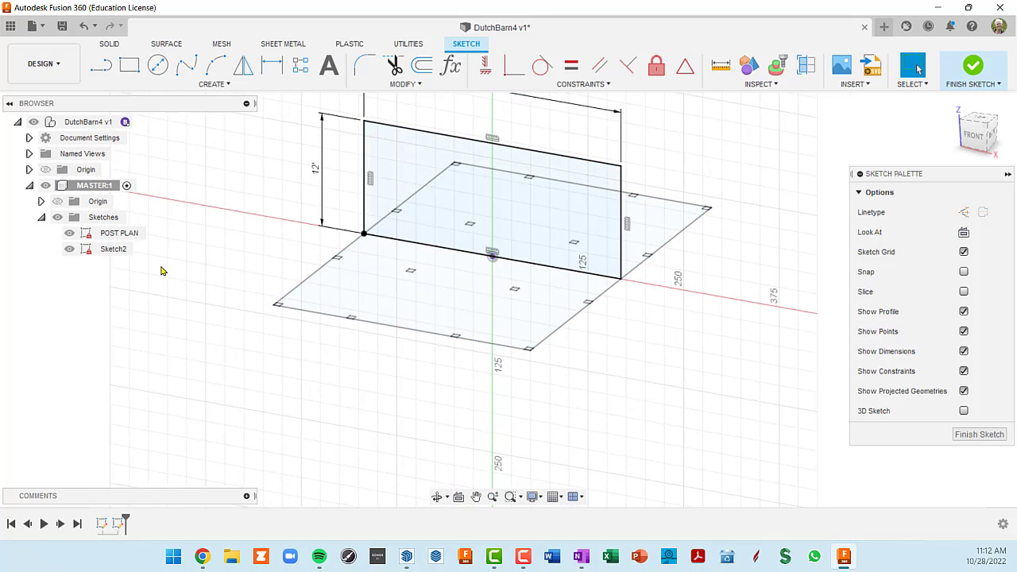
pyautogui.click(72, 236)
pyautogui.click(70, 235)
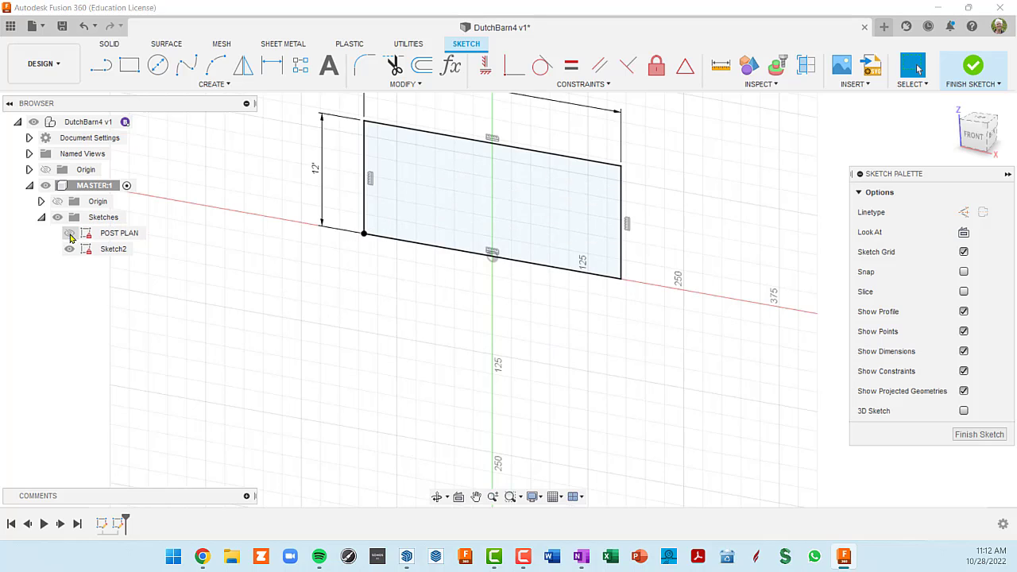
pyautogui.click(70, 234)
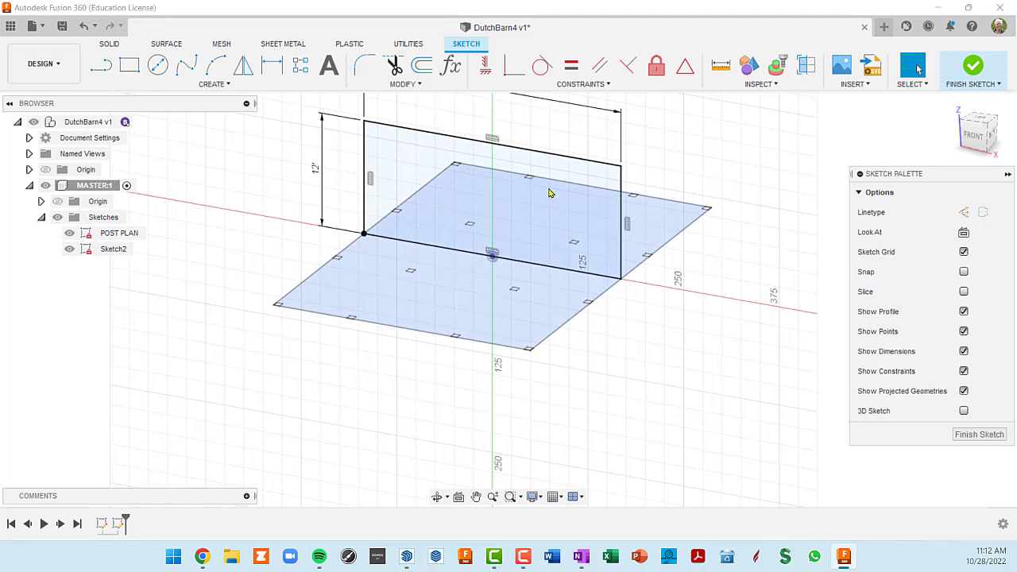
# Turn off the display of constraints and dimensions in the elevation sketch
pyautogui.scroll(-3, 568, 213)
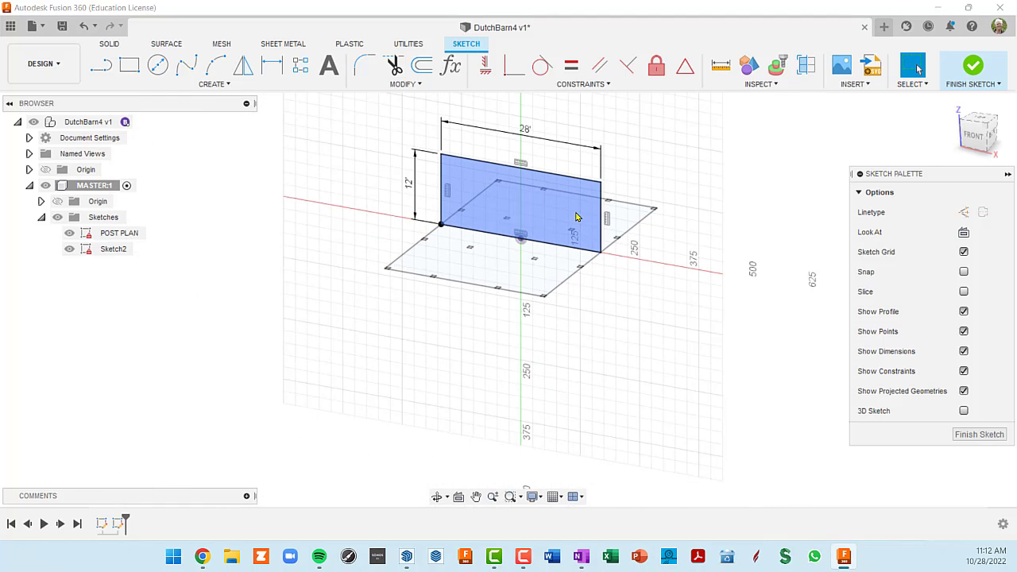
pyautogui.moveTo(590, 220); pyautogui.dragTo(579, 290, button='middle')
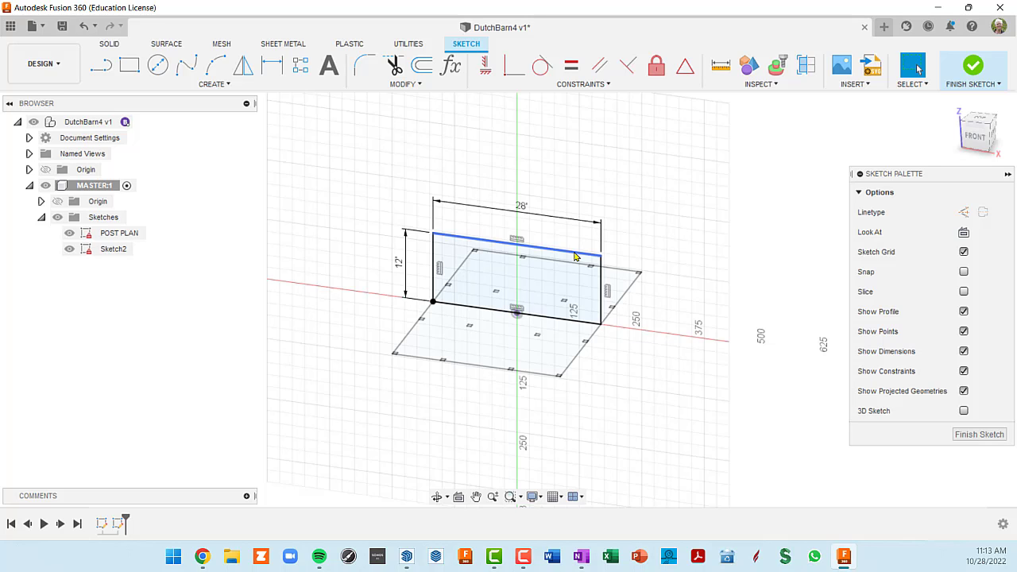
pyautogui.scroll(3, 543, 254)
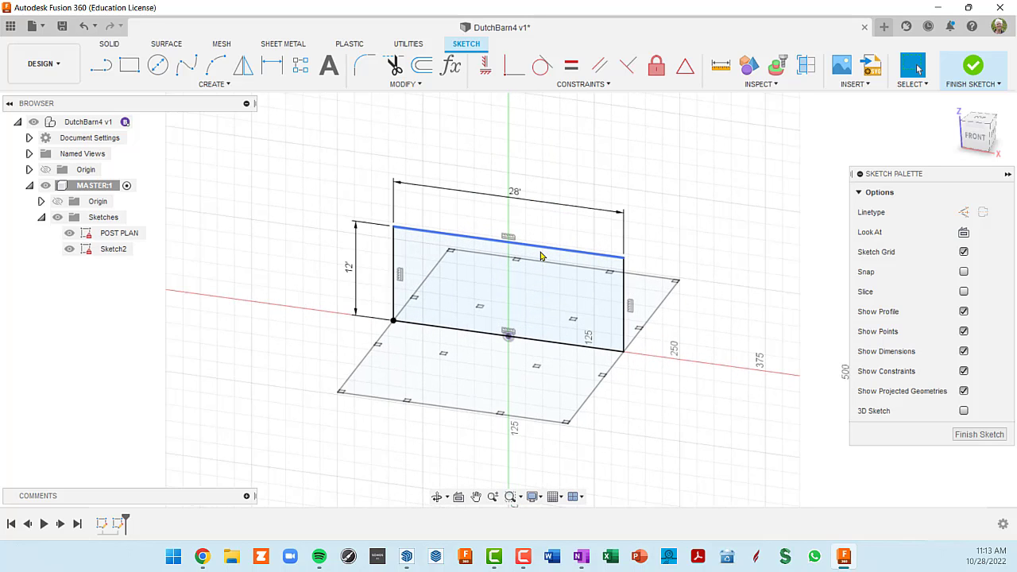
pyautogui.click(964, 371)
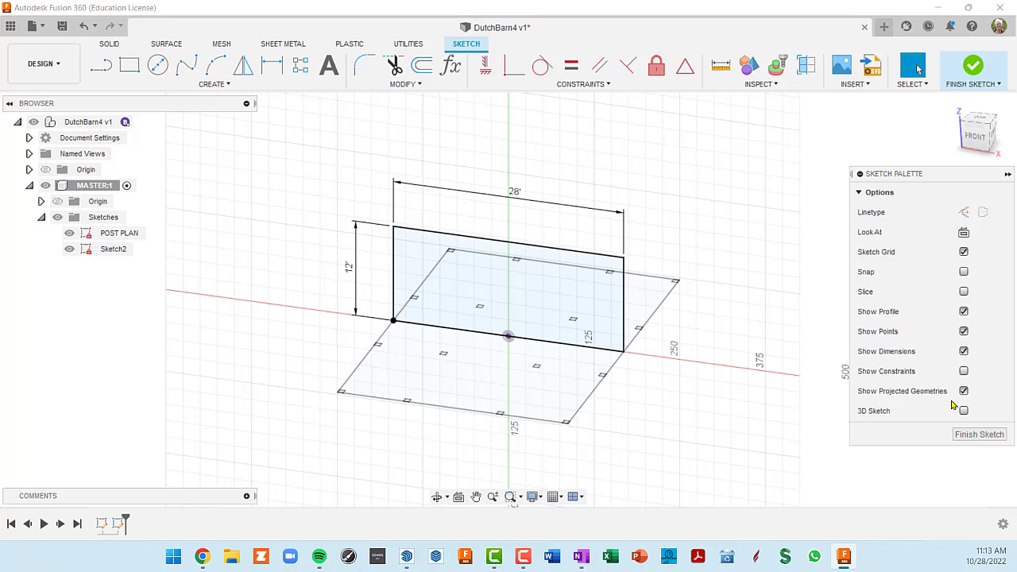
pyautogui.click(964, 352)
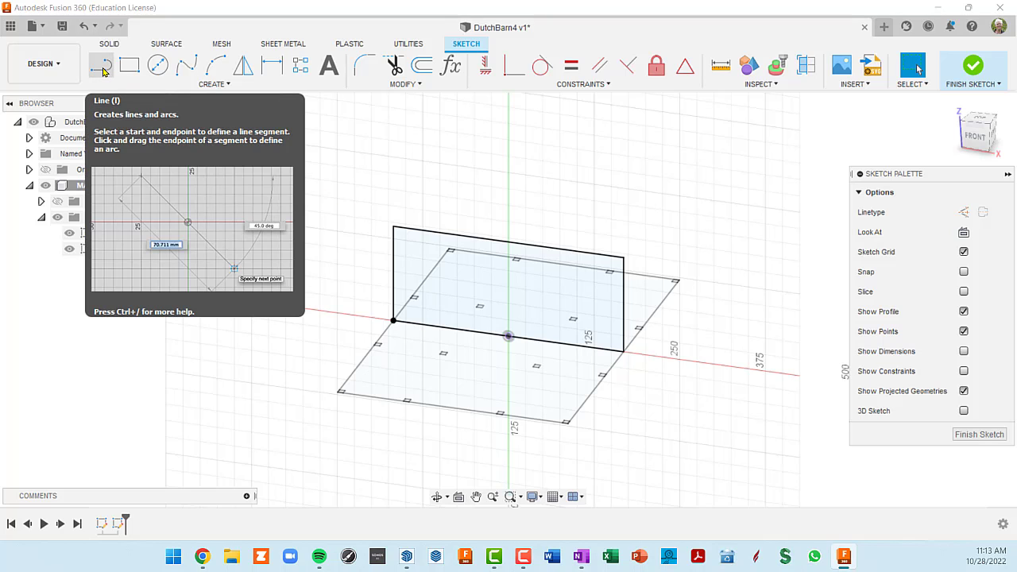
# Draw a vertical line about 25' long upward from the midpoint of the rectangle's top edge
pyautogui.click(103, 71)
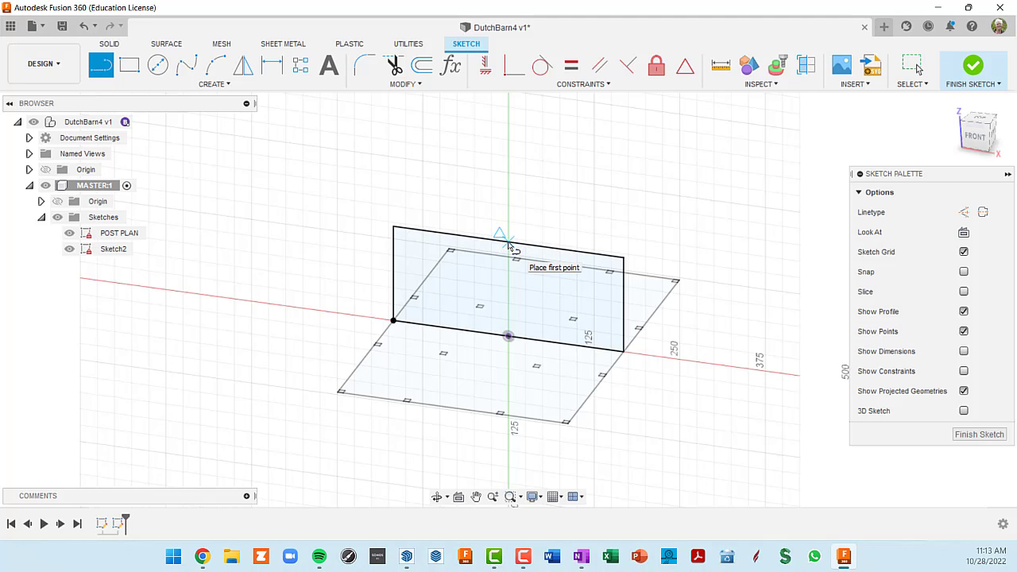
pyautogui.click(508, 242)
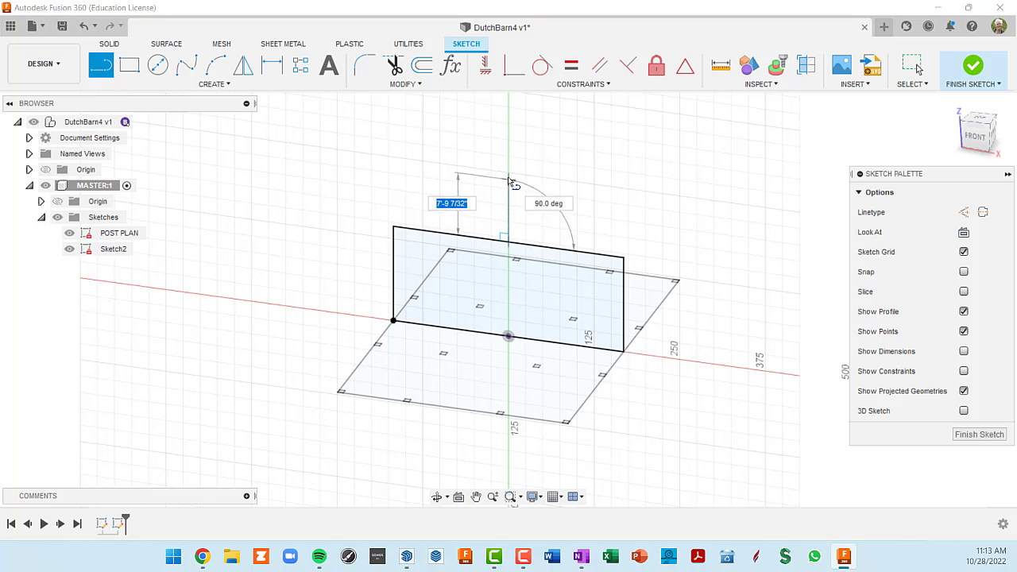
pyautogui.scroll(-4, 476, 238)
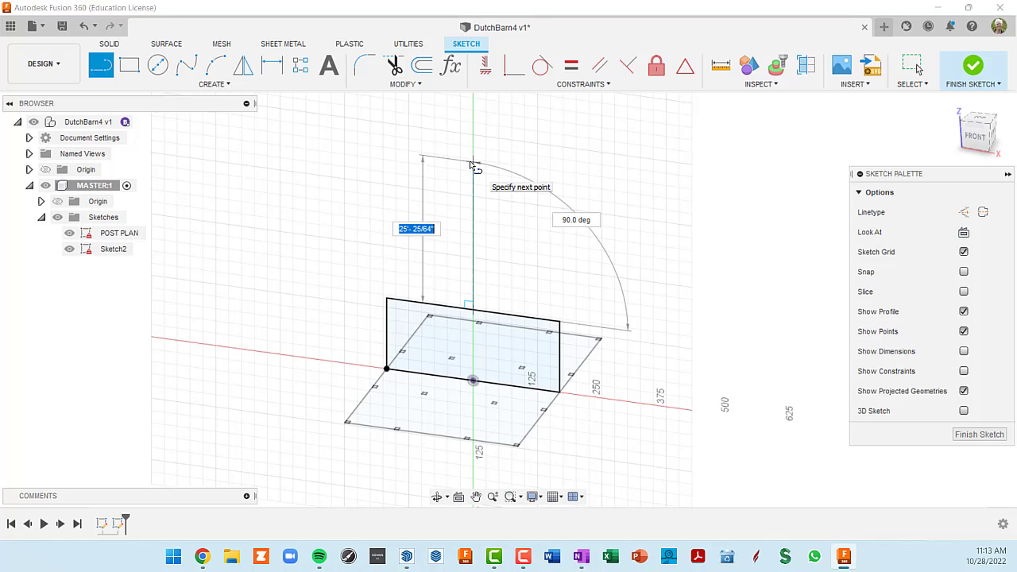
pyautogui.click(472, 163)
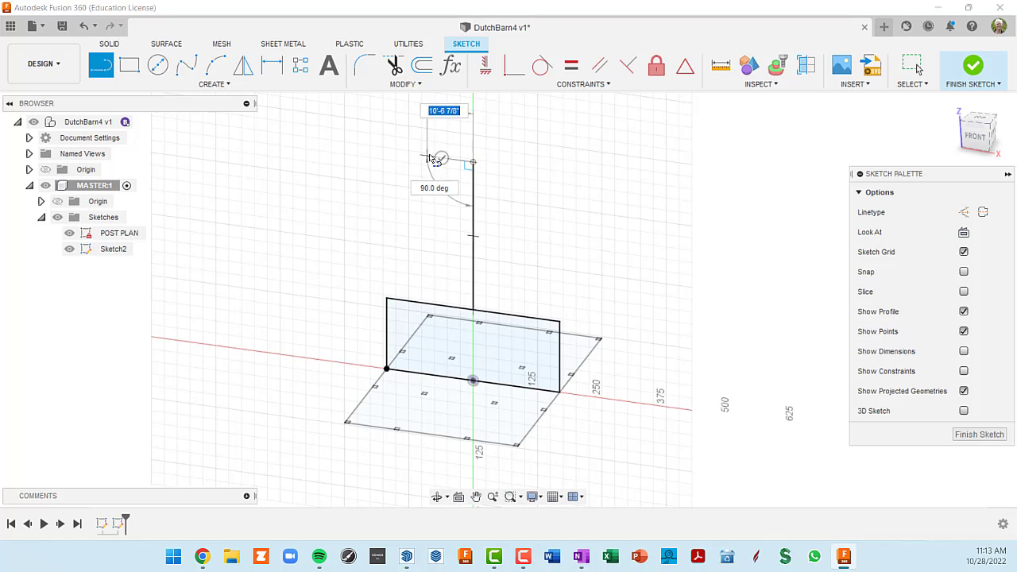
pyautogui.press('Escape')
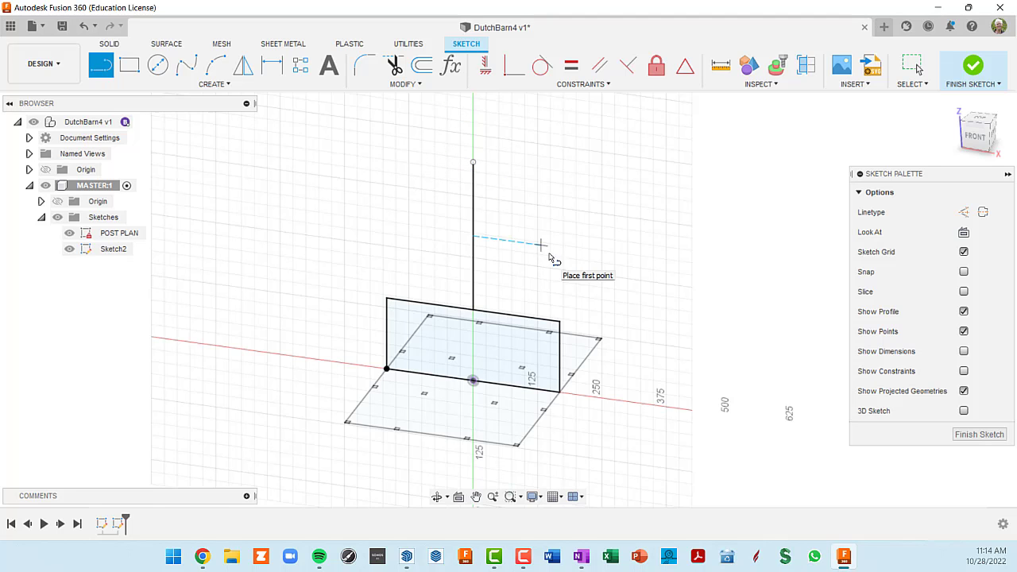
# Turn the constraint display back on and examine the constraints where the vertical line meets the rectangle's top edge
pyautogui.click(962, 372)
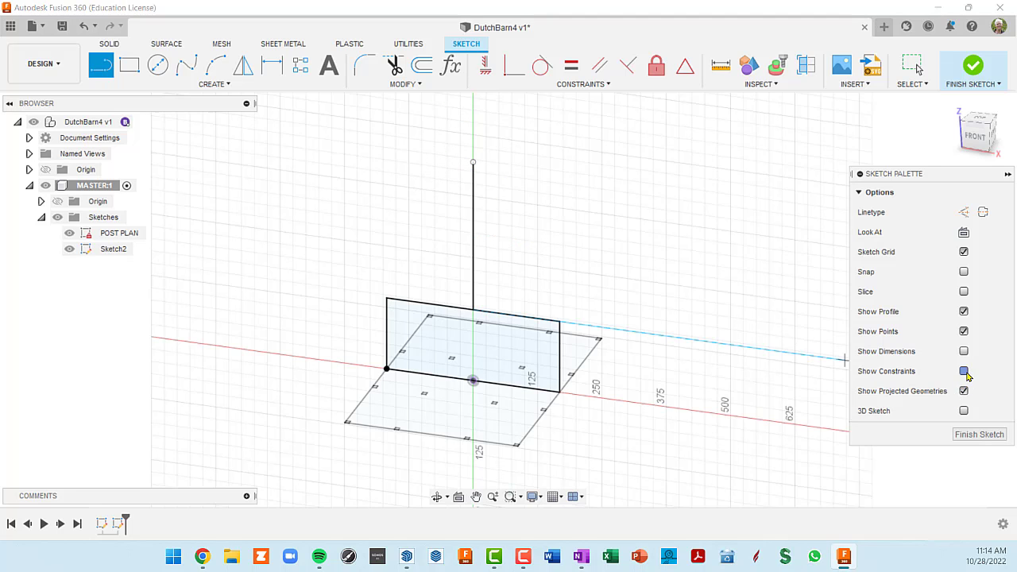
pyautogui.scroll(5, 490, 289)
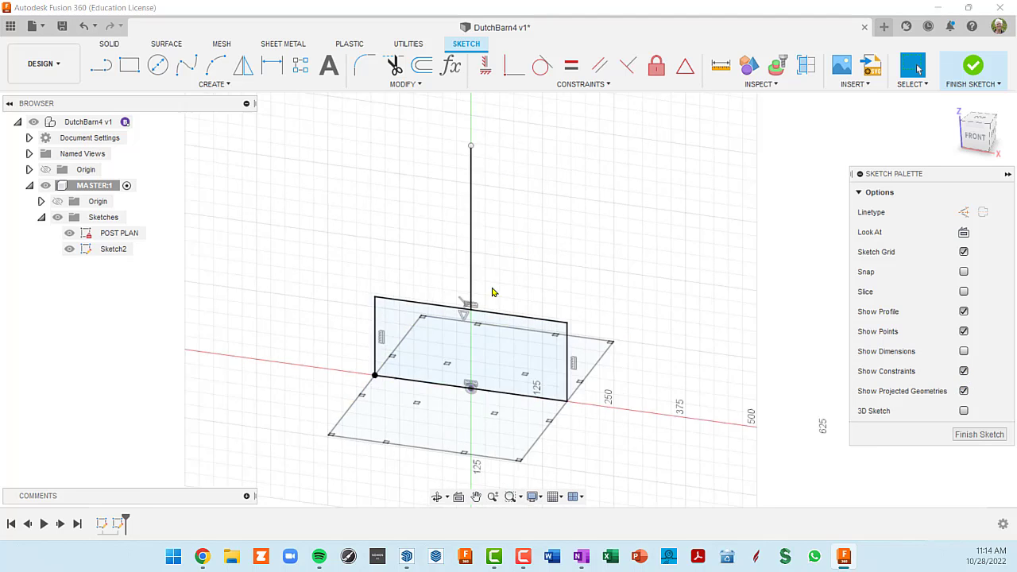
pyautogui.click(463, 256)
pyautogui.scroll(-2, 469, 302)
pyautogui.scroll(5, 458, 318)
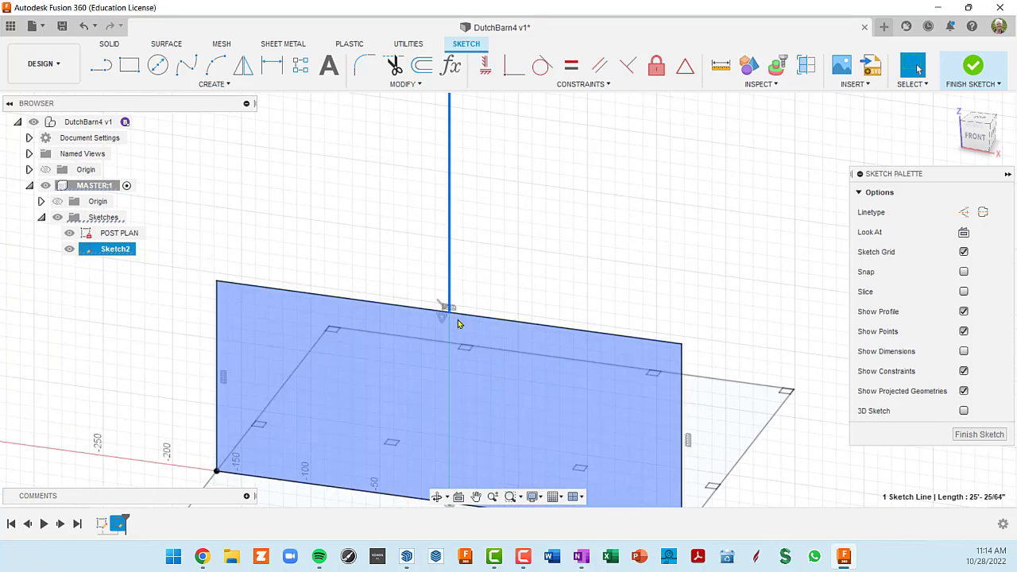
pyautogui.scroll(3, 448, 312)
pyautogui.scroll(-3, 492, 154)
pyautogui.scroll(-3, 495, 173)
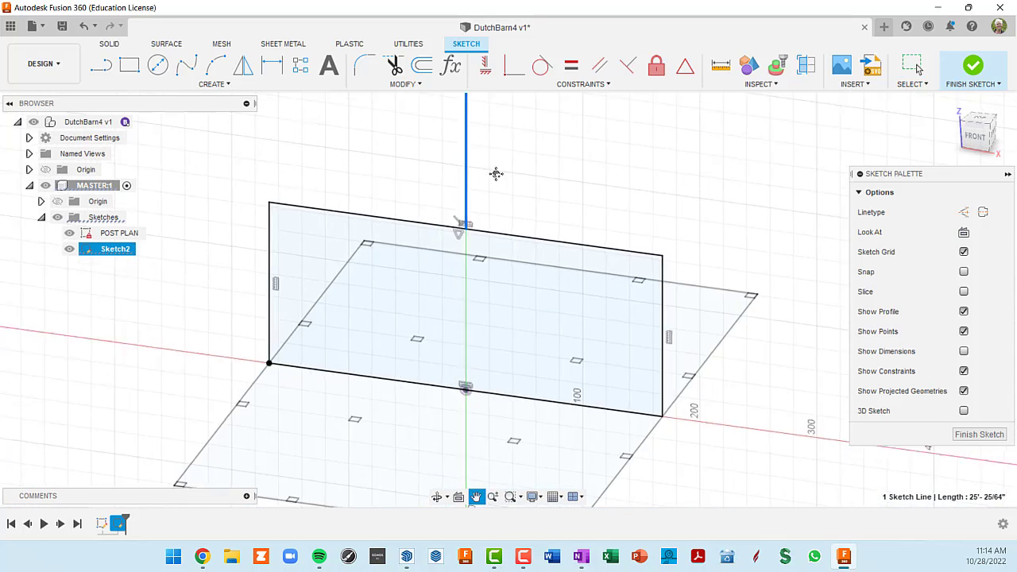
pyautogui.moveTo(495, 172)
pyautogui.mouseDown(button='middle')
pyautogui.moveTo(503, 367)
pyautogui.moveTo(538, 196)
pyautogui.mouseUp(button='middle')
pyautogui.scroll(-2, 503, 368)
pyautogui.scroll(3, 517, 271)
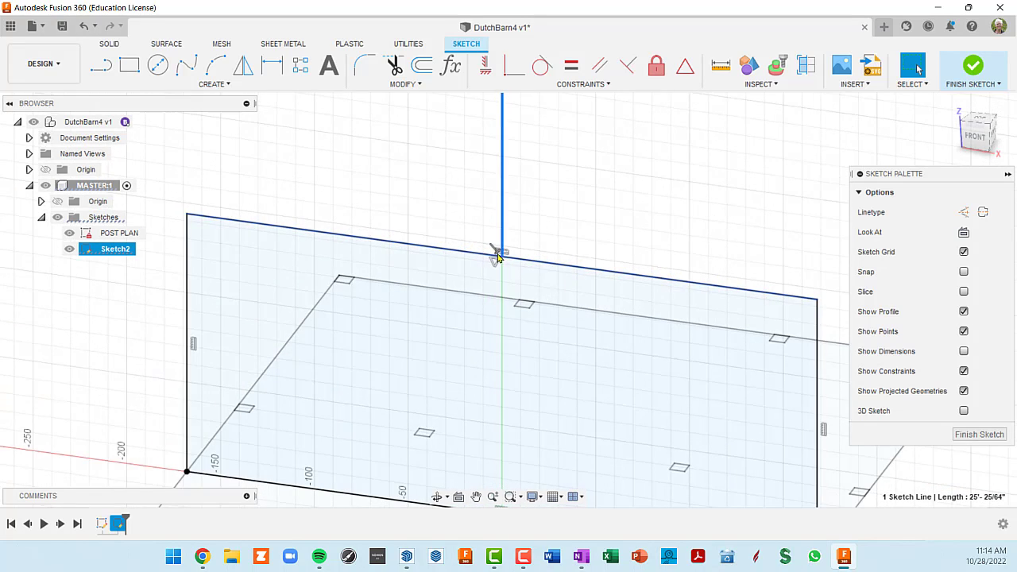
pyautogui.scroll(2, 497, 255)
pyautogui.scroll(-6, 510, 240)
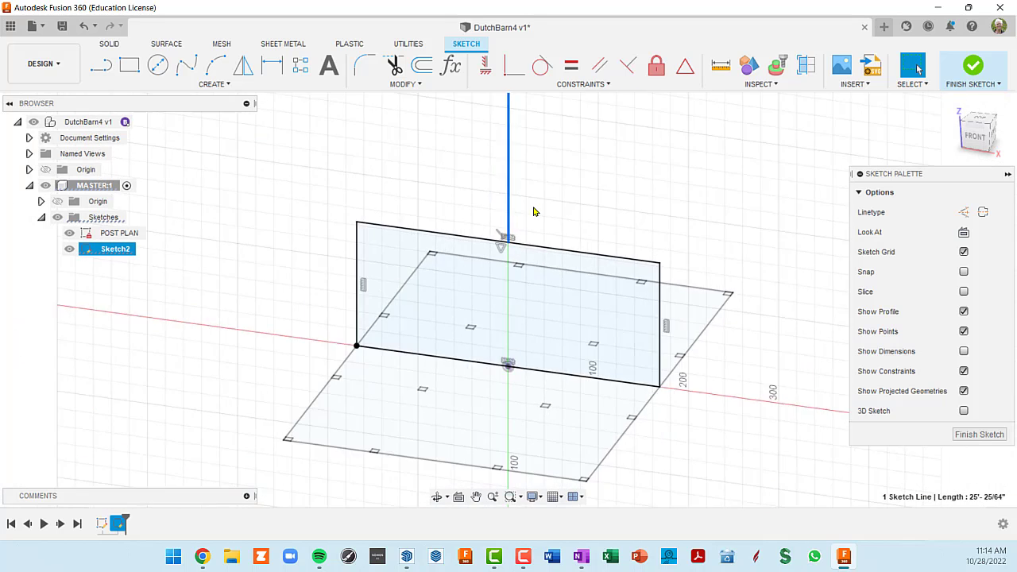
pyautogui.click(558, 230)
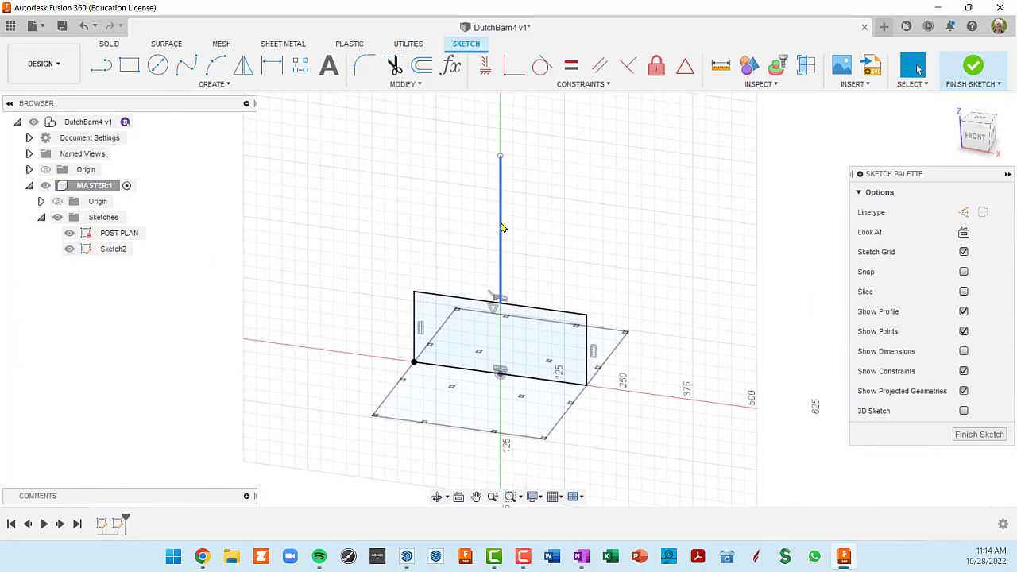
# Convert the vertical centre line above the rectangle to a construction line
pyautogui.click(500, 228)
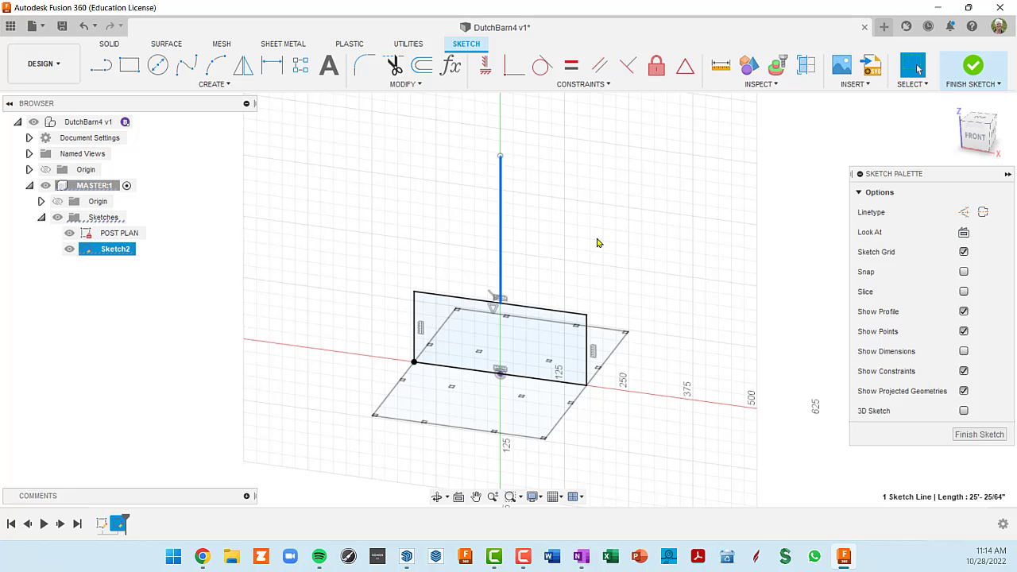
pyautogui.click(964, 212)
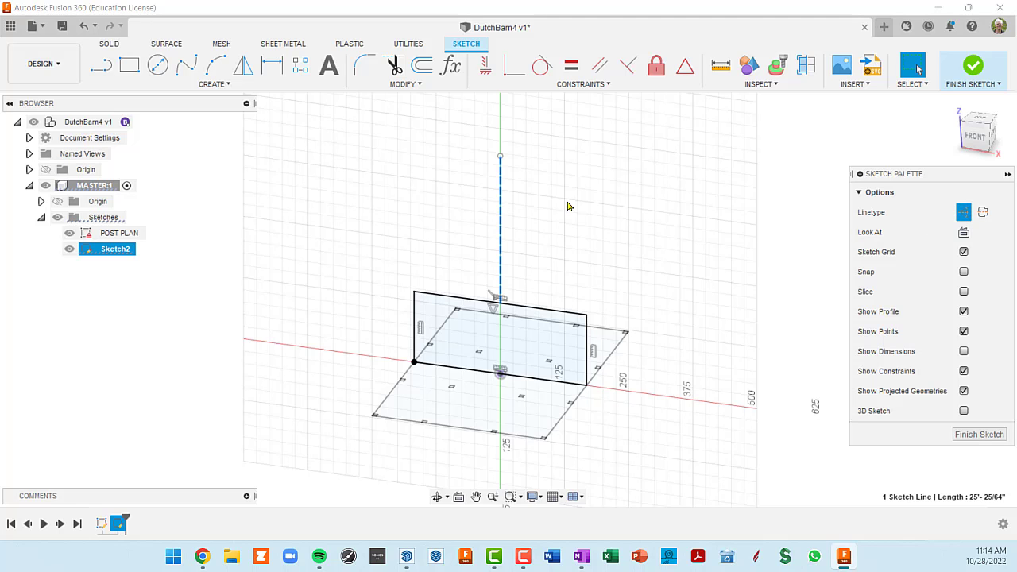
pyautogui.scroll(2, 502, 212)
pyautogui.scroll(2, 505, 216)
pyautogui.scroll(-2, 509, 220)
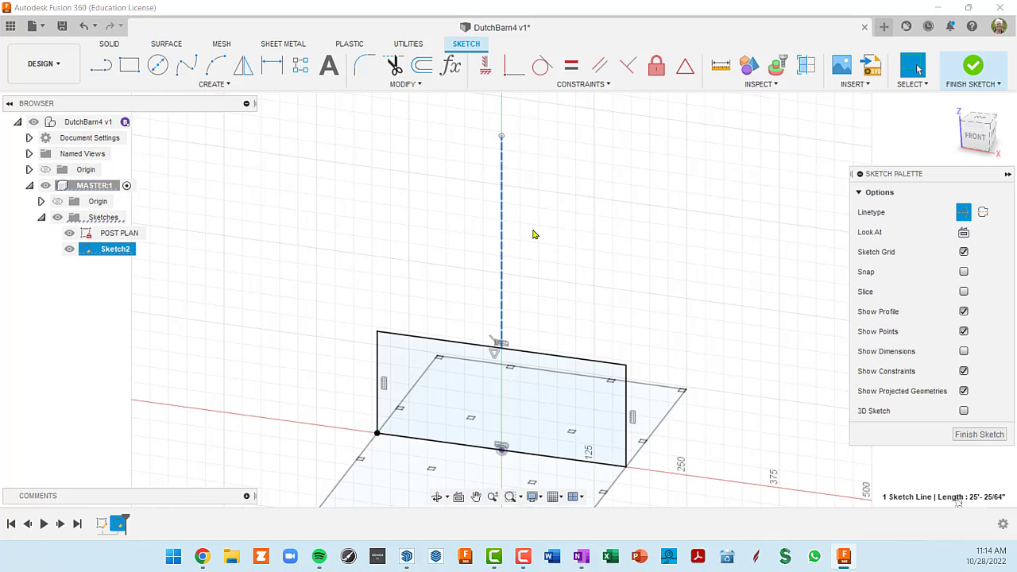
pyautogui.click(963, 212)
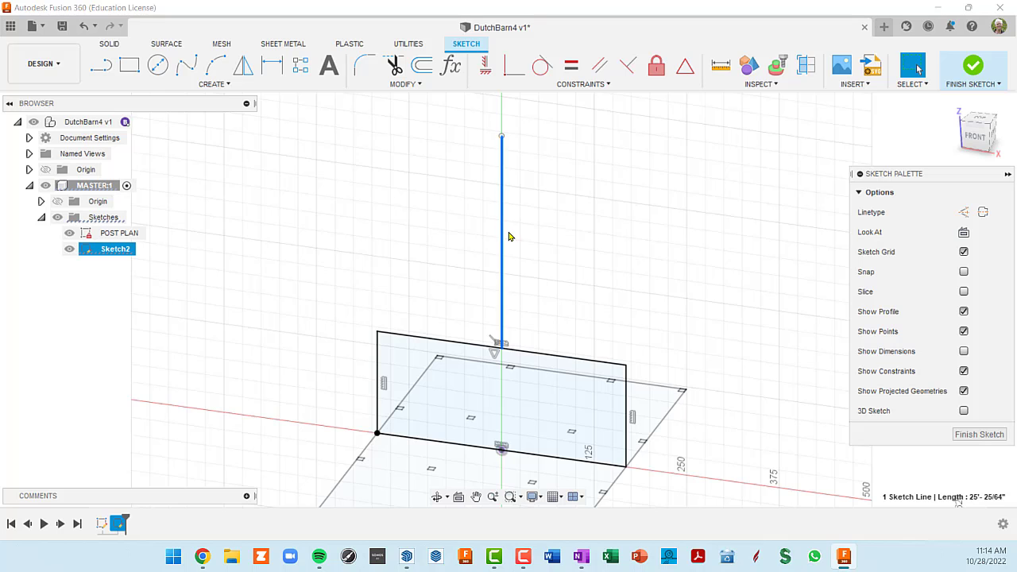
pyautogui.press('x')
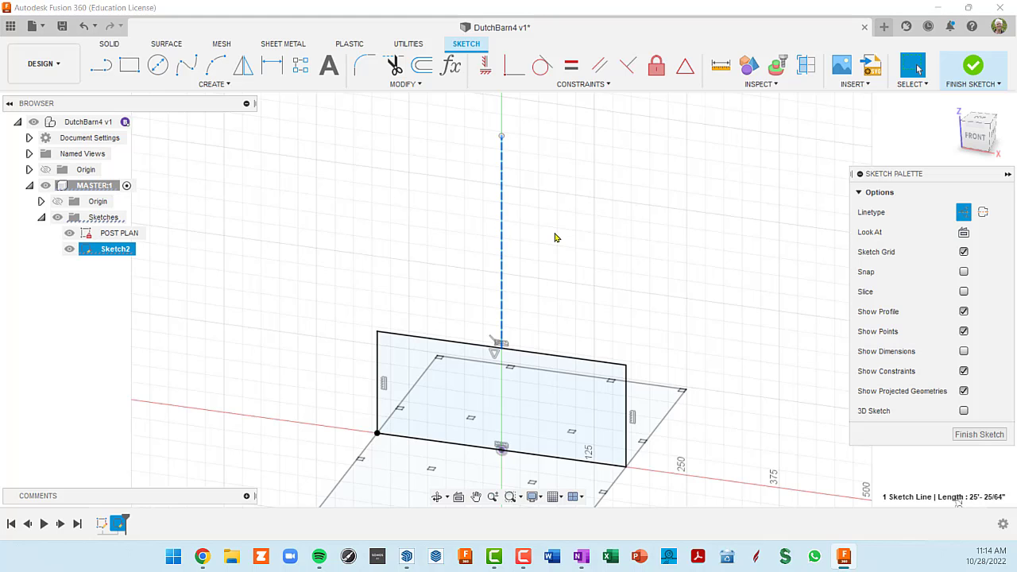
# Draw a rafter line at 45 degrees from the rectangle's upper-left corner to the vertical construction line
pyautogui.scroll(3, 523, 247)
pyautogui.scroll(-4, 523, 247)
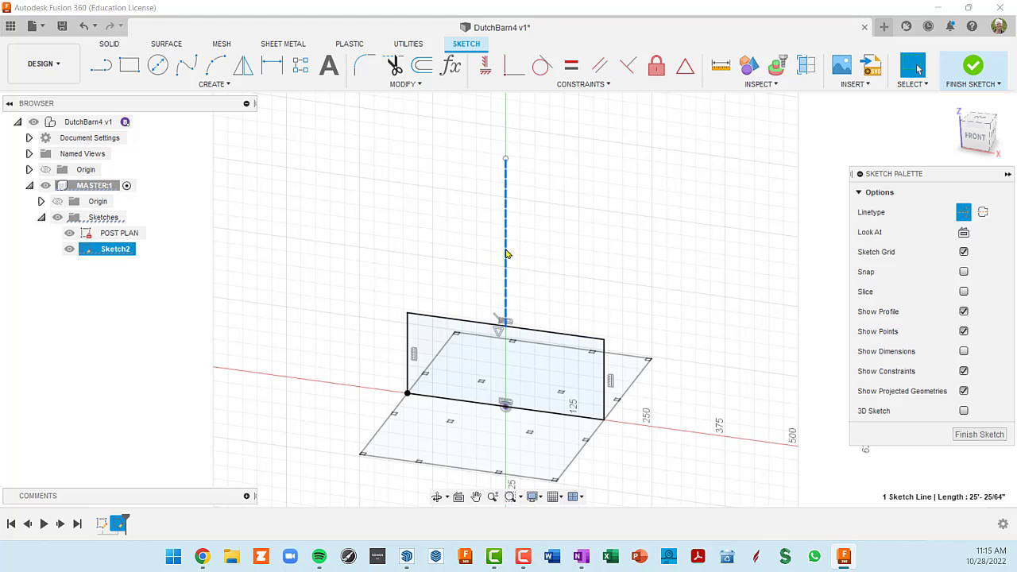
pyautogui.moveTo(549, 246); pyautogui.dragTo(554, 191, button='middle')
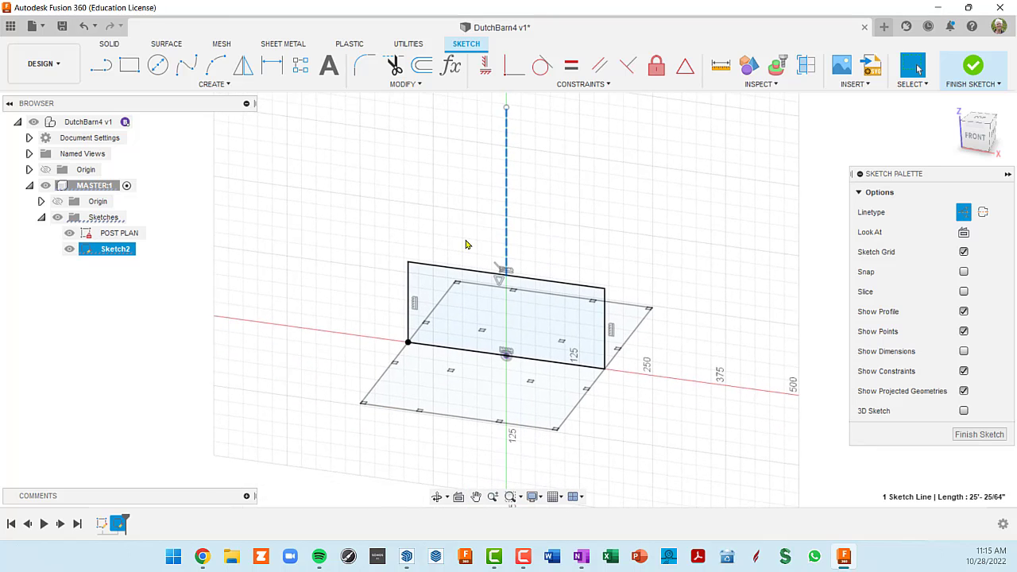
pyautogui.press('l')
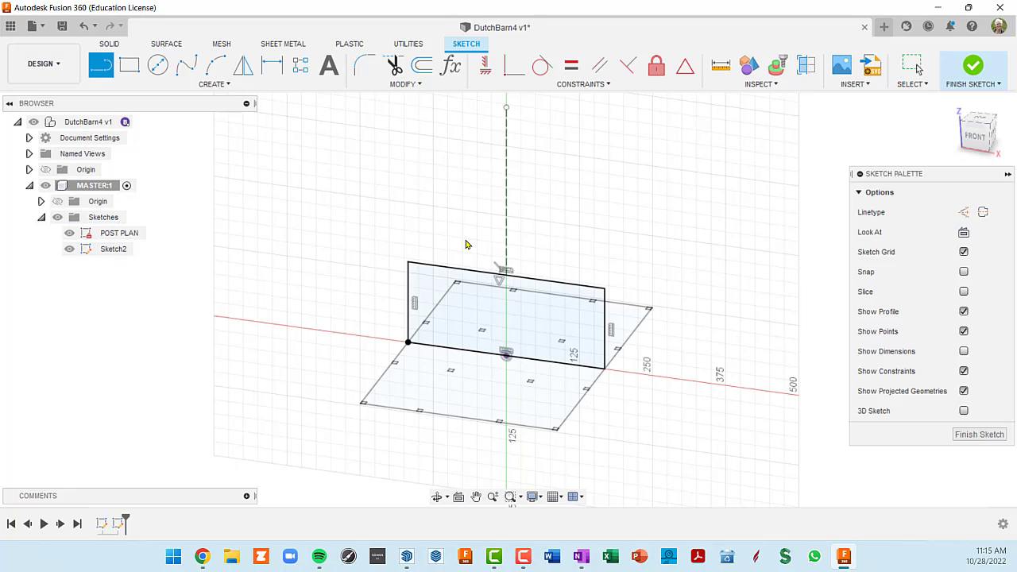
pyautogui.click(409, 263)
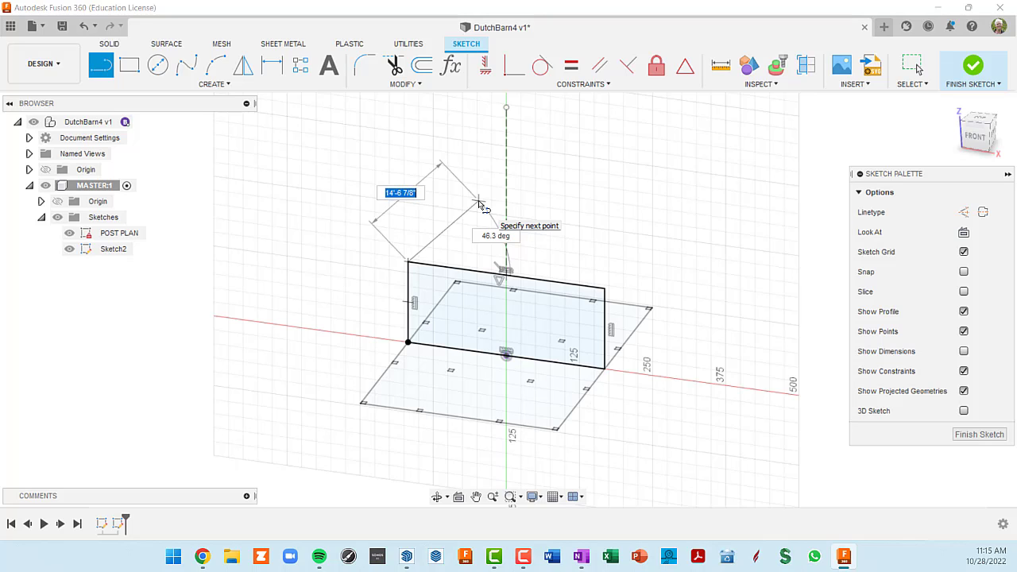
pyautogui.press('Tab')
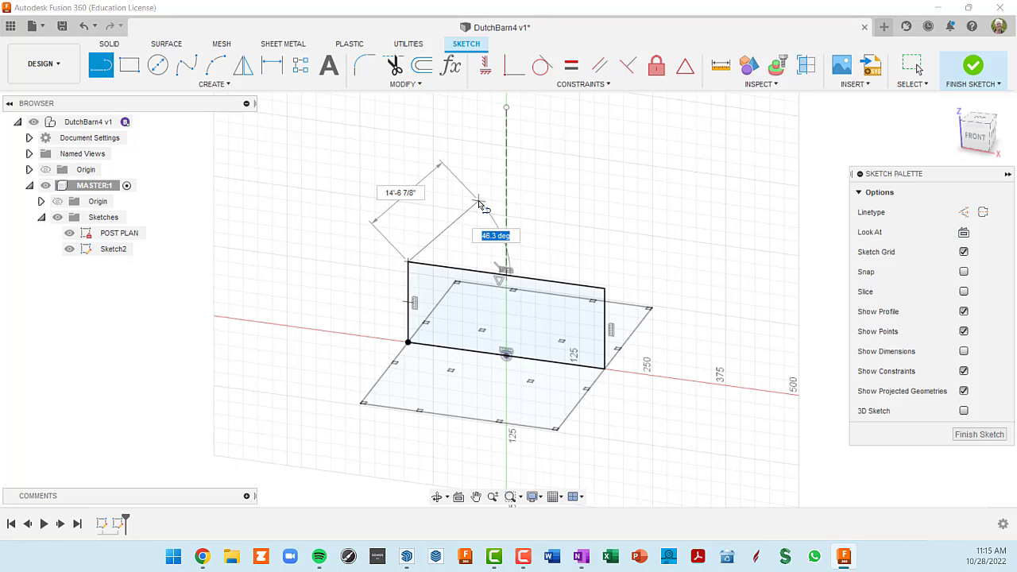
pyautogui.write('45')
pyautogui.press('Tab')
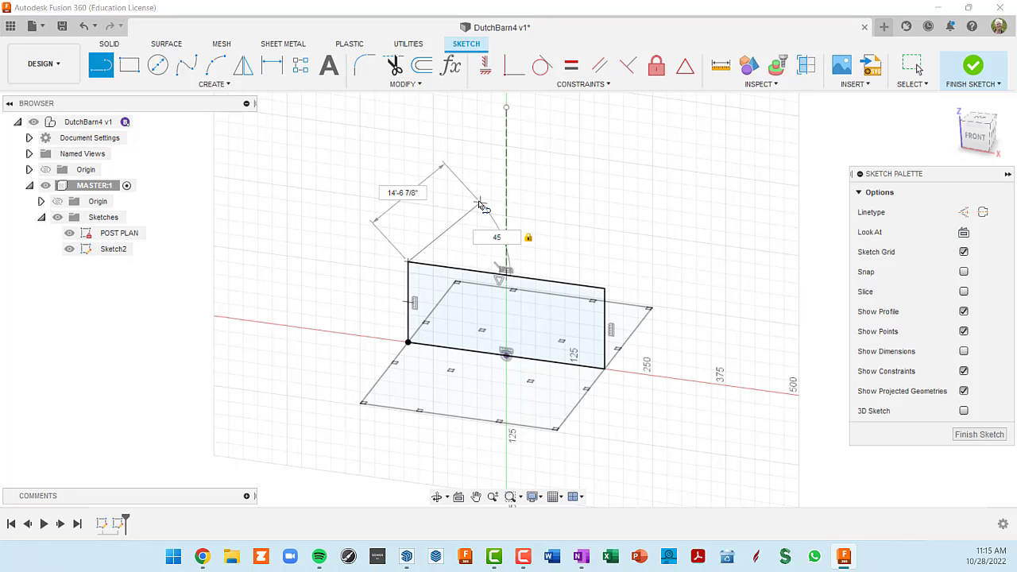
pyautogui.press('Tab')
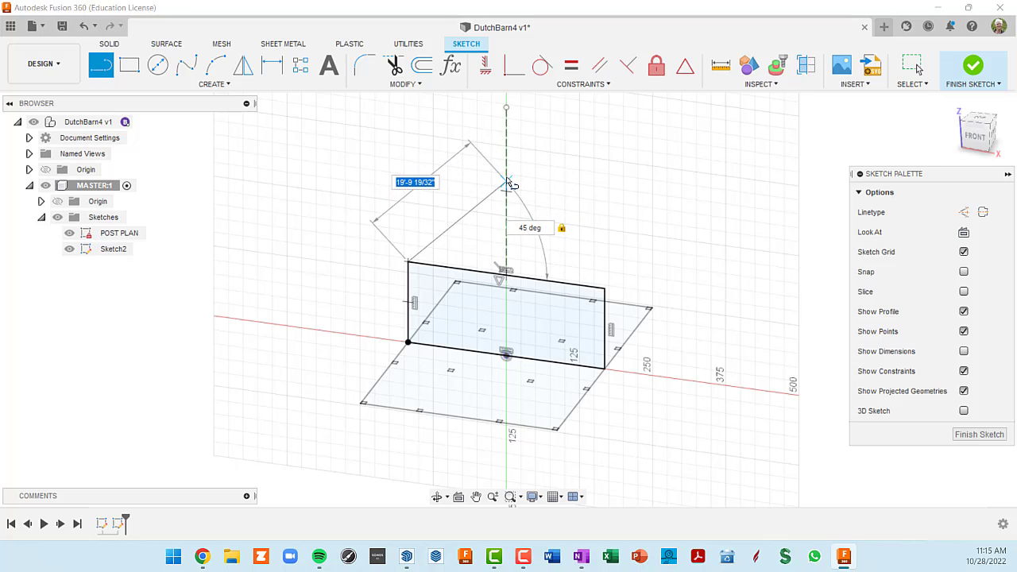
# Draw both roof slopes from the wall tops to a shared apex on the vertical centerline, with the left slope at 45 degrees
pyautogui.scroll(2, 510, 184)
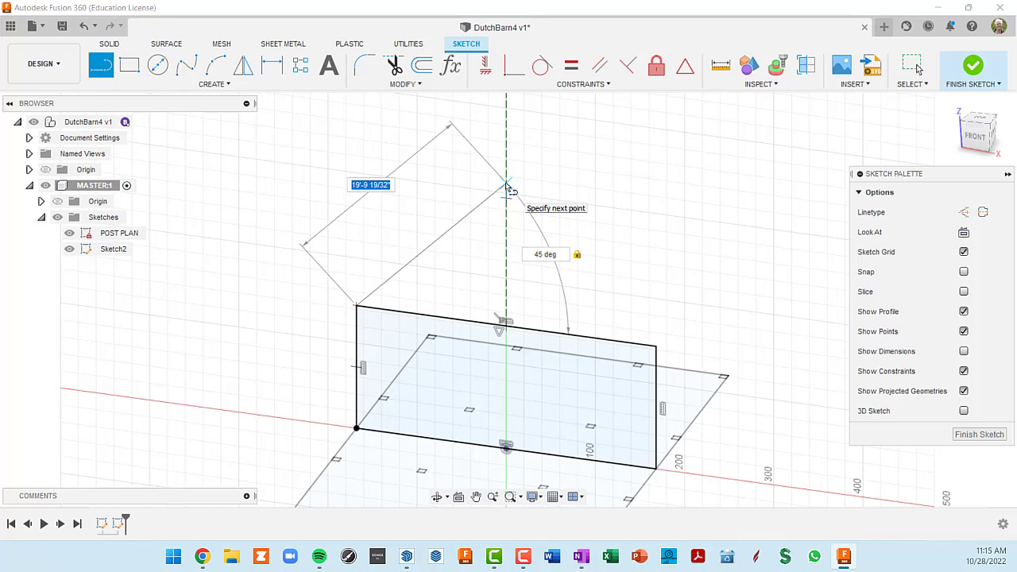
pyautogui.press('Return')
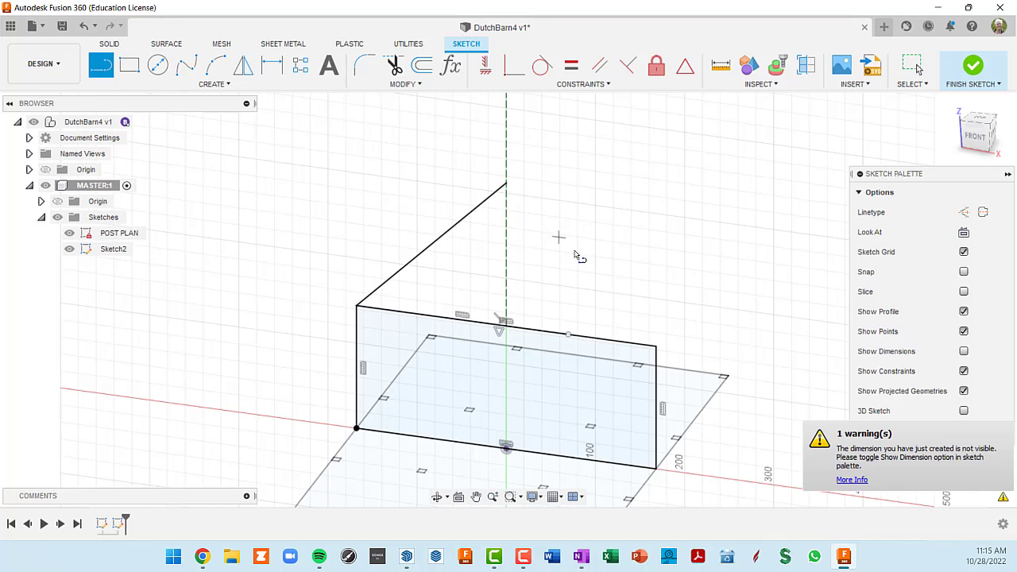
pyautogui.click(657, 350)
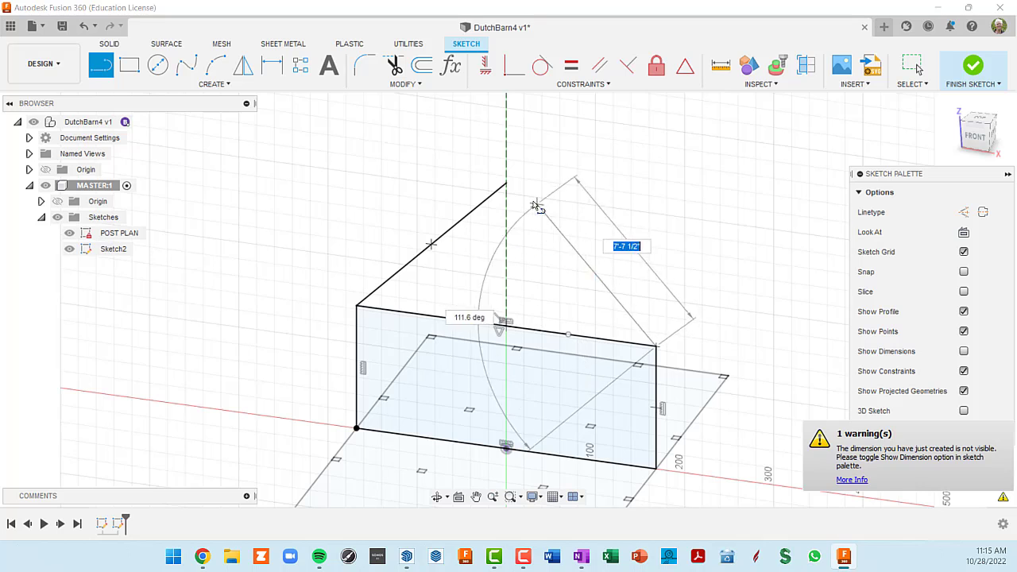
pyautogui.click(509, 186)
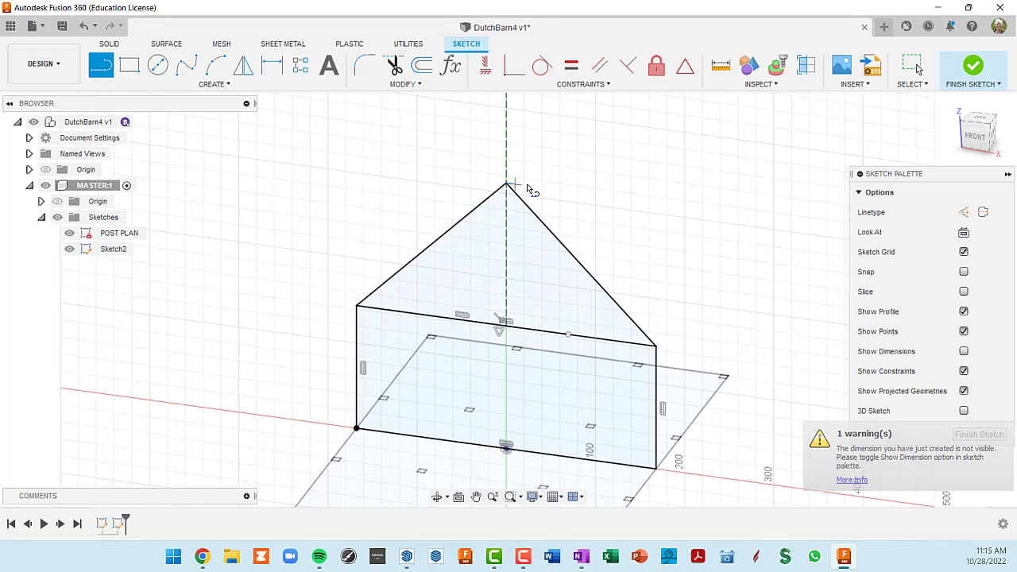
pyautogui.scroll(-2, 726, 214)
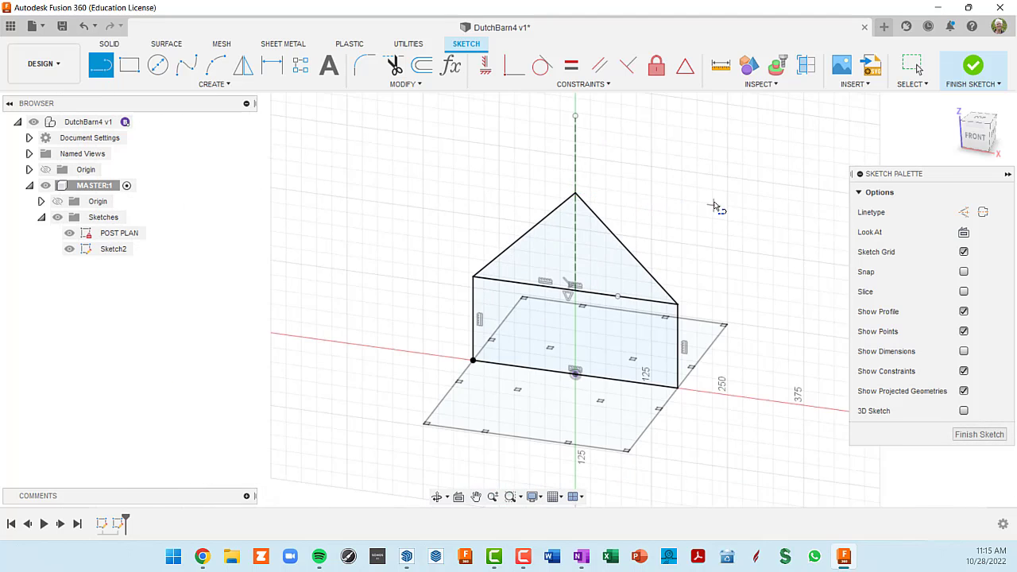
pyautogui.moveTo(714, 202); pyautogui.dragTo(648, 157, button='middle')
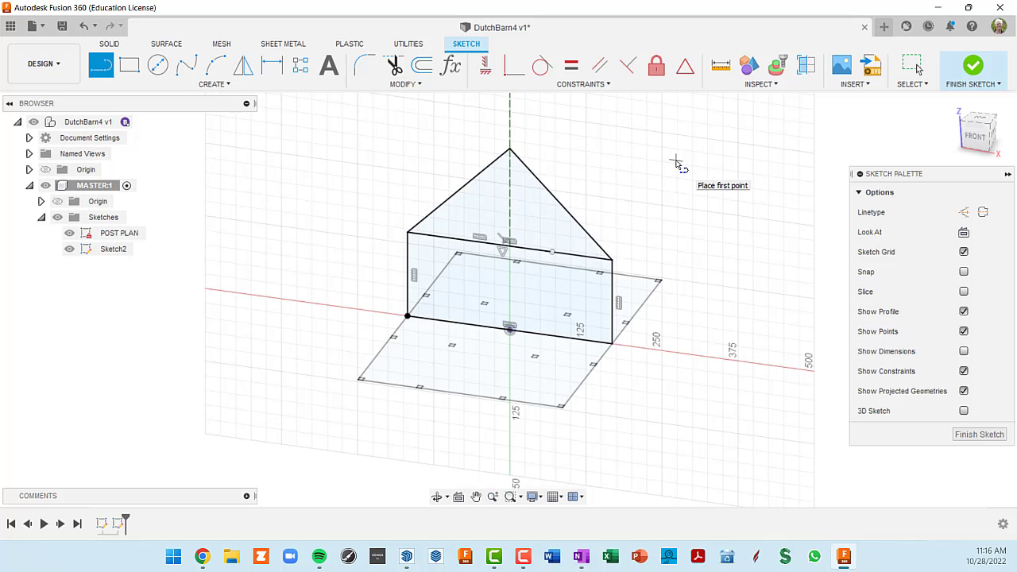
pyautogui.moveTo(646, 182); pyautogui.dragTo(629, 191, button='middle')
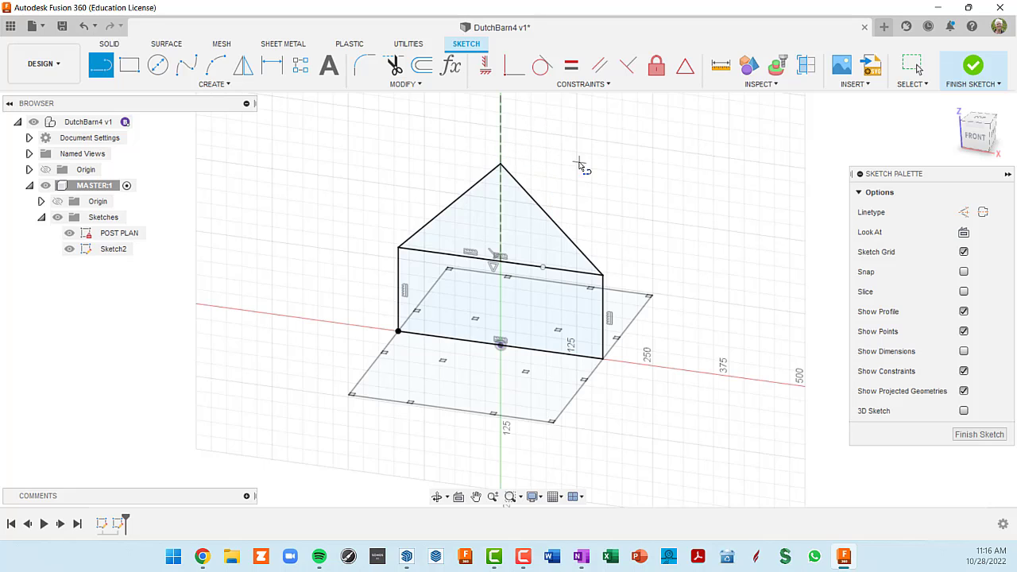
pyautogui.press('Escape')
# Switch the vertical centerline to a normal line, check the split roof profile, and switch it back to construction
pyautogui.click(526, 209)
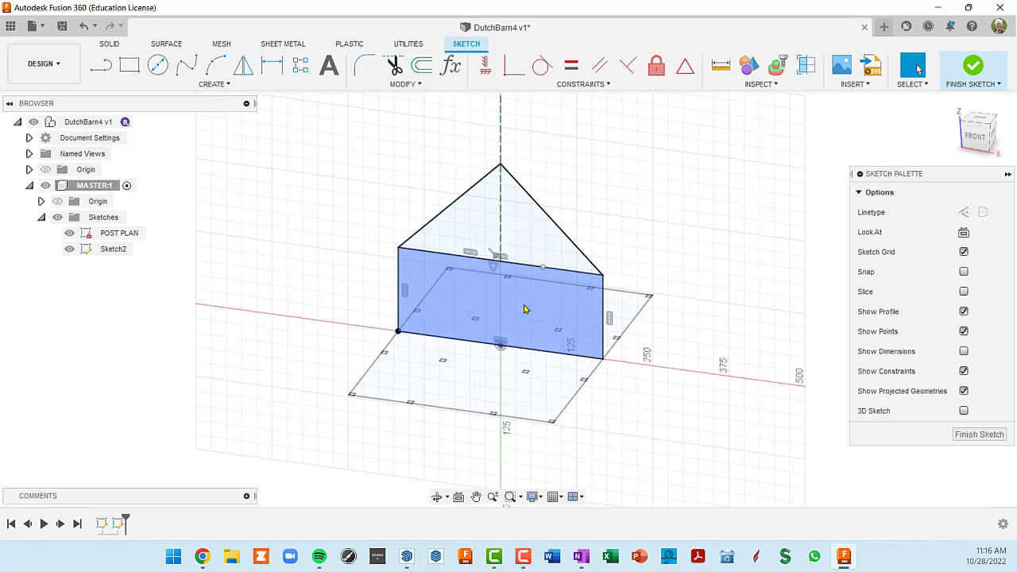
pyautogui.click(500, 137)
pyautogui.press('x')
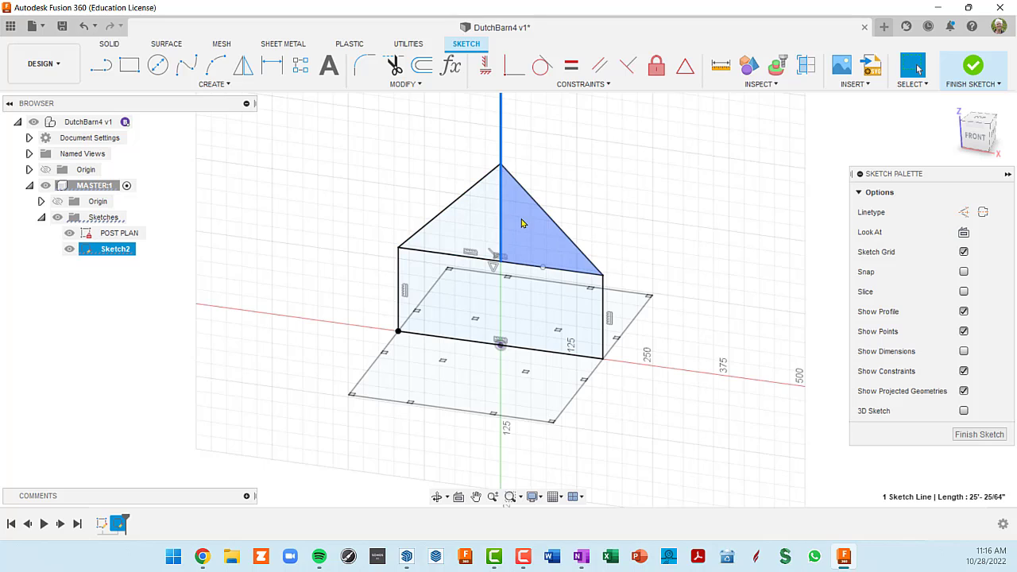
pyautogui.click(461, 227)
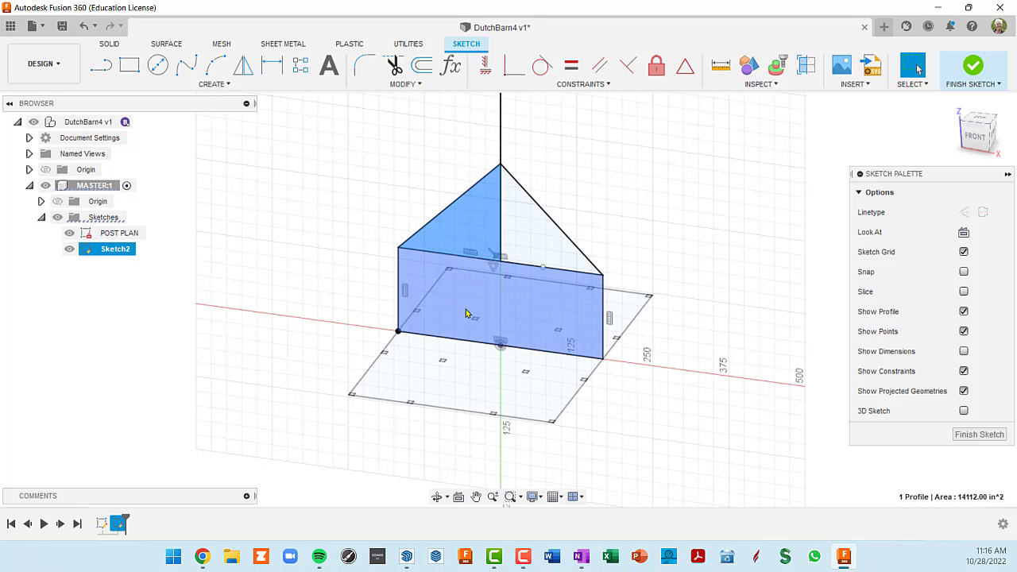
pyautogui.click(501, 139)
pyautogui.press('x')
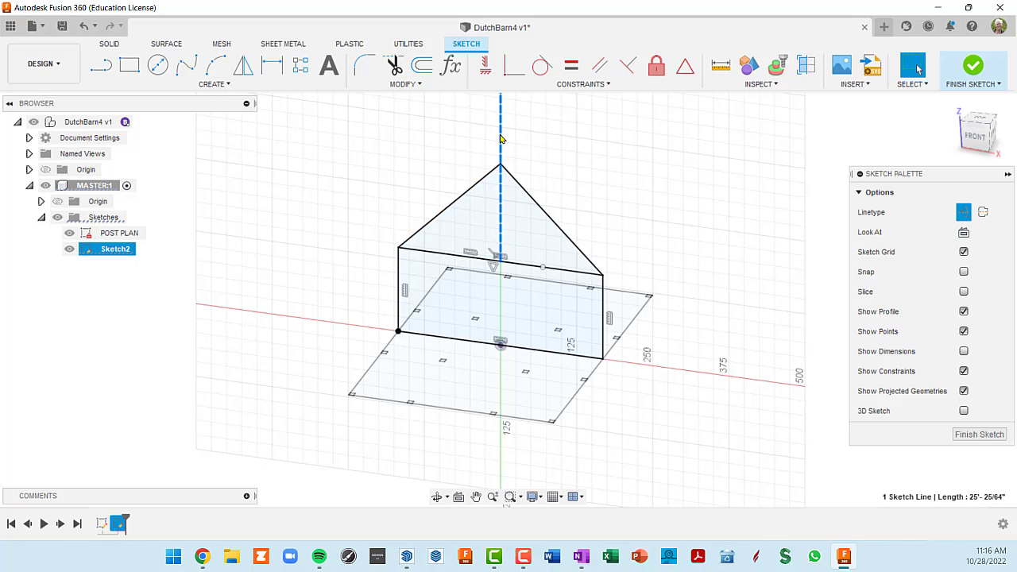
# Convert the horizontal line between the wall tops to a construction line and finish the sketch
pyautogui.scroll(2, 523, 272)
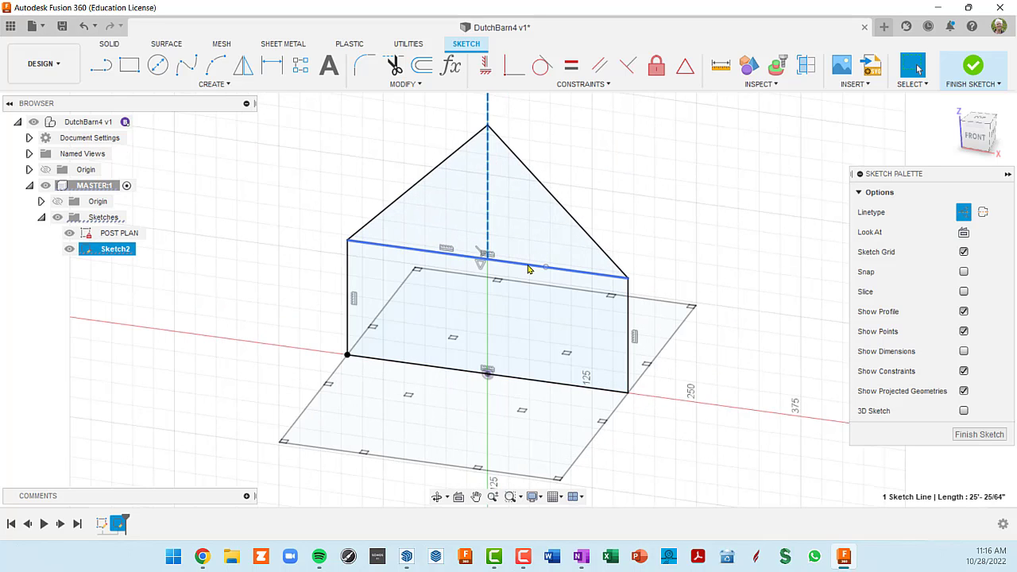
pyautogui.click(529, 269)
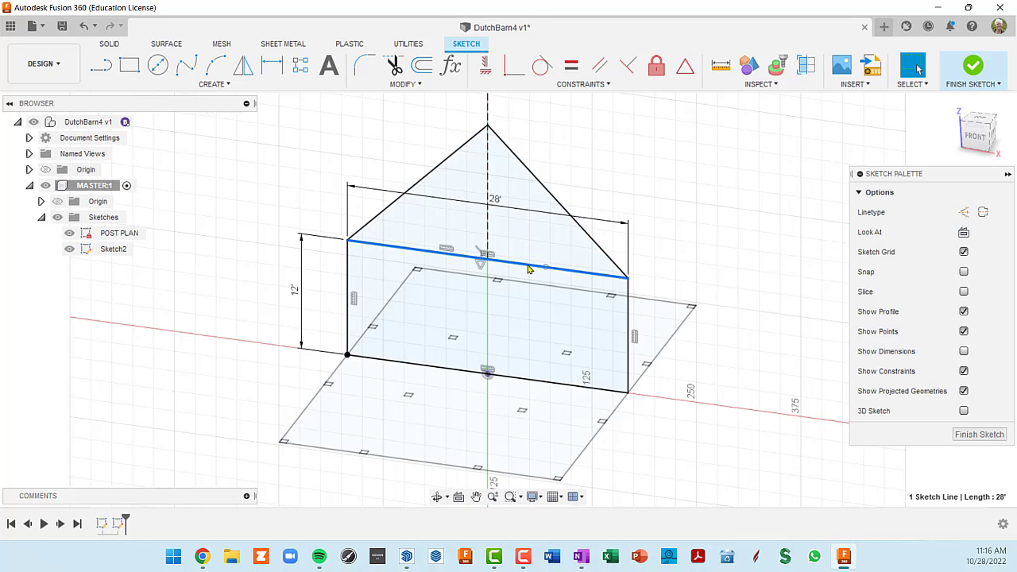
pyautogui.press('x')
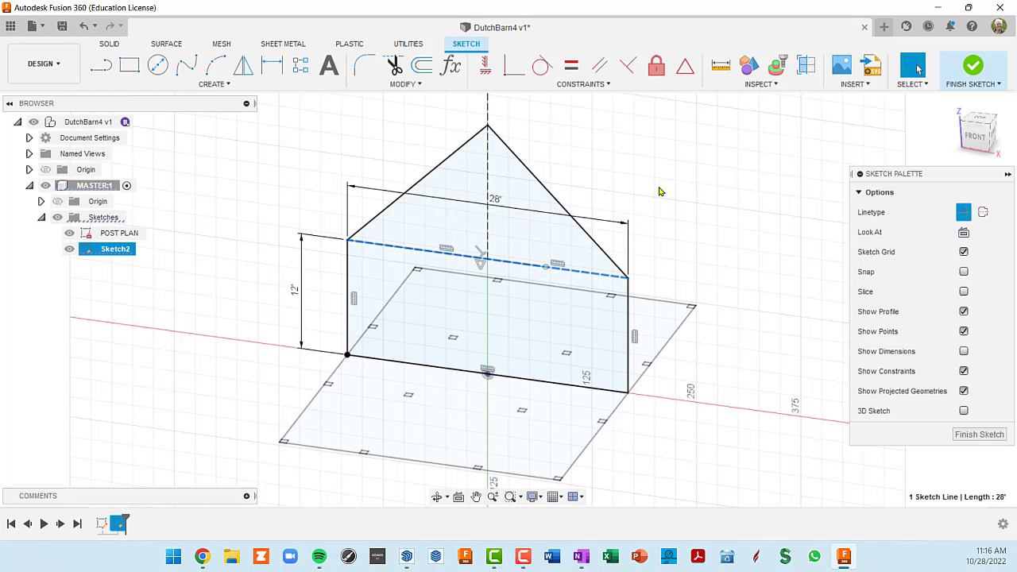
pyautogui.scroll(-3, 712, 171)
pyautogui.keyDown('shift'); pyautogui.moveTo(697, 183); pyautogui.dragTo(628, 202, button='middle'); pyautogui.keyUp('shift')
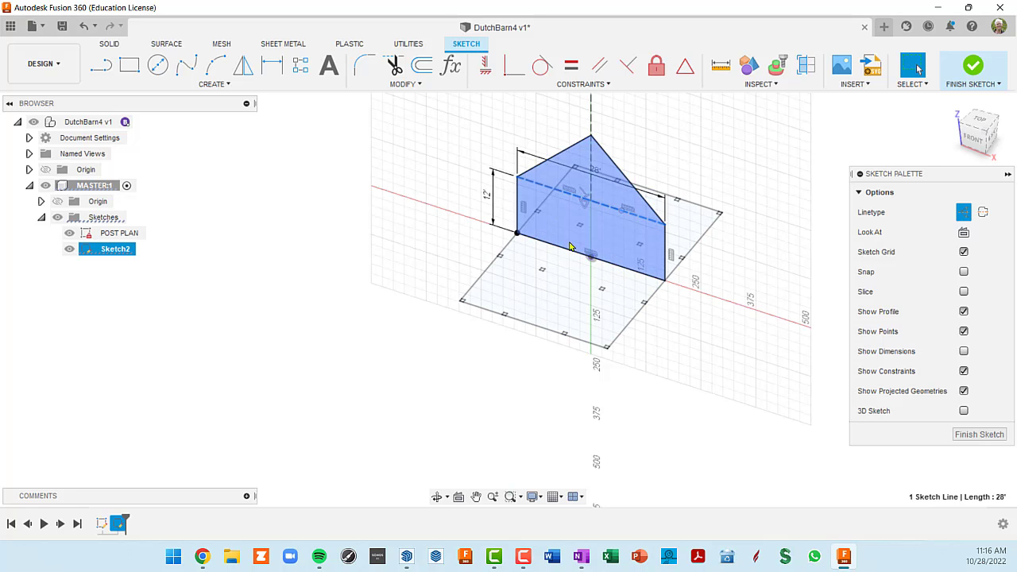
pyautogui.moveTo(549, 225); pyautogui.dragTo(498, 252, button='middle')
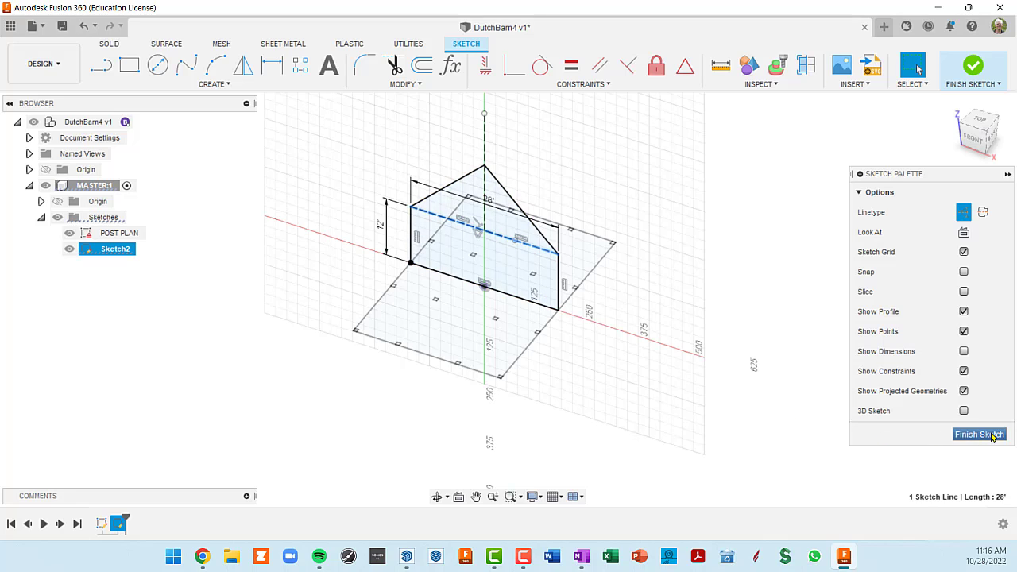
pyautogui.click(977, 71)
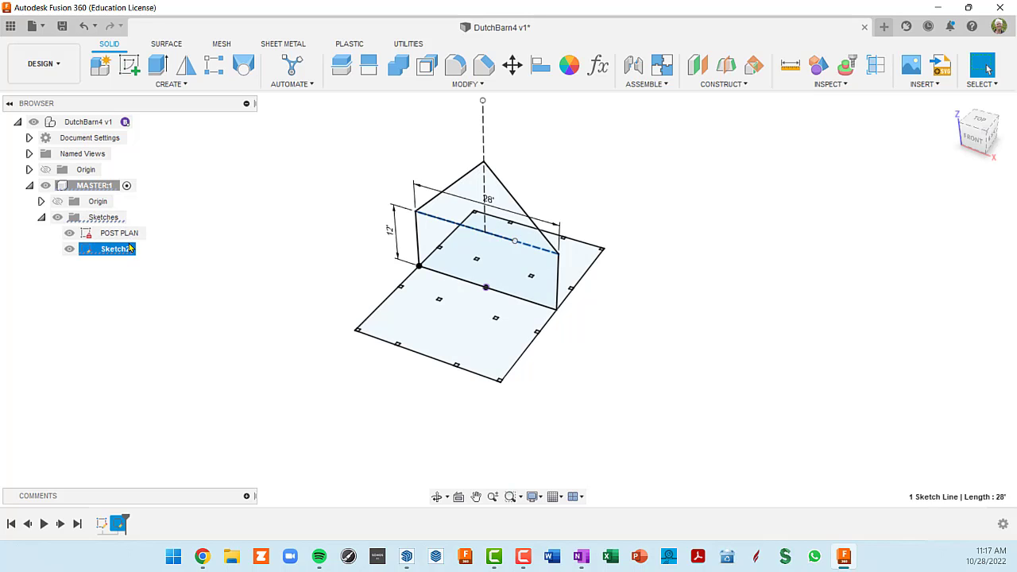
# Hide and show the POST PLAN sketch and the gable sketch in turn to check what each contains
pyautogui.click(69, 234)
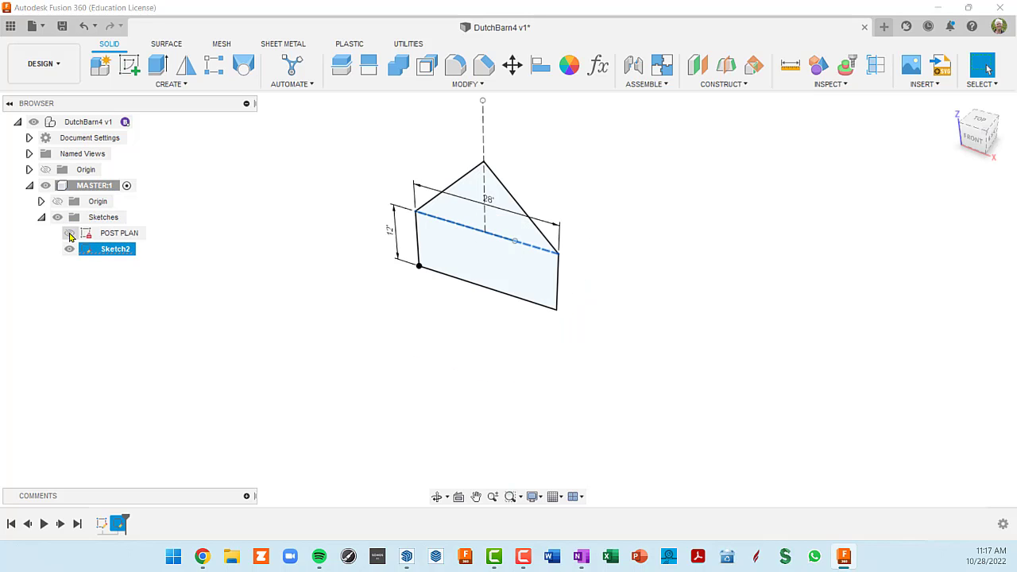
pyautogui.click(69, 234)
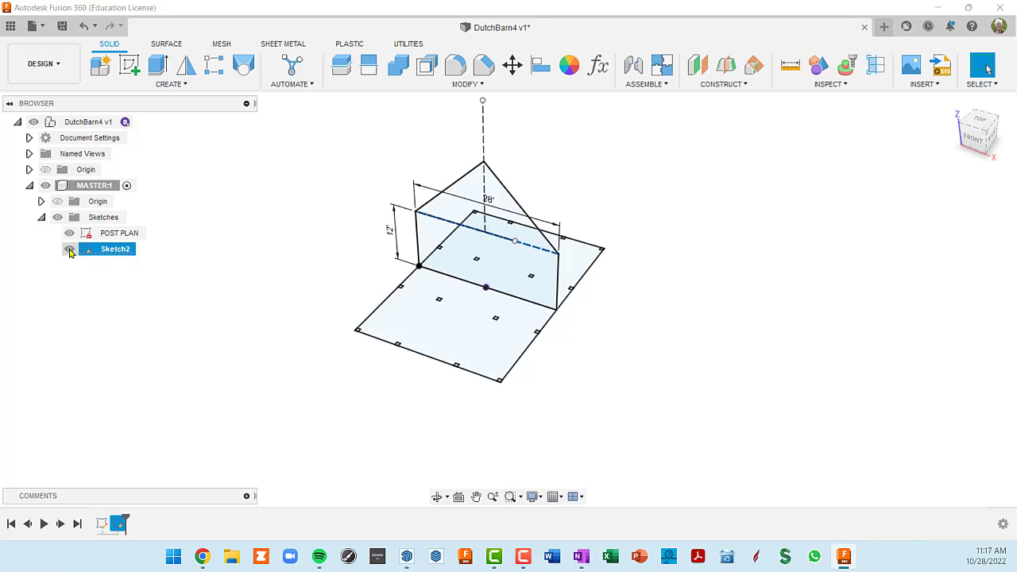
pyautogui.click(70, 250)
pyautogui.click(70, 249)
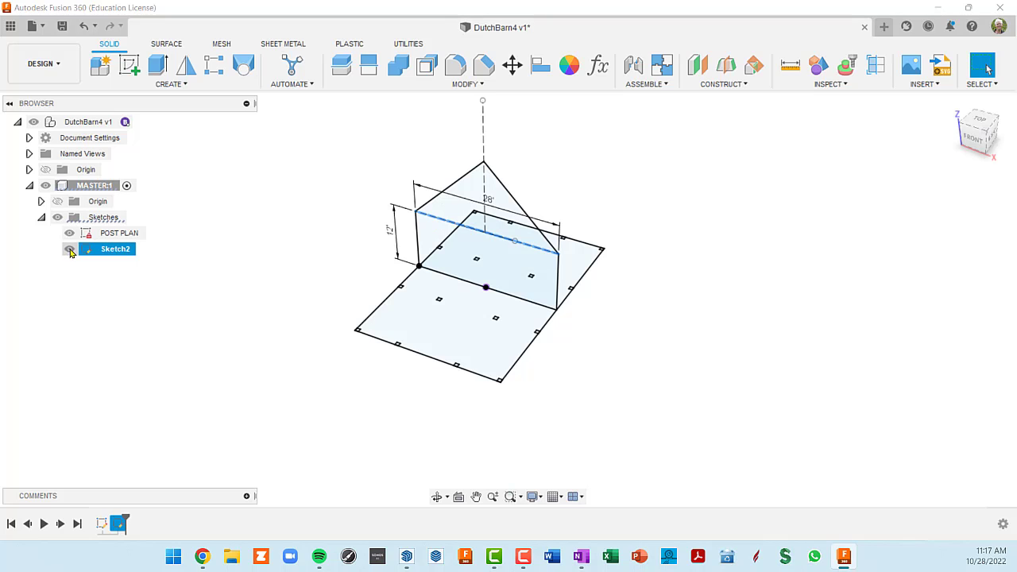
pyautogui.click(69, 250)
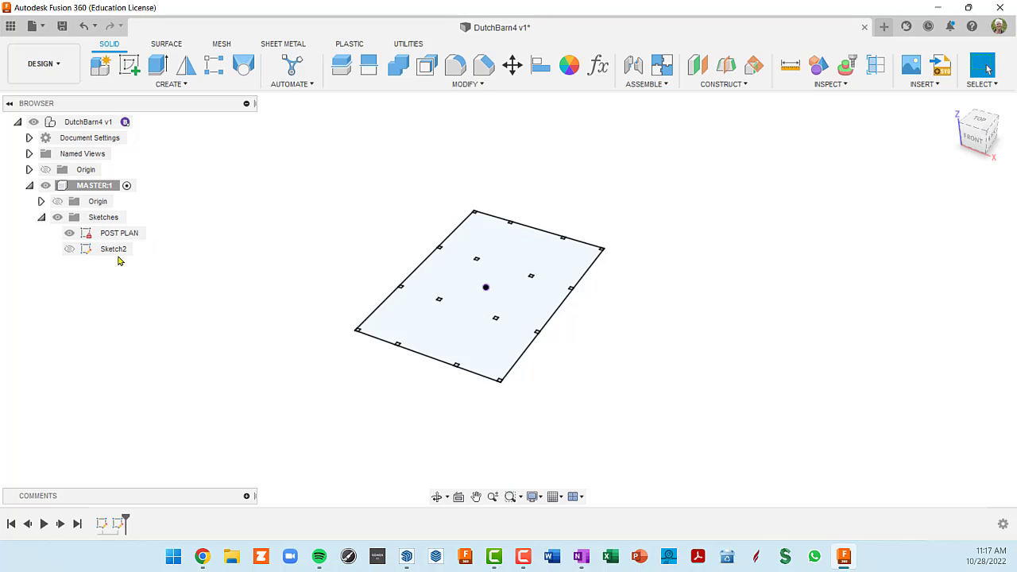
pyautogui.click(70, 250)
pyautogui.click(70, 251)
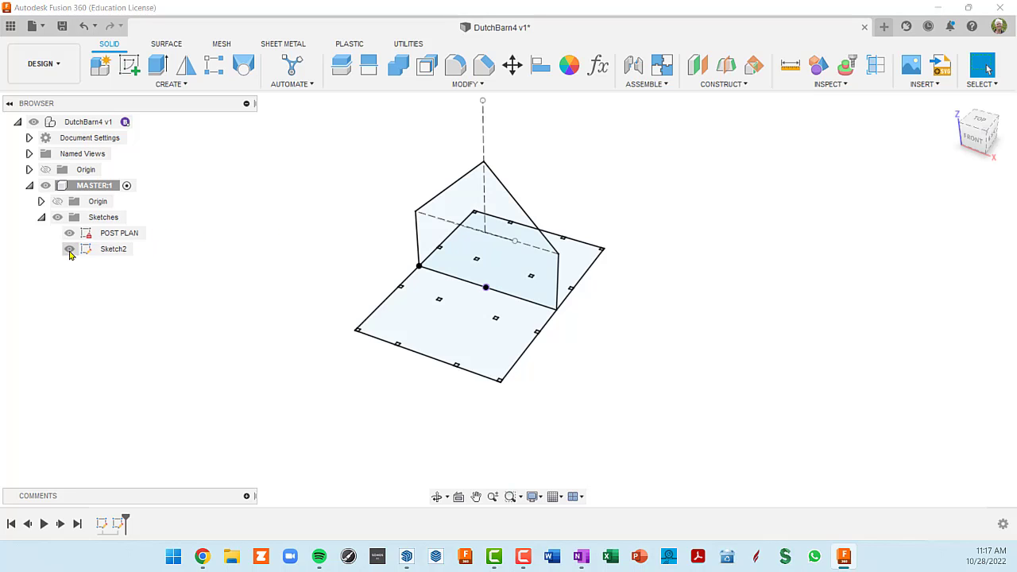
pyautogui.click(70, 250)
pyautogui.click(70, 250)
# Rename Sketch2 as MASS
pyautogui.click(113, 251)
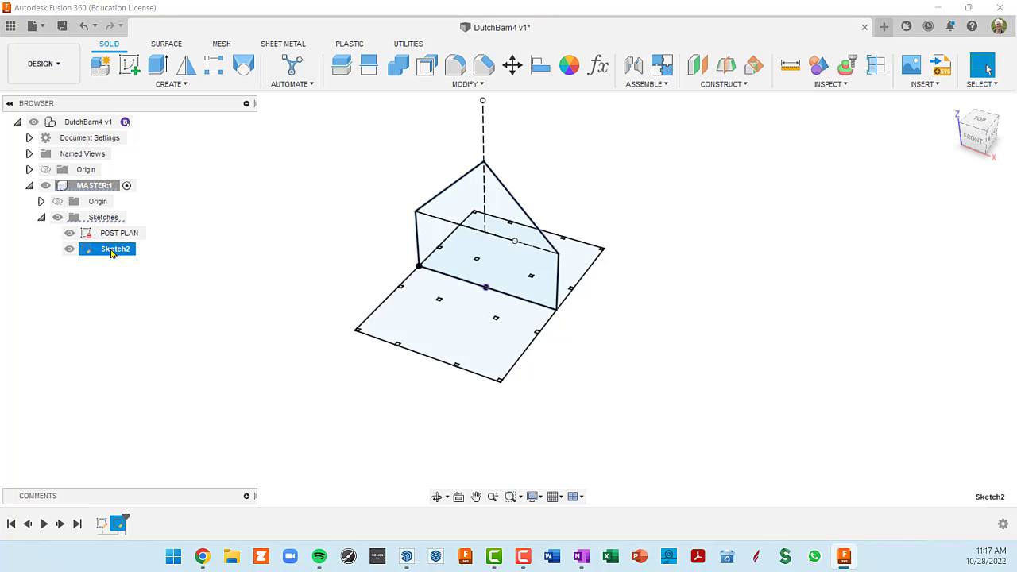
pyautogui.click(112, 251)
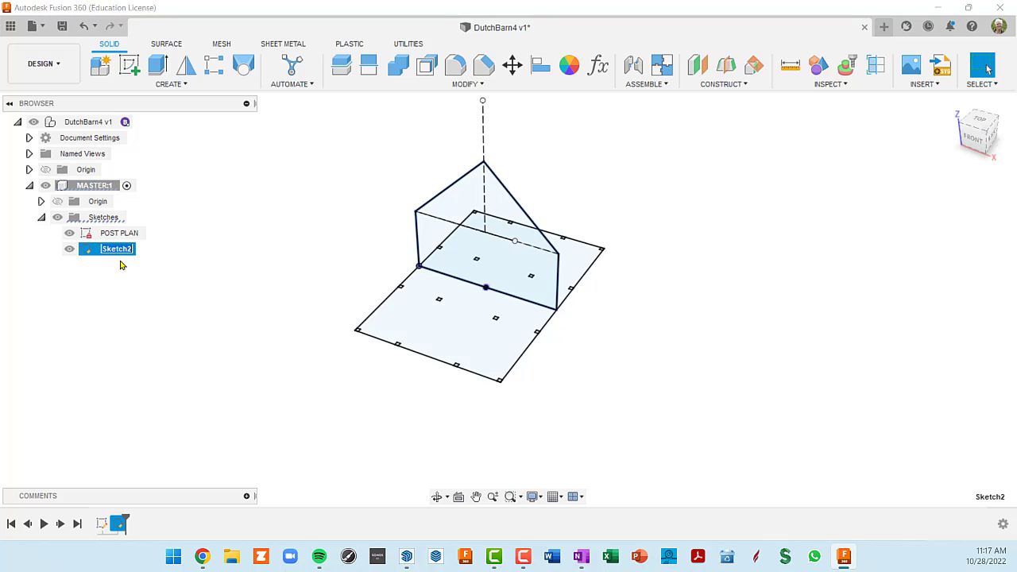
pyautogui.write('MASS')
pyautogui.press('Return')
# Set up a new-body extrusion of the gable-shaped MASS profile, pulled about 11' toward the front of the post plan
pyautogui.moveTo(244, 161); pyautogui.dragTo(219, 173, button='middle')
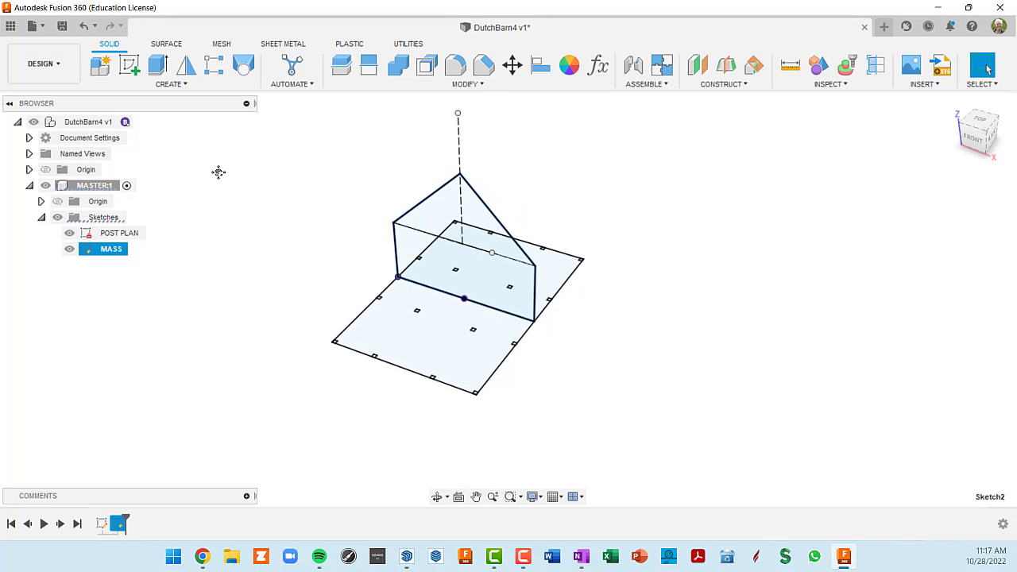
pyautogui.click(156, 70)
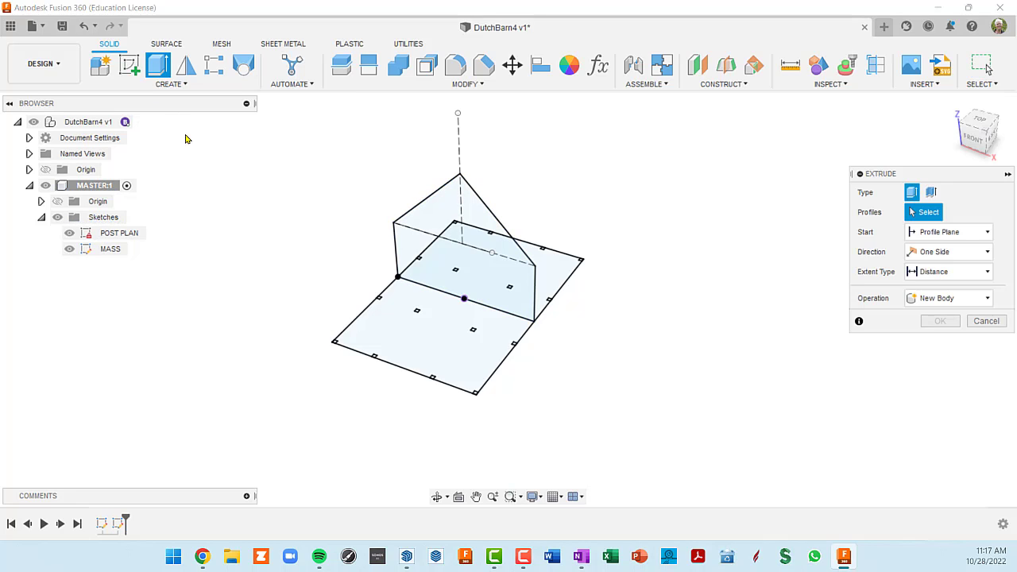
pyautogui.click(466, 274)
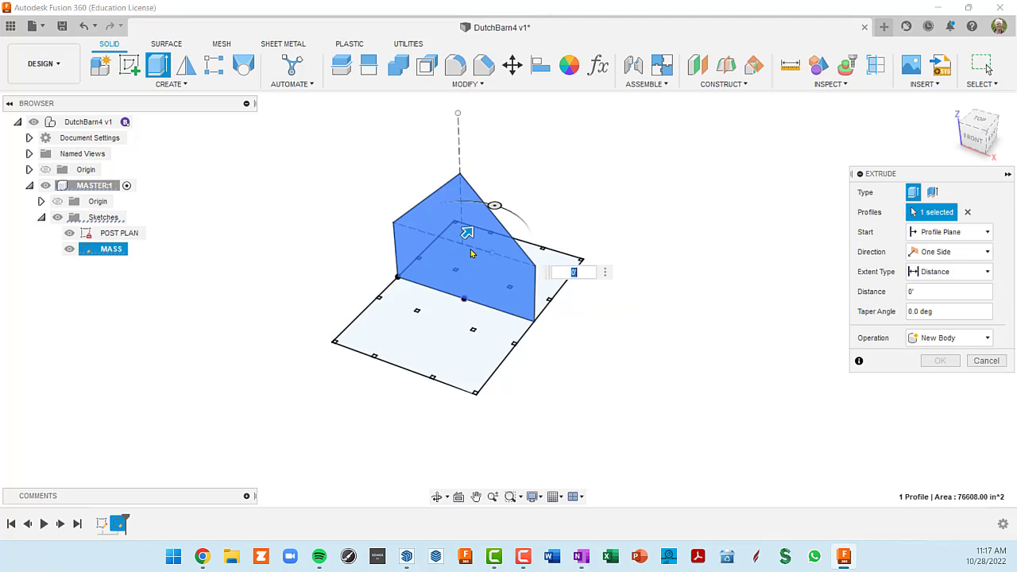
pyautogui.moveTo(467, 232)
pyautogui.mouseDown()
pyautogui.moveTo(560, 164)
pyautogui.moveTo(469, 227)
pyautogui.moveTo(336, 363)
pyautogui.moveTo(408, 295)
pyautogui.moveTo(531, 143)
pyautogui.moveTo(486, 218)
pyautogui.moveTo(341, 361)
pyautogui.moveTo(441, 258)
pyautogui.moveTo(509, 140)
pyautogui.moveTo(351, 344)
pyautogui.moveTo(419, 290)
pyautogui.moveTo(421, 275)
pyautogui.mouseUp()
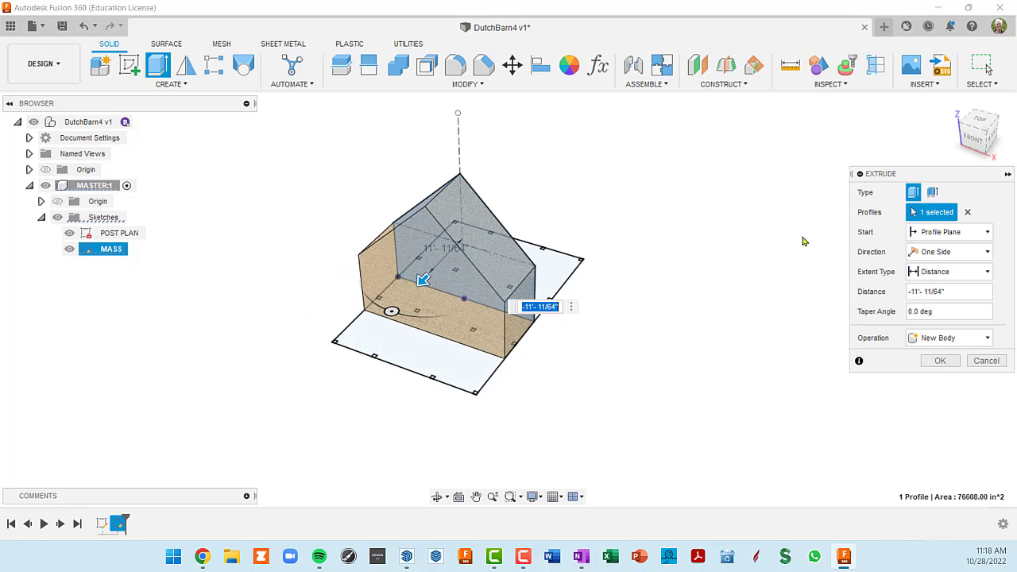
pyautogui.click(968, 213)
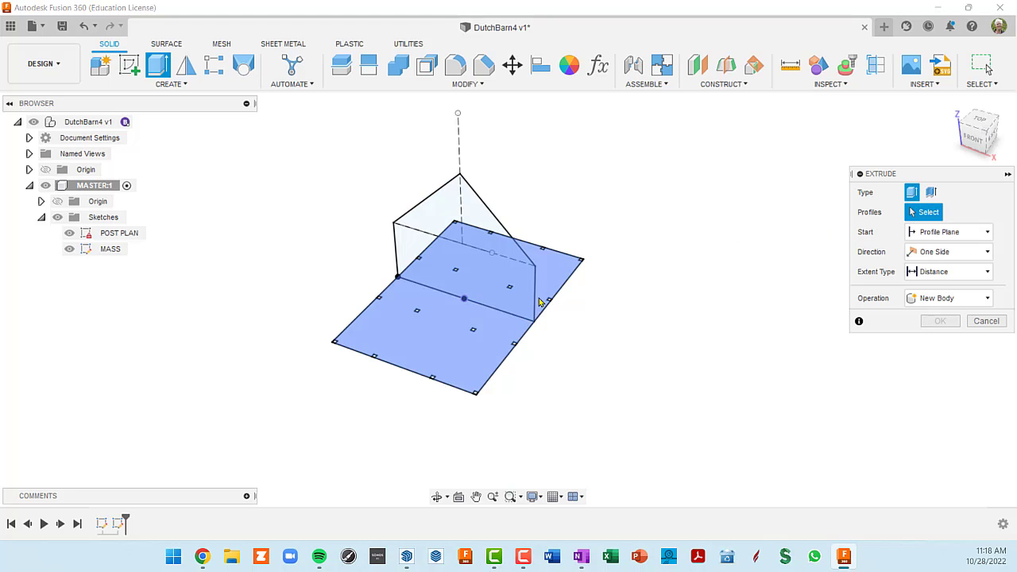
pyautogui.click(441, 221)
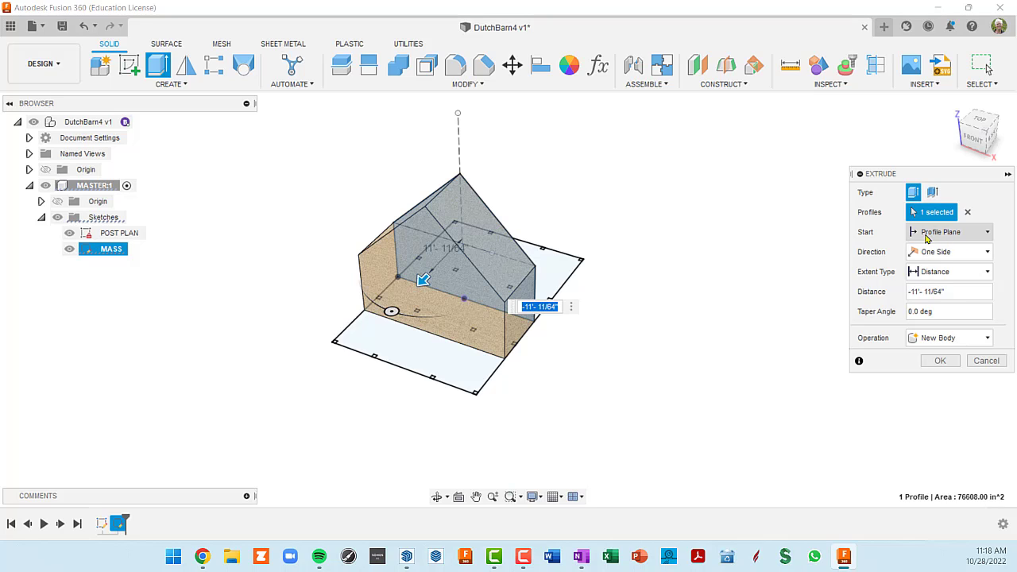
# Make the MASS extrusion symmetric about the profile plane and pull it out to about 13'-3" on each side
pyautogui.click(988, 235)
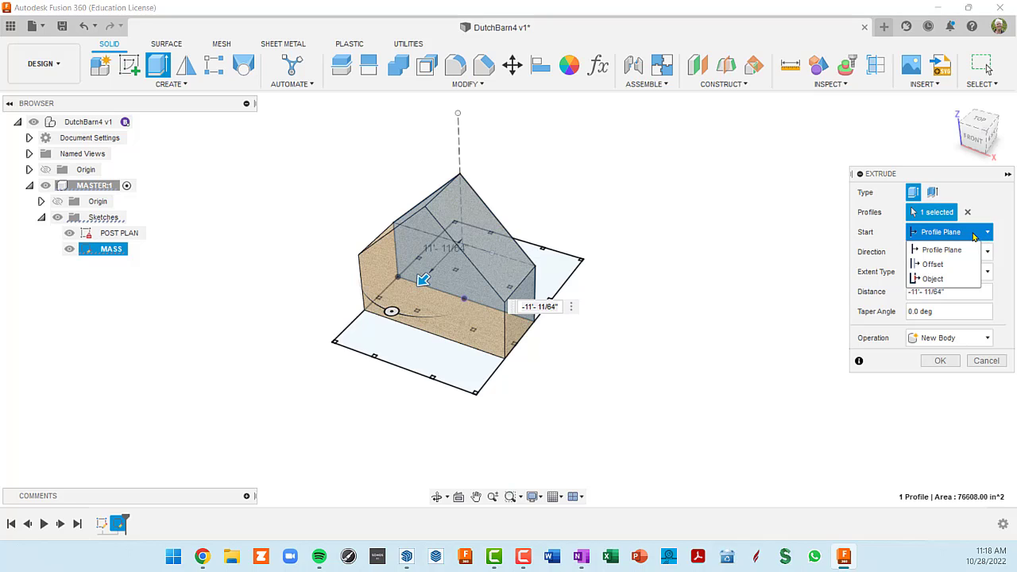
pyautogui.click(974, 235)
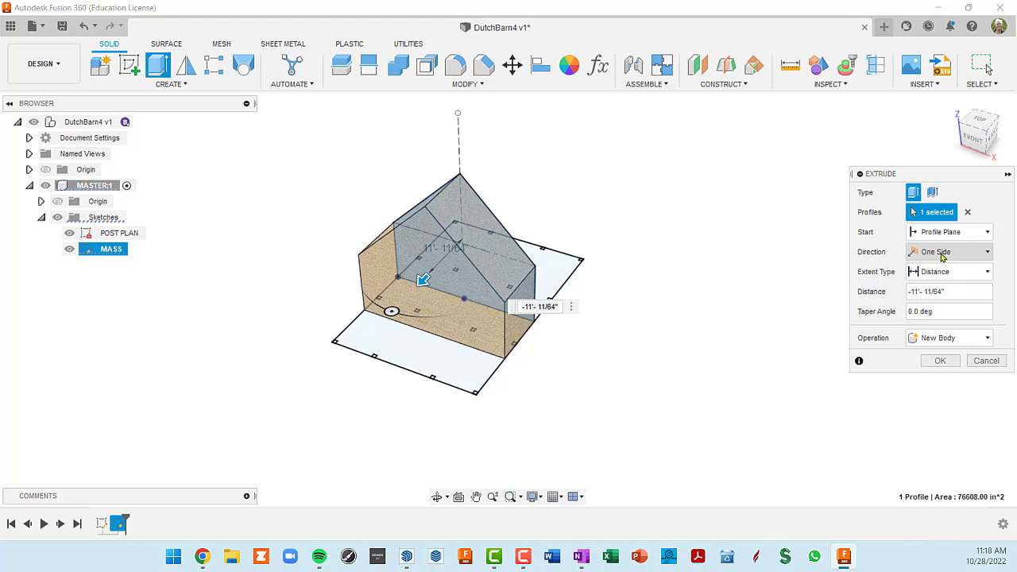
pyautogui.click(986, 254)
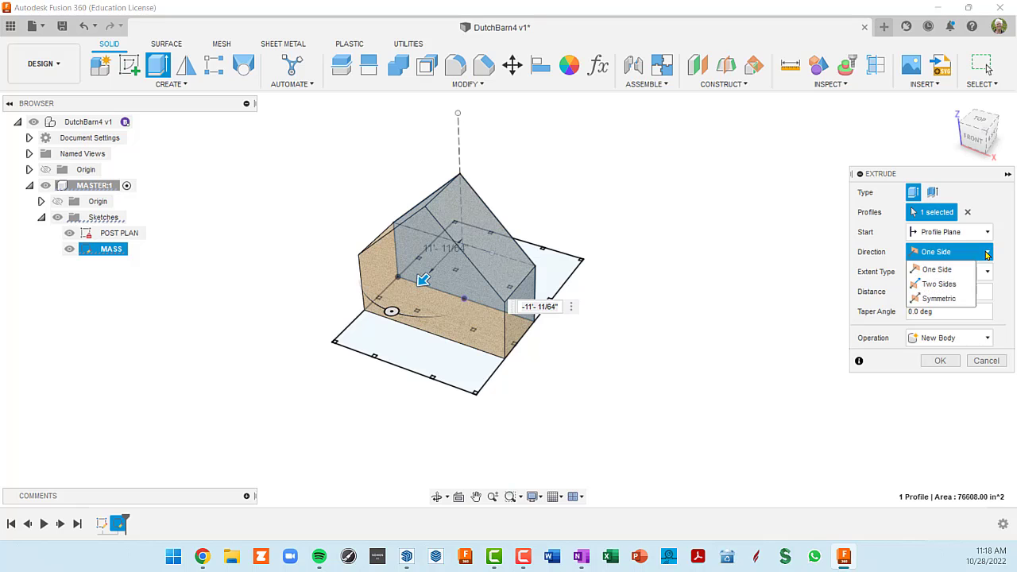
pyautogui.click(940, 298)
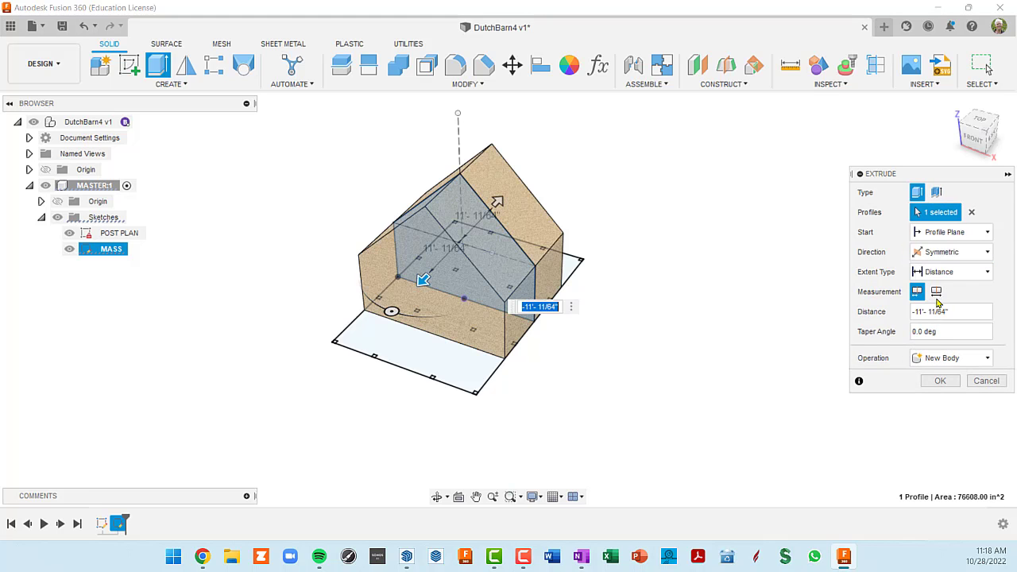
pyautogui.moveTo(534, 169); pyautogui.dragTo(503, 195)
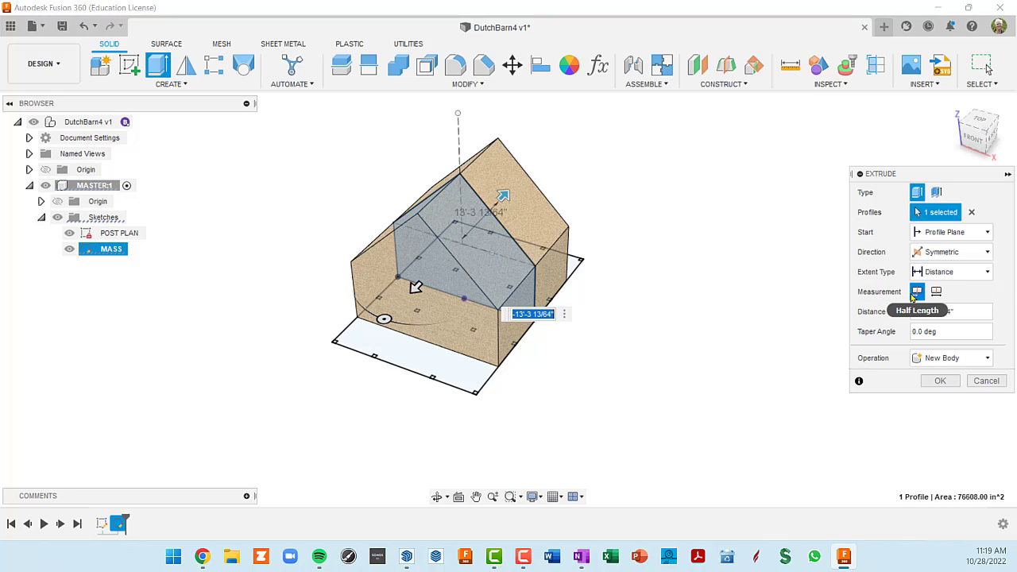
pyautogui.moveTo(416, 291)
pyautogui.mouseDown()
pyautogui.moveTo(404, 297)
pyautogui.moveTo(415, 288)
pyautogui.mouseUp()
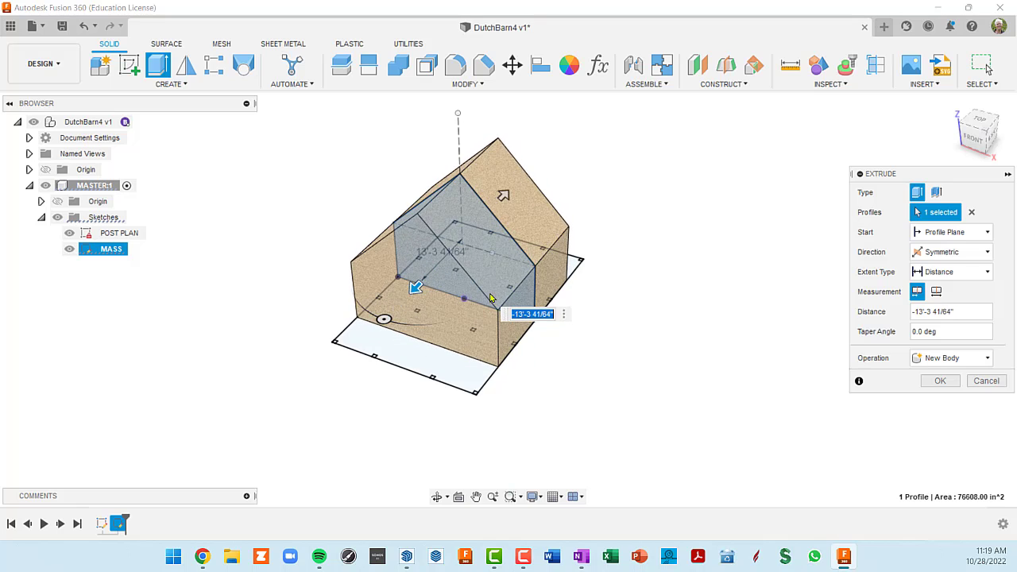
# Measure the symmetric extrusion by its whole length, set the distance to -41'8" and create the new body
pyautogui.click(937, 292)
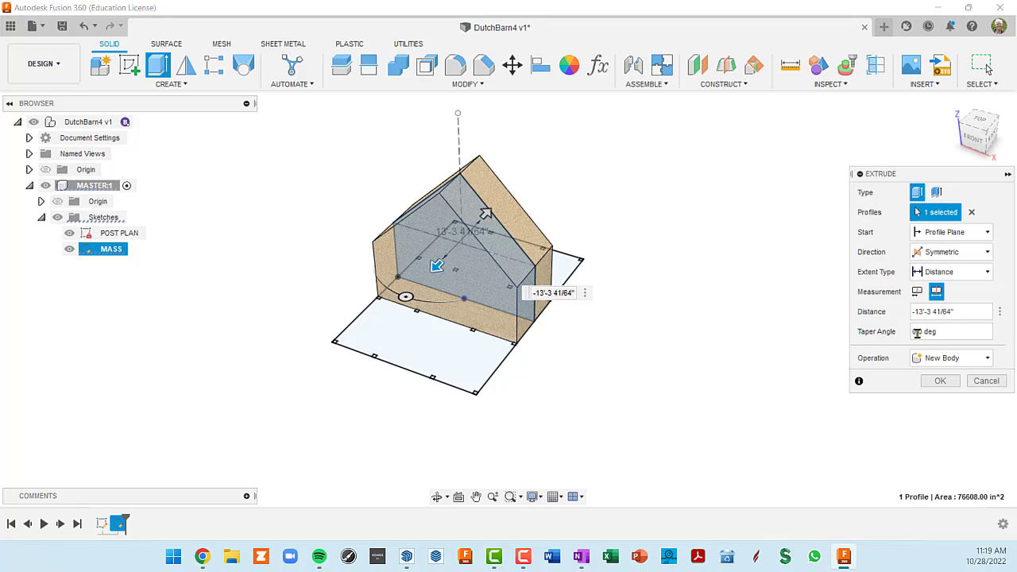
pyautogui.moveTo(442, 268); pyautogui.dragTo(408, 295)
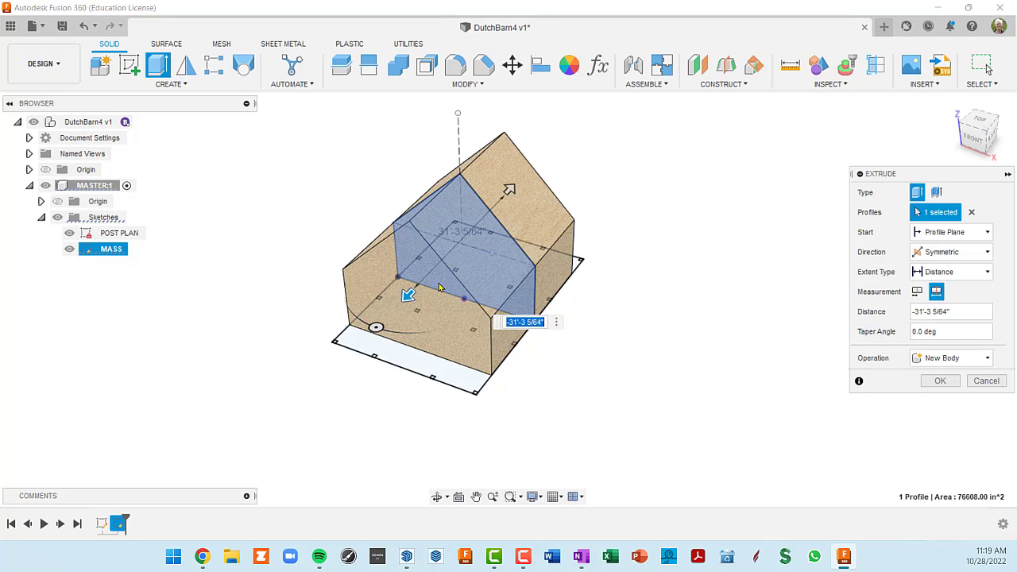
pyautogui.moveTo(407, 296)
pyautogui.mouseDown()
pyautogui.moveTo(379, 334)
pyautogui.moveTo(424, 275)
pyautogui.moveTo(415, 295)
pyautogui.moveTo(424, 279)
pyautogui.moveTo(416, 289)
pyautogui.moveTo(428, 292)
pyautogui.moveTo(417, 291)
pyautogui.mouseUp()
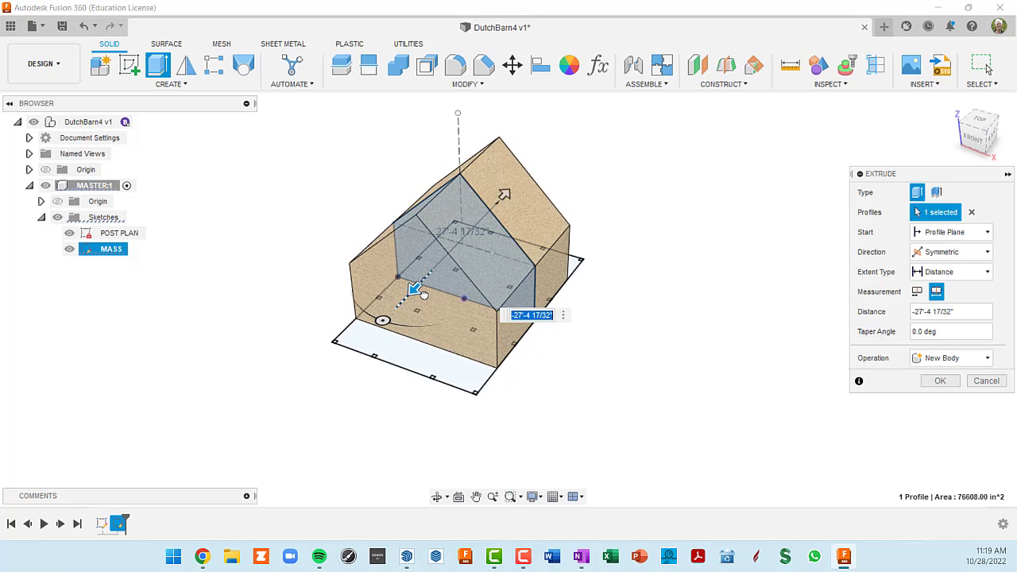
pyautogui.click(915, 312)
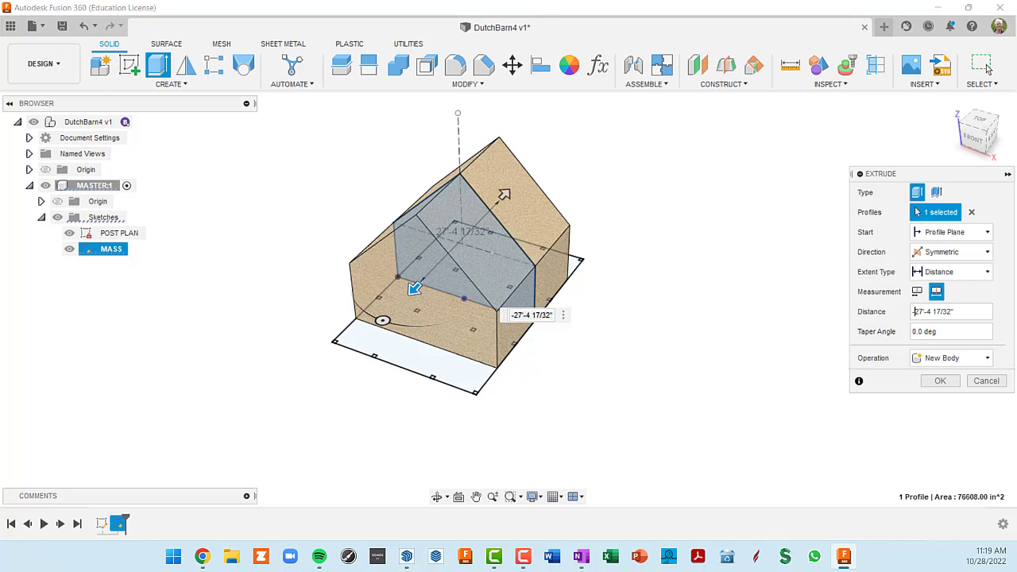
pyautogui.hotkey('shift', 'End')
pyautogui.press('Delete')
pyautogui.write("41'8")
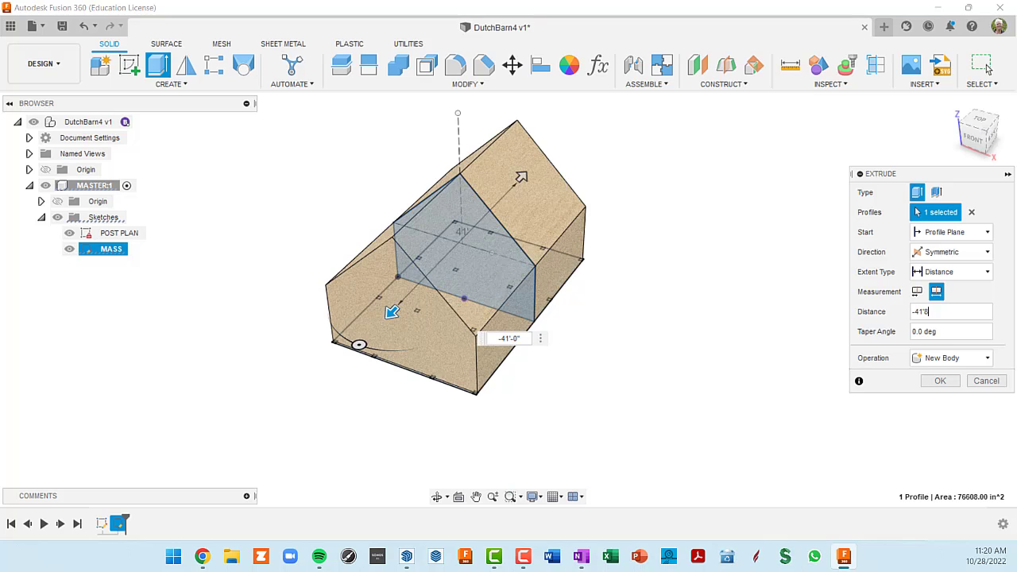
pyautogui.write('"')
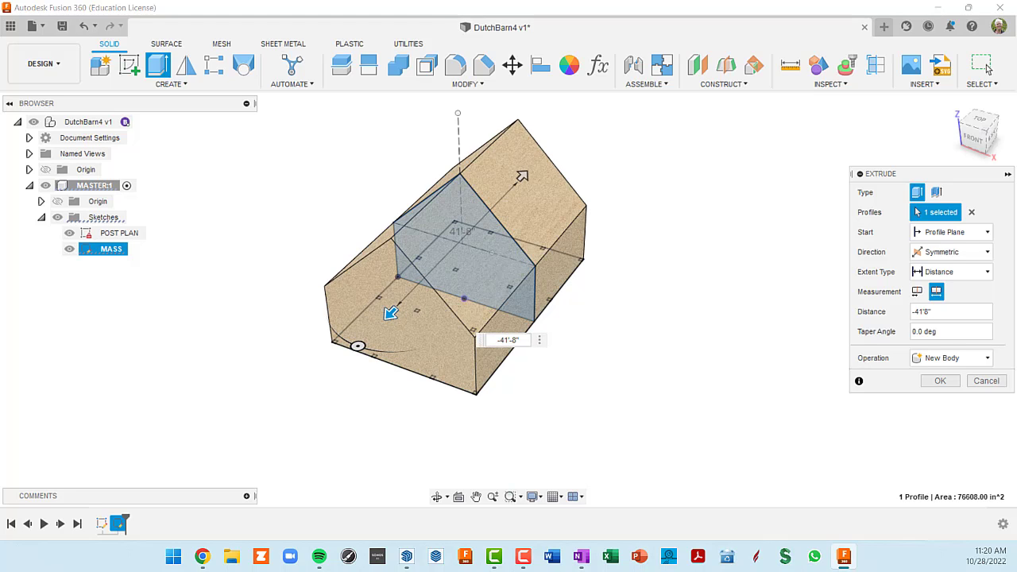
pyautogui.click(940, 381)
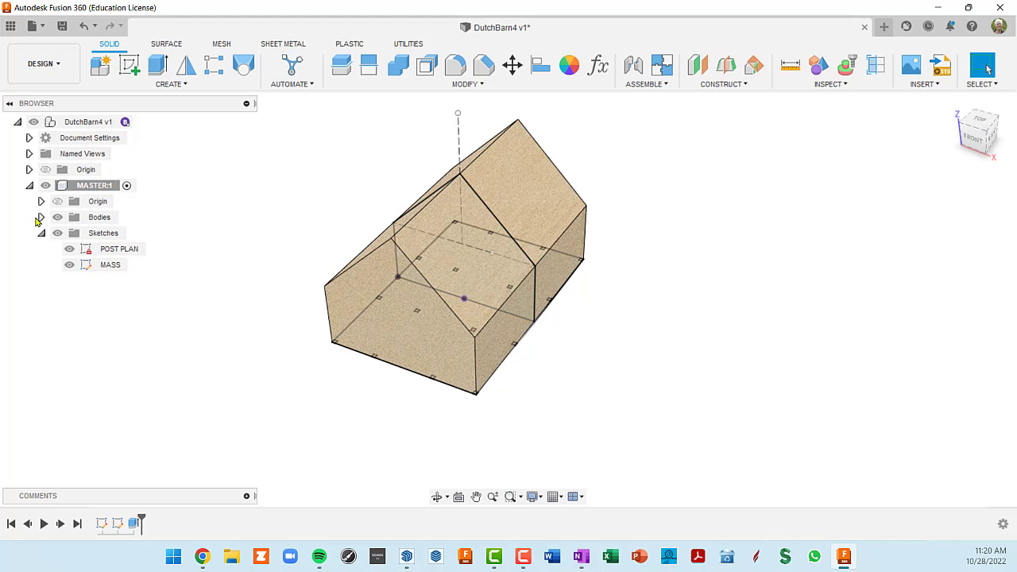
# List the MASTER component's bodies and toggle Body1's visibility to compare it with the sketches
pyautogui.click(42, 217)
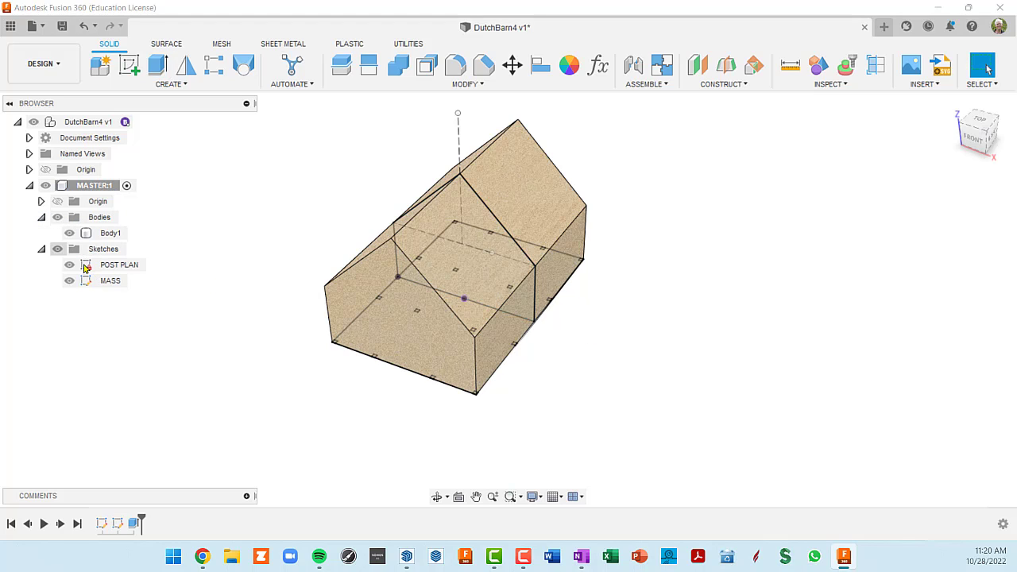
pyautogui.click(69, 235)
pyautogui.click(70, 233)
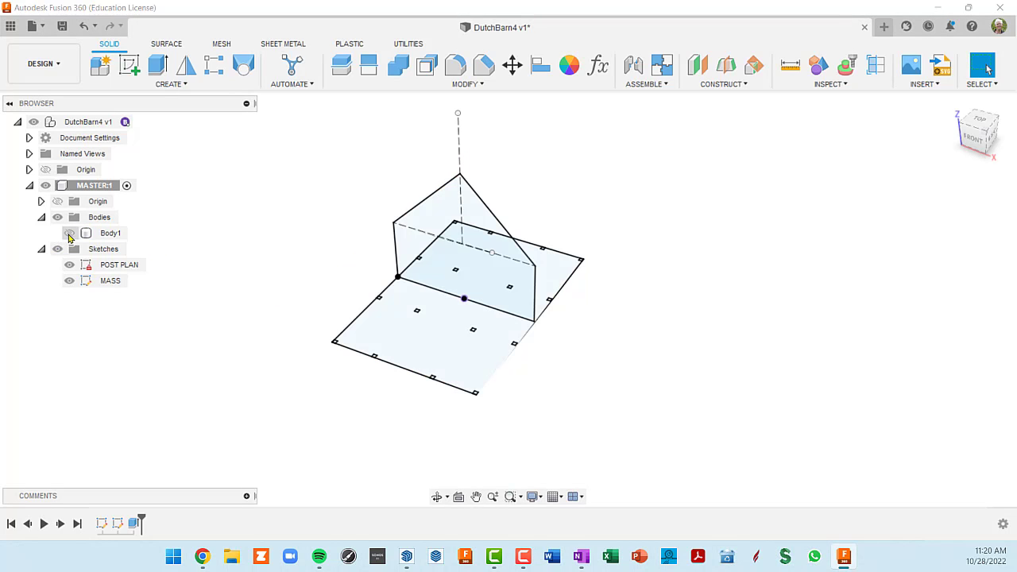
pyautogui.click(69, 234)
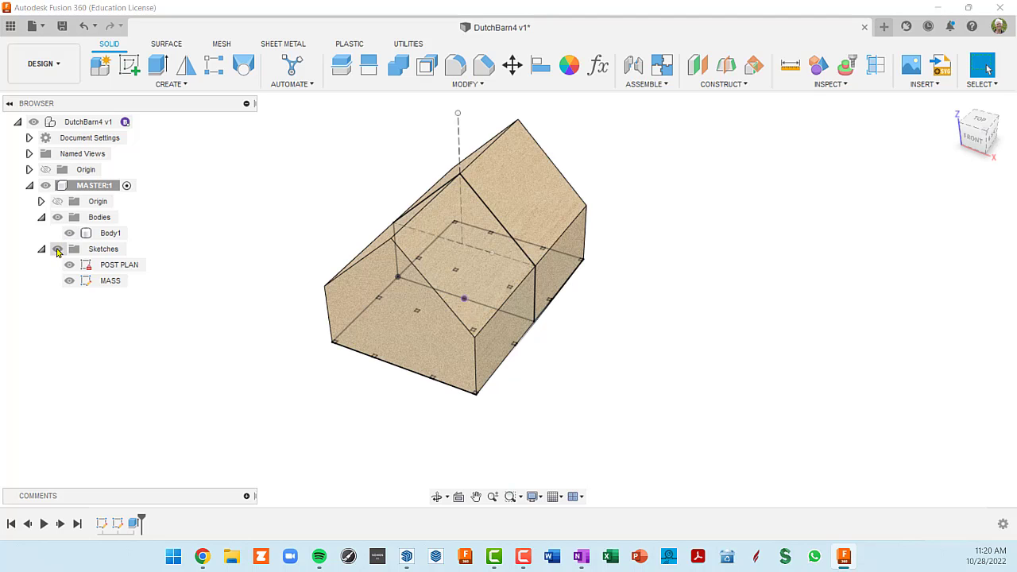
# Hide all sketches and examine the extruded barn body on its own from several sides
pyautogui.click(57, 249)
pyautogui.moveTo(567, 358)
pyautogui.keyDown('shift'); pyautogui.mouseDown(button='middle')
pyautogui.moveTo(550, 317)
pyautogui.moveTo(556, 267)
pyautogui.moveTo(547, 256)
pyautogui.moveTo(529, 323)
pyautogui.moveTo(571, 344)
pyautogui.moveTo(692, 311)
pyautogui.moveTo(625, 329)
pyautogui.moveTo(529, 320)
pyautogui.moveTo(542, 334)
pyautogui.mouseUp(button='middle'); pyautogui.keyUp('shift')
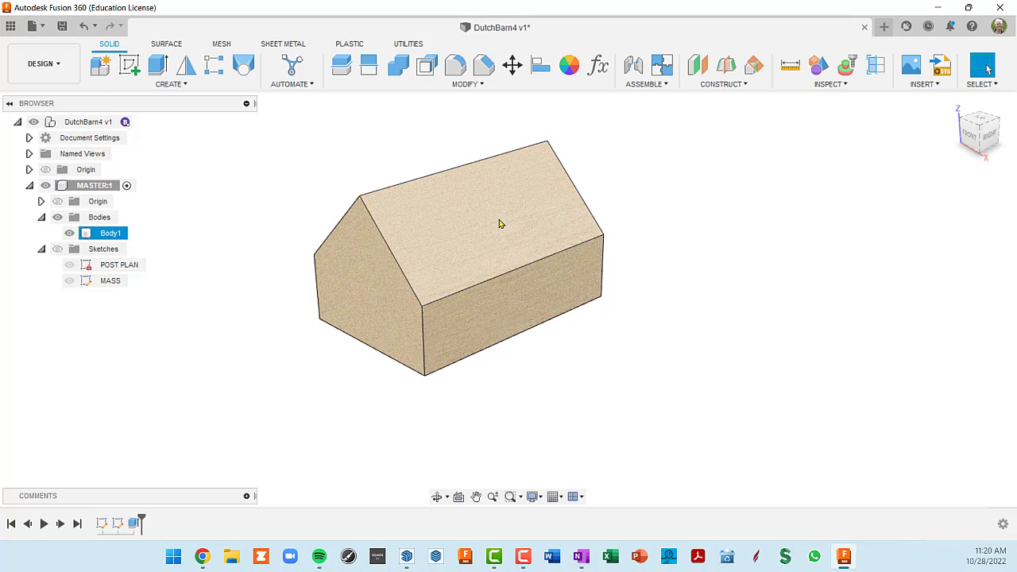
pyautogui.scroll(4, 465, 313)
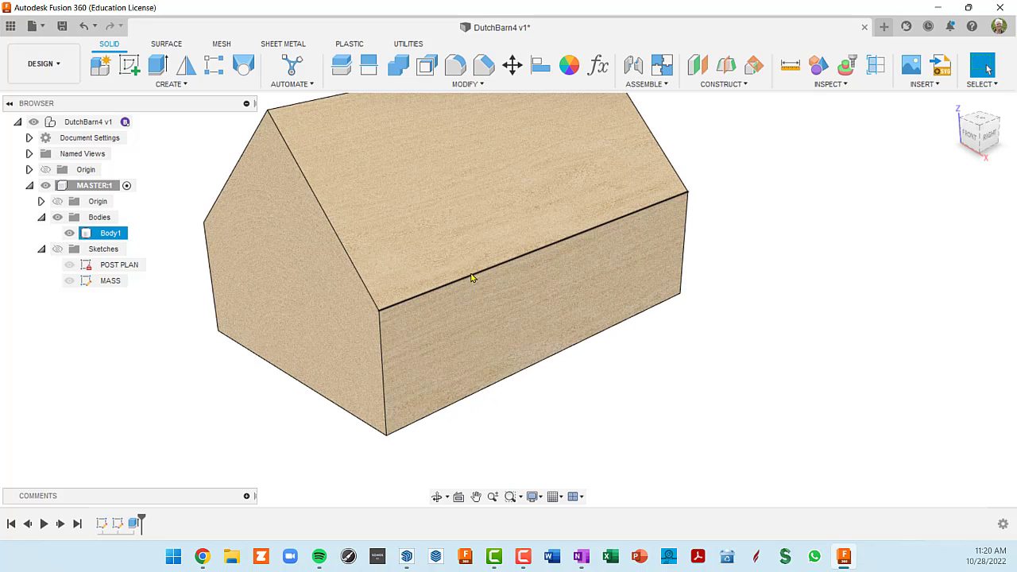
pyautogui.scroll(-2, 475, 245)
pyautogui.scroll(-3, 476, 246)
pyautogui.moveTo(475, 250); pyautogui.dragTo(522, 258, button='middle')
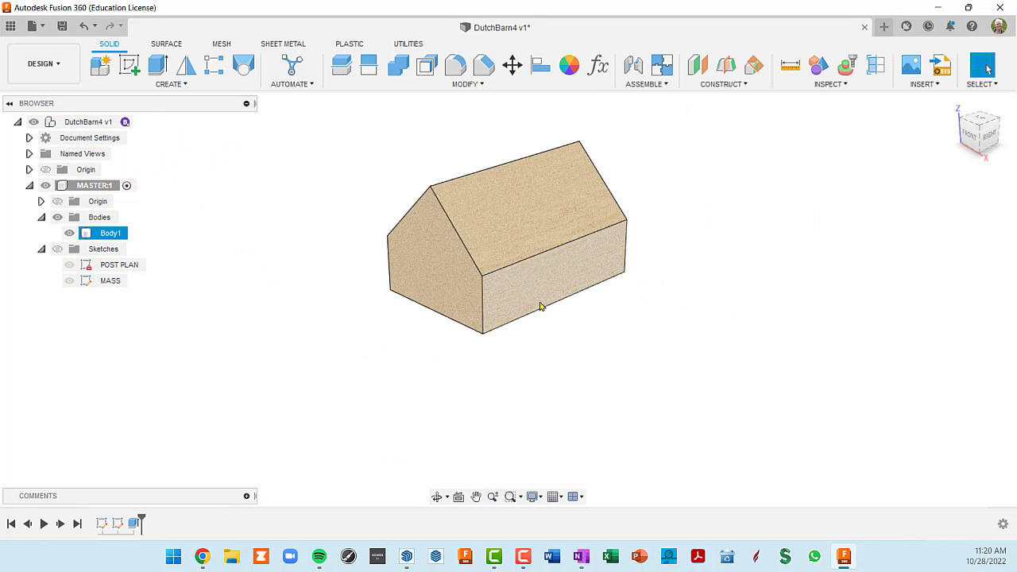
pyautogui.keyDown('shift'); pyautogui.moveTo(547, 305); pyautogui.dragTo(586, 220, button='middle'); pyautogui.keyUp('shift')
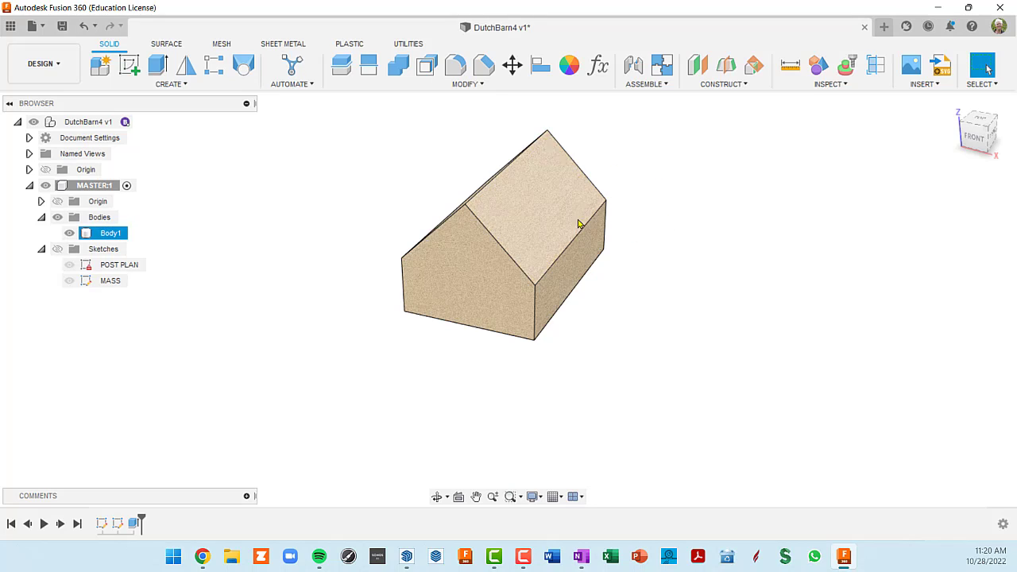
# Apply the Air appearance from the Fusion 360 Appearance Library to the whole barn body
pyautogui.click(479, 88)
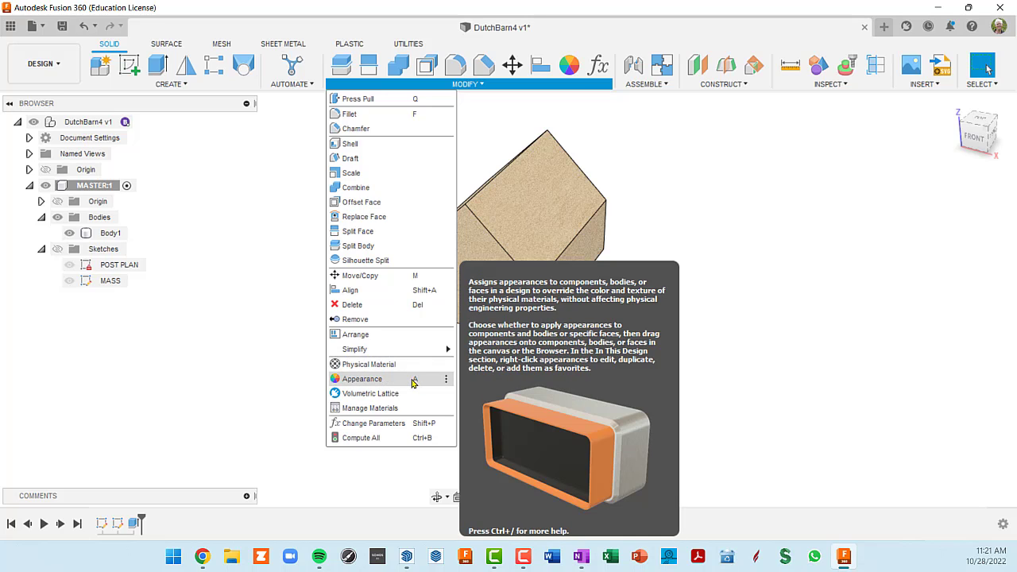
pyautogui.click(413, 382)
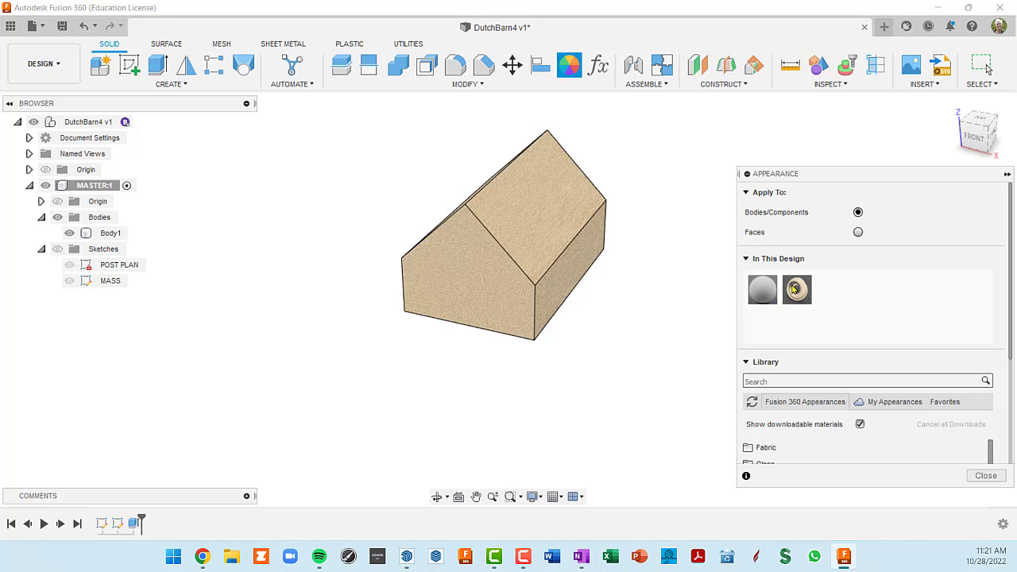
pyautogui.click(776, 382)
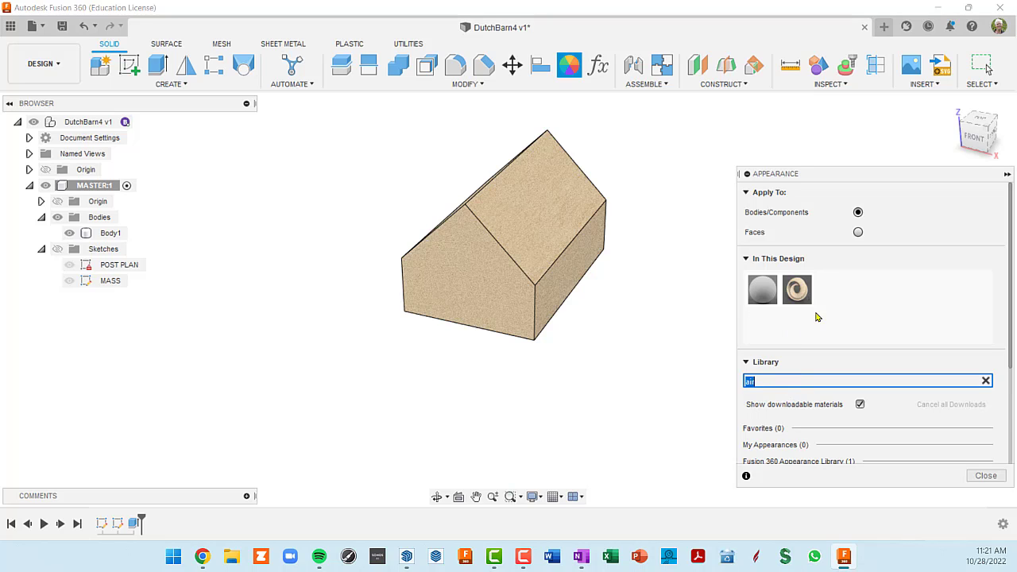
pyautogui.scroll(-2, 816, 317)
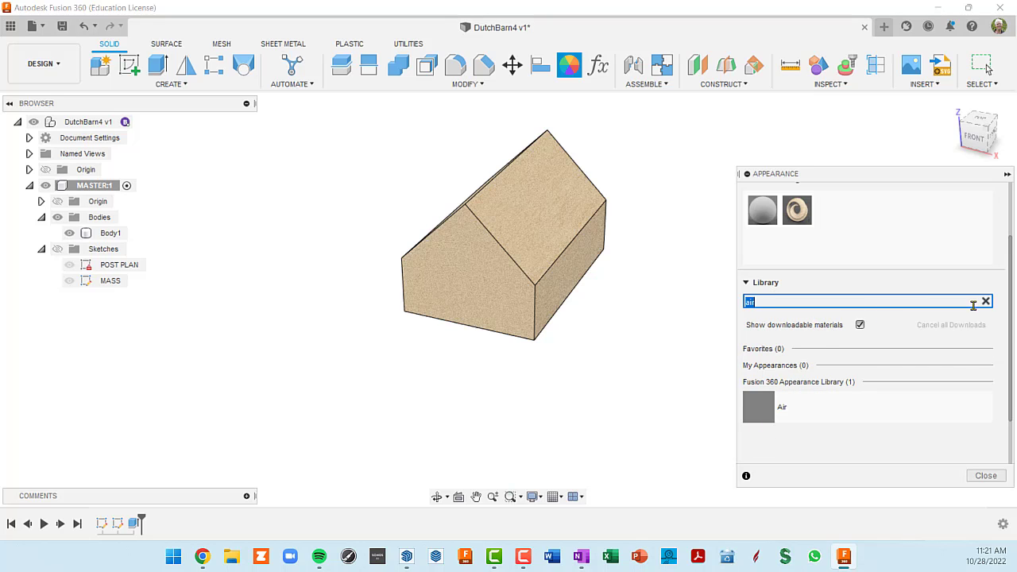
pyautogui.scroll(-1, 1009, 319)
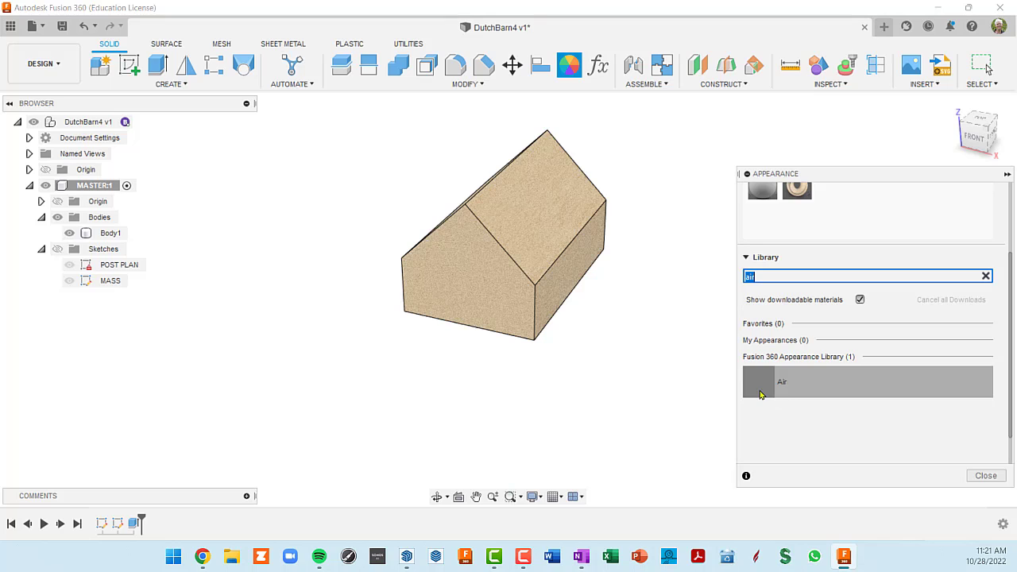
pyautogui.moveTo(763, 394)
pyautogui.mouseDown()
pyautogui.moveTo(703, 331)
pyautogui.moveTo(535, 205)
pyautogui.moveTo(533, 225)
pyautogui.moveTo(204, 220)
pyautogui.moveTo(87, 231)
pyautogui.moveTo(113, 243)
pyautogui.moveTo(103, 186)
pyautogui.moveTo(231, 265)
pyautogui.moveTo(470, 294)
pyautogui.moveTo(479, 277)
pyautogui.mouseUp()
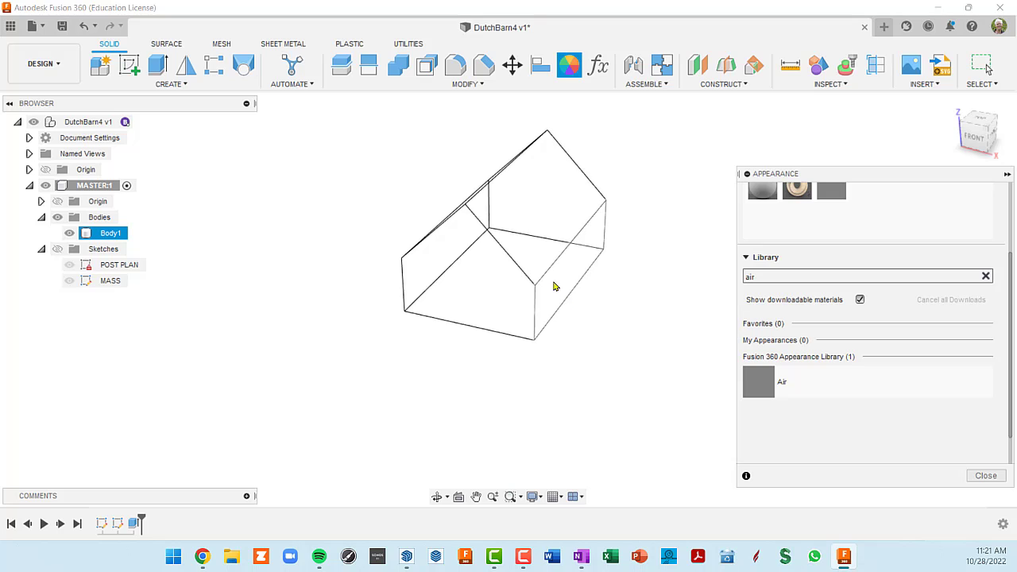
pyautogui.moveTo(554, 286); pyautogui.dragTo(466, 285, button='middle')
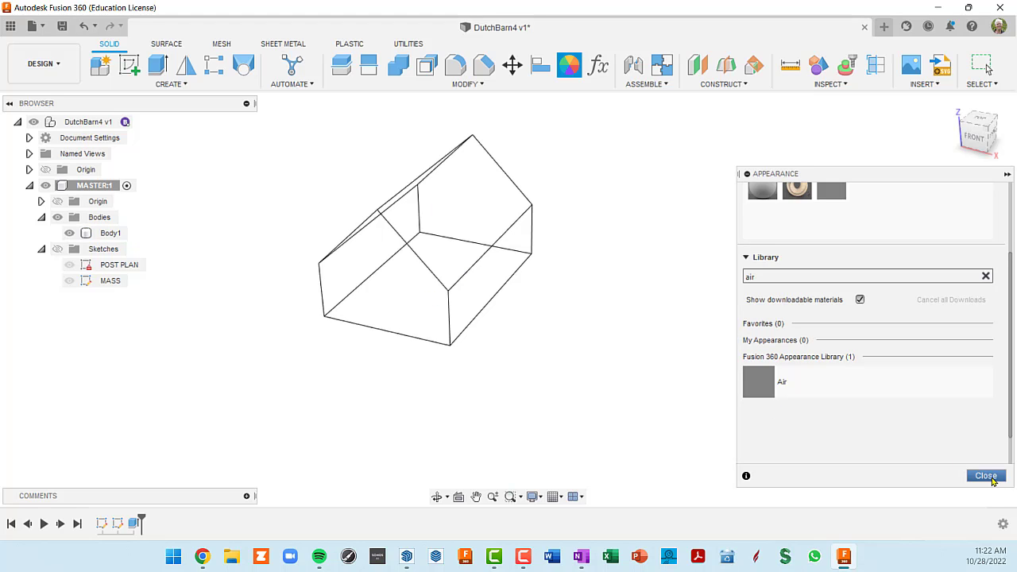
pyautogui.click(986, 475)
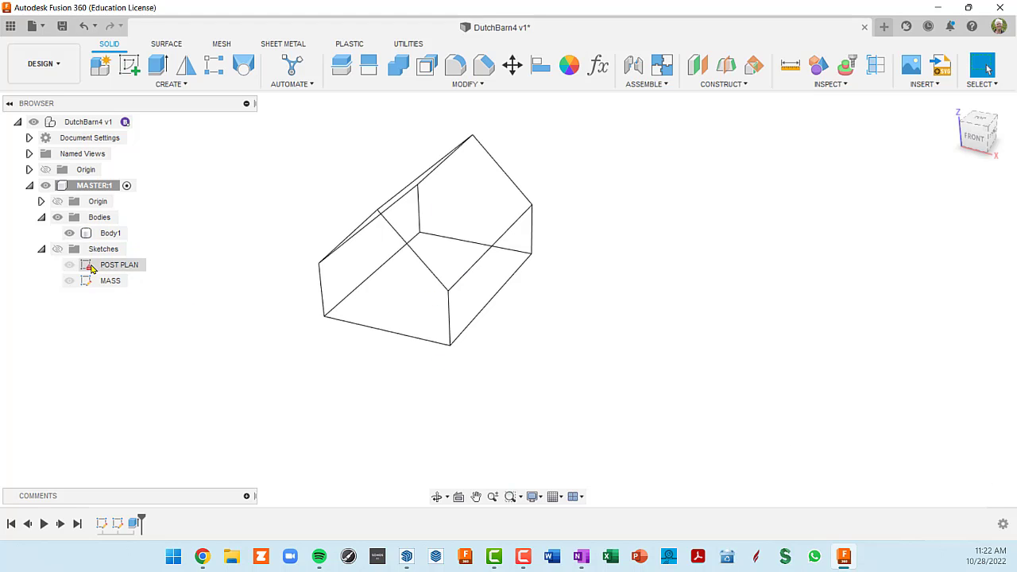
# Toggle Body1's visibility, leaving it shown, and show the POST PLAN and MASS sketches again
pyautogui.click(70, 233)
pyautogui.click(70, 233)
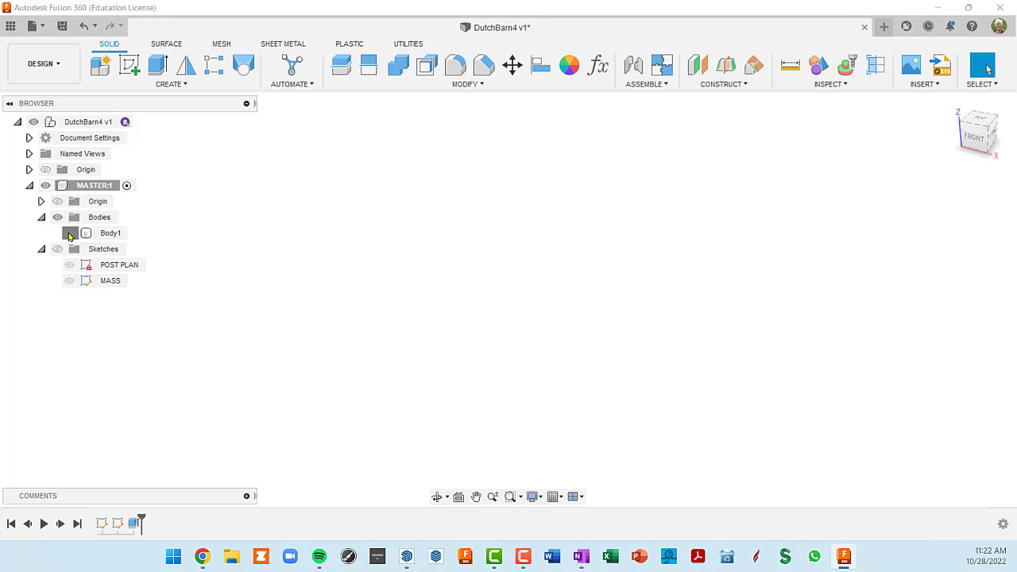
pyautogui.click(70, 233)
pyautogui.click(58, 248)
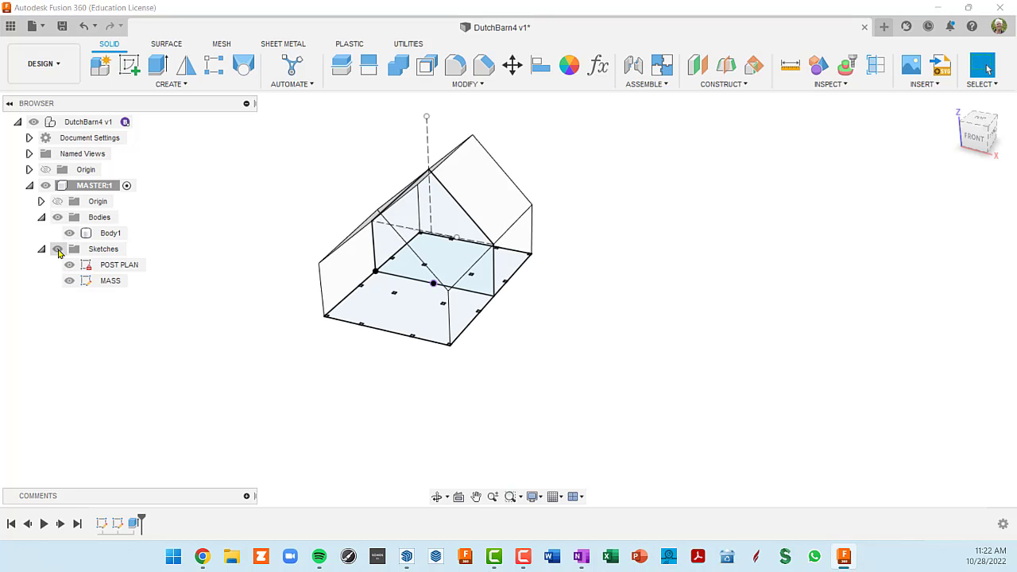
pyautogui.moveTo(536, 402); pyautogui.dragTo(609, 417, button='middle')
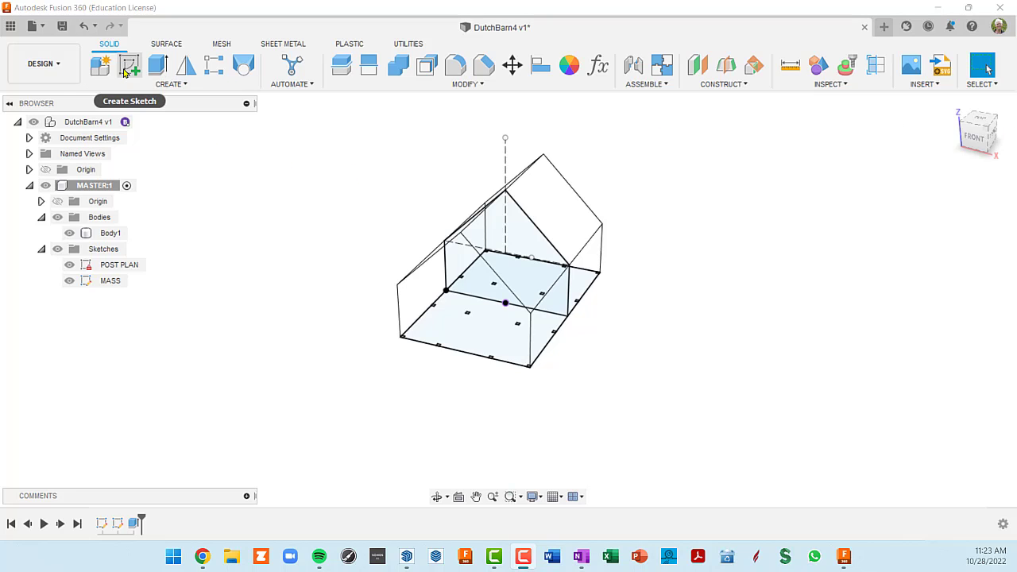
# Start a new sketch in the MASTER component on the front gable face of the transparent barn body
pyautogui.click(105, 189)
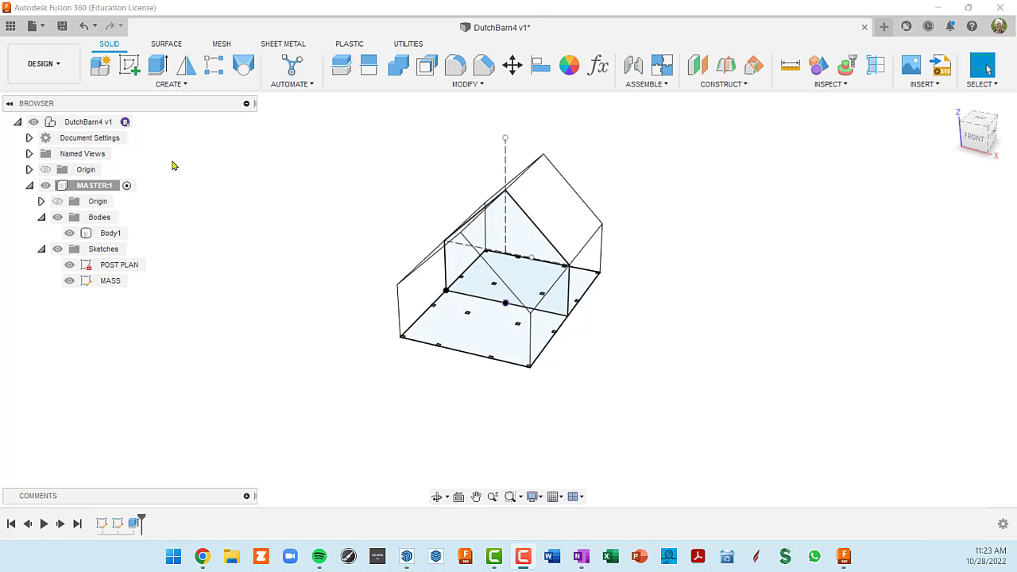
pyautogui.click(132, 67)
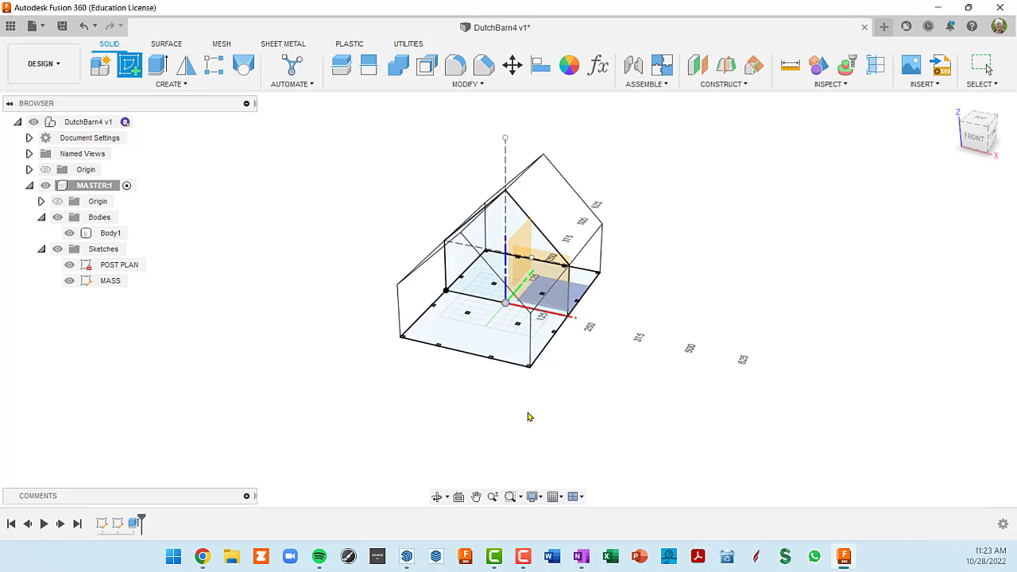
pyautogui.click(420, 328)
pyautogui.keyDown('shift'); pyautogui.moveTo(455, 304); pyautogui.dragTo(545, 288, button='middle'); pyautogui.keyUp('shift')
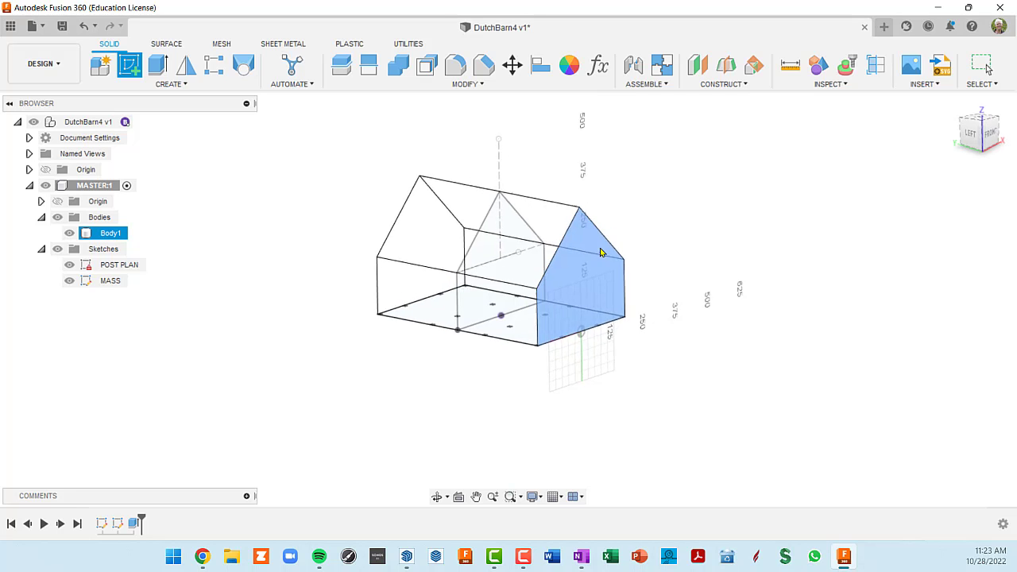
pyautogui.click(601, 253)
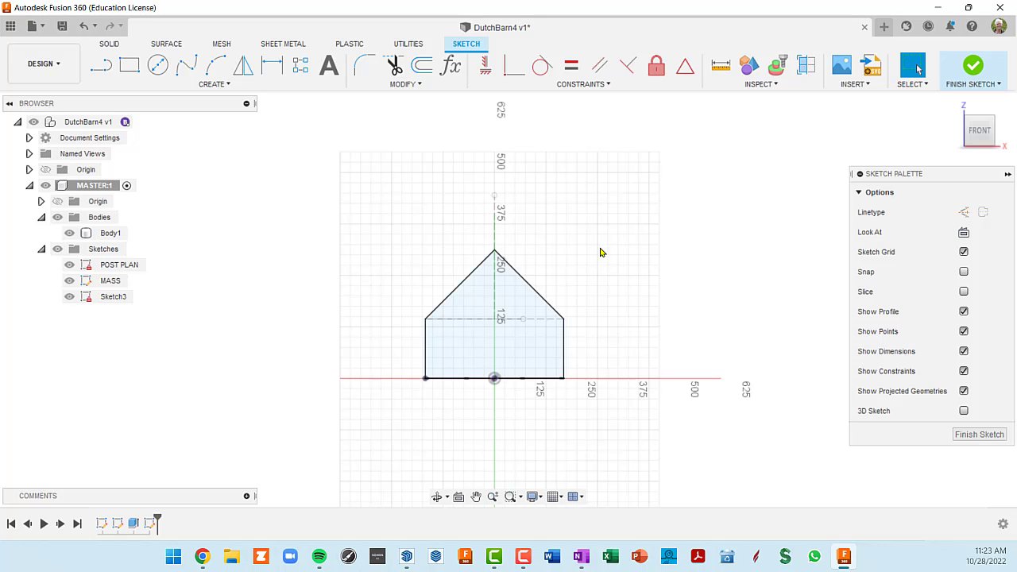
# Undo the new sketch on the front gable face
pyautogui.hotkey('ctrl', 'z')
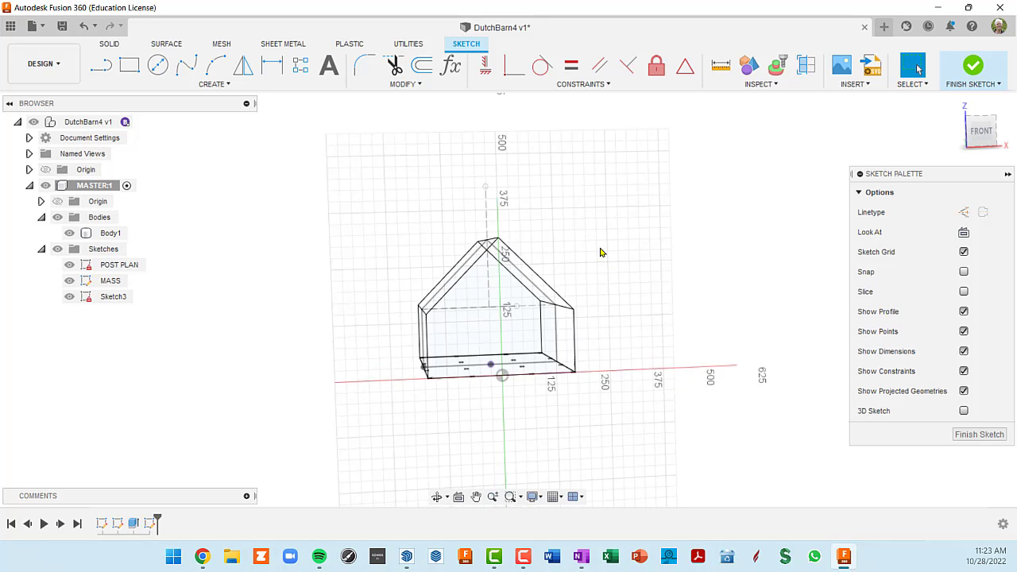
pyautogui.moveTo(630, 286)
pyautogui.keyDown('shift'); pyautogui.mouseDown(button='middle')
pyautogui.moveTo(551, 293)
pyautogui.moveTo(556, 284)
pyautogui.mouseUp(button='middle'); pyautogui.keyUp('shift')
pyautogui.click(619, 261)
pyautogui.keyDown('shift'); pyautogui.moveTo(628, 240); pyautogui.dragTo(529, 166, button='middle'); pyautogui.keyUp('shift')
pyautogui.click(608, 234)
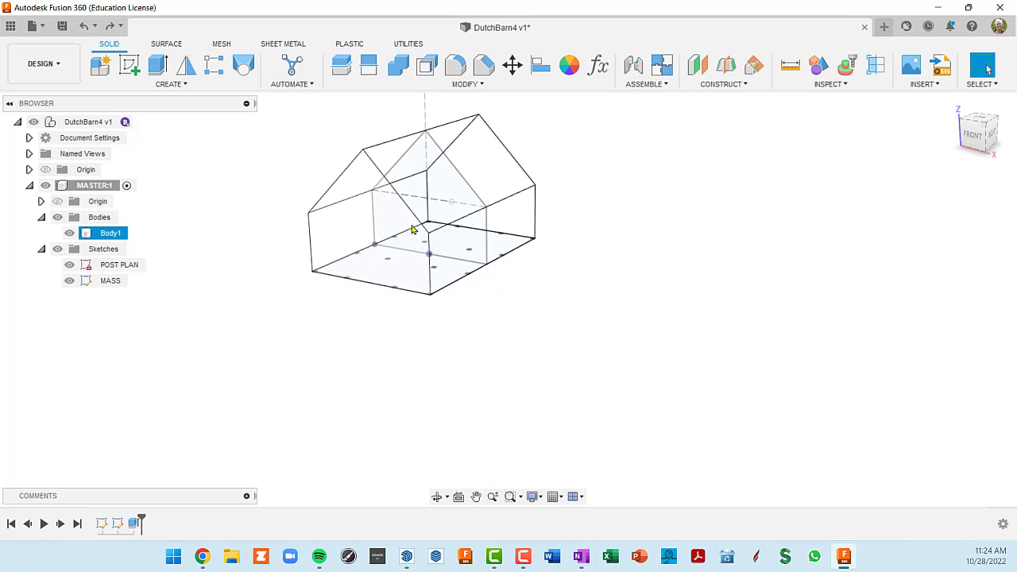
# Create a sketch on the barn body's right side wall face and finish it without drawing anything
pyautogui.click(527, 228)
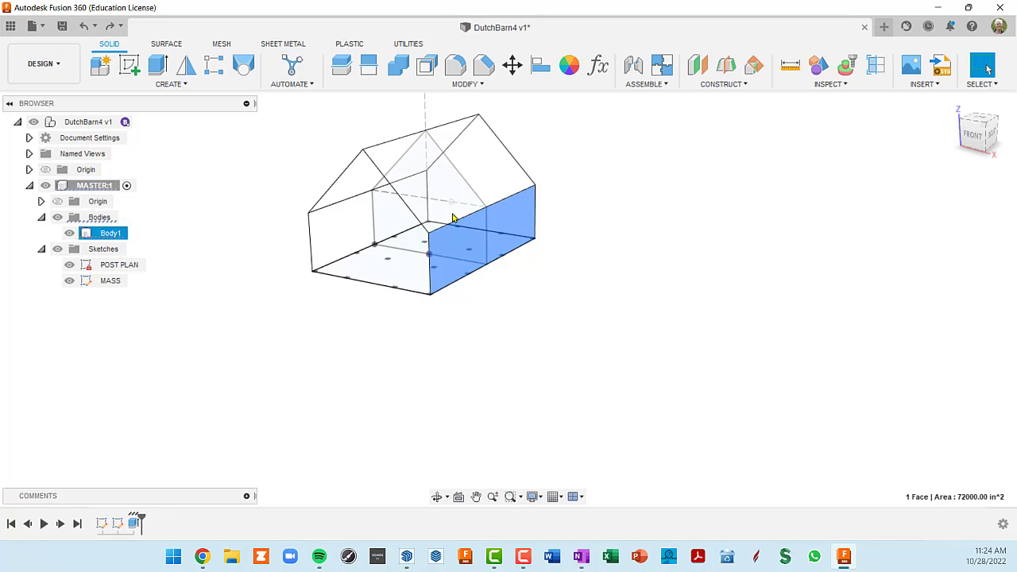
pyautogui.click(129, 65)
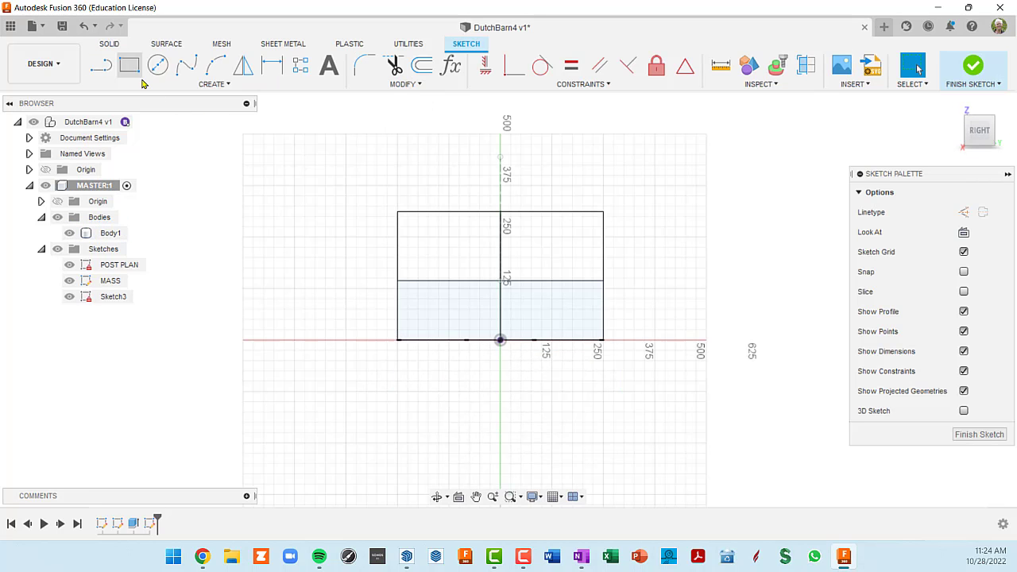
pyautogui.click(980, 434)
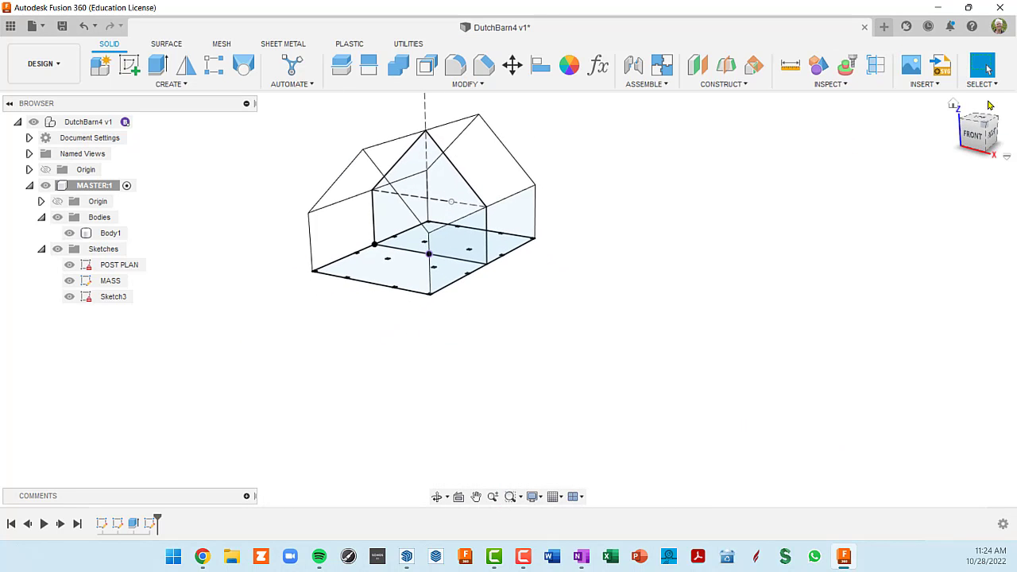
# Create a sketch on the barn body's front gable face and finish it empty
pyautogui.click(976, 137)
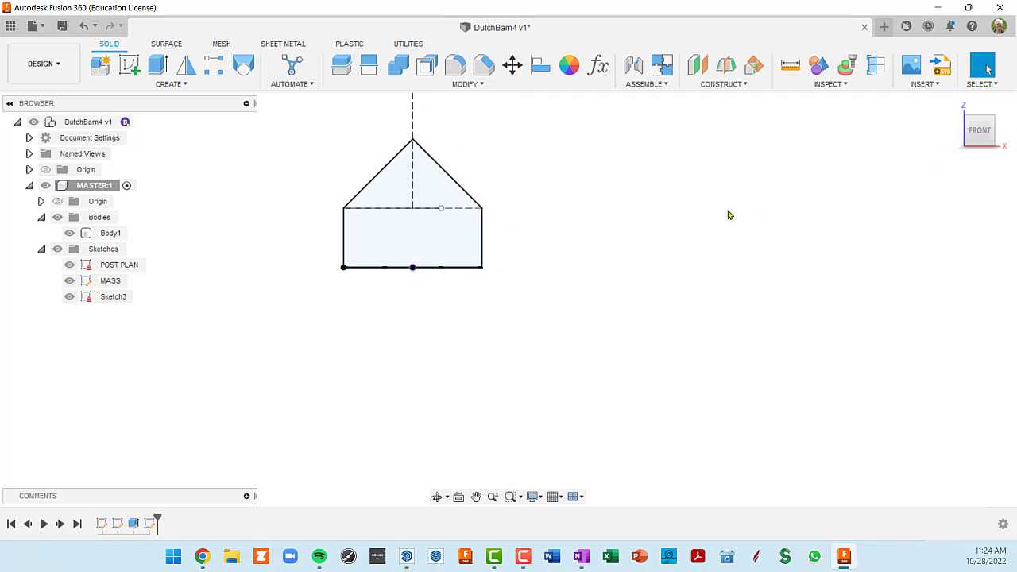
pyautogui.keyDown('shift'); pyautogui.moveTo(771, 222); pyautogui.dragTo(756, 229, button='middle'); pyautogui.keyUp('shift')
pyautogui.click(340, 223)
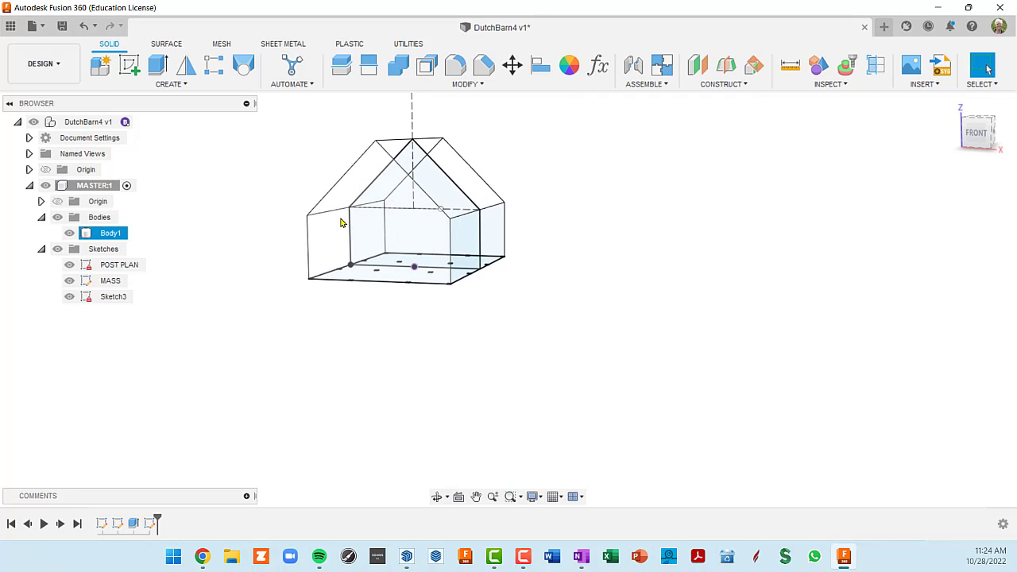
pyautogui.keyDown('shift'); pyautogui.moveTo(344, 205); pyautogui.dragTo(357, 231, button='middle'); pyautogui.keyUp('shift')
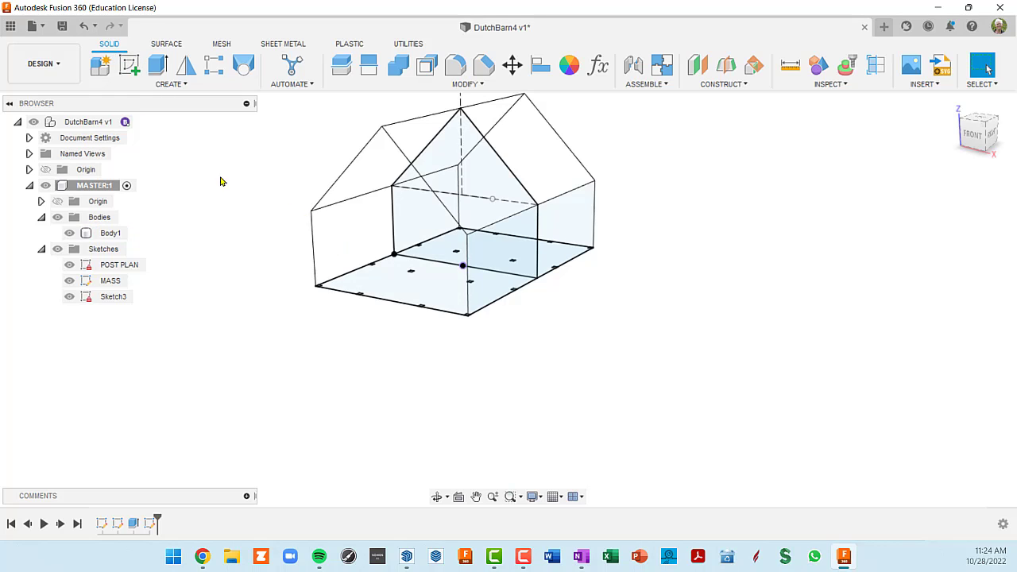
pyautogui.click(368, 243)
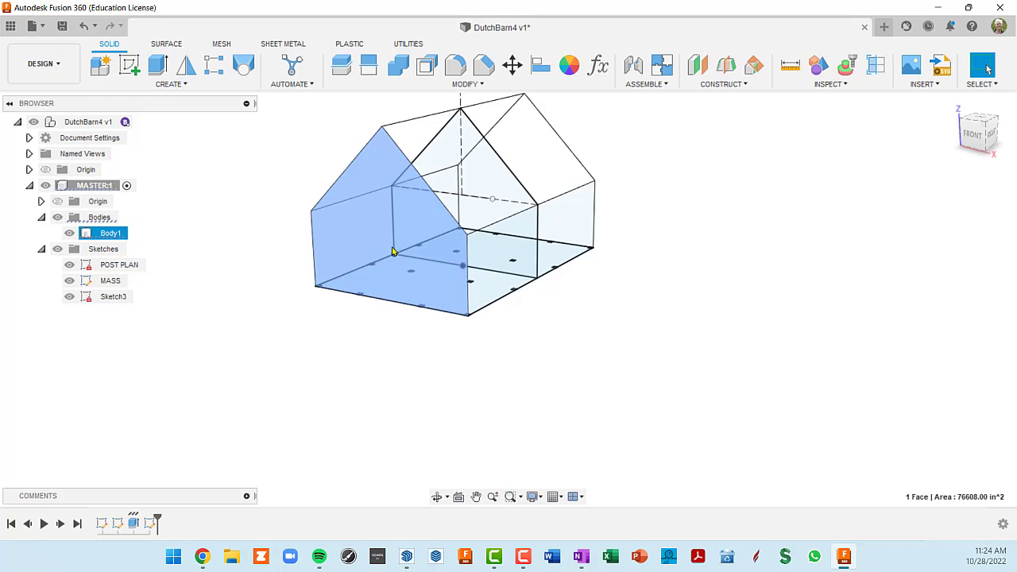
pyautogui.click(132, 67)
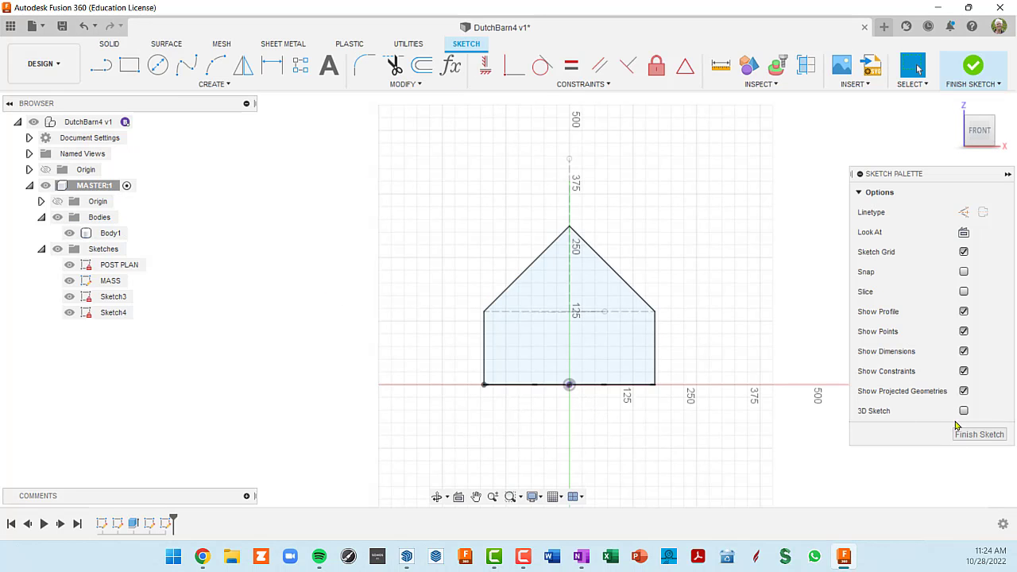
pyautogui.scroll(5, 749, 348)
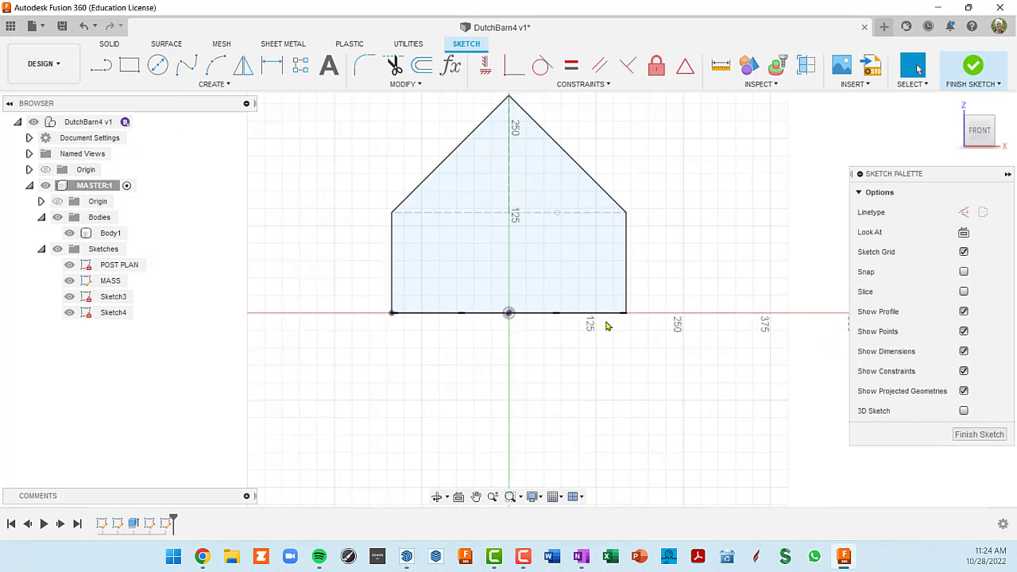
pyautogui.scroll(1, 609, 319)
pyautogui.moveTo(682, 262); pyautogui.dragTo(672, 323, button='middle')
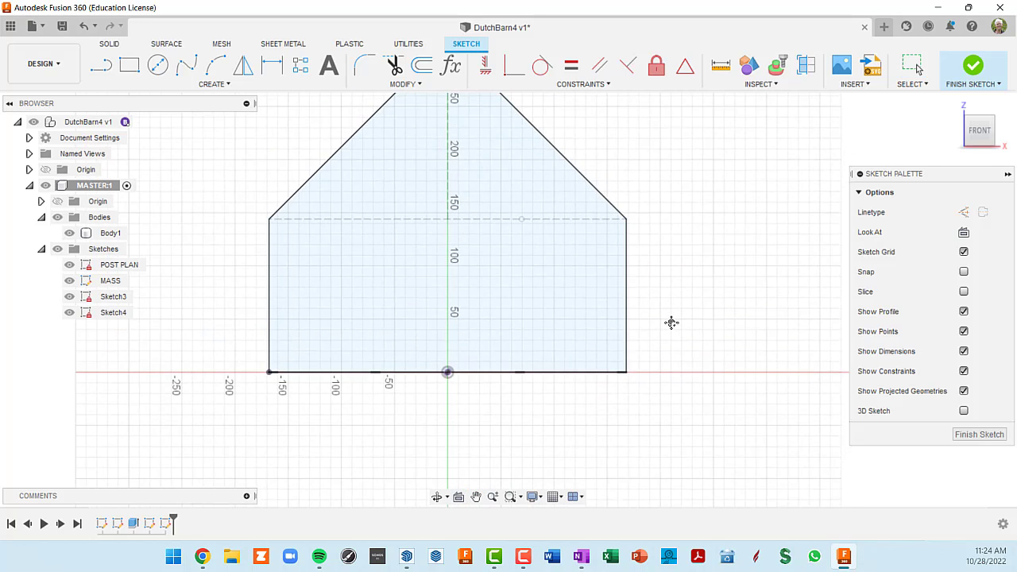
pyautogui.click(561, 299)
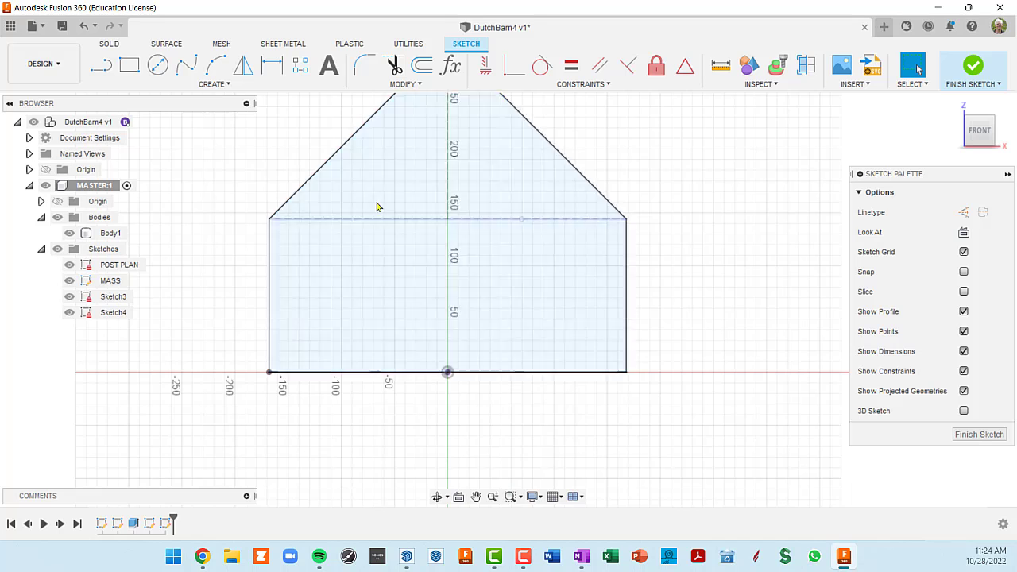
pyautogui.moveTo(688, 309); pyautogui.dragTo(697, 347, button='middle')
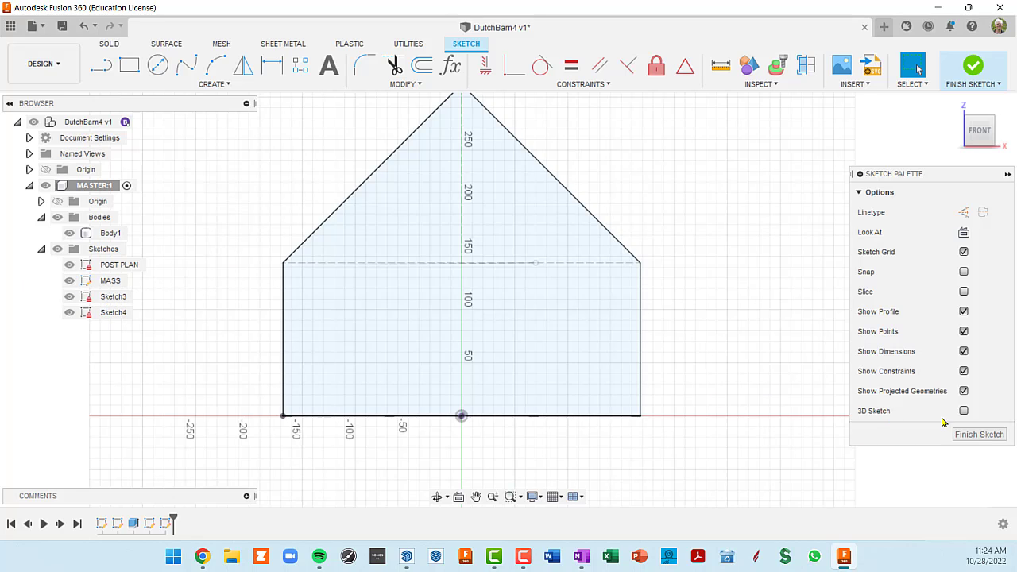
pyautogui.click(970, 435)
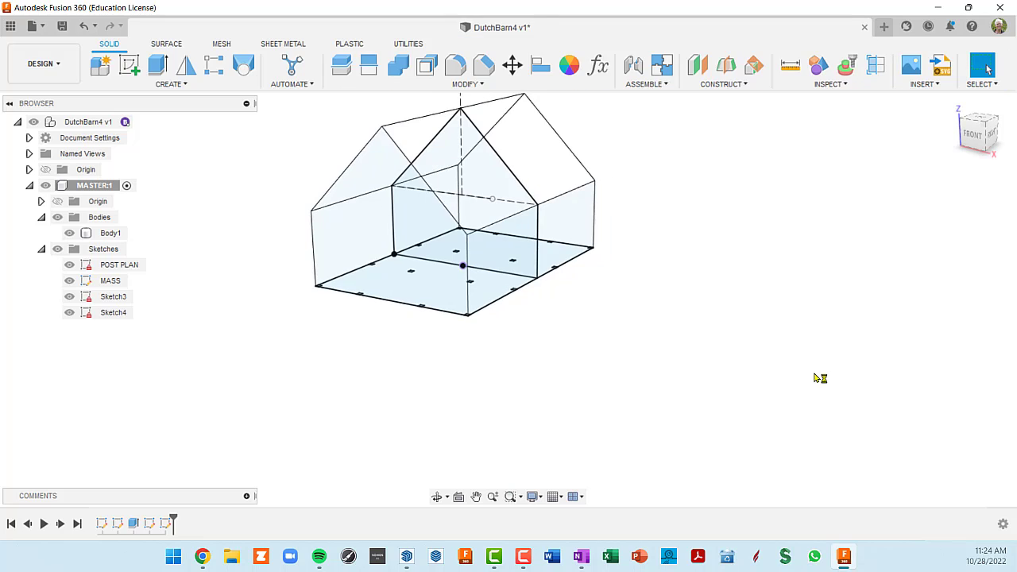
# Undo both empty sketches, on the front gable face and on the right side wall
pyautogui.hotkey('ctrl', 'z')
pyautogui.hotkey('ctrl', 'z')
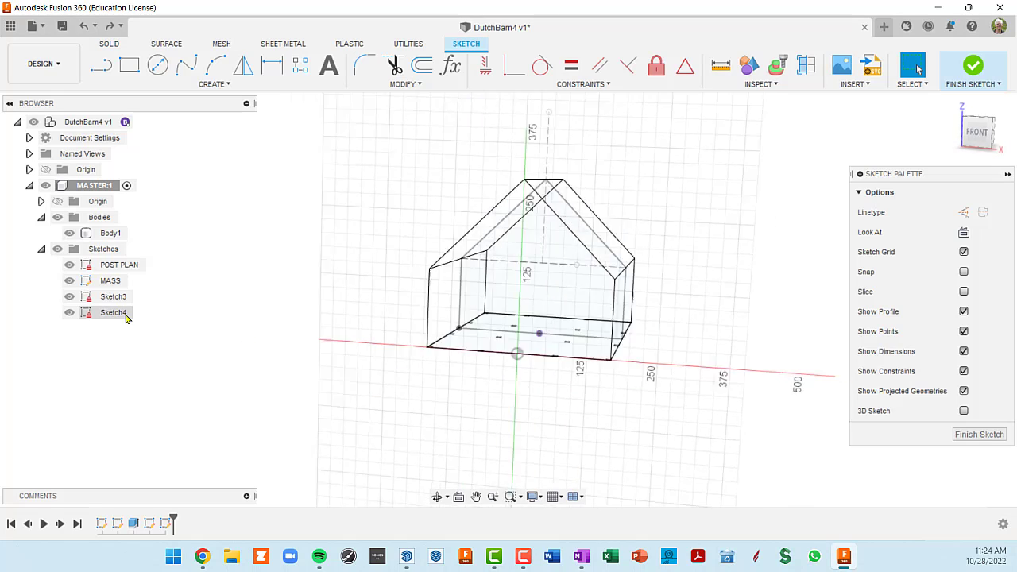
pyautogui.hotkey('ctrl', 'z')
pyautogui.hotkey('ctrl', 'z')
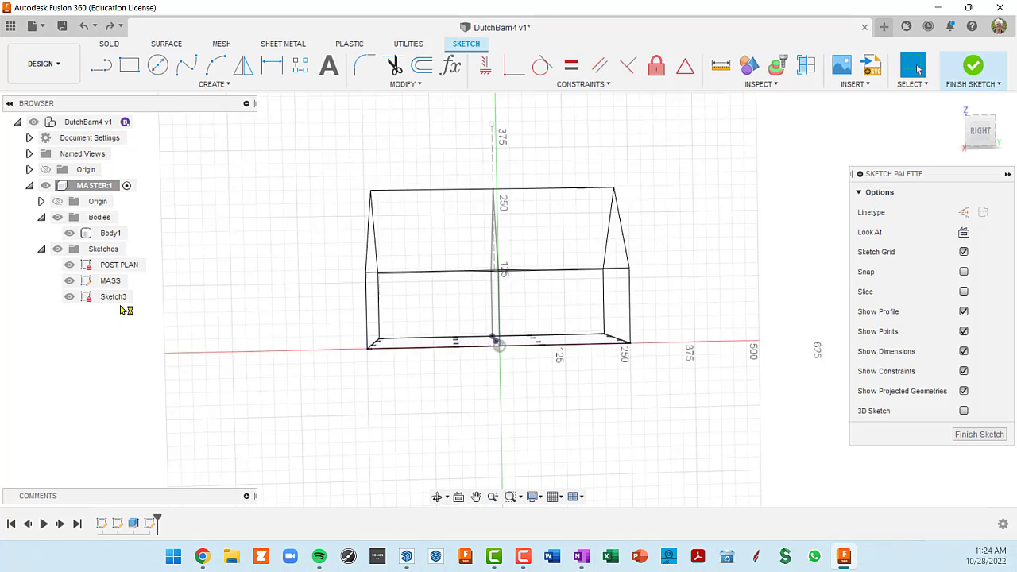
pyautogui.hotkey('ctrl', 'z')
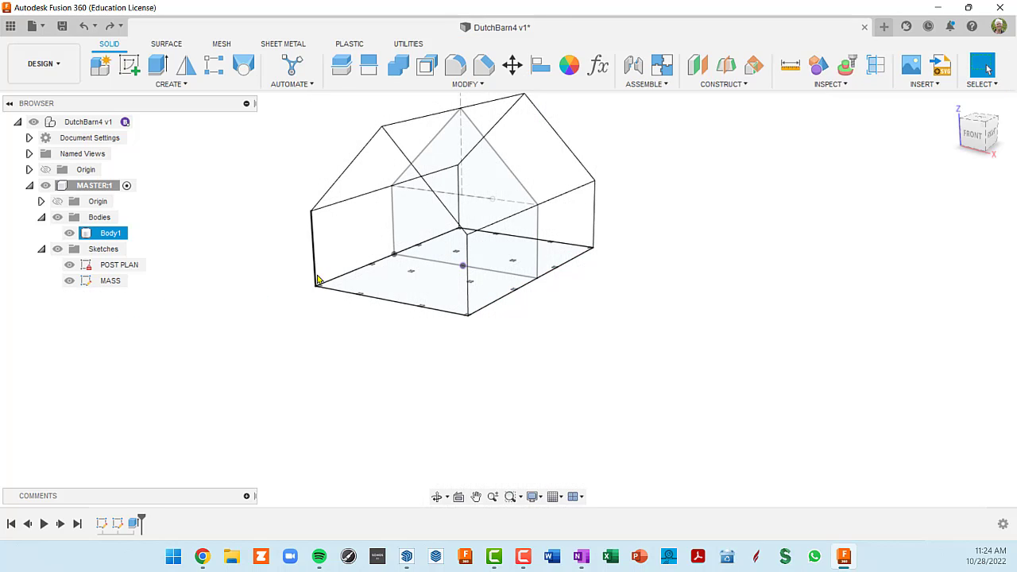
# Start a new sketch on the front gable face of the transparent barn body
pyautogui.click(344, 231)
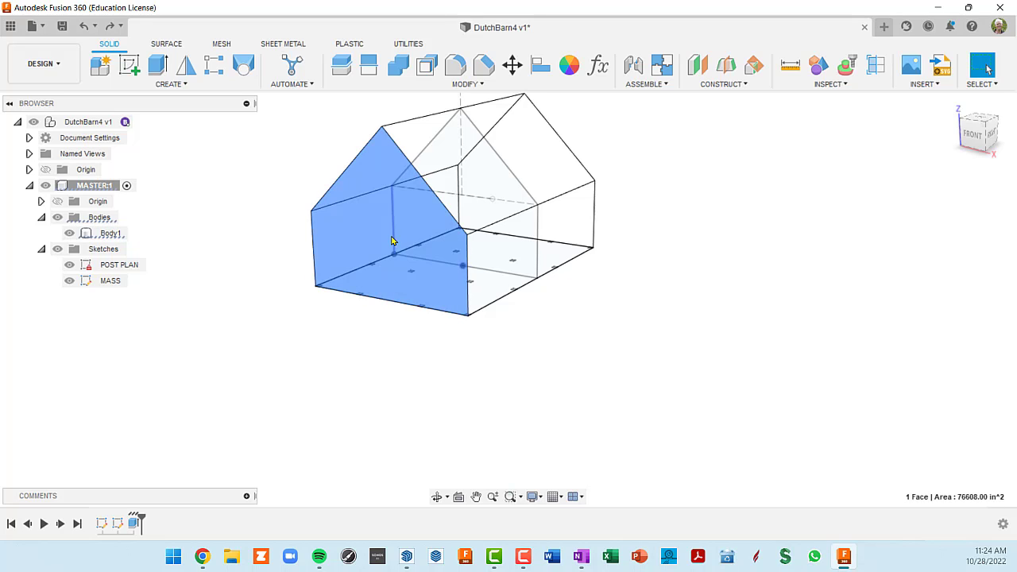
pyautogui.click(128, 66)
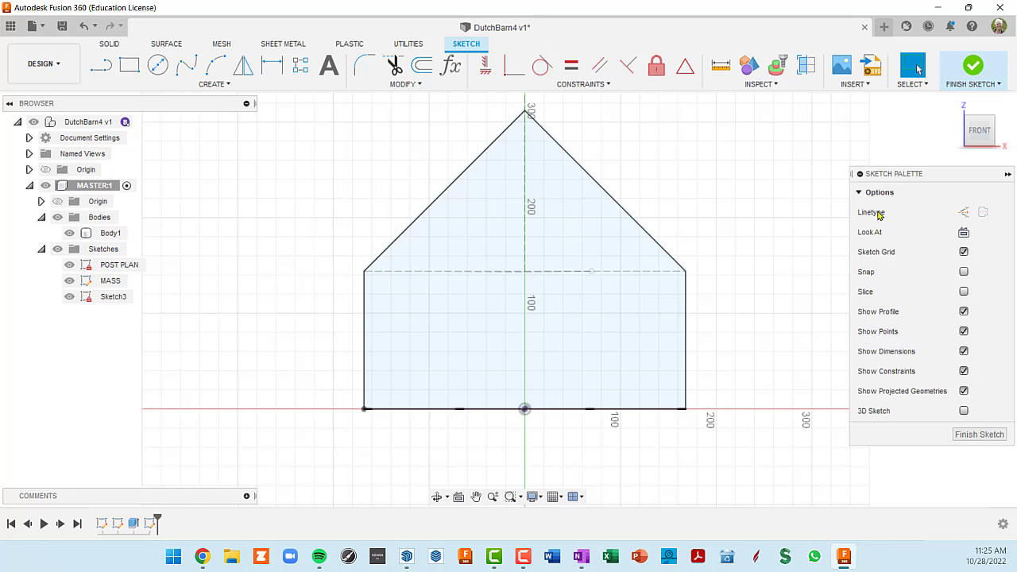
pyautogui.moveTo(755, 288); pyautogui.dragTo(638, 265, button='middle')
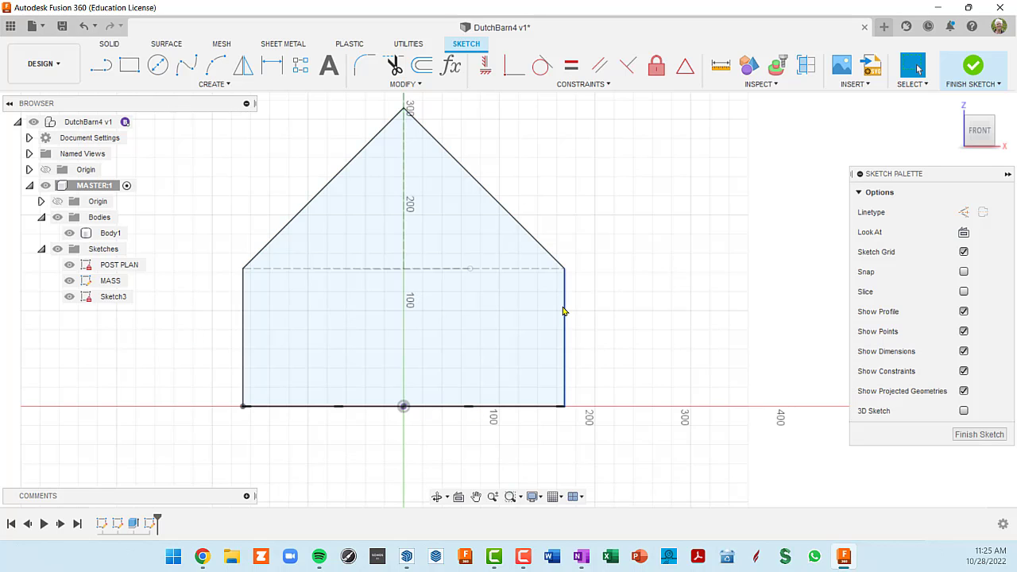
pyautogui.scroll(3, 563, 310)
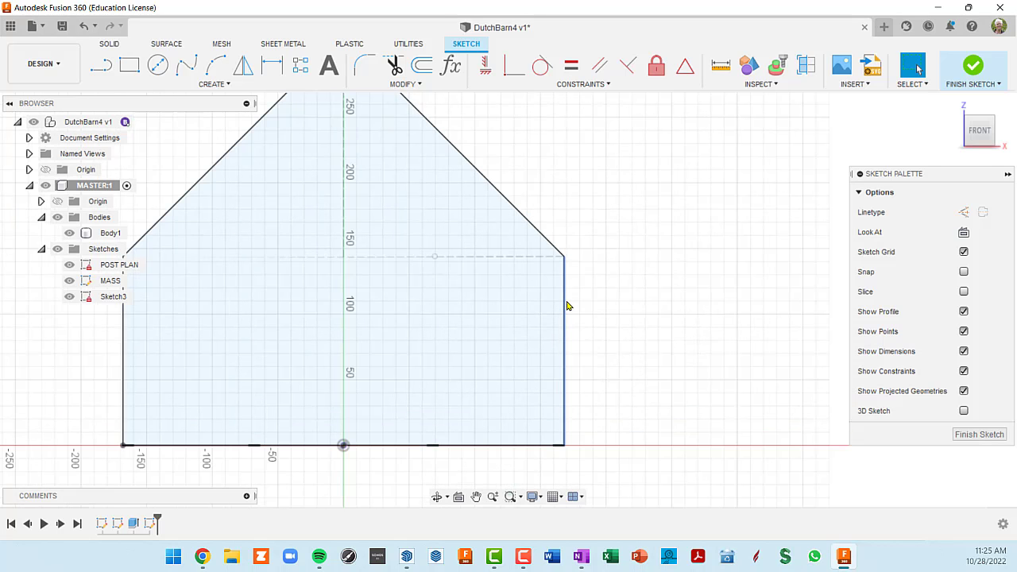
pyautogui.moveTo(567, 283)
pyautogui.mouseDown(button='middle')
pyautogui.moveTo(669, 266)
pyautogui.moveTo(699, 275)
pyautogui.mouseUp(button='middle')
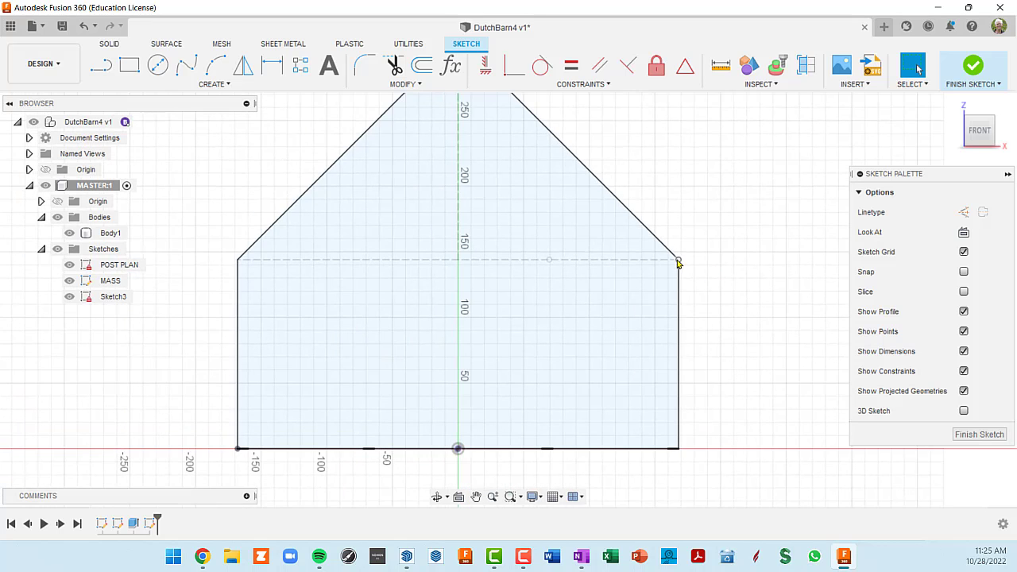
pyautogui.scroll(-2, 681, 274)
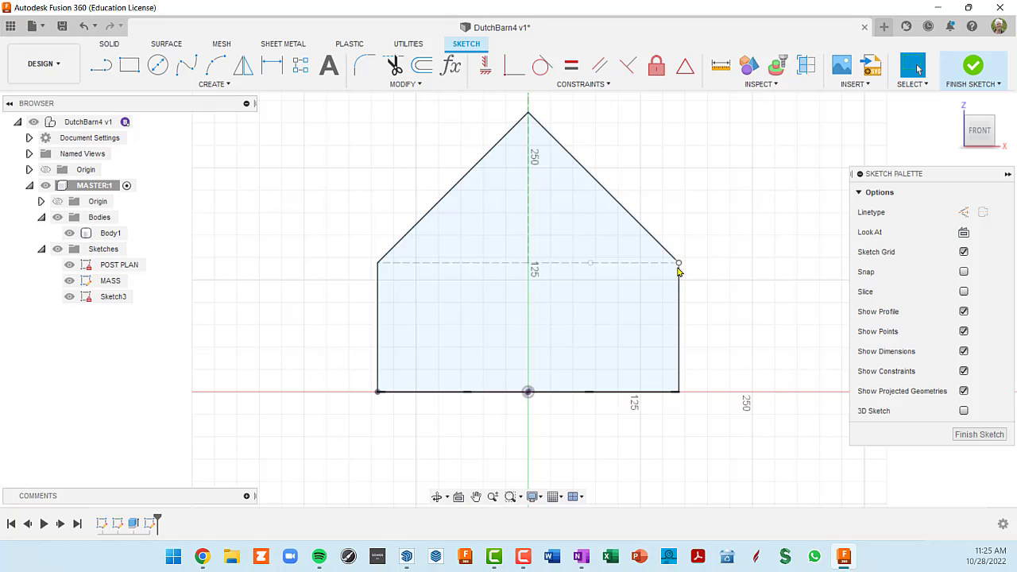
pyautogui.scroll(5, 679, 269)
pyautogui.scroll(-4, 679, 269)
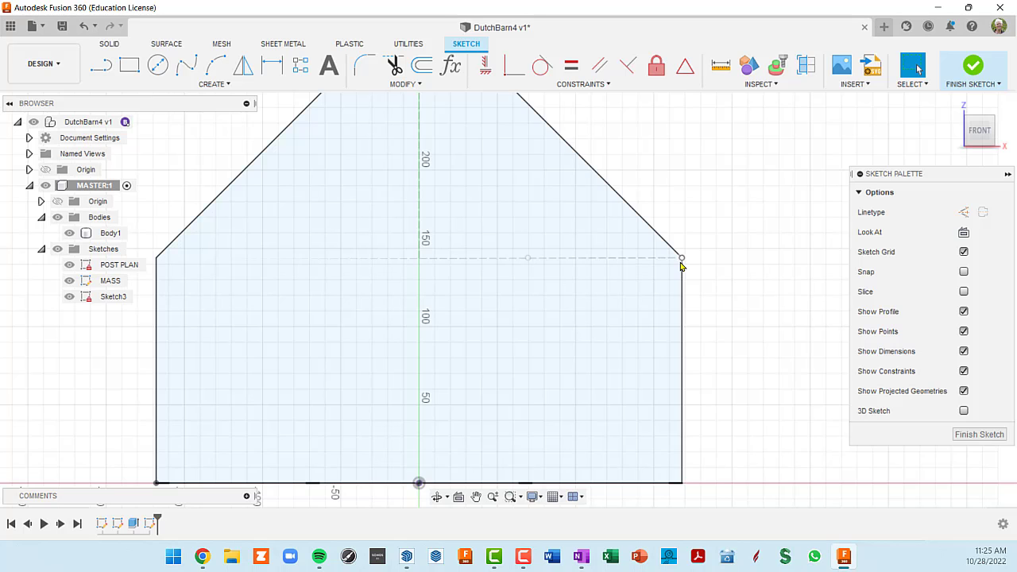
# Draw an 8 in by 8 in square inside the gable outline, with its upper outer corner on the right eave corner
pyautogui.press('r')
pyautogui.scroll(3, 678, 258)
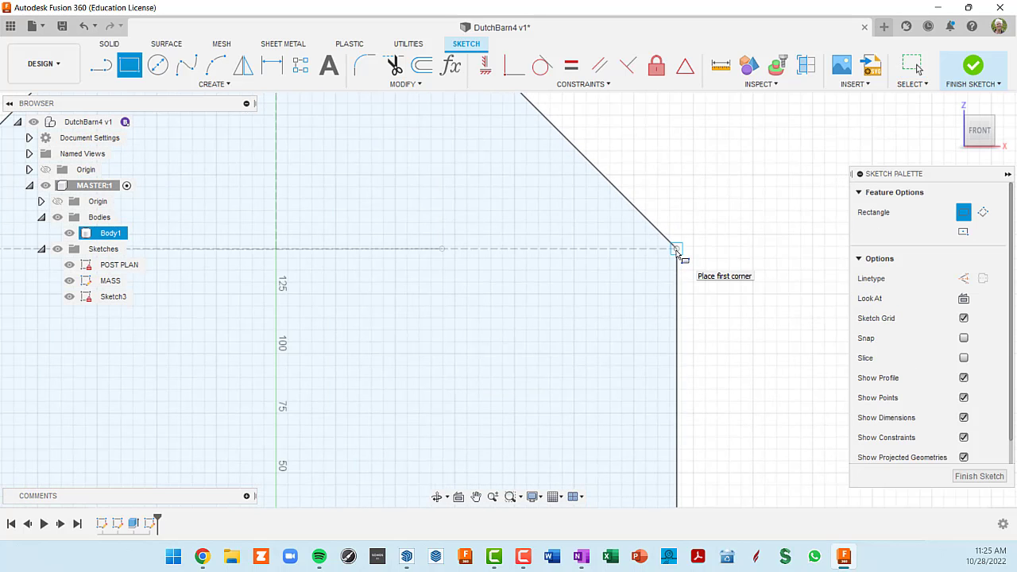
pyautogui.click(676, 250)
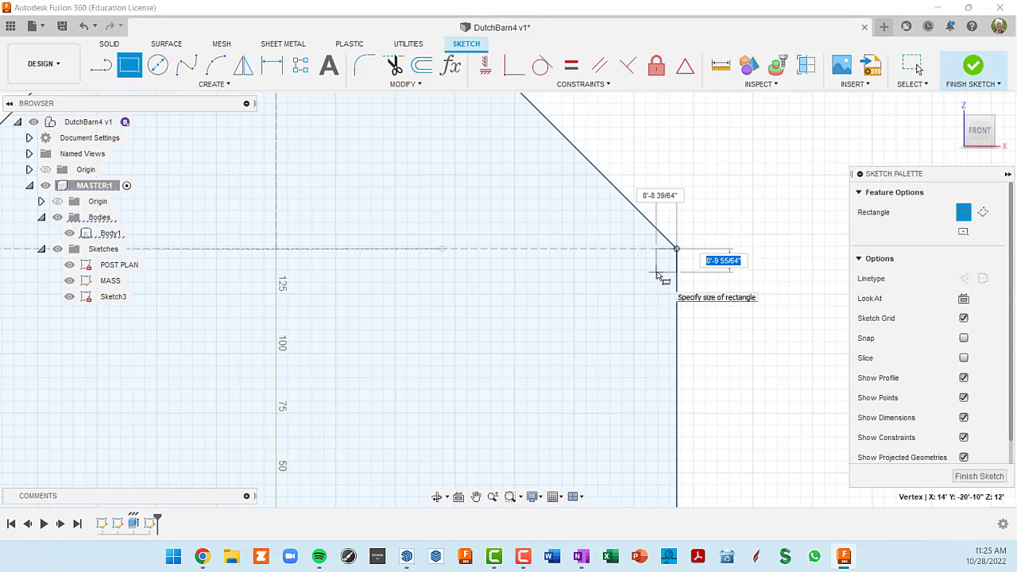
pyautogui.write('8')
pyautogui.press('Tab')
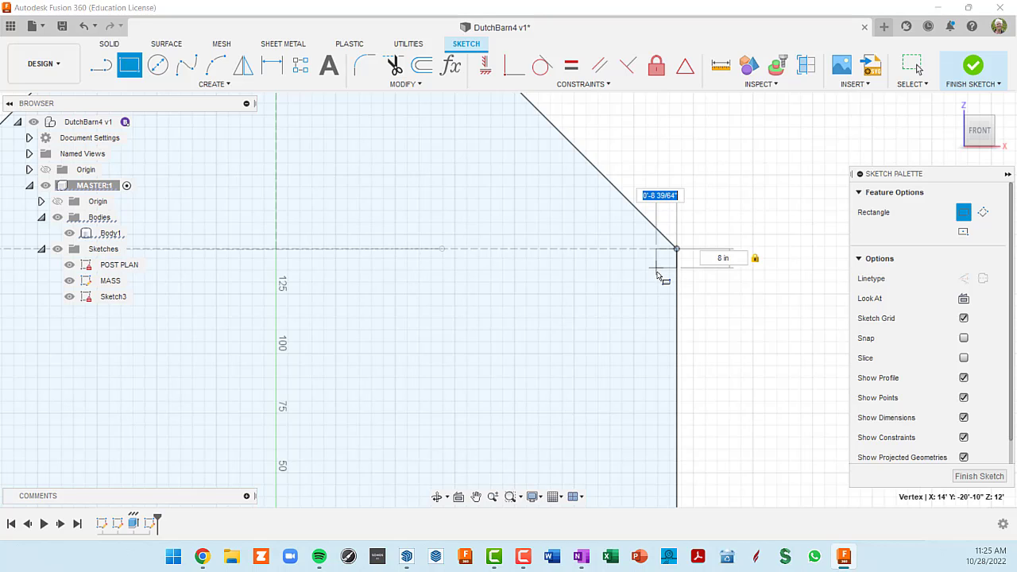
pyautogui.write('8')
pyautogui.press('Return')
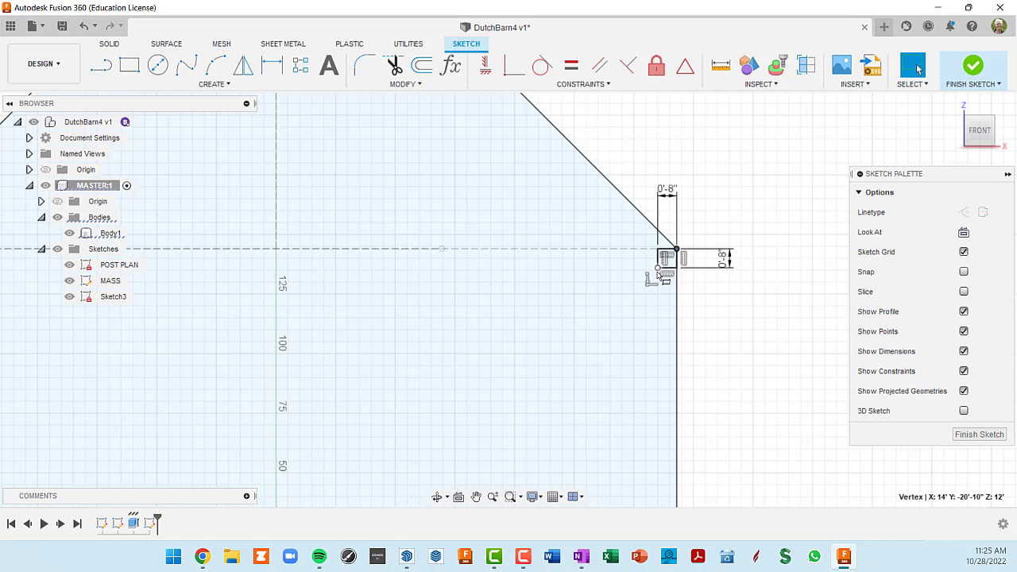
# Draw a post rectangle 8 in wide and 11'-4" tall from the gable's bottom right corner up to the square's lower inner corner
pyautogui.scroll(-3, 783, 317)
pyautogui.scroll(2, 678, 212)
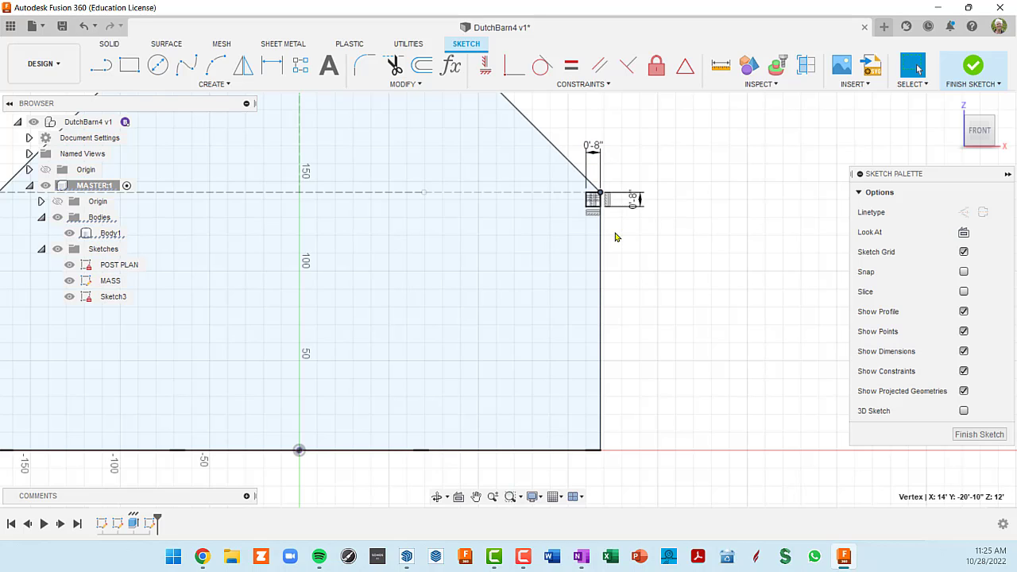
pyautogui.press('r')
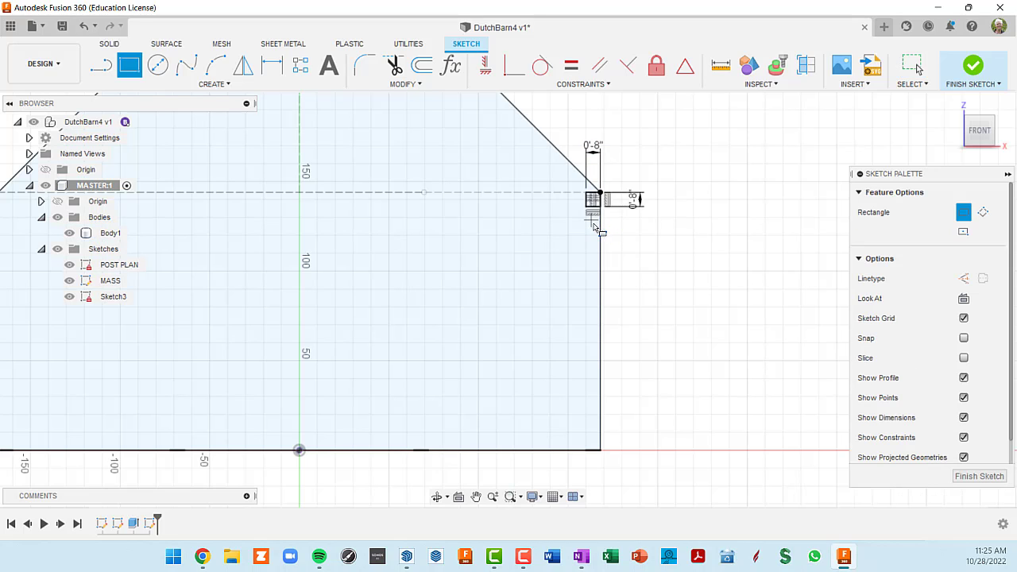
pyautogui.click(599, 450)
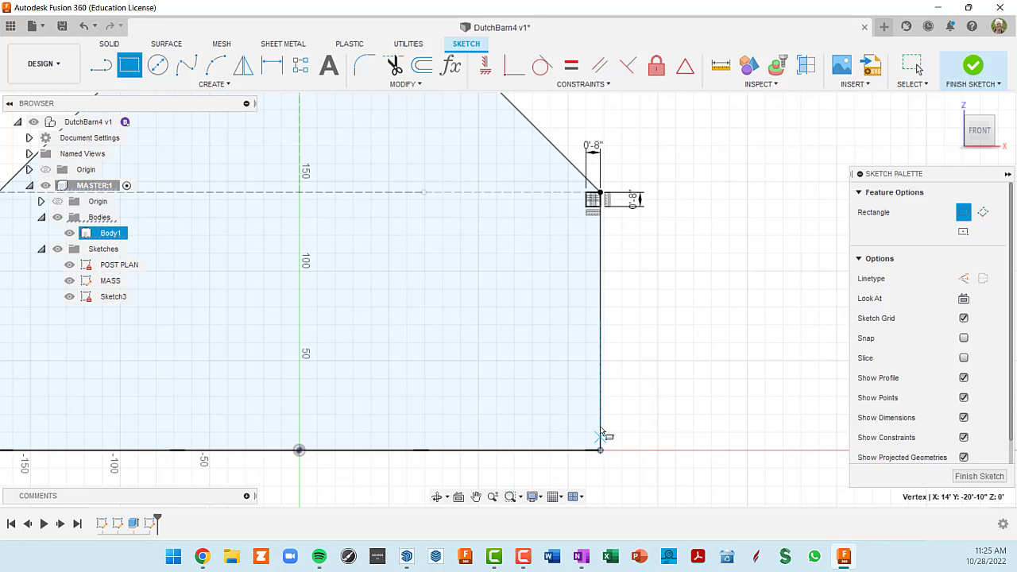
pyautogui.scroll(2, 585, 265)
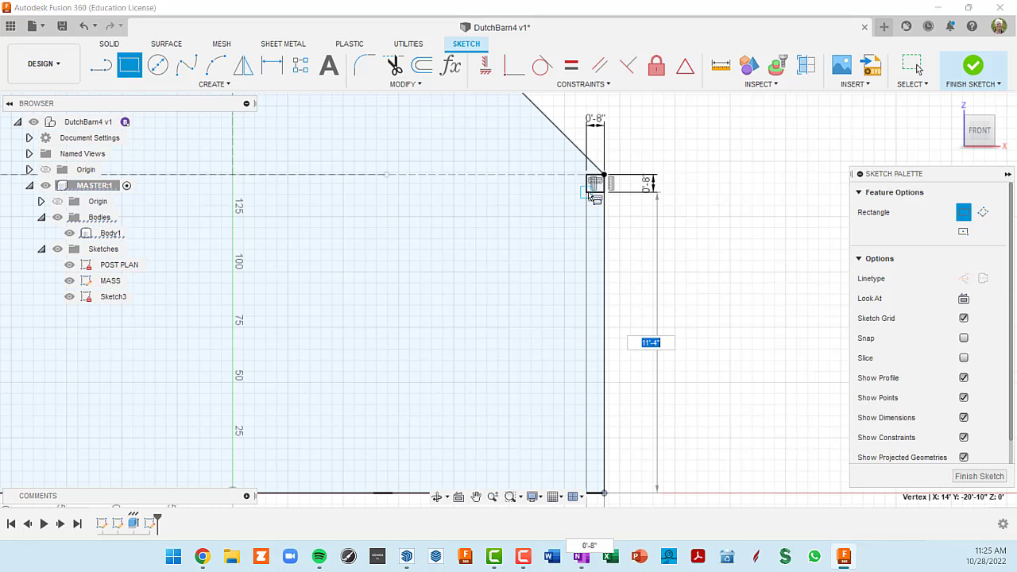
pyautogui.click(589, 194)
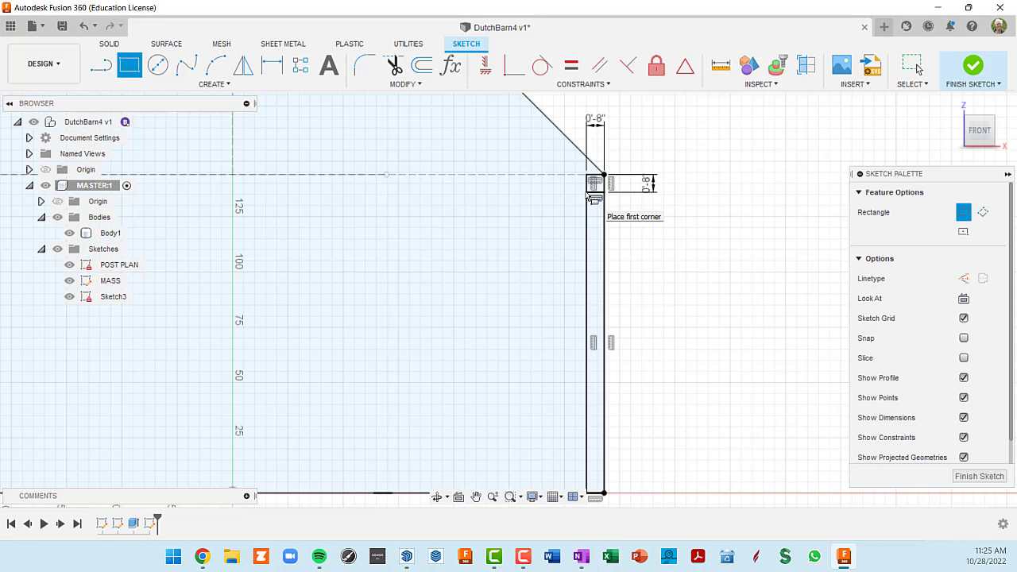
pyautogui.scroll(-3, 735, 291)
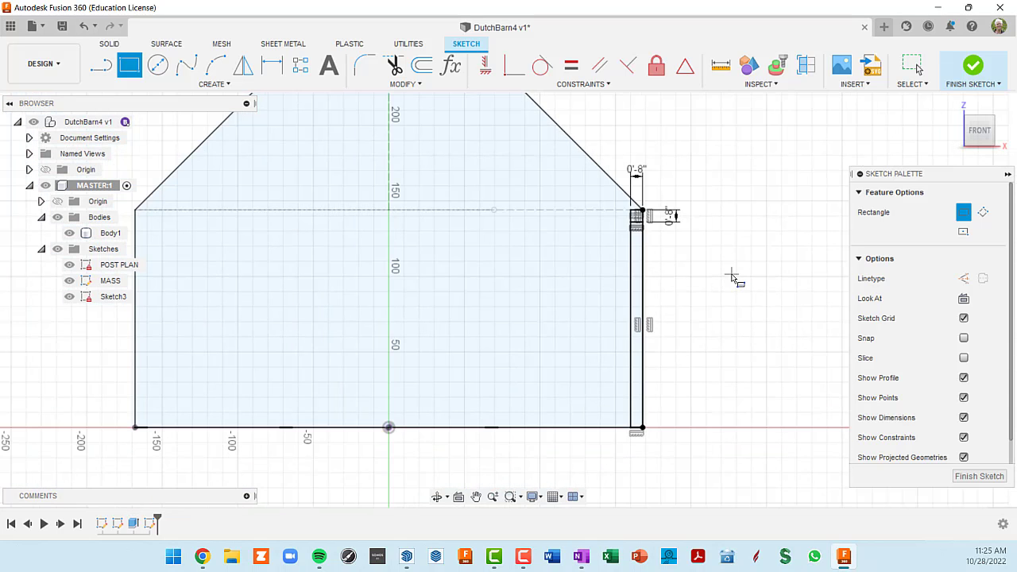
# Examine the post plan squares along the gable's base line, comparing the straight front view with angled views
pyautogui.moveTo(733, 277)
pyautogui.mouseDown(button='middle')
pyautogui.moveTo(659, 263)
pyautogui.moveTo(682, 272)
pyautogui.moveTo(715, 241)
pyautogui.mouseUp(button='middle')
pyautogui.scroll(2, 572, 257)
pyautogui.scroll(-2, 608, 294)
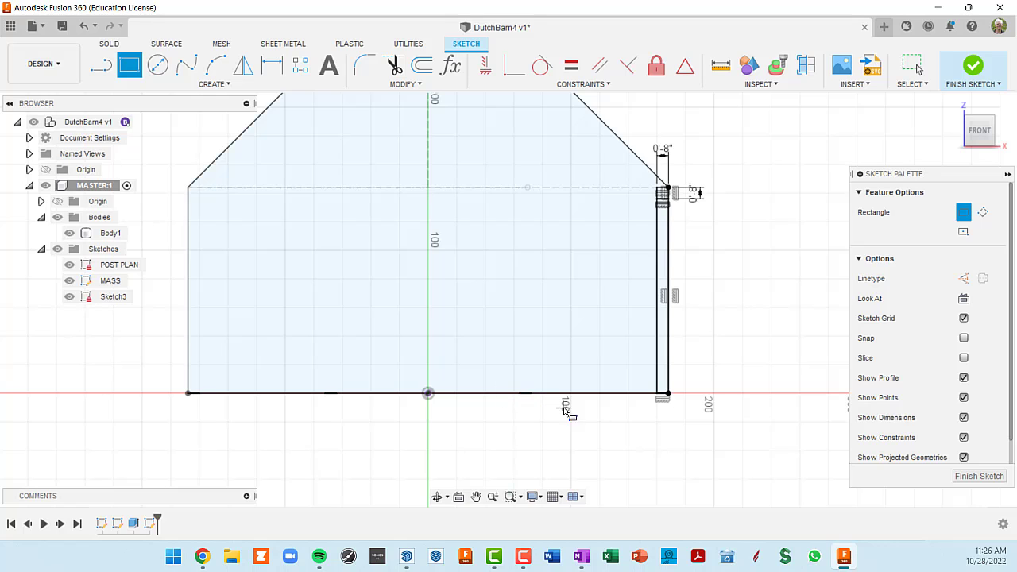
pyautogui.keyDown('shift'); pyautogui.moveTo(558, 362); pyautogui.dragTo(535, 389, button='middle'); pyautogui.keyUp('shift')
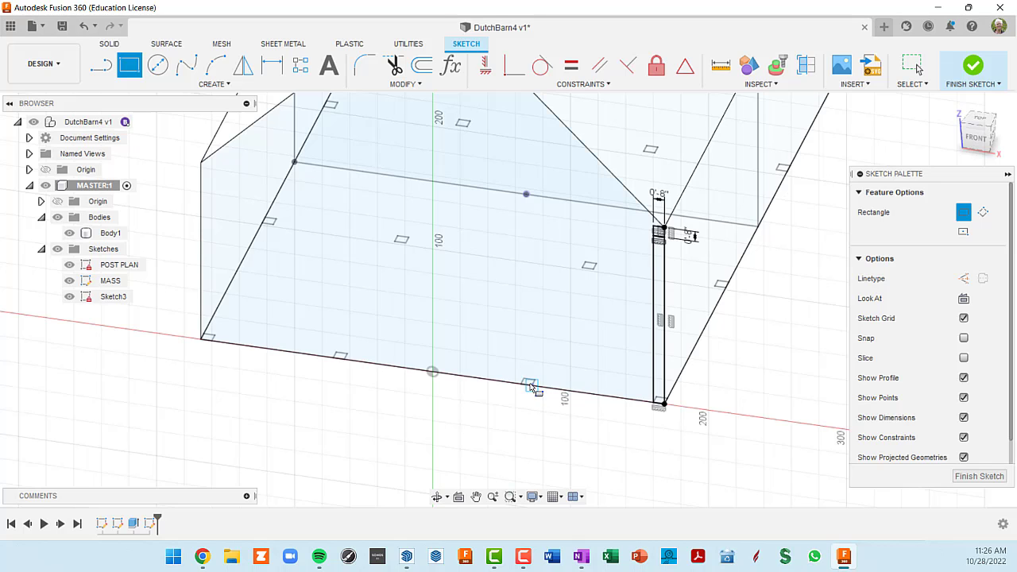
pyautogui.moveTo(554, 347); pyautogui.dragTo(500, 375, button='middle')
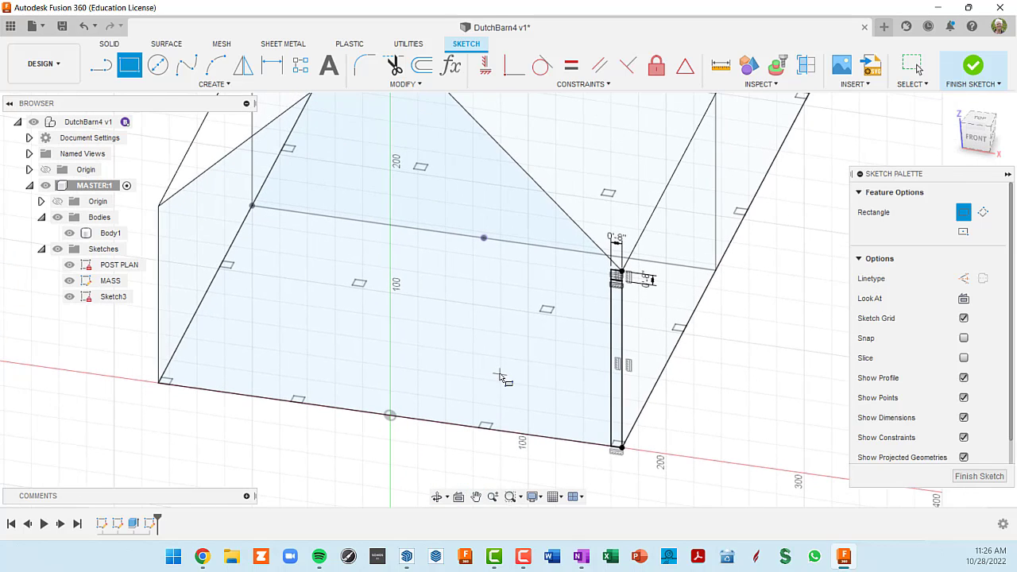
pyautogui.scroll(-2, 511, 382)
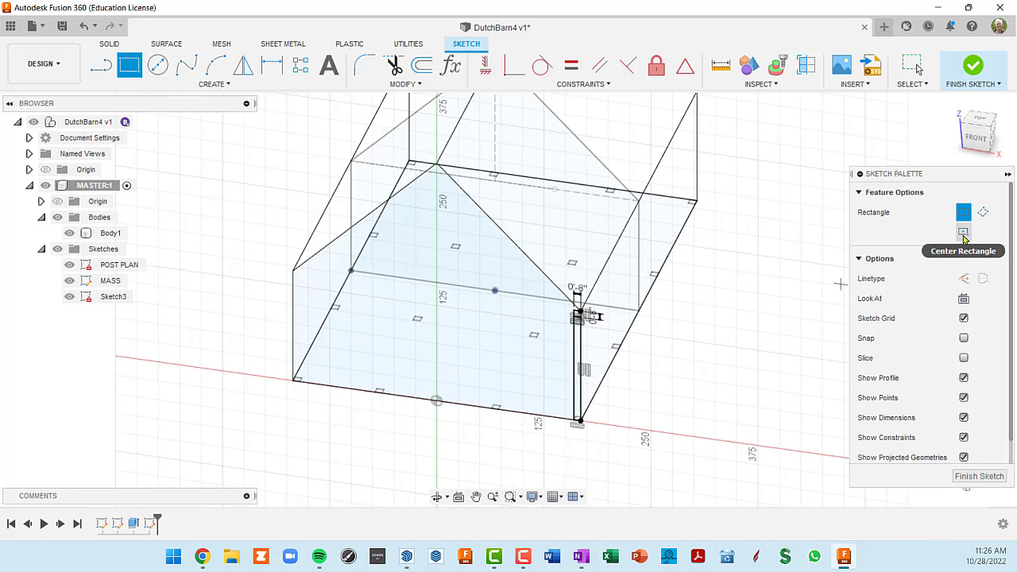
pyautogui.click(964, 299)
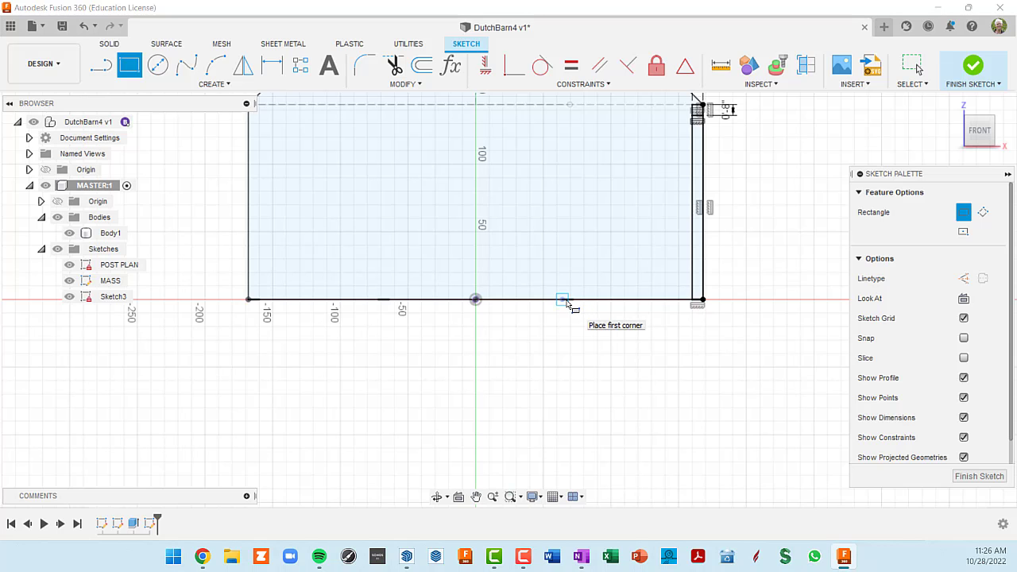
pyautogui.moveTo(613, 320)
pyautogui.keyDown('shift'); pyautogui.mouseDown(button='middle')
pyautogui.moveTo(597, 322)
pyautogui.moveTo(591, 340)
pyautogui.mouseUp(button='middle'); pyautogui.keyUp('shift')
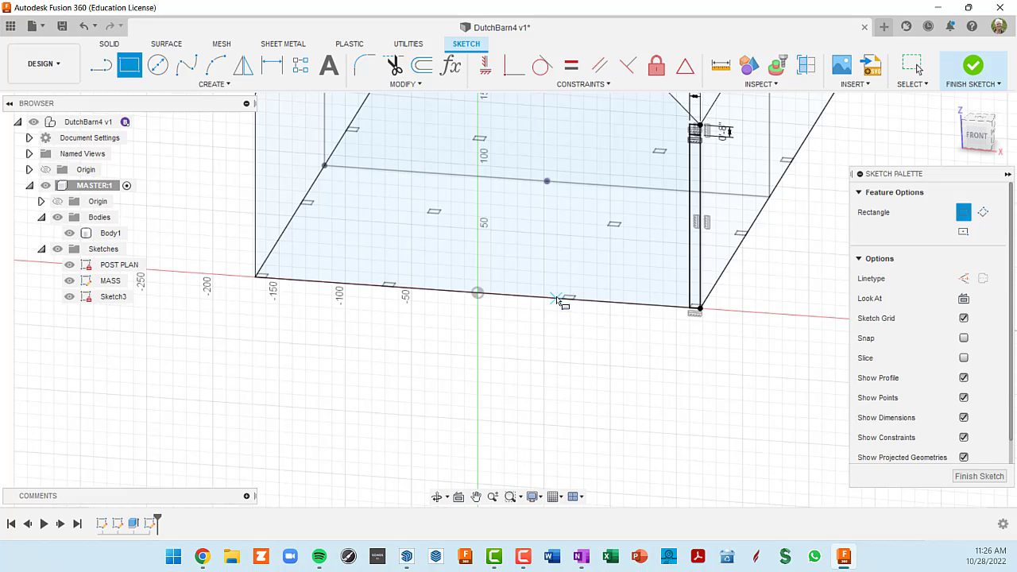
pyautogui.scroll(2, 560, 300)
pyautogui.scroll(3, 565, 299)
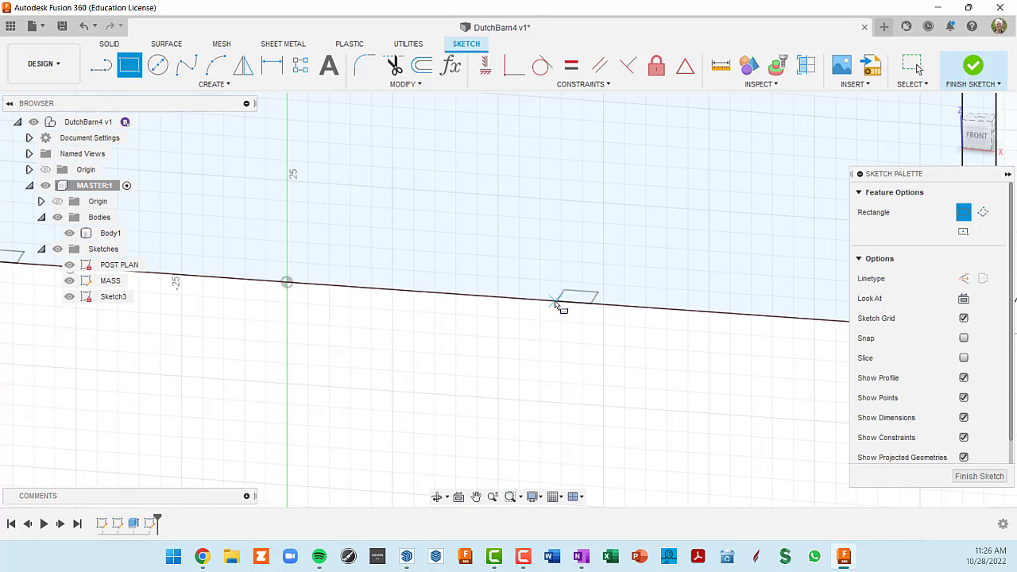
pyautogui.scroll(-5, 554, 305)
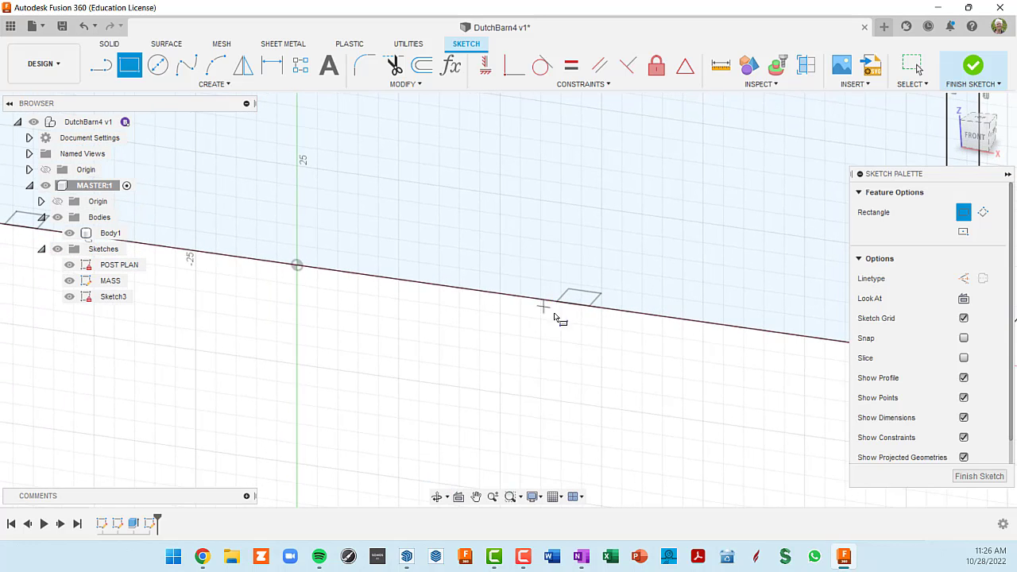
pyautogui.scroll(-4, 580, 343)
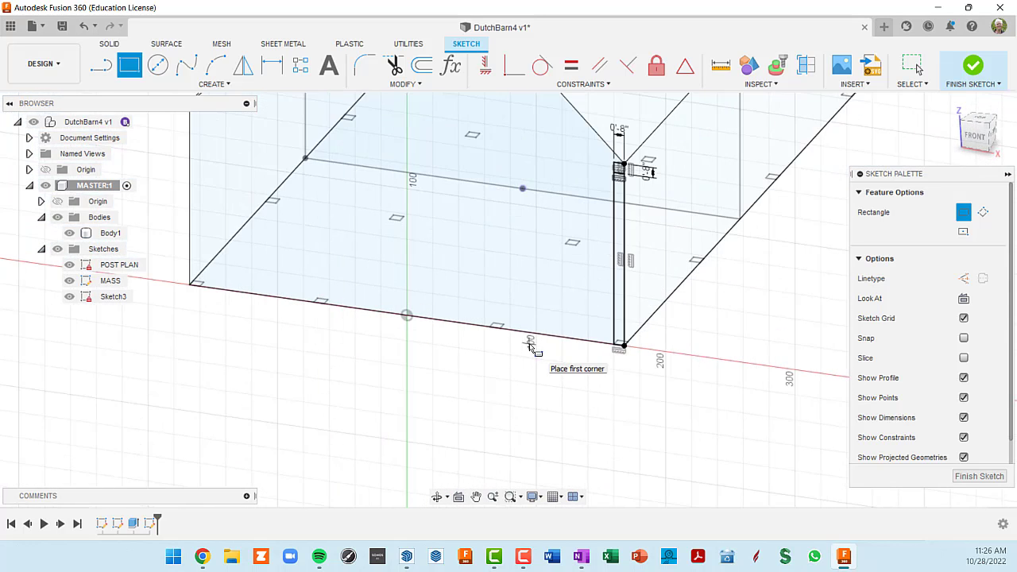
pyautogui.scroll(-2, 568, 328)
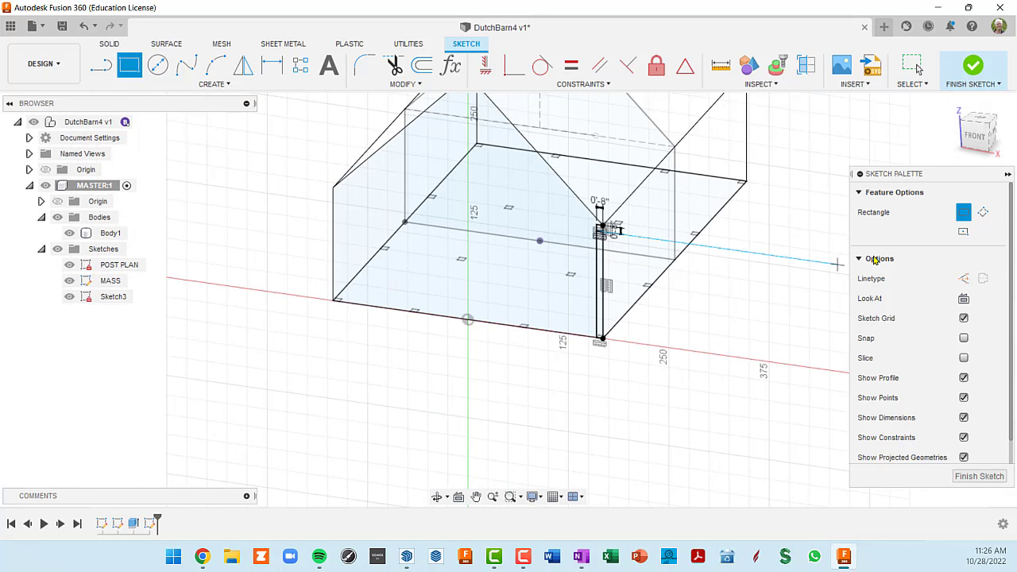
pyautogui.keyDown('shift'); pyautogui.moveTo(542, 353); pyautogui.dragTo(534, 352, button='middle'); pyautogui.keyUp('shift')
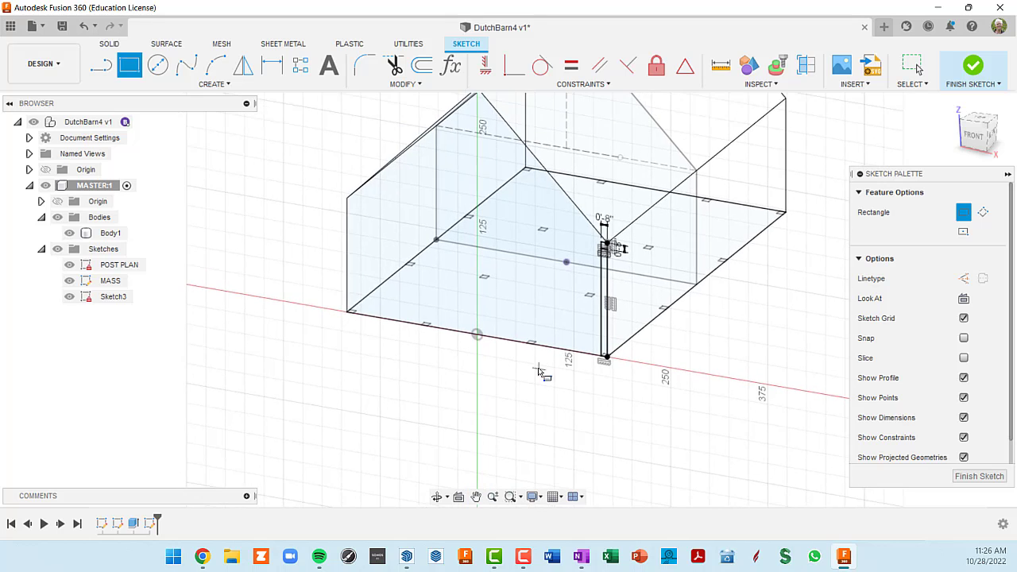
pyautogui.scroll(6, 535, 354)
pyautogui.scroll(4, 534, 353)
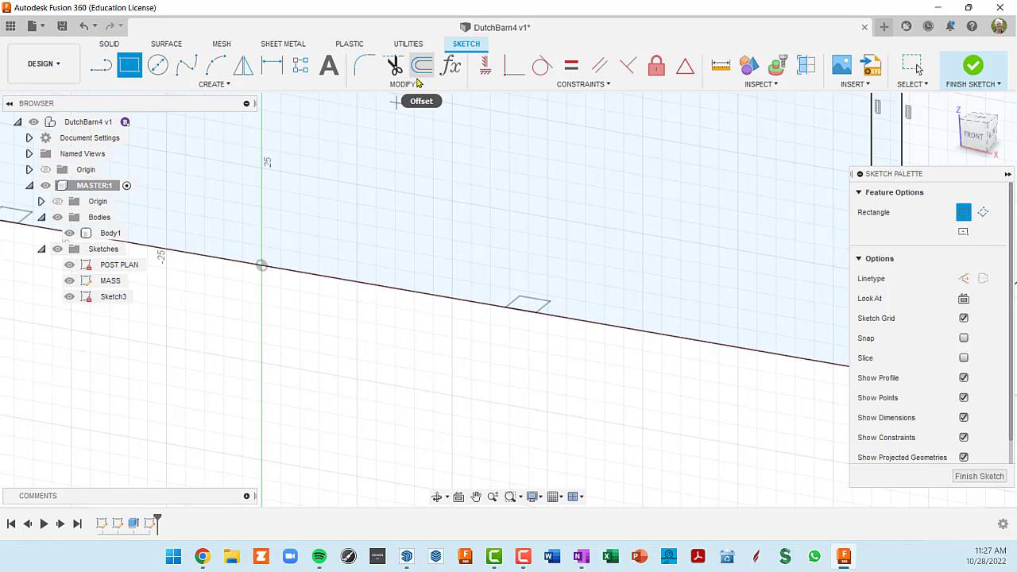
# Project the post plan's front base line and both side edges of the inner right post square into the gable sketch, keeping the projection link
pyautogui.click(225, 84)
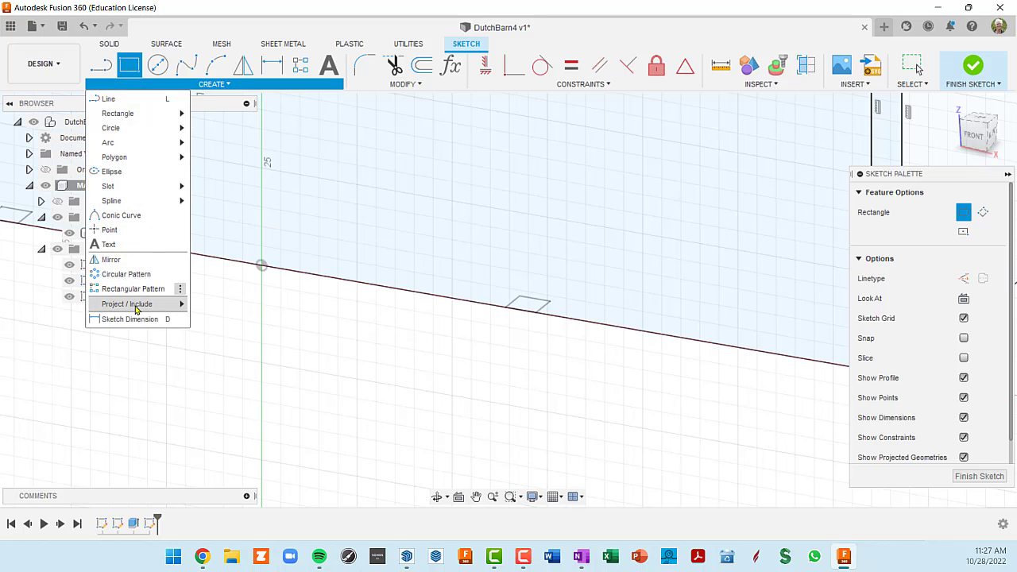
pyautogui.moveTo(136, 306)
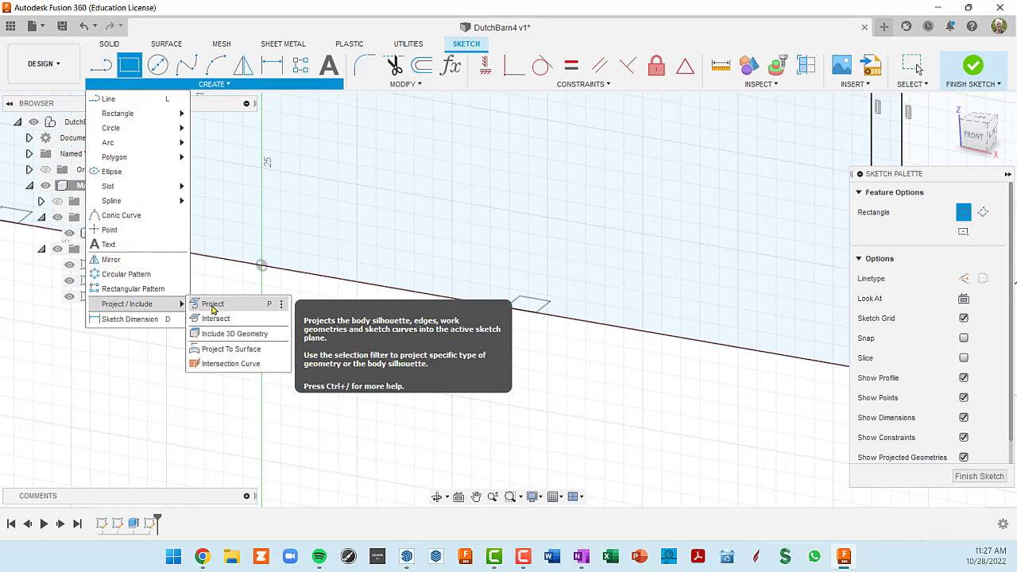
pyautogui.click(211, 309)
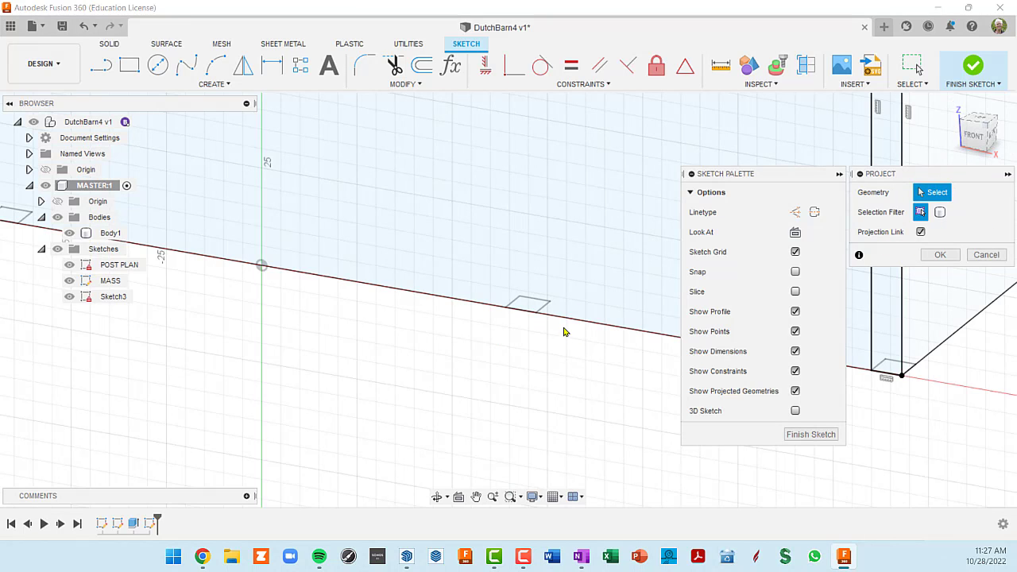
pyautogui.scroll(3, 529, 299)
pyautogui.click(540, 304)
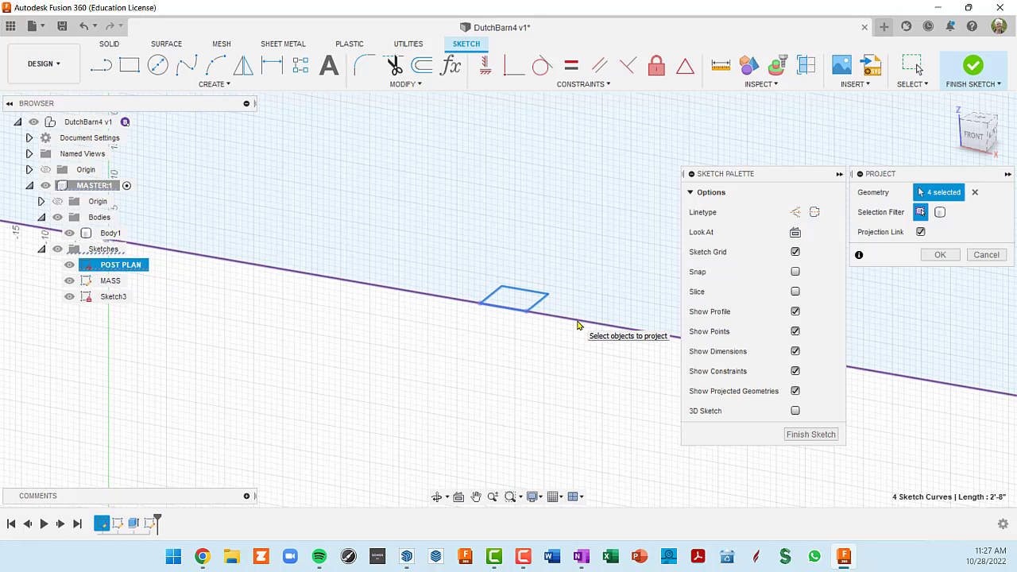
pyautogui.click(975, 192)
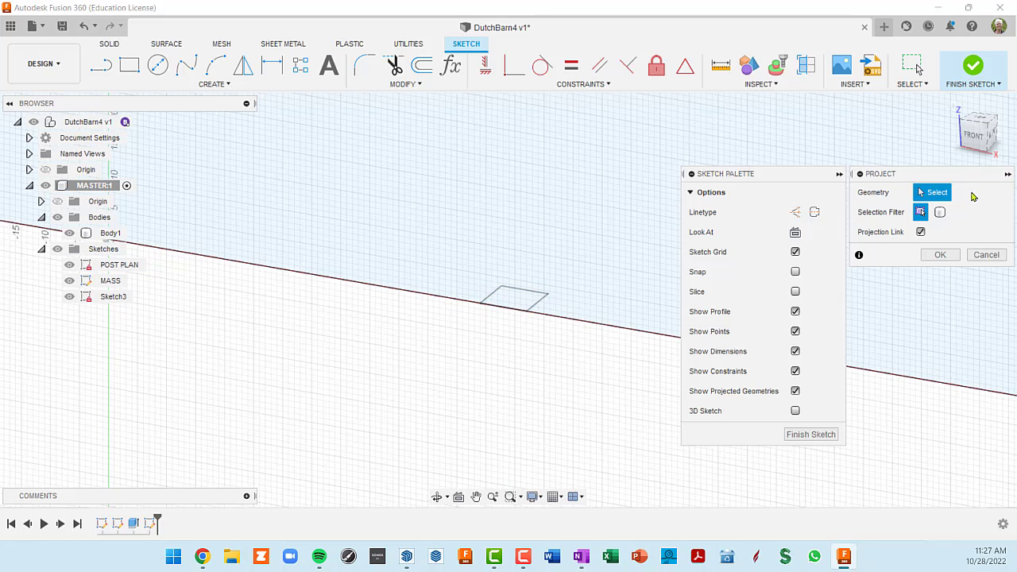
pyautogui.click(561, 321)
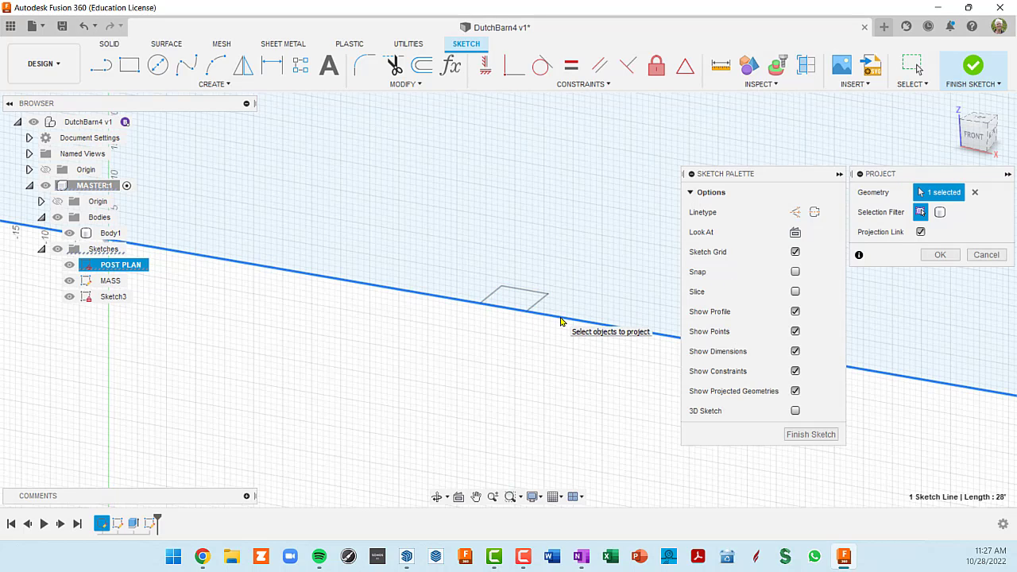
pyautogui.click(492, 298)
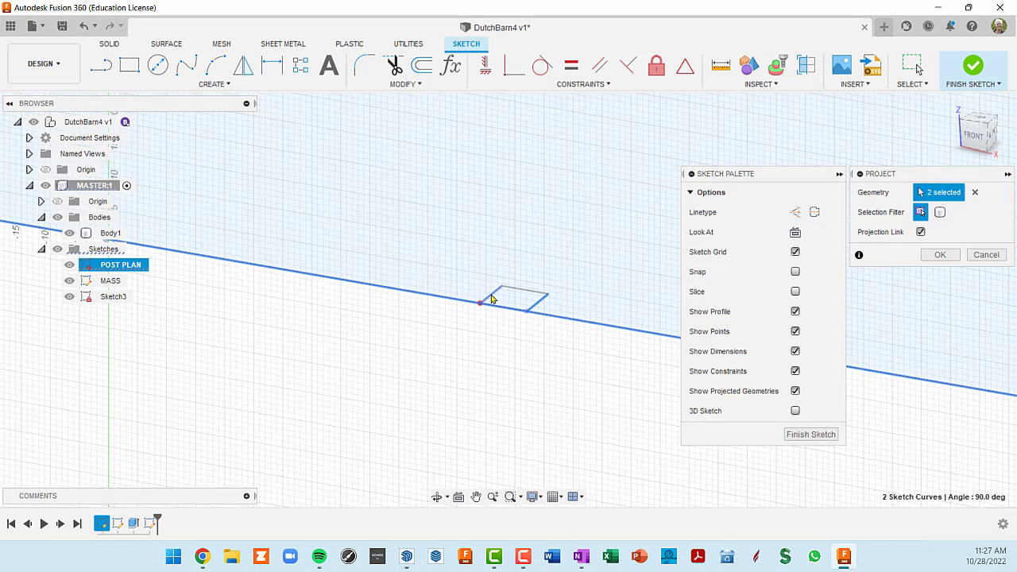
pyautogui.click(491, 303)
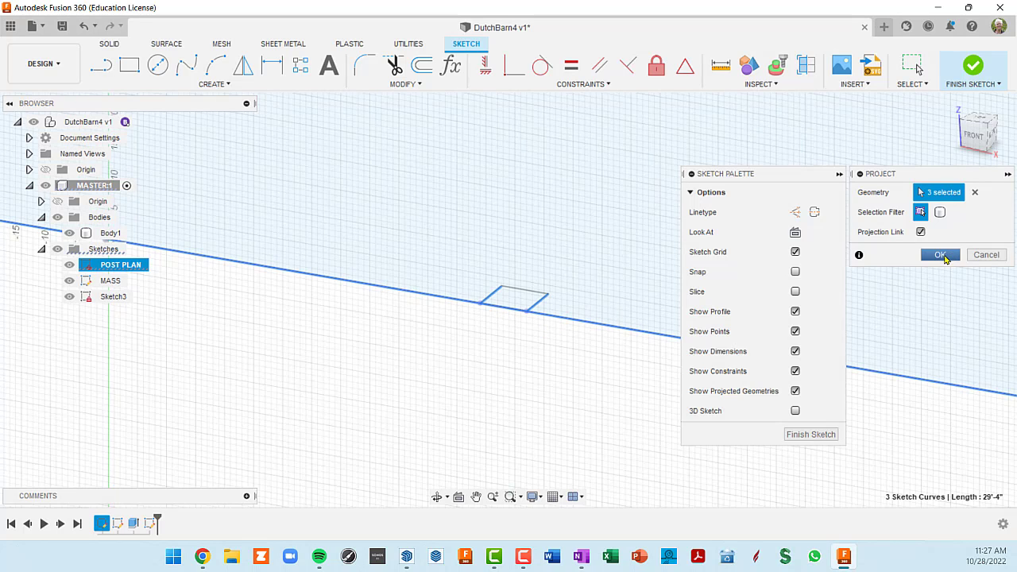
pyautogui.scroll(2, 526, 323)
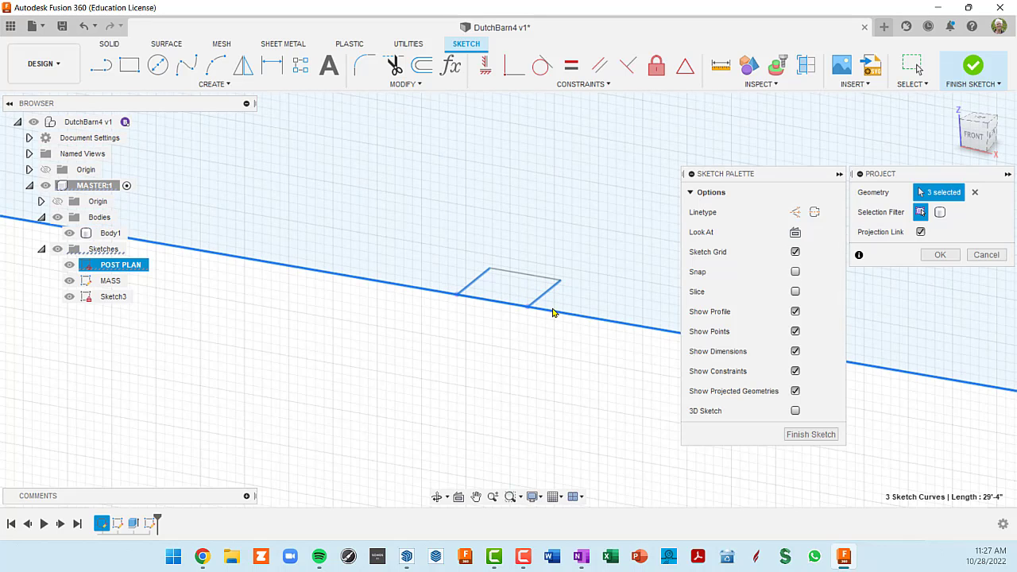
pyautogui.scroll(-3, 552, 313)
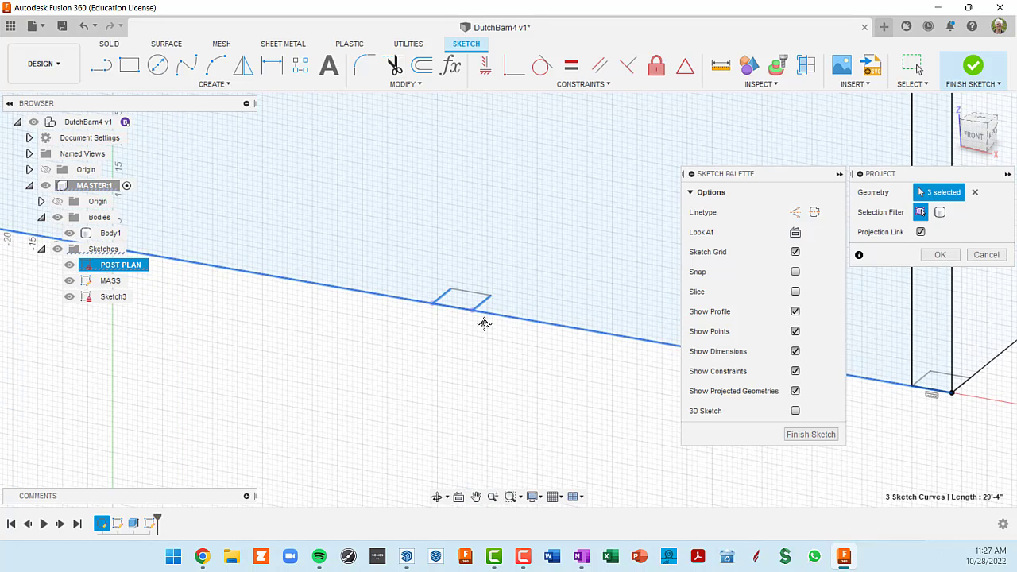
pyautogui.scroll(2, 478, 319)
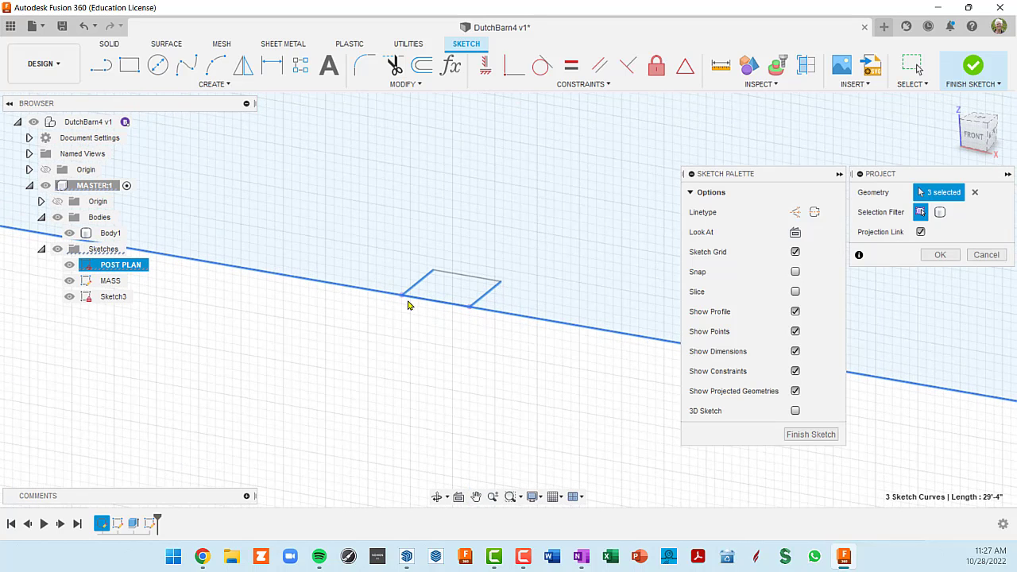
pyautogui.click(939, 256)
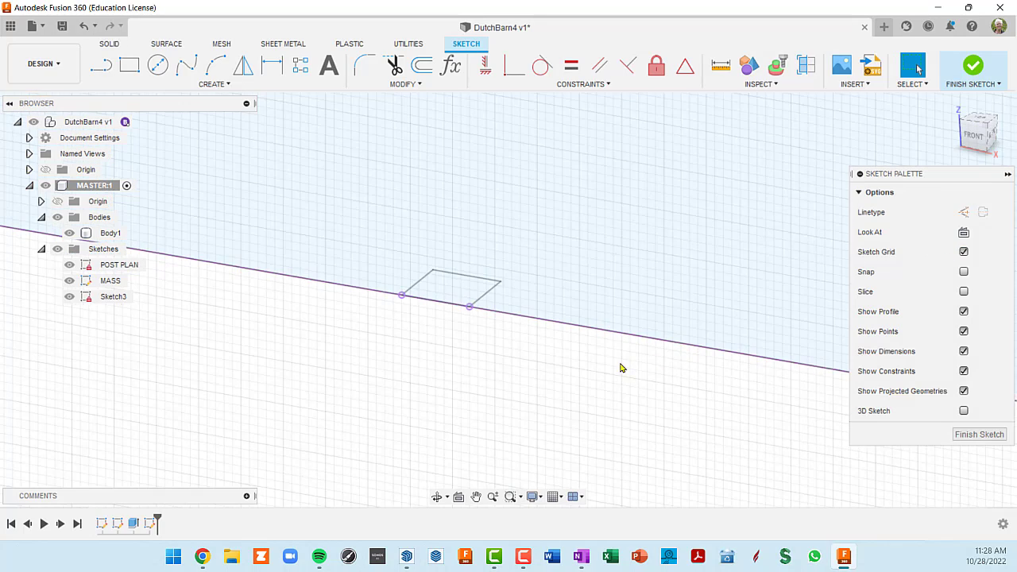
# Examine the two projected corner points of the inner right post on the gable's base line
pyautogui.scroll(-4, 591, 359)
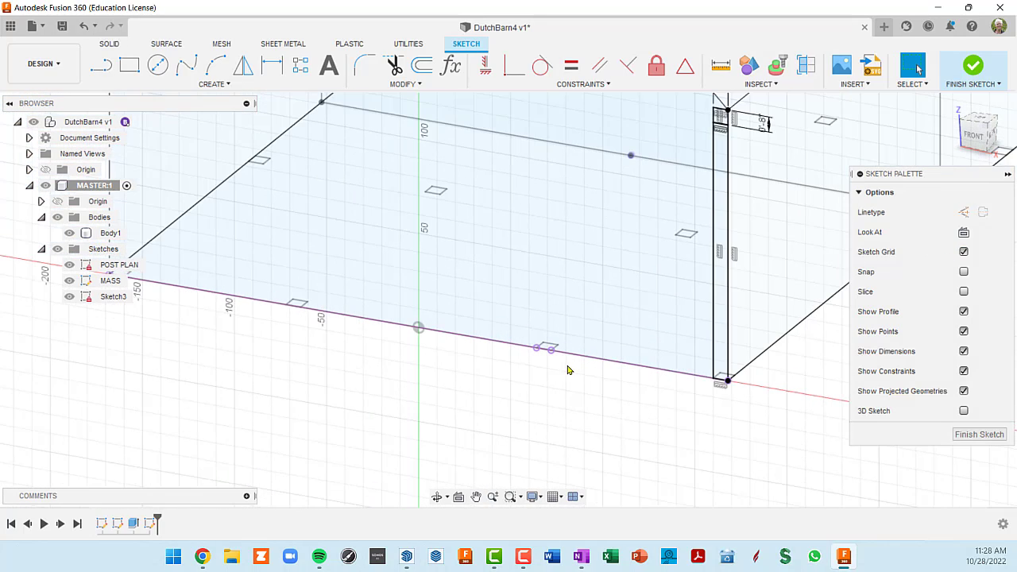
pyautogui.scroll(1, 586, 363)
pyautogui.scroll(2, 563, 311)
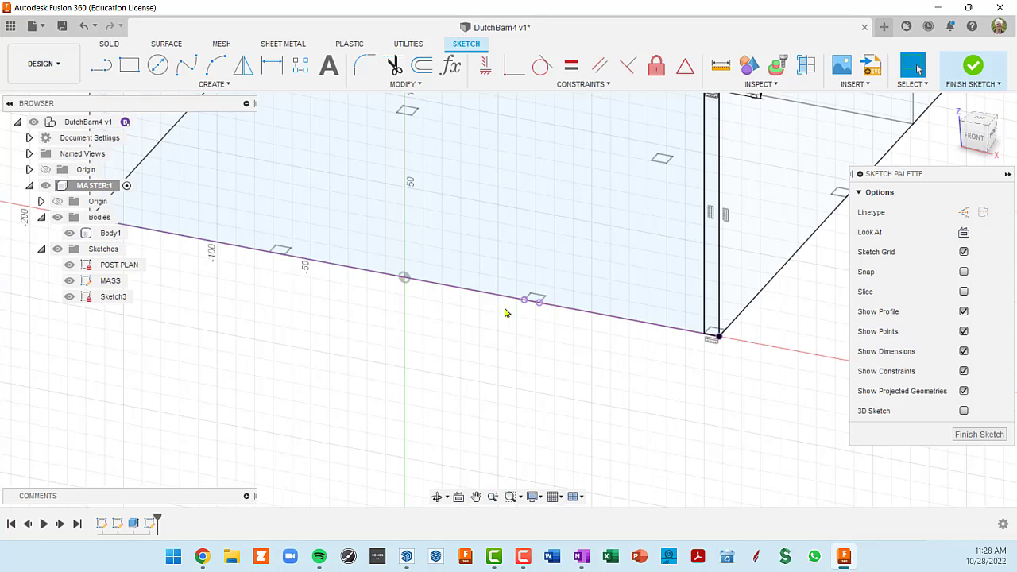
pyautogui.scroll(2, 517, 309)
pyautogui.scroll(2, 517, 308)
pyautogui.moveTo(575, 320)
pyautogui.mouseDown(button='middle')
pyautogui.moveTo(495, 392)
pyautogui.moveTo(499, 385)
pyautogui.mouseUp(button='middle')
pyautogui.scroll(-3, 498, 385)
pyautogui.scroll(1, 502, 373)
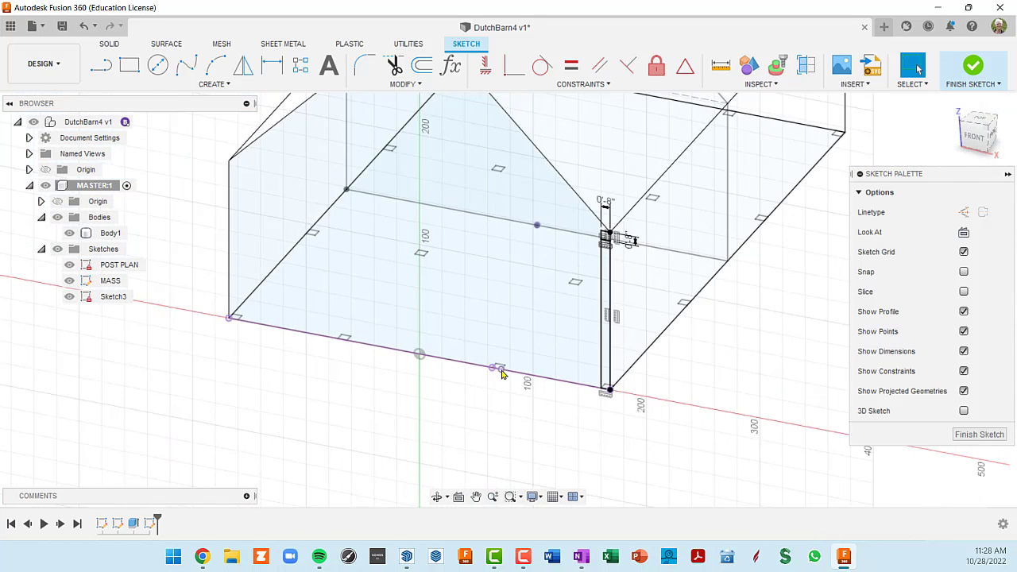
# Draw an inner post rectangle 8 in wide and about 13'-10" tall, rising from the inner right post's projected corner points on the base line
pyautogui.press('r')
pyautogui.scroll(2, 498, 372)
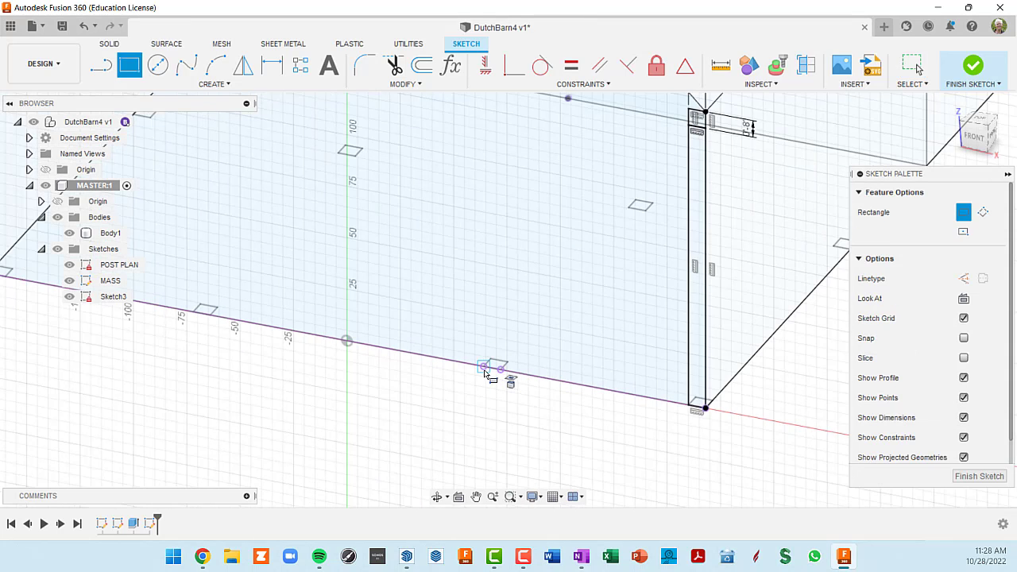
pyautogui.click(484, 367)
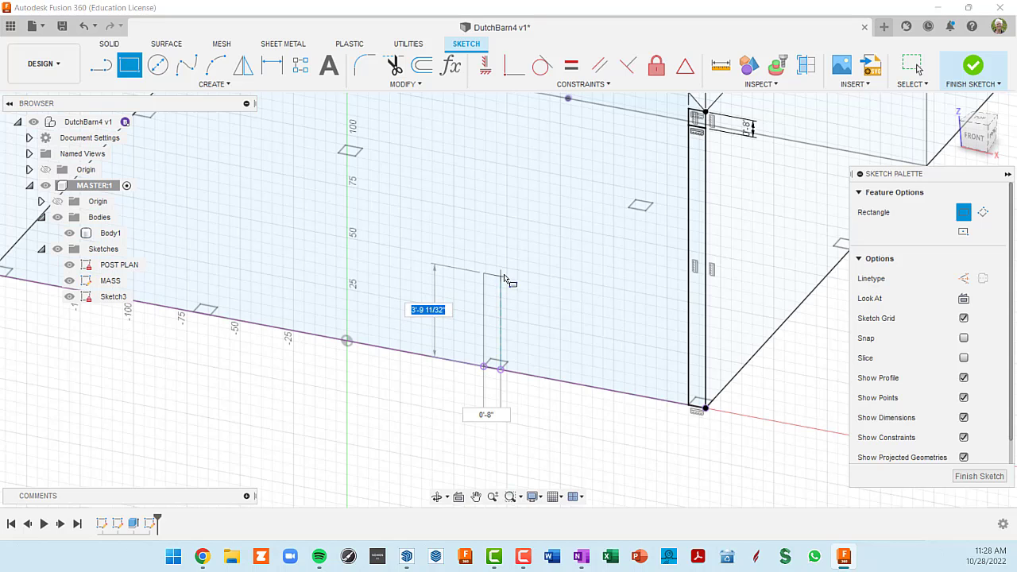
pyautogui.scroll(-3, 509, 184)
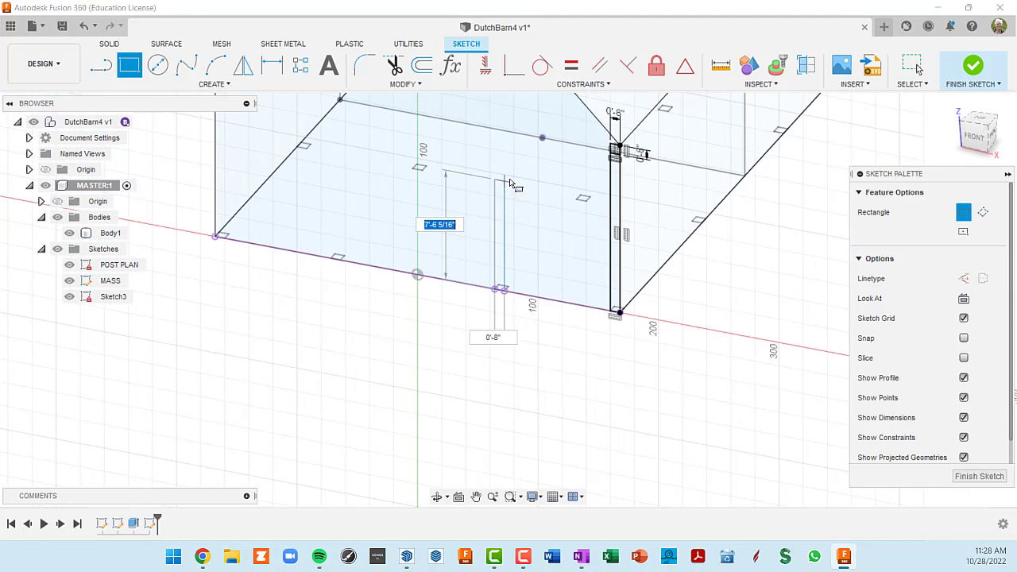
pyautogui.moveTo(510, 151); pyautogui.dragTo(529, 262, button='middle')
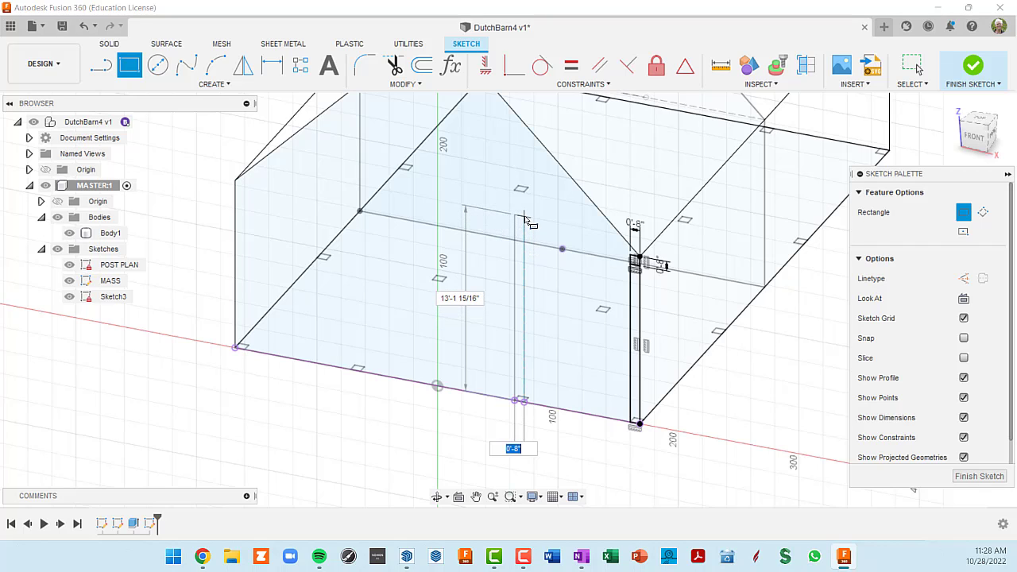
pyautogui.scroll(-1, 530, 184)
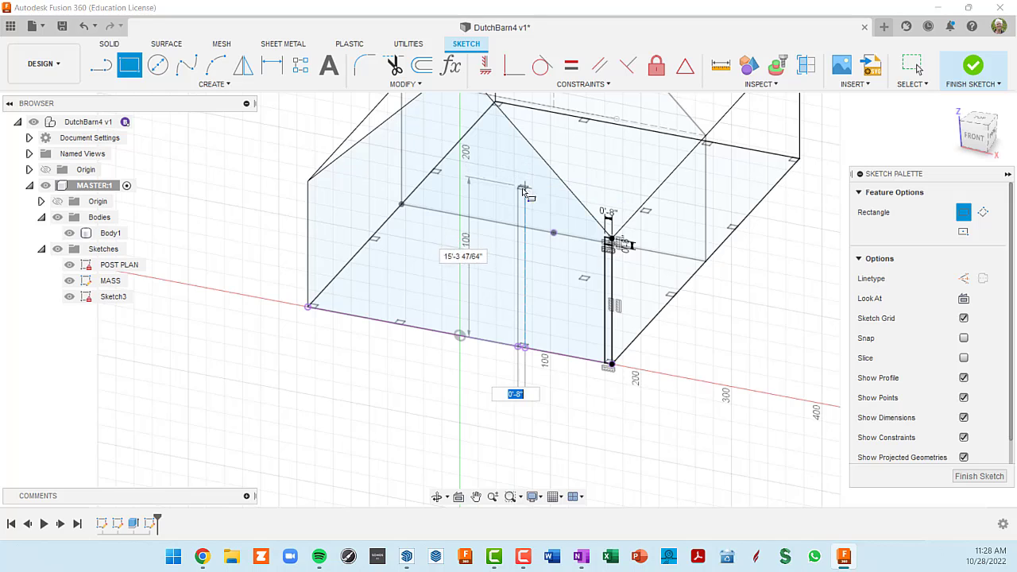
pyautogui.press('Tab')
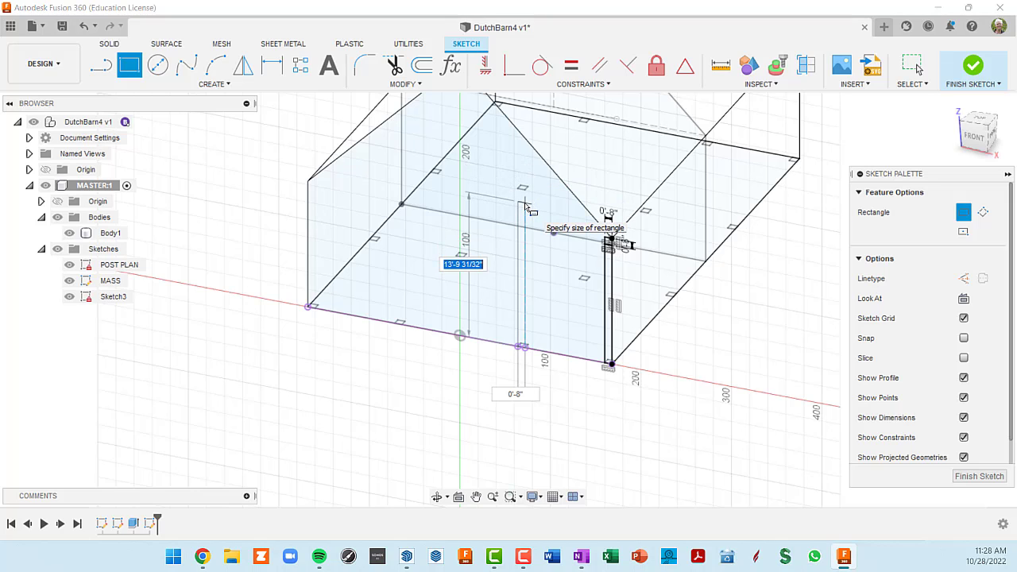
pyautogui.click(527, 209)
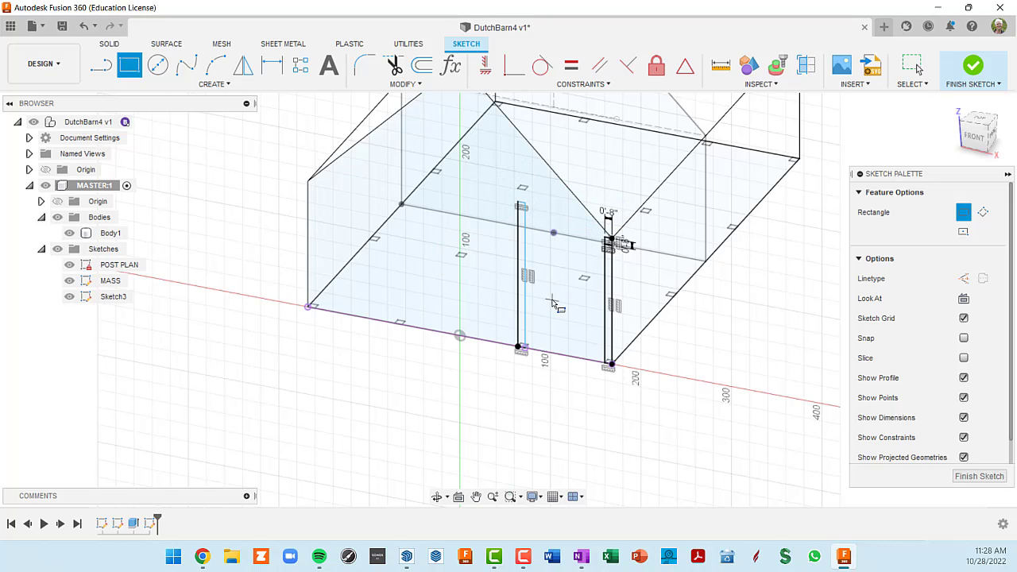
pyautogui.moveTo(558, 308)
pyautogui.keyDown('shift'); pyautogui.mouseDown(button='middle')
pyautogui.moveTo(608, 275)
pyautogui.moveTo(614, 297)
pyautogui.mouseUp(button='middle'); pyautogui.keyUp('shift')
pyautogui.scroll(6, 540, 377)
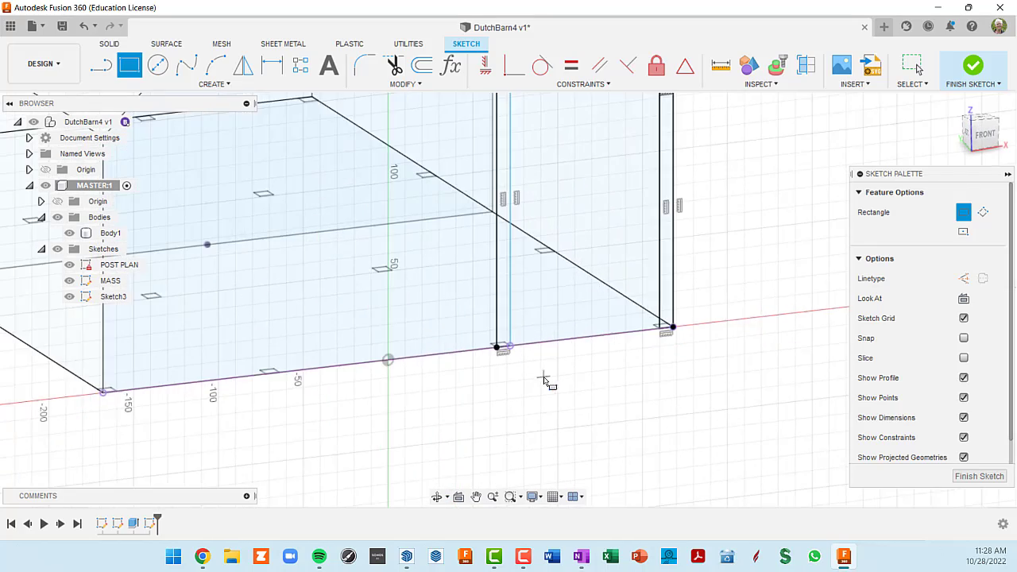
# Dimension the inner post's width as 8 in between its two vertical edges at the base
pyautogui.scroll(5, 484, 334)
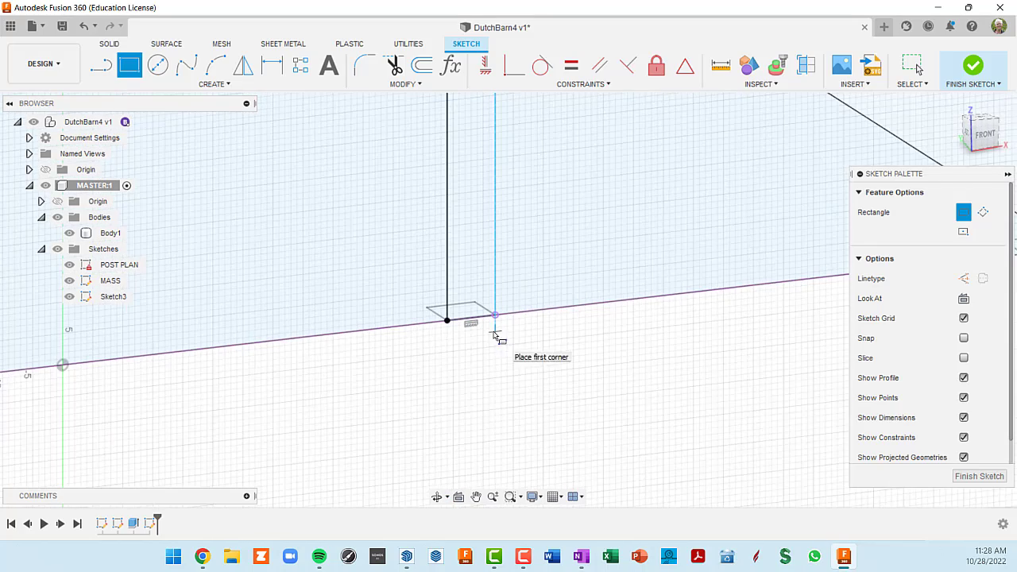
pyautogui.moveTo(489, 334); pyautogui.dragTo(479, 333, button='middle')
pyautogui.press('r')
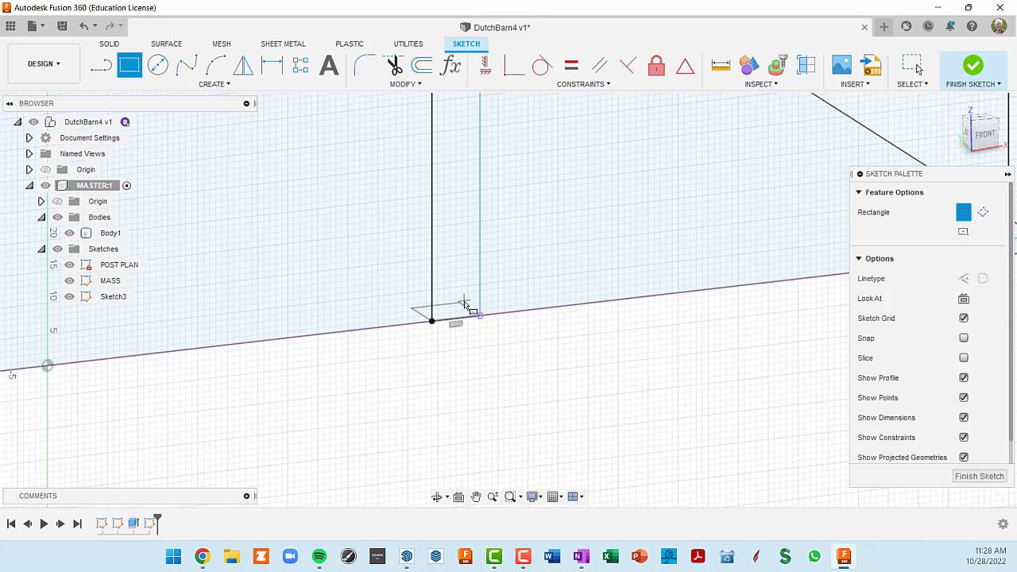
pyautogui.press('d')
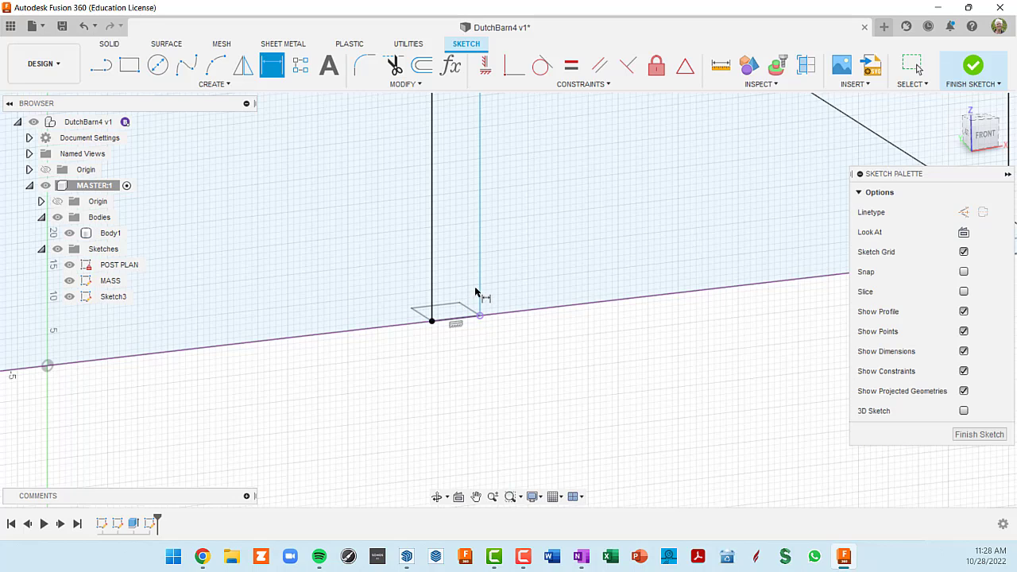
pyautogui.click(480, 282)
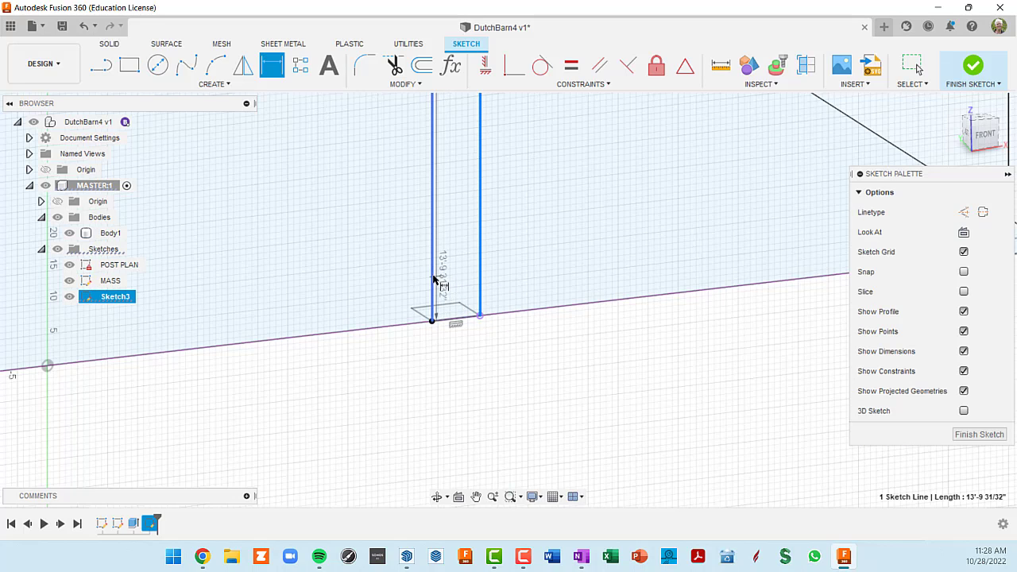
pyautogui.click(435, 281)
pyautogui.click(467, 347)
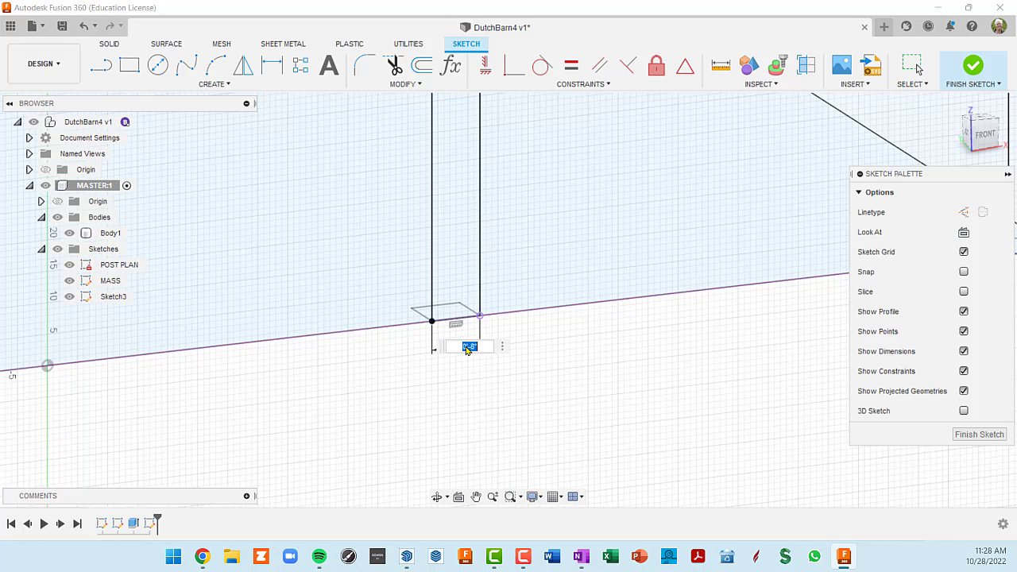
pyautogui.press('Return')
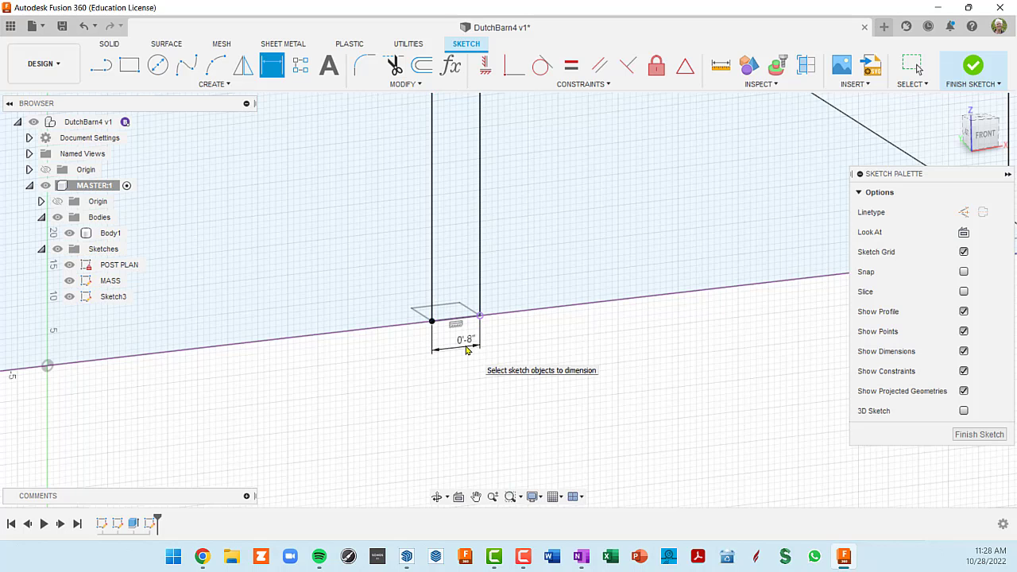
# Shift the inner post's top edge vertically to test its undimensioned height
pyautogui.scroll(-3, 467, 350)
pyautogui.moveTo(522, 220); pyautogui.dragTo(506, 332, button='middle')
pyautogui.scroll(-5, 493, 405)
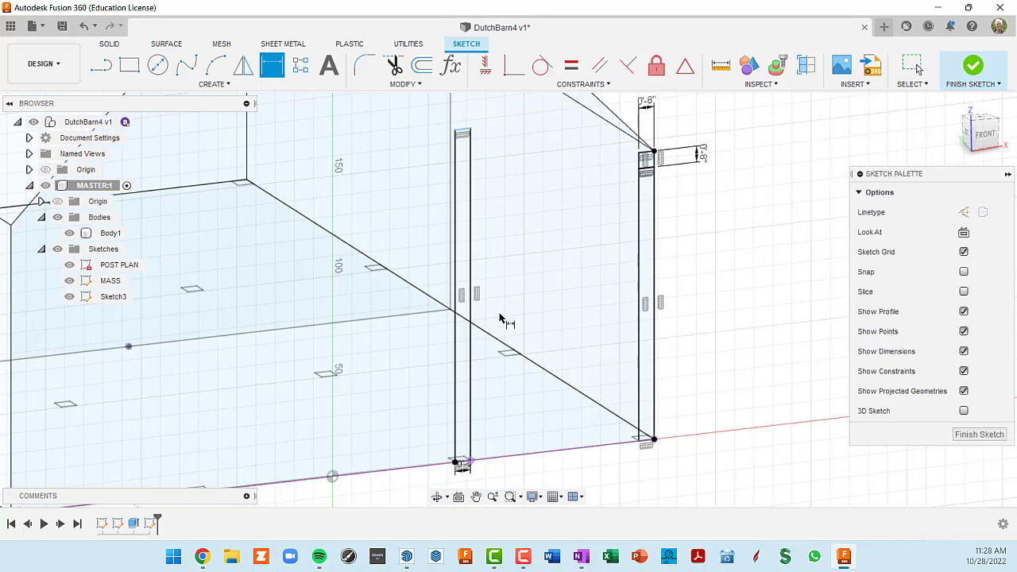
pyautogui.scroll(10, 504, 317)
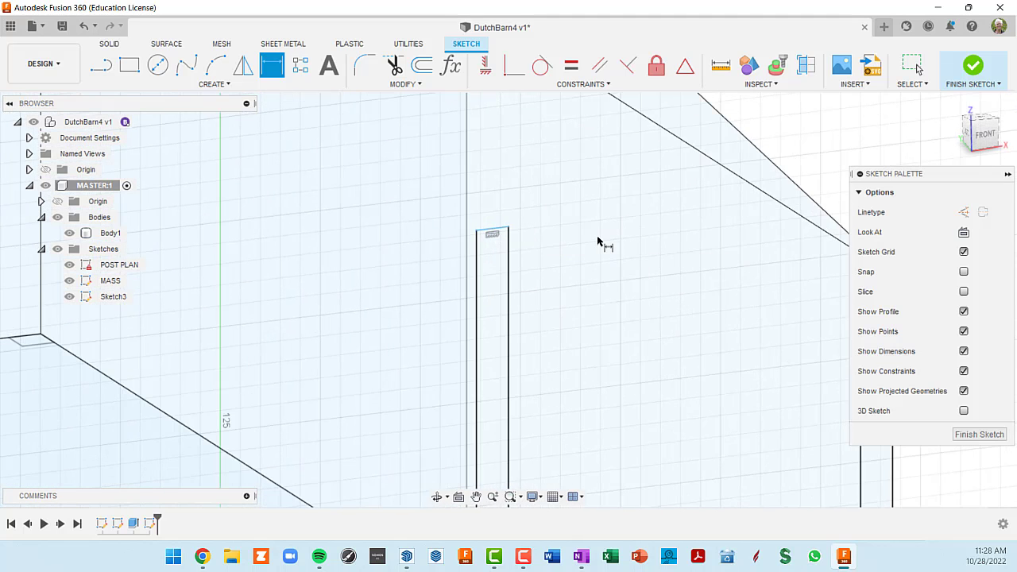
pyautogui.press('Escape')
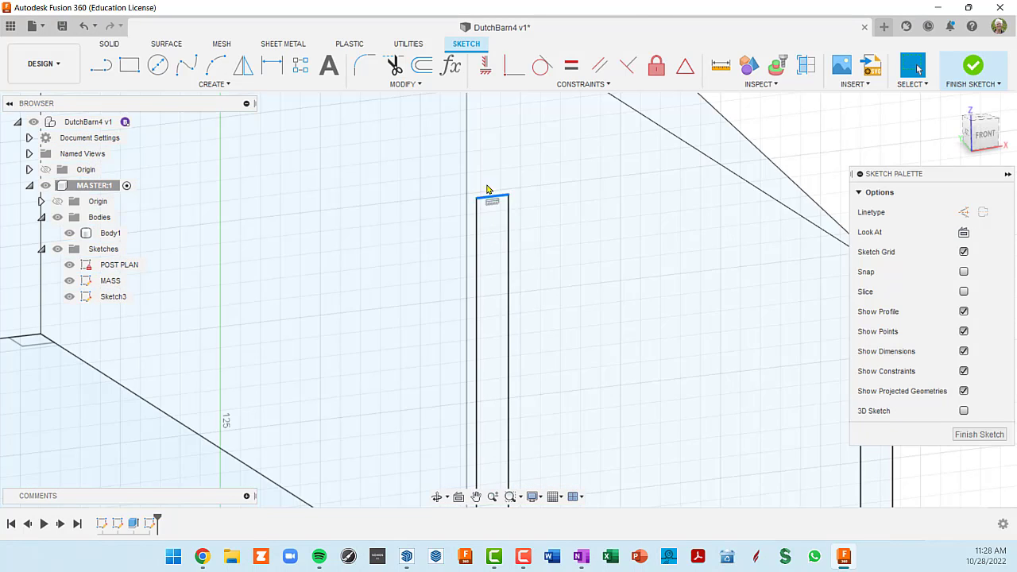
pyautogui.moveTo(488, 189)
pyautogui.mouseDown()
pyautogui.moveTo(506, 286)
pyautogui.moveTo(508, 120)
pyautogui.moveTo(495, 104)
pyautogui.moveTo(496, 219)
pyautogui.mouseUp()
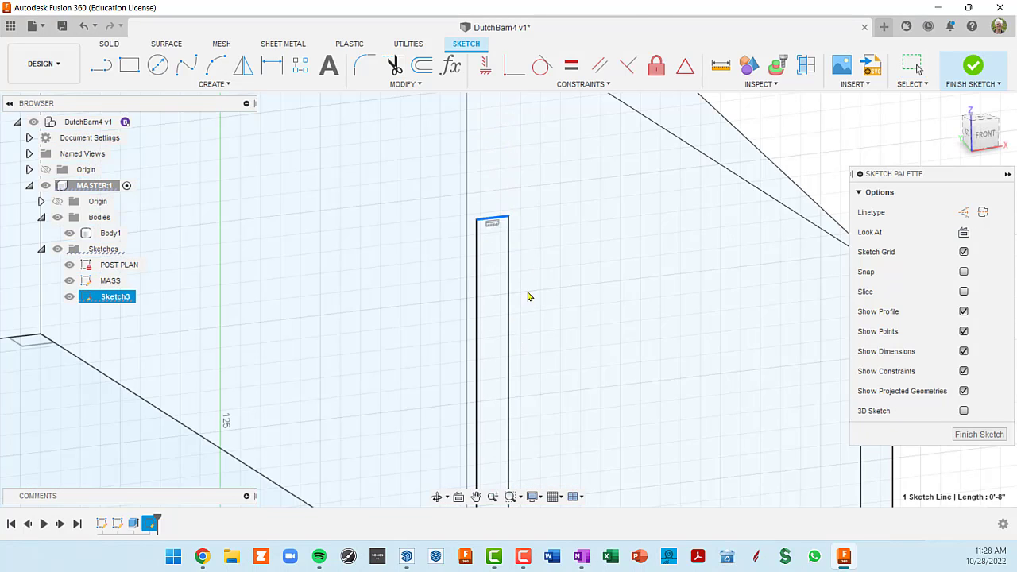
pyautogui.moveTo(528, 296); pyautogui.dragTo(558, 189)
pyautogui.scroll(-7, 559, 193)
pyautogui.moveTo(565, 220); pyautogui.dragTo(596, 318, button='middle')
pyautogui.scroll(1, 567, 297)
pyautogui.scroll(5, 567, 292)
pyautogui.scroll(-4, 601, 282)
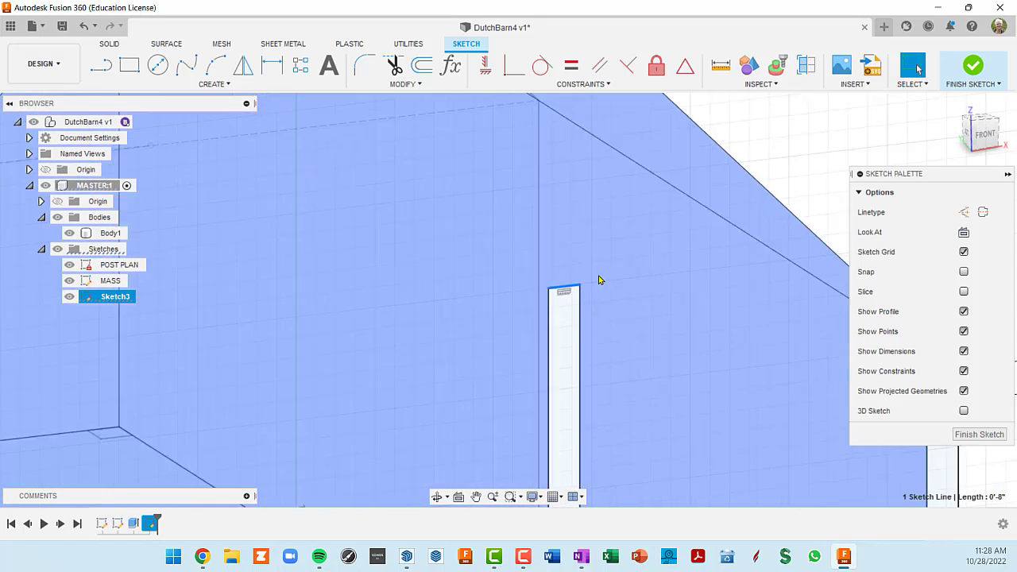
pyautogui.scroll(3, 589, 317)
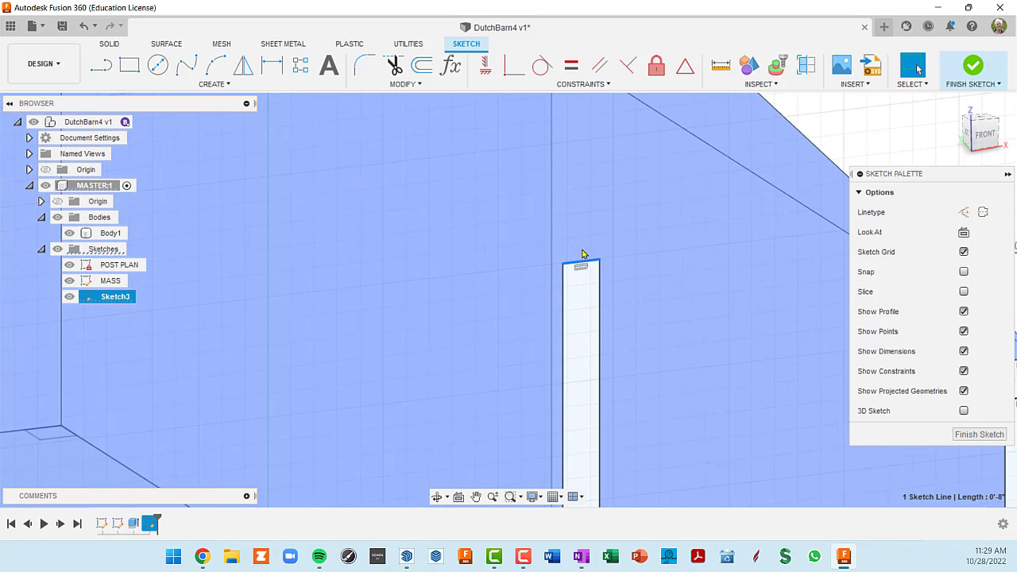
# Draw an 8 in by 8 in beam square directly on top of the inner post, starting from the post's upper corner
pyautogui.press('r')
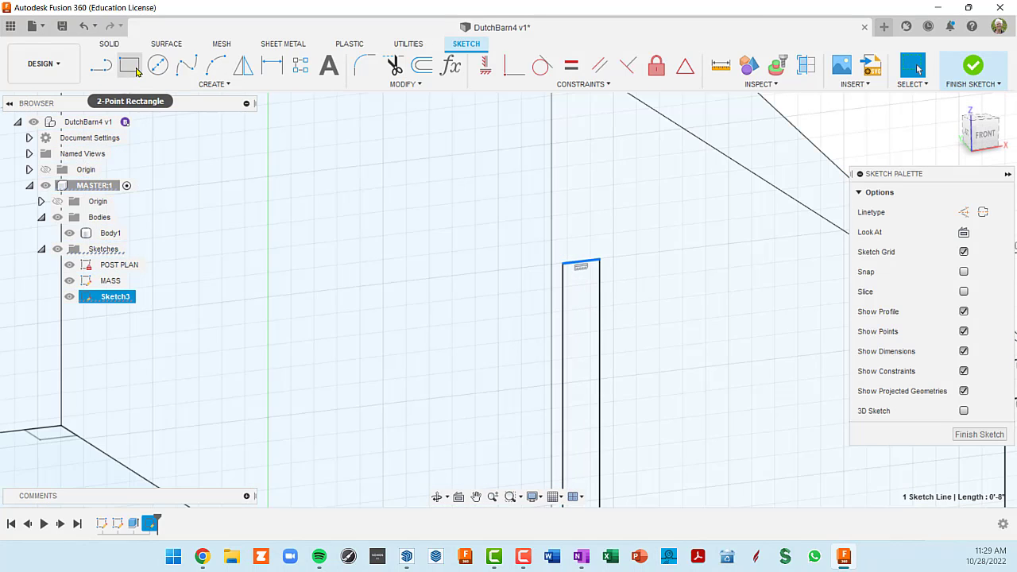
pyautogui.click(562, 265)
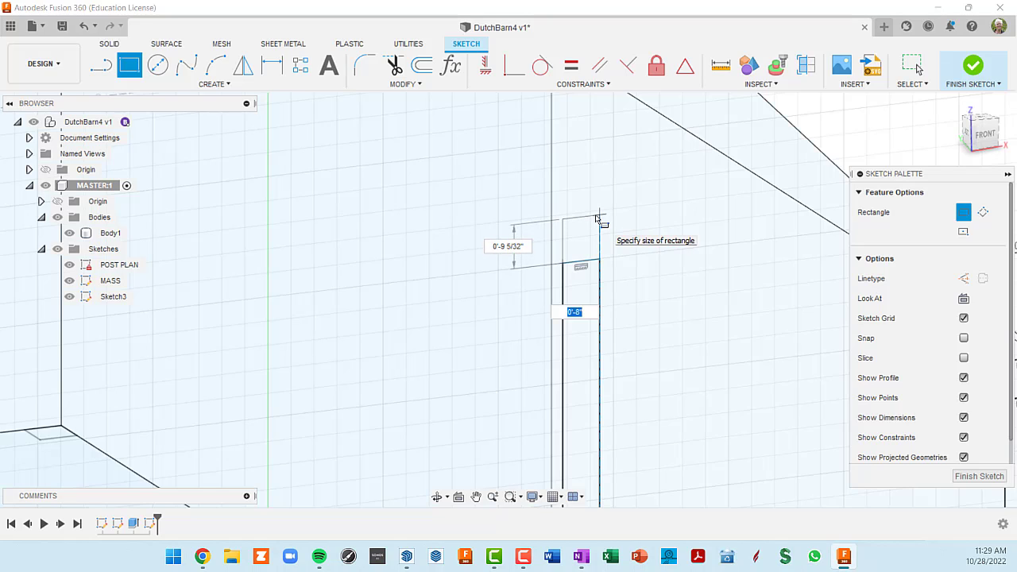
pyautogui.press('Tab')
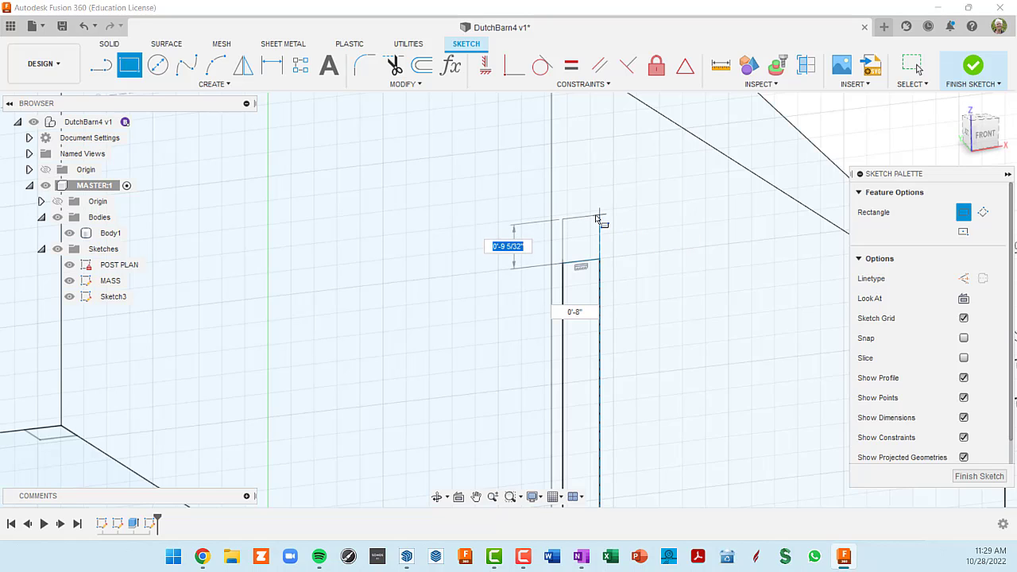
pyautogui.write('8')
pyautogui.press('Return')
pyautogui.press('Escape')
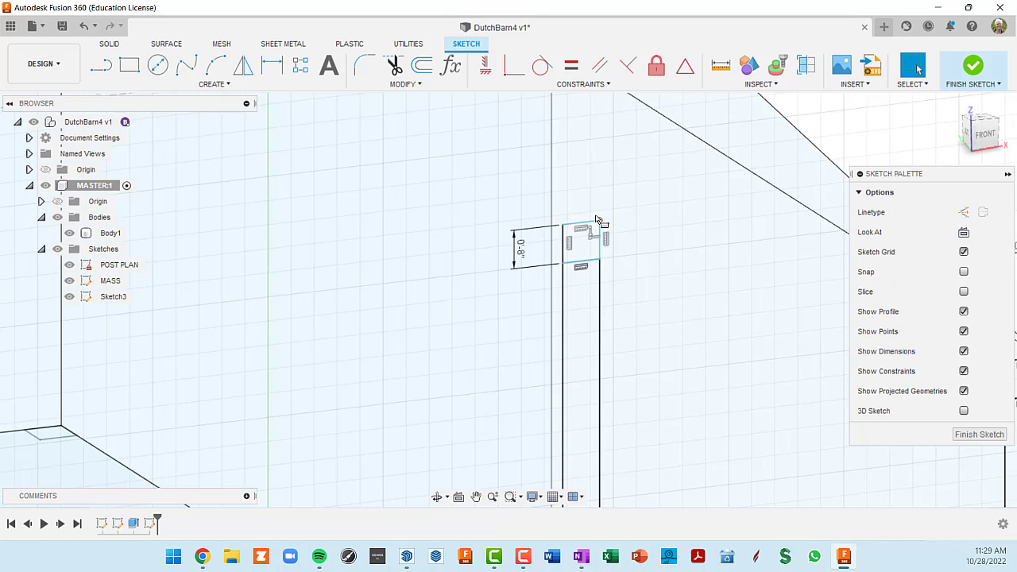
# Dimension the width of the beam square above the inner post as 8 in
pyautogui.scroll(2, 649, 258)
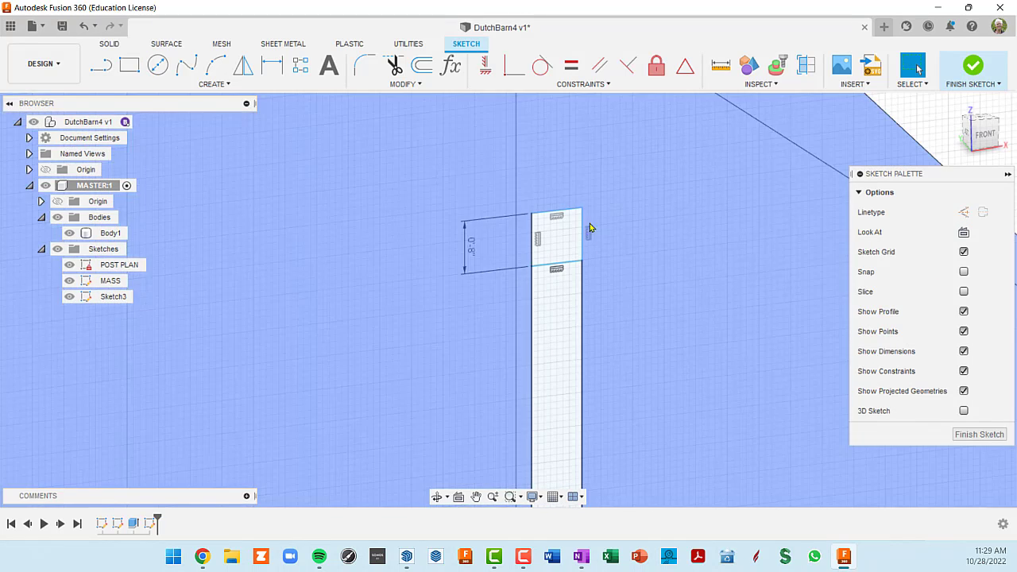
pyautogui.scroll(1, 568, 217)
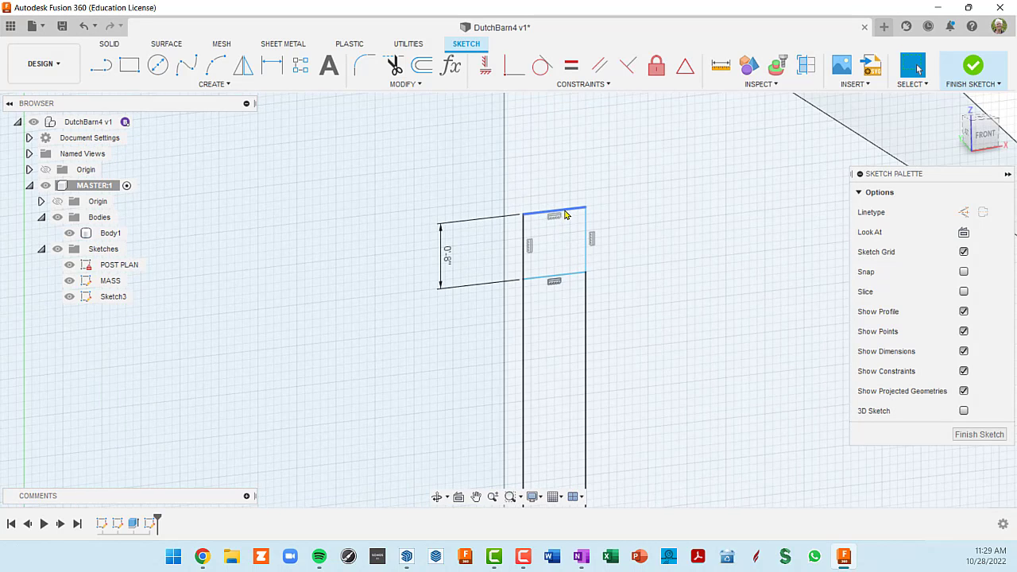
pyautogui.press('d')
pyautogui.click(565, 212)
pyautogui.click(553, 162)
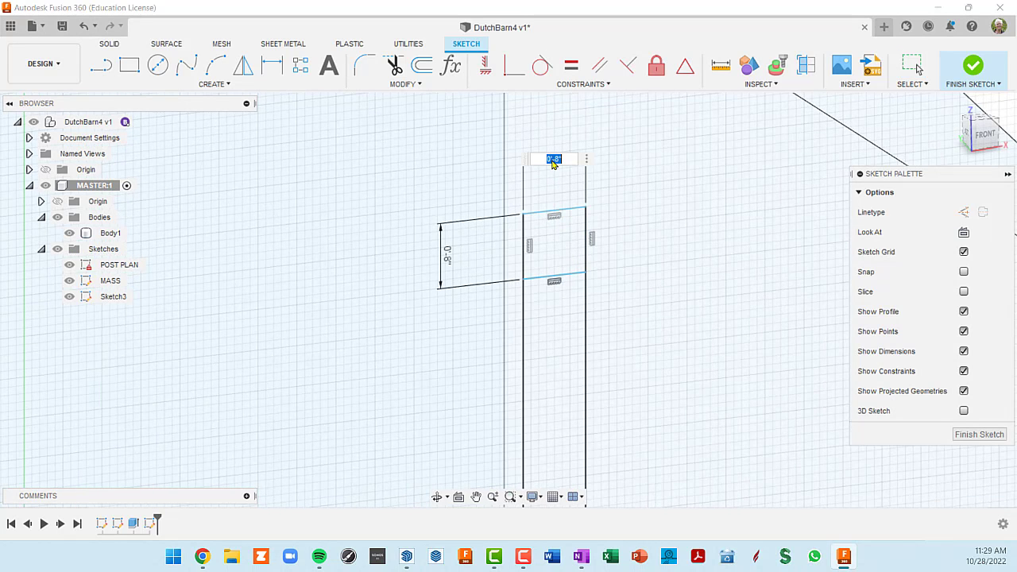
pyautogui.press('Return')
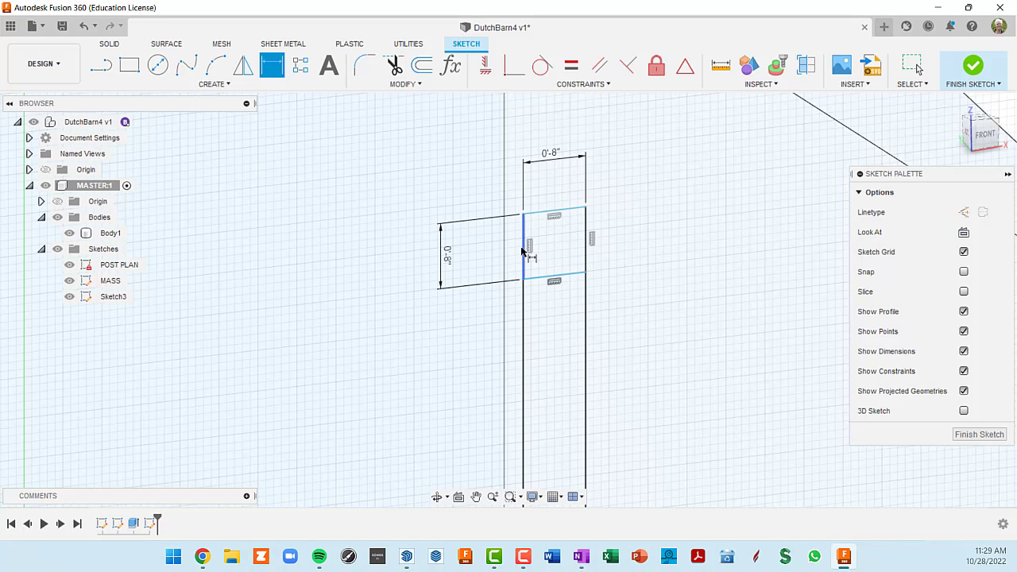
pyautogui.scroll(-2, 553, 256)
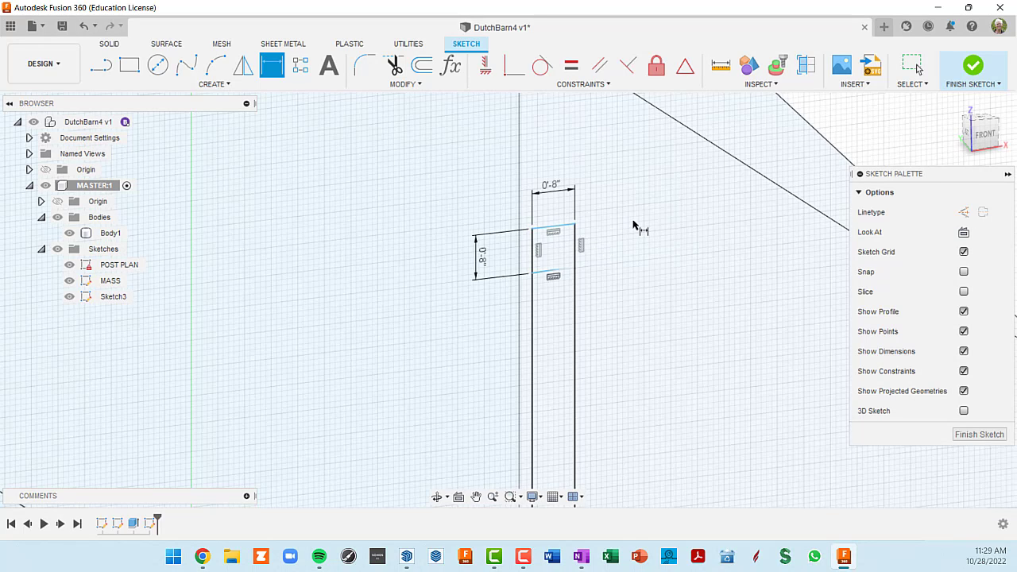
pyautogui.press('Escape')
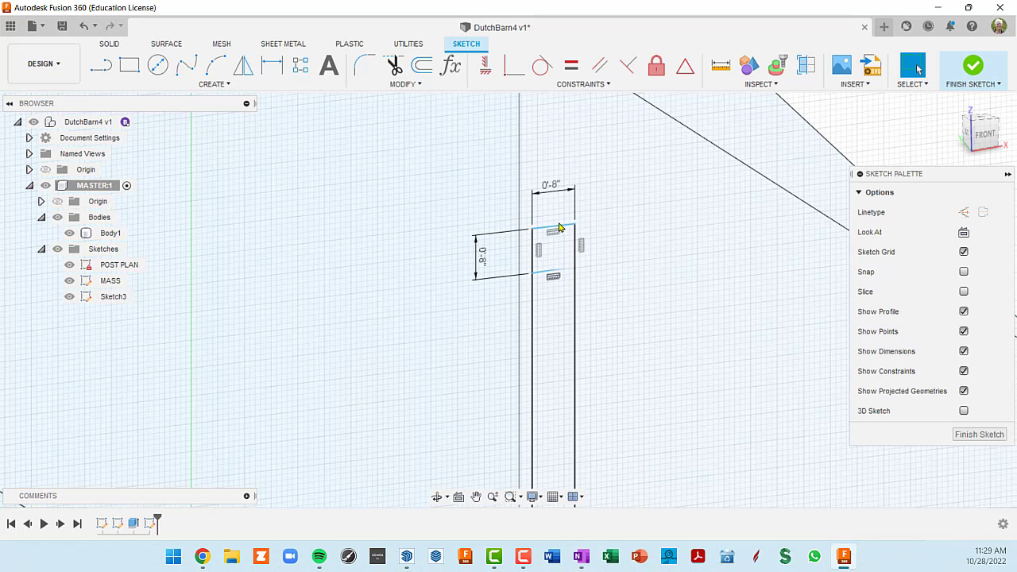
# Shift the upper and lower edges of the inner post's beam square to test that it moves with the post's height
pyautogui.moveTo(559, 228)
pyautogui.mouseDown()
pyautogui.moveTo(561, 147)
pyautogui.moveTo(585, 345)
pyautogui.moveTo(585, 250)
pyautogui.moveTo(599, 232)
pyautogui.mouseUp()
pyautogui.scroll(-4, 599, 233)
pyautogui.moveTo(693, 280)
pyautogui.mouseDown(button='middle')
pyautogui.moveTo(685, 233)
pyautogui.moveTo(682, 259)
pyautogui.mouseUp(button='middle')
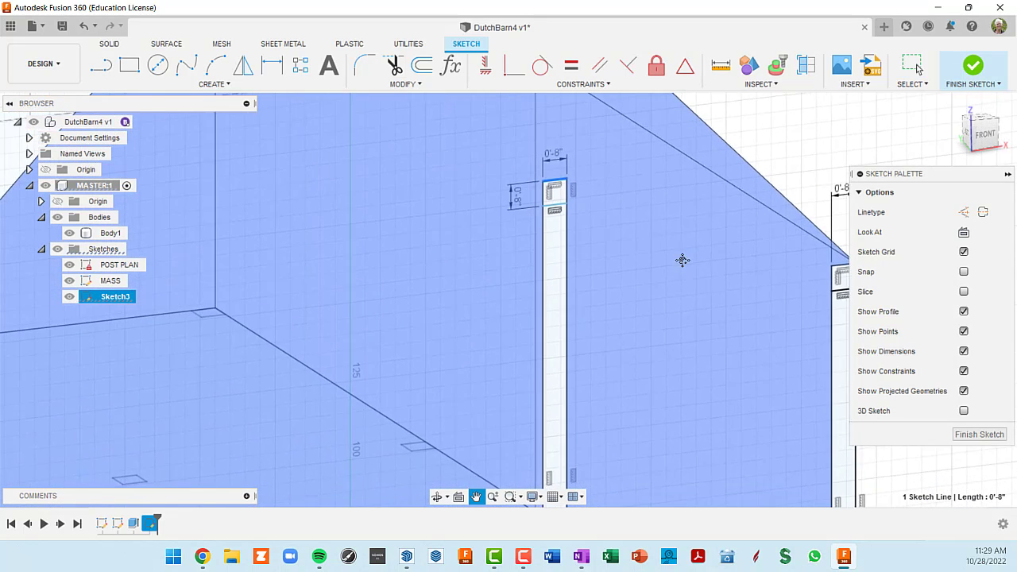
pyautogui.scroll(1, 682, 260)
pyautogui.moveTo(546, 178)
pyautogui.mouseDown()
pyautogui.moveTo(556, 125)
pyautogui.moveTo(563, 309)
pyautogui.moveTo(539, 321)
pyautogui.moveTo(561, 200)
pyautogui.mouseUp()
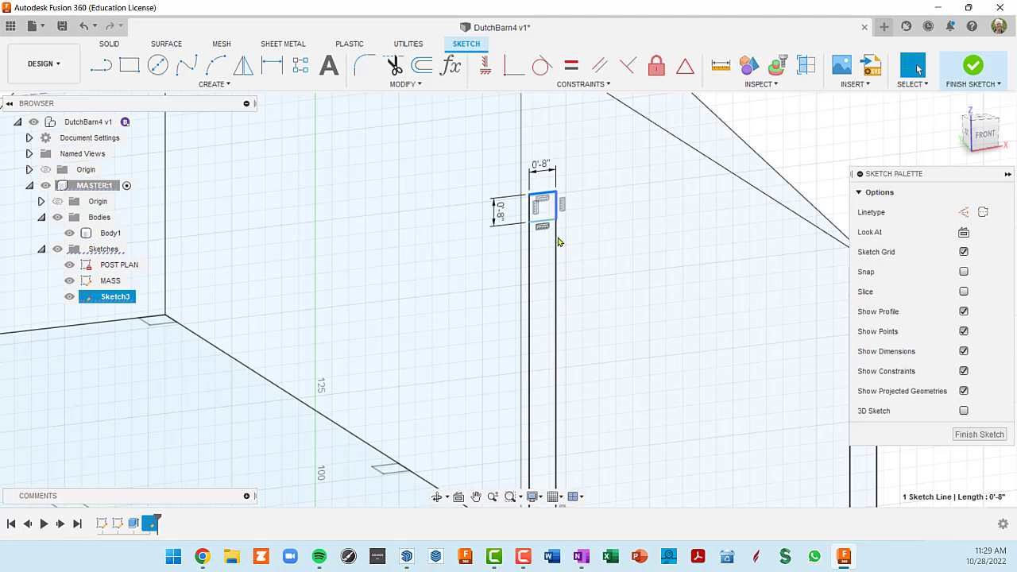
pyautogui.scroll(2, 548, 223)
pyautogui.scroll(1, 500, 215)
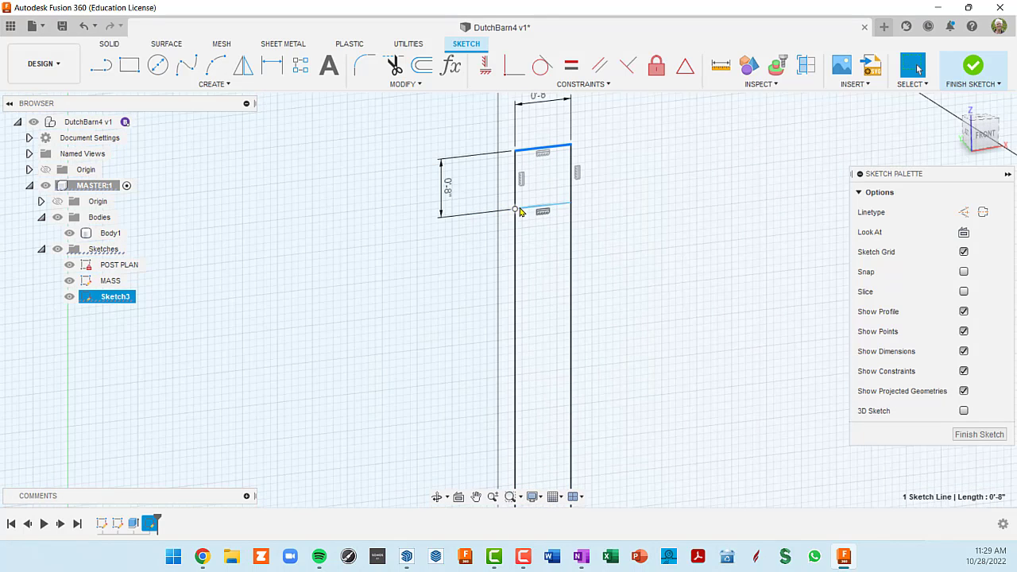
pyautogui.moveTo(553, 210)
pyautogui.mouseDown()
pyautogui.moveTo(564, 336)
pyautogui.moveTo(538, 403)
pyautogui.moveTo(560, 215)
pyautogui.mouseUp()
pyautogui.scroll(-5, 560, 215)
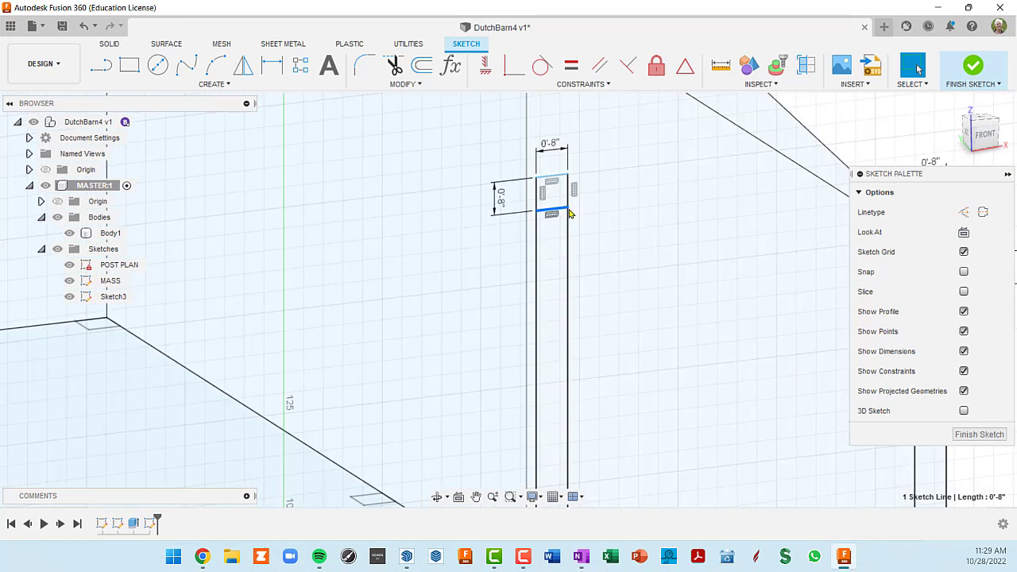
pyautogui.scroll(-5, 628, 226)
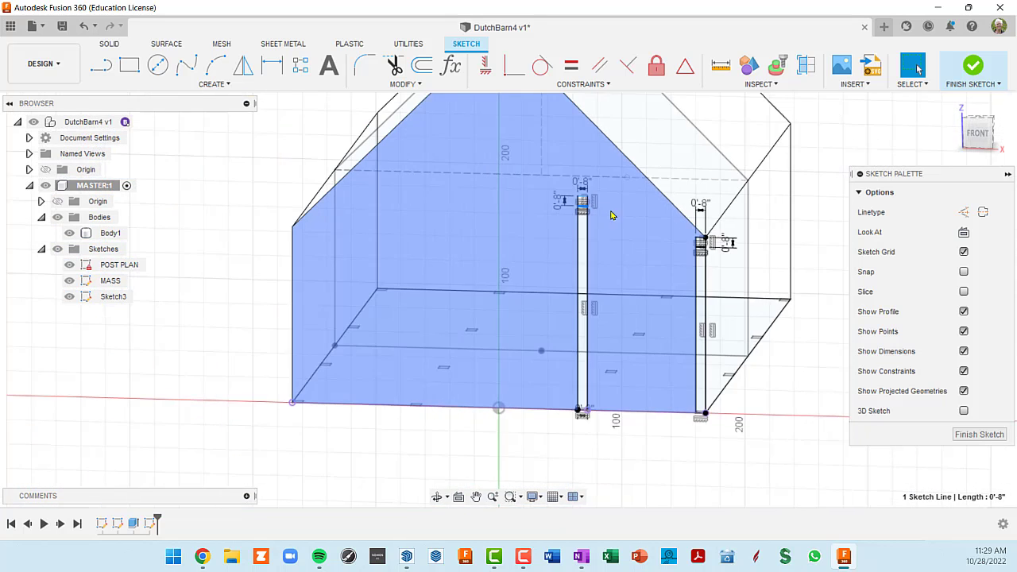
# Raise the inner post's top and its beam square further above the eave line, closer to the roof slope
pyautogui.moveTo(611, 214); pyautogui.dragTo(612, 278, button='middle')
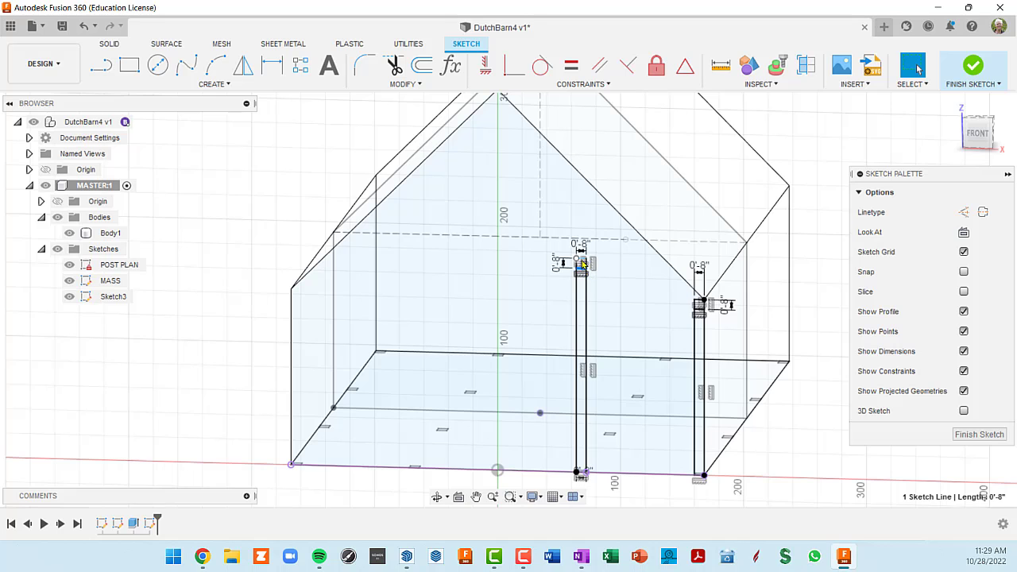
pyautogui.scroll(2, 582, 262)
pyautogui.moveTo(583, 262)
pyautogui.mouseDown()
pyautogui.moveTo(582, 171)
pyautogui.moveTo(580, 224)
pyautogui.mouseUp()
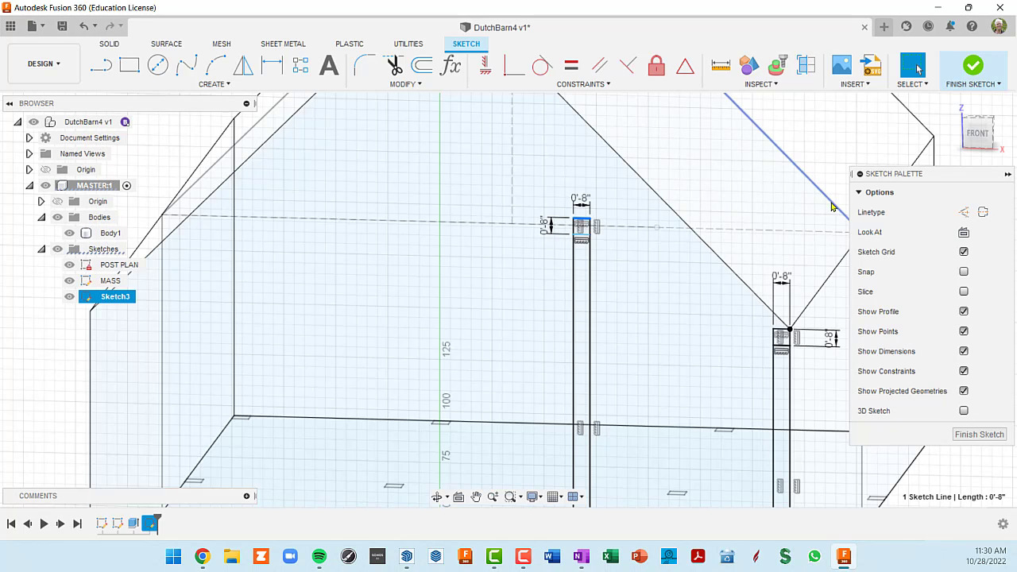
# Examine the gable sketch straight from the front, comparing the inner and outer post tops with the roof slope and eave line
pyautogui.click(963, 232)
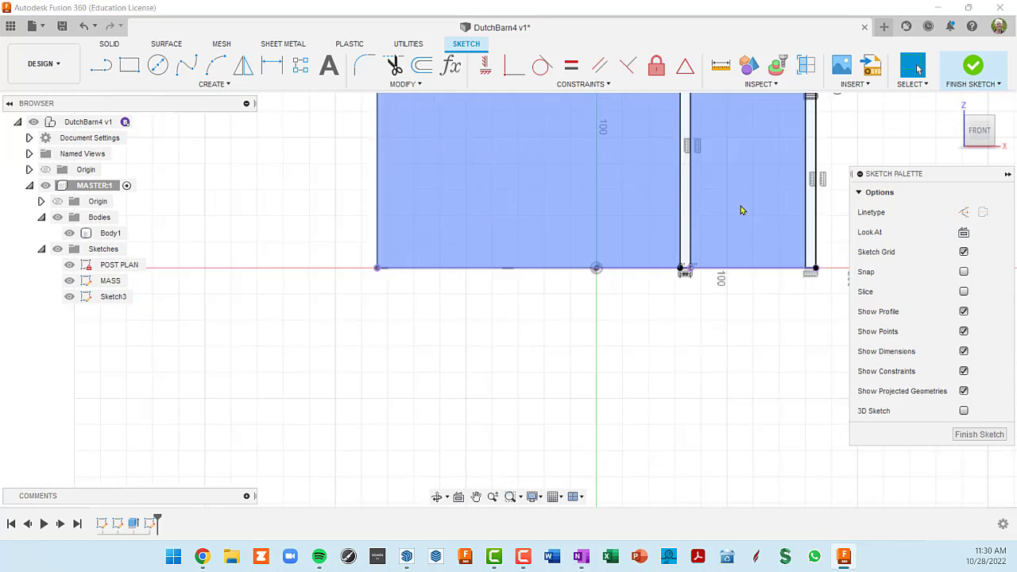
pyautogui.scroll(-1, 742, 209)
pyautogui.moveTo(738, 210)
pyautogui.mouseDown(button='middle')
pyautogui.moveTo(704, 266)
pyautogui.moveTo(660, 385)
pyautogui.mouseUp(button='middle')
pyautogui.scroll(4, 688, 240)
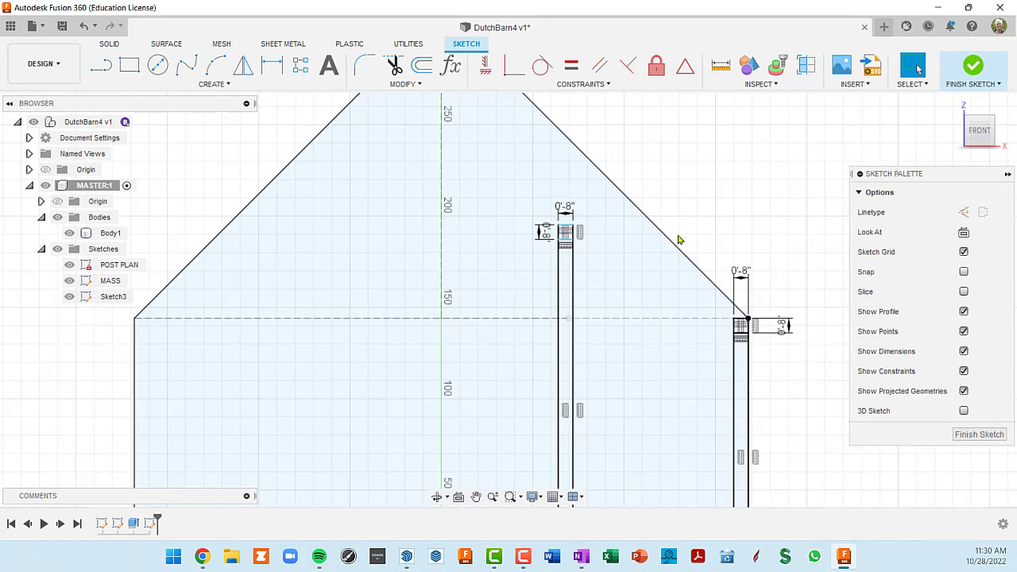
pyautogui.scroll(-4, 659, 261)
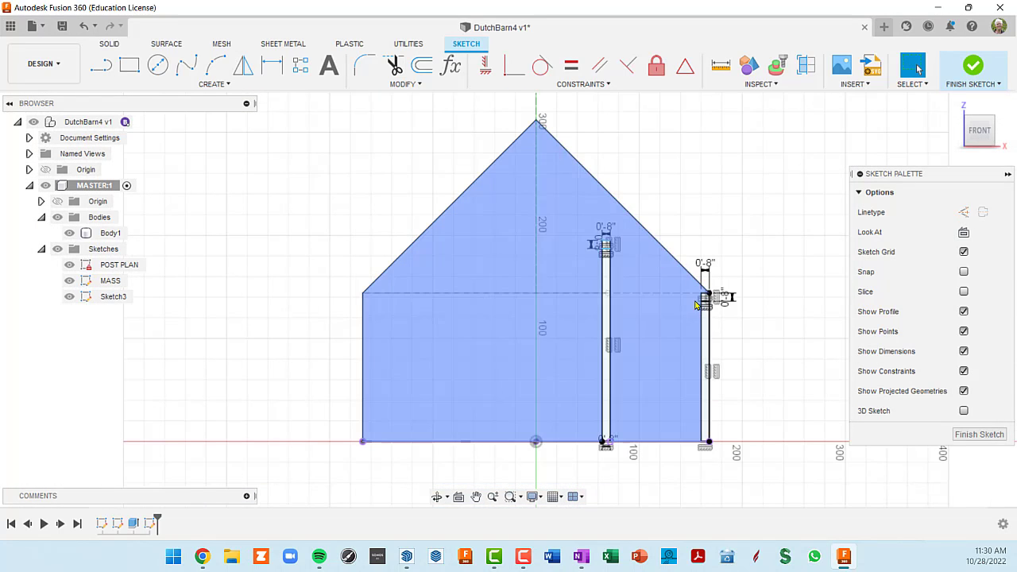
pyautogui.scroll(3, 692, 295)
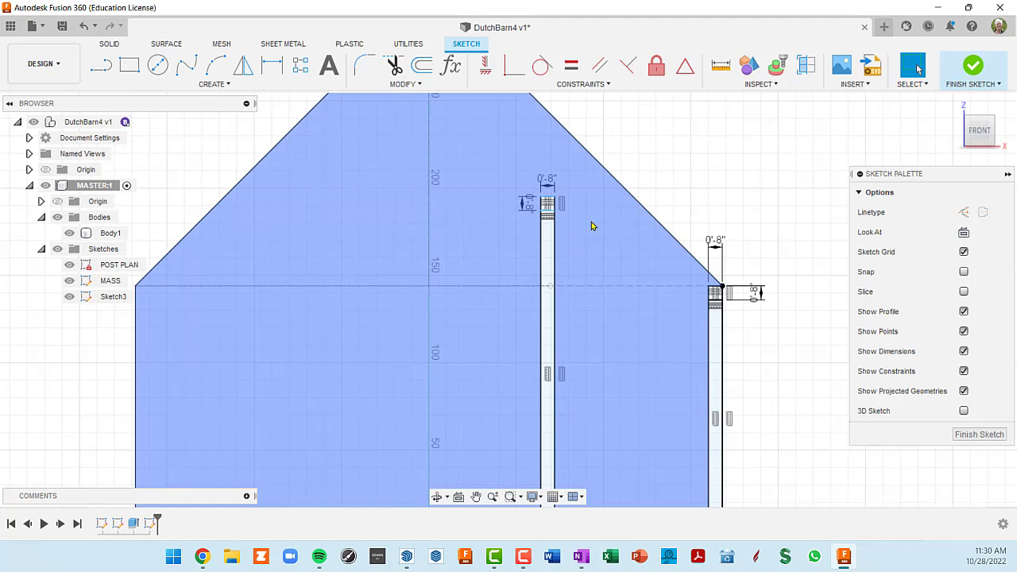
pyautogui.moveTo(591, 227); pyautogui.dragTo(602, 324, button='middle')
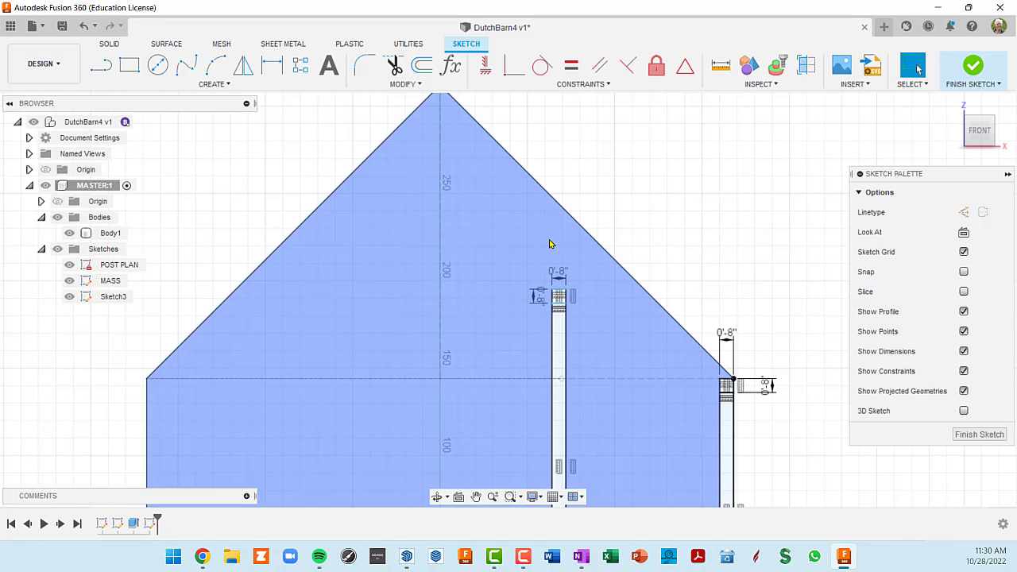
pyautogui.scroll(-3, 550, 244)
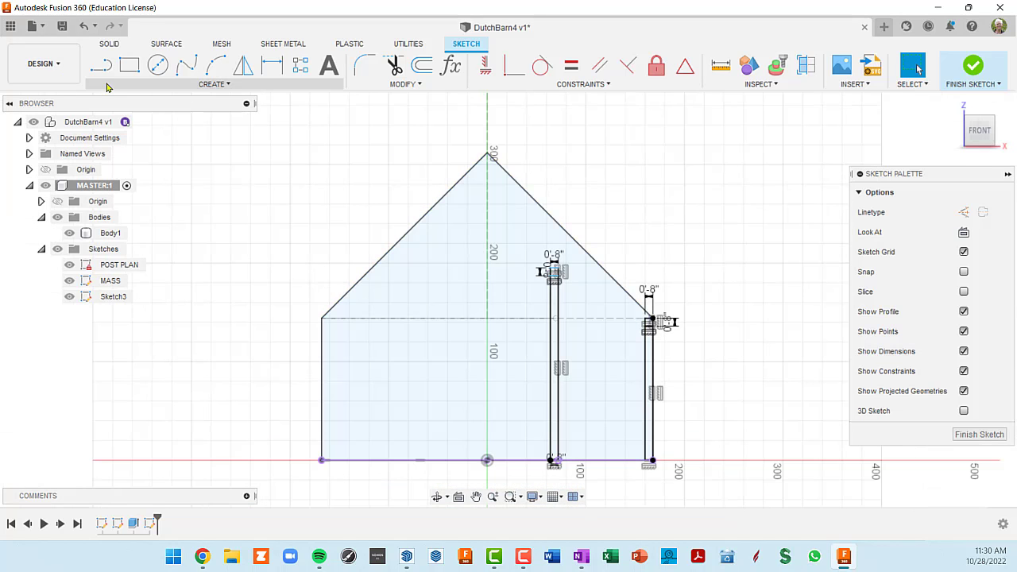
# Sketch a sloping rafter line about 25'-2" long beneath the right roof slope, running from beyond the ridge to beyond the outer post
pyautogui.click(100, 65)
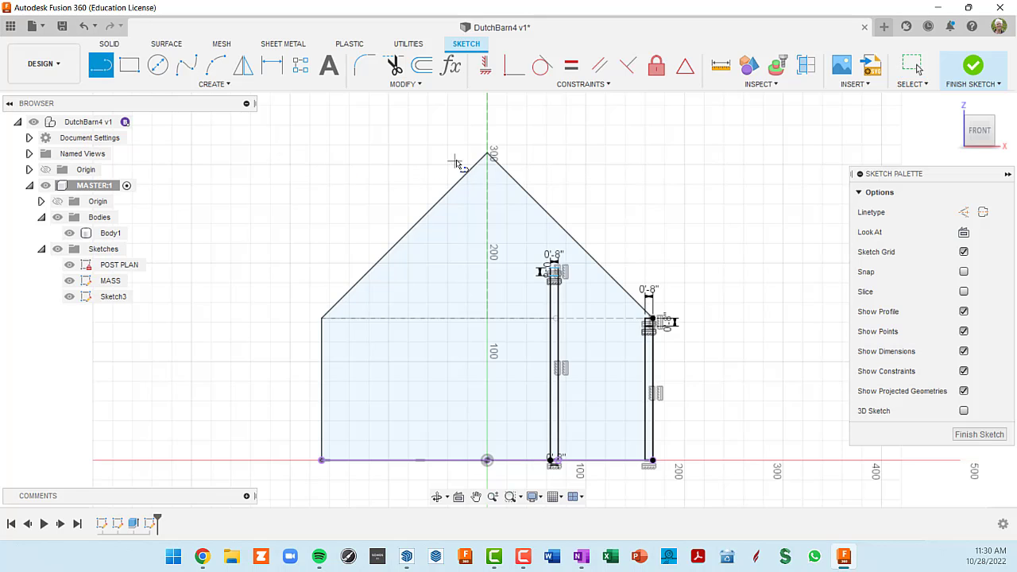
pyautogui.moveTo(546, 189)
pyautogui.mouseDown(button='middle')
pyautogui.moveTo(522, 164)
pyautogui.moveTo(530, 171)
pyautogui.mouseUp(button='middle')
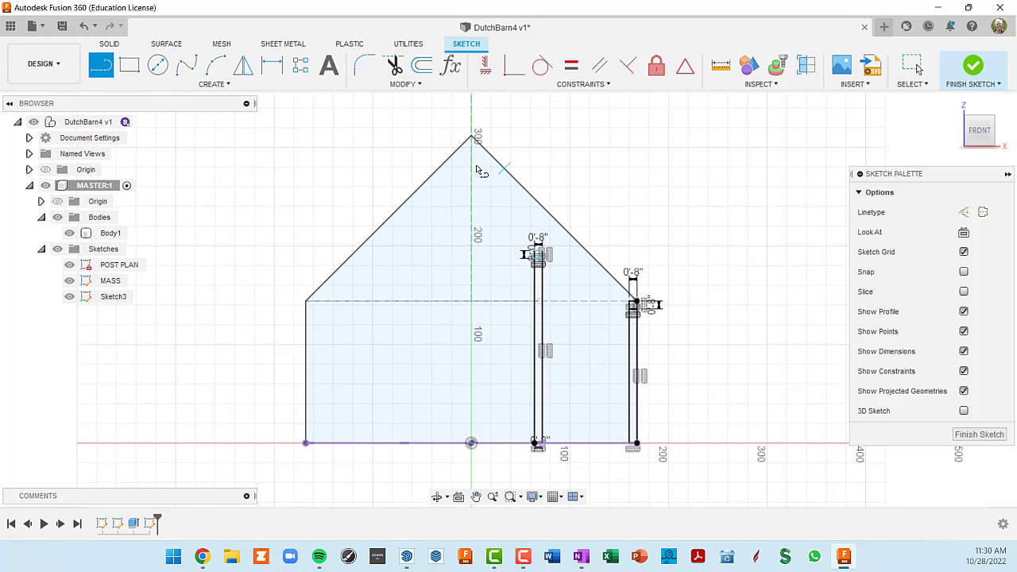
pyautogui.click(437, 142)
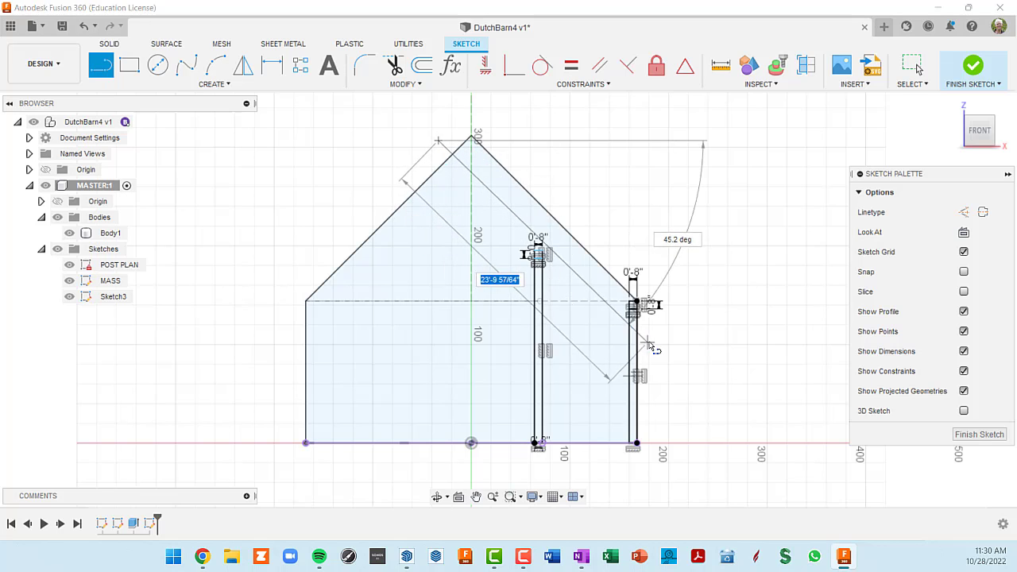
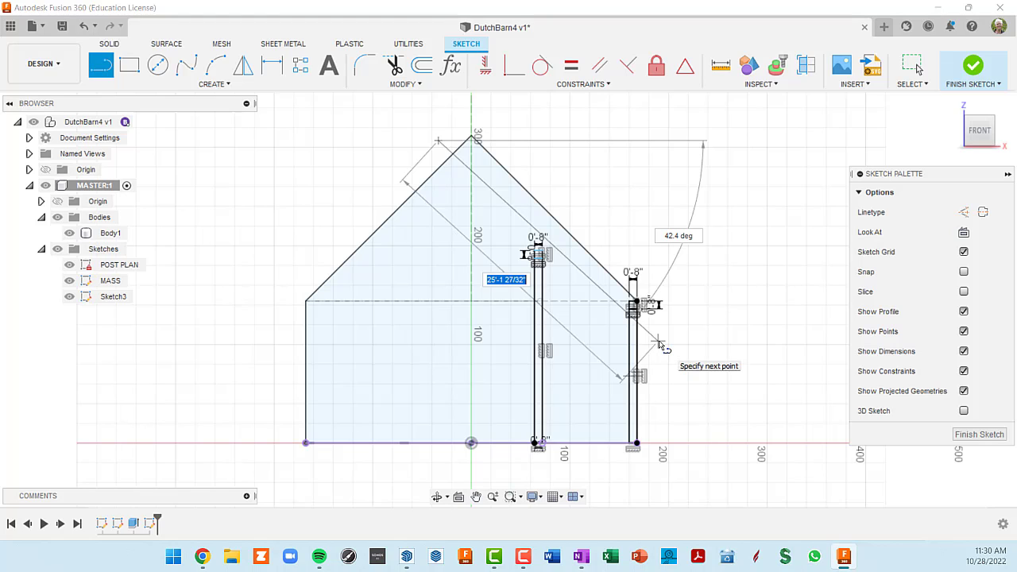
pyautogui.click(660, 343)
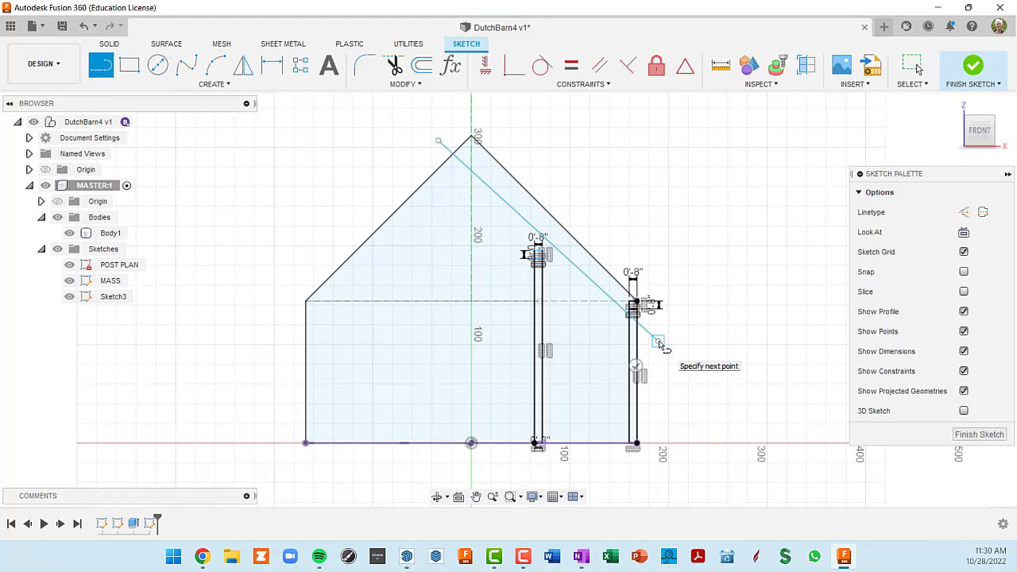
pyautogui.press('Escape')
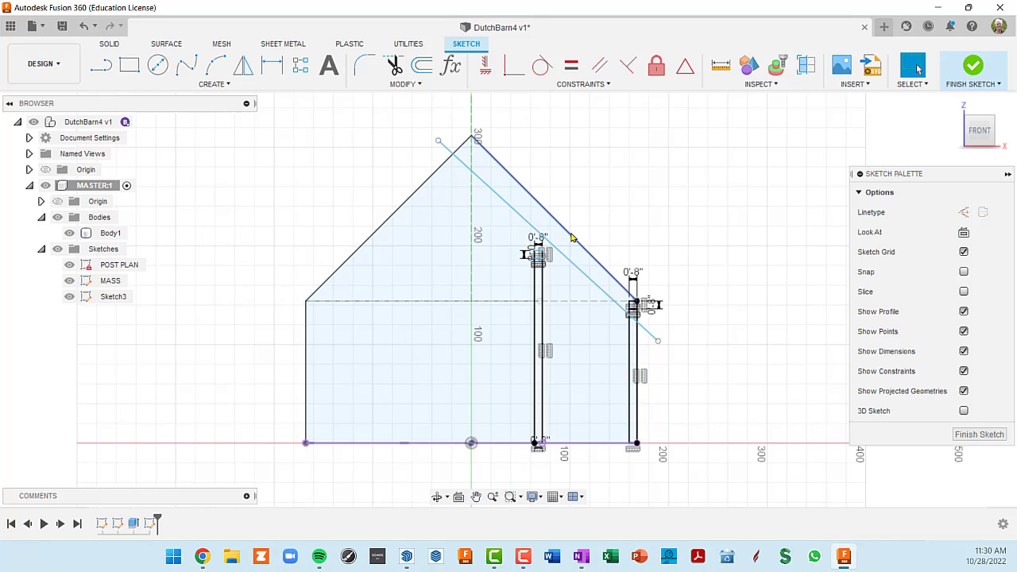
# Constrain the new rafter line parallel to the mass's right roof slope
pyautogui.click(599, 66)
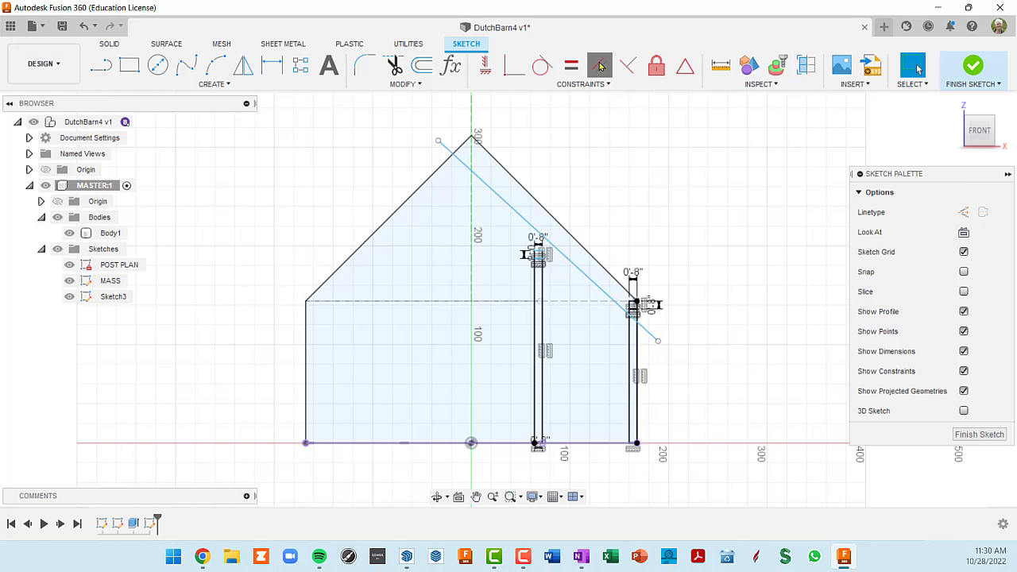
pyautogui.click(540, 209)
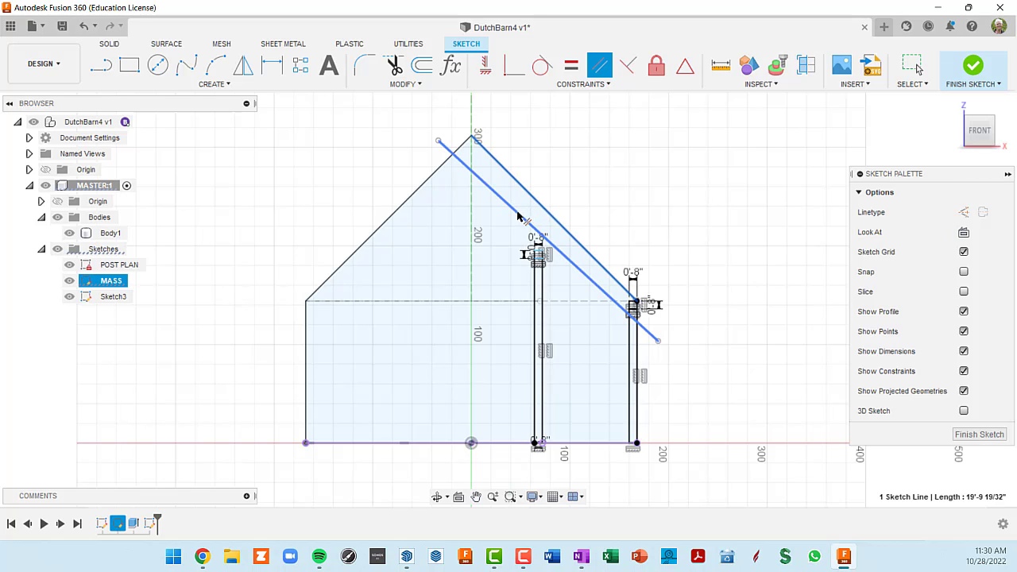
pyautogui.click(518, 217)
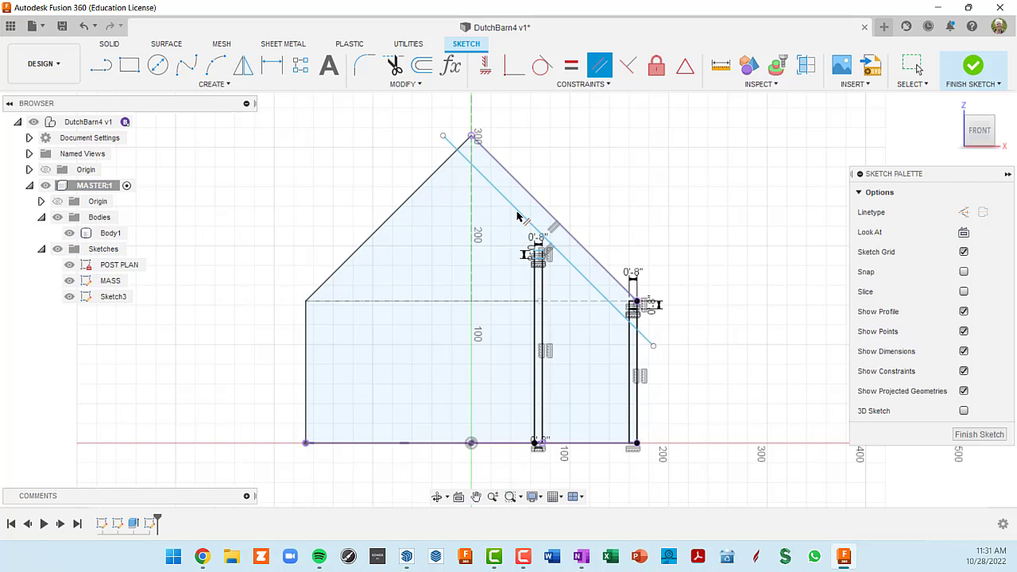
pyautogui.moveTo(744, 328); pyautogui.dragTo(722, 287, button='middle')
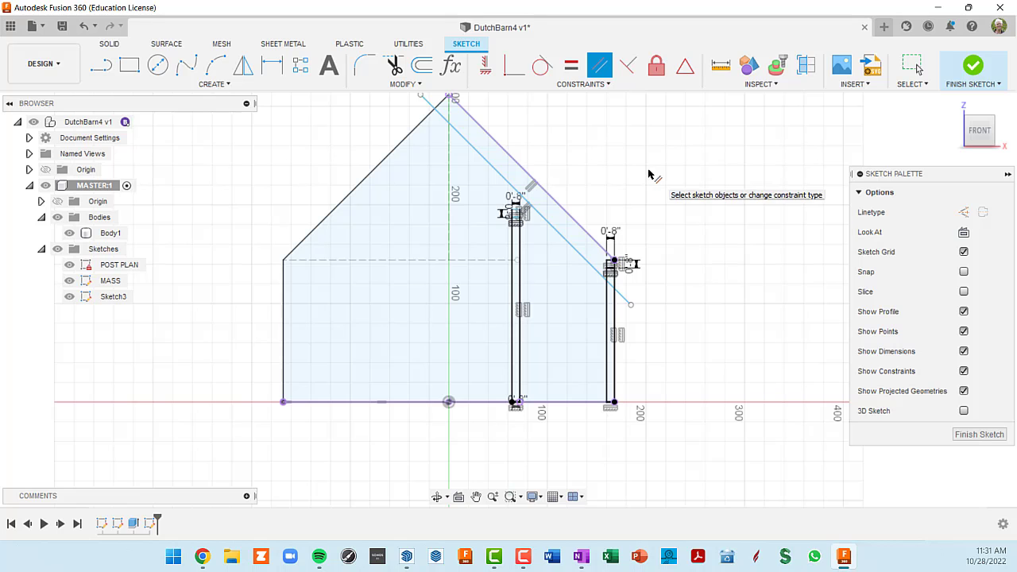
pyautogui.press('Escape')
# Dimension the distance between the rafter line and the right roof slope as 8 in
pyautogui.scroll(3, 580, 224)
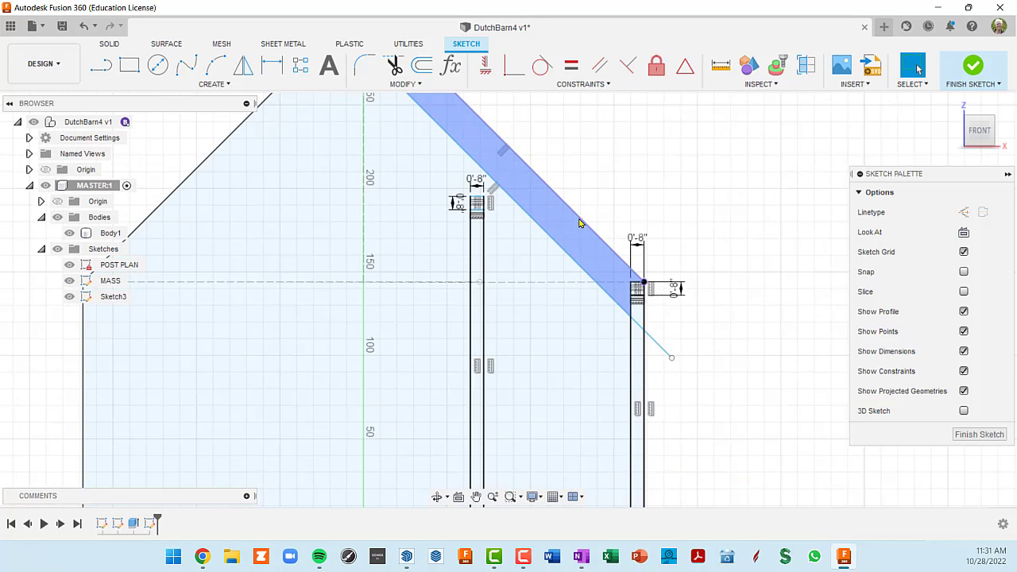
pyautogui.scroll(-3, 625, 209)
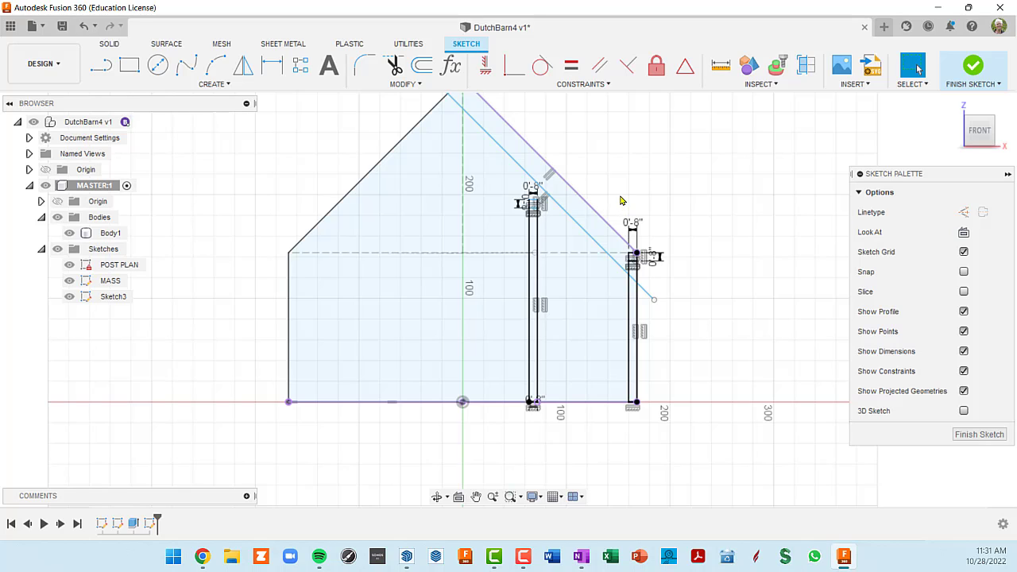
pyautogui.press('o')
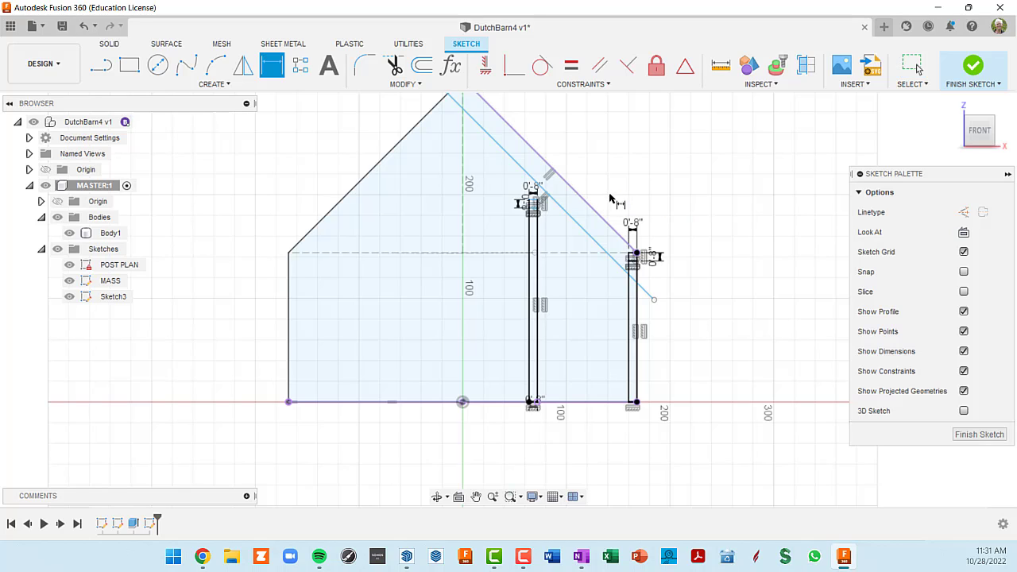
pyautogui.click(579, 224)
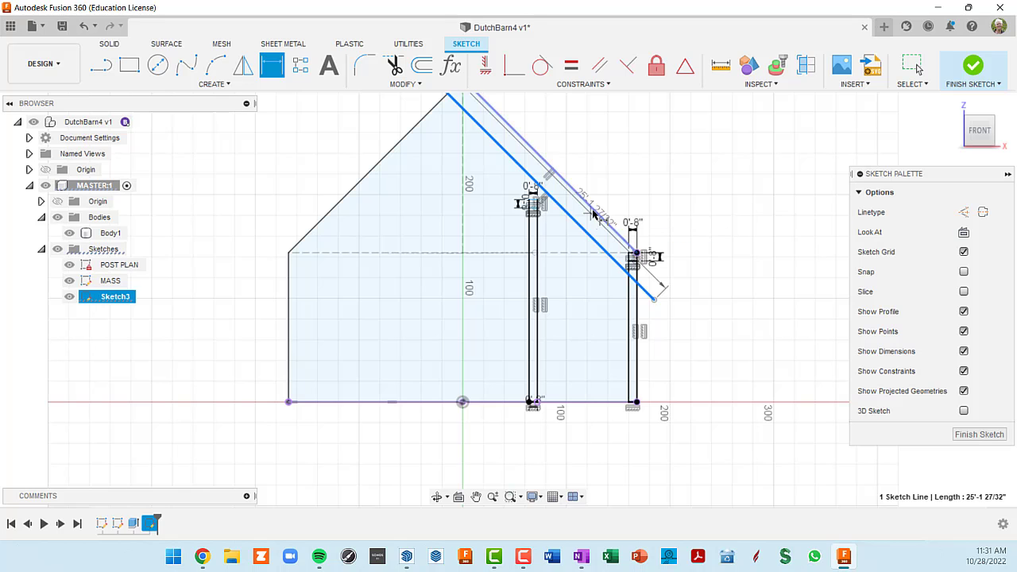
pyautogui.click(593, 211)
pyautogui.scroll(3, 596, 225)
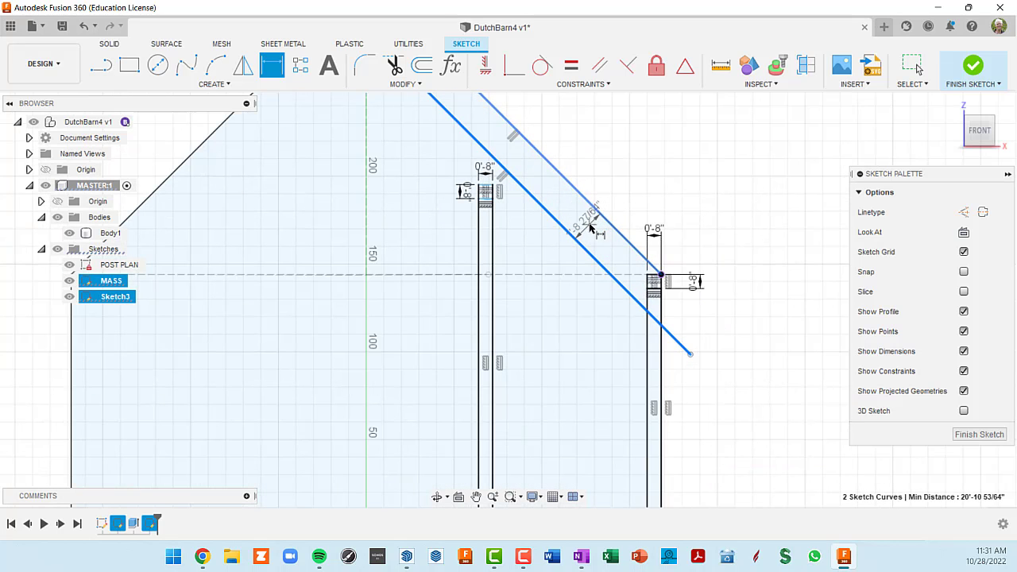
pyautogui.doubleClick(593, 227)
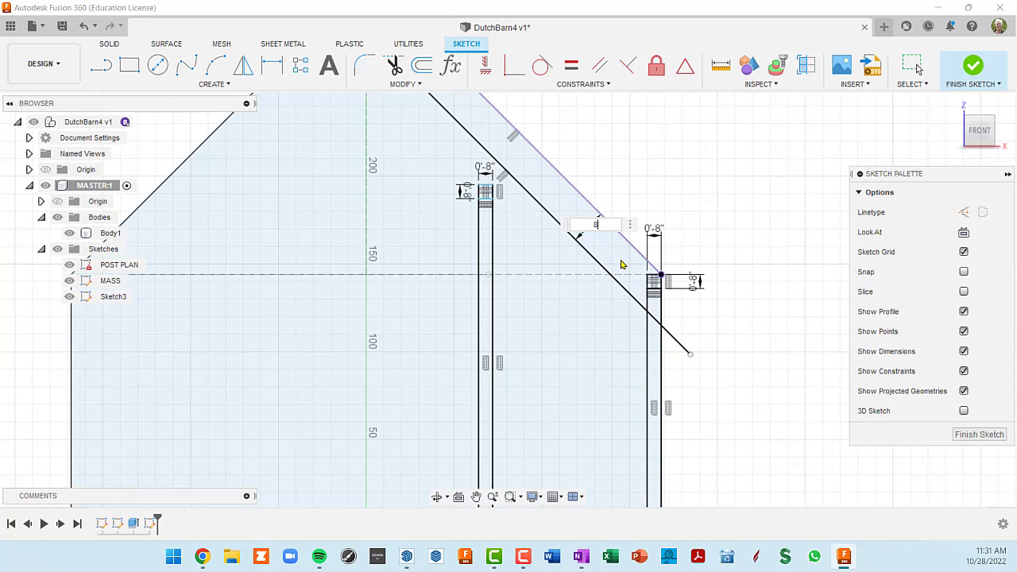
pyautogui.write('8')
pyautogui.press('Return')
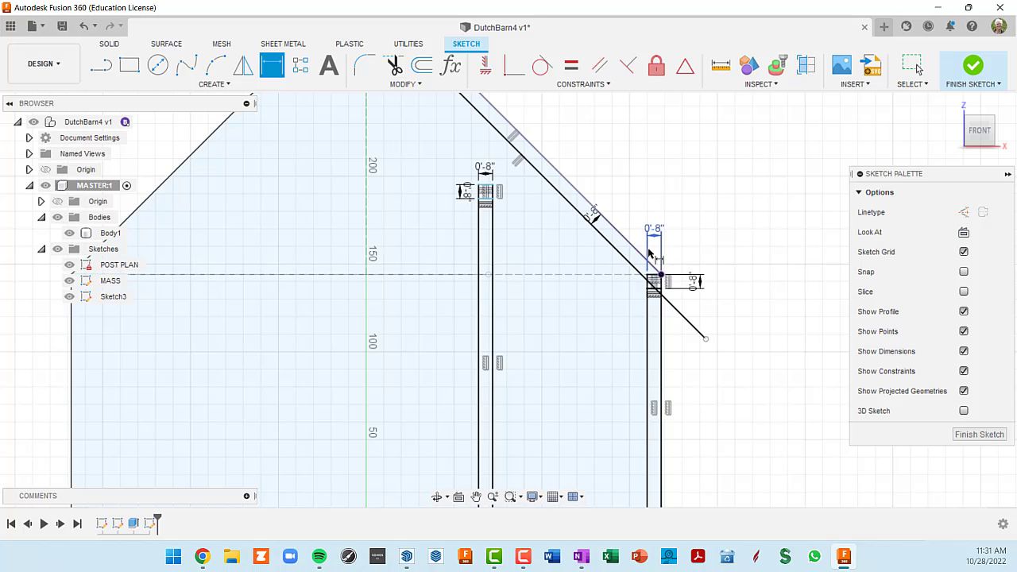
# Trim the rafter line's upper end where it extends past the left roof slope near the ridge
pyautogui.moveTo(626, 257); pyautogui.dragTo(637, 349, button='middle')
pyautogui.moveTo(446, 197); pyautogui.dragTo(502, 300, button='middle')
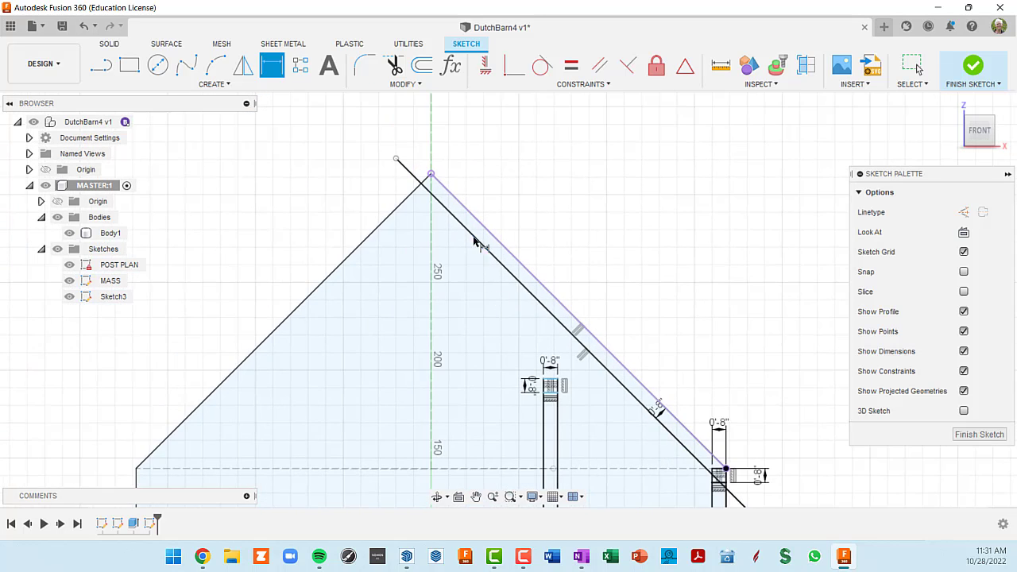
pyautogui.scroll(-3, 552, 256)
pyautogui.moveTo(566, 276); pyautogui.dragTo(553, 212, button='middle')
pyautogui.scroll(3, 584, 279)
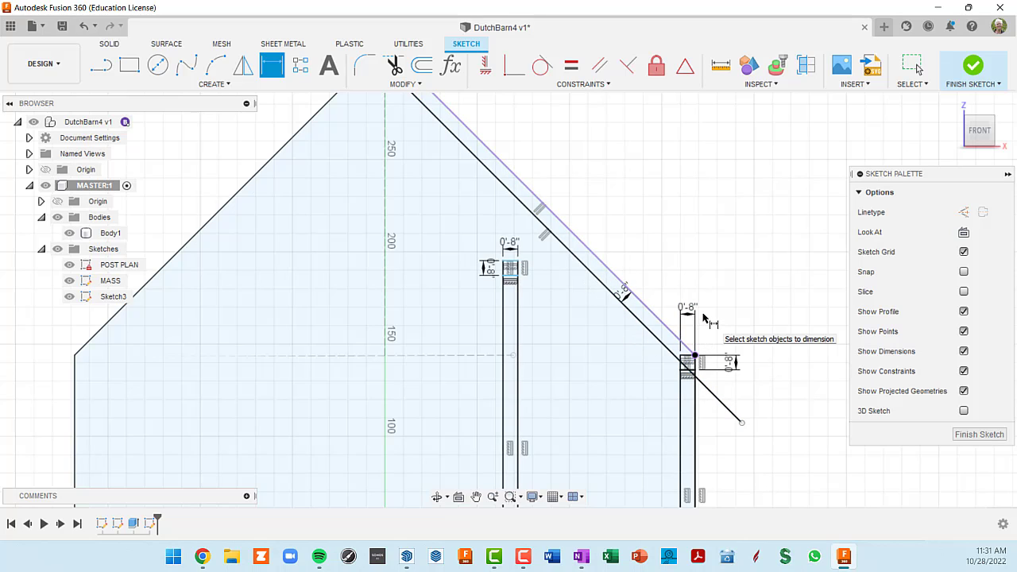
pyautogui.scroll(-3, 704, 305)
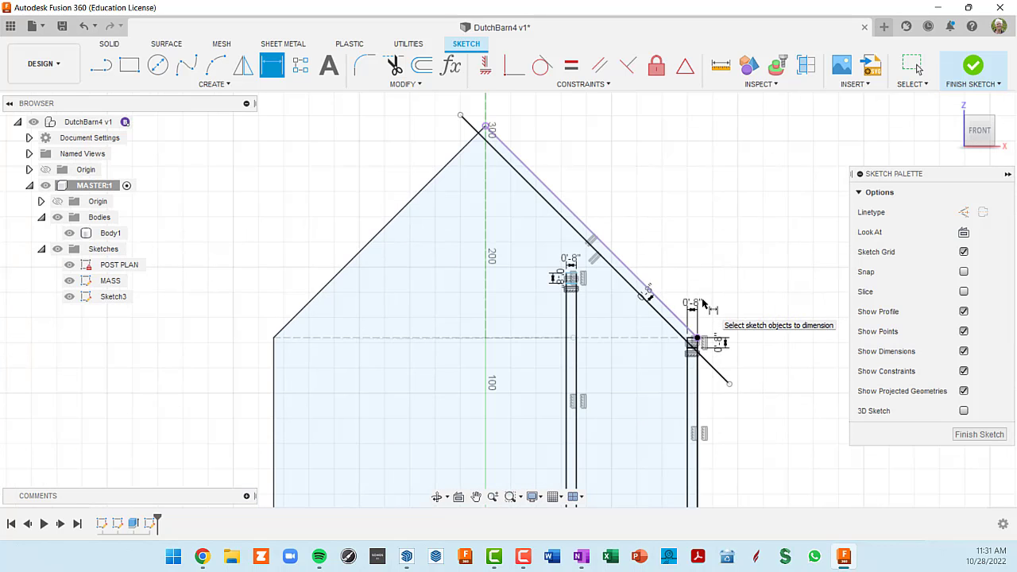
pyautogui.scroll(1, 488, 141)
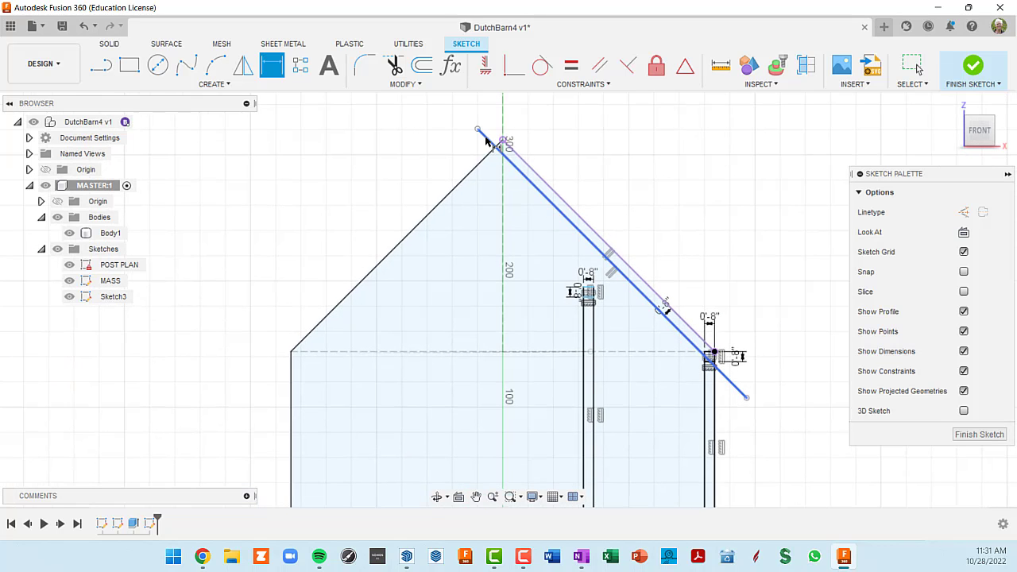
pyautogui.click(416, 85)
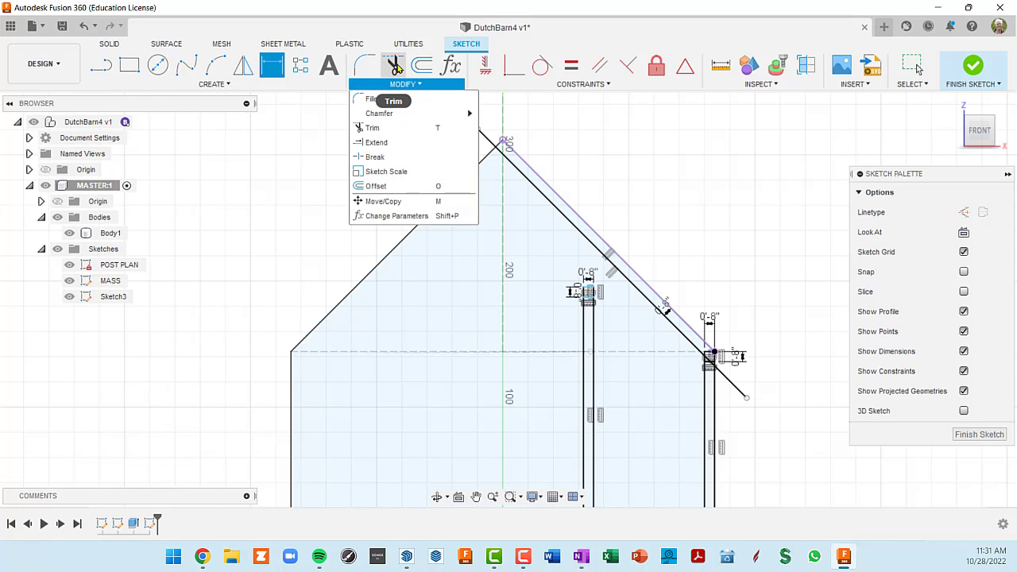
pyautogui.click(394, 66)
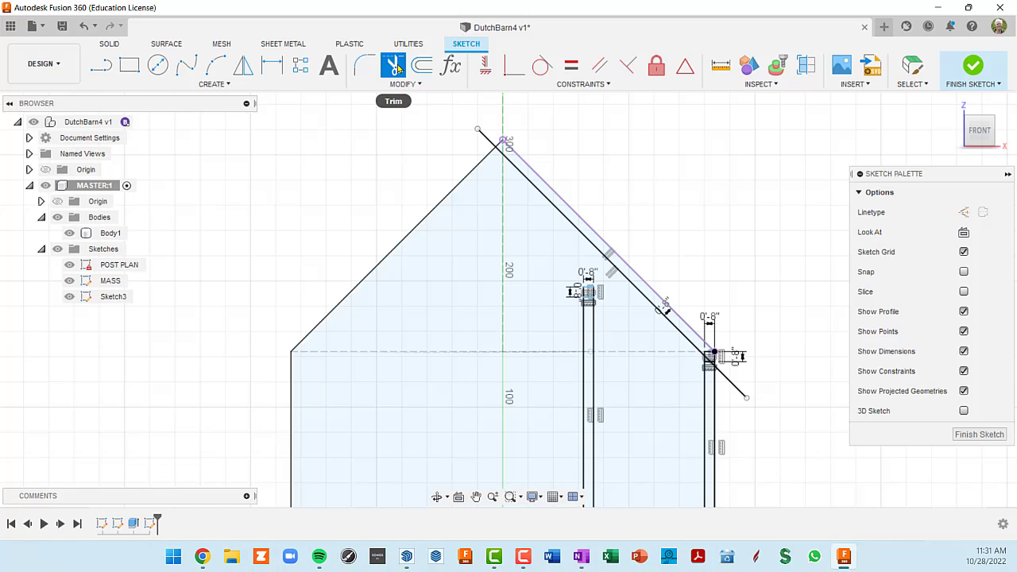
pyautogui.click(486, 144)
# Trim the rafter line's lower end back to the inner edge of the outer post's beam square
pyautogui.scroll(1, 540, 220)
pyautogui.moveTo(651, 340); pyautogui.dragTo(538, 175, button='middle')
pyautogui.click(659, 270)
pyautogui.scroll(3, 653, 254)
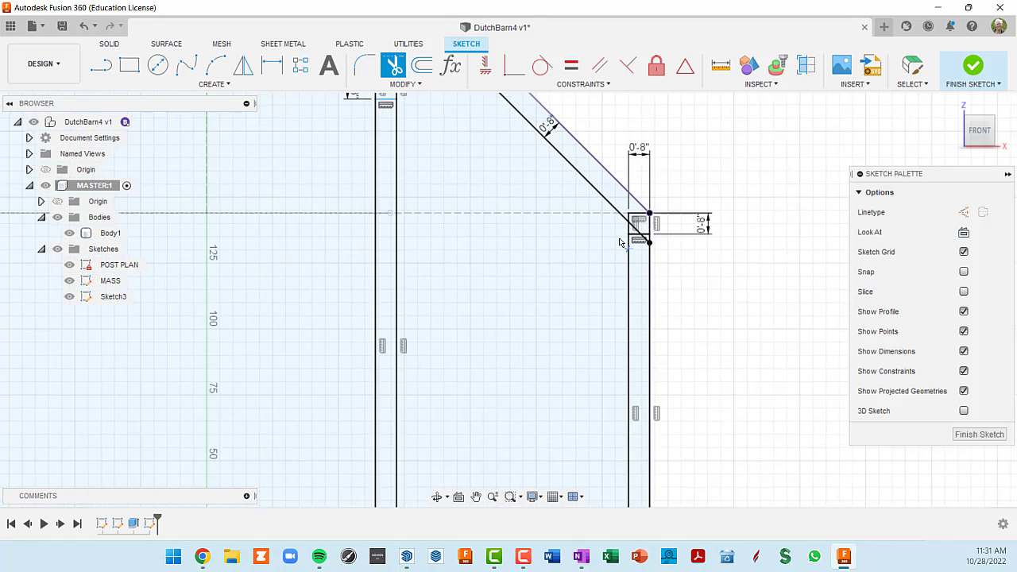
pyautogui.scroll(2, 647, 244)
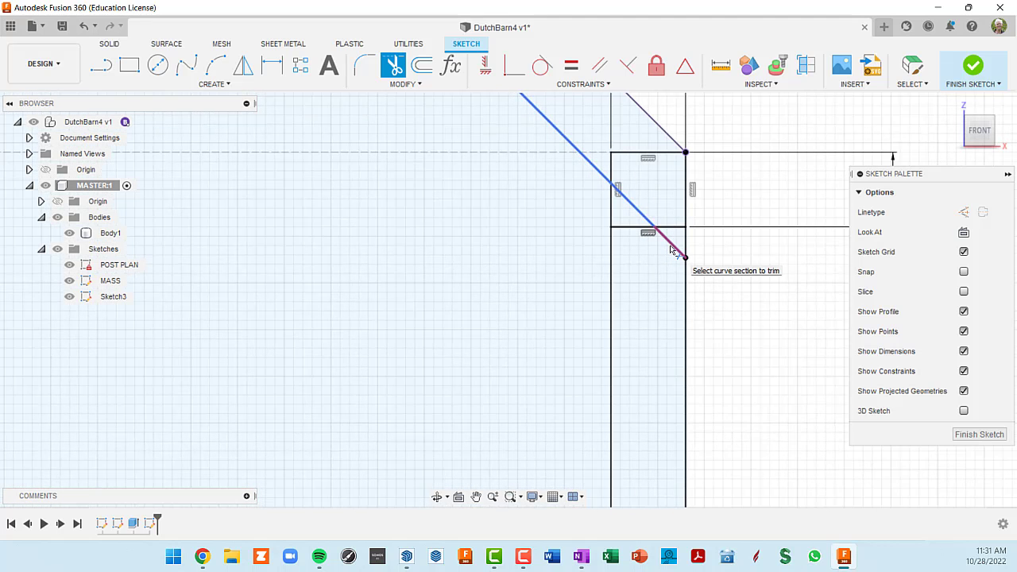
pyautogui.click(669, 245)
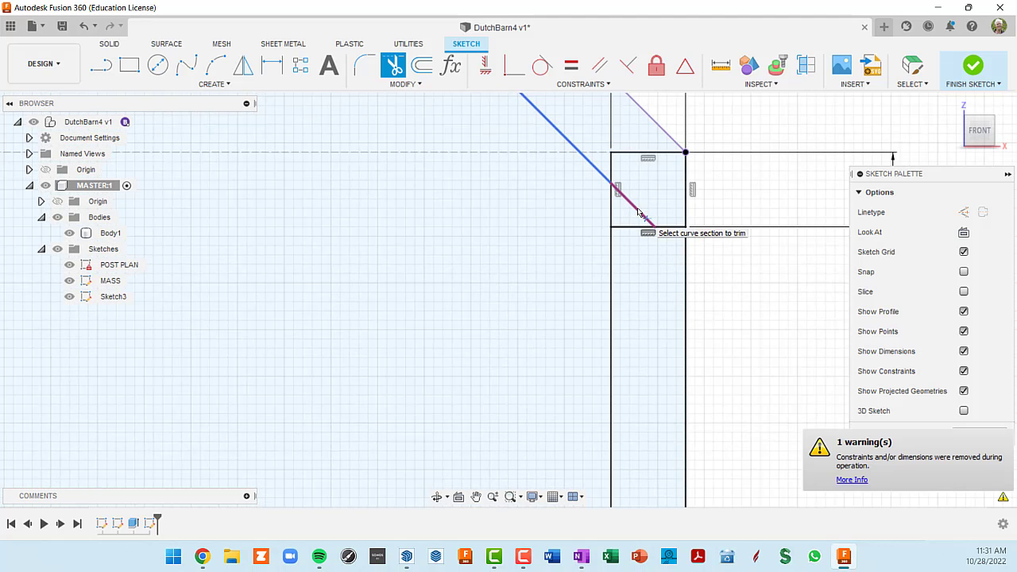
pyautogui.click(642, 216)
pyautogui.scroll(-1, 653, 222)
pyautogui.scroll(-3, 654, 222)
pyautogui.moveTo(655, 247); pyautogui.dragTo(670, 313, button='middle')
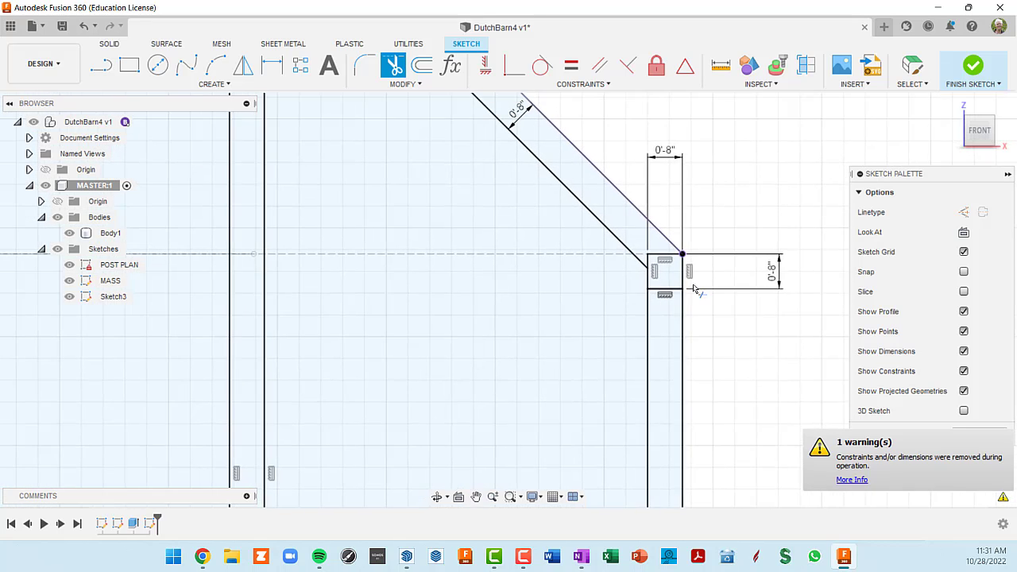
# Examine how the trimmed rafter line meets the outer post's beam square and the left roof slope at the ridge
pyautogui.scroll(3, 690, 284)
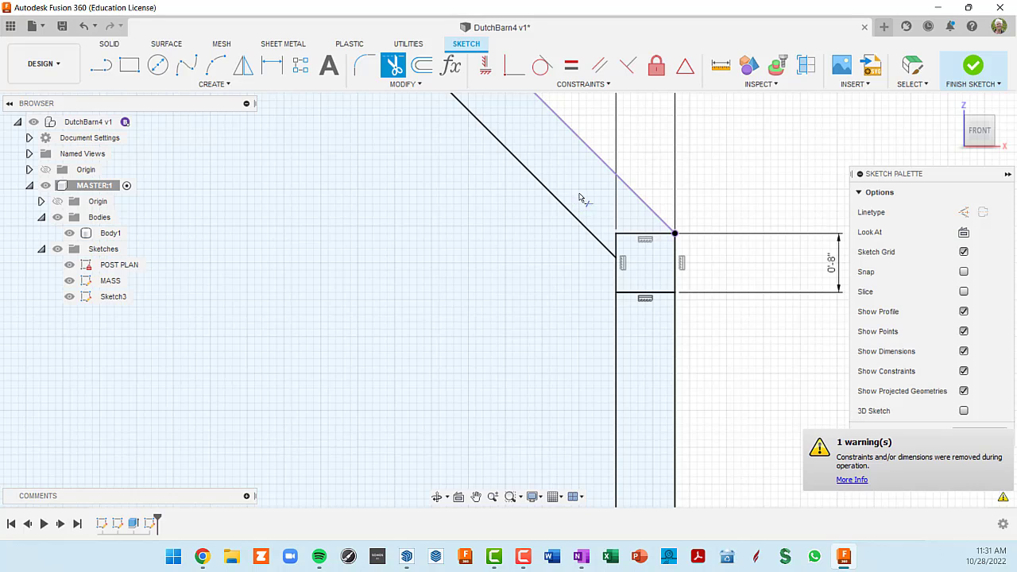
pyautogui.scroll(-4, 575, 191)
pyautogui.moveTo(574, 190); pyautogui.dragTo(658, 333, button='middle')
pyautogui.scroll(1, 658, 333)
pyautogui.moveTo(416, 108); pyautogui.dragTo(507, 256, button='middle')
pyautogui.moveTo(460, 197)
pyautogui.mouseDown(button='middle')
pyautogui.moveTo(737, 397)
pyautogui.moveTo(779, 471)
pyautogui.mouseUp(button='middle')
pyautogui.scroll(-3, 452, 161)
pyautogui.moveTo(441, 154); pyautogui.dragTo(516, 248, button='middle')
pyautogui.scroll(3, 482, 175)
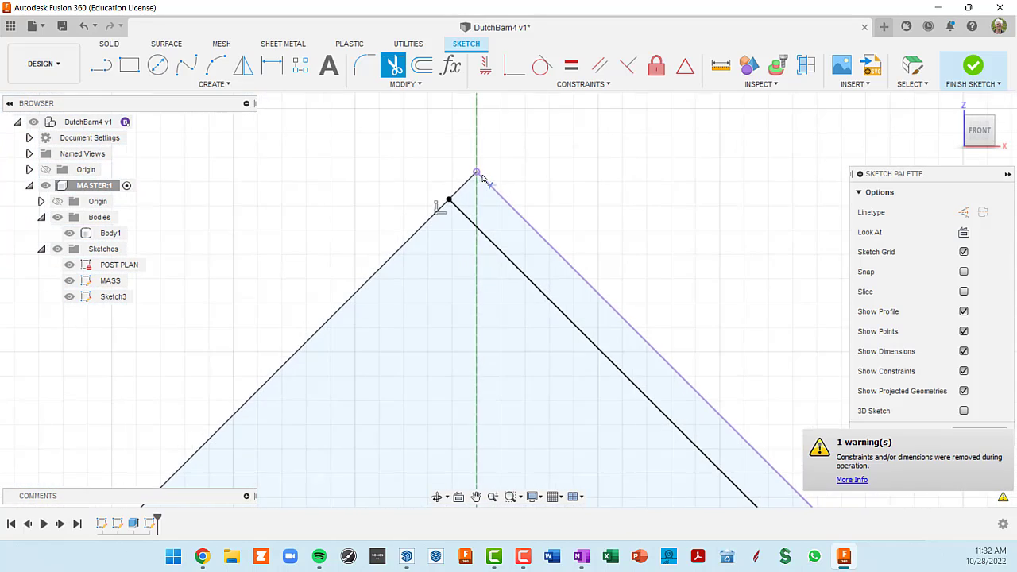
# Examine the gap between the inner post's beam square and the underside of the rafter
pyautogui.scroll(-3, 466, 211)
pyautogui.moveTo(592, 321); pyautogui.dragTo(532, 129, button='middle')
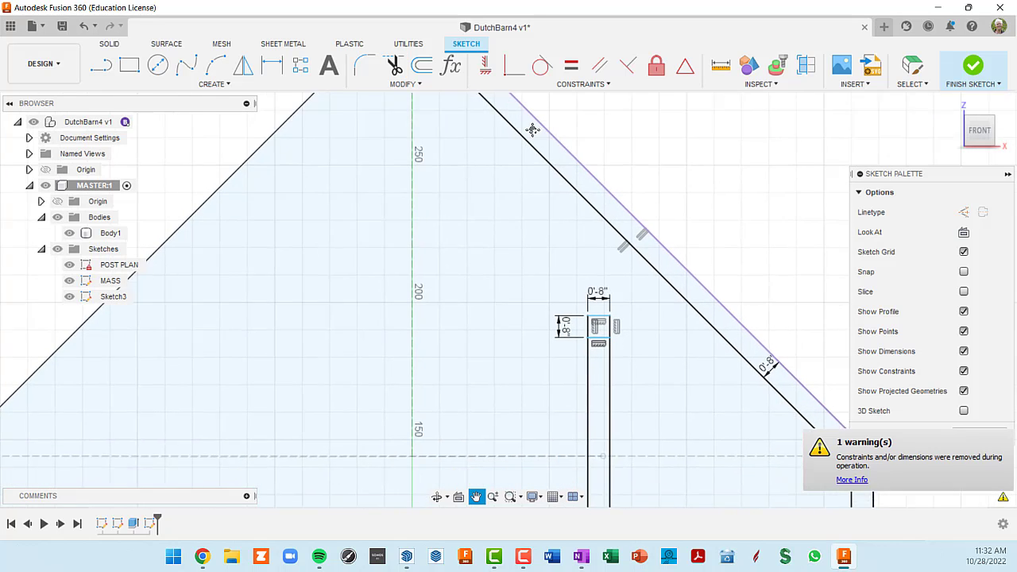
pyautogui.press('t')
pyautogui.scroll(3, 611, 231)
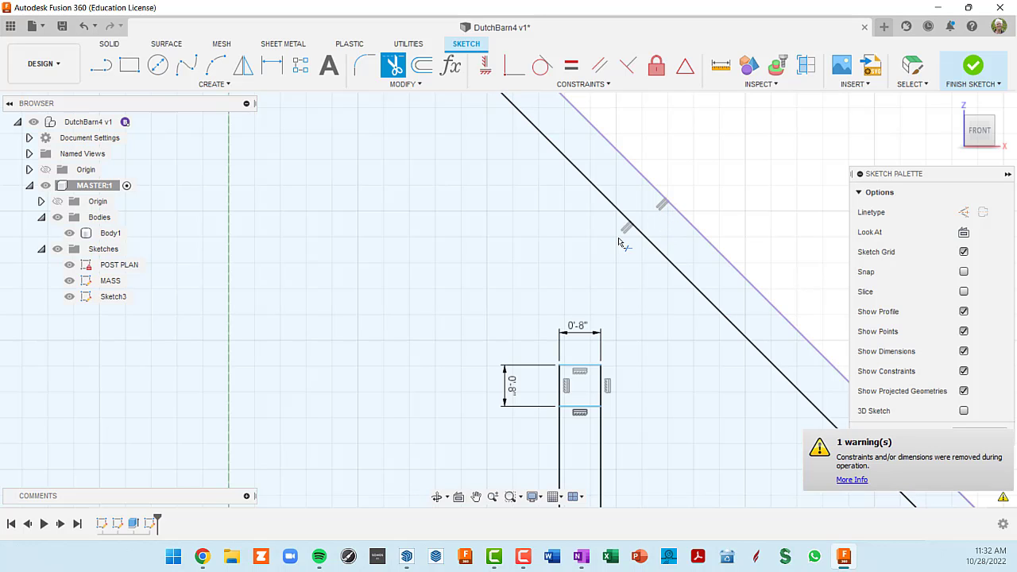
pyautogui.scroll(-6, 633, 230)
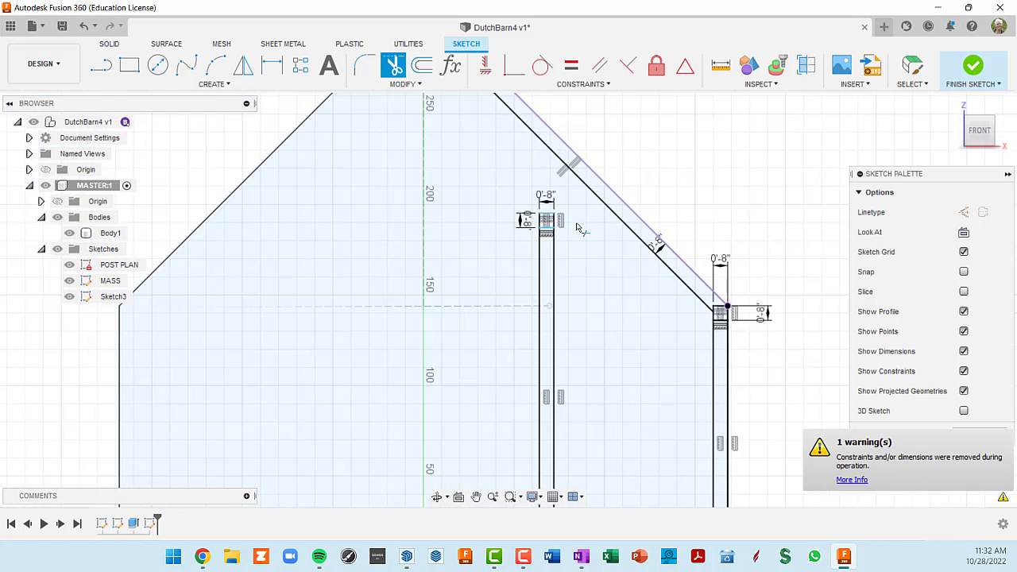
pyautogui.moveTo(580, 236); pyautogui.dragTo(601, 245, button='middle')
pyautogui.scroll(3, 589, 246)
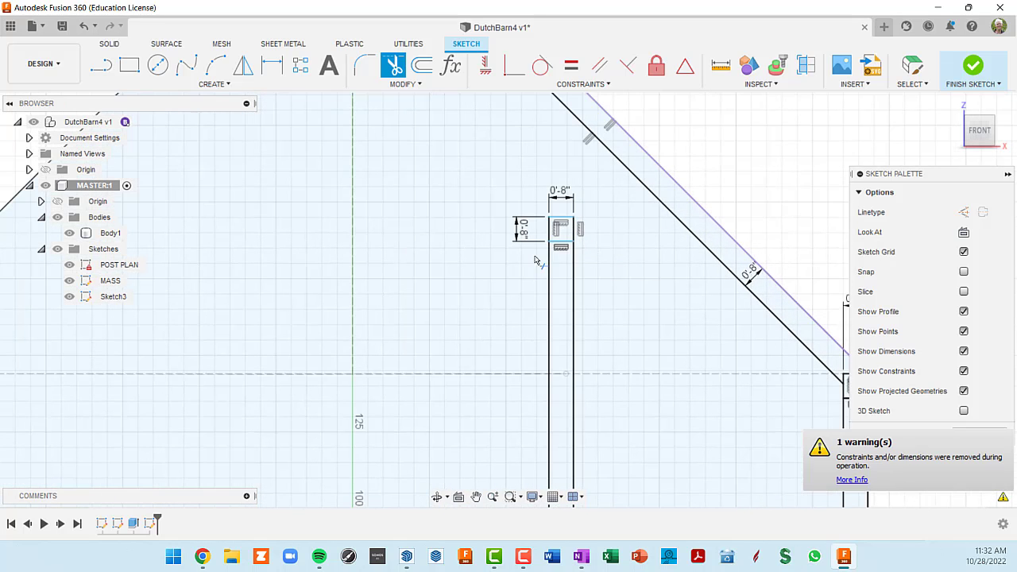
pyautogui.moveTo(641, 285)
pyautogui.mouseDown(button='middle')
pyautogui.moveTo(611, 313)
pyautogui.moveTo(547, 220)
pyautogui.moveTo(592, 264)
pyautogui.mouseUp(button='middle')
pyautogui.moveTo(514, 204); pyautogui.dragTo(572, 284, button='middle')
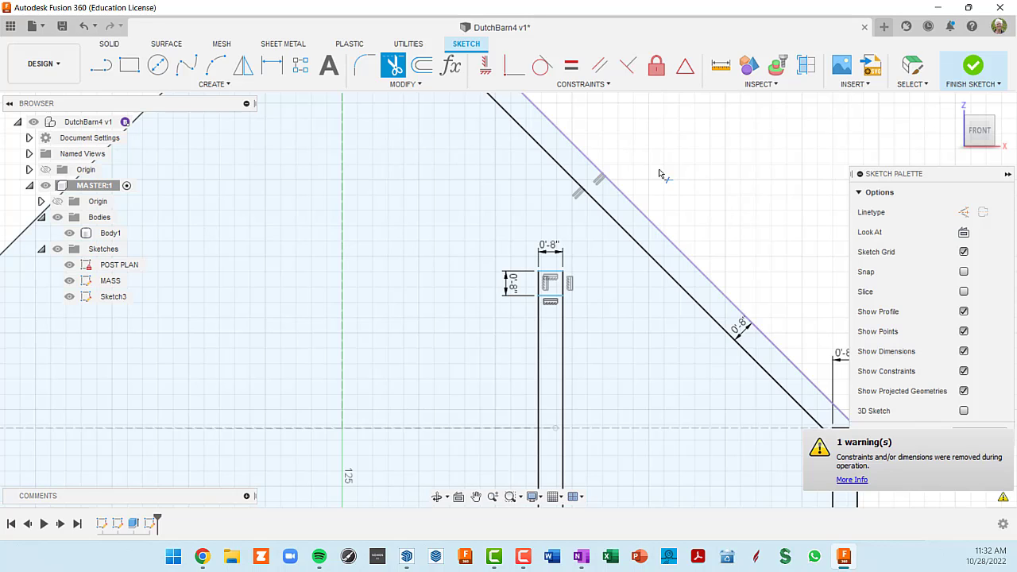
pyautogui.press('Escape')
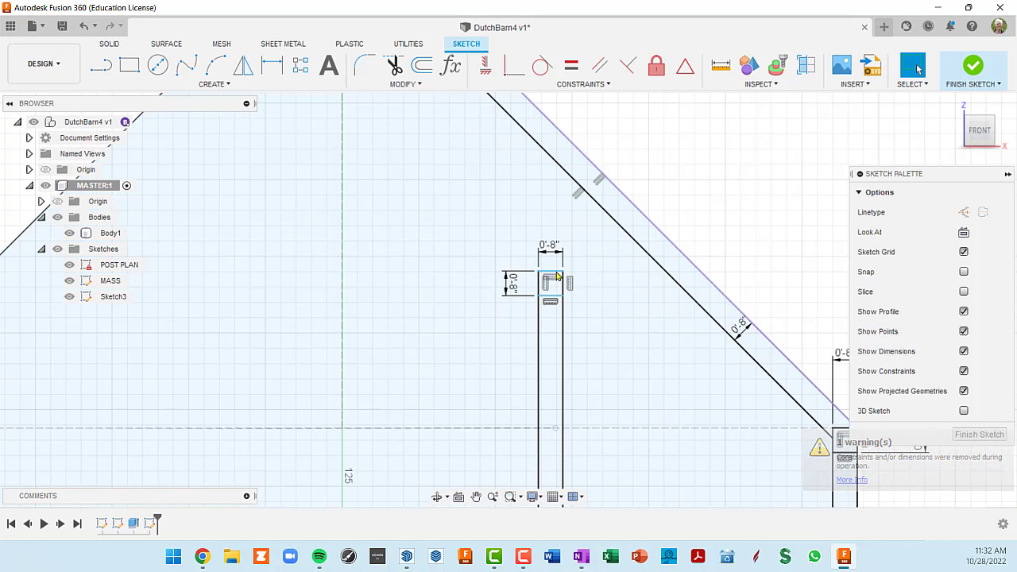
# Move the inner post's beam square up until its upper outer corner overlaps the underside of the rafter
pyautogui.moveTo(557, 275); pyautogui.dragTo(566, 151)
pyautogui.scroll(2, 567, 156)
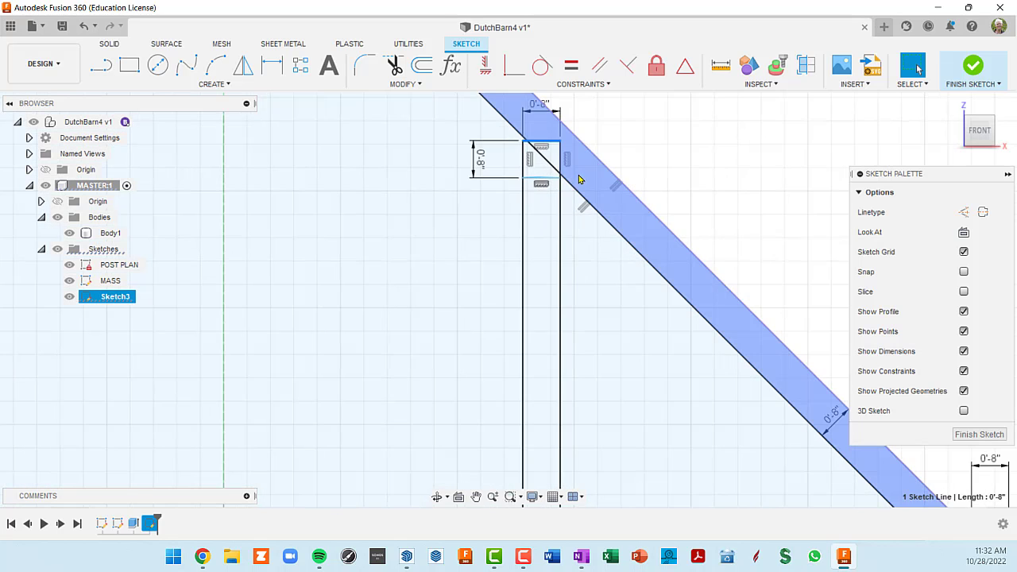
pyautogui.scroll(-2, 578, 179)
pyautogui.scroll(2, 566, 179)
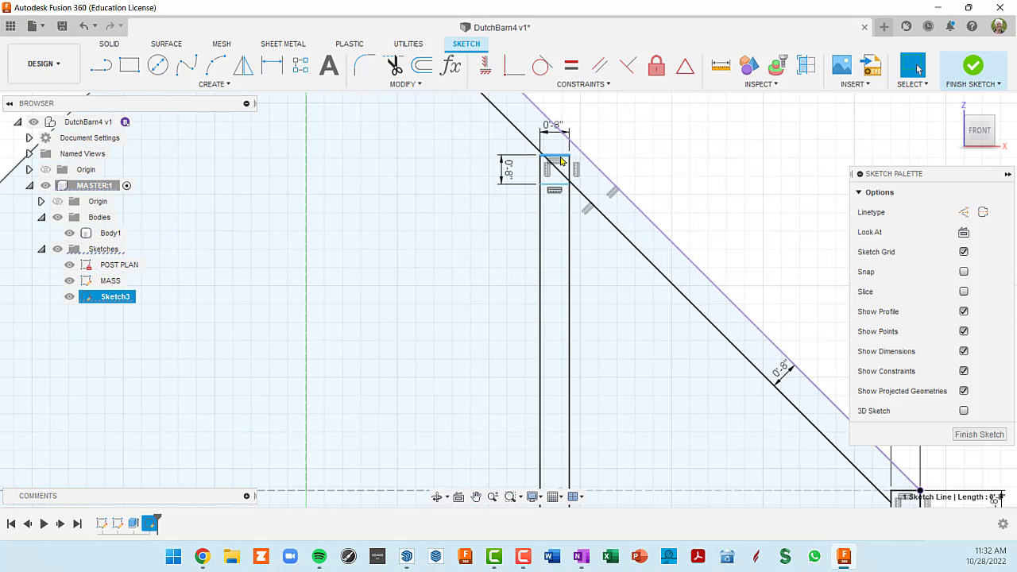
pyautogui.moveTo(556, 157)
pyautogui.mouseDown()
pyautogui.moveTo(559, 202)
pyautogui.moveTo(563, 172)
pyautogui.mouseUp()
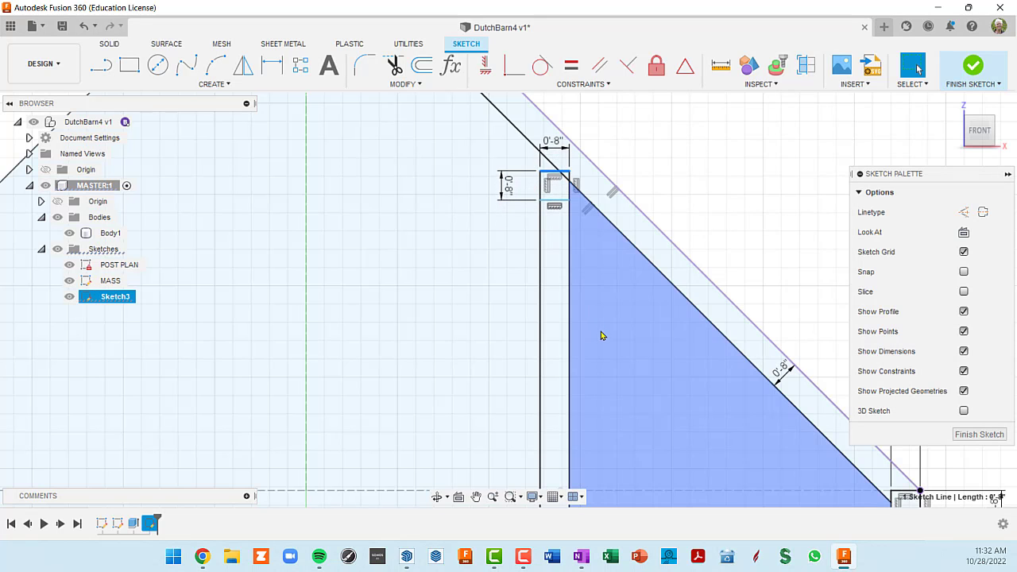
pyautogui.scroll(-3, 601, 333)
pyautogui.moveTo(601, 331)
pyautogui.mouseDown(button='middle')
pyautogui.moveTo(600, 189)
pyautogui.moveTo(656, 286)
pyautogui.moveTo(620, 253)
pyautogui.moveTo(614, 222)
pyautogui.mouseUp(button='middle')
pyautogui.scroll(-3, 601, 190)
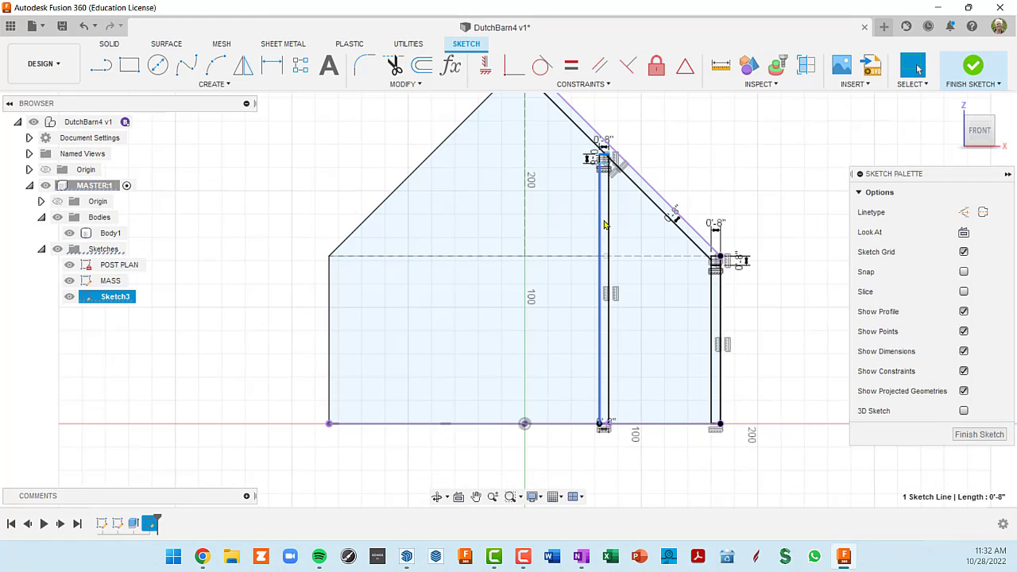
pyautogui.scroll(2, 608, 222)
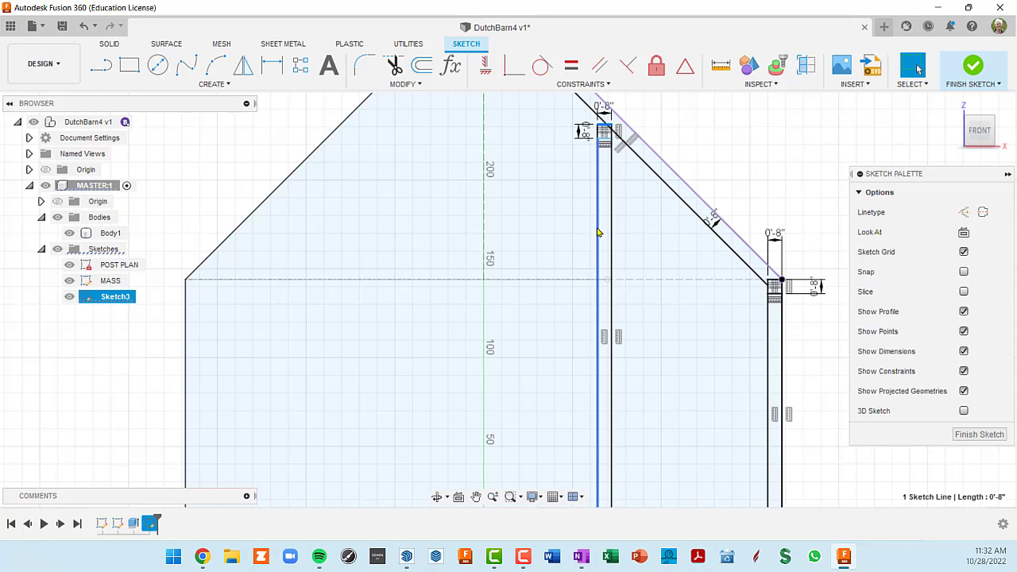
pyautogui.press('d')
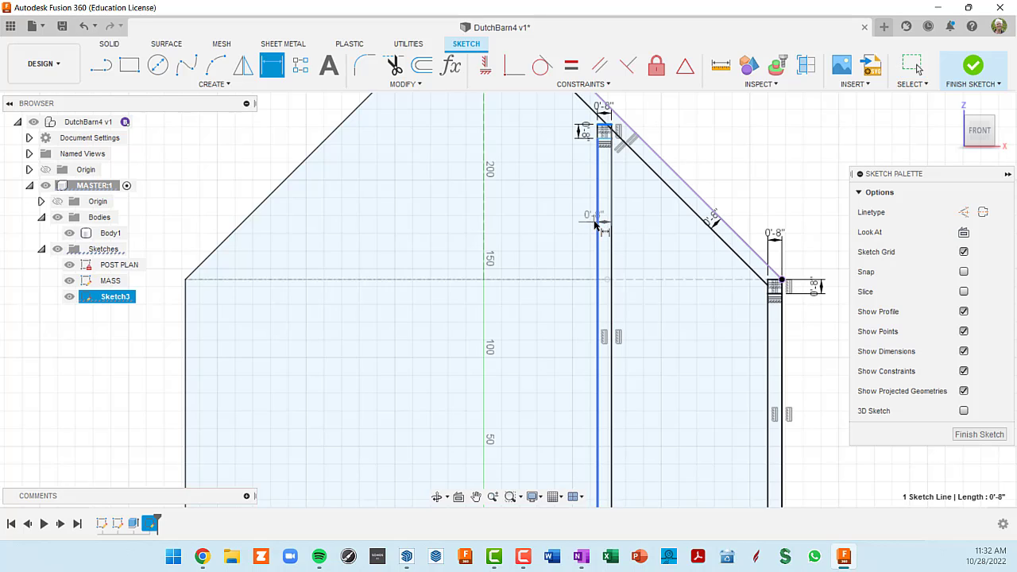
pyautogui.click(597, 230)
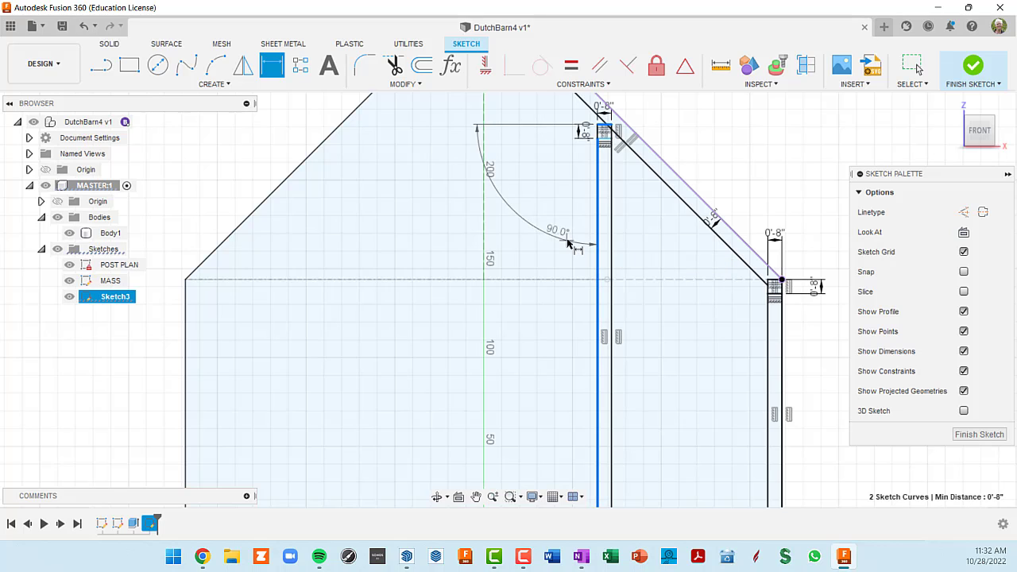
pyautogui.press('Escape')
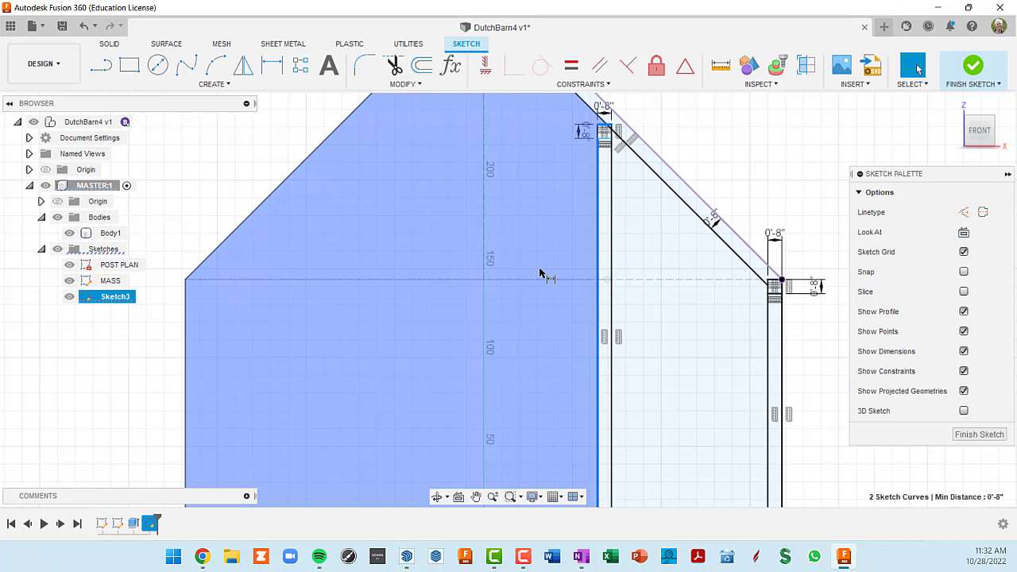
pyautogui.press('d')
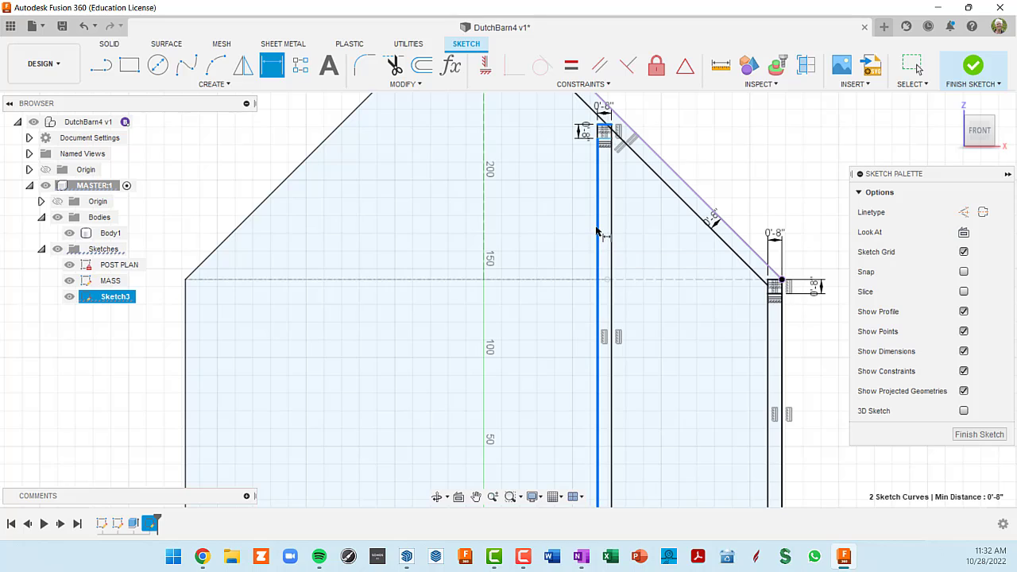
pyautogui.click(598, 231)
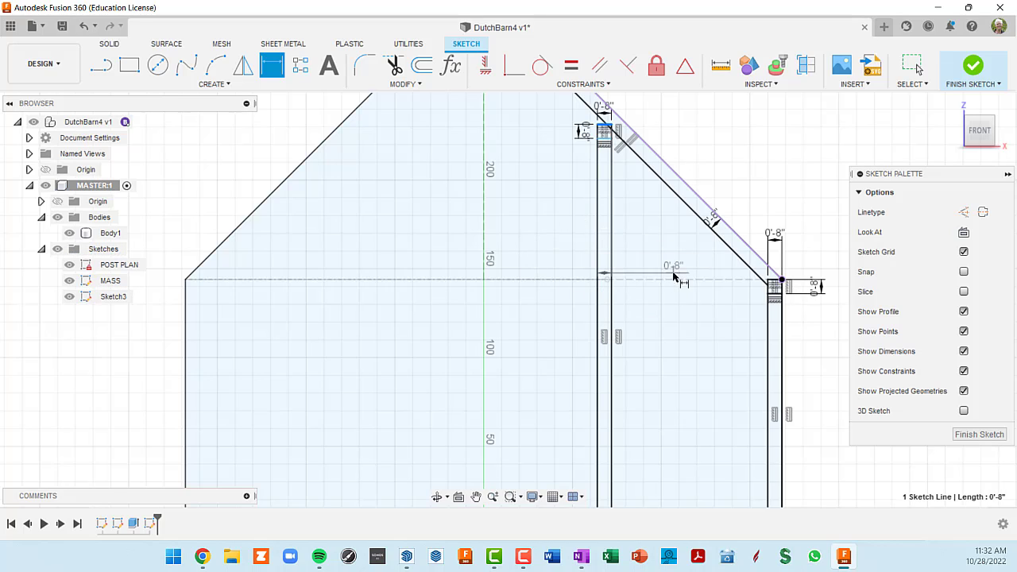
pyautogui.press('Escape')
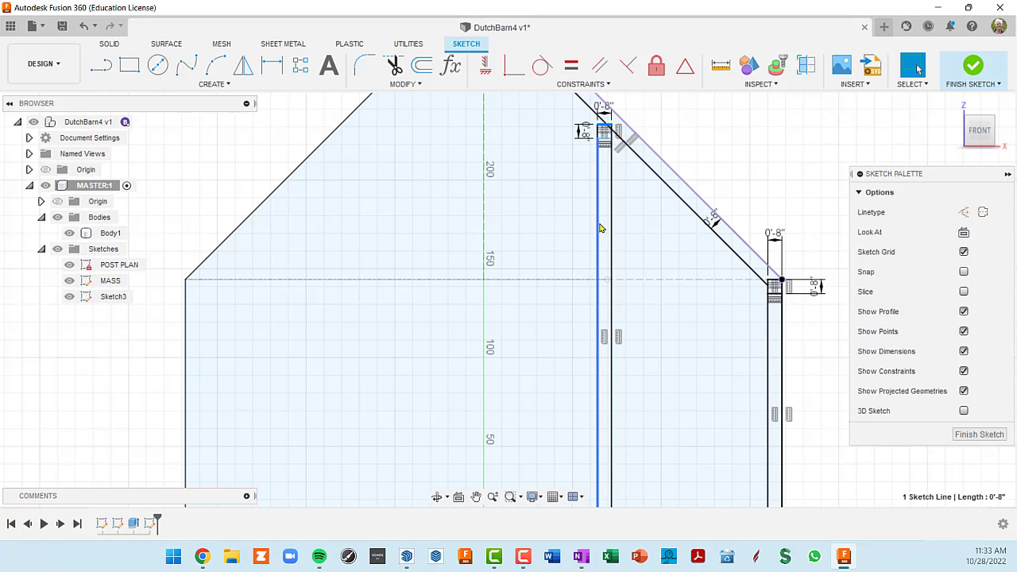
# Dimension the inner post's height below its beam square and set it to 18'-8"
pyautogui.click(598, 229)
pyautogui.press('d')
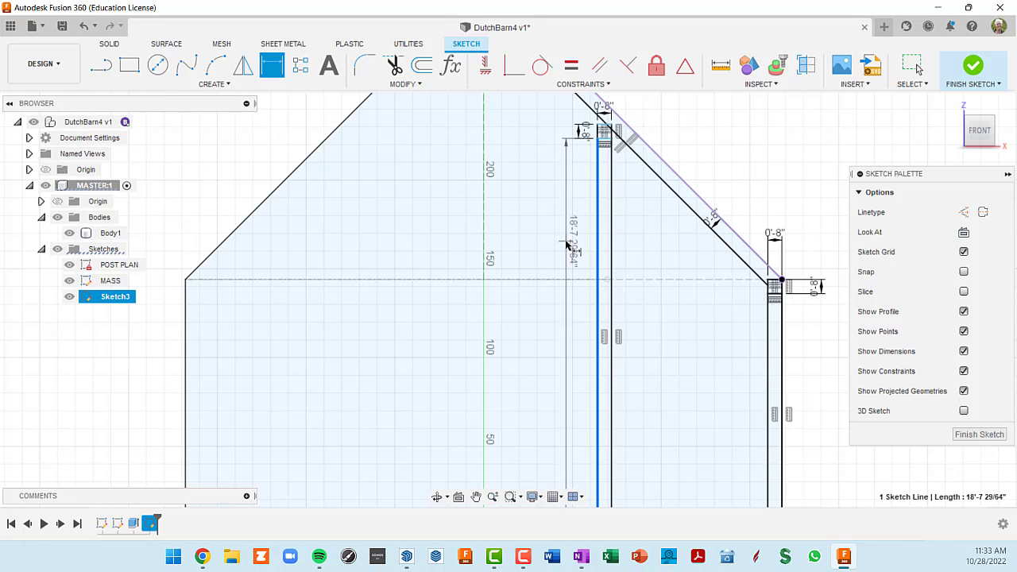
pyautogui.click(566, 245)
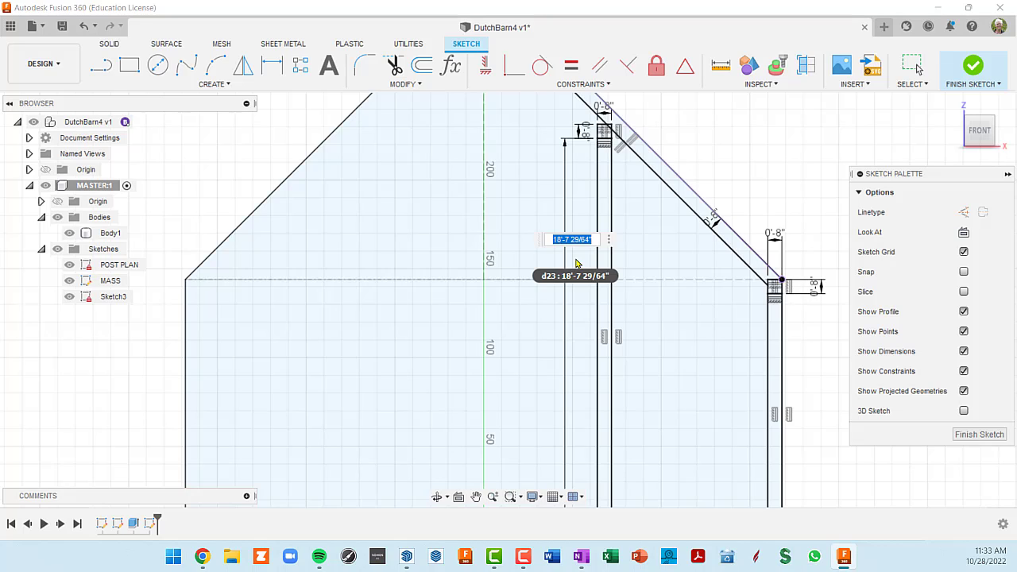
pyautogui.press('Left')
pyautogui.press('Return')
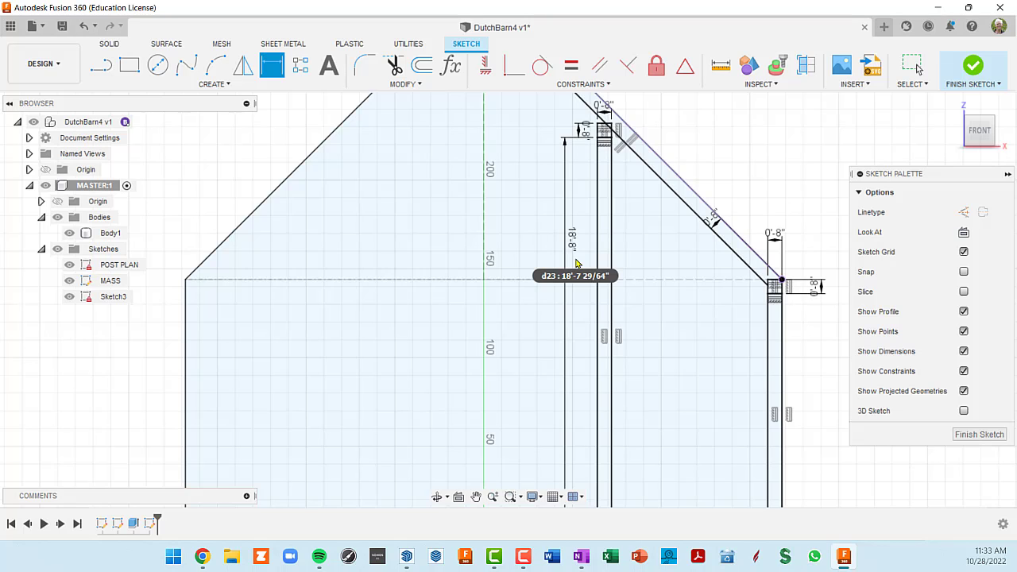
# Set the inner post's height to 18'-10" and check its beam square against the rafter
pyautogui.scroll(2, 612, 135)
pyautogui.scroll(1, 606, 114)
pyautogui.moveTo(606, 135); pyautogui.dragTo(629, 218, button='middle')
pyautogui.scroll(3, 618, 199)
pyautogui.scroll(-2, 619, 200)
pyautogui.scroll(-3, 619, 200)
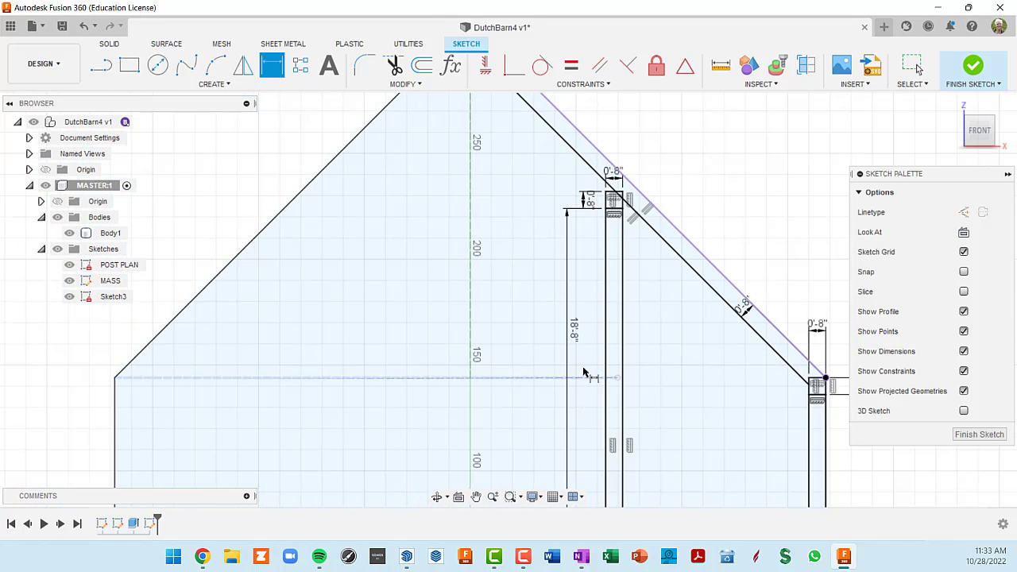
pyautogui.scroll(1, 595, 281)
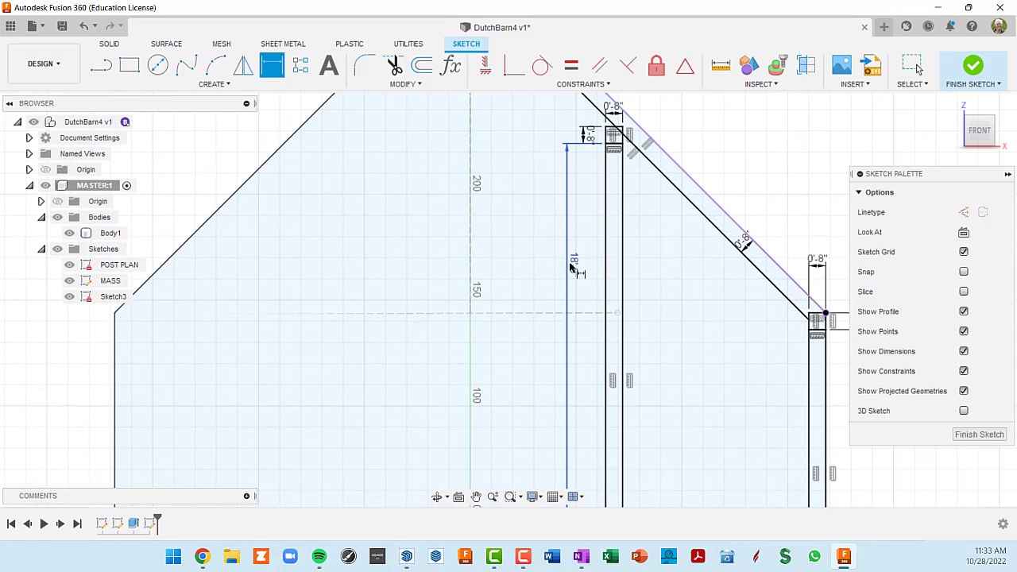
pyautogui.doubleClick(574, 268)
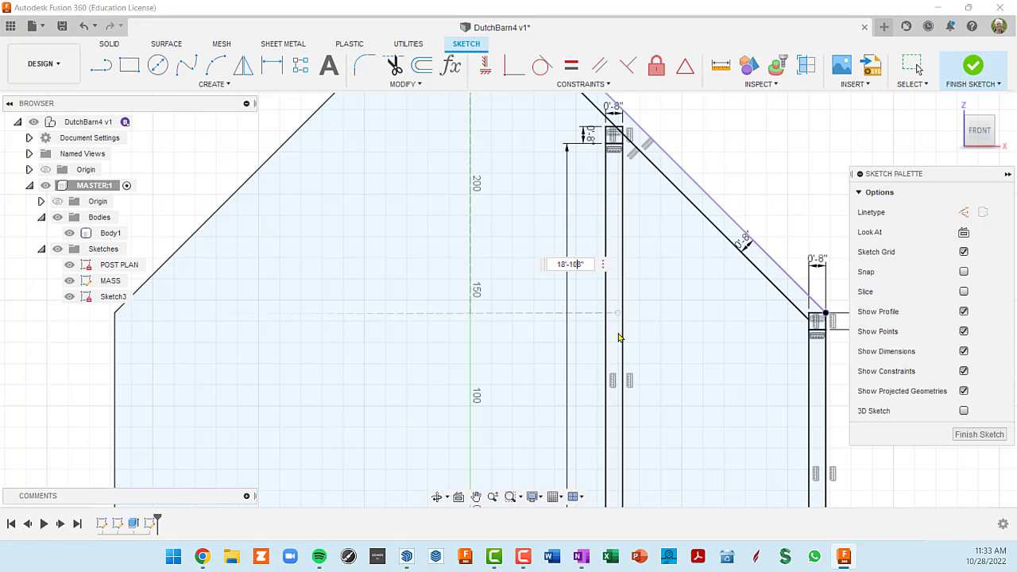
pyautogui.press('Return')
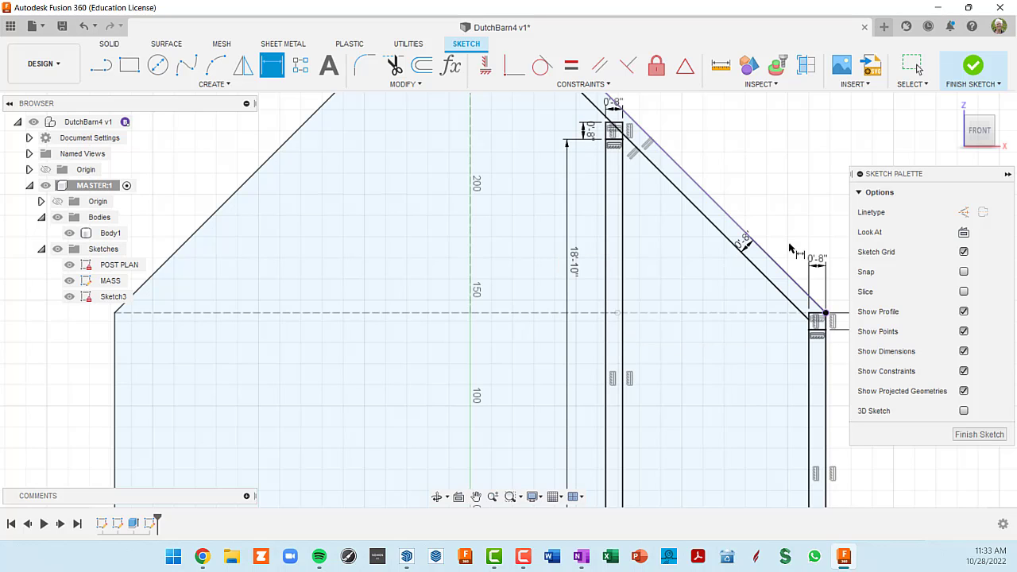
pyautogui.scroll(2, 624, 123)
pyautogui.scroll(-2, 588, 290)
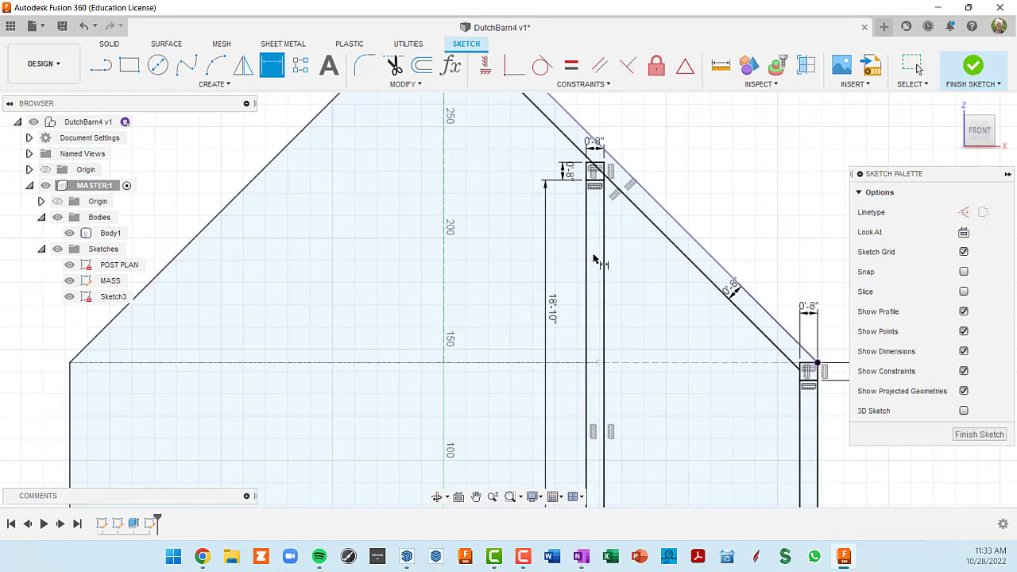
# Set the inner post's height dimension to 18'-8"
pyautogui.doubleClick(556, 306)
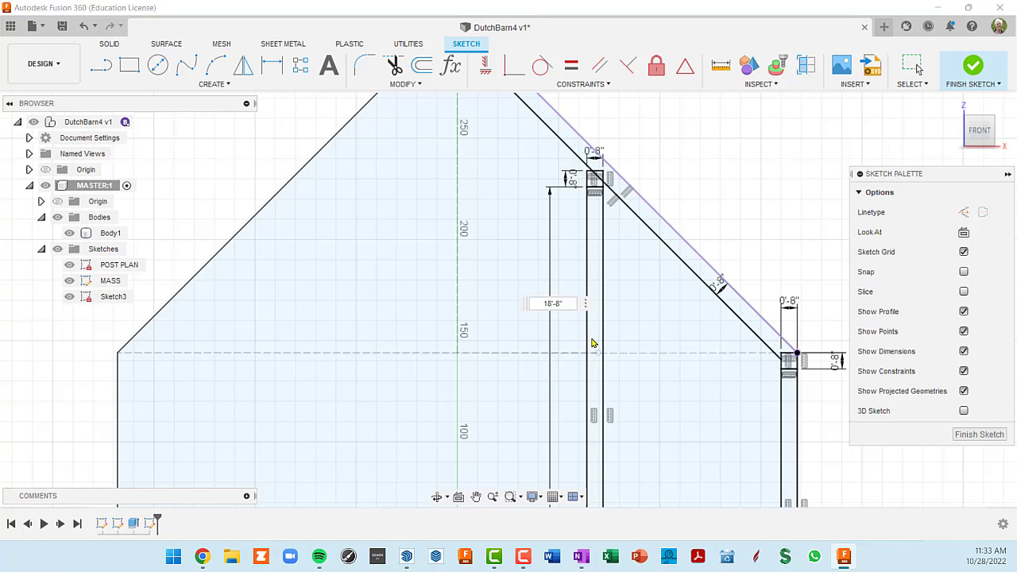
pyautogui.write('18\'-8"')
pyautogui.press('Return')
# Examine how the inner post's beam square overlaps the rafter's underside and how both posts sit in the gable
pyautogui.scroll(2, 603, 181)
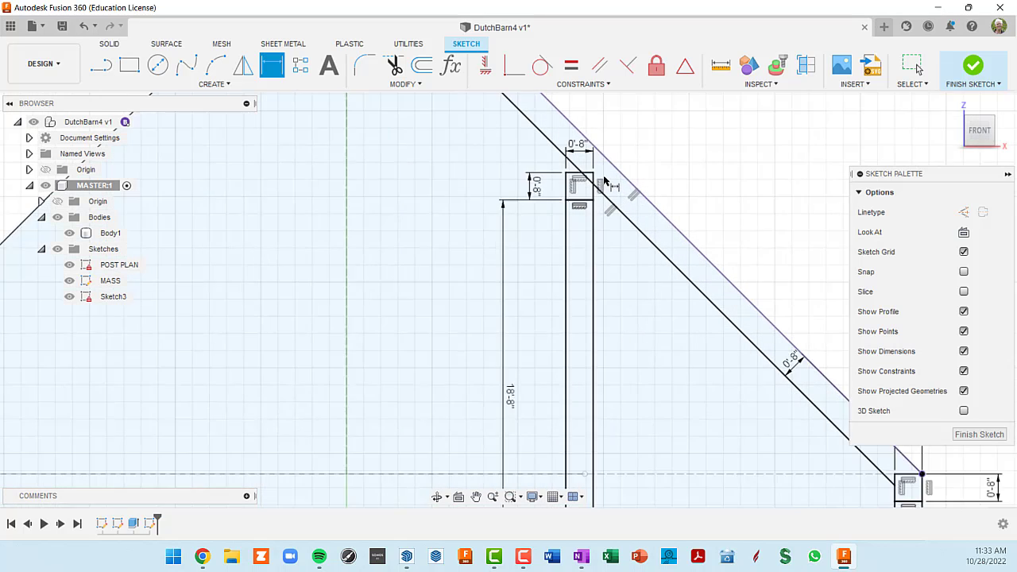
pyautogui.scroll(2, 572, 172)
pyautogui.scroll(1, 577, 169)
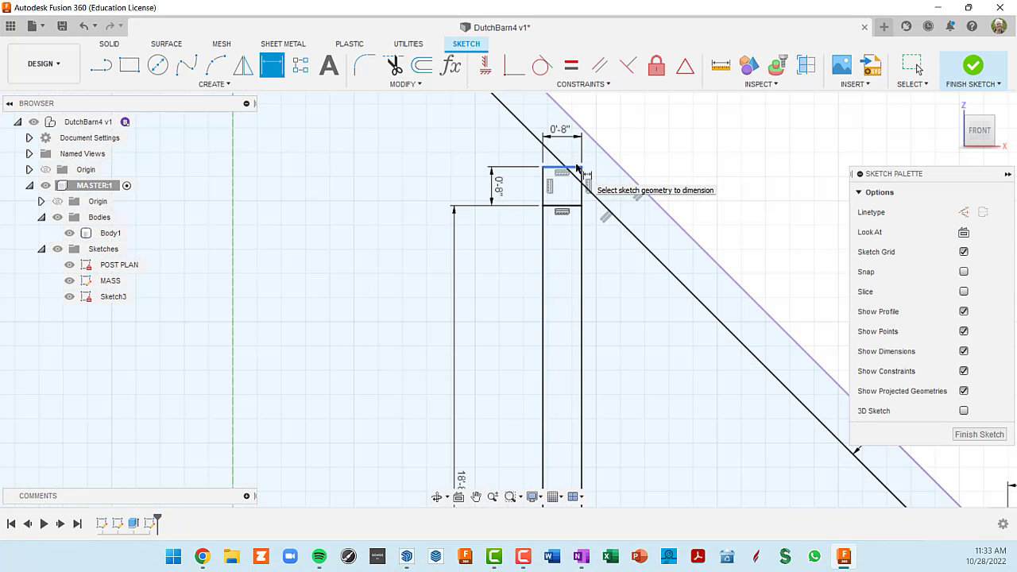
pyautogui.scroll(-4, 596, 185)
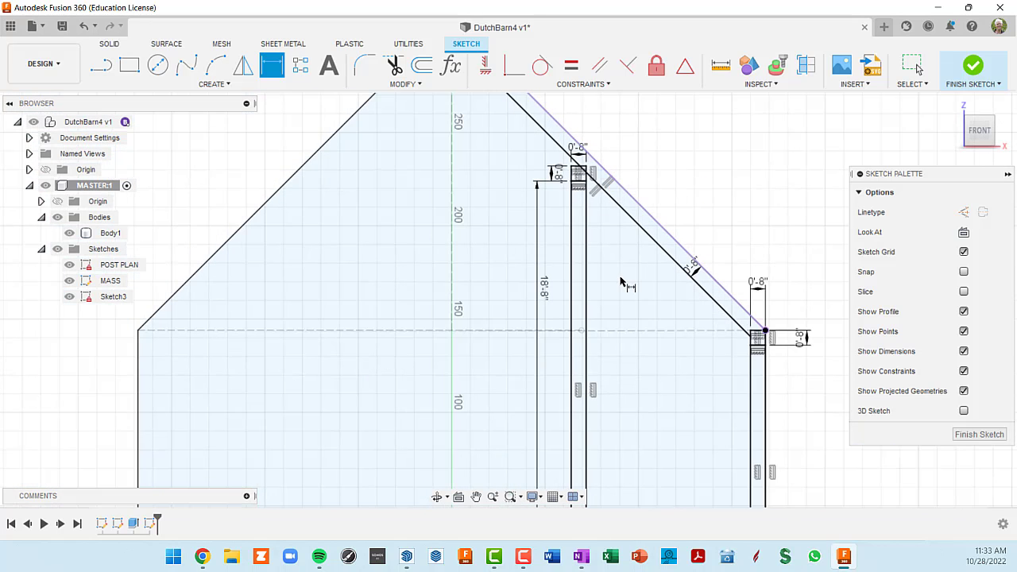
pyautogui.scroll(-2, 625, 283)
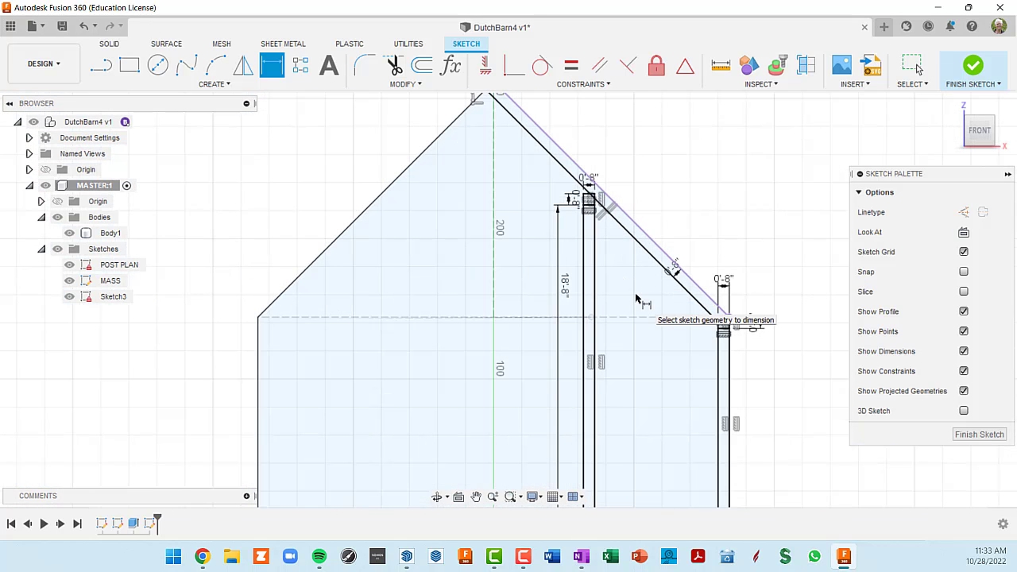
pyautogui.moveTo(616, 347)
pyautogui.mouseDown(button='middle')
pyautogui.moveTo(606, 189)
pyautogui.moveTo(572, 304)
pyautogui.mouseUp(button='middle')
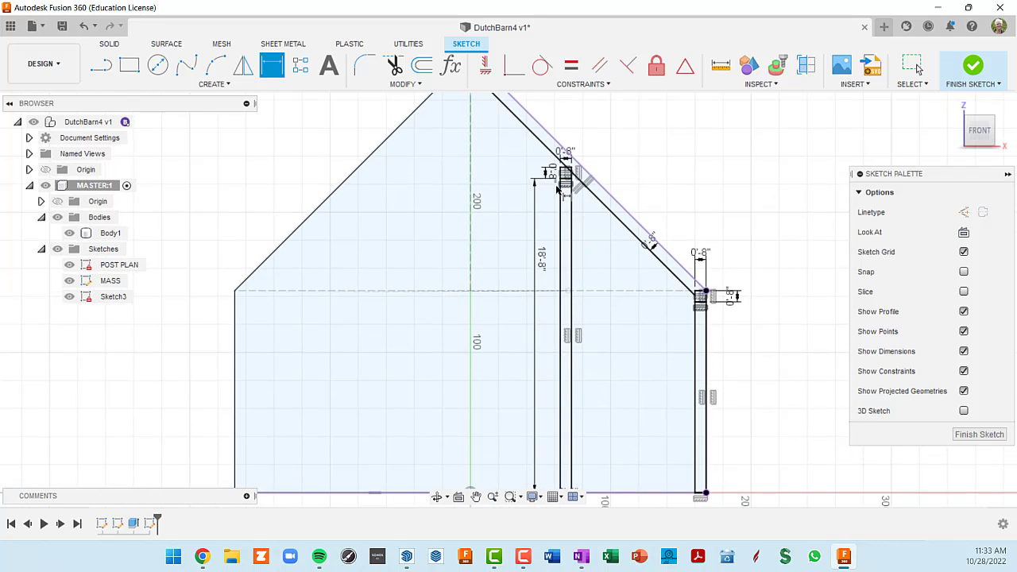
pyautogui.scroll(3, 557, 187)
pyautogui.scroll(2, 560, 156)
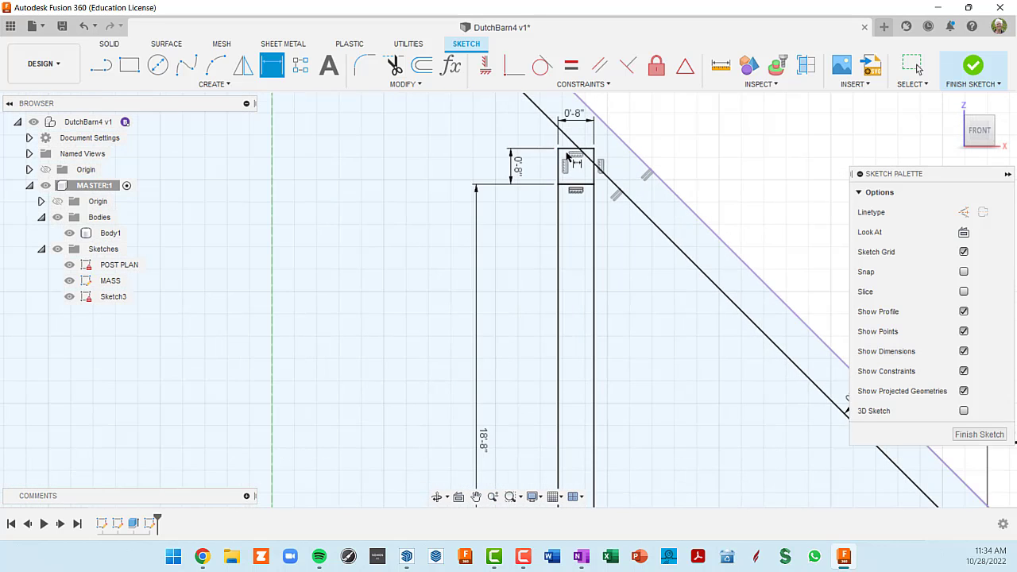
pyautogui.scroll(-4, 591, 176)
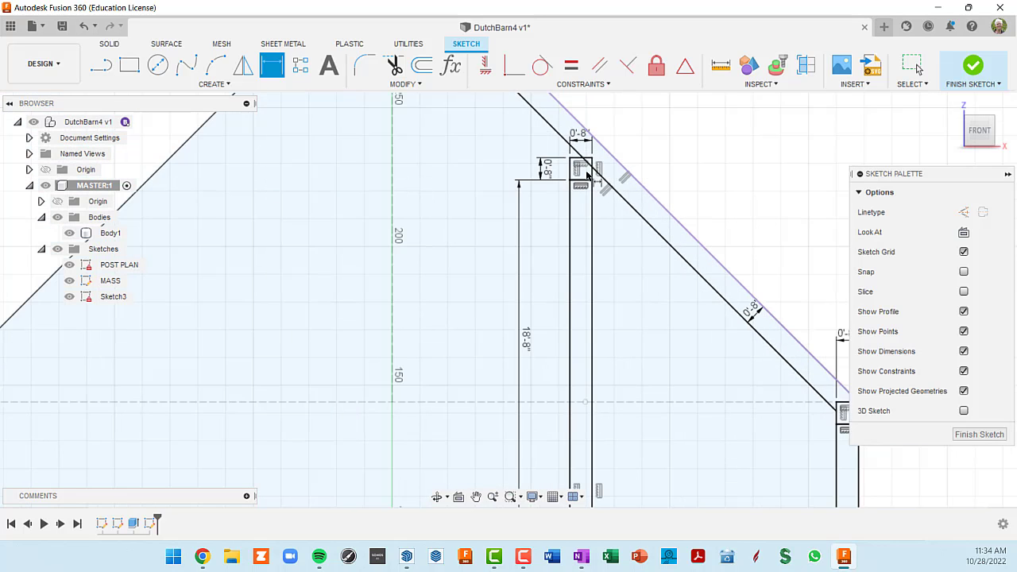
pyautogui.scroll(-3, 650, 288)
pyautogui.moveTo(675, 336); pyautogui.dragTo(624, 266, button='middle')
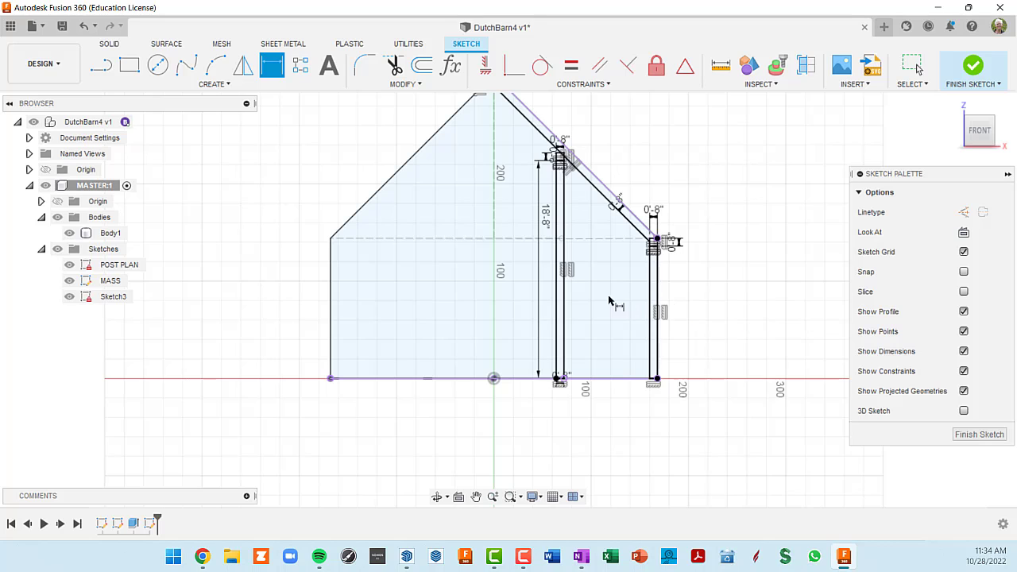
# Hide the constraint symbols in the gable sketch
pyautogui.scroll(1, 616, 299)
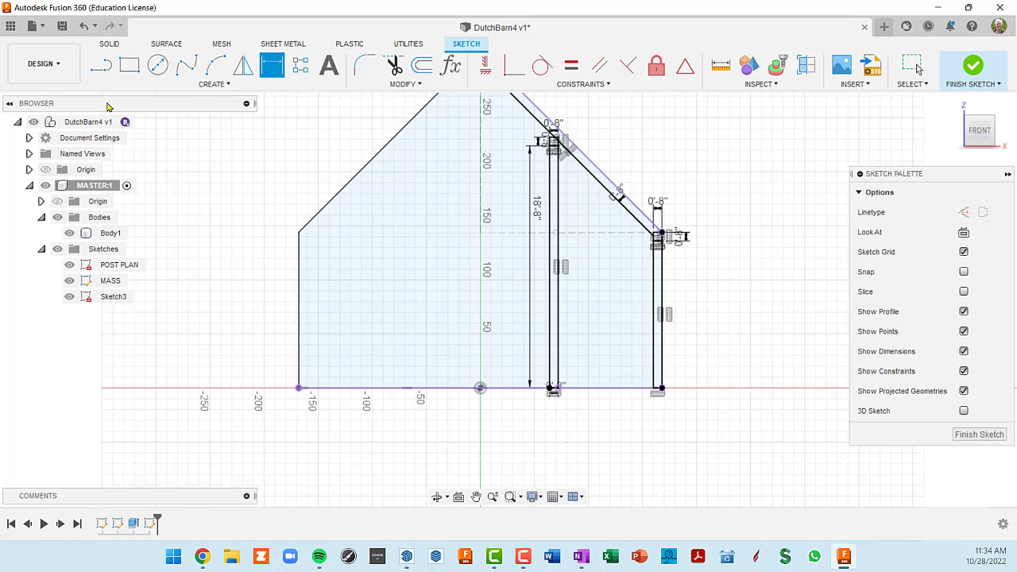
pyautogui.click(128, 65)
pyautogui.scroll(3, 560, 252)
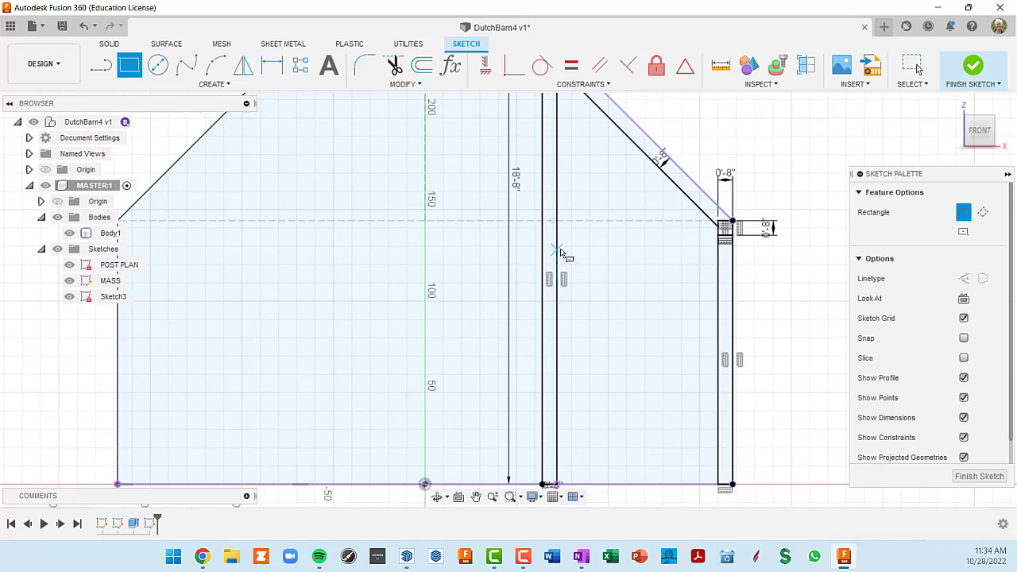
pyautogui.scroll(2, 568, 298)
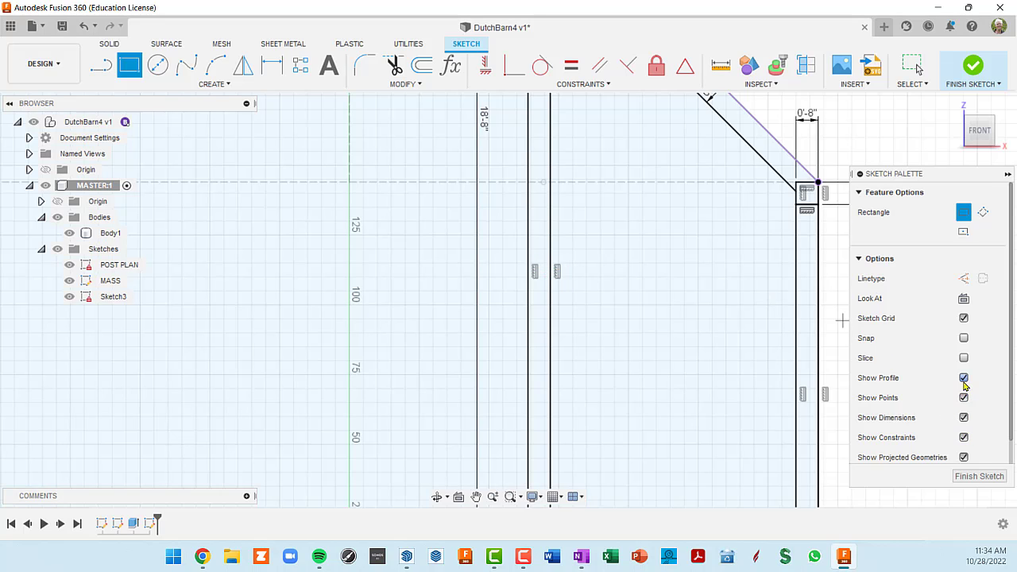
pyautogui.click(964, 438)
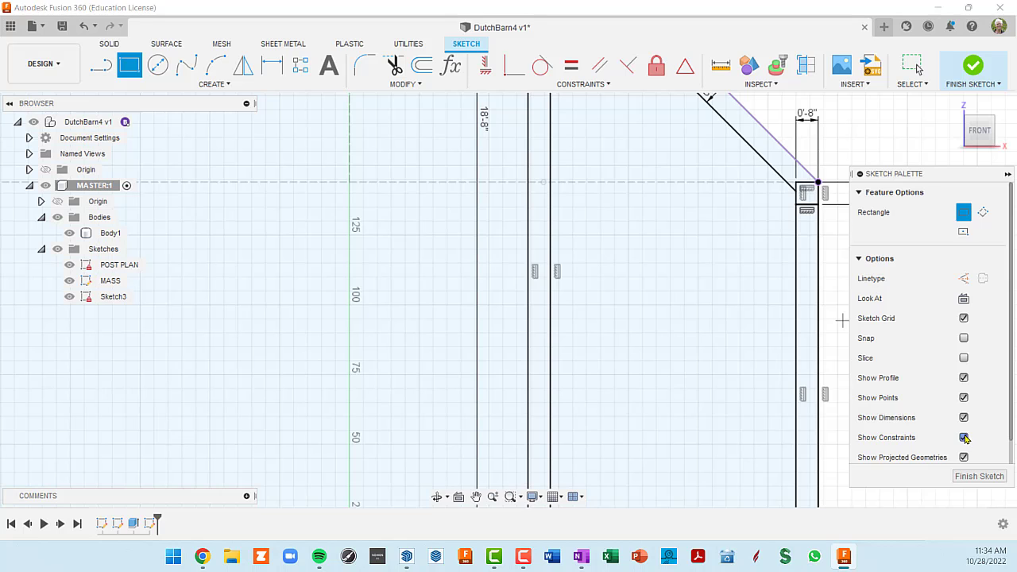
pyautogui.press('Escape')
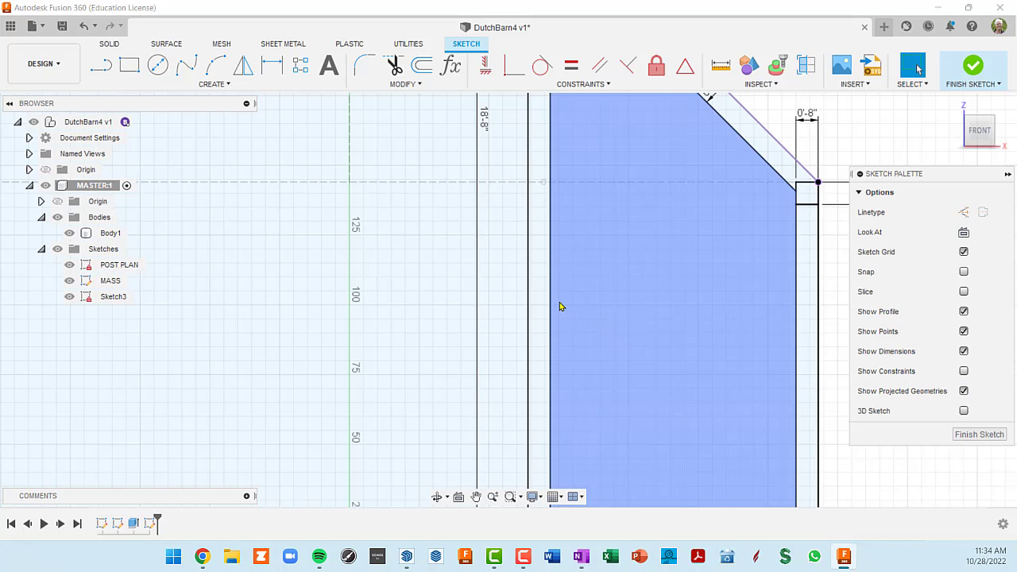
pyautogui.scroll(-3, 558, 305)
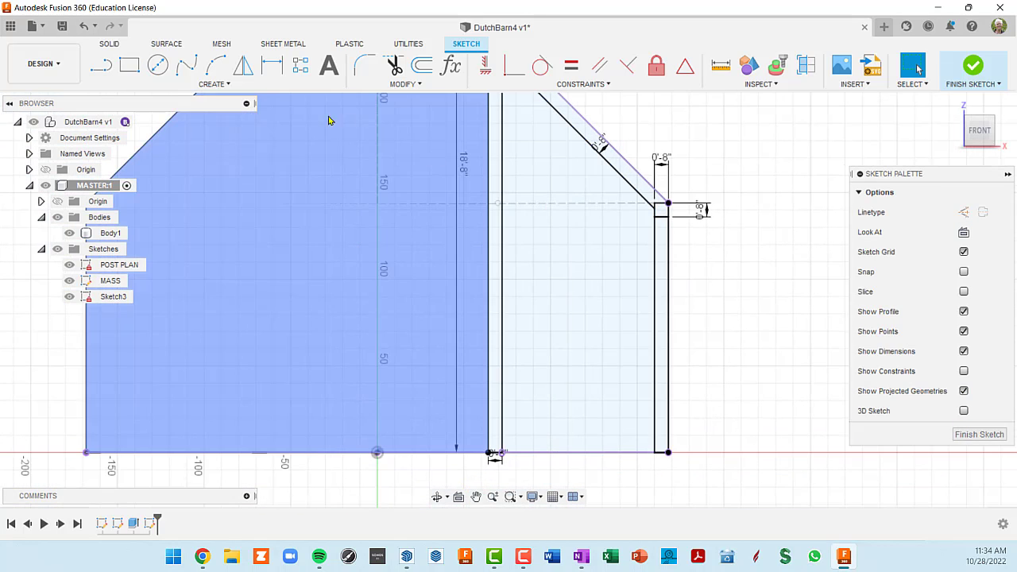
# Sketch an 8 in deep horizontal tie beam spanning between the inner post and the outer post, below the eave
pyautogui.click(130, 65)
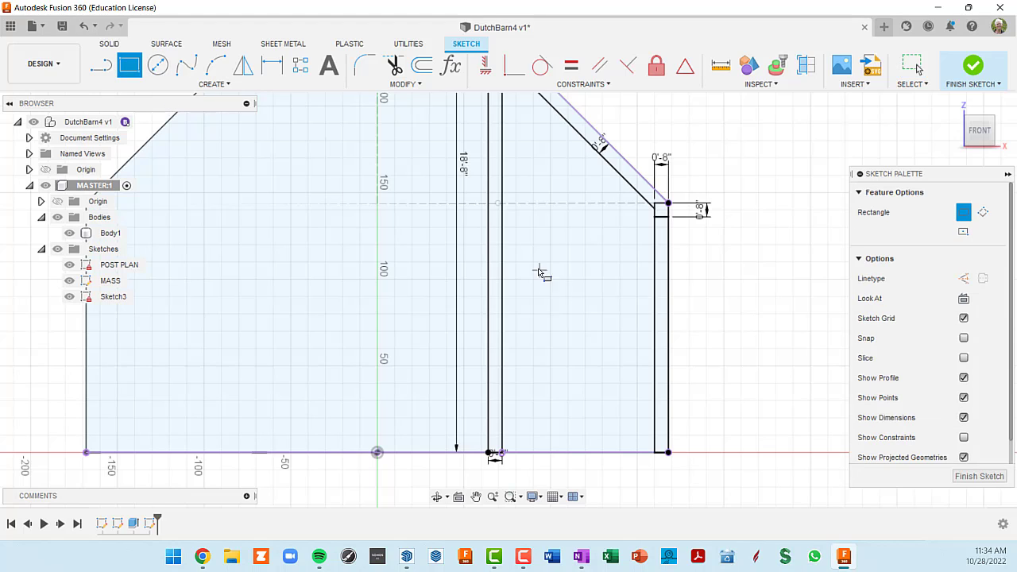
pyautogui.click(502, 238)
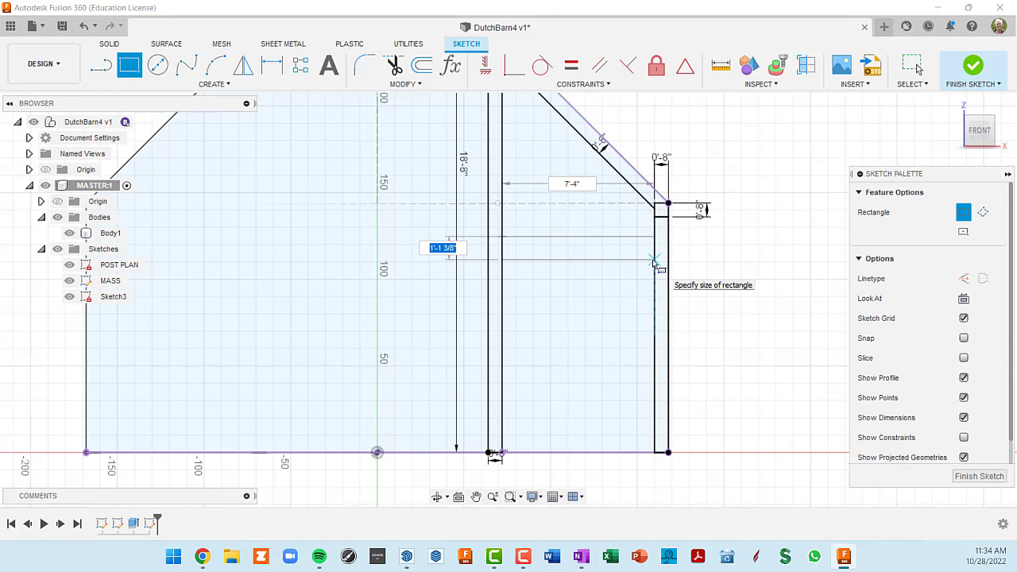
pyautogui.write('8')
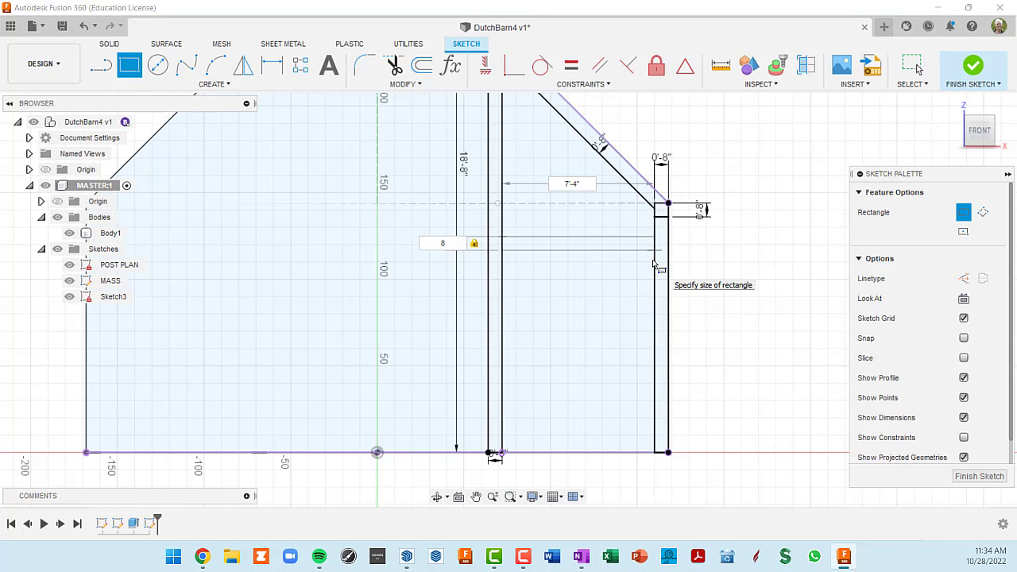
pyautogui.press('Return')
pyautogui.press('Escape')
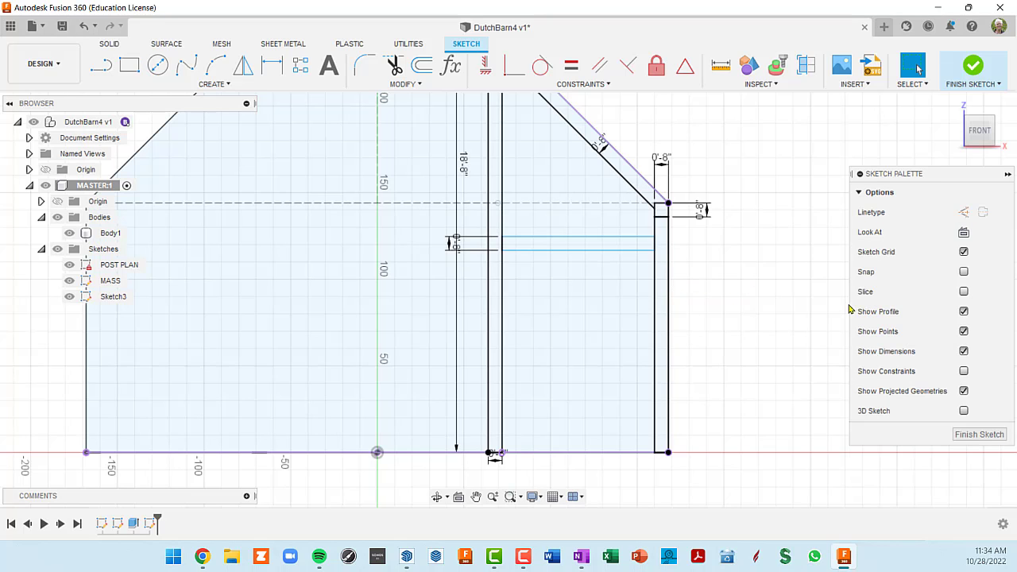
# Test the tie beam's freedom to move by shifting its upper edge between the posts
pyautogui.scroll(2, 608, 239)
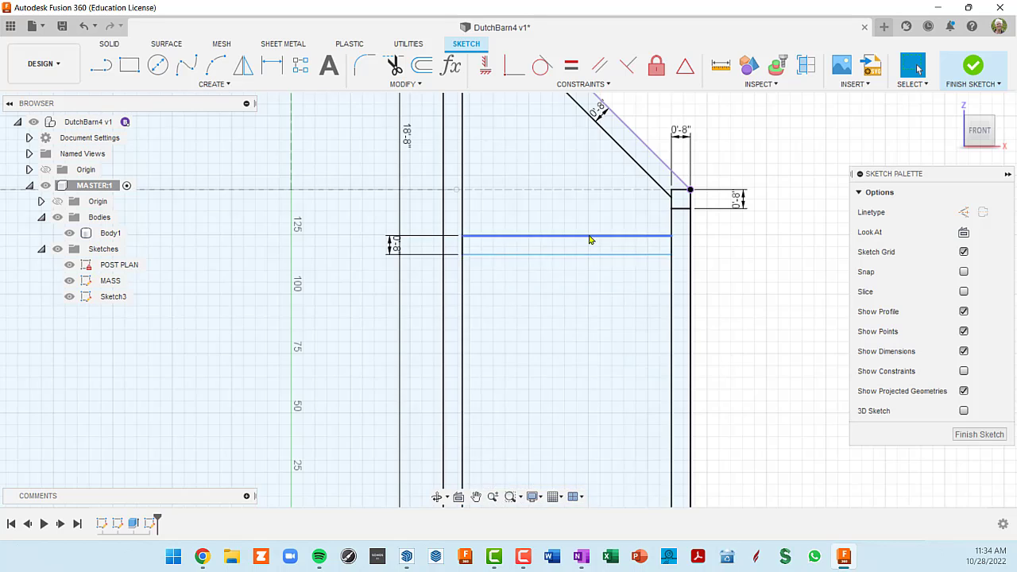
pyautogui.scroll(-2, 645, 270)
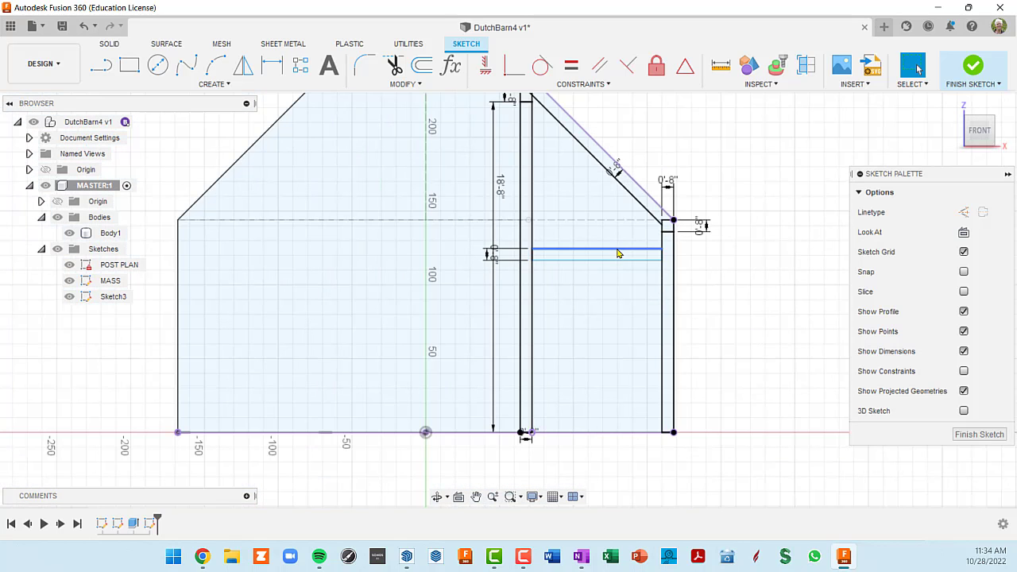
pyautogui.moveTo(619, 253)
pyautogui.mouseDown()
pyautogui.moveTo(624, 357)
pyautogui.moveTo(621, 252)
pyautogui.moveTo(615, 338)
pyautogui.moveTo(610, 266)
pyautogui.moveTo(597, 251)
pyautogui.mouseUp()
pyautogui.scroll(-4, 774, 286)
pyautogui.moveTo(773, 286); pyautogui.dragTo(655, 263, button='middle')
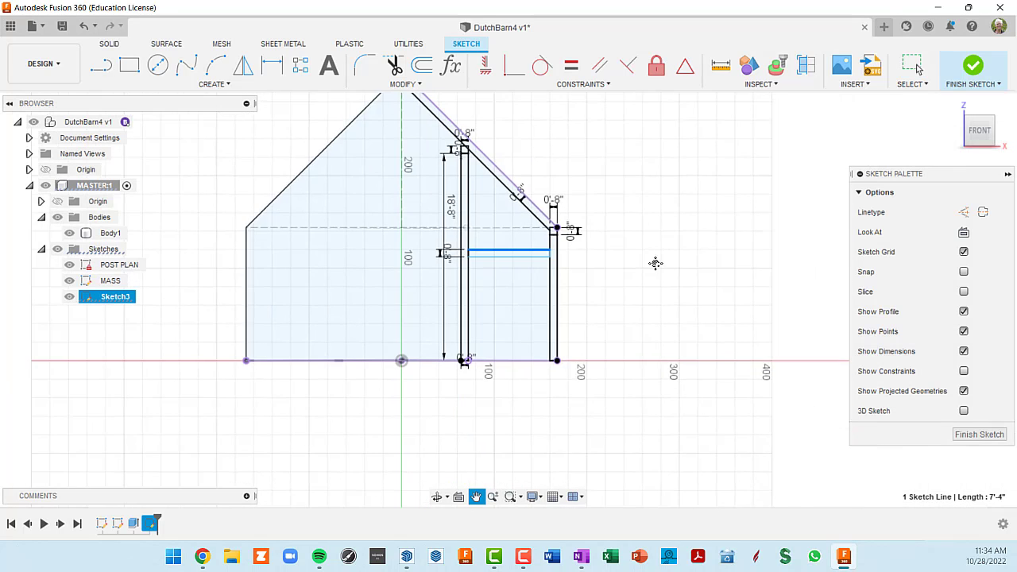
pyautogui.scroll(-1, 669, 251)
pyautogui.press('Escape')
# Sketch a loose test rectangle outside the gable, move it as a whole, and undo it
pyautogui.press('r')
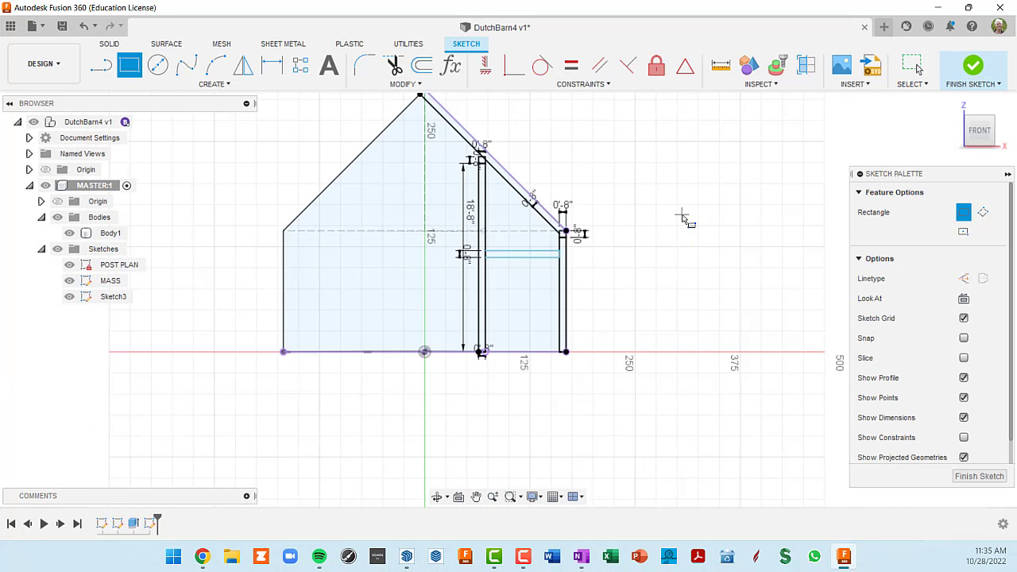
pyautogui.click(682, 214)
pyautogui.click(735, 255)
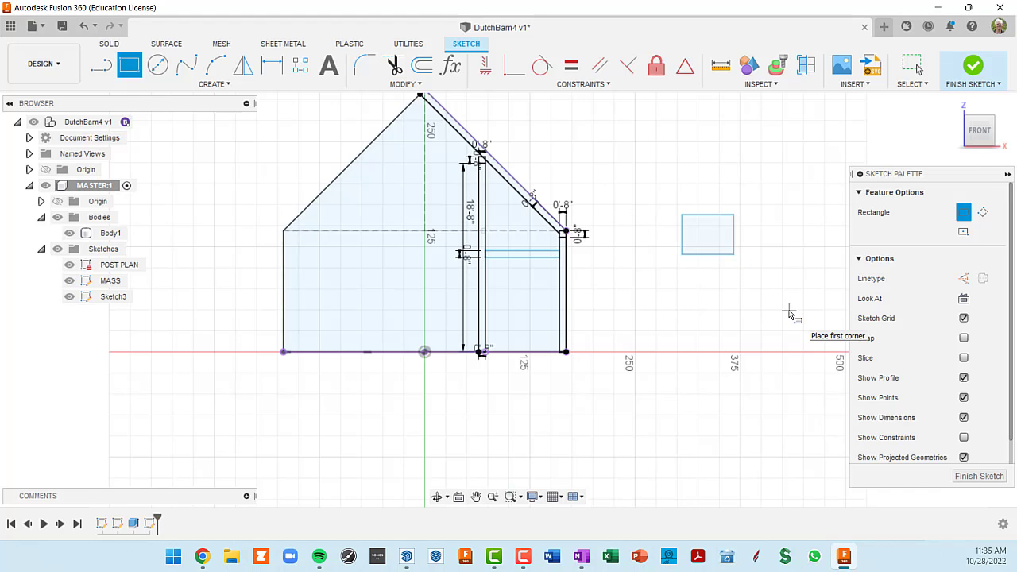
pyautogui.press('Escape')
pyautogui.doubleClick(714, 256)
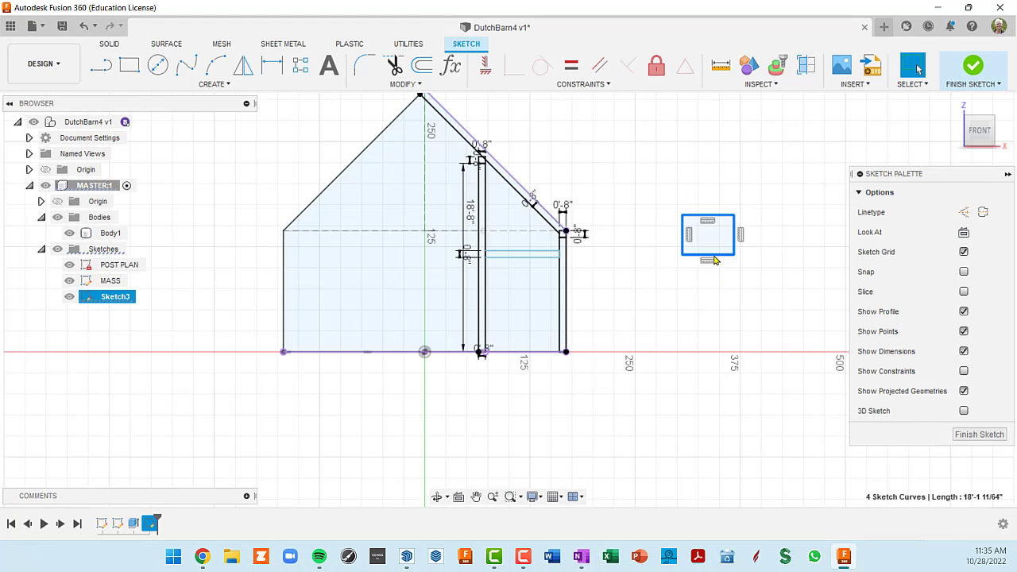
pyautogui.moveTo(725, 216)
pyautogui.mouseDown()
pyautogui.moveTo(749, 148)
pyautogui.moveTo(751, 256)
pyautogui.moveTo(713, 154)
pyautogui.moveTo(728, 208)
pyautogui.mouseUp()
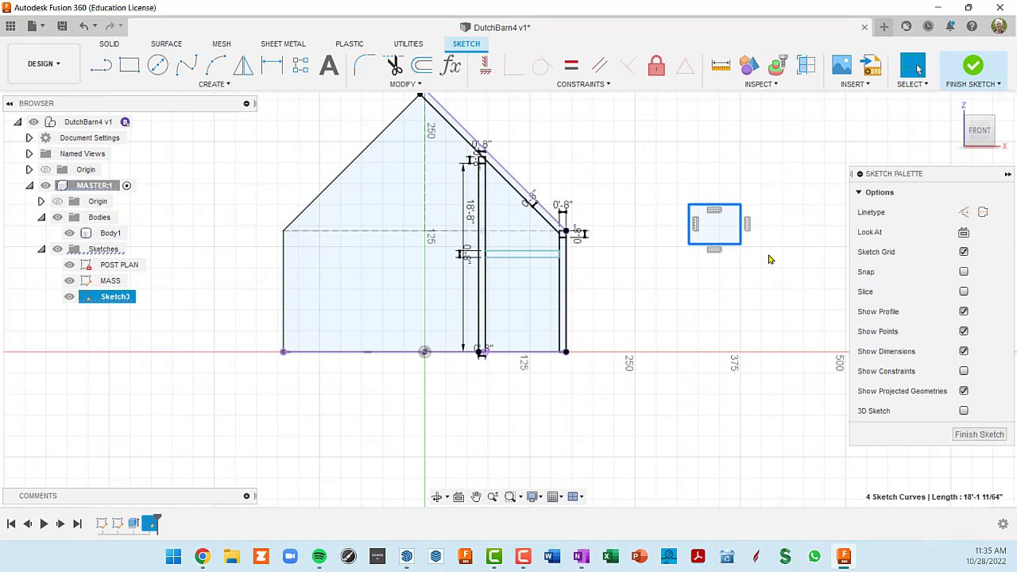
pyautogui.hotkey('ctrl', 'z')
pyautogui.hotkey('ctrl', 'z')
# Slide the tie beam down and back up between the posts to check that it still moves vertically
pyautogui.scroll(3, 364, 291)
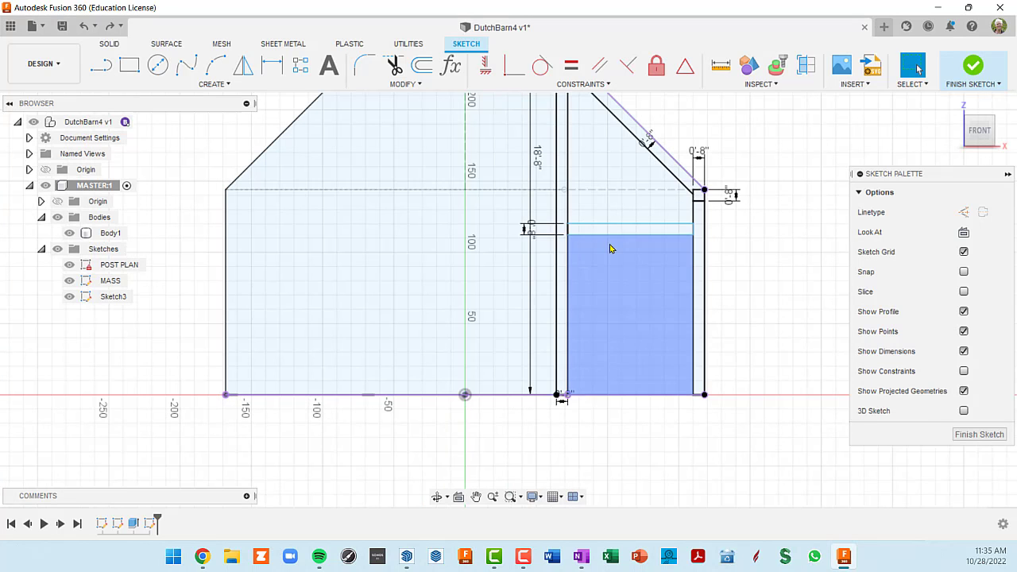
pyautogui.moveTo(628, 228)
pyautogui.mouseDown()
pyautogui.moveTo(620, 290)
pyautogui.moveTo(595, 255)
pyautogui.mouseUp()
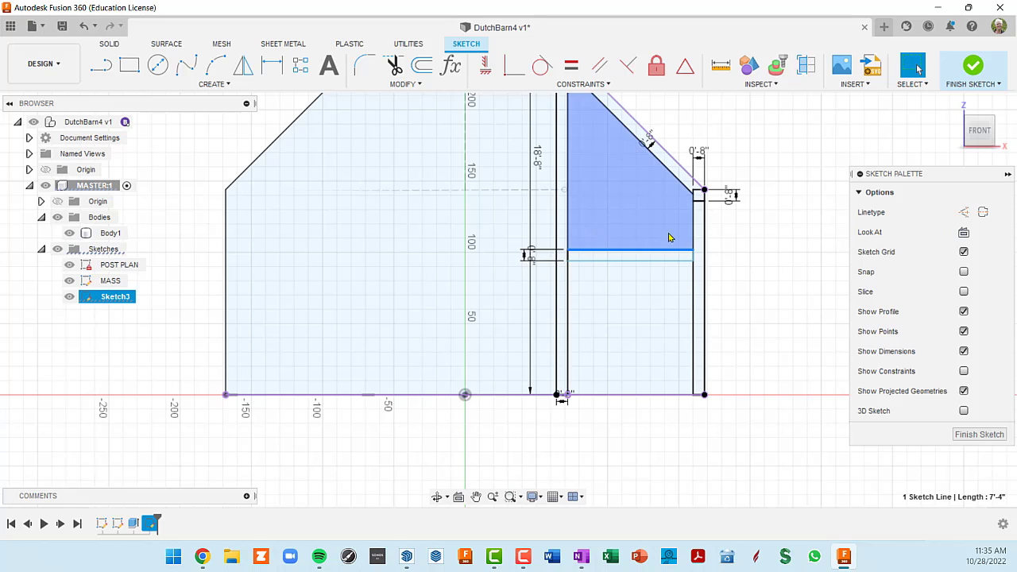
pyautogui.moveTo(653, 253)
pyautogui.mouseDown()
pyautogui.moveTo(647, 229)
pyautogui.moveTo(640, 315)
pyautogui.moveTo(638, 227)
pyautogui.mouseUp()
pyautogui.click(642, 288)
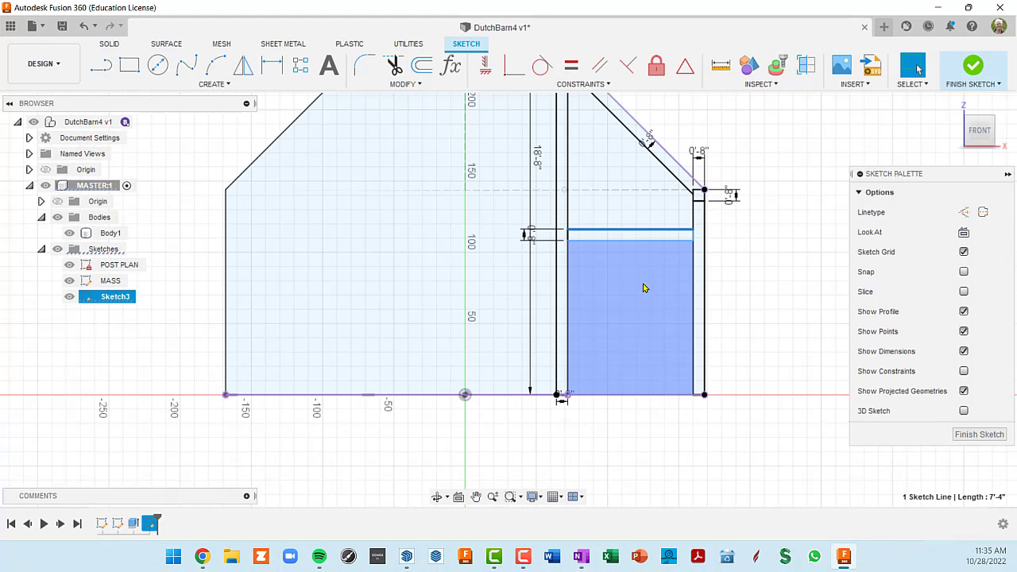
# Dimension the height from the base line to the tie beam's upper edge as 10'-8"
pyautogui.press('r')
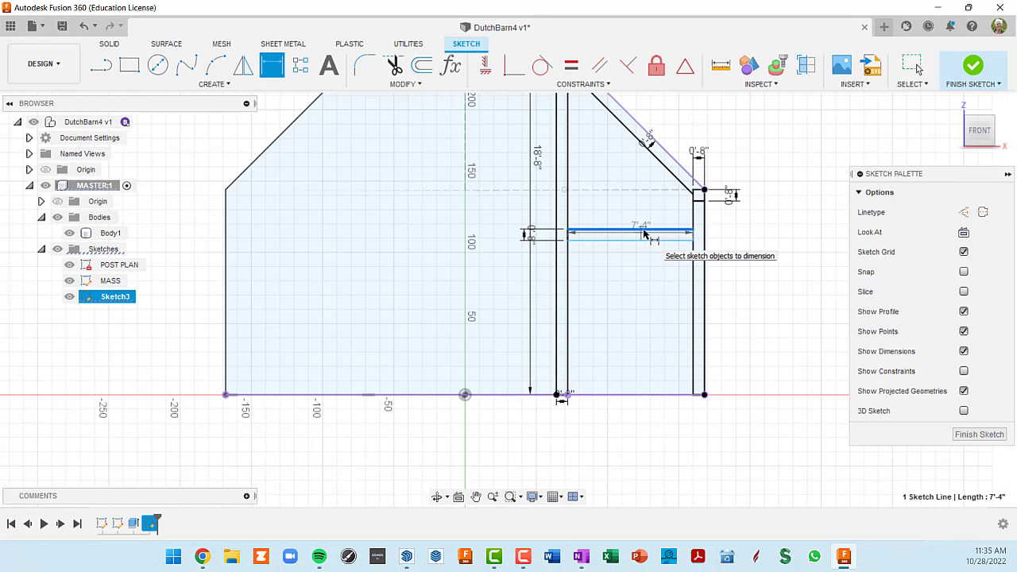
pyautogui.click(649, 395)
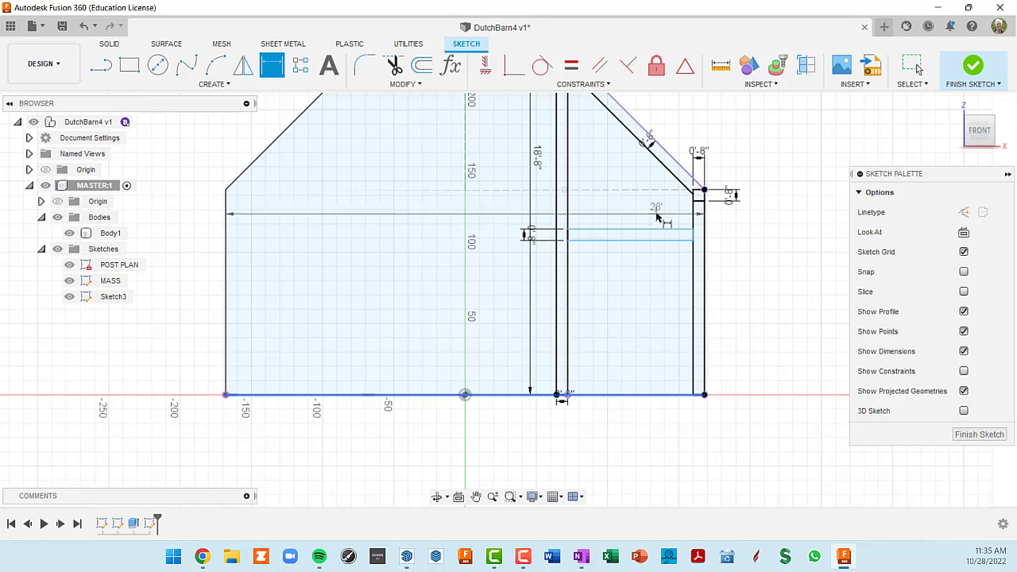
pyautogui.click(654, 229)
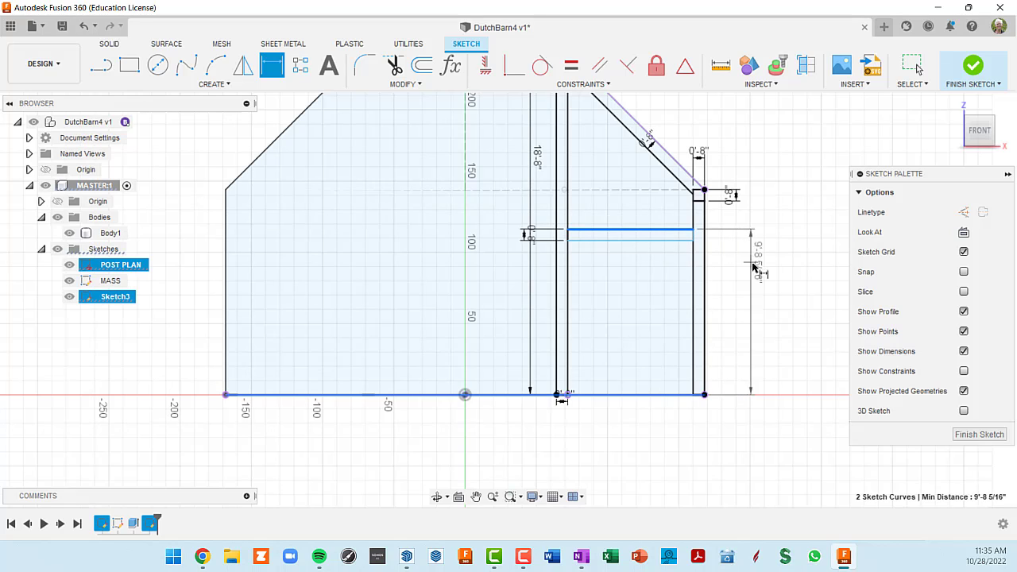
pyautogui.click(758, 273)
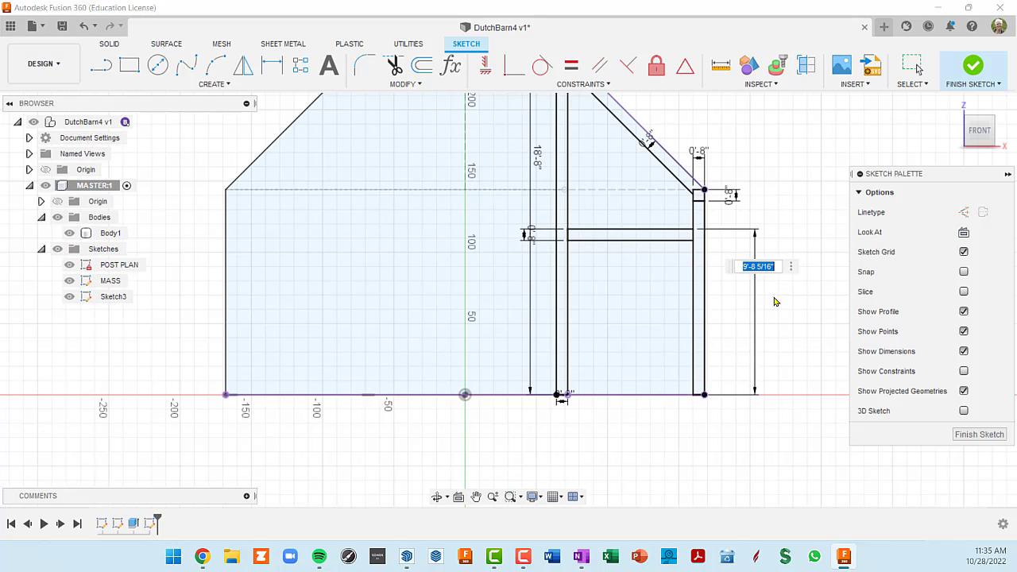
pyautogui.write("10'8")
pyautogui.press('Return')
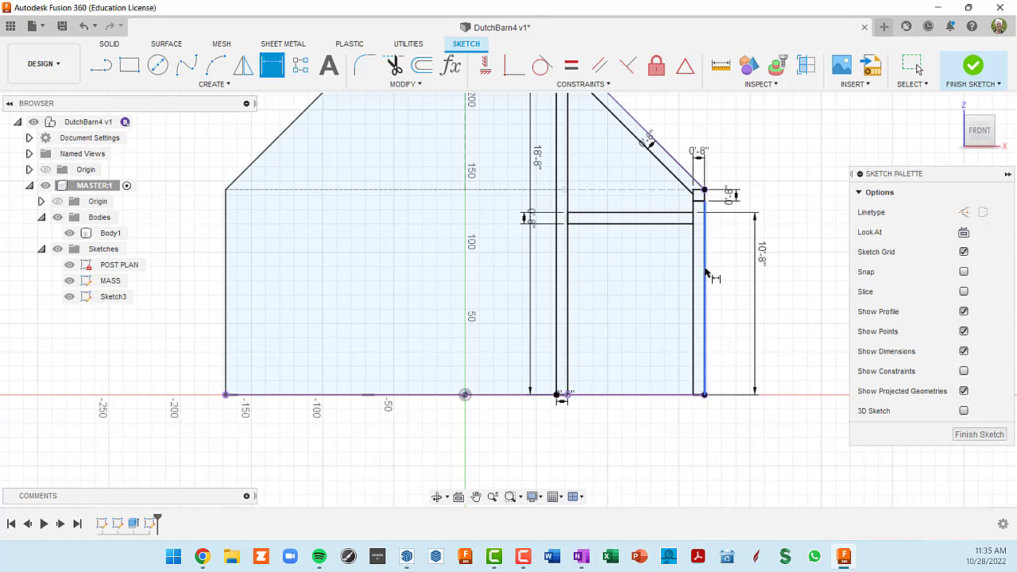
# Examine the tie beam's end lines where they meet the outer and inner posts
pyautogui.scroll(2, 675, 270)
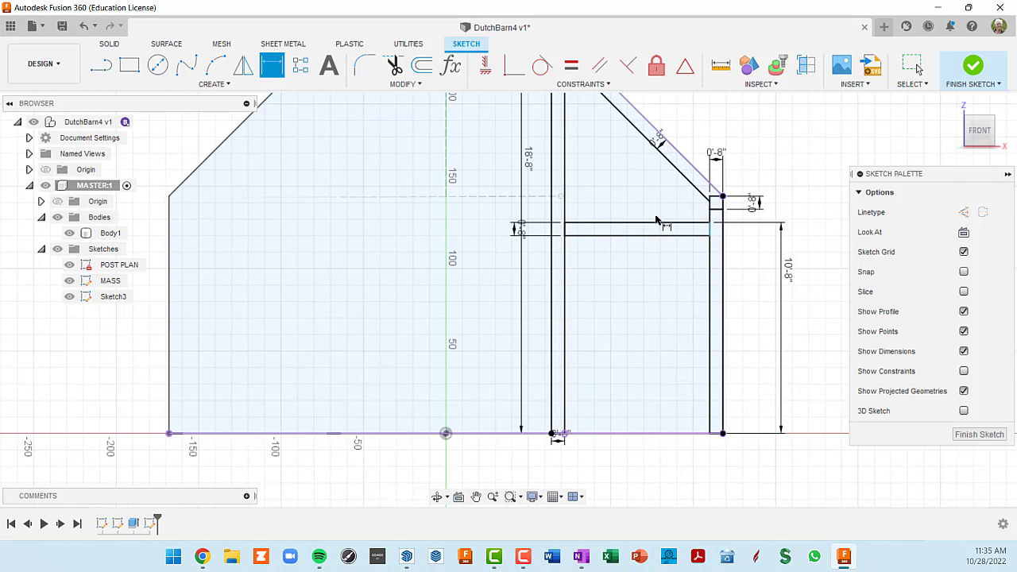
pyautogui.moveTo(650, 218); pyautogui.dragTo(607, 240, button='middle')
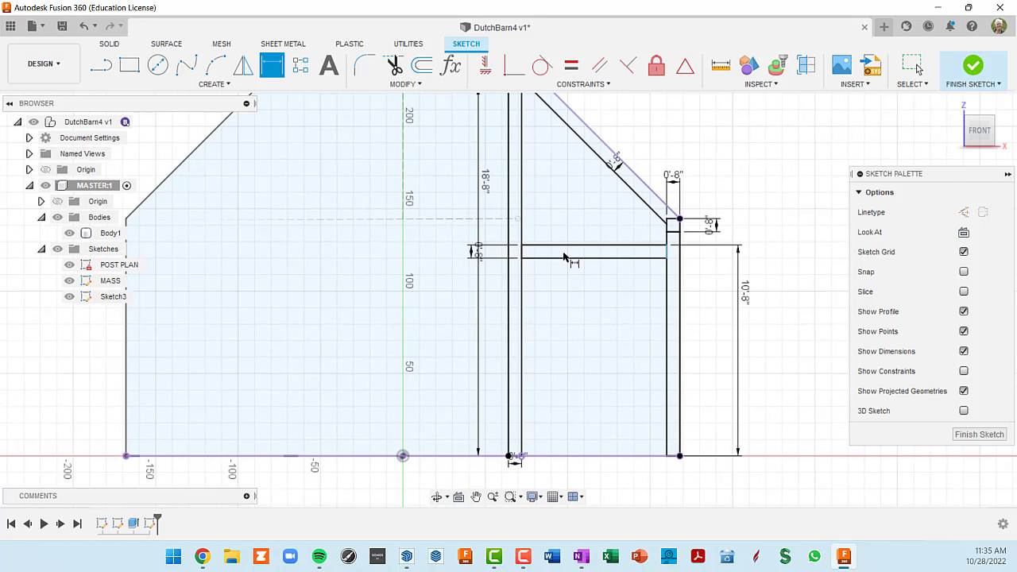
pyautogui.scroll(2, 680, 266)
pyautogui.scroll(2, 676, 263)
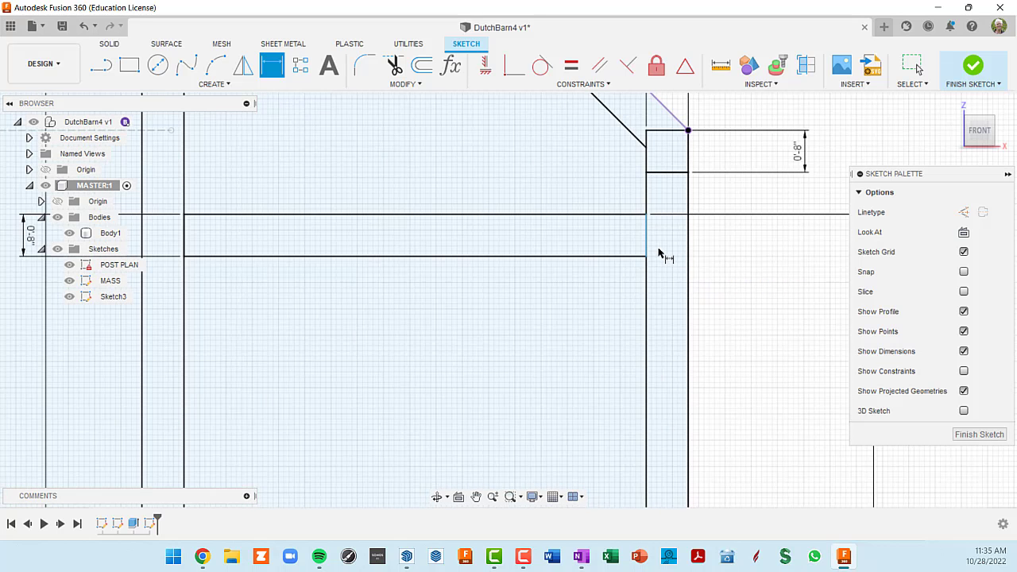
pyautogui.scroll(-2, 635, 236)
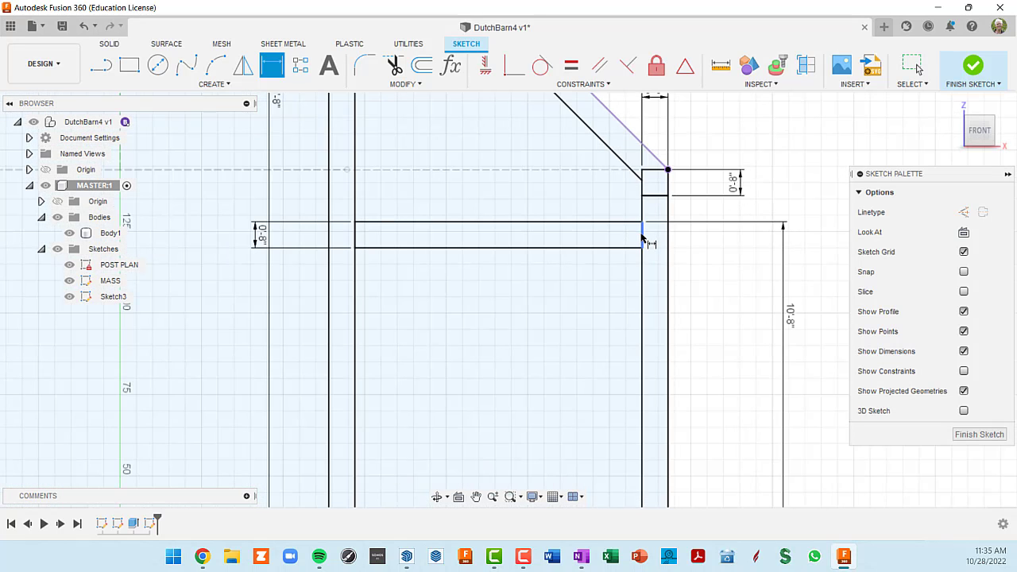
pyautogui.scroll(-2, 622, 234)
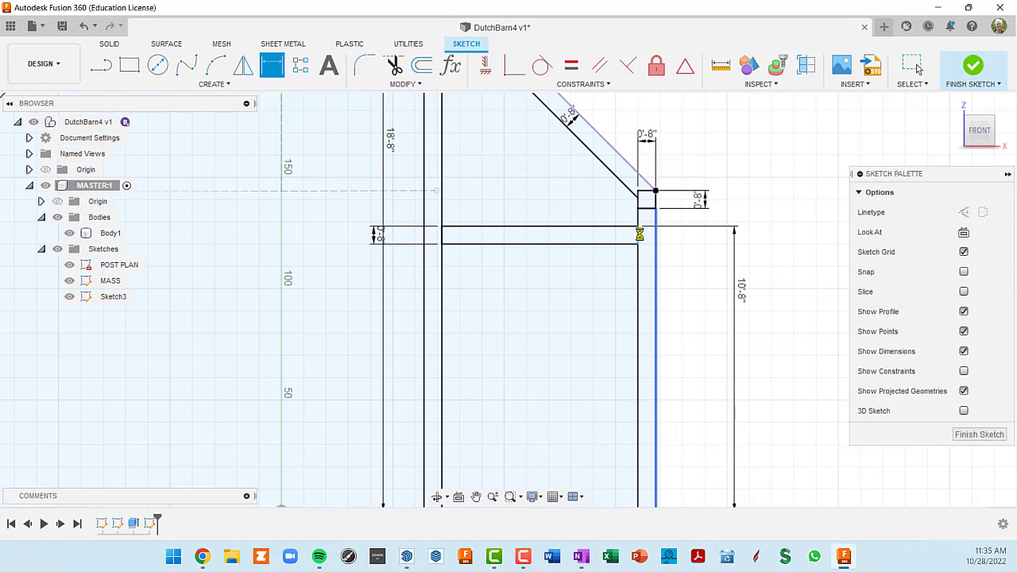
pyautogui.scroll(2, 638, 235)
pyautogui.scroll(-2, 632, 235)
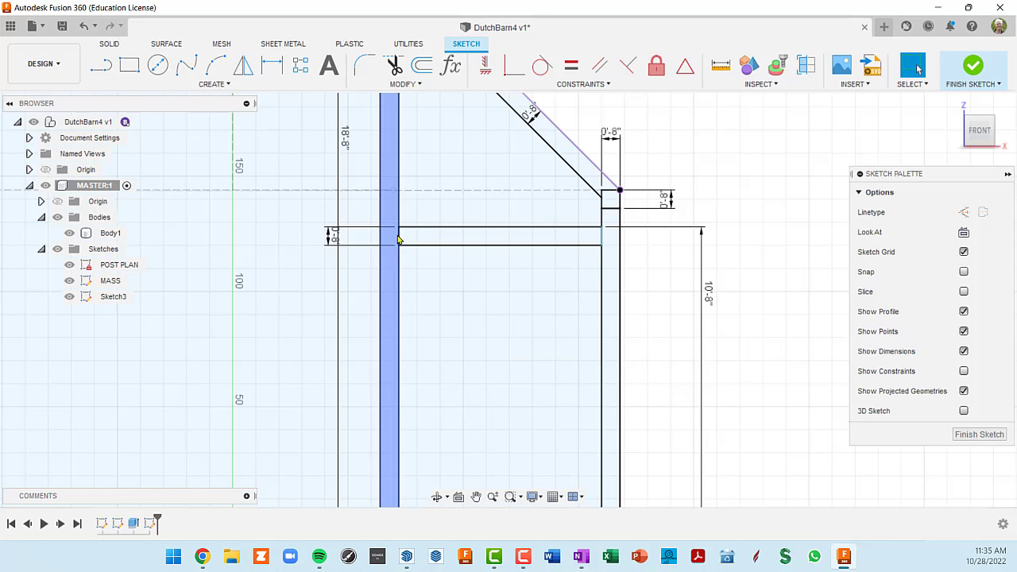
# Try to dimension the tie beam's length between the inner and outer posts
pyautogui.press('d')
pyautogui.click(399, 238)
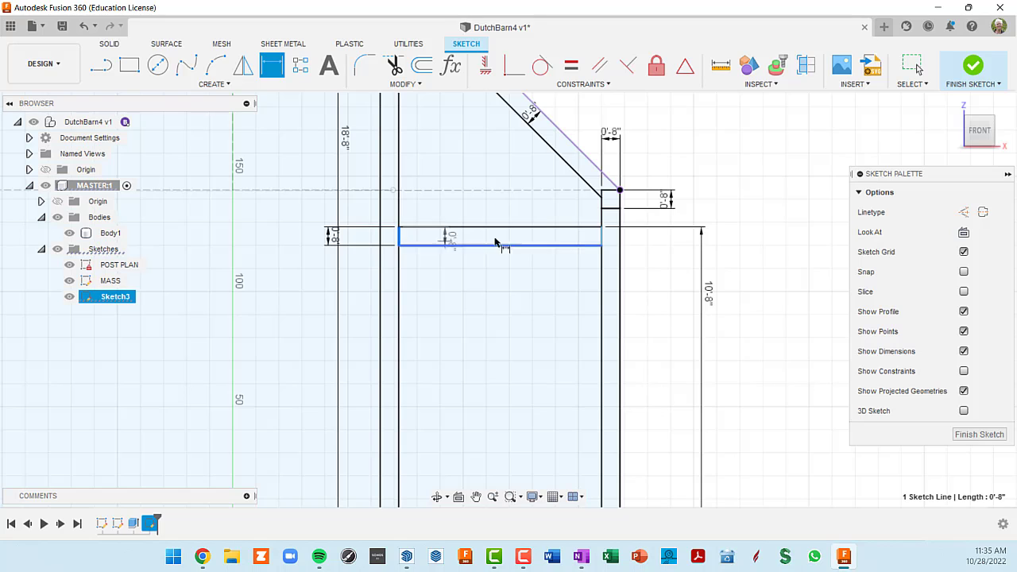
pyautogui.click(601, 234)
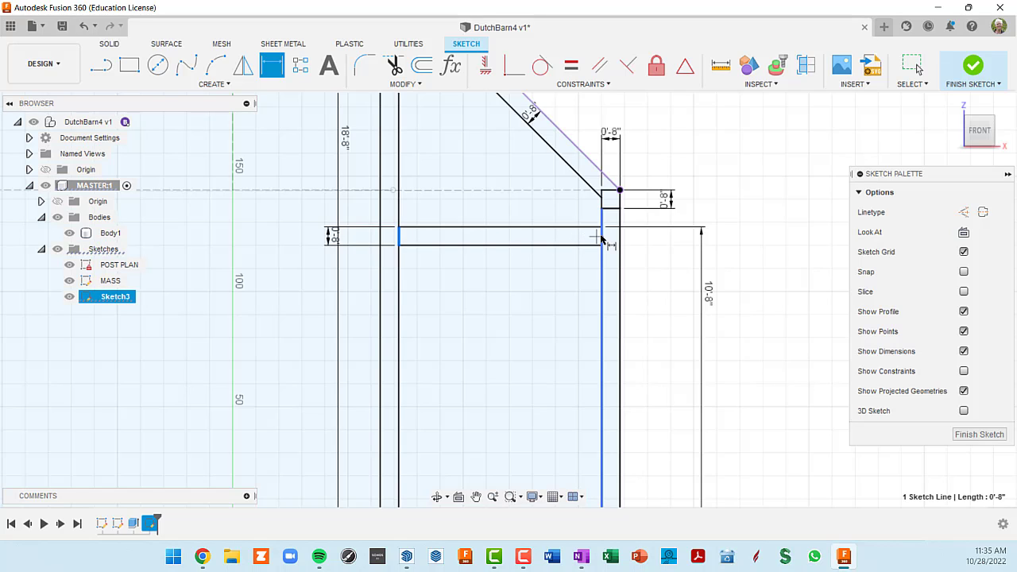
pyautogui.click(529, 289)
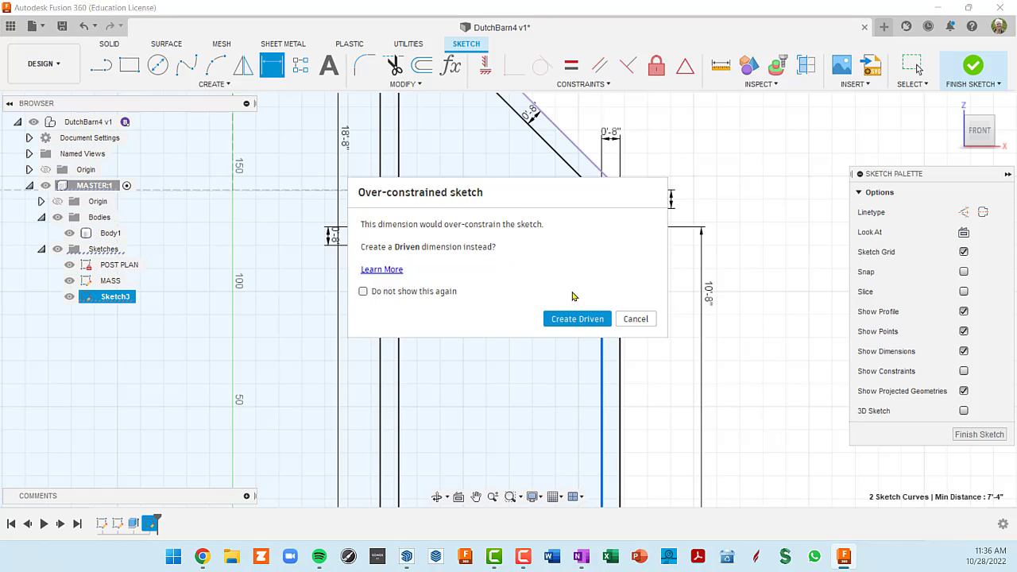
pyautogui.click(636, 320)
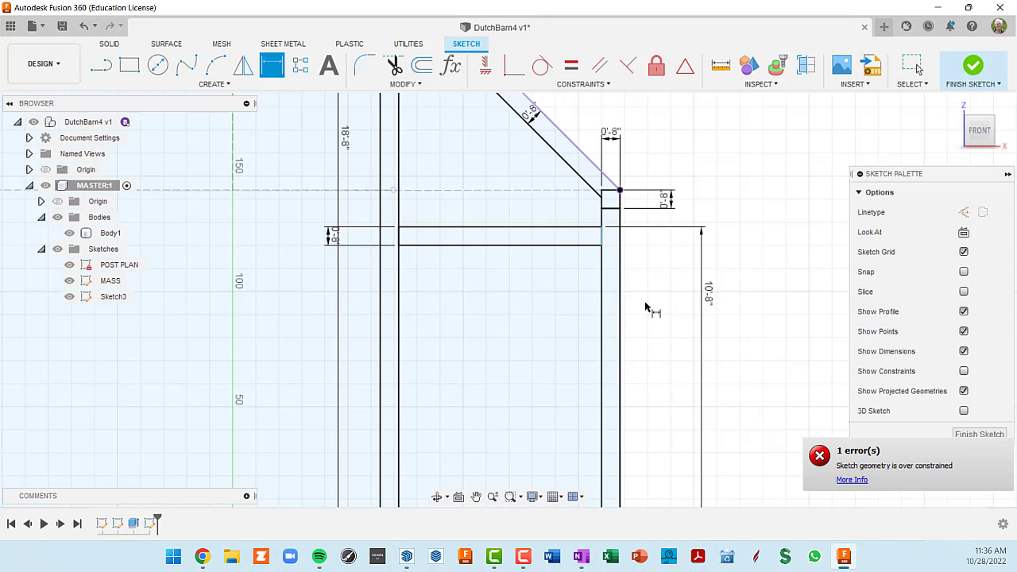
# Examine the tie beam's end at the outer post and how the beam, posts and rafter fit in the gable
pyautogui.scroll(-2, 644, 310)
pyautogui.scroll(1, 612, 253)
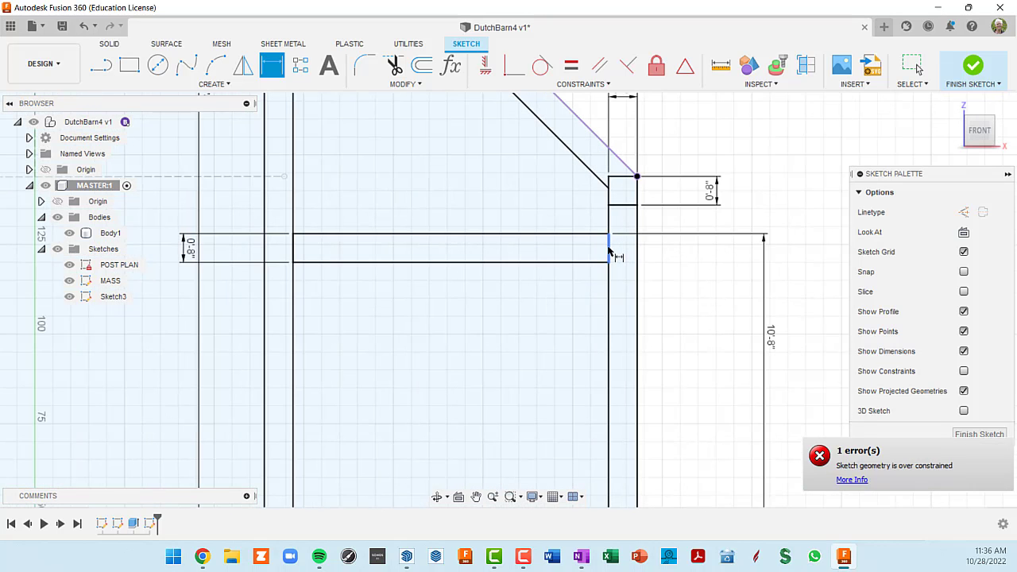
pyautogui.scroll(1, 620, 262)
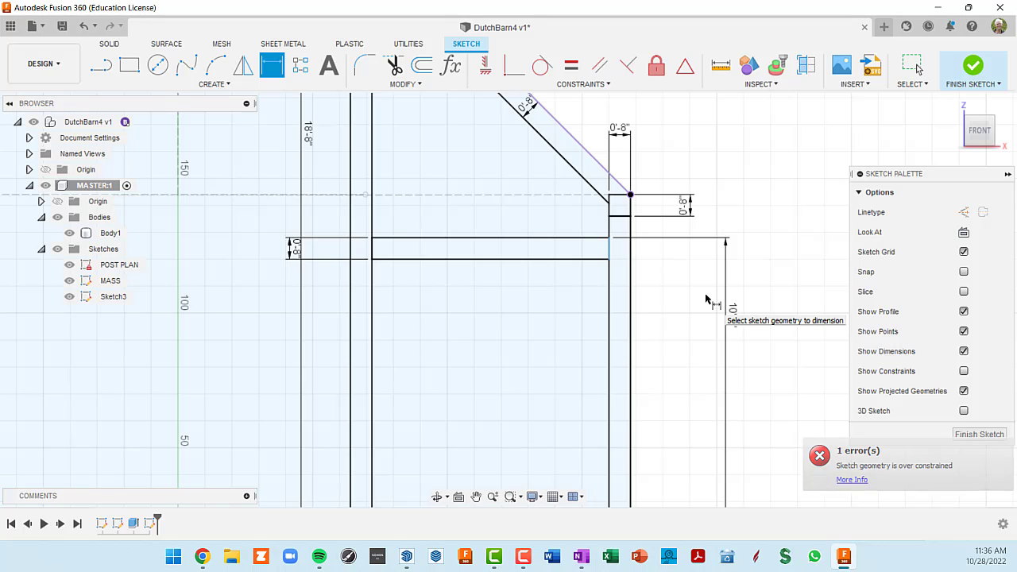
pyautogui.scroll(-1, 715, 310)
pyautogui.scroll(-1, 572, 285)
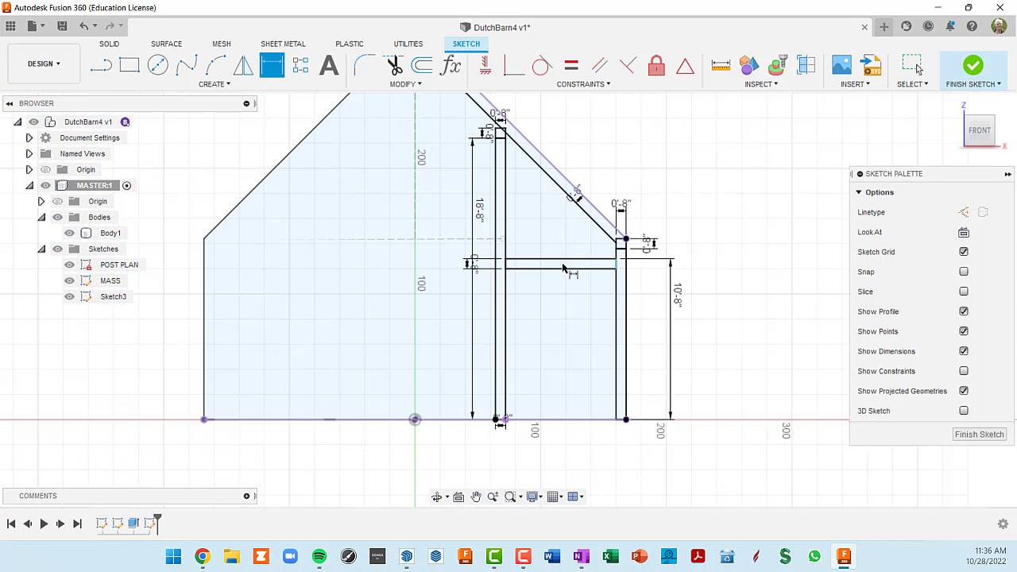
pyautogui.scroll(-3, 564, 275)
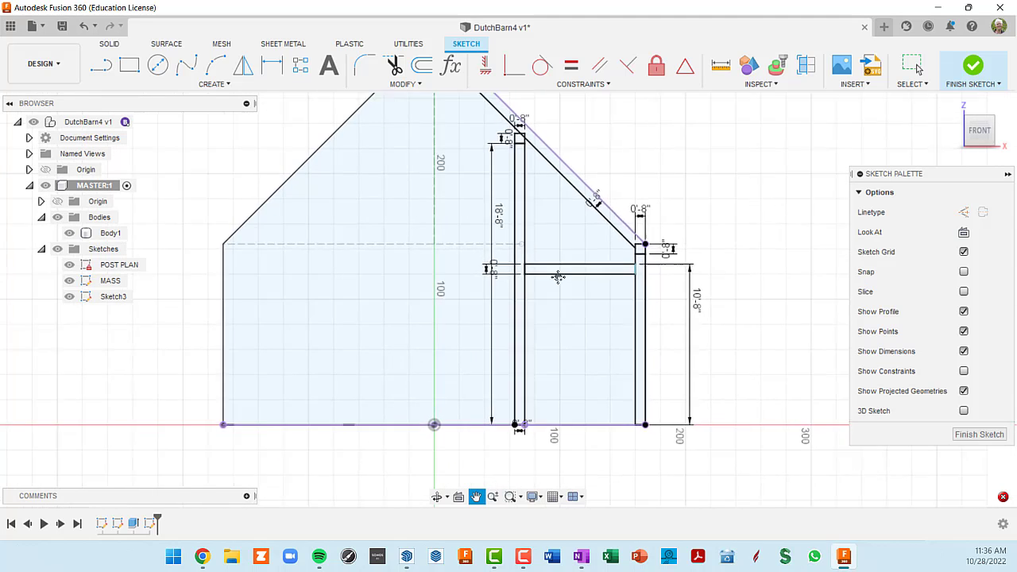
pyautogui.scroll(3, 581, 241)
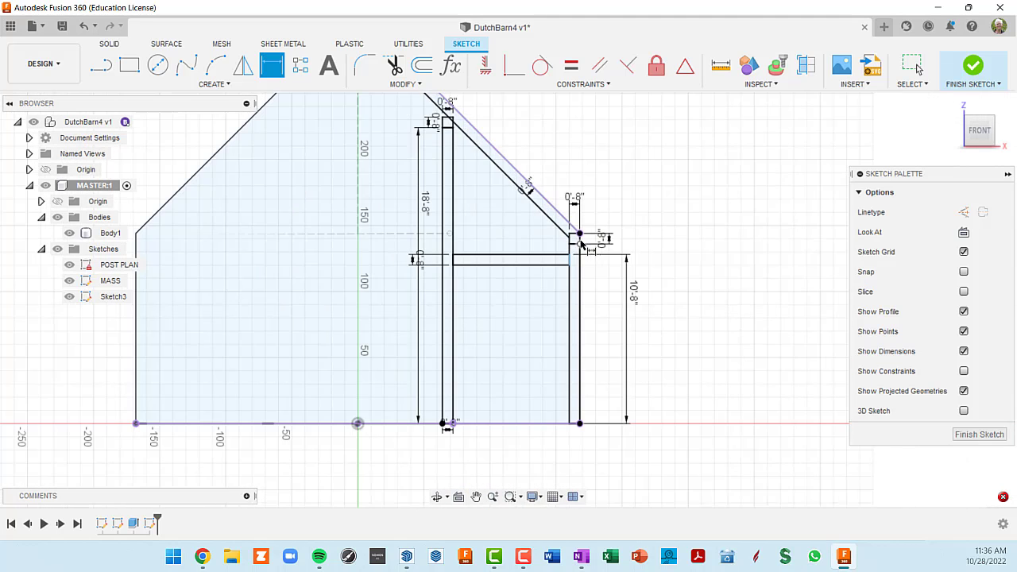
pyautogui.scroll(-3, 480, 189)
pyautogui.scroll(2, 486, 199)
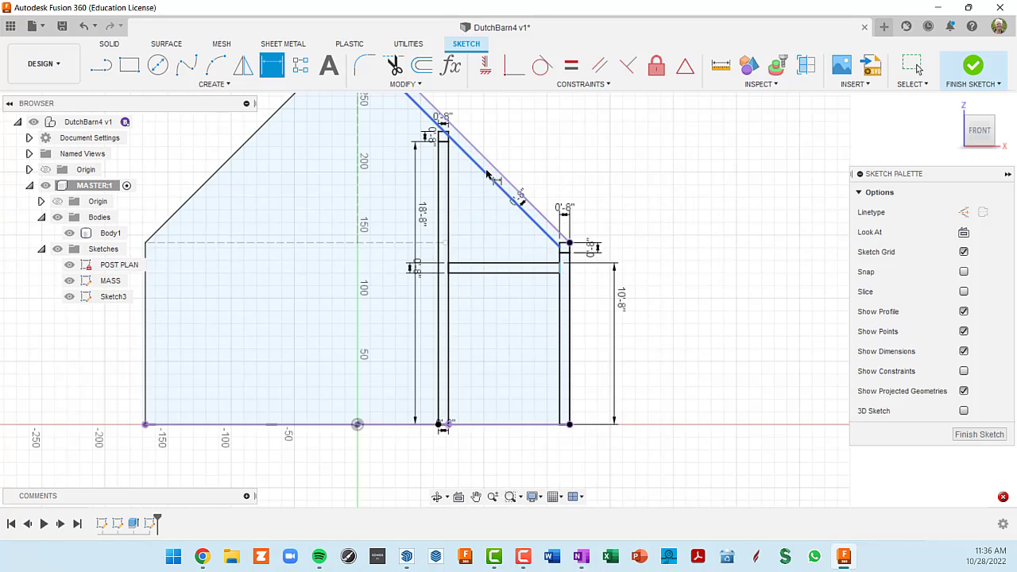
# Hide the dimensions in the gable sketch and face it from the front
pyautogui.moveTo(497, 229)
pyautogui.keyDown('shift'); pyautogui.mouseDown(button='middle')
pyautogui.moveTo(474, 241)
pyautogui.moveTo(472, 305)
pyautogui.mouseUp(button='middle'); pyautogui.keyUp('shift')
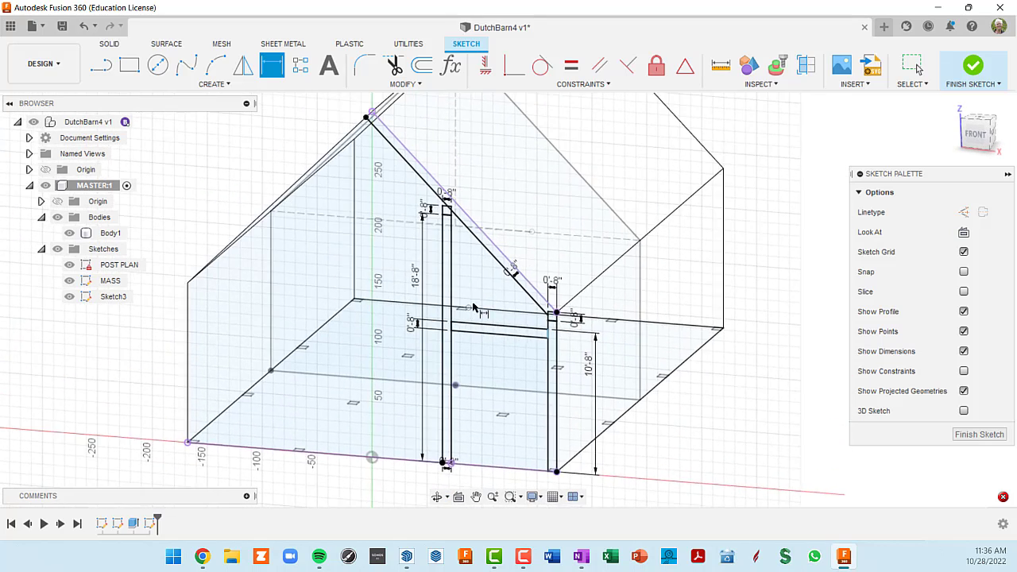
pyautogui.scroll(-3, 476, 306)
pyautogui.moveTo(555, 313)
pyautogui.keyDown('shift'); pyautogui.mouseDown(button='middle')
pyautogui.moveTo(571, 298)
pyautogui.moveTo(556, 317)
pyautogui.mouseUp(button='middle'); pyautogui.keyUp('shift')
pyautogui.press('d')
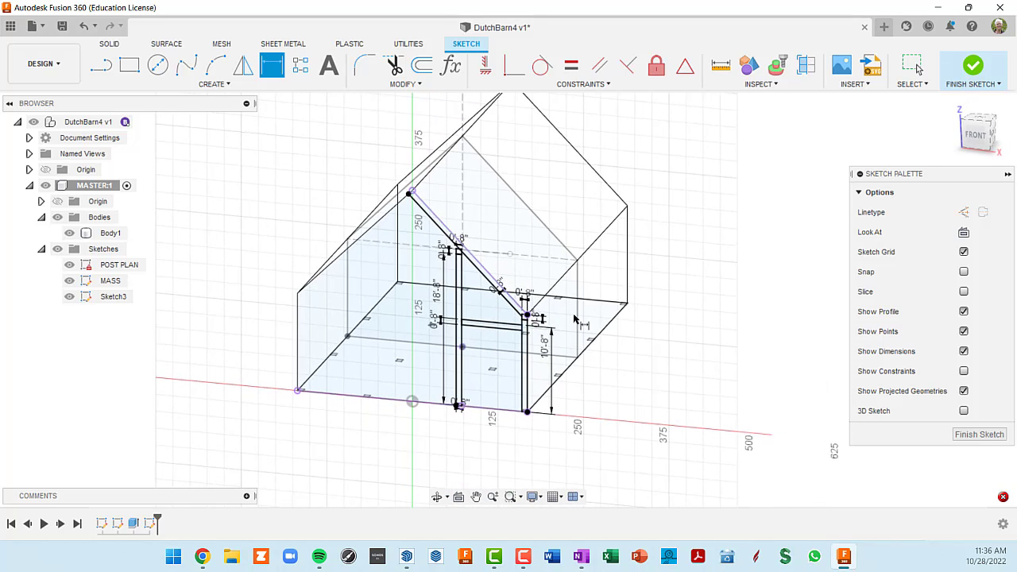
pyautogui.click(964, 351)
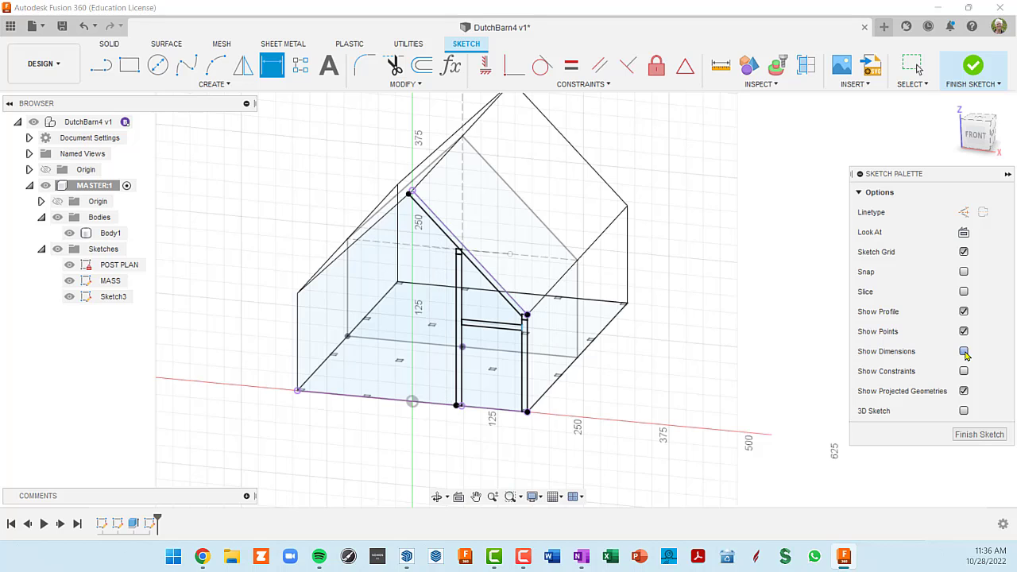
pyautogui.click(976, 133)
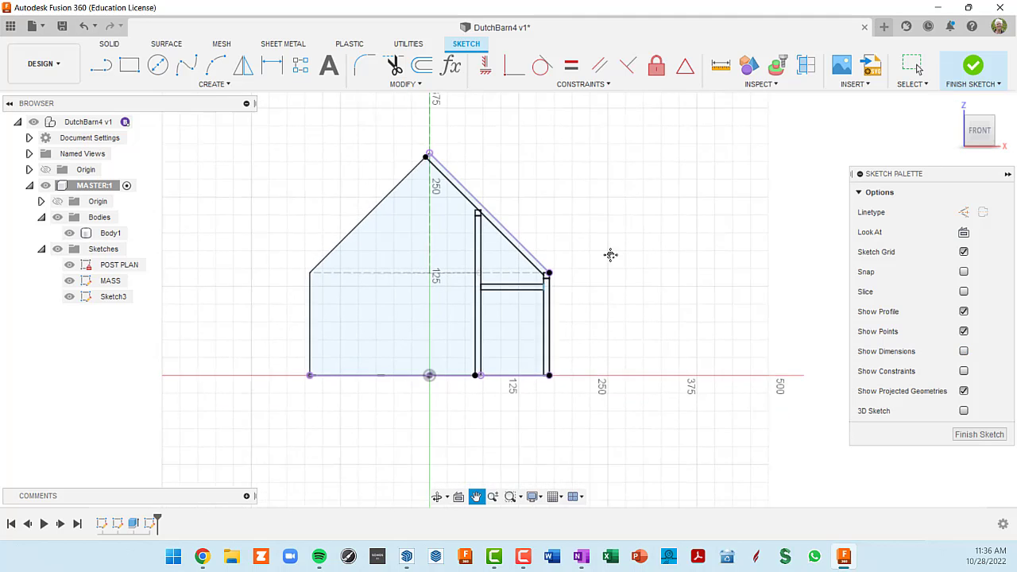
# Start the sketch Mirror command with the outlines of the inner post, outer post and tie beam as objects
pyautogui.click(244, 66)
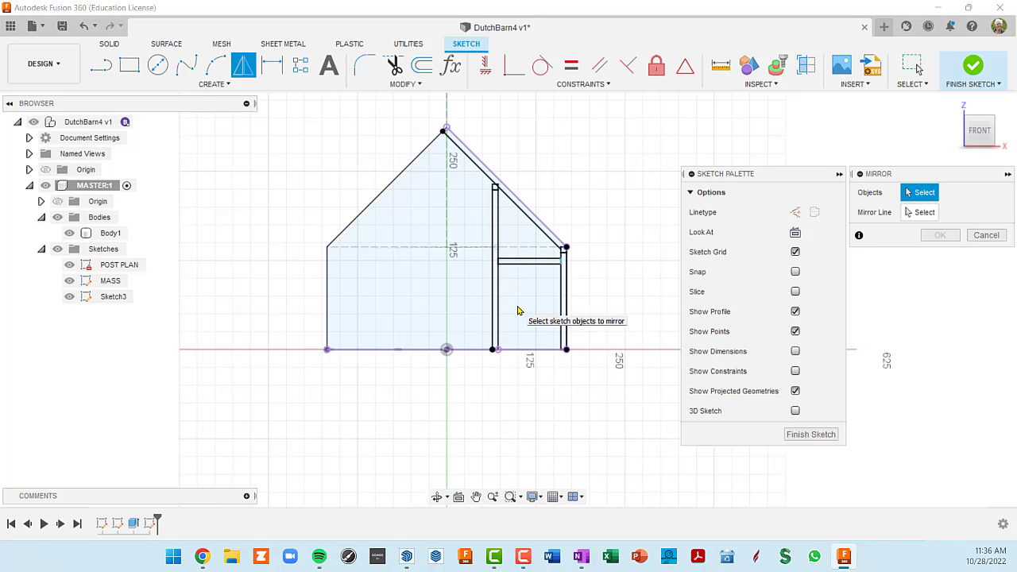
pyautogui.scroll(3, 500, 294)
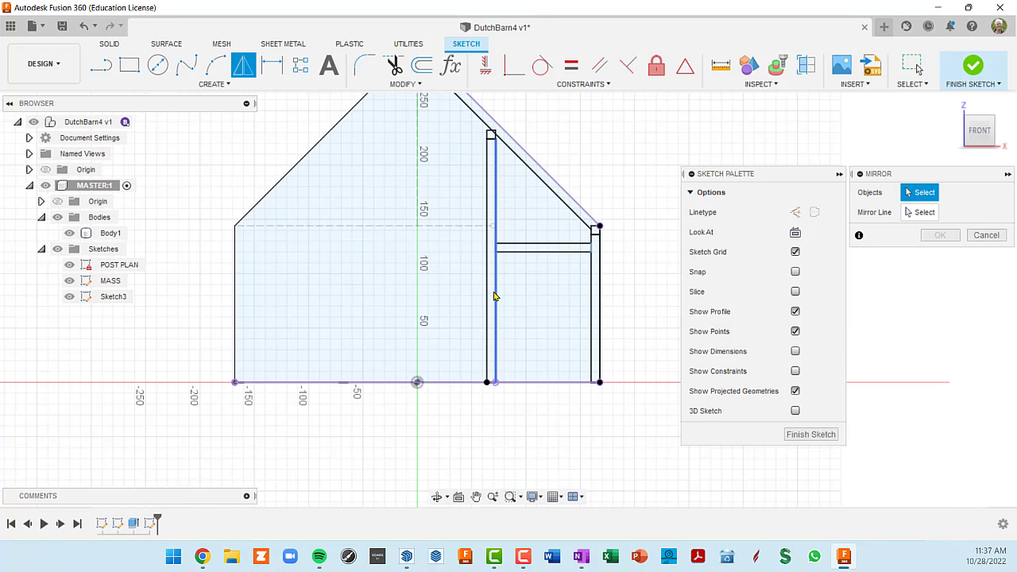
pyautogui.doubleClick(493, 297)
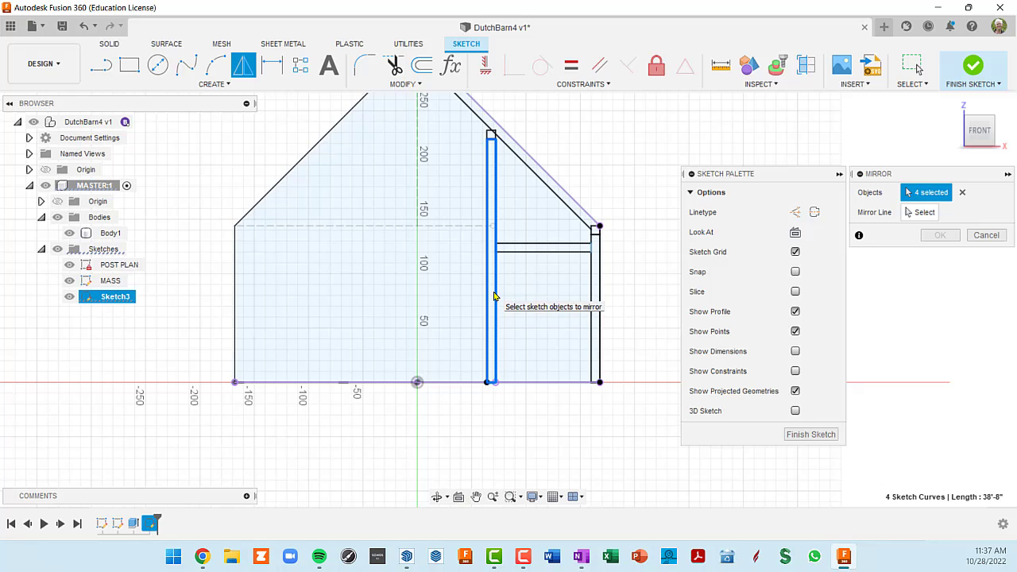
pyautogui.doubleClick(601, 295)
pyautogui.doubleClick(563, 251)
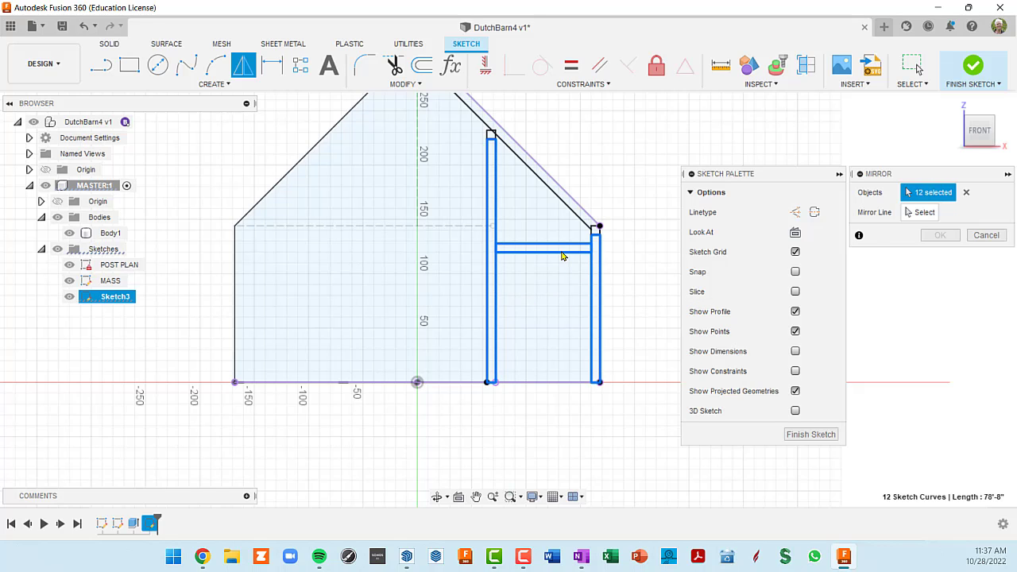
# Add the square beam profiles atop both posts and the rafter's two sloping lines to the objects to mirror
pyautogui.scroll(4, 575, 242)
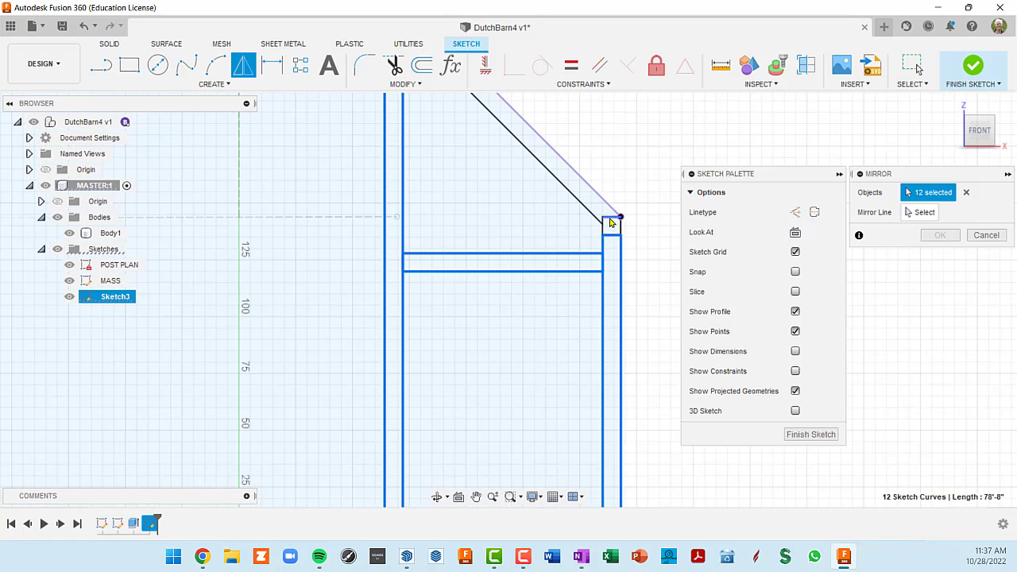
pyautogui.click(609, 219)
pyautogui.scroll(-4, 530, 239)
pyautogui.scroll(7, 485, 190)
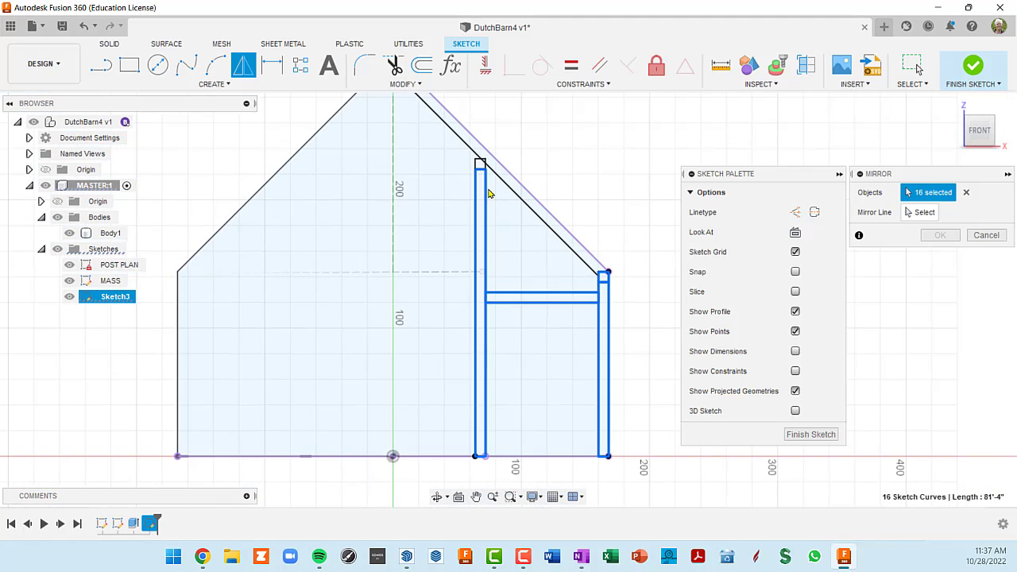
pyautogui.click(469, 143)
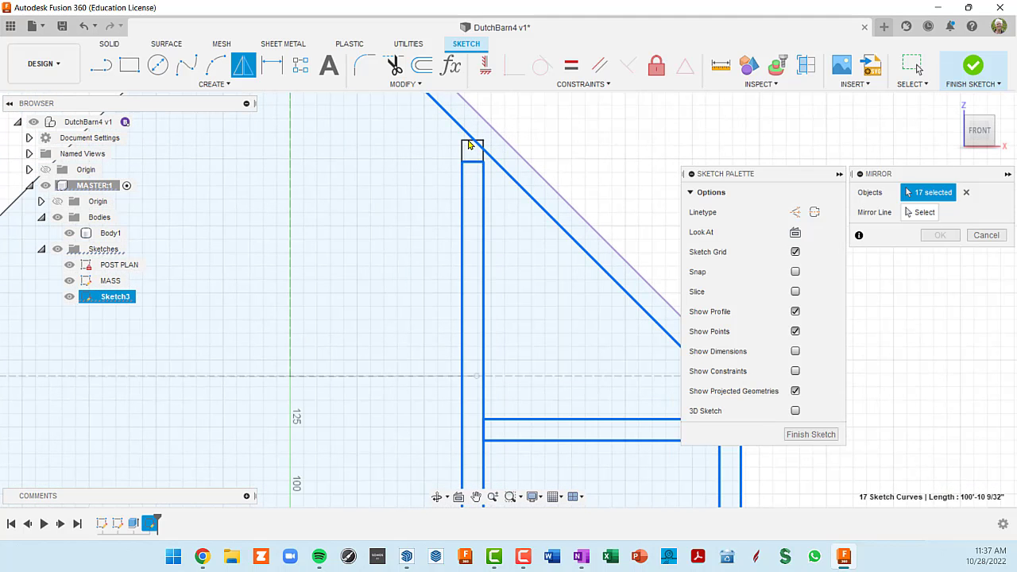
pyautogui.click(466, 144)
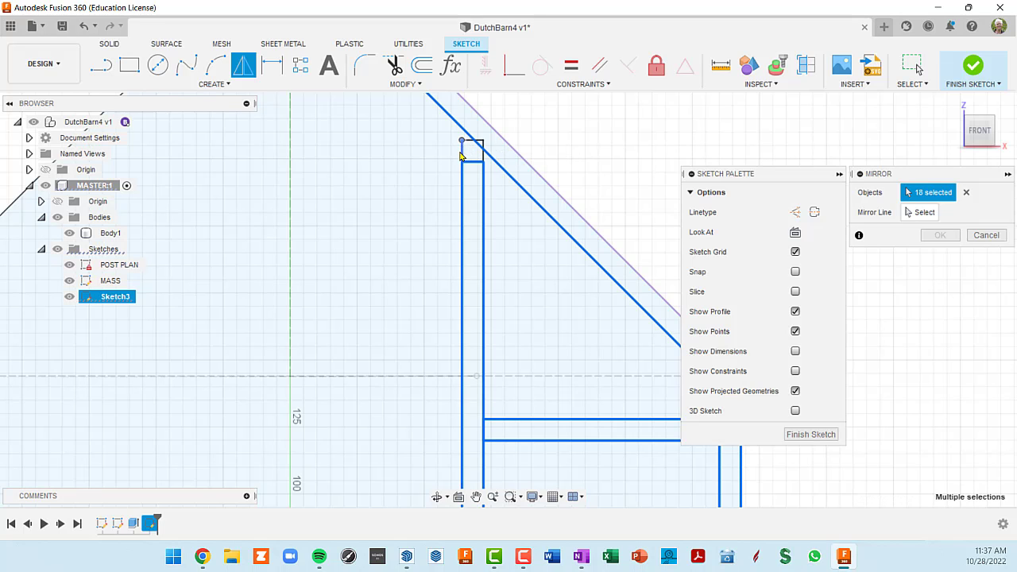
pyautogui.doubleClick(462, 155)
pyautogui.scroll(-3, 503, 188)
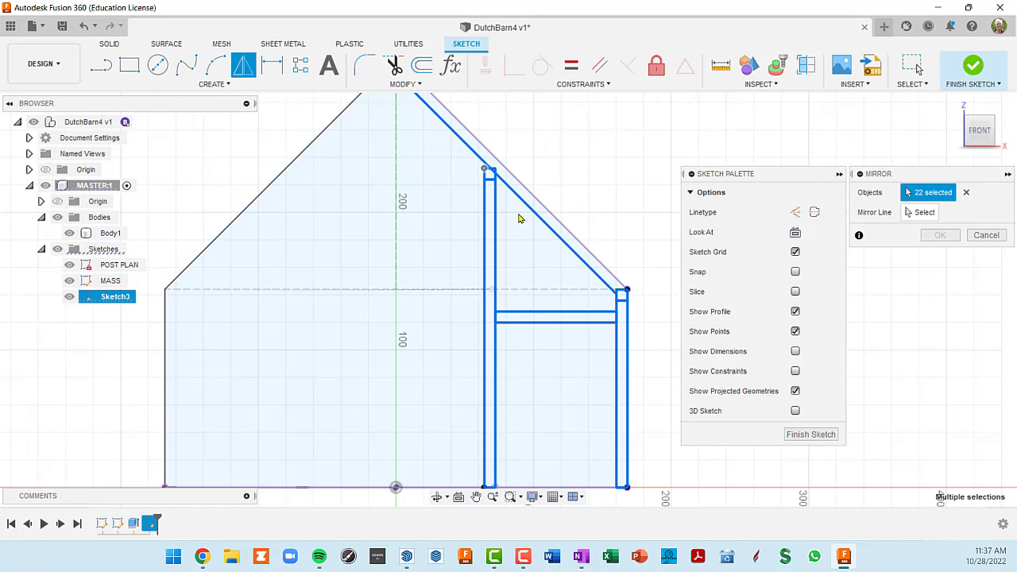
pyautogui.click(559, 229)
pyautogui.scroll(-2, 610, 280)
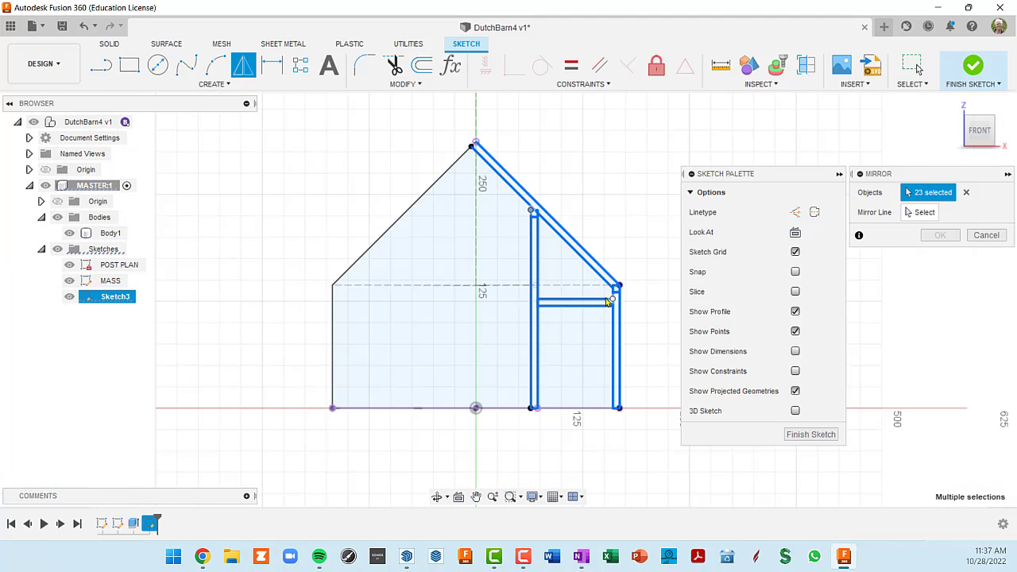
pyautogui.scroll(2, 615, 274)
pyautogui.scroll(-3, 543, 230)
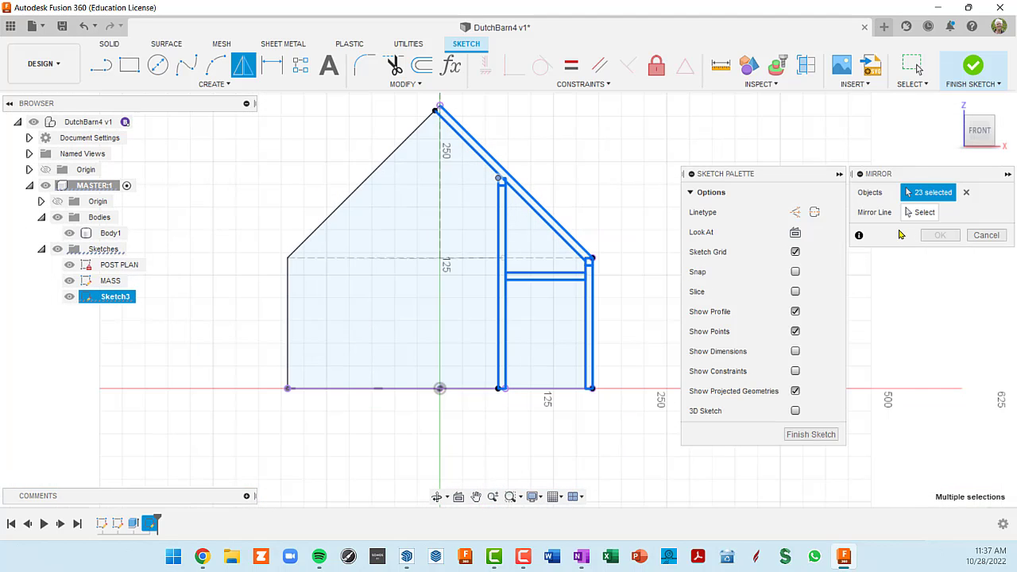
# Activate the mirror line selection and show the origin planes of the whole assembly
pyautogui.click(925, 213)
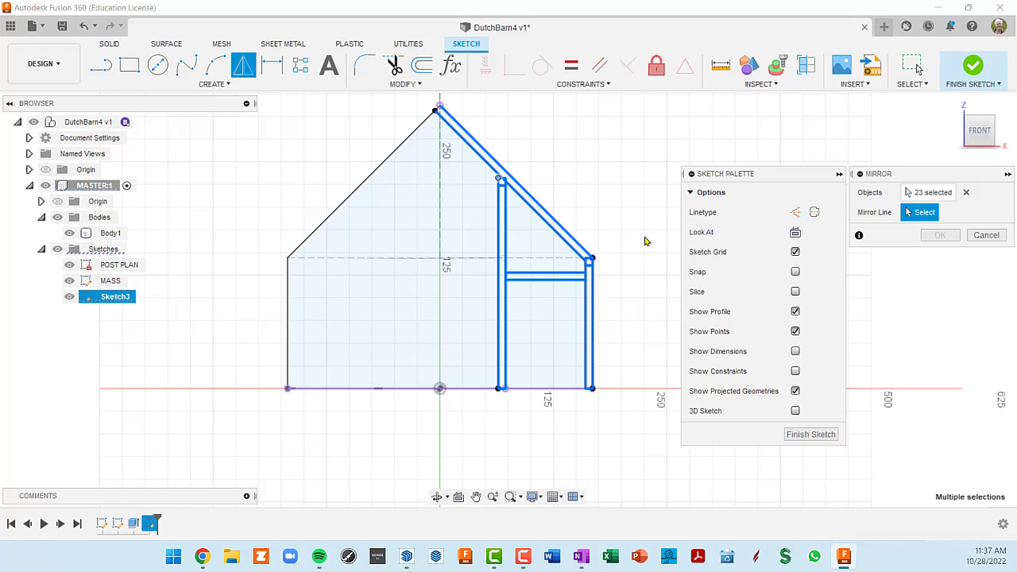
pyautogui.moveTo(645, 240)
pyautogui.keyDown('shift'); pyautogui.mouseDown(button='middle')
pyautogui.moveTo(549, 256)
pyautogui.moveTo(521, 287)
pyautogui.mouseUp(button='middle'); pyautogui.keyUp('shift')
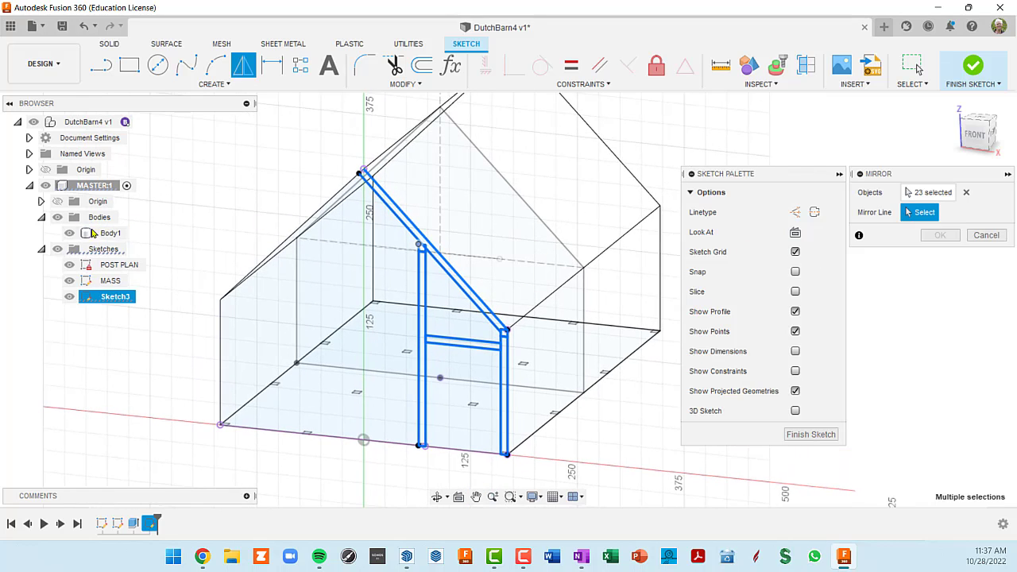
pyautogui.click(46, 171)
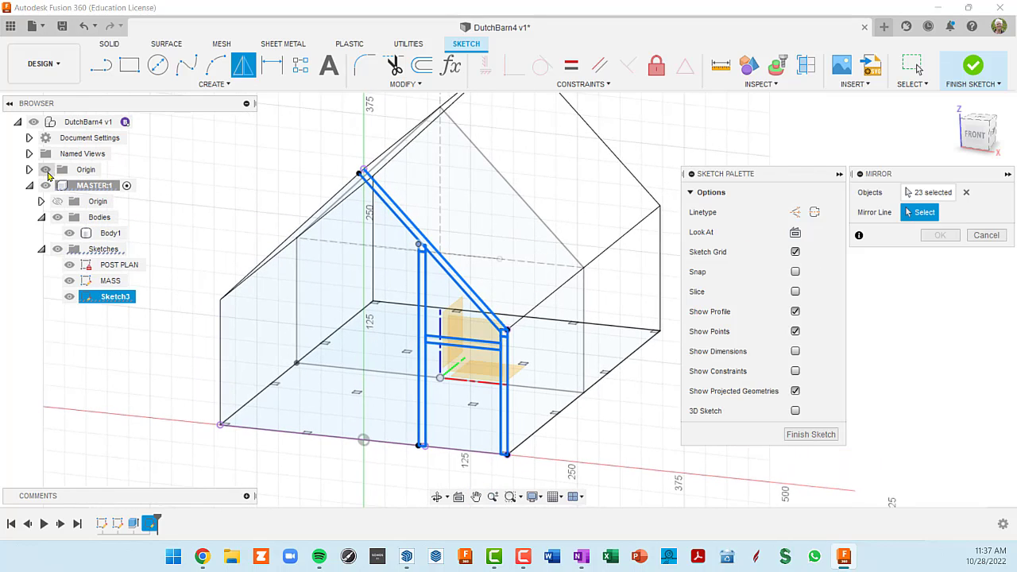
# Try to mirror the selected framing using the sloping roof face in front of the vertical origin plane
pyautogui.moveTo(574, 352)
pyautogui.keyDown('shift'); pyautogui.mouseDown(button='middle')
pyautogui.moveTo(549, 349)
pyautogui.moveTo(517, 290)
pyautogui.mouseUp(button='middle'); pyautogui.keyUp('shift')
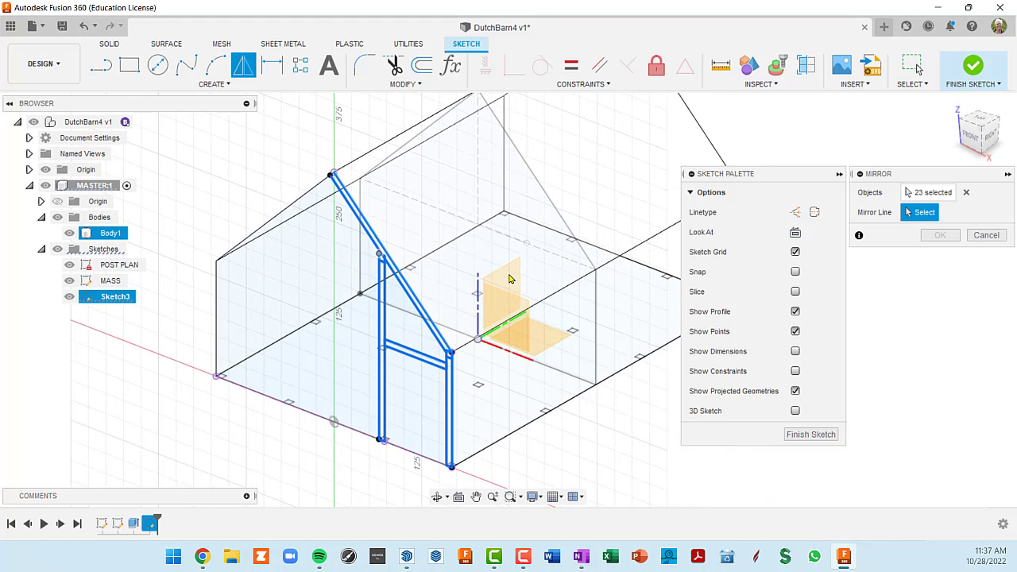
pyautogui.click(509, 280)
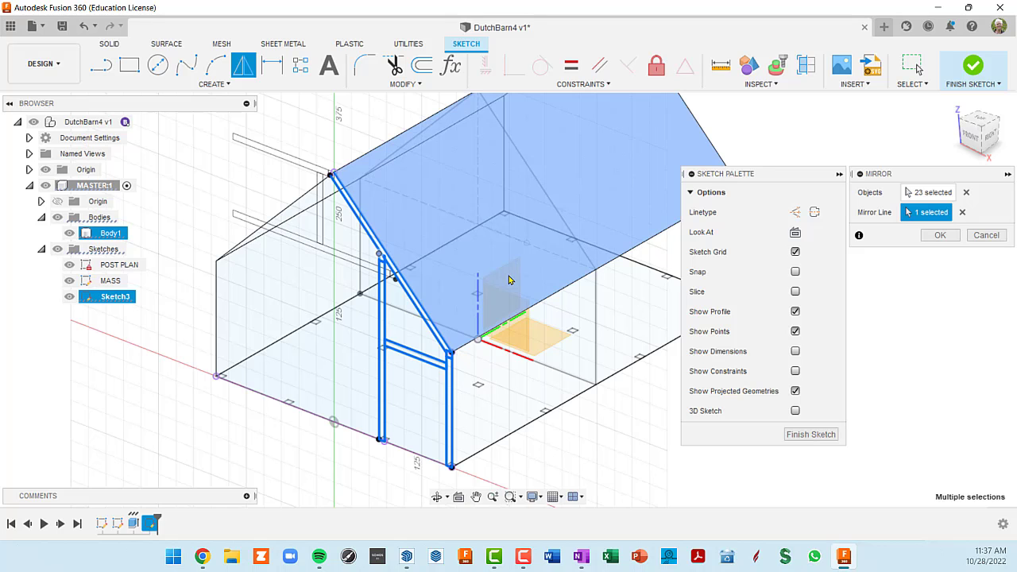
pyautogui.scroll(-3, 512, 282)
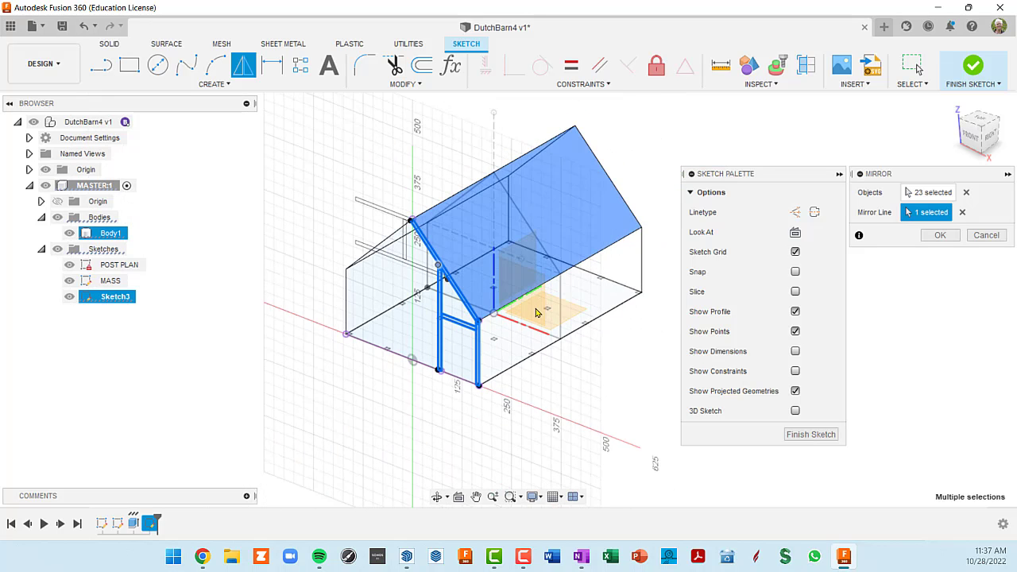
pyautogui.keyDown('shift'); pyautogui.moveTo(533, 274); pyautogui.dragTo(483, 288, button='middle'); pyautogui.keyUp('shift')
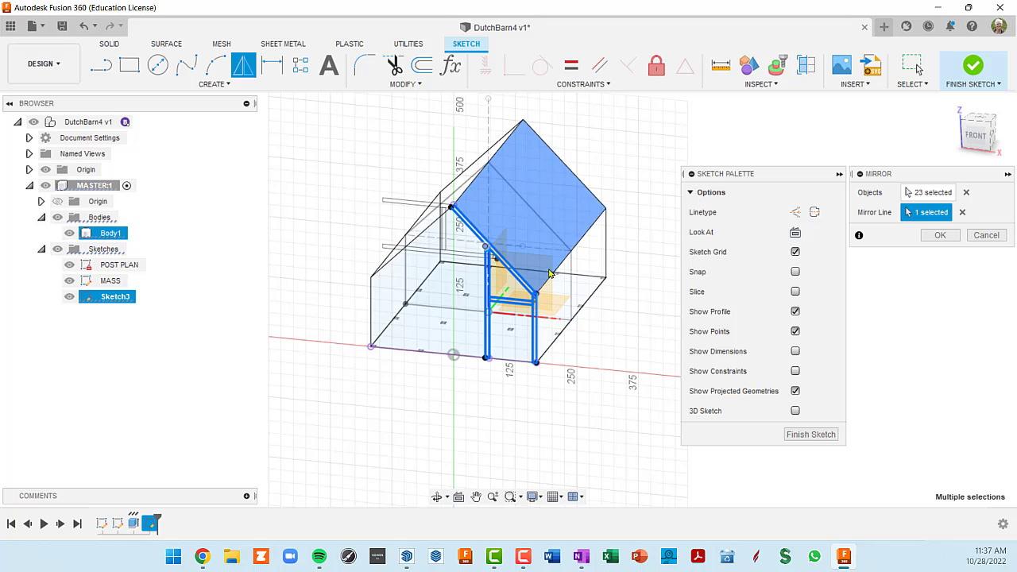
pyautogui.keyDown('shift'); pyautogui.moveTo(549, 273); pyautogui.dragTo(533, 301, button='middle'); pyautogui.keyUp('shift')
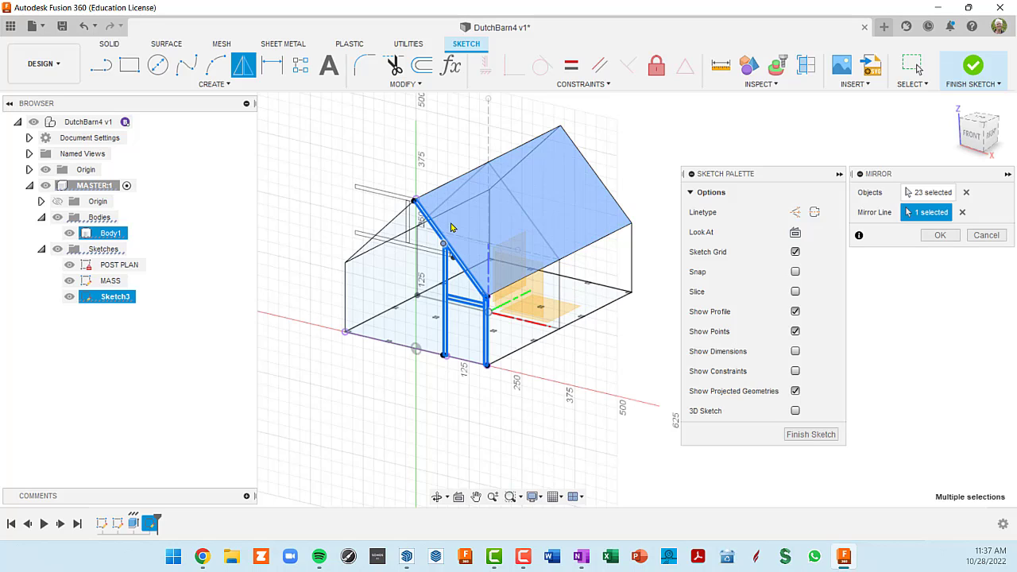
# Temporarily hide the mass body to pick the vertical origin plane as mirror line, restoring the body and clearing the pick
pyautogui.click(57, 218)
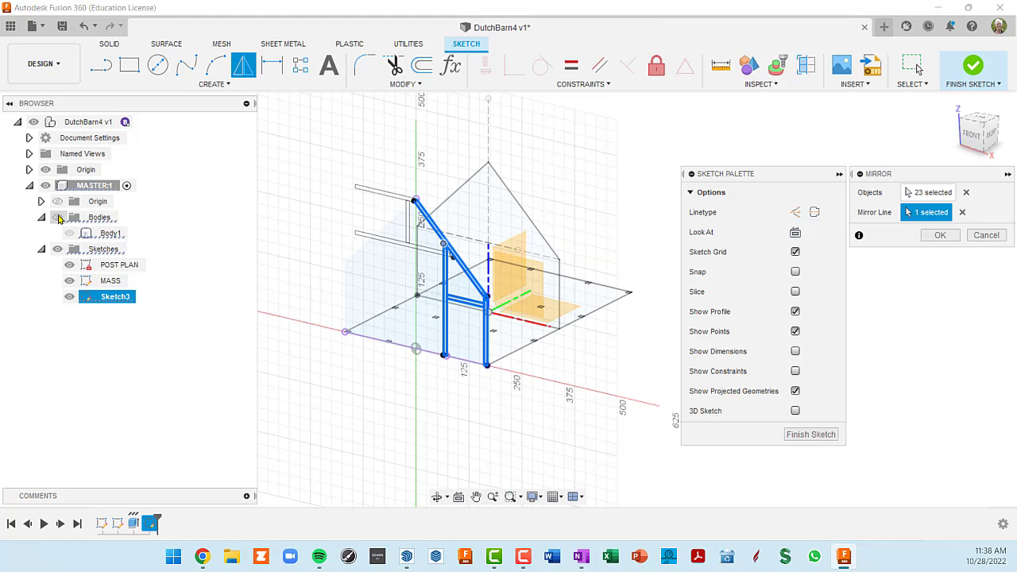
pyautogui.click(962, 214)
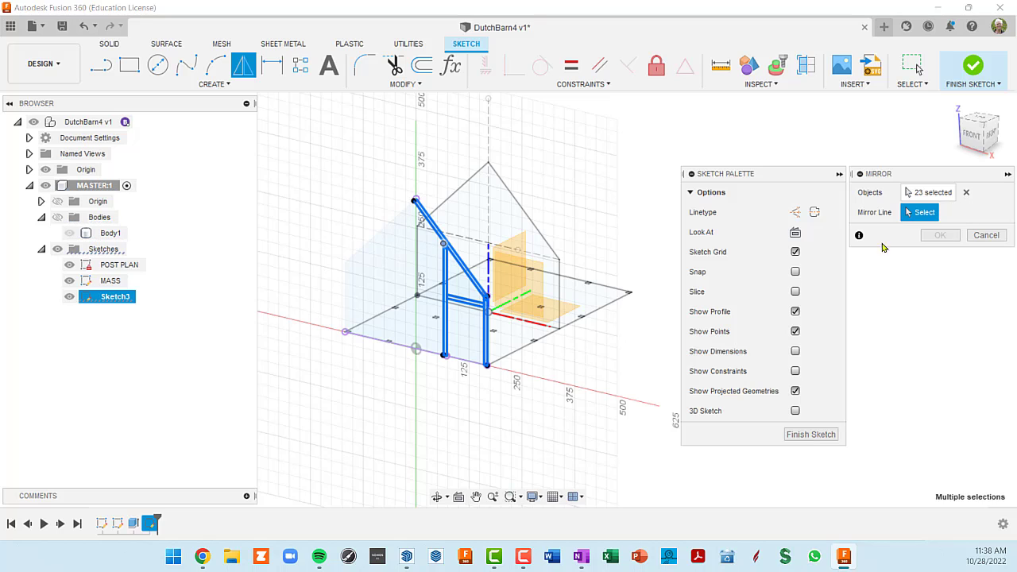
pyautogui.moveTo(619, 301)
pyautogui.keyDown('shift'); pyautogui.mouseDown(button='middle')
pyautogui.moveTo(556, 278)
pyautogui.moveTo(534, 257)
pyautogui.mouseUp(button='middle'); pyautogui.keyUp('shift')
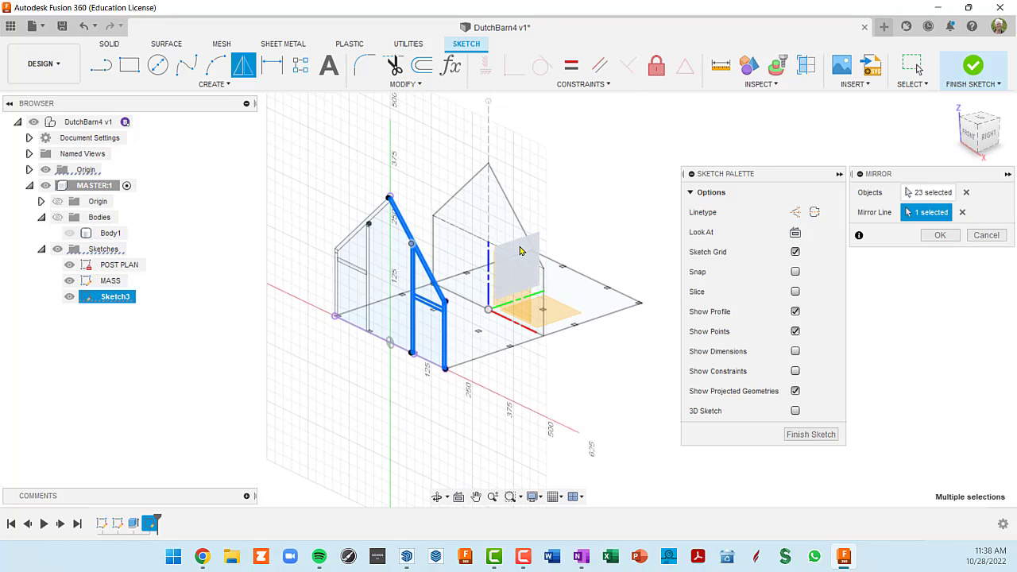
pyautogui.click(518, 251)
pyautogui.keyDown('shift'); pyautogui.moveTo(518, 251); pyautogui.dragTo(432, 264, button='middle'); pyautogui.keyUp('shift')
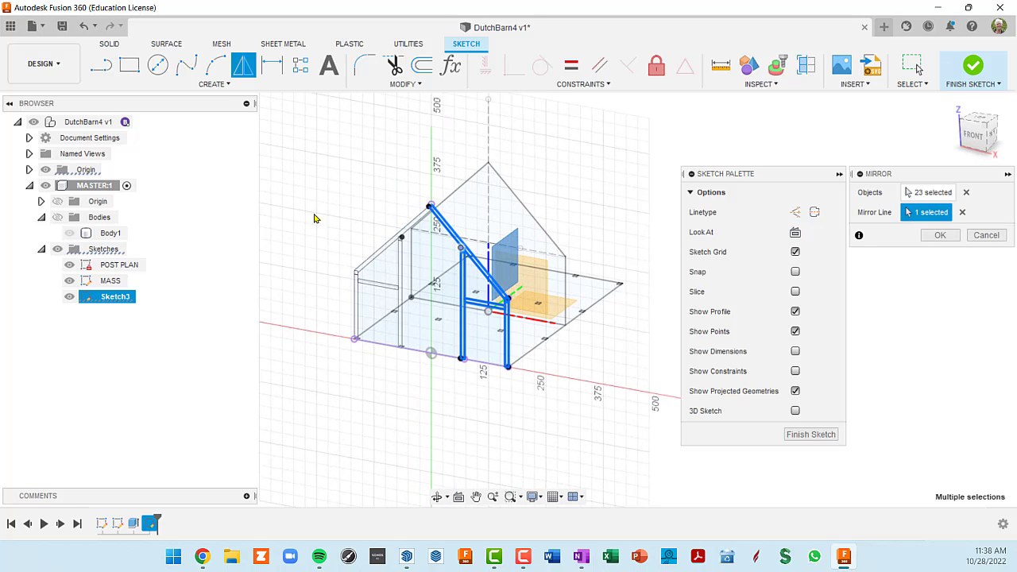
pyautogui.click(57, 218)
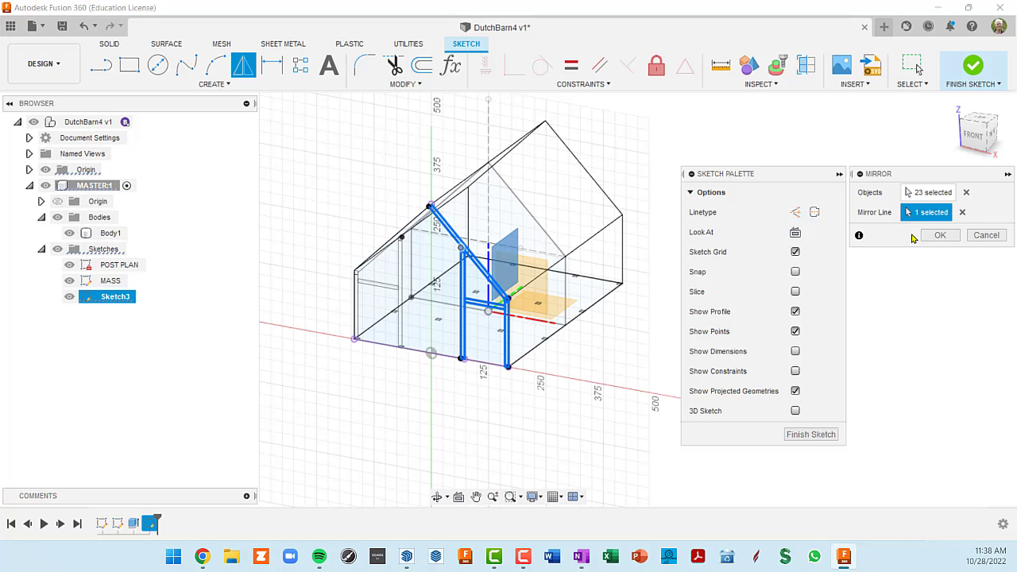
pyautogui.click(962, 212)
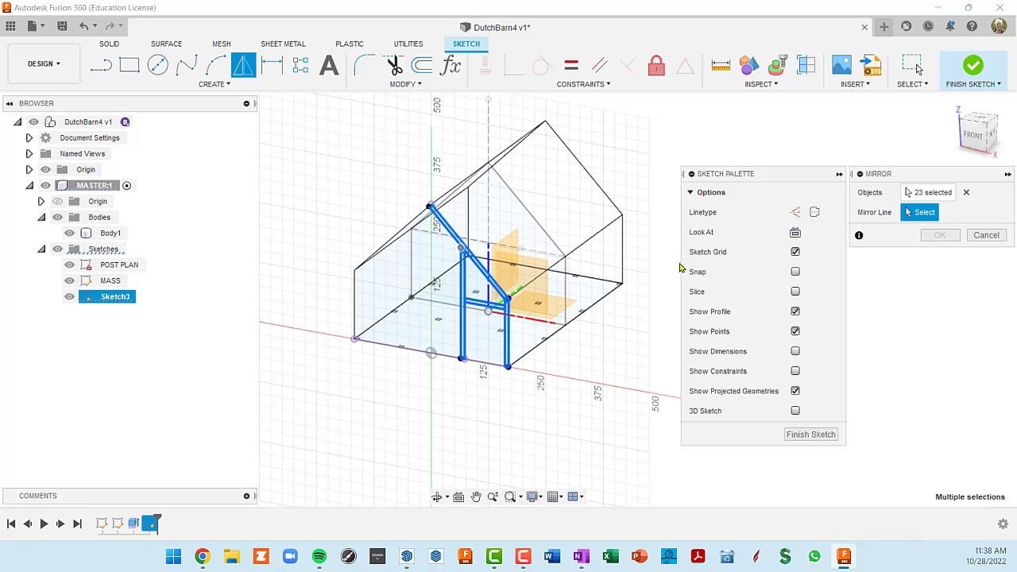
# Mirror the selected posts, beams and rafter about the YZ origin plane, choosing it from the overlapping objects behind the roof face
pyautogui.moveTo(680, 267)
pyautogui.keyDown('shift'); pyautogui.mouseDown(button='middle')
pyautogui.moveTo(627, 310)
pyautogui.moveTo(568, 286)
pyautogui.moveTo(506, 290)
pyautogui.moveTo(509, 259)
pyautogui.moveTo(483, 267)
pyautogui.moveTo(518, 275)
pyautogui.mouseUp(button='middle'); pyautogui.keyUp('shift')
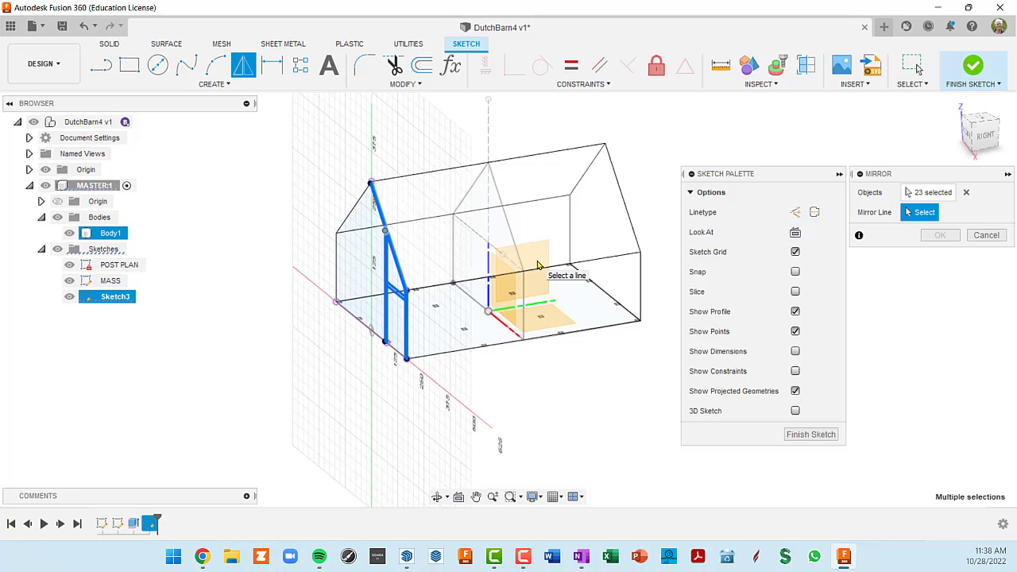
pyautogui.click(537, 264)
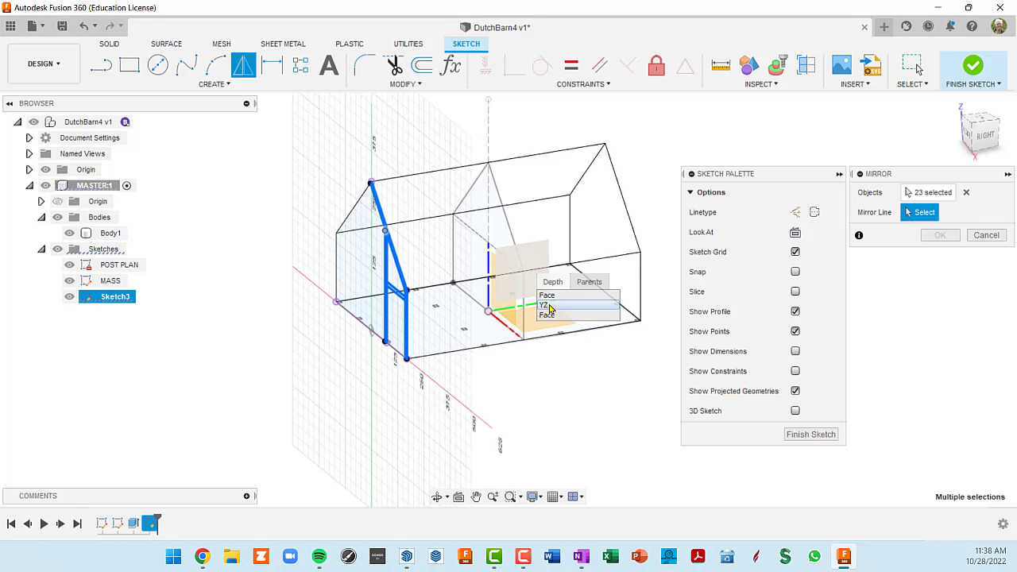
pyautogui.click(552, 307)
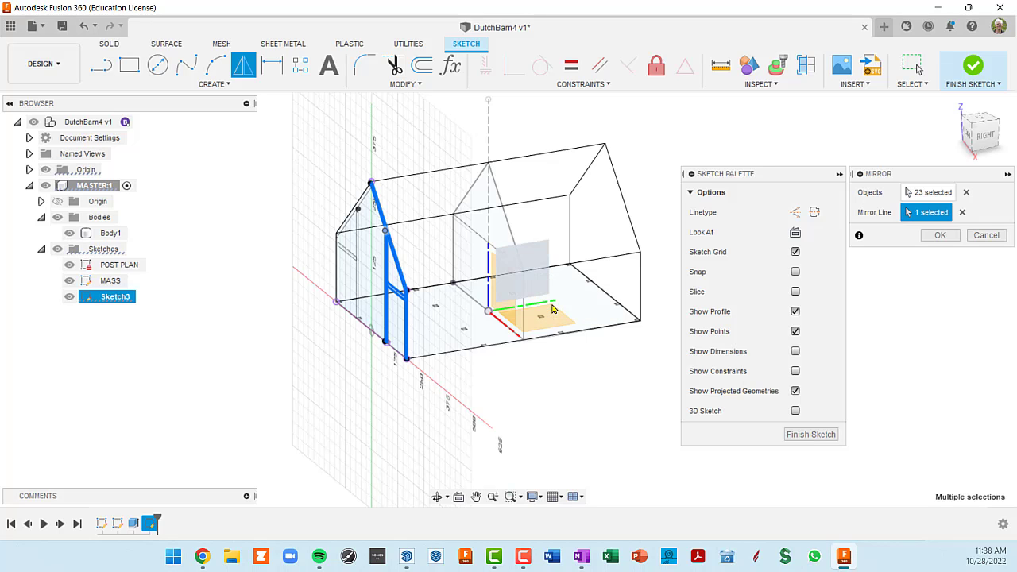
pyautogui.keyDown('shift'); pyautogui.moveTo(455, 296); pyautogui.dragTo(475, 286, button='middle'); pyautogui.keyUp('shift')
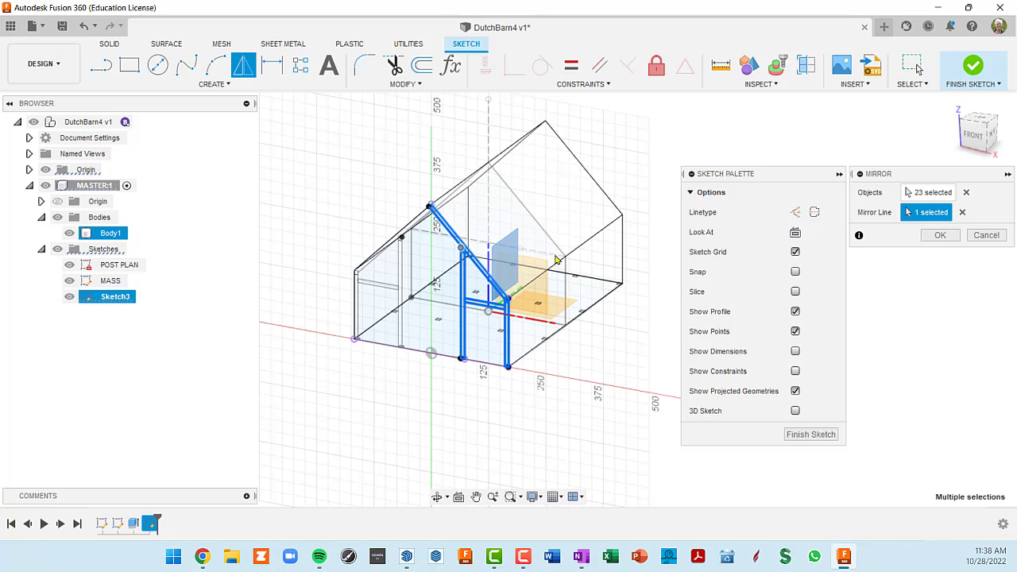
pyautogui.click(940, 236)
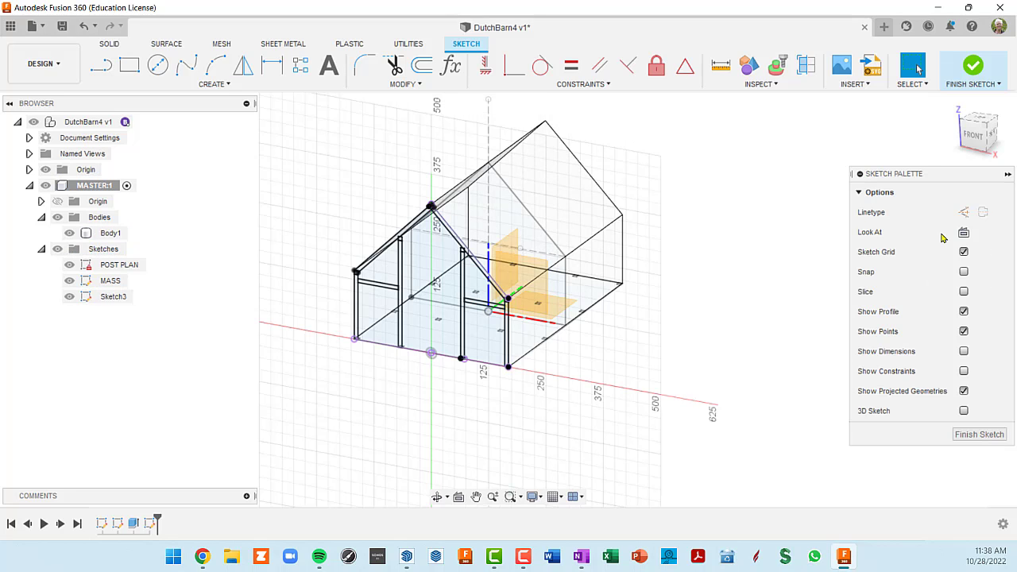
pyautogui.moveTo(639, 317); pyautogui.dragTo(664, 304, button='middle')
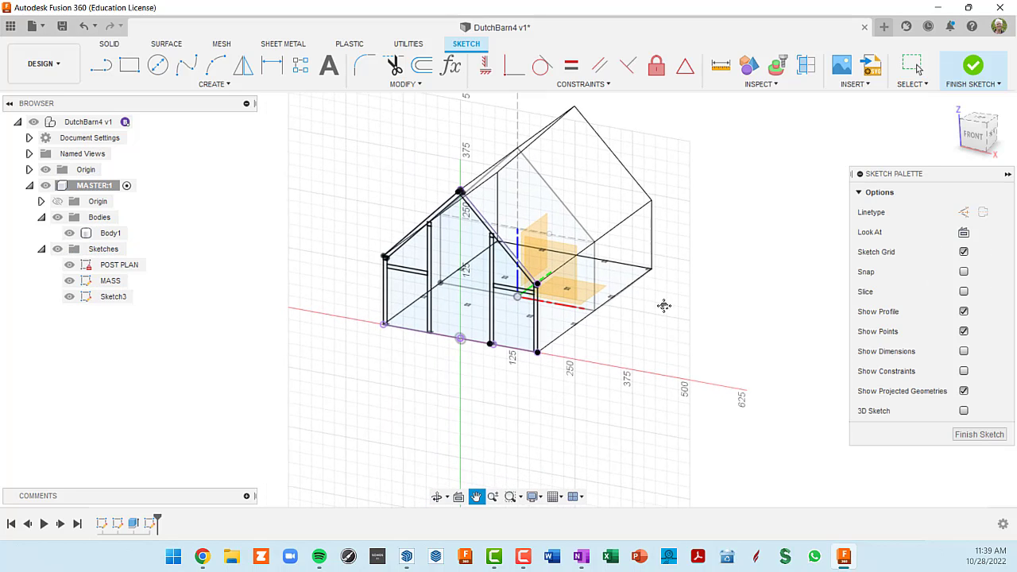
# Hide the origin planes of the whole assembly while facing the gable sketch squarely
pyautogui.click(973, 136)
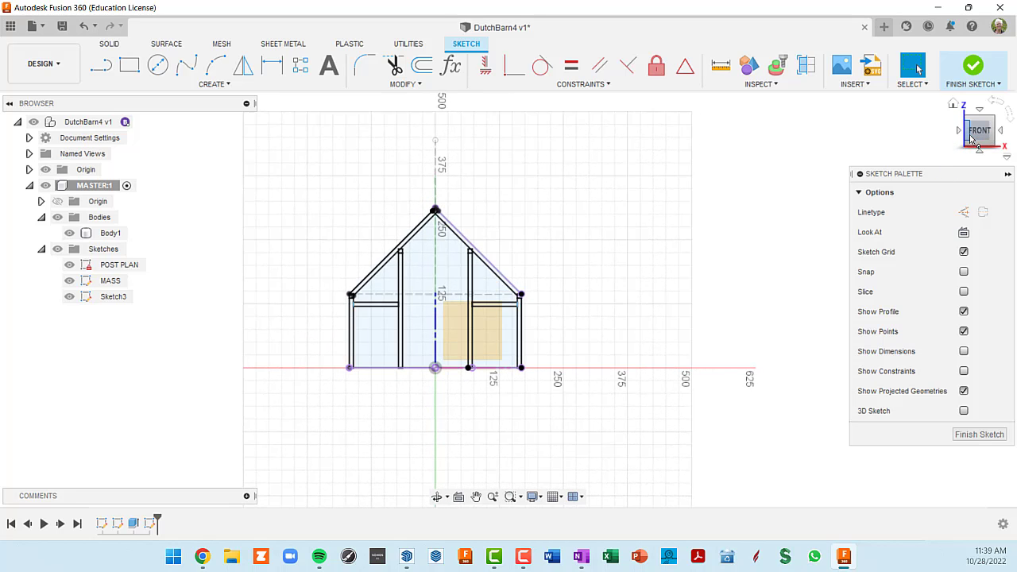
pyautogui.click(964, 232)
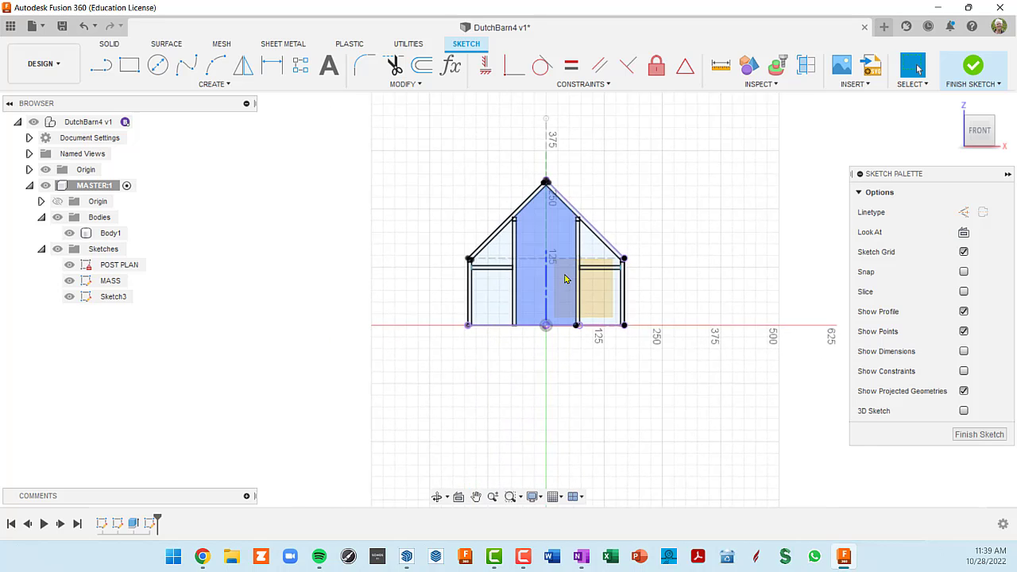
pyautogui.scroll(2, 566, 278)
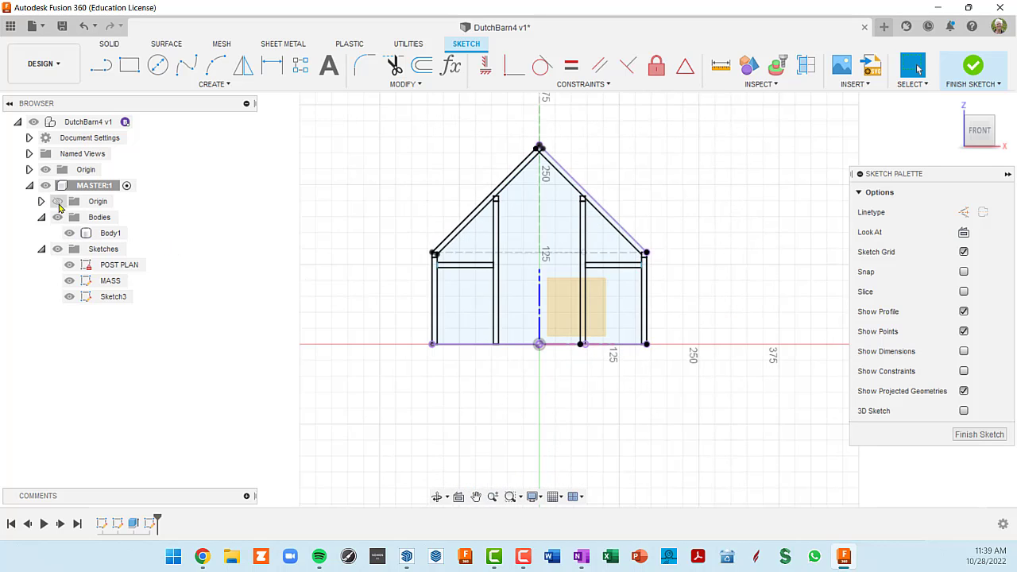
pyautogui.click(45, 169)
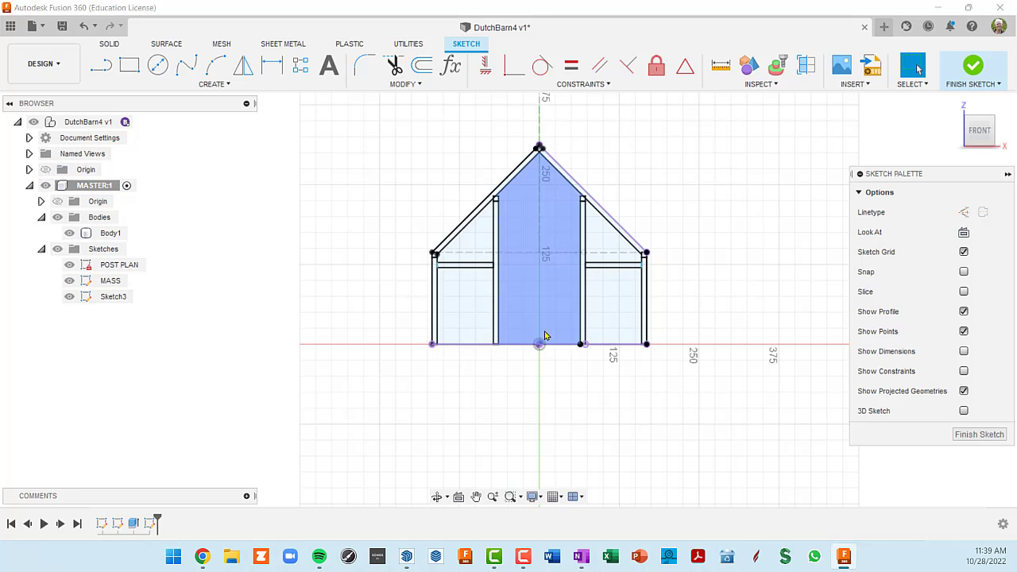
# Draw a rectangular tie beam 12 in high and 10'-8" wide between the inner faces of the two inner posts
pyautogui.scroll(2, 581, 379)
pyautogui.moveTo(581, 379); pyautogui.dragTo(588, 425, button='middle')
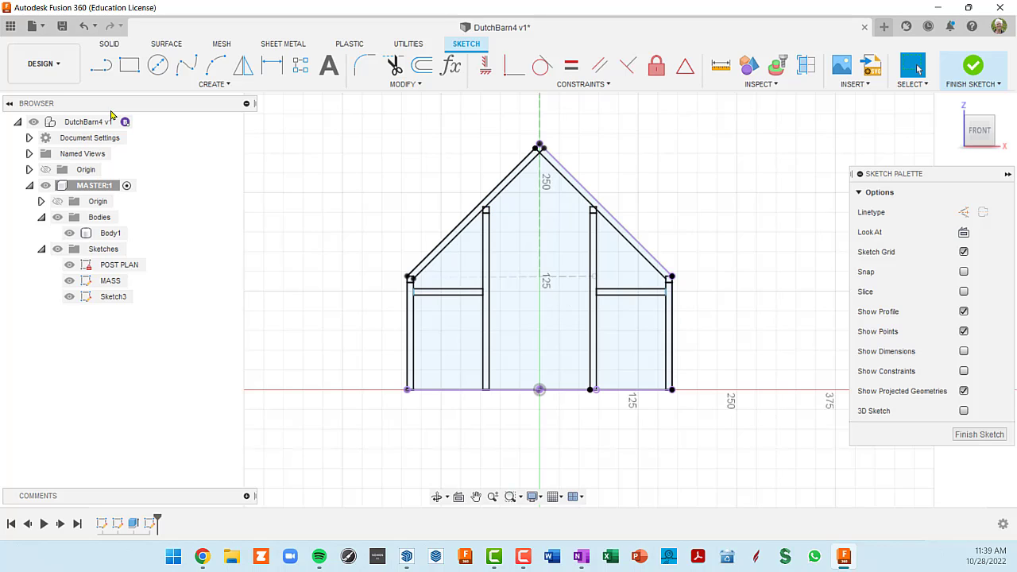
pyautogui.click(130, 70)
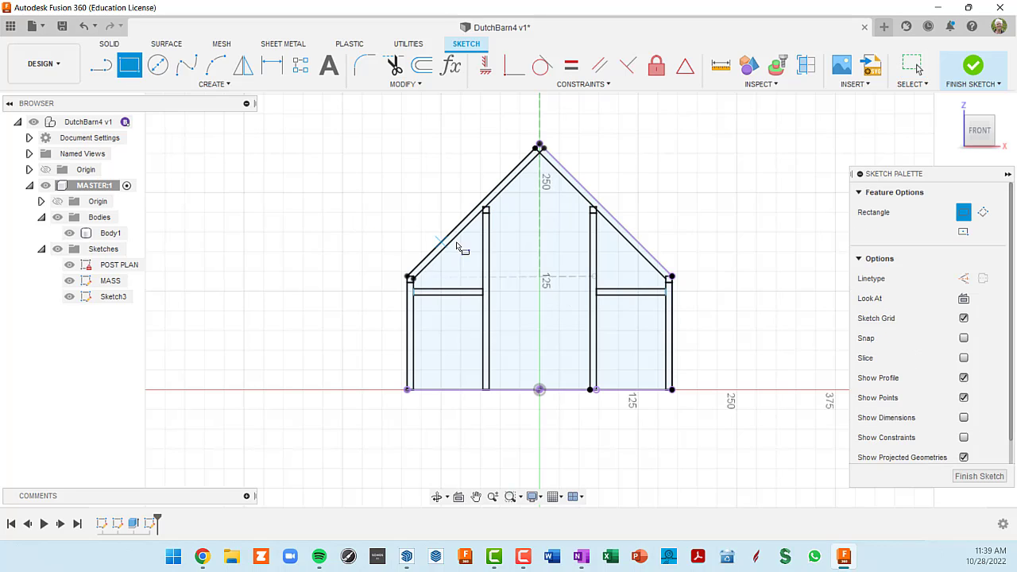
pyautogui.scroll(3, 469, 252)
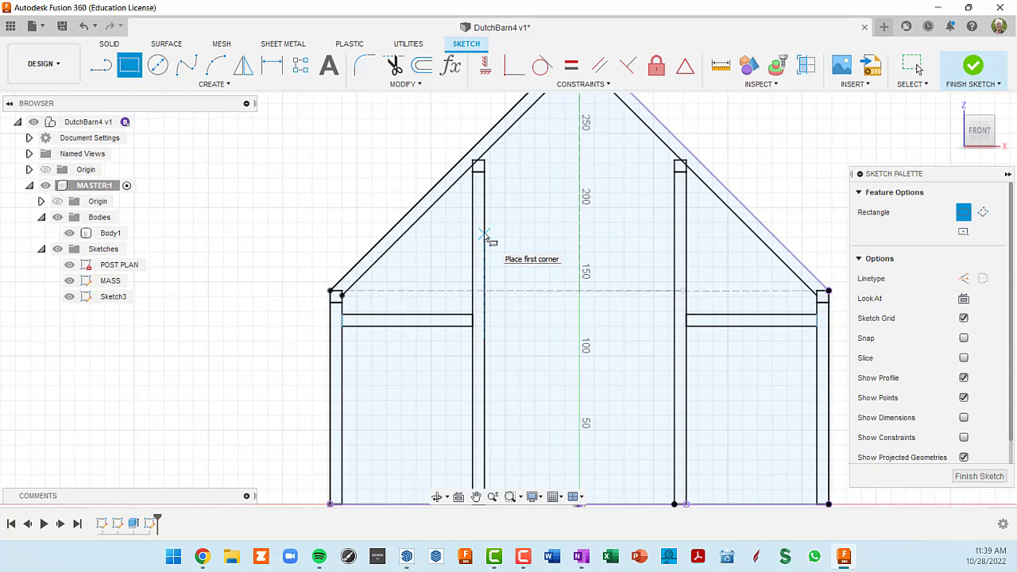
pyautogui.click(484, 234)
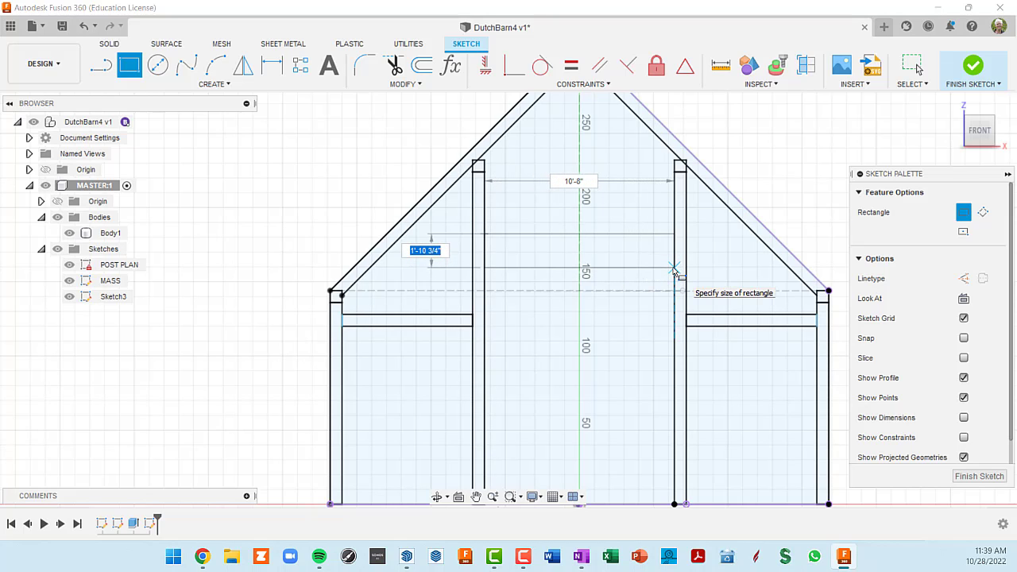
pyautogui.write('12')
pyautogui.press('Tab')
pyautogui.press('Tab')
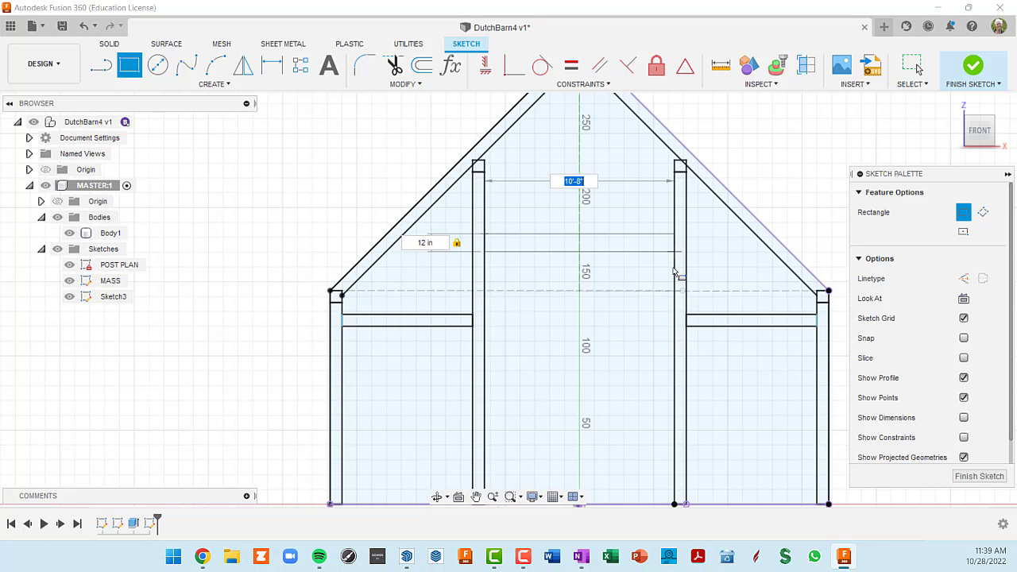
pyautogui.press('Tab')
pyautogui.scroll(2, 632, 267)
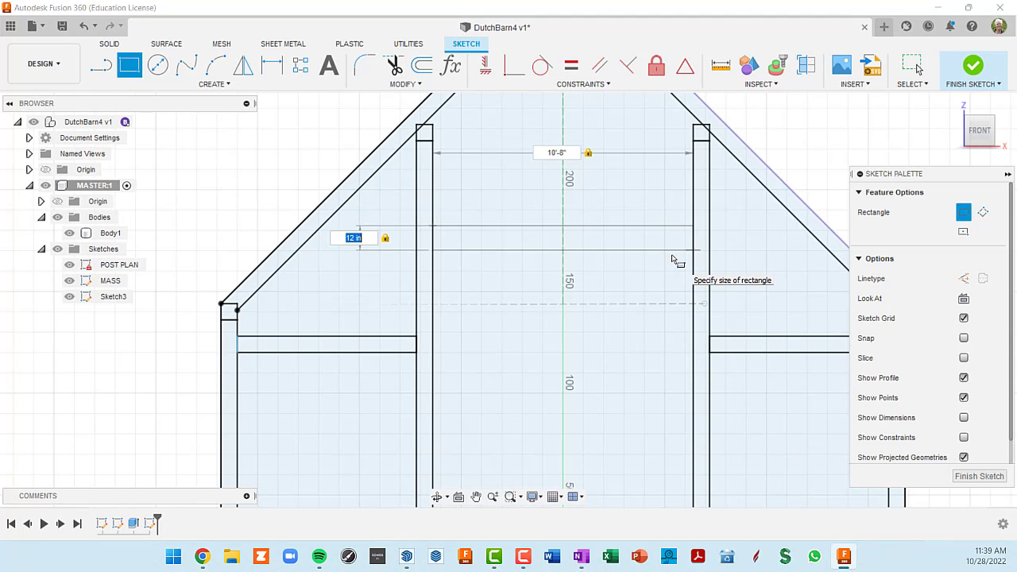
pyautogui.press('Return')
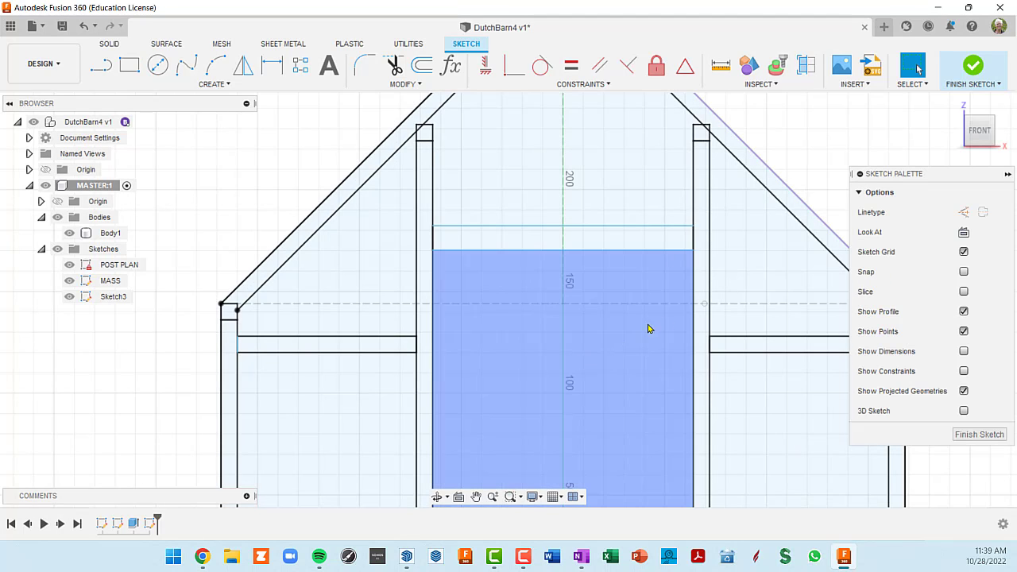
# Dimension the height from the gable's base line to the top edge of the central tie beam as 13'
pyautogui.scroll(-2, 622, 227)
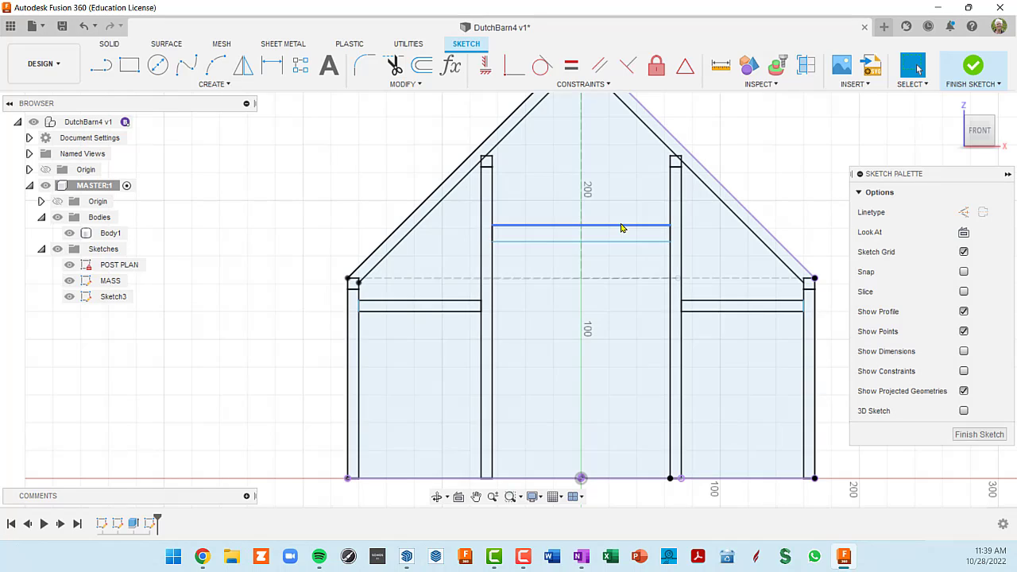
pyautogui.doubleClick(622, 227)
pyautogui.moveTo(622, 229)
pyautogui.mouseDown()
pyautogui.moveTo(622, 311)
pyautogui.moveTo(607, 316)
pyautogui.moveTo(613, 190)
pyautogui.moveTo(602, 208)
pyautogui.moveTo(622, 225)
pyautogui.moveTo(612, 197)
pyautogui.moveTo(601, 244)
pyautogui.moveTo(613, 229)
pyautogui.mouseUp()
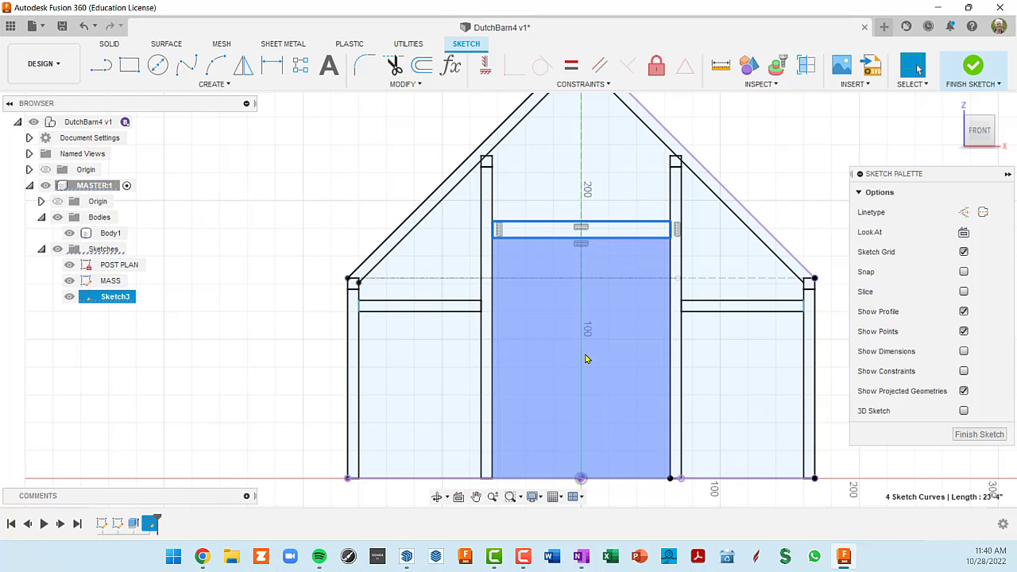
pyautogui.press('d')
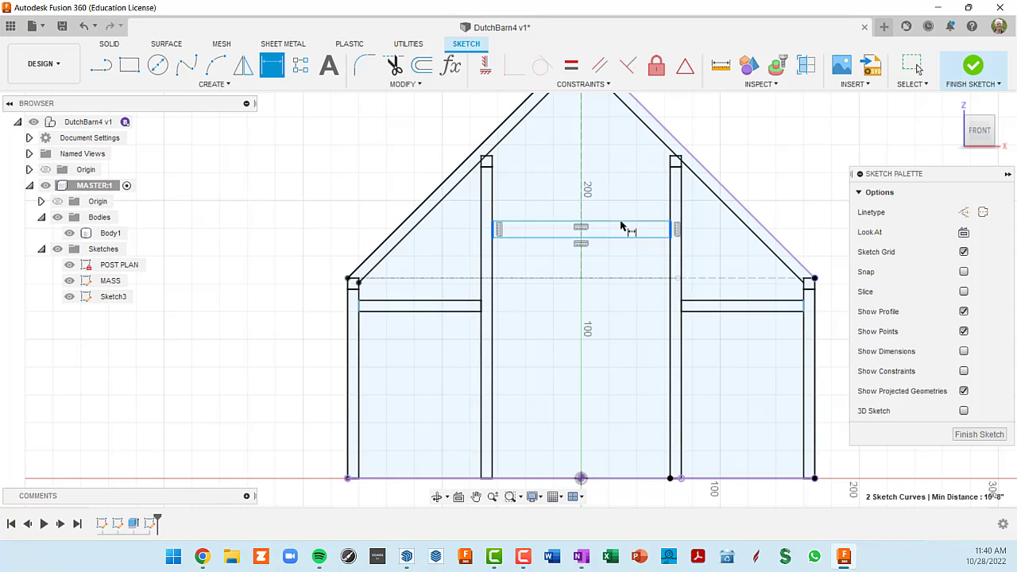
pyautogui.click(636, 479)
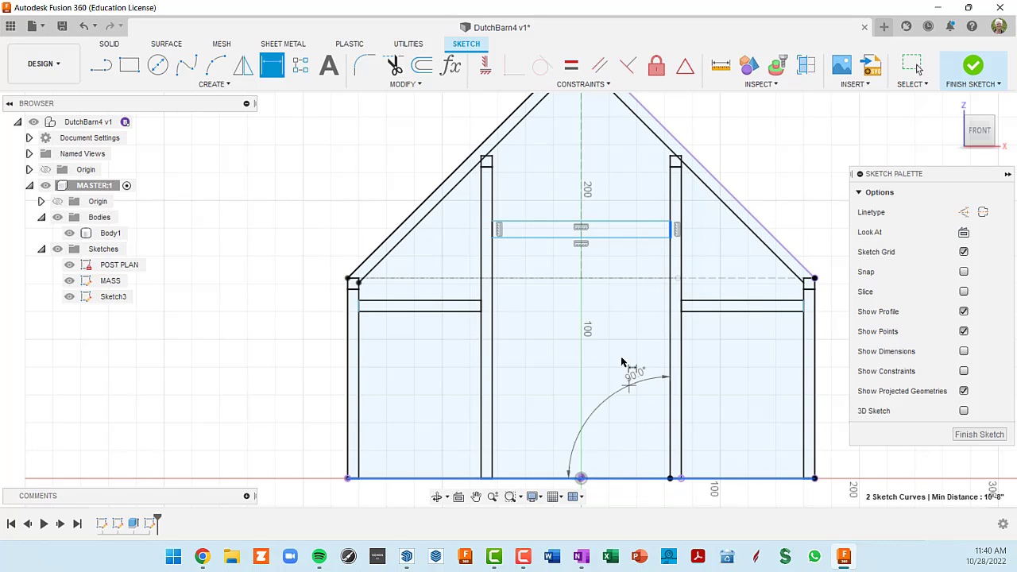
pyautogui.click(550, 223)
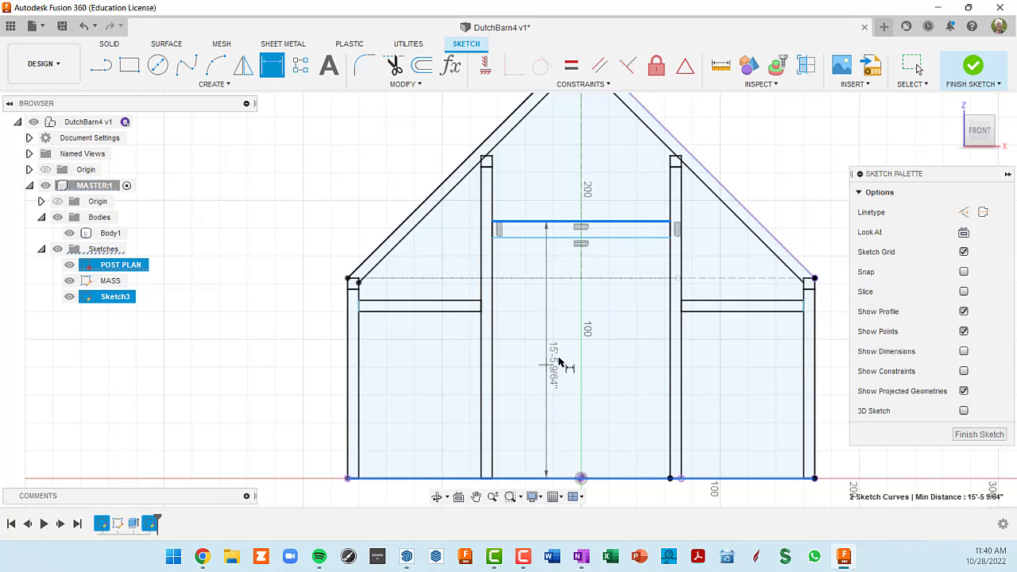
pyautogui.click(532, 318)
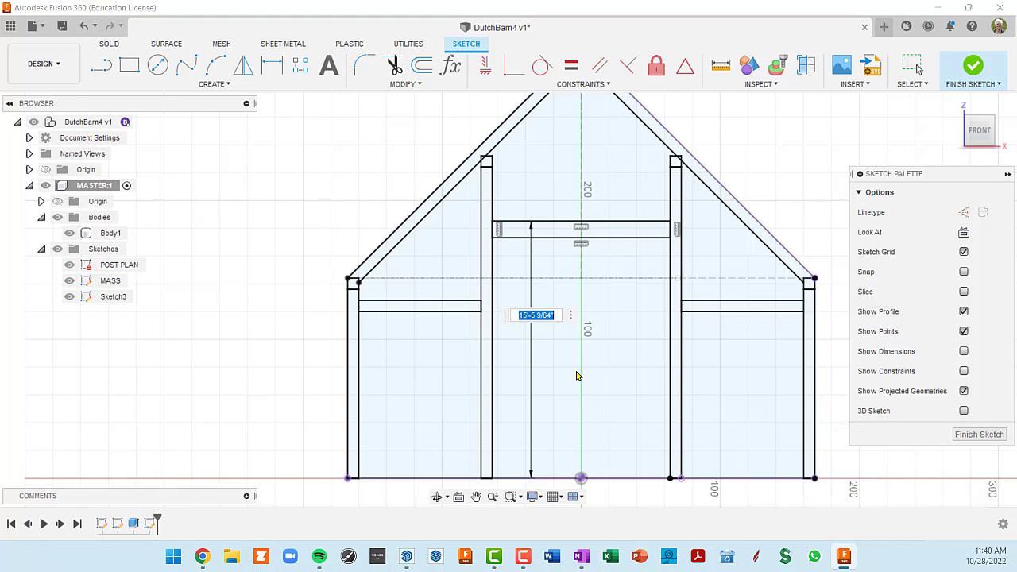
pyautogui.write("13'")
pyautogui.press('Return')
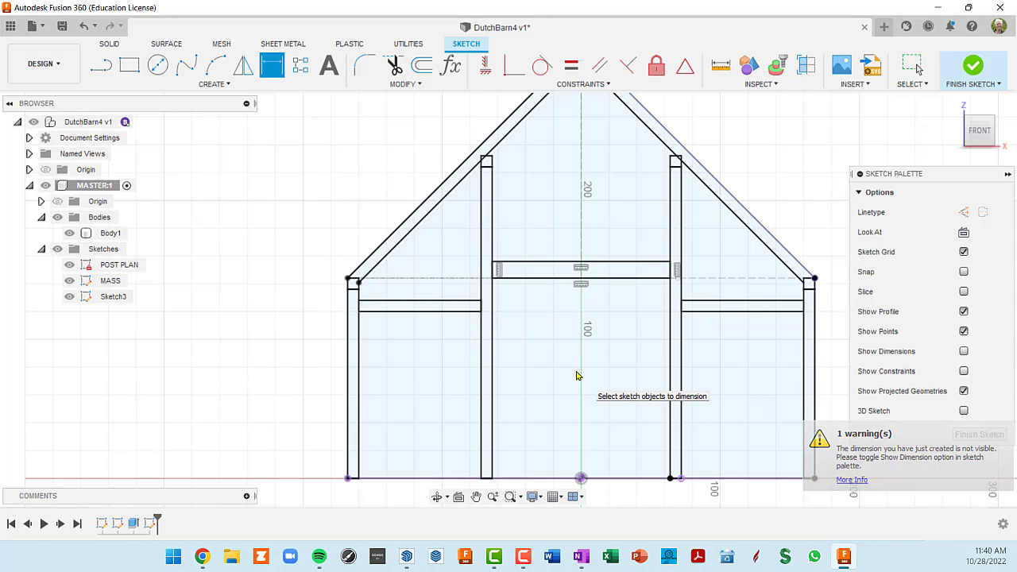
# Finish the gable framing sketch and rename it BENT
pyautogui.scroll(-4, 664, 236)
pyautogui.moveTo(761, 265)
pyautogui.mouseDown(button='middle')
pyautogui.moveTo(654, 218)
pyautogui.moveTo(681, 284)
pyautogui.mouseUp(button='middle')
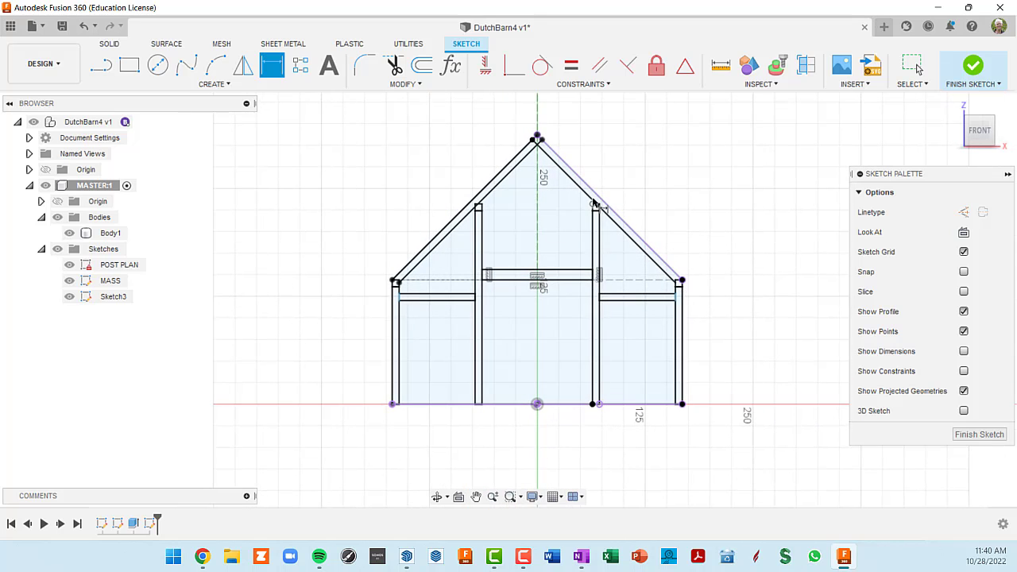
pyautogui.click(985, 439)
pyautogui.moveTo(519, 301)
pyautogui.mouseDown(button='middle')
pyautogui.moveTo(546, 312)
pyautogui.moveTo(647, 254)
pyautogui.moveTo(634, 307)
pyautogui.mouseUp(button='middle')
pyautogui.click(580, 290)
pyautogui.scroll(2, 581, 289)
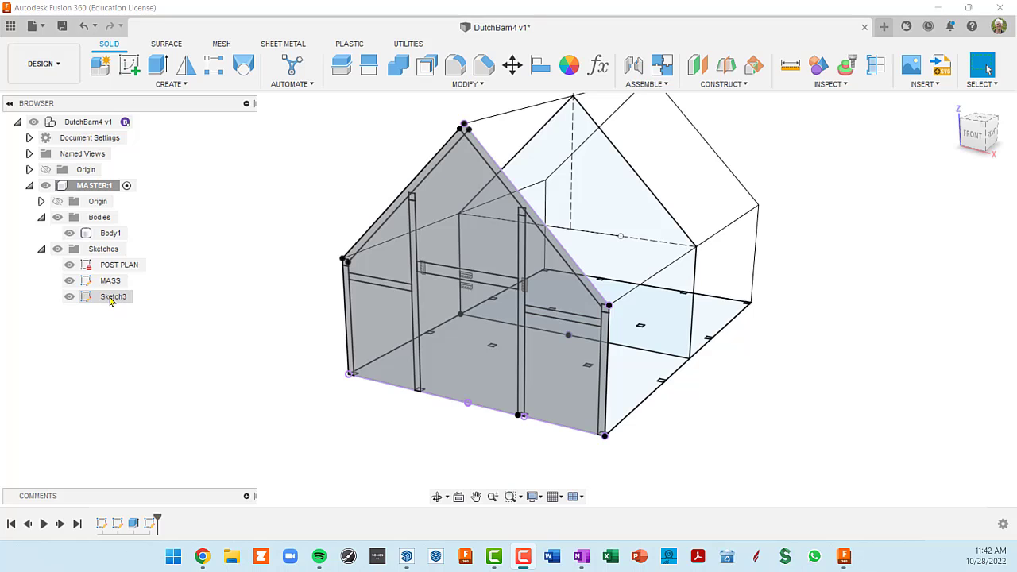
pyautogui.click(111, 297)
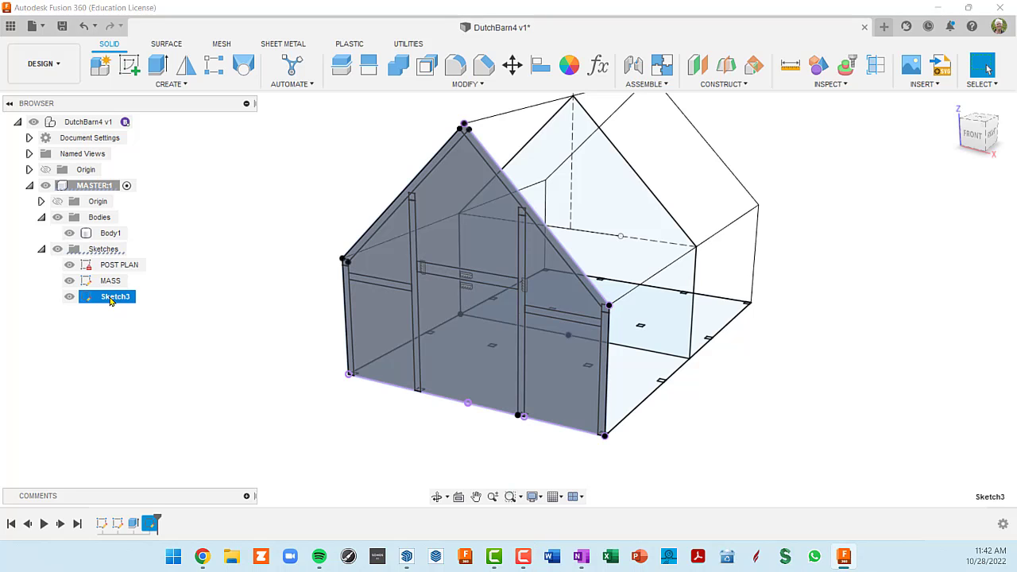
pyautogui.doubleClick(111, 297)
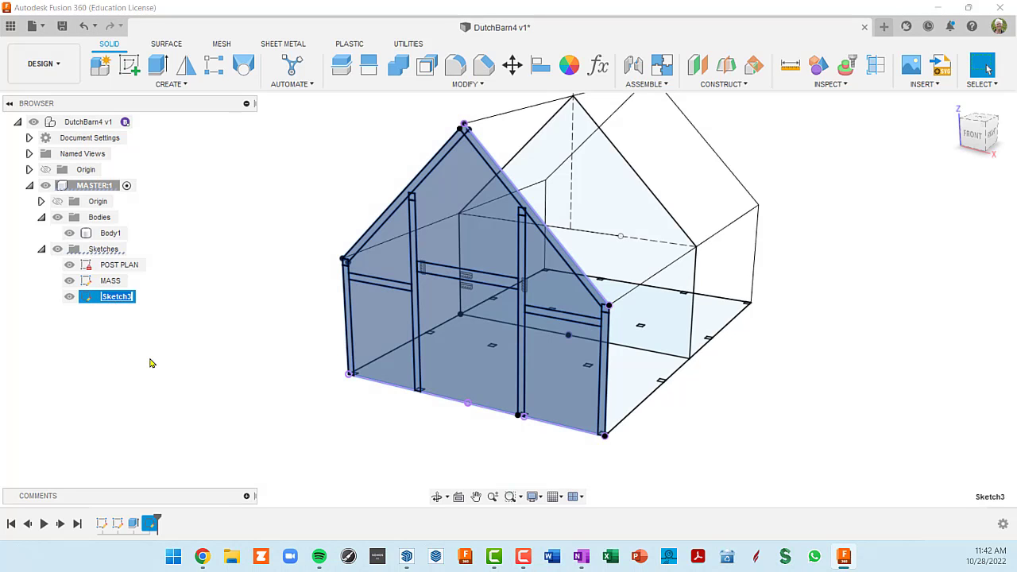
pyautogui.write('BENT')
pyautogui.press('Return')
pyautogui.press('Escape')
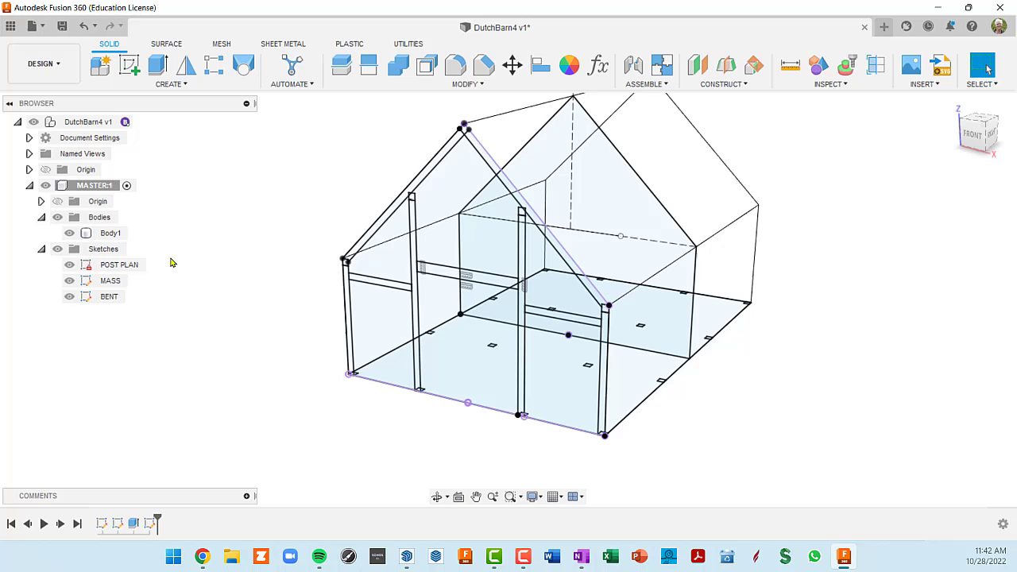
# Hide and reshow the sketches folder, the POST PLAN sketch and the mass body to check what each one contains
pyautogui.click(57, 250)
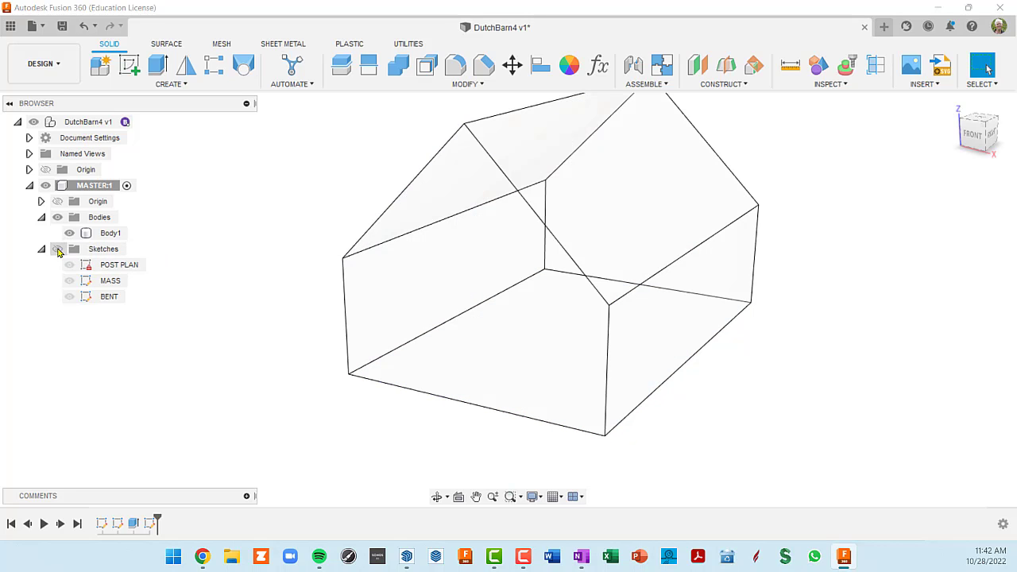
pyautogui.click(57, 249)
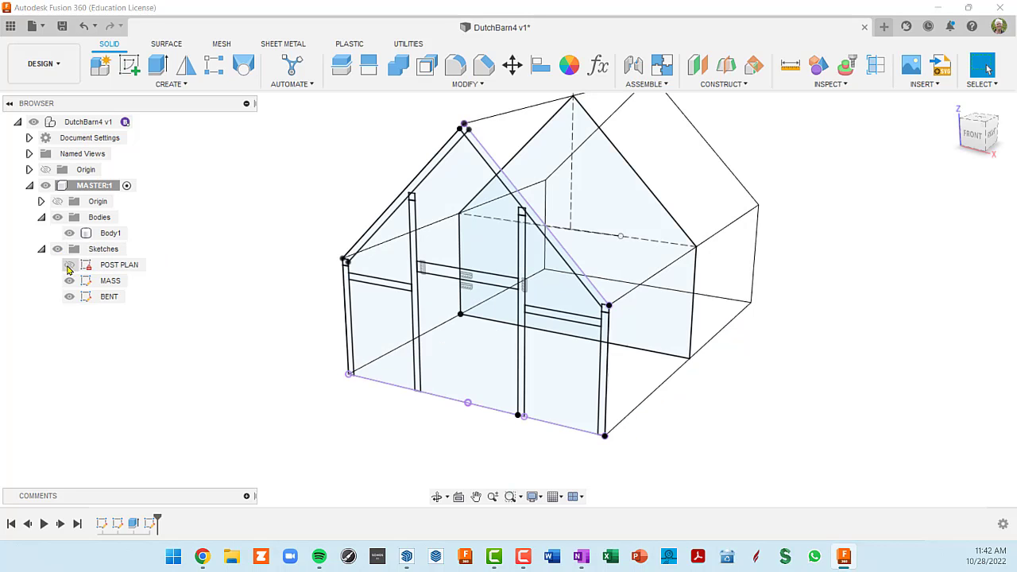
pyautogui.click(69, 265)
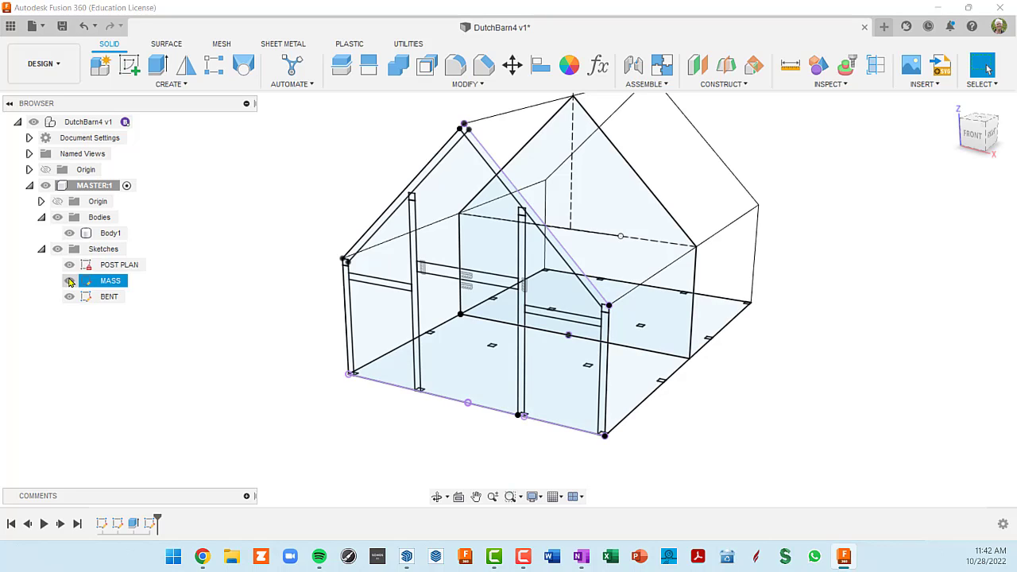
pyautogui.click(69, 233)
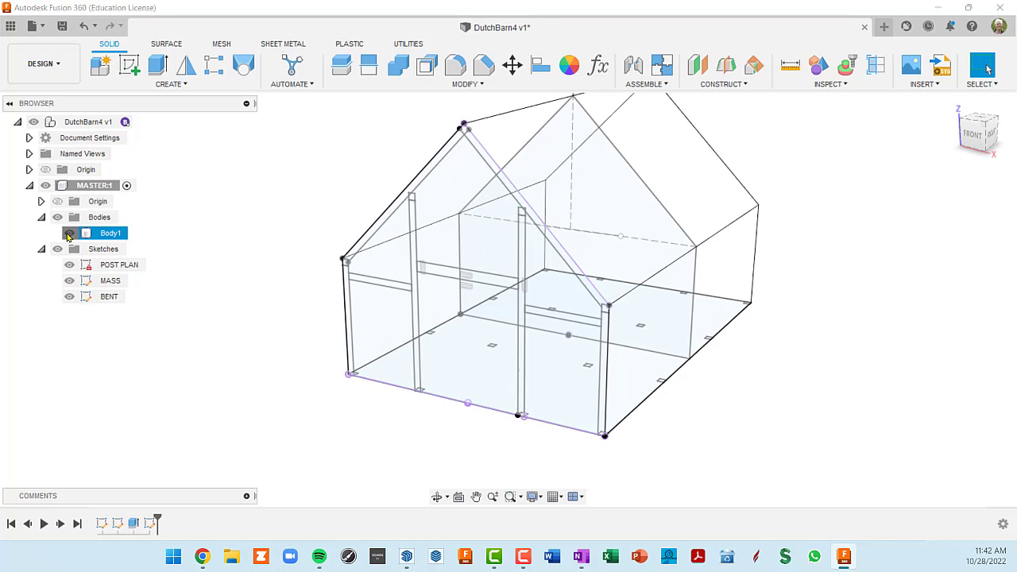
pyautogui.click(69, 234)
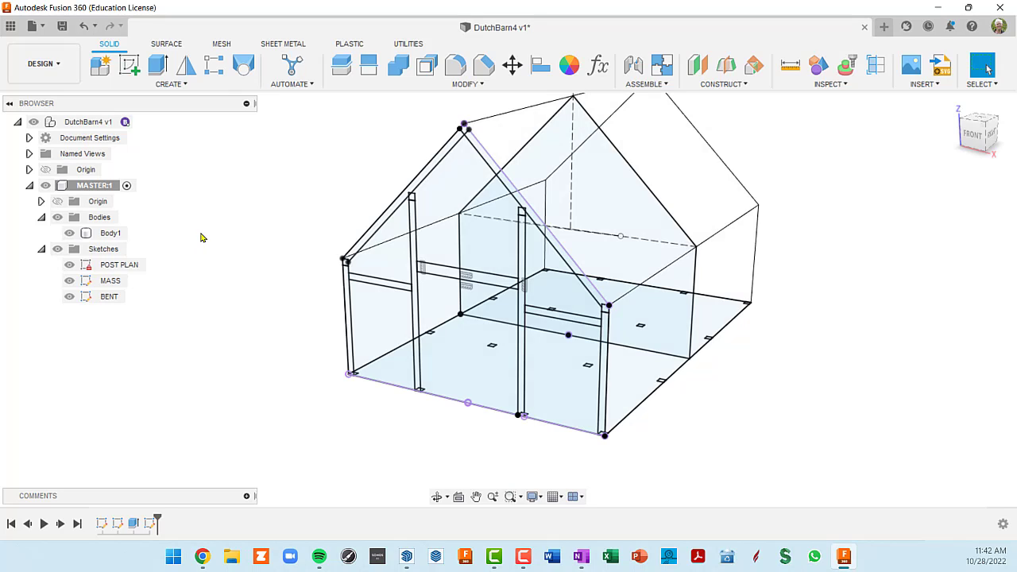